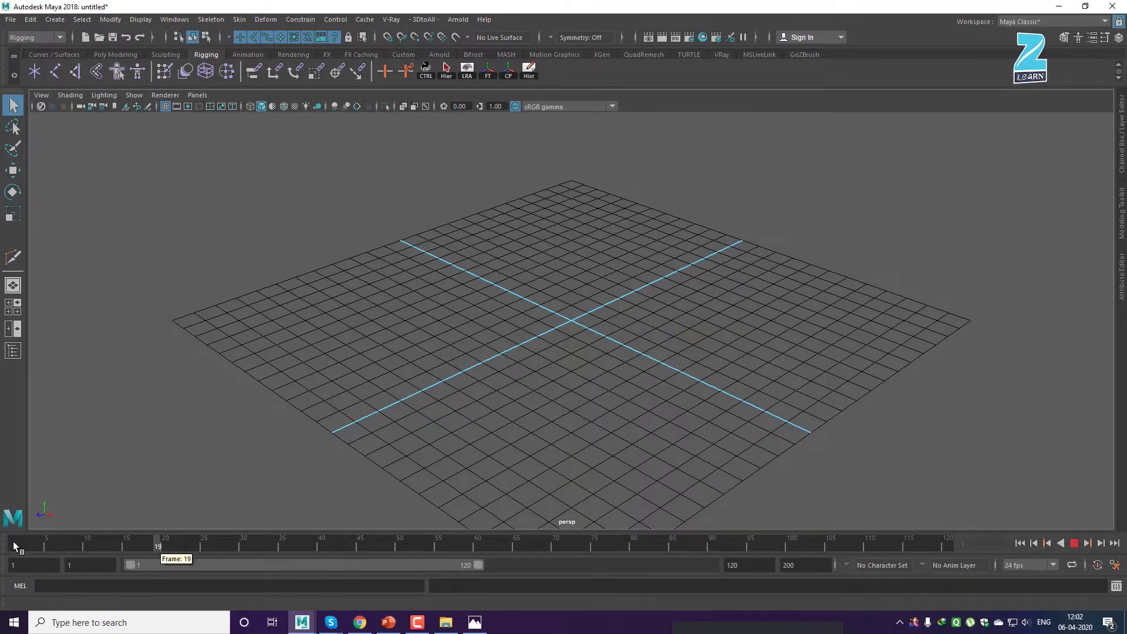
drag(382, 567, 122, 570)
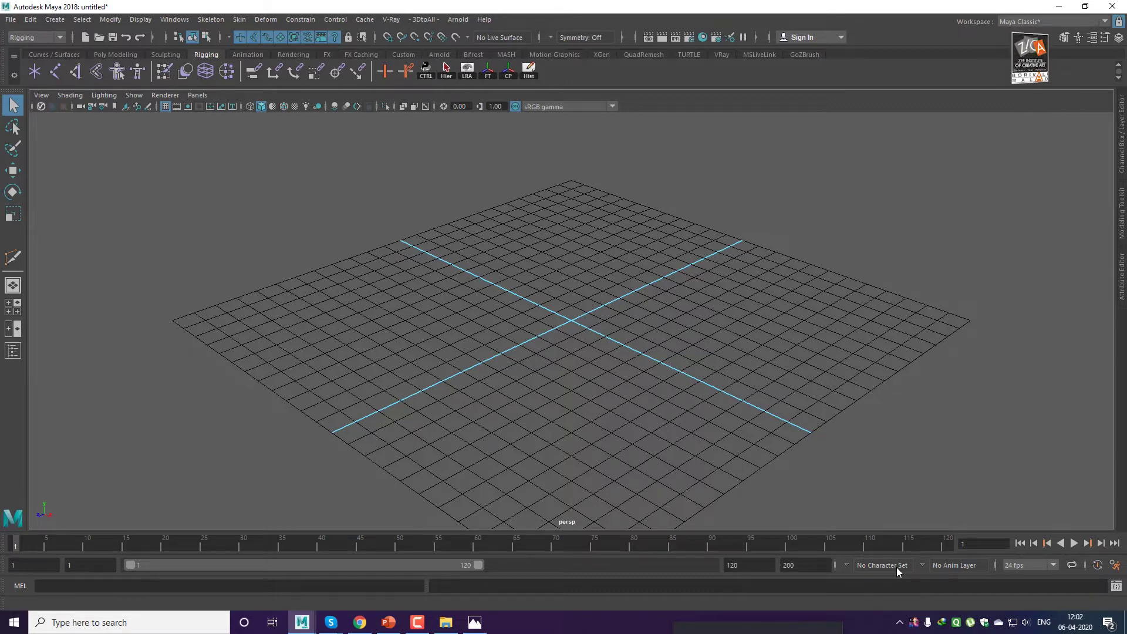
double_click(800, 565)
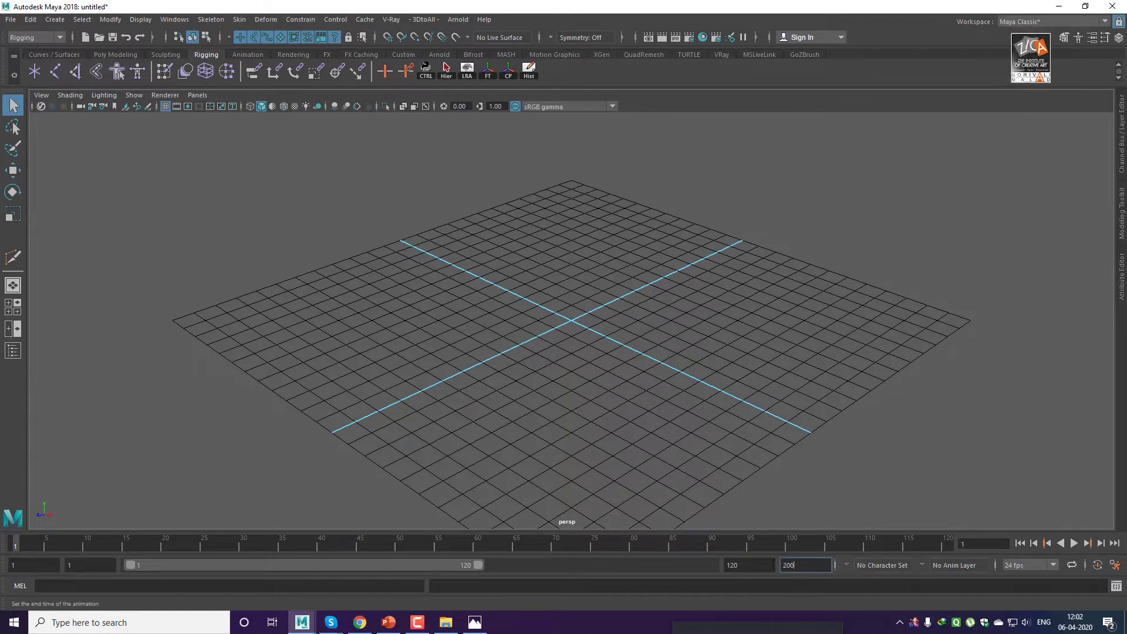
double_click(755, 567)
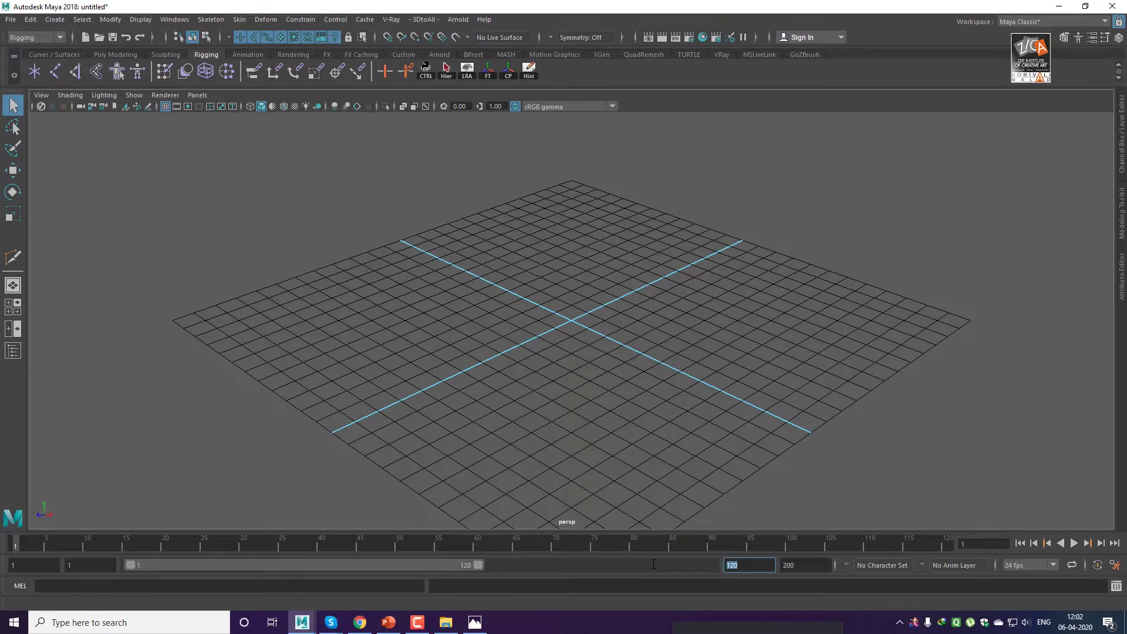
key(Tab)
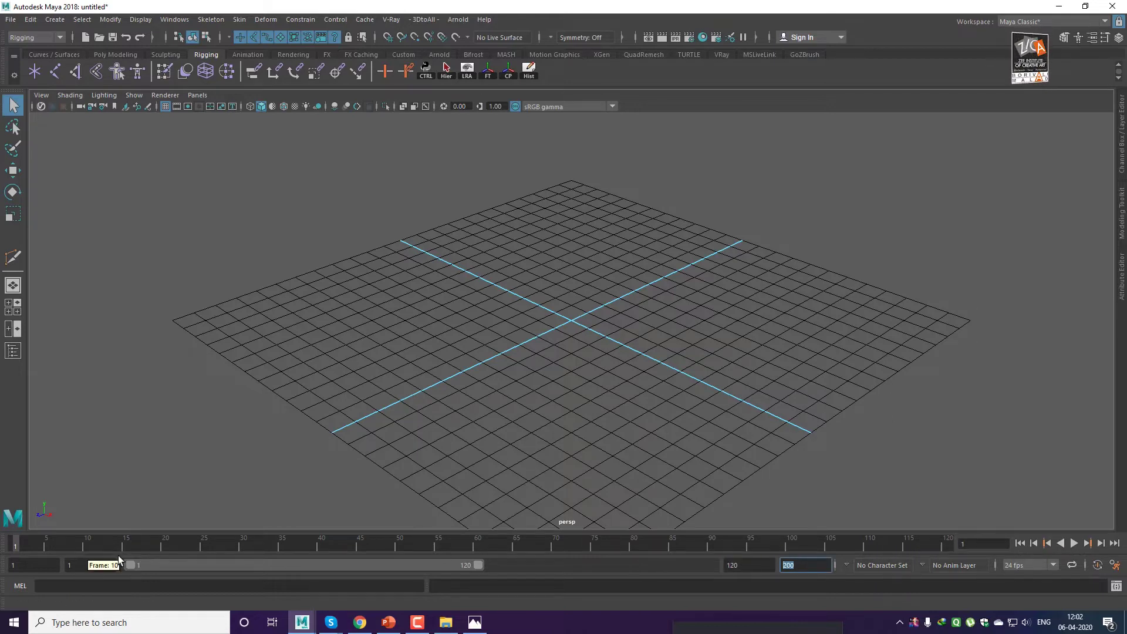
Play the empty scene's timeline briefly from its start and extend the playback range's end to frame 200.
click(20, 548)
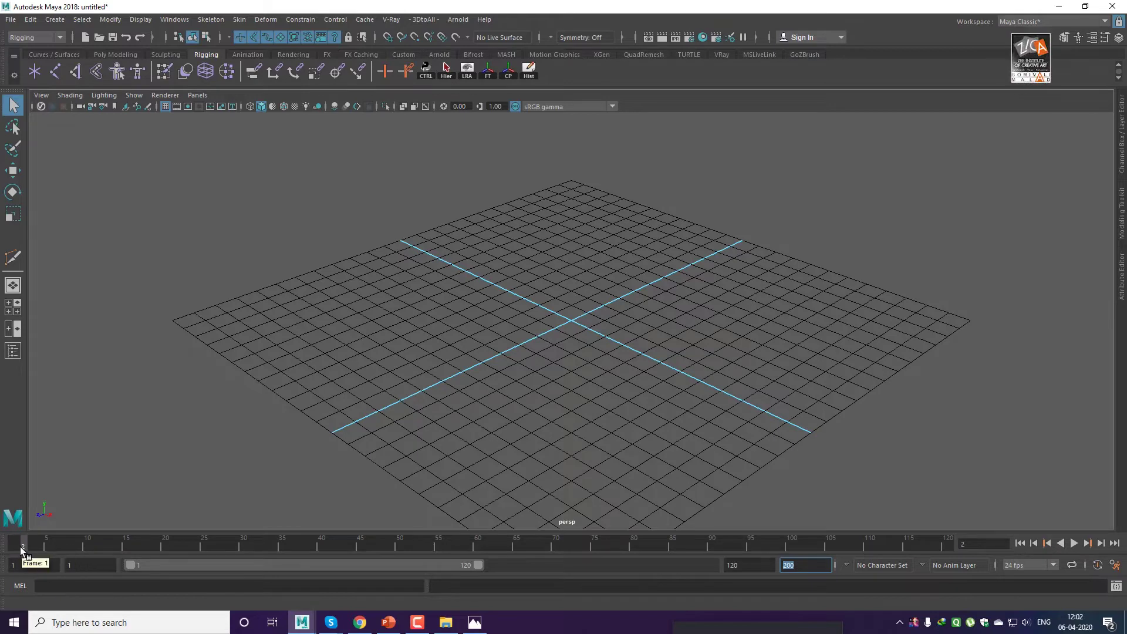
key(alt+v)
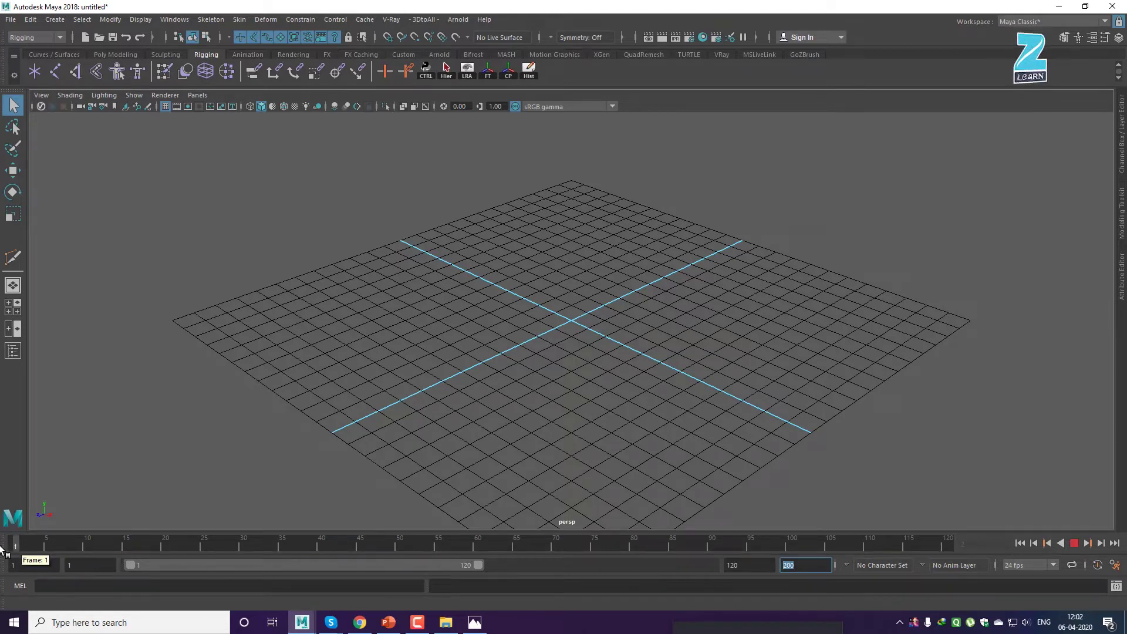
key(alt+v)
drag(481, 565, 723, 569)
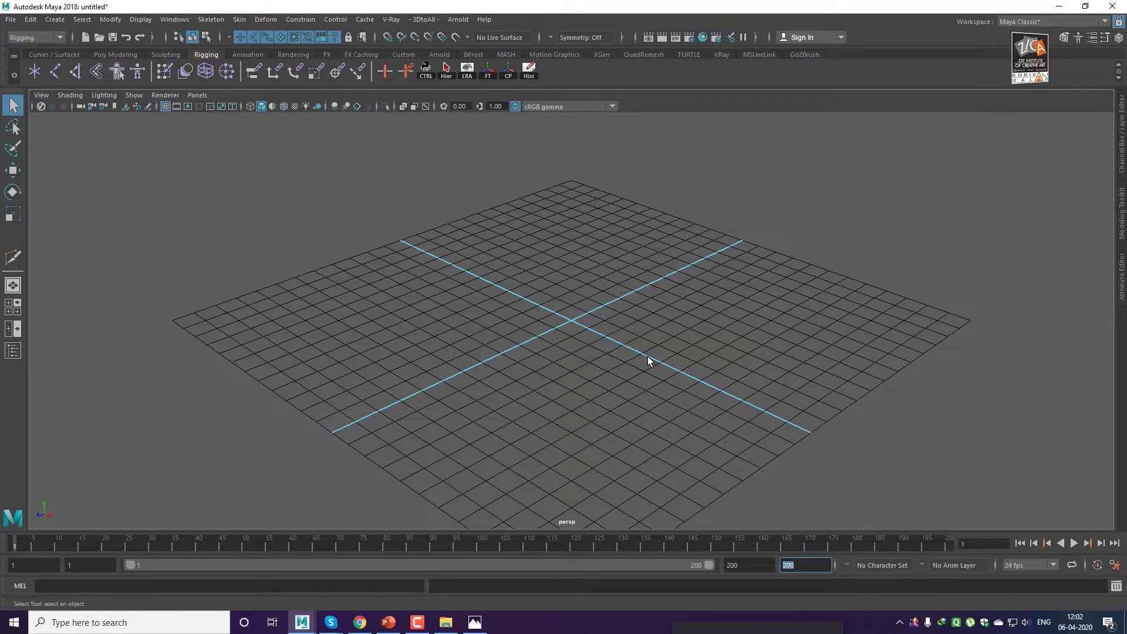
Open the scene 01_Playback_Control.ma, discarding the changes to the untitled scene.
click(11, 20)
click(15, 52)
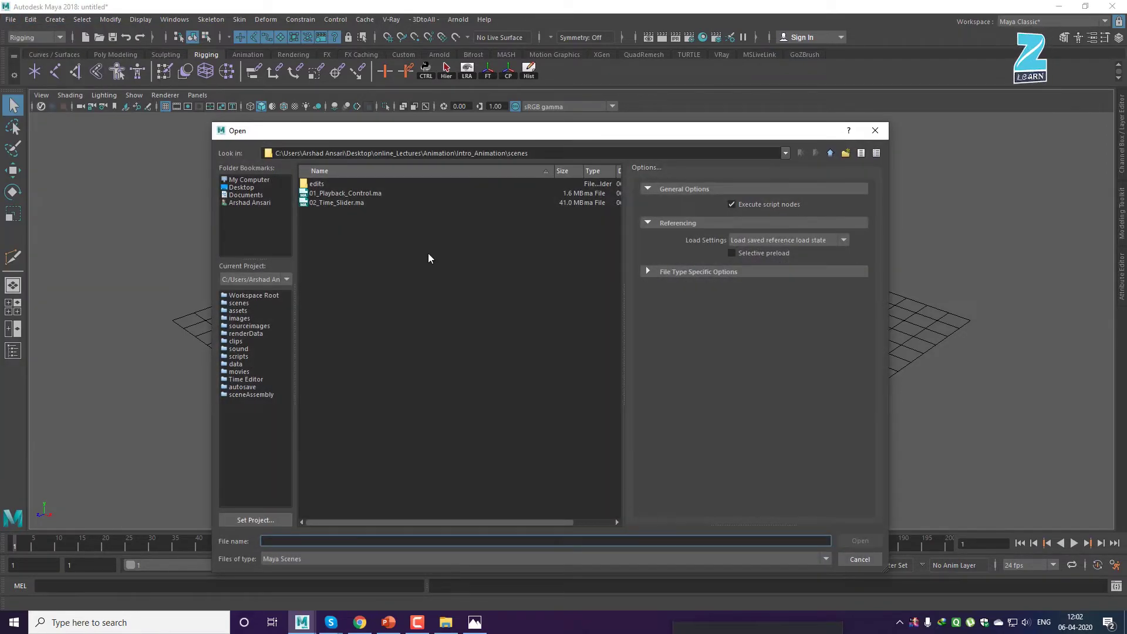
click(354, 193)
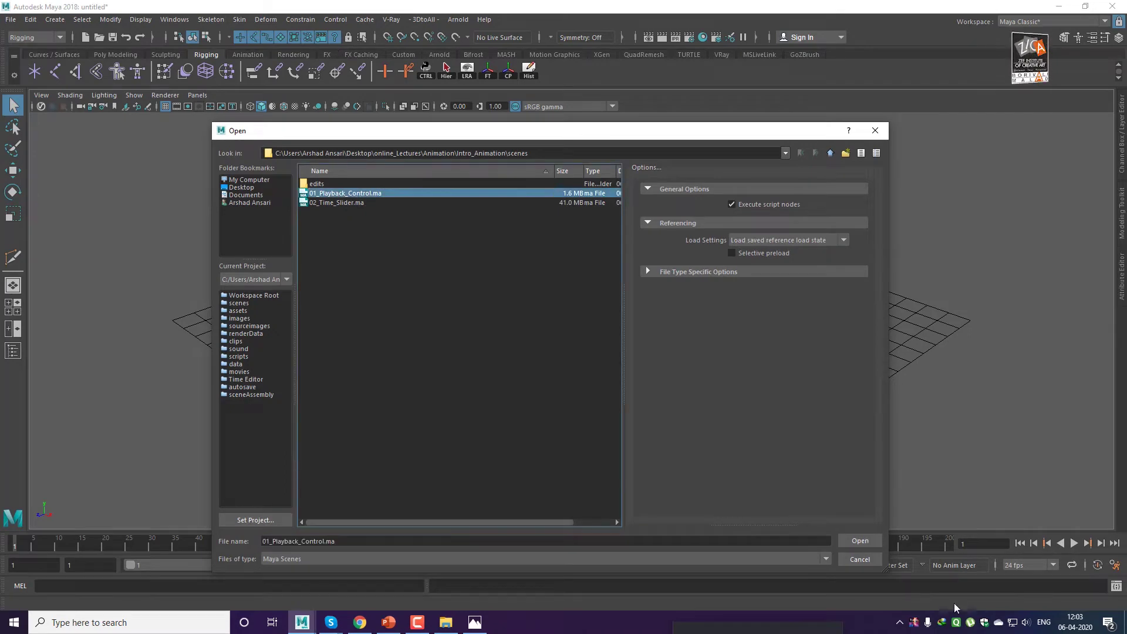
click(858, 541)
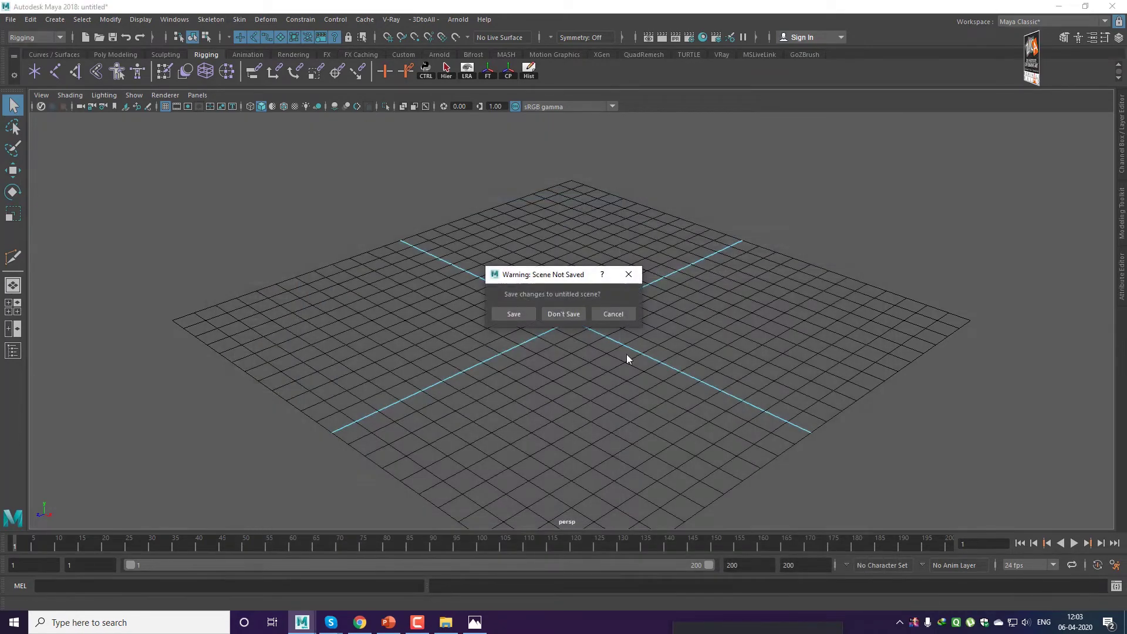
click(571, 316)
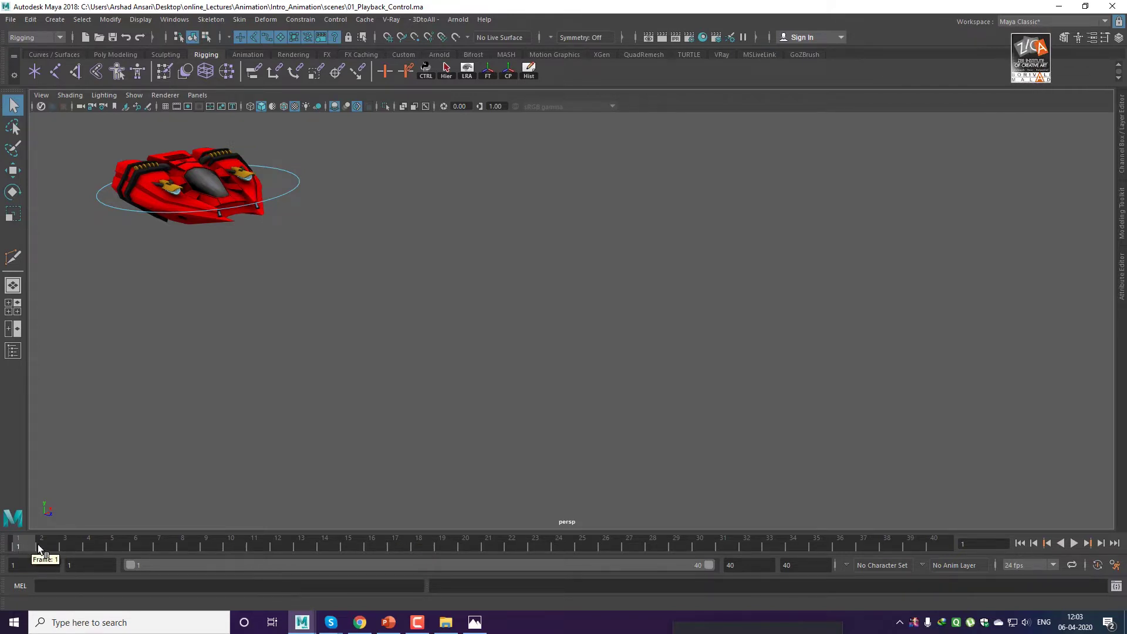
Scrub through the red spacecraft's animation on the timeline and return to frame 1.
drag(38, 547, 457, 547)
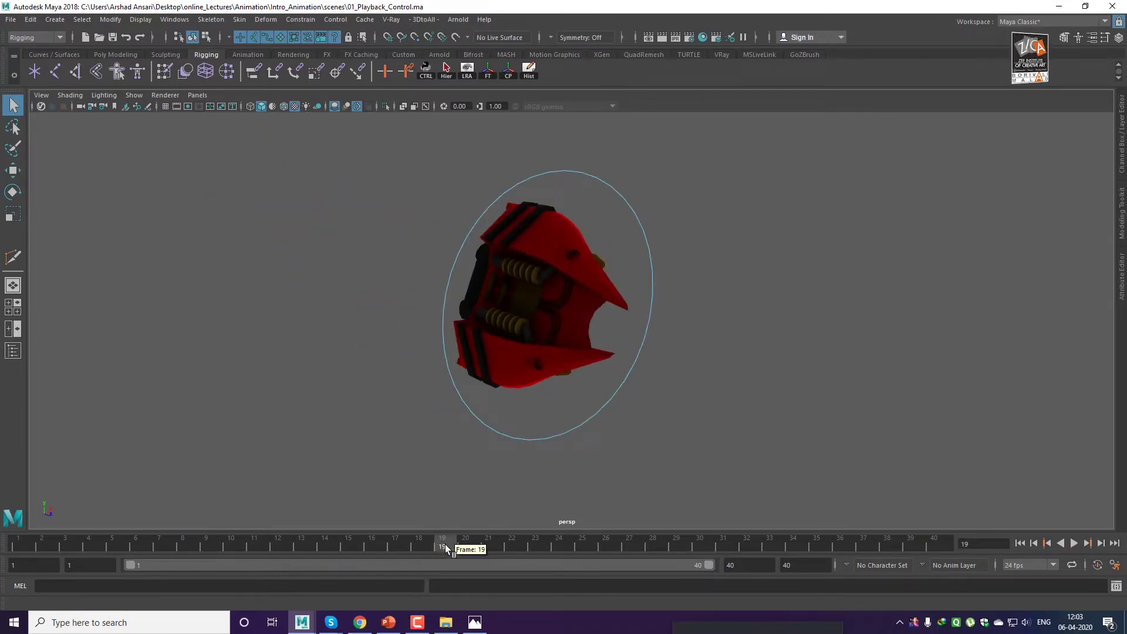
drag(445, 545, 815, 544)
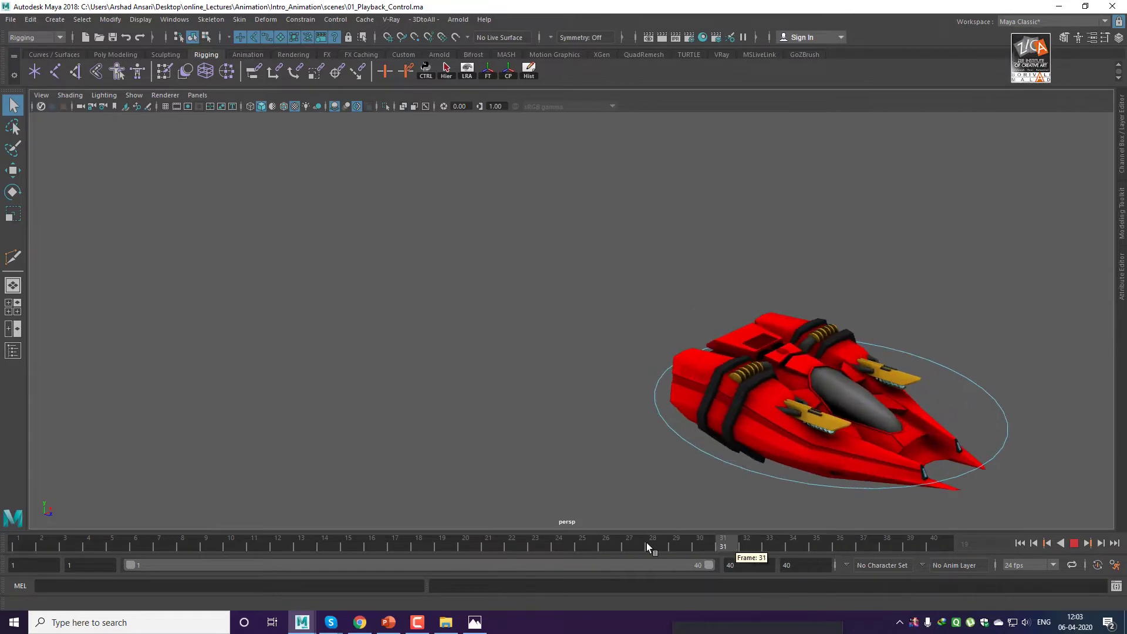
drag(646, 543, 17, 545)
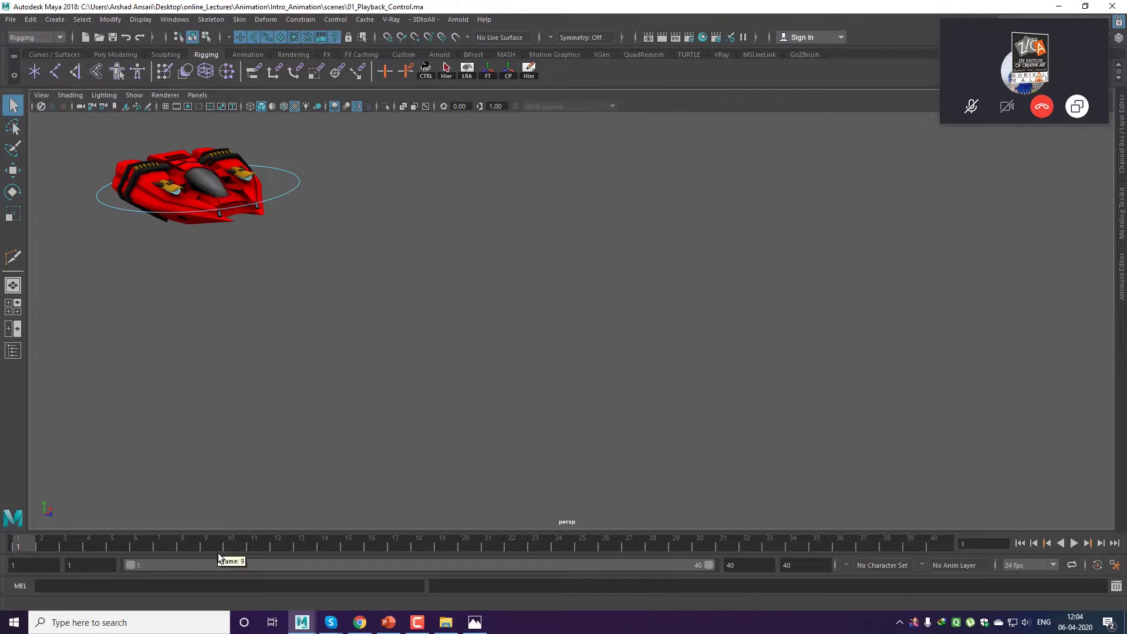
Play the spacecraft animation from frame 1, restart it from the beginning and stop playback partway.
key(alt+v)
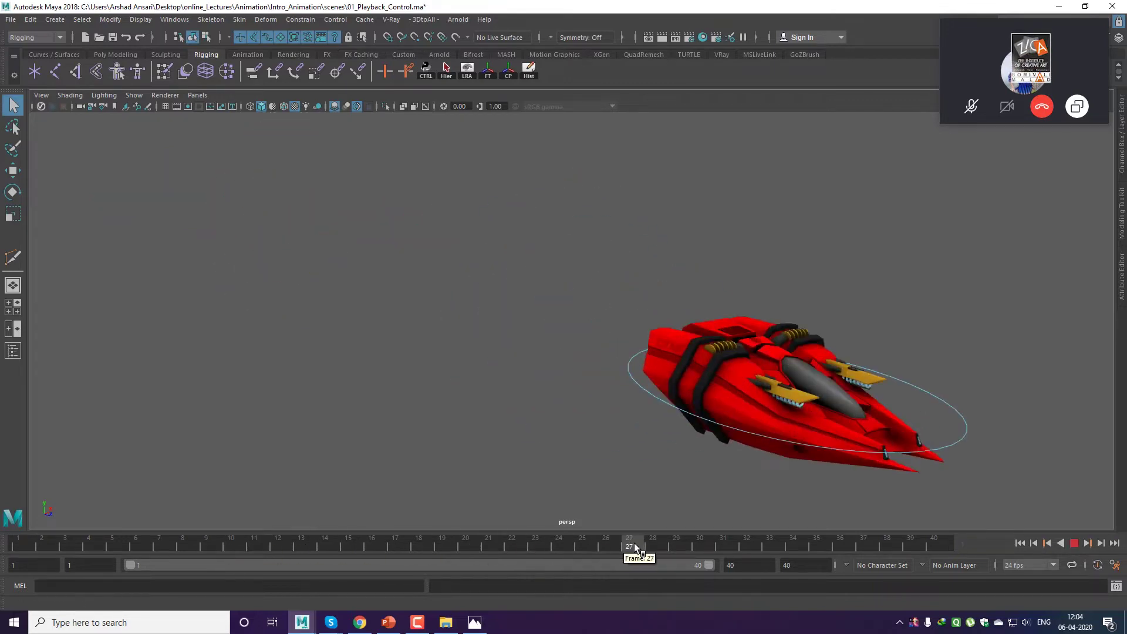
click(30, 540)
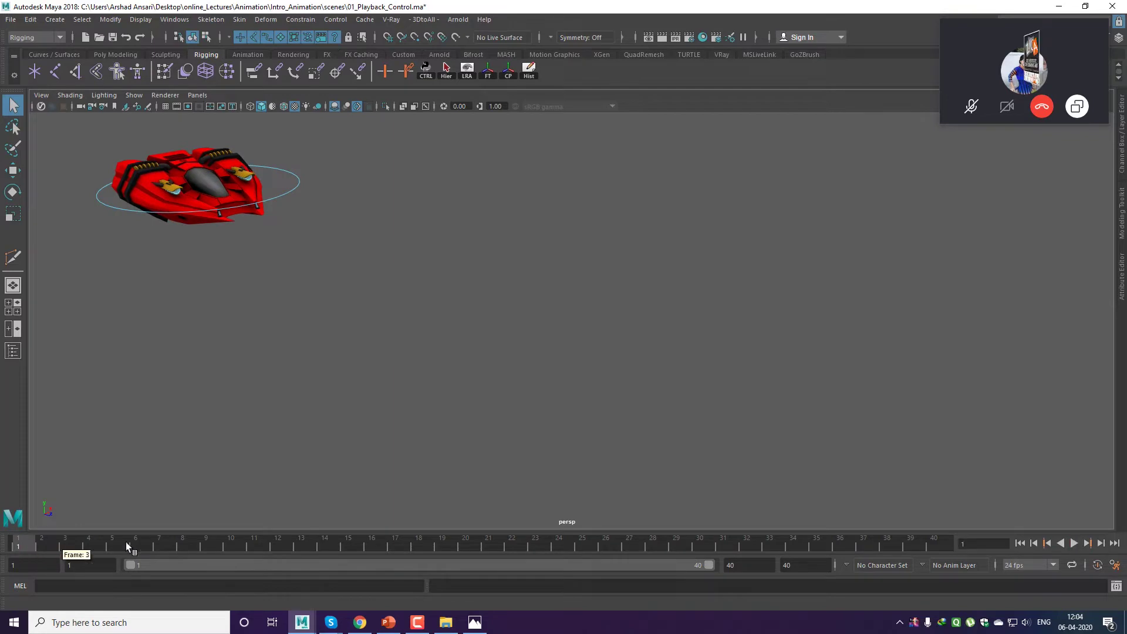
click(1074, 544)
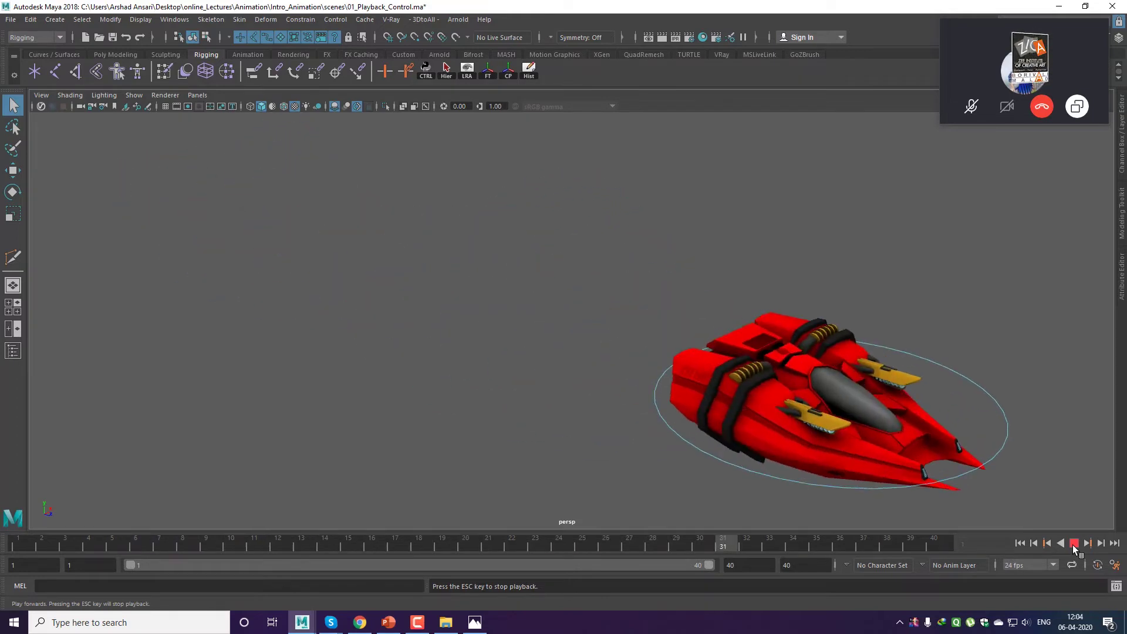
click(1073, 544)
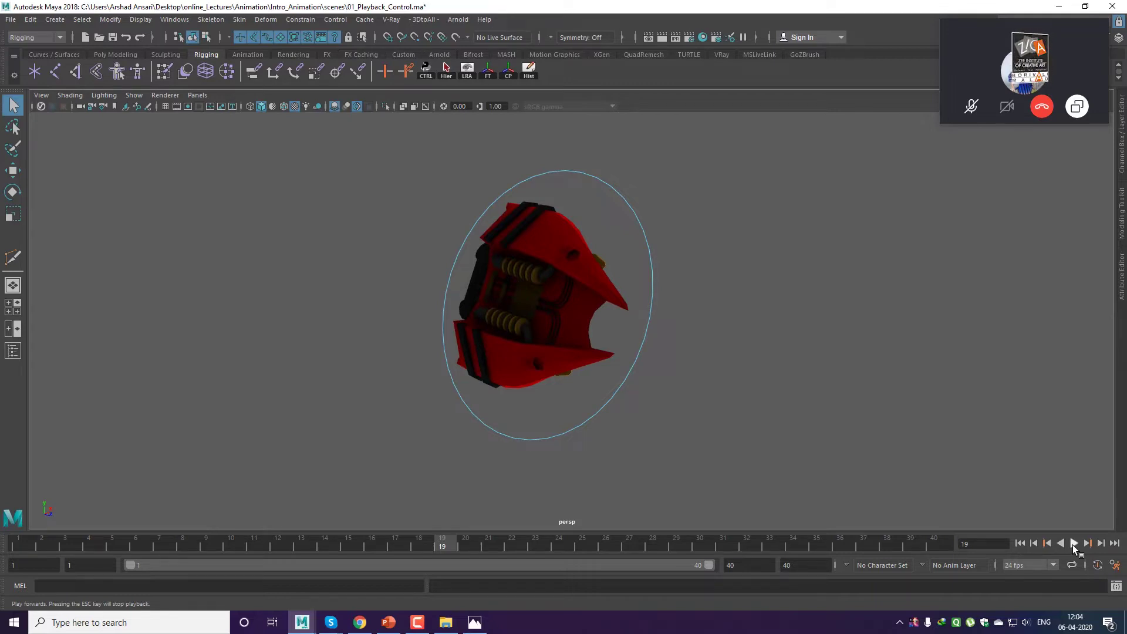
Jump back and forth between the start and the end of the playback range, finishing at frame 40.
click(1020, 544)
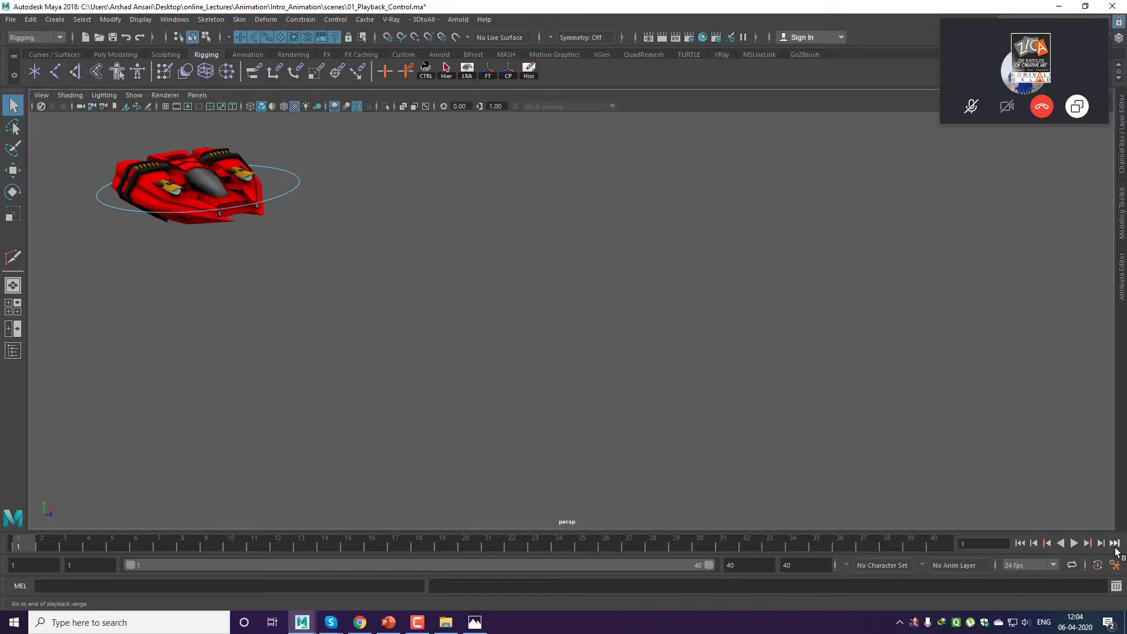
click(1114, 544)
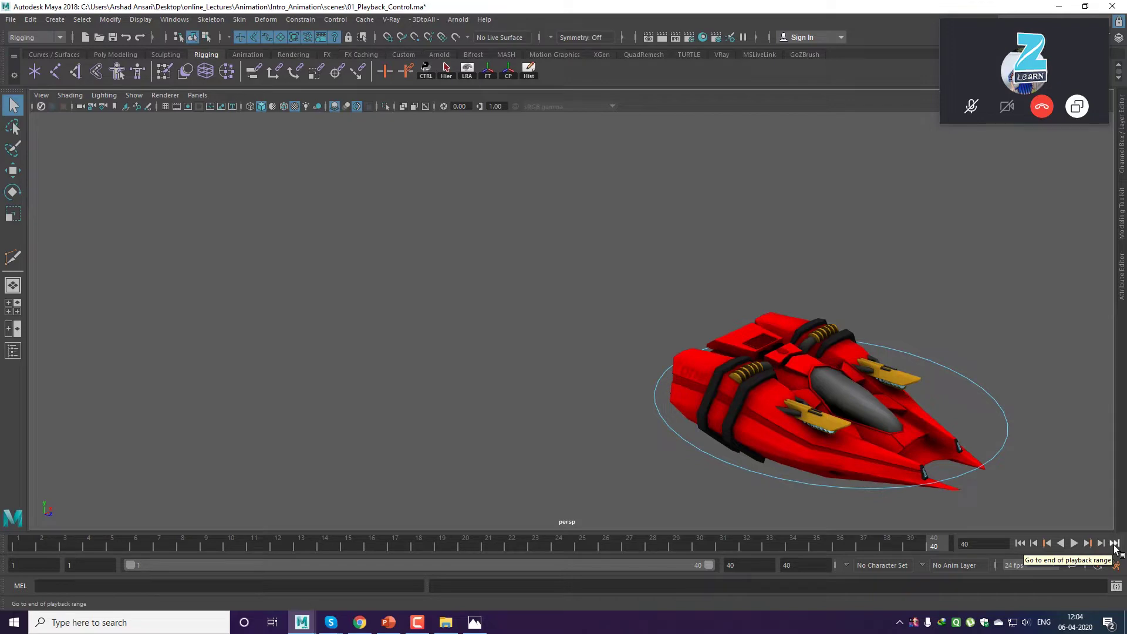
click(1019, 544)
click(1114, 544)
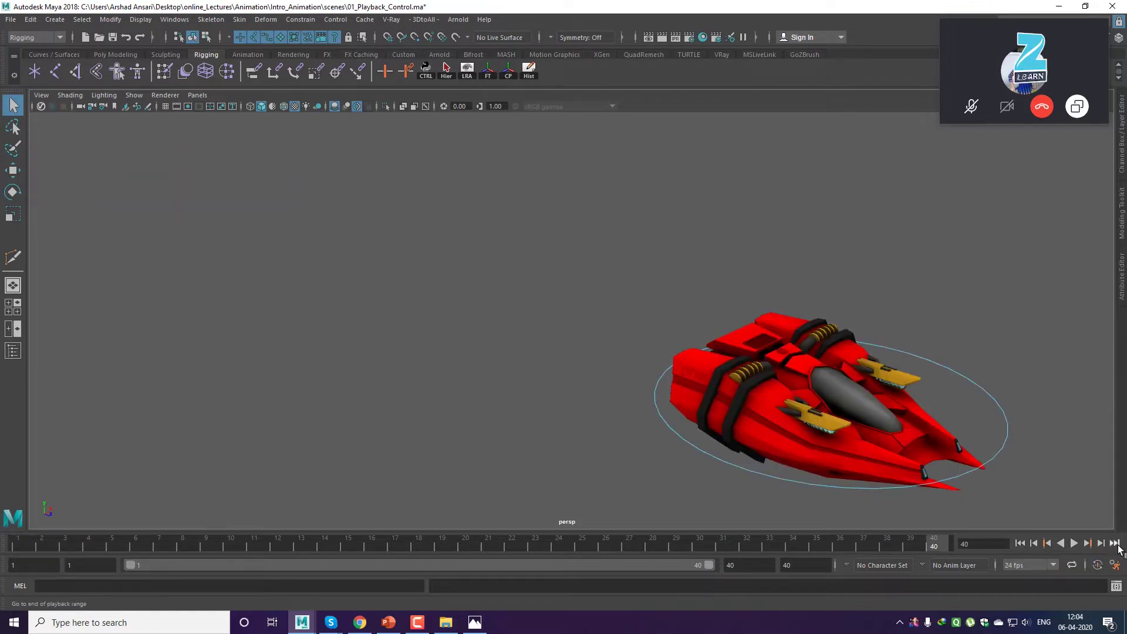
Play the animation forwards, stop it and return to the start of the playback range.
click(1073, 545)
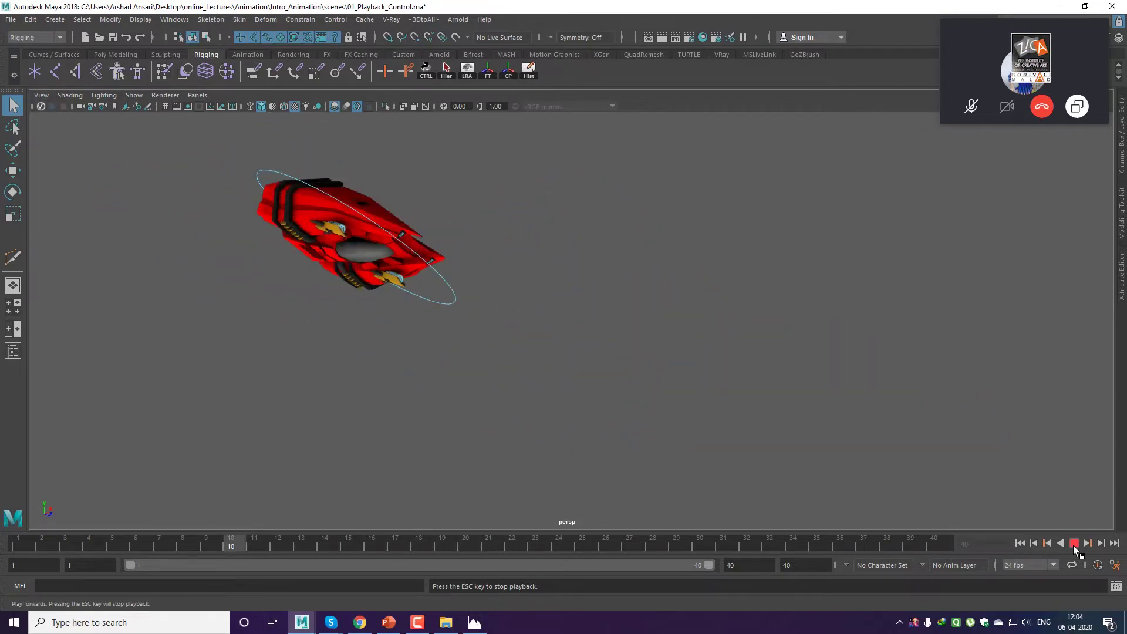
click(1073, 545)
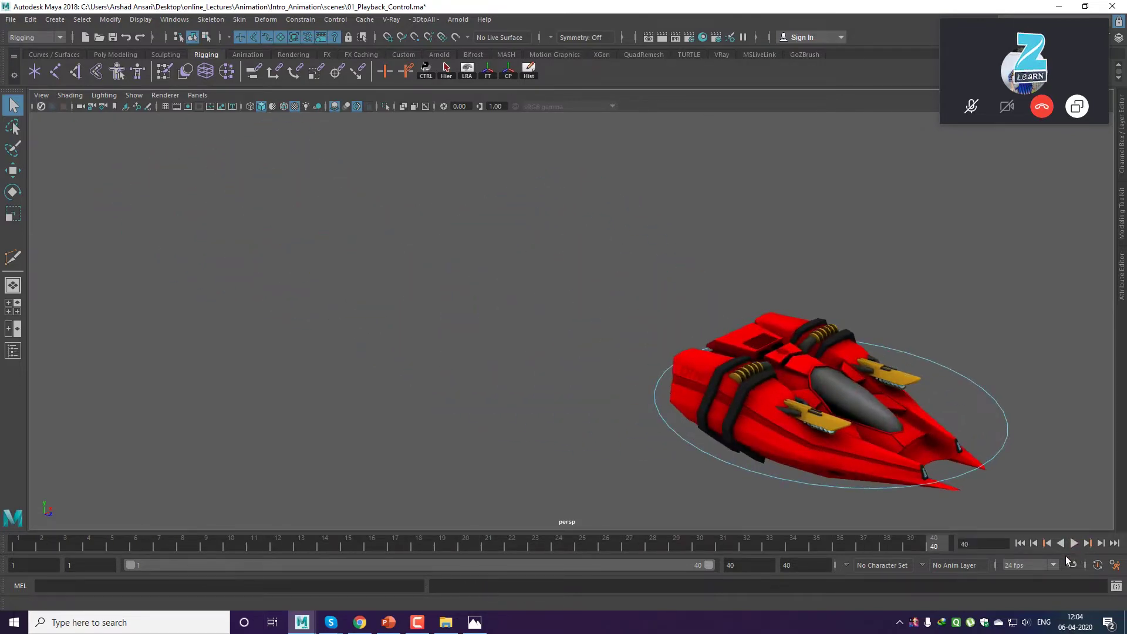
click(1019, 544)
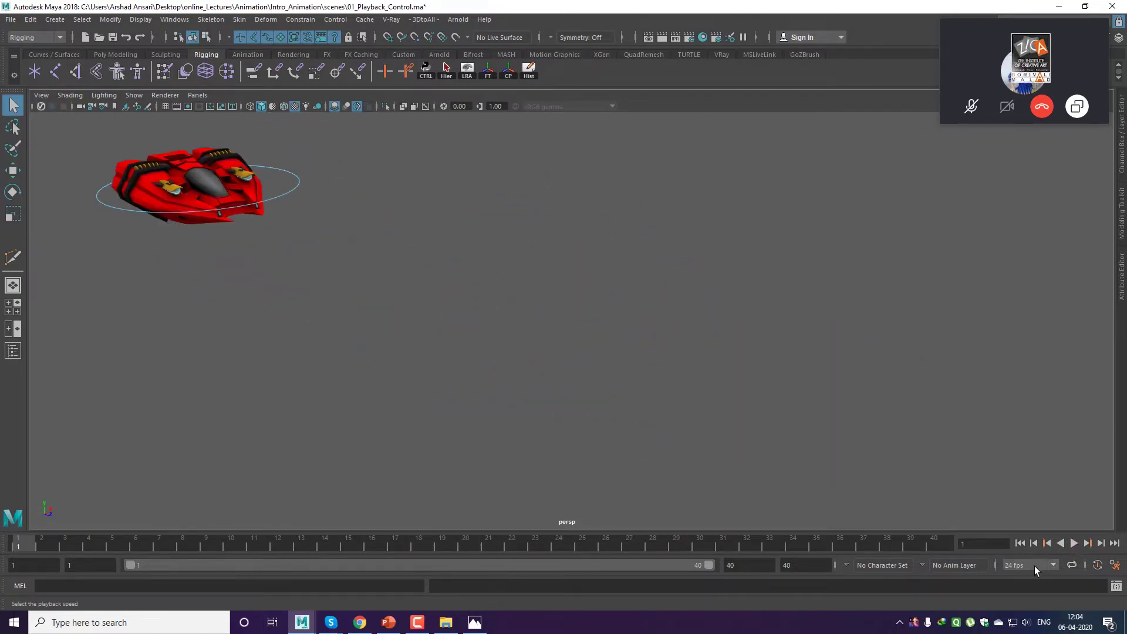
Play the animation backwards, stop it and go back to frame 1.
click(1061, 544)
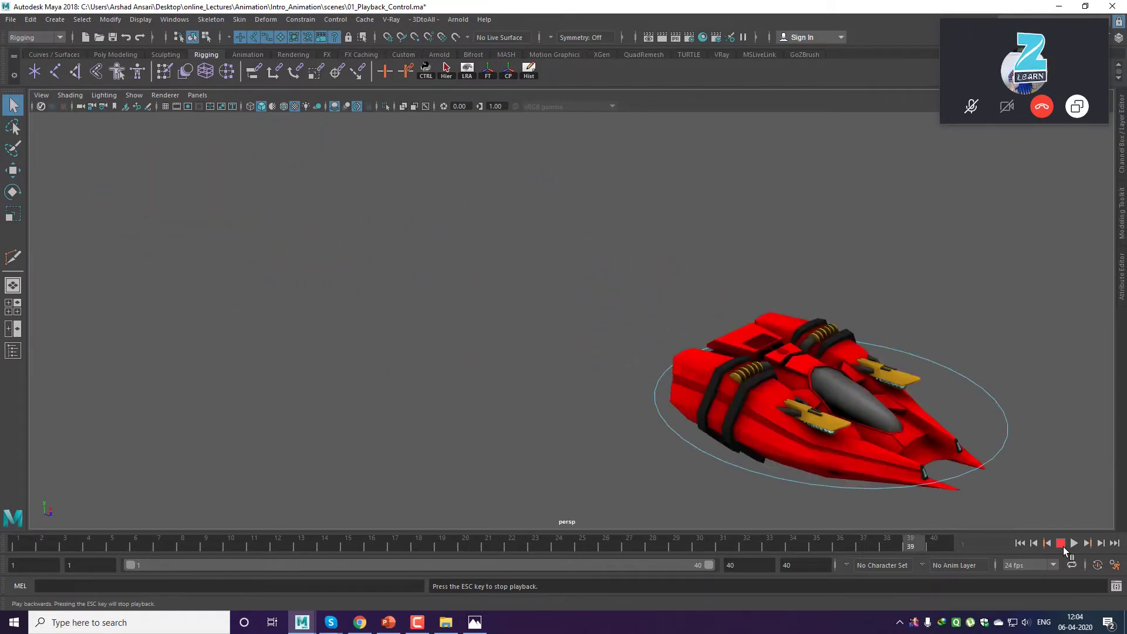
click(1060, 544)
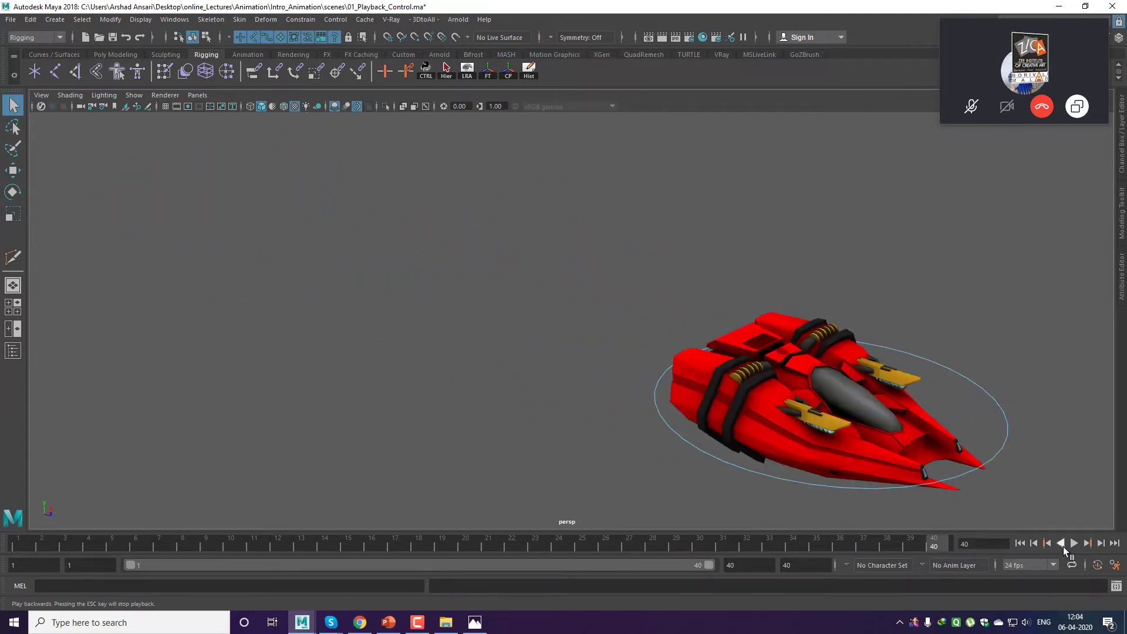
click(1019, 544)
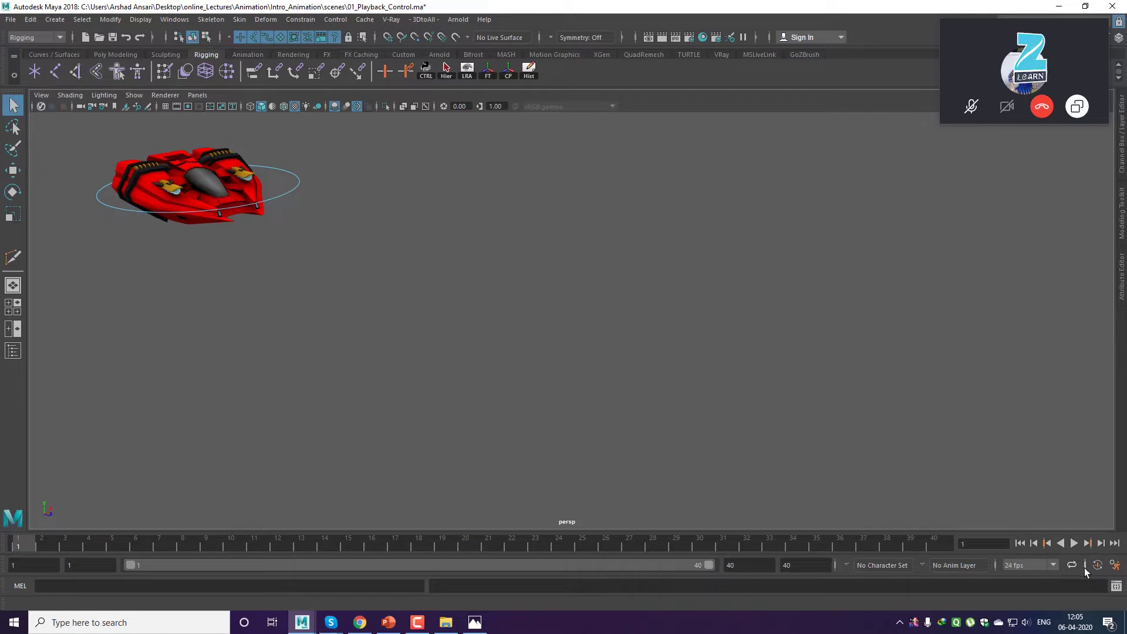
Magnify the screen to 300% with Magnifier to examine the playback controls and close Magnifier.
key(super+plus)
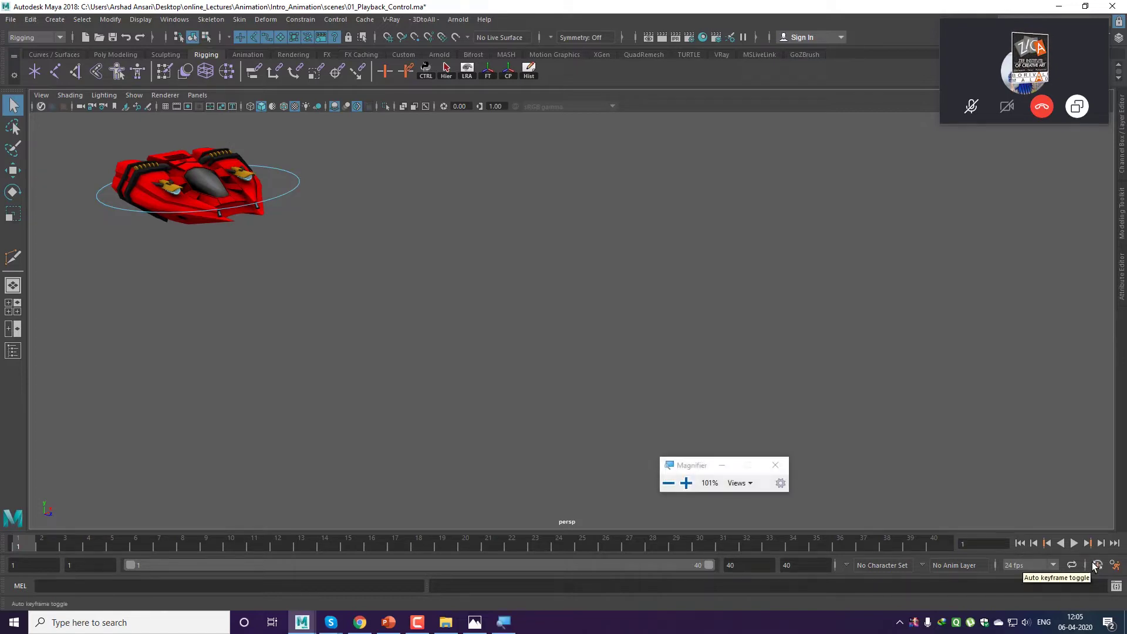
drag(775, 479, 800, 335)
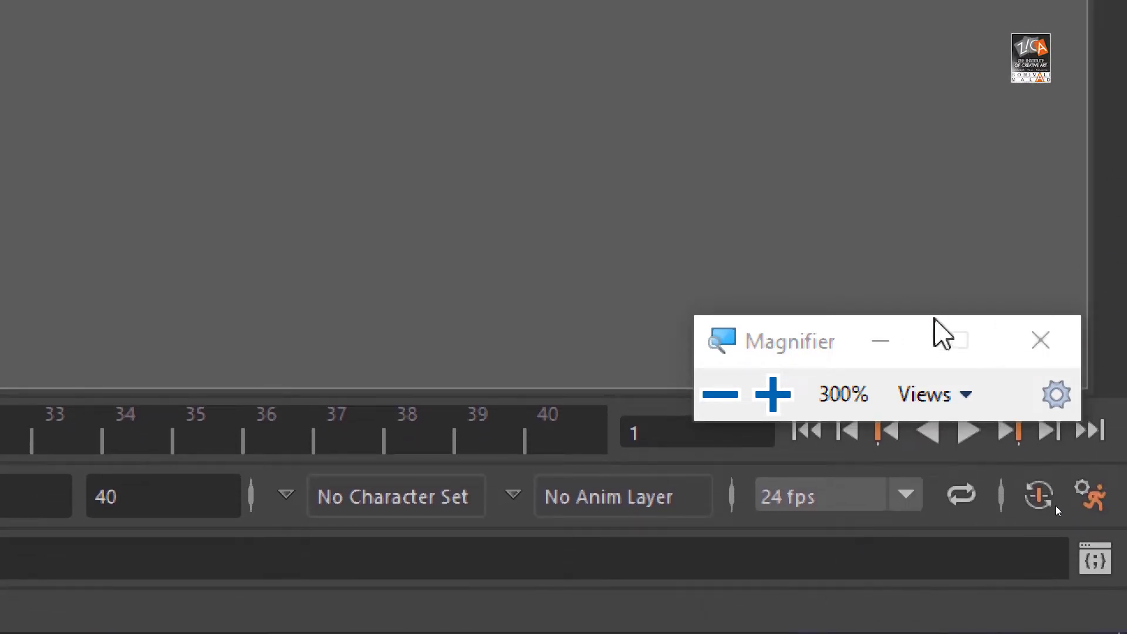
drag(805, 352, 793, 234)
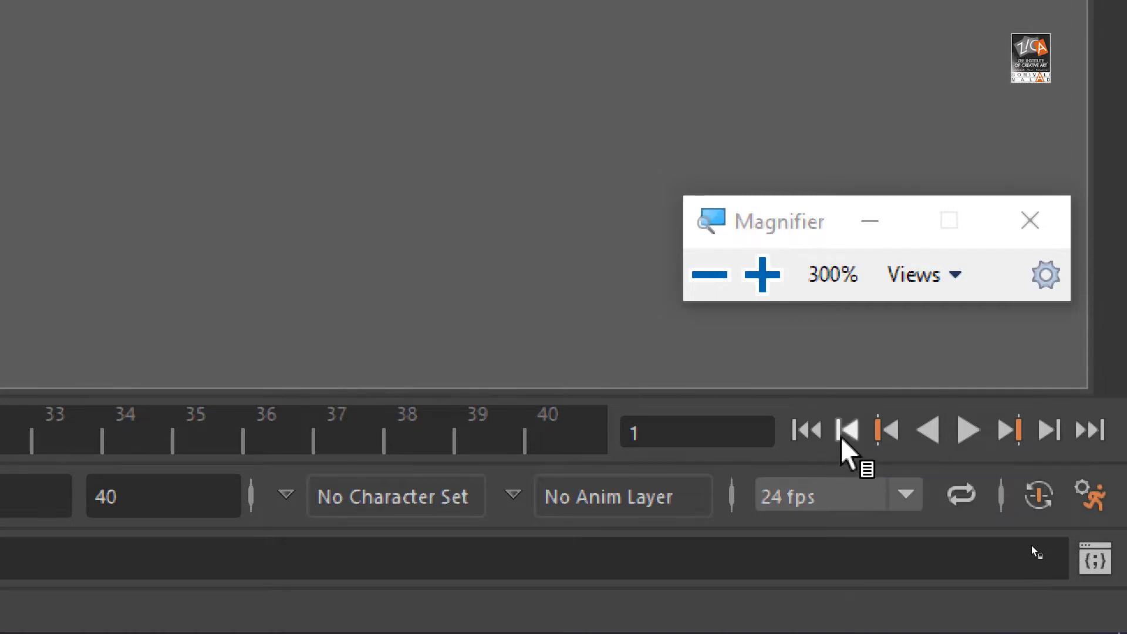
click(1018, 229)
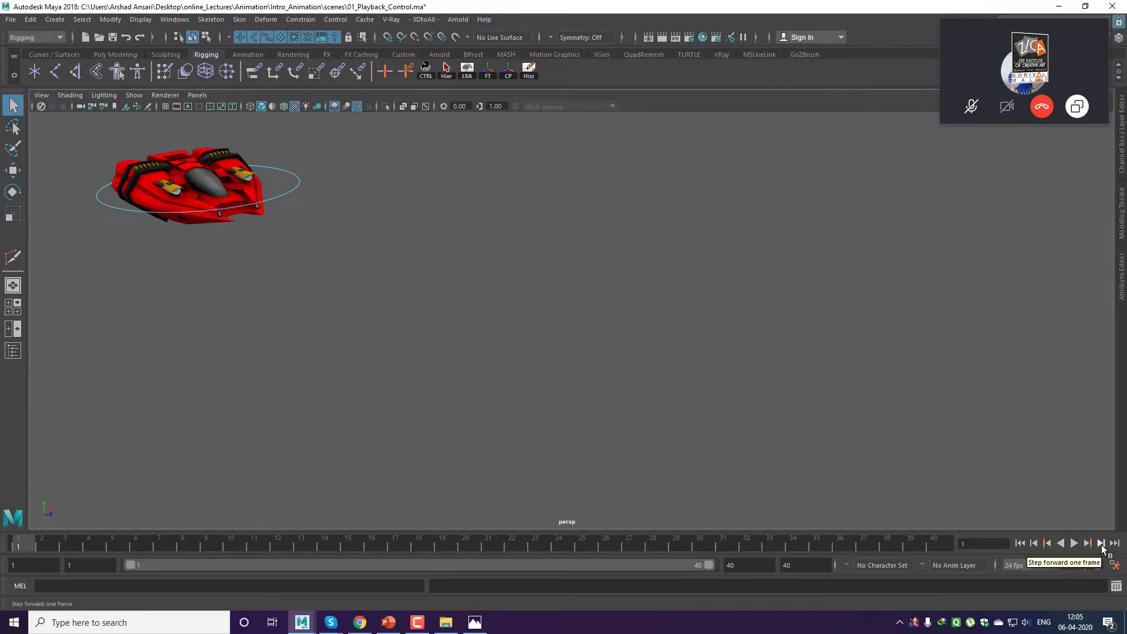
Step the spacecraft animation forward one frame at a time from frame 1 to frame 19.
click(1102, 544)
click(1101, 543)
click(1101, 543)
click(1101, 544)
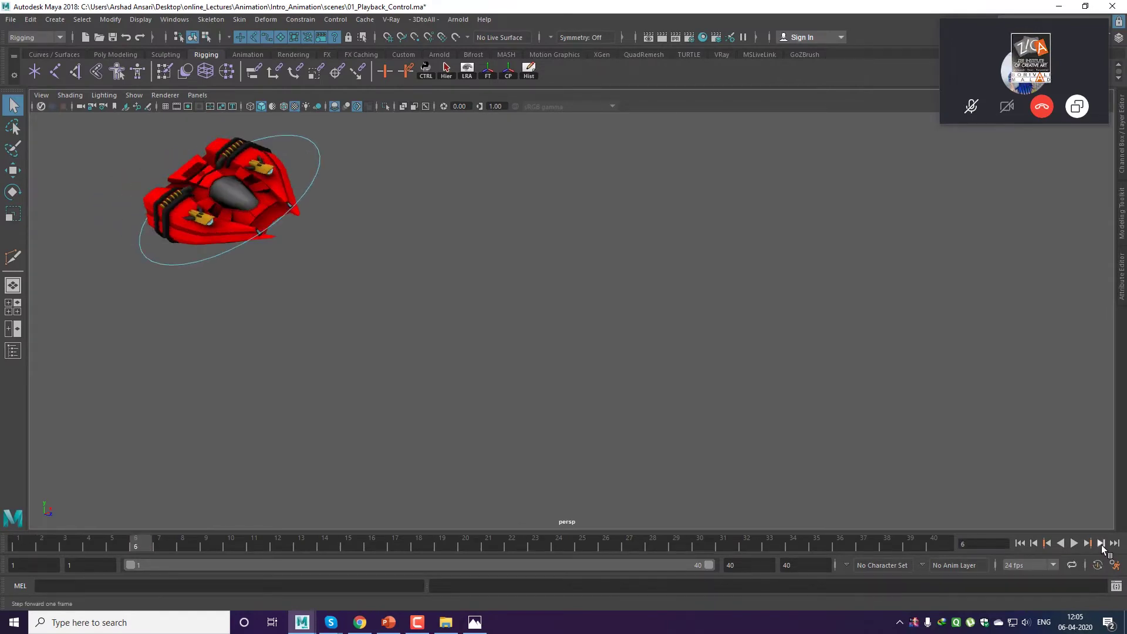
click(1101, 543)
click(1101, 544)
click(1102, 544)
click(1101, 544)
click(1101, 544)
click(1101, 544)
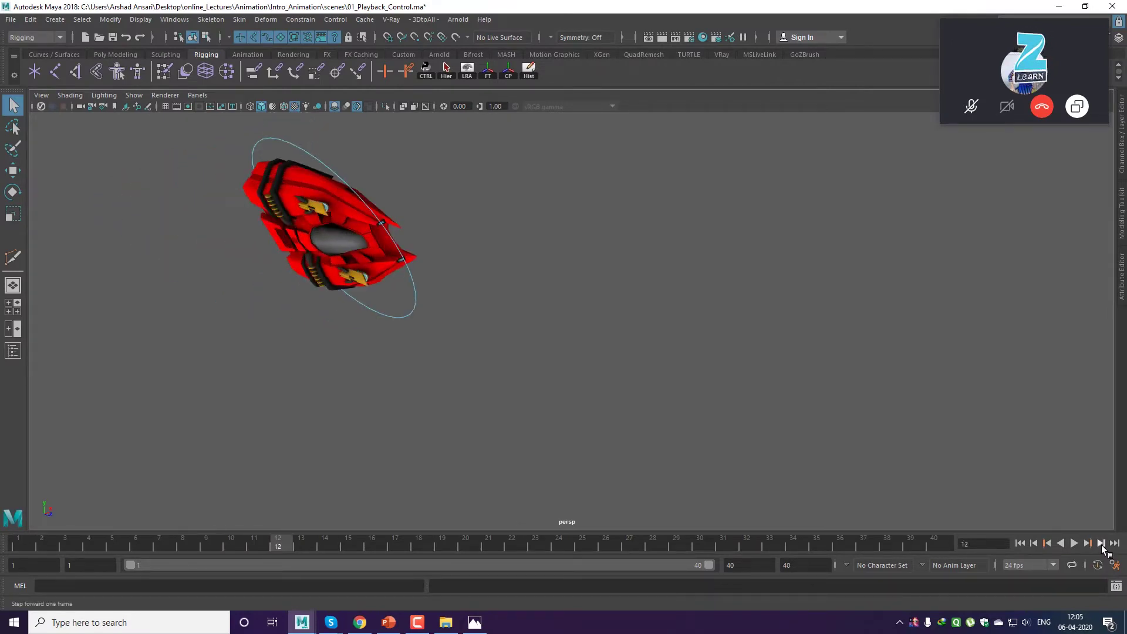
click(1101, 544)
click(1101, 544)
click(1101, 544)
click(1101, 544)
click(1101, 544)
click(1101, 544)
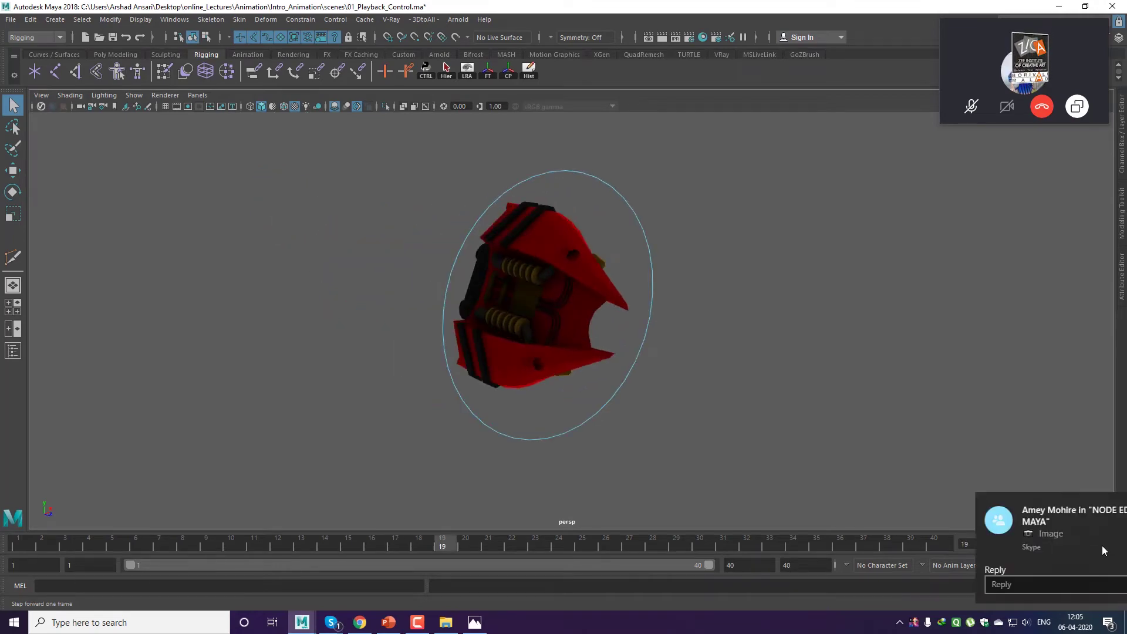
Switch to Skype and open the NODE EDITOR IN MAYA group conversation from its new-message notification.
click(1101, 545)
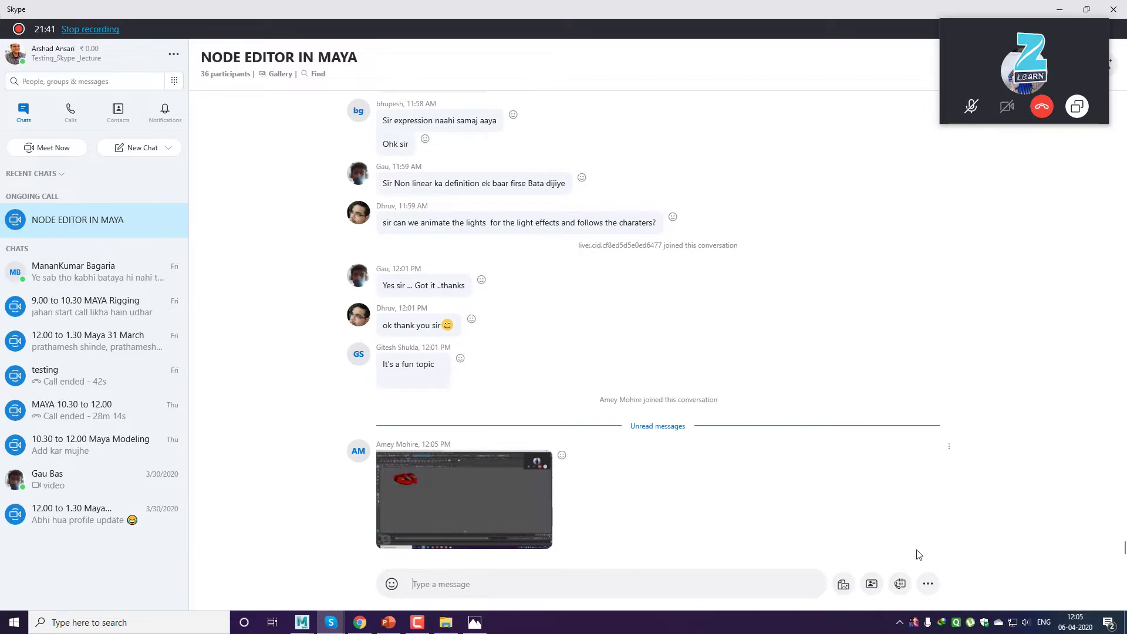
Return to Maya and step the spacecraft animation forward one frame at a time from frame 19 to frame 35.
click(1057, 11)
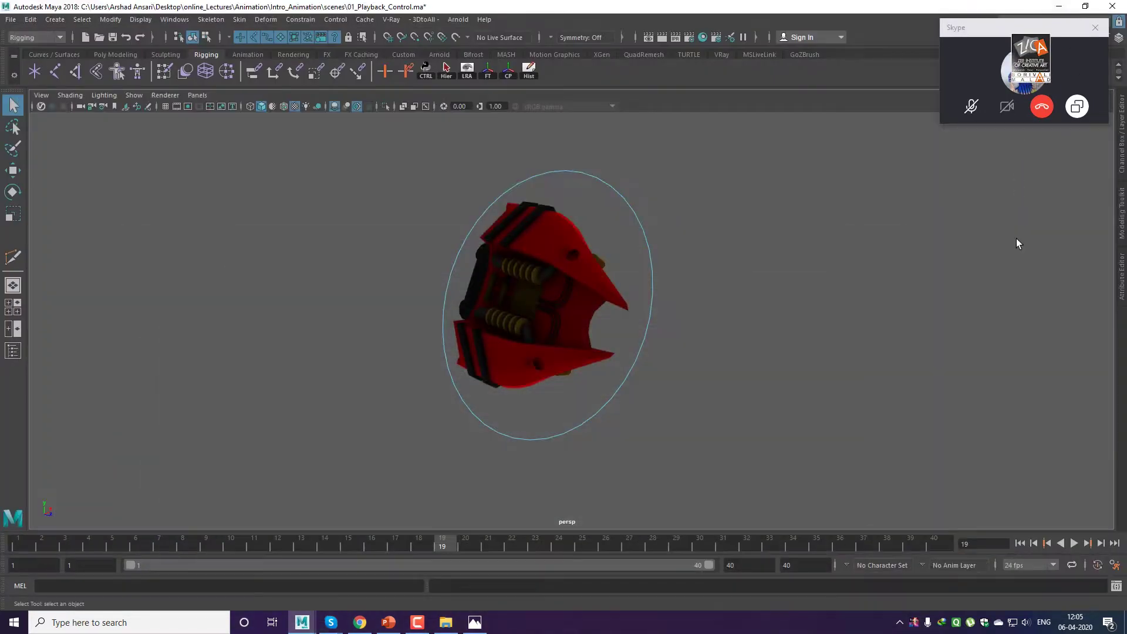
click(1101, 544)
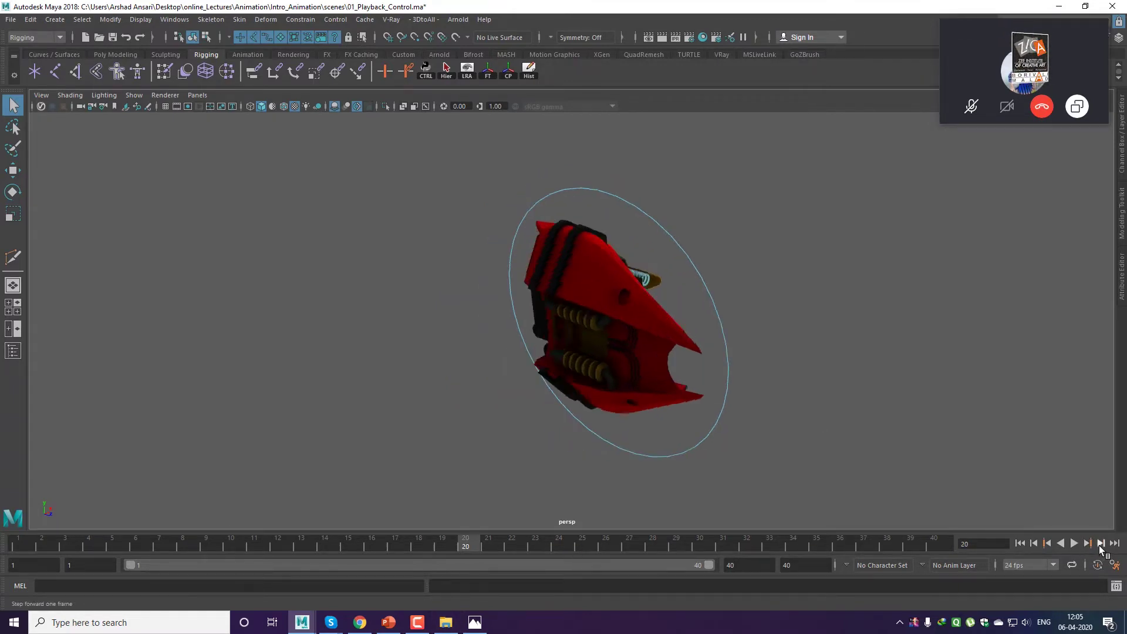
click(1100, 544)
click(1101, 543)
click(1100, 544)
click(1101, 543)
click(1101, 543)
click(1100, 544)
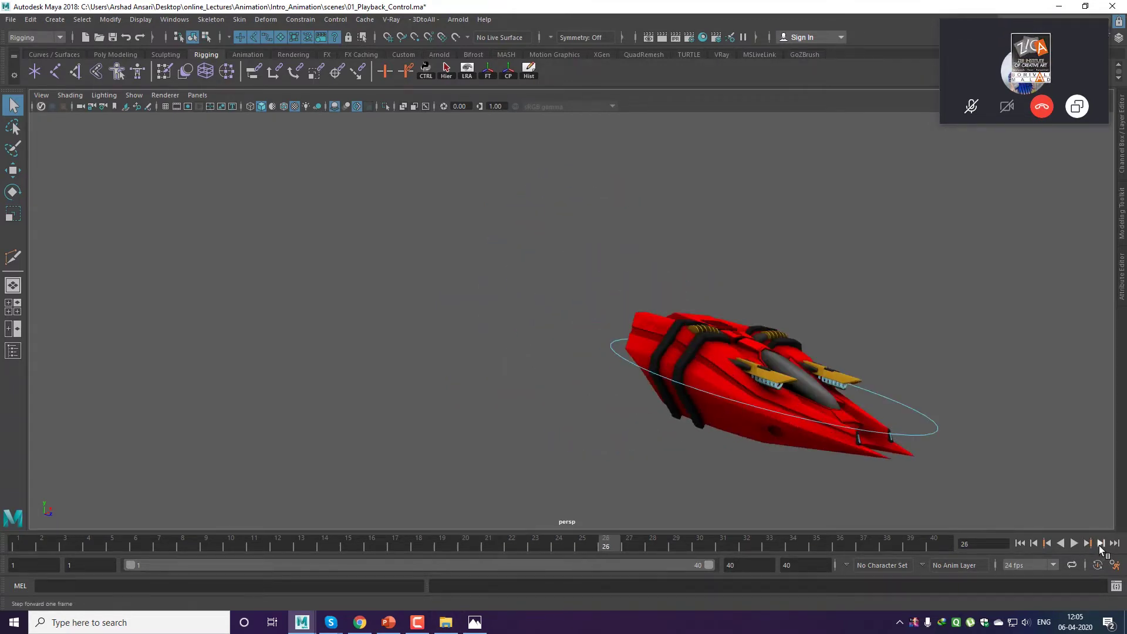
click(1100, 544)
click(1100, 544)
click(1100, 543)
click(1101, 543)
click(1101, 544)
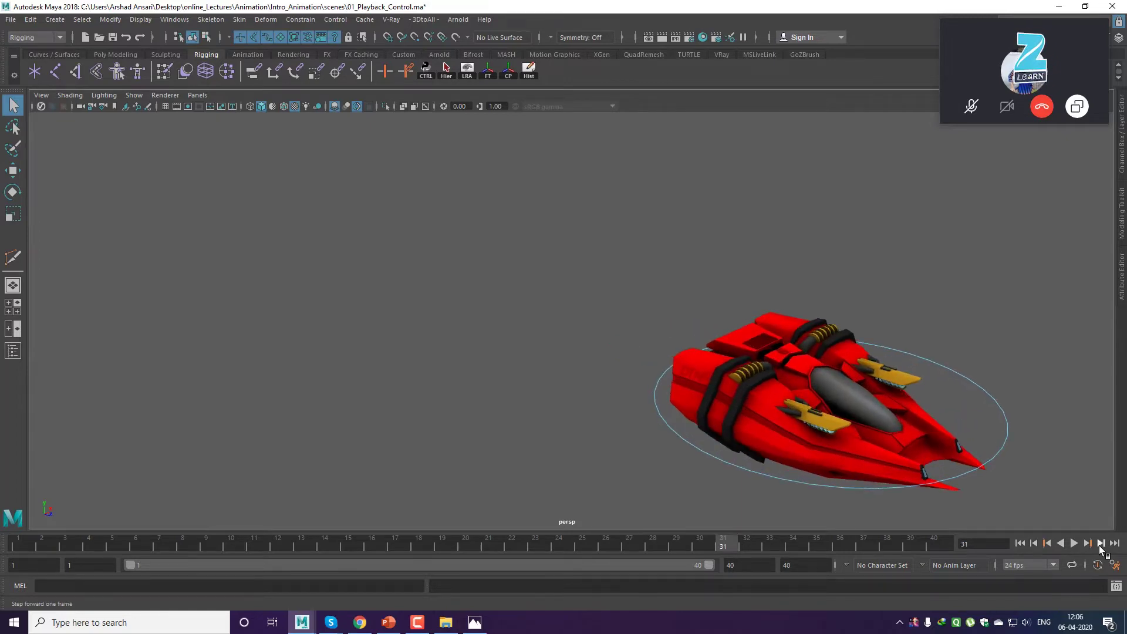
click(1100, 543)
click(1101, 544)
click(1101, 543)
click(1101, 544)
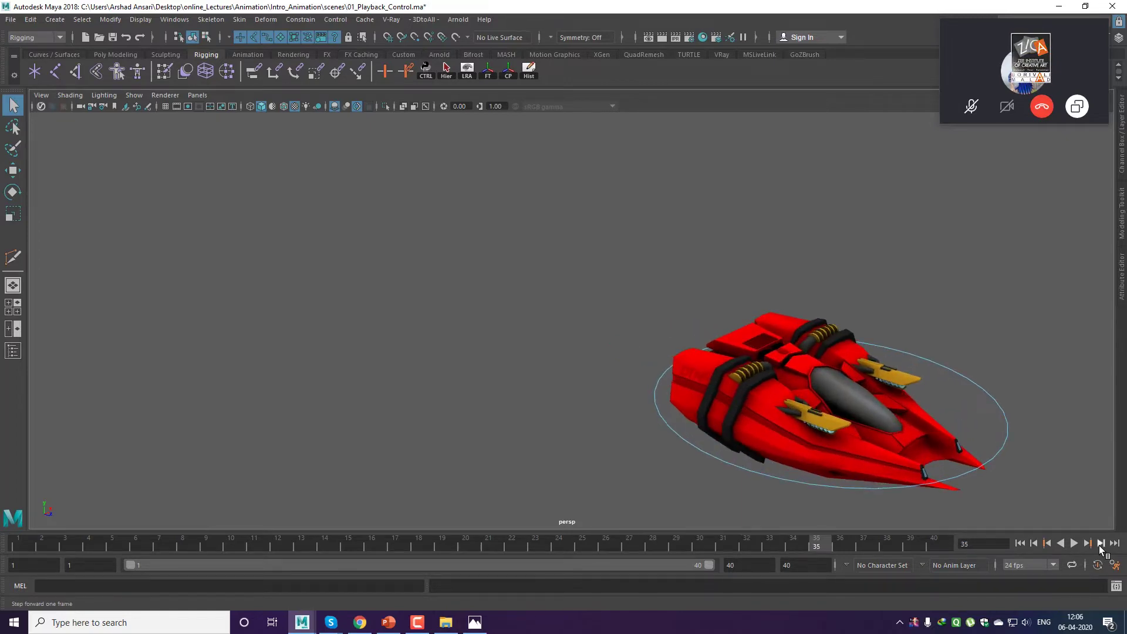
Step the spacecraft animation back one frame at a time from frame 35 to the start of the range at frame 1.
click(1033, 544)
click(1033, 543)
click(1033, 544)
click(1033, 544)
click(1033, 544)
click(1033, 544)
click(1033, 544)
click(1033, 544)
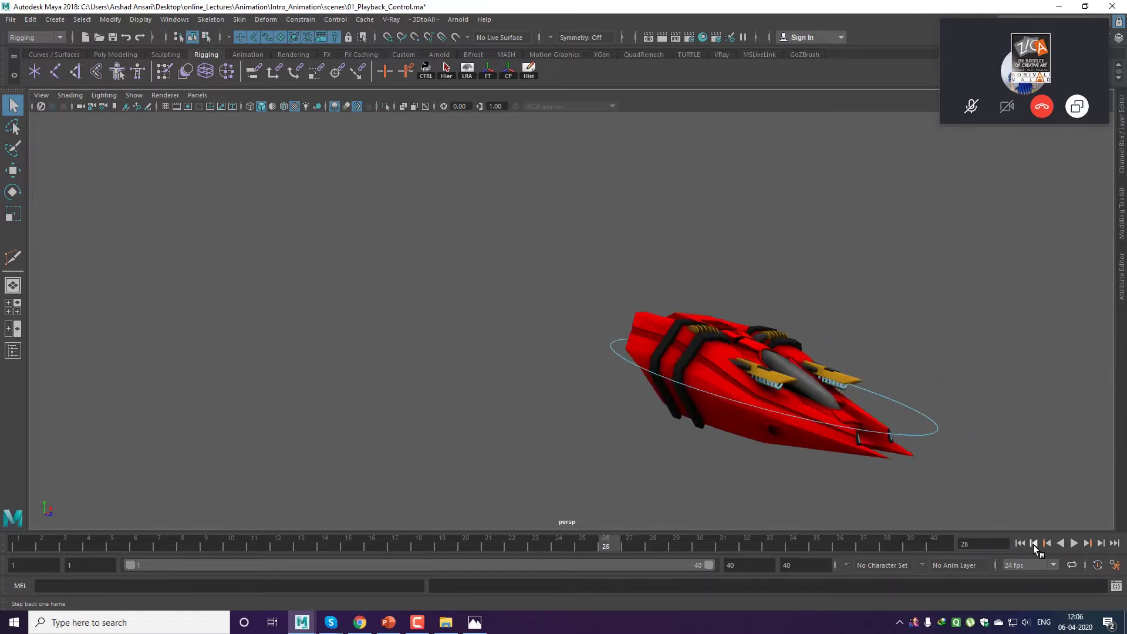
click(1033, 543)
click(1033, 543)
click(1033, 544)
click(1033, 544)
click(1033, 544)
click(1033, 544)
click(1033, 544)
click(1033, 544)
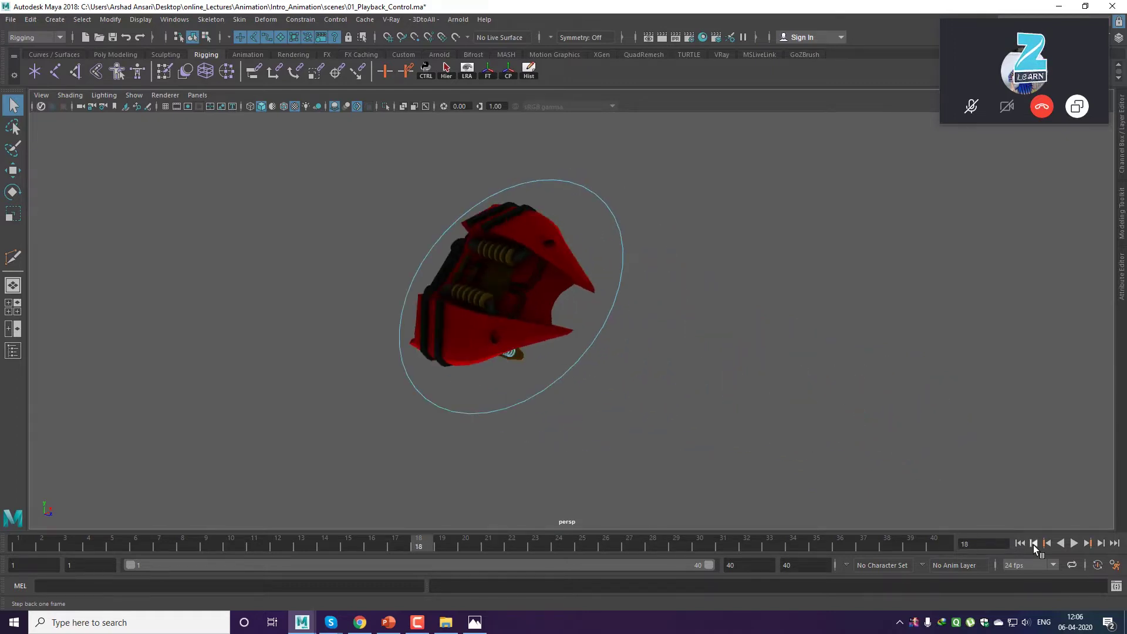
click(1033, 544)
click(1033, 544)
click(1033, 544)
click(1033, 544)
click(1033, 543)
click(1033, 543)
click(1034, 544)
click(1033, 543)
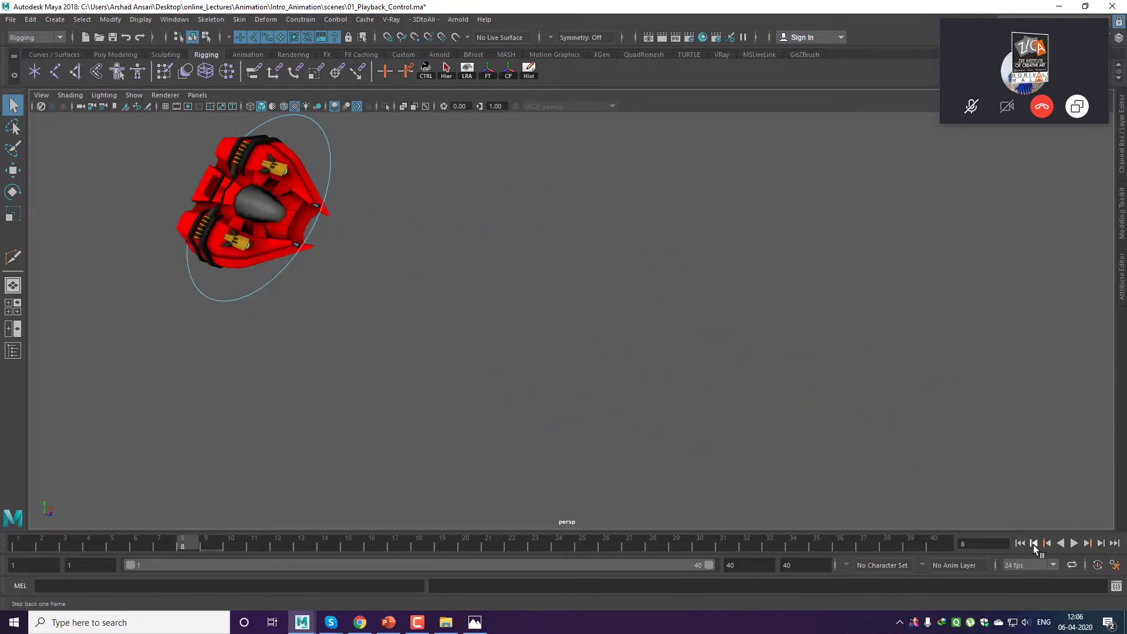
click(1033, 544)
click(1033, 544)
click(1033, 544)
click(1033, 543)
click(1033, 544)
click(1033, 543)
click(1033, 543)
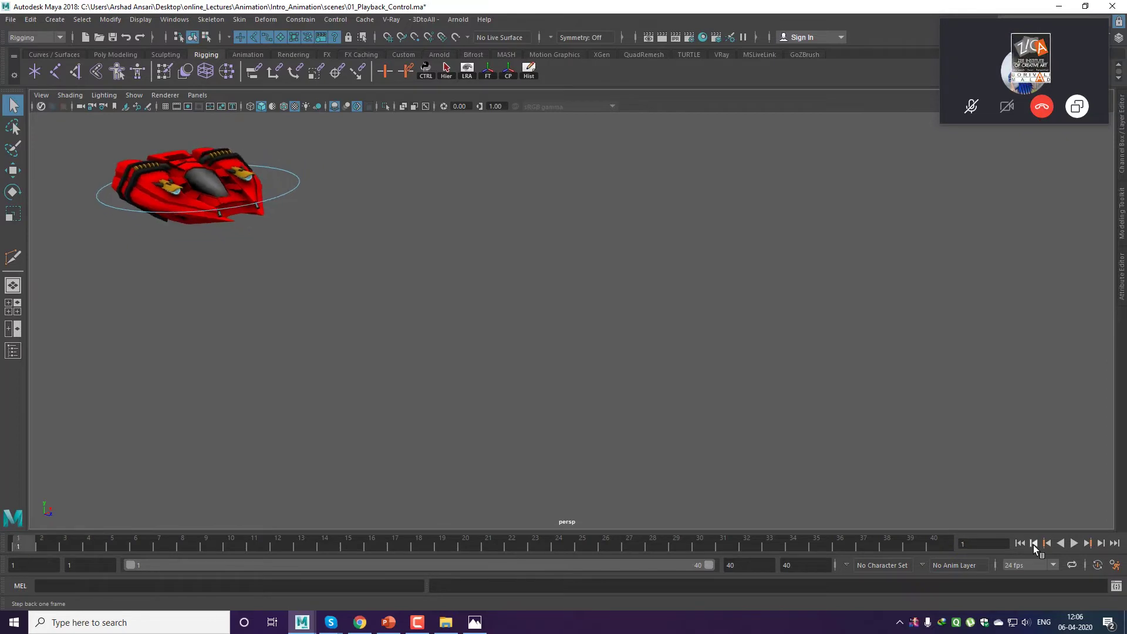
click(1033, 543)
click(1019, 544)
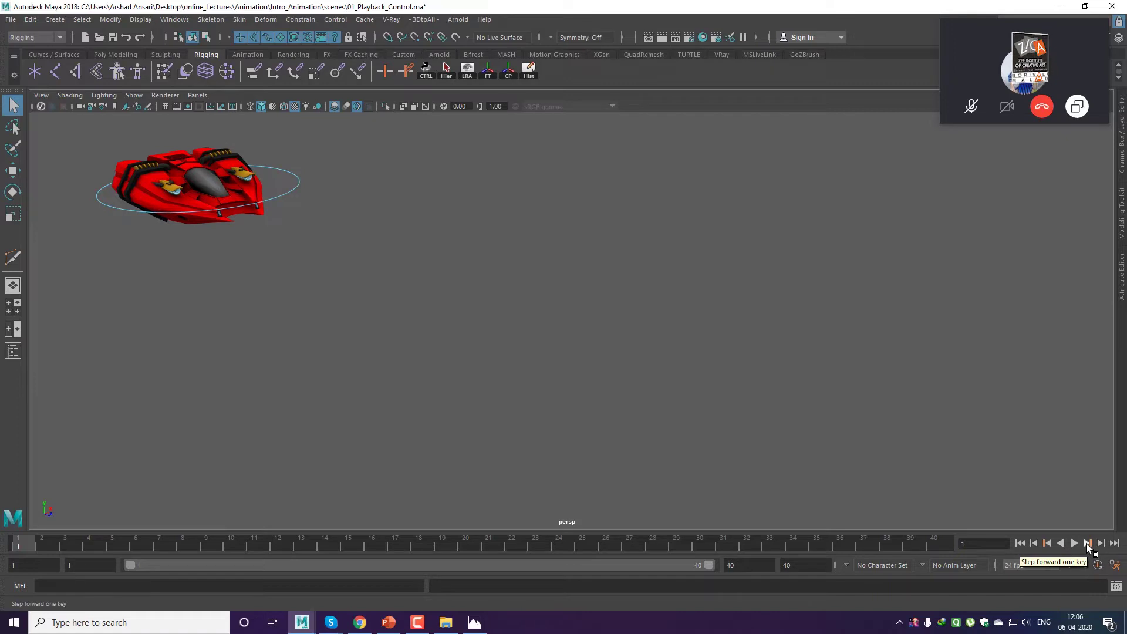
Magnify the screen to 300% to examine the step-key playback controls and close Magnifier.
key(super+plus)
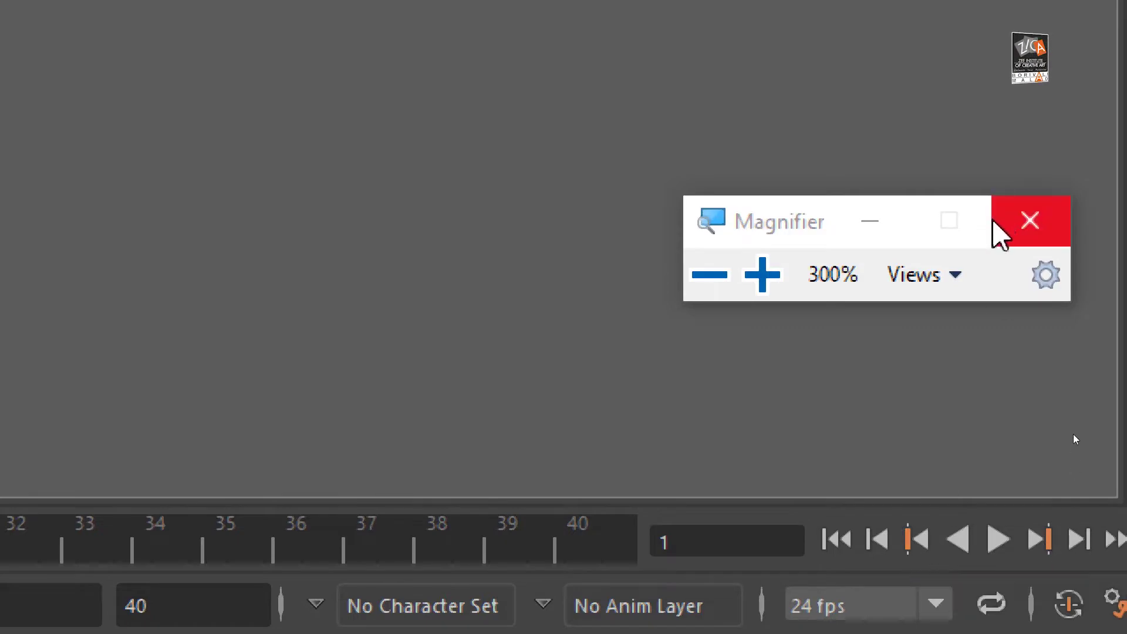
click(1010, 219)
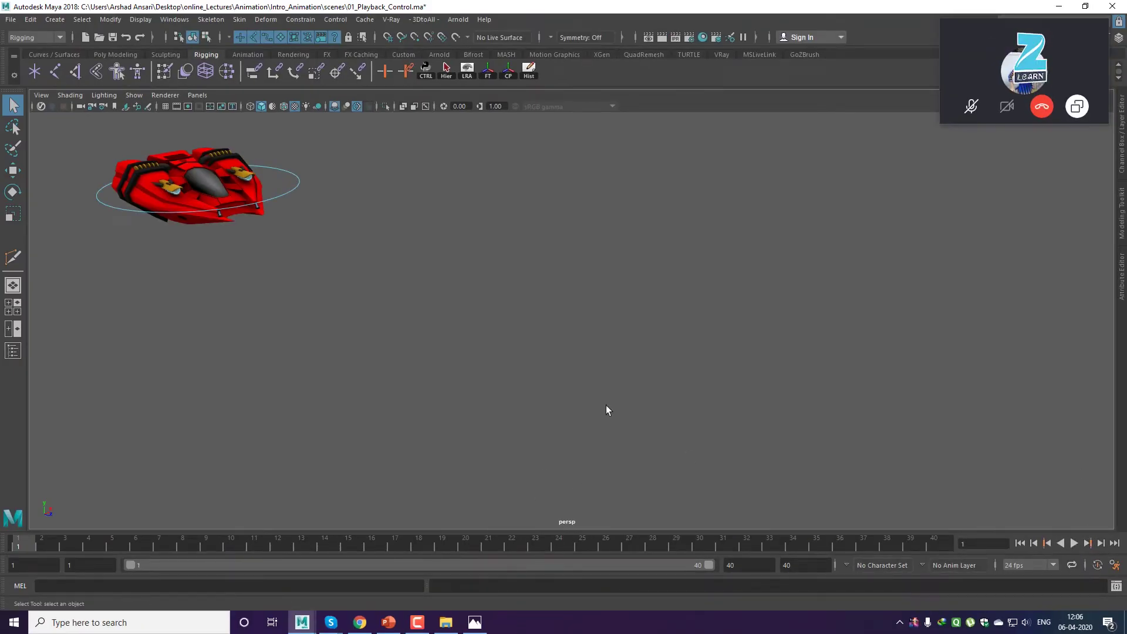
Select the spacecraft's ship_ctrl01 control curve and examine its key marks on the timeline with Magnifier at 300%.
click(295, 194)
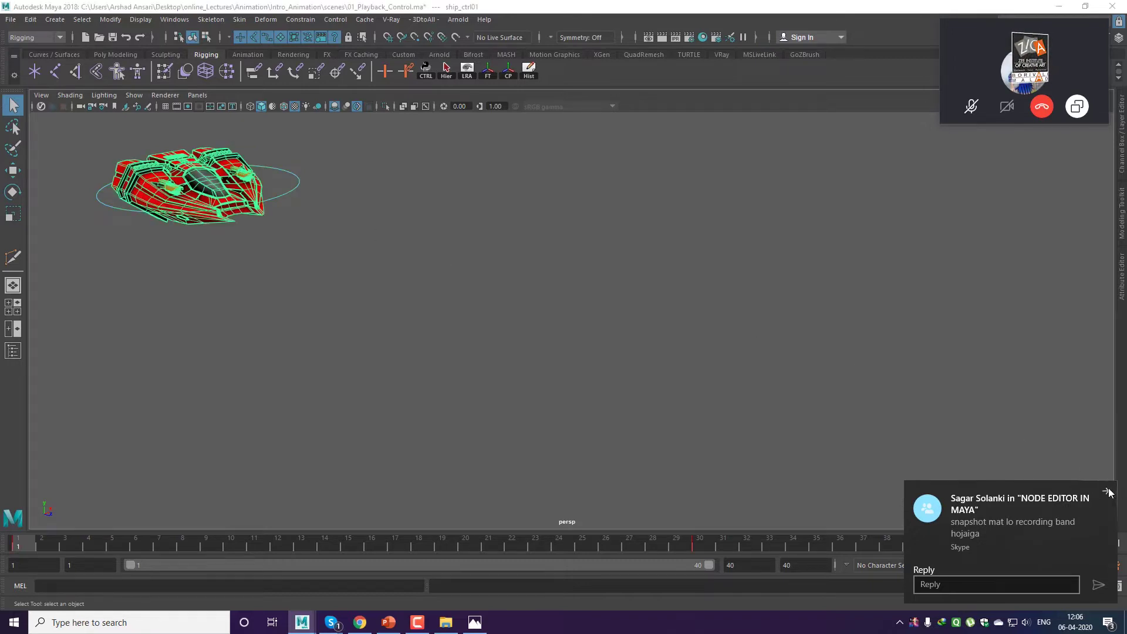
click(380, 296)
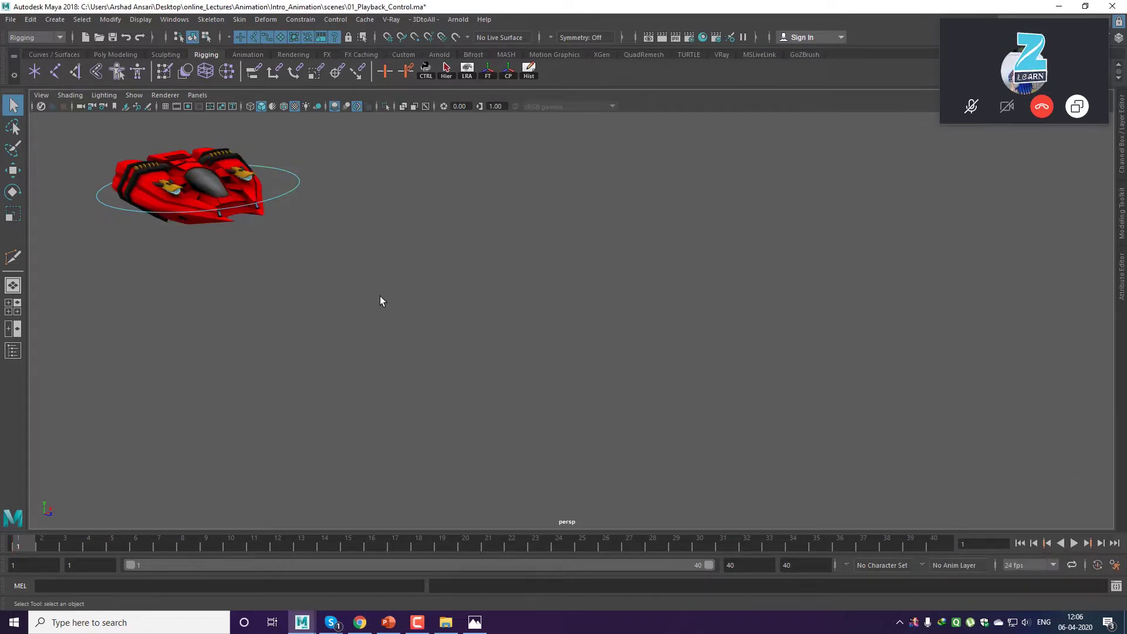
click(300, 192)
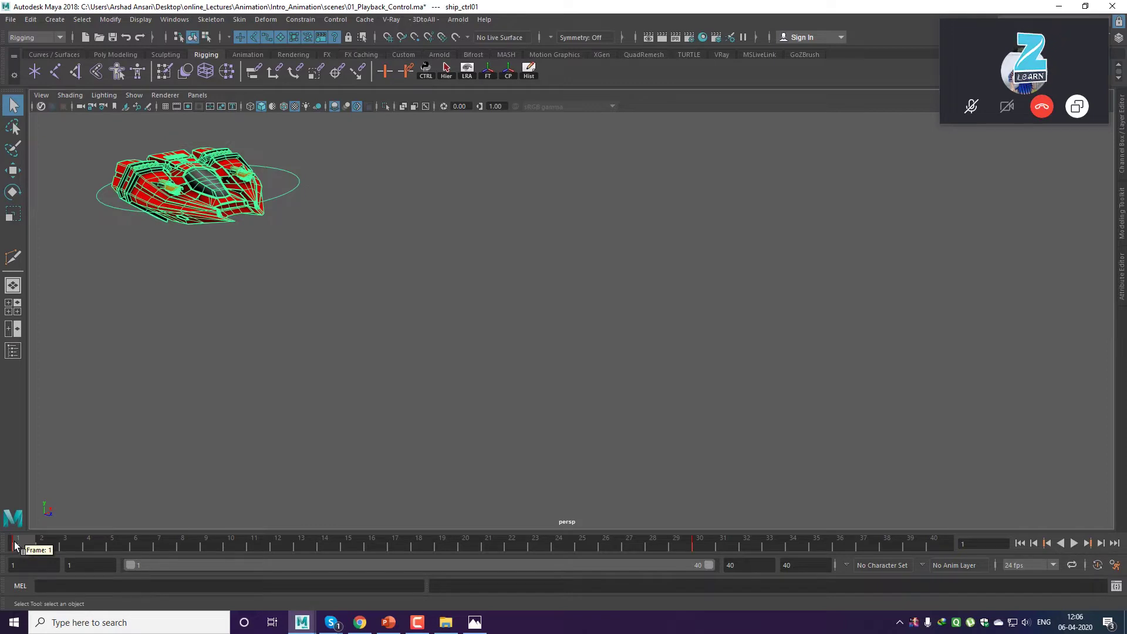
key(super+plus)
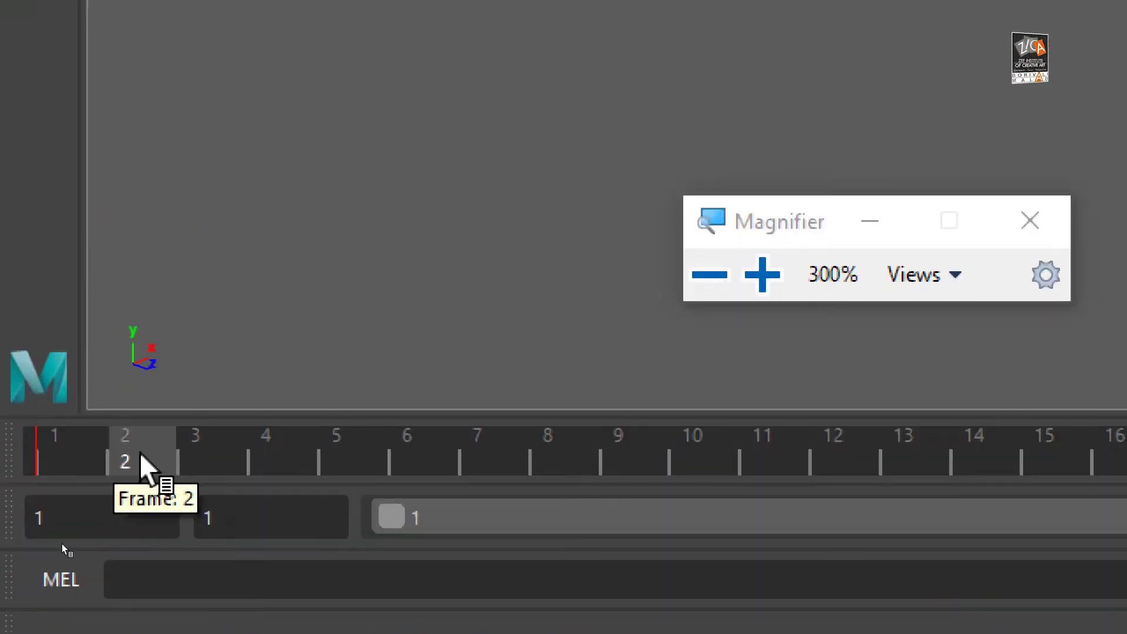
click(193, 454)
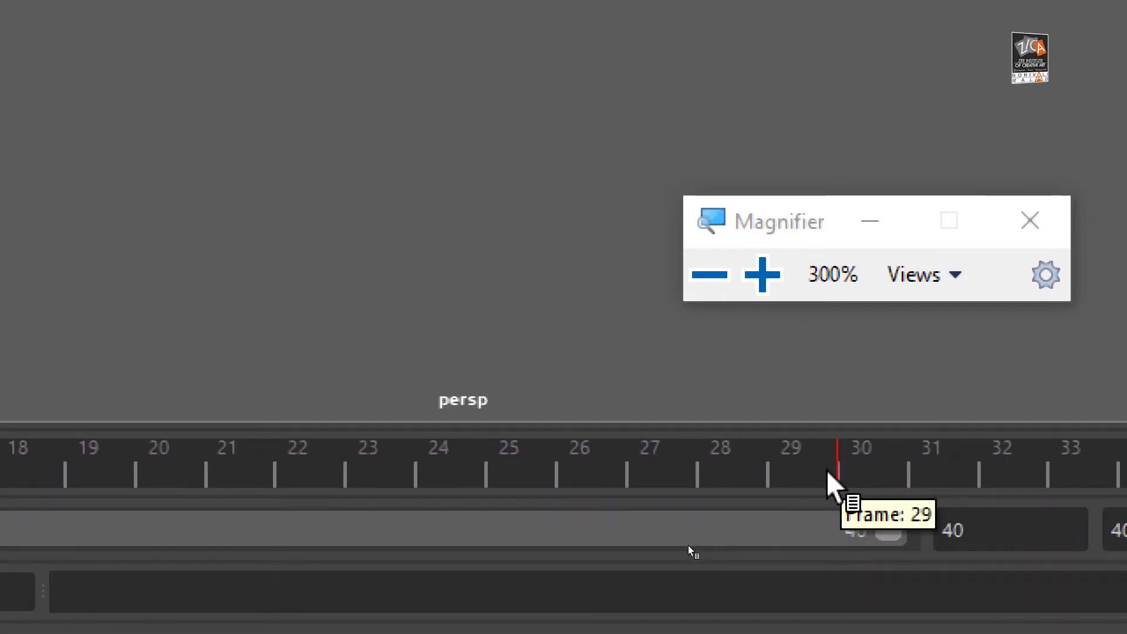
click(1006, 226)
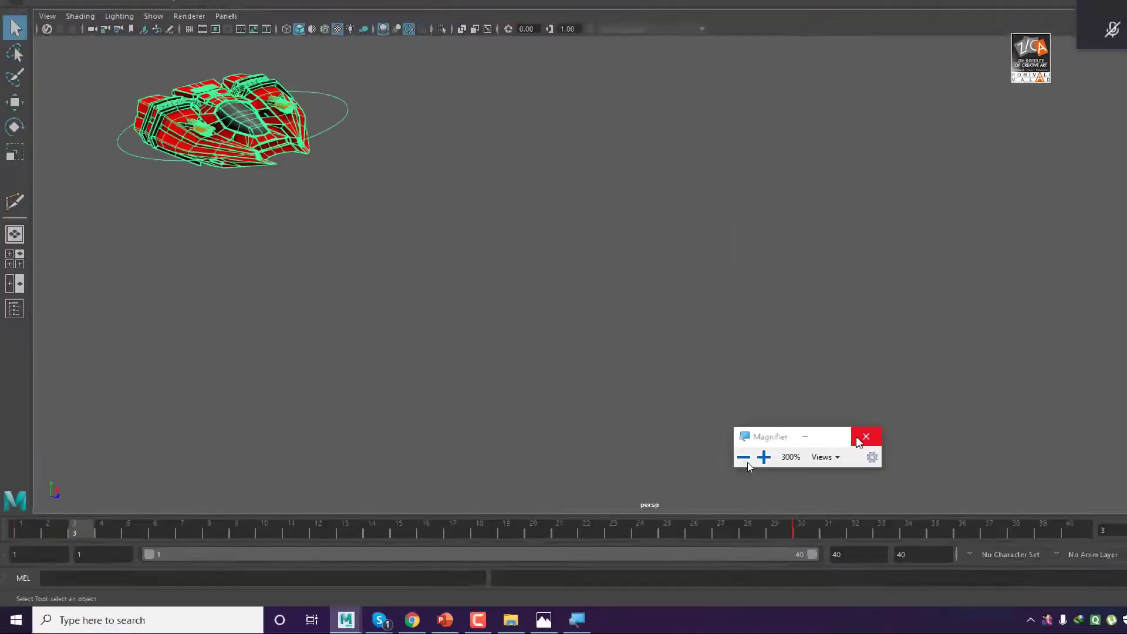
Move the current time back to frame 1 and reselect the ship_ctrl01 control curve.
click(470, 323)
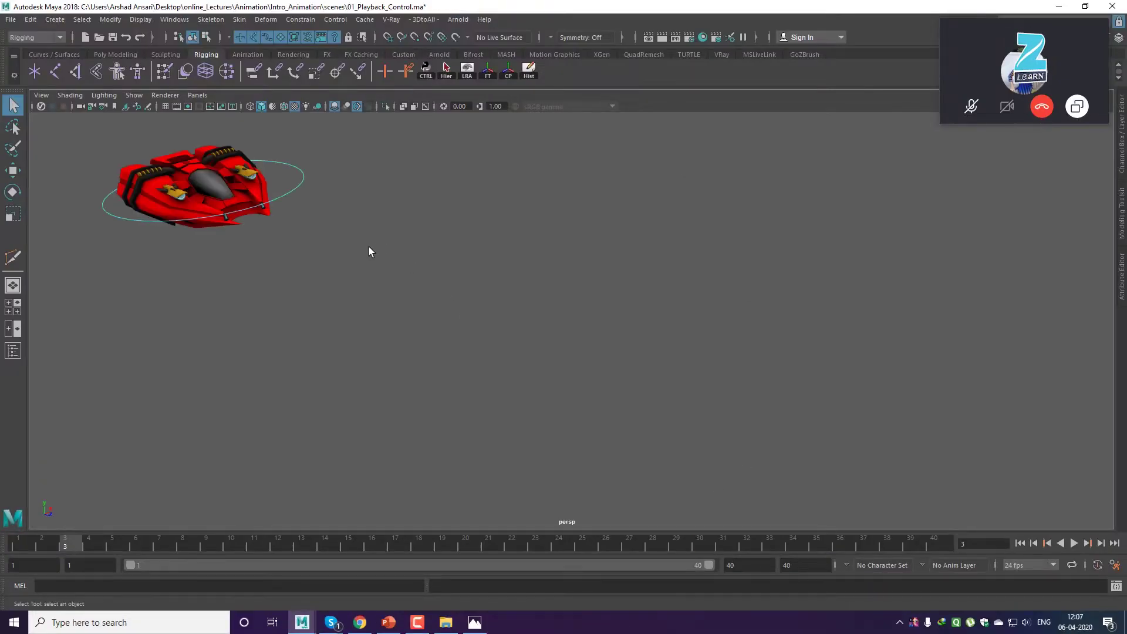
drag(31, 547, 17, 546)
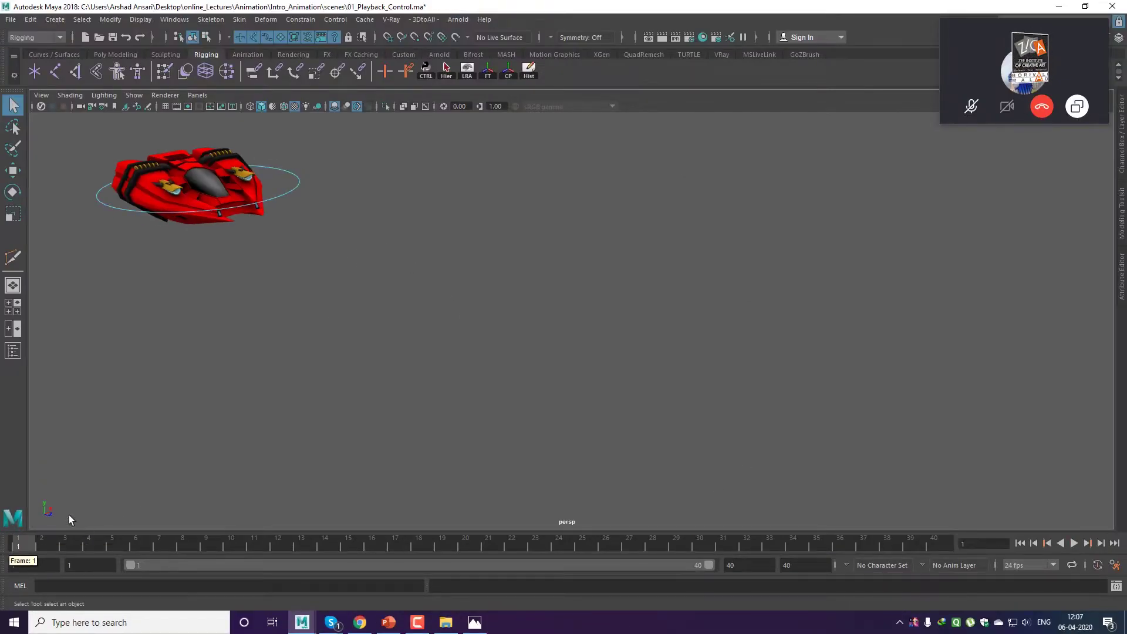
click(298, 200)
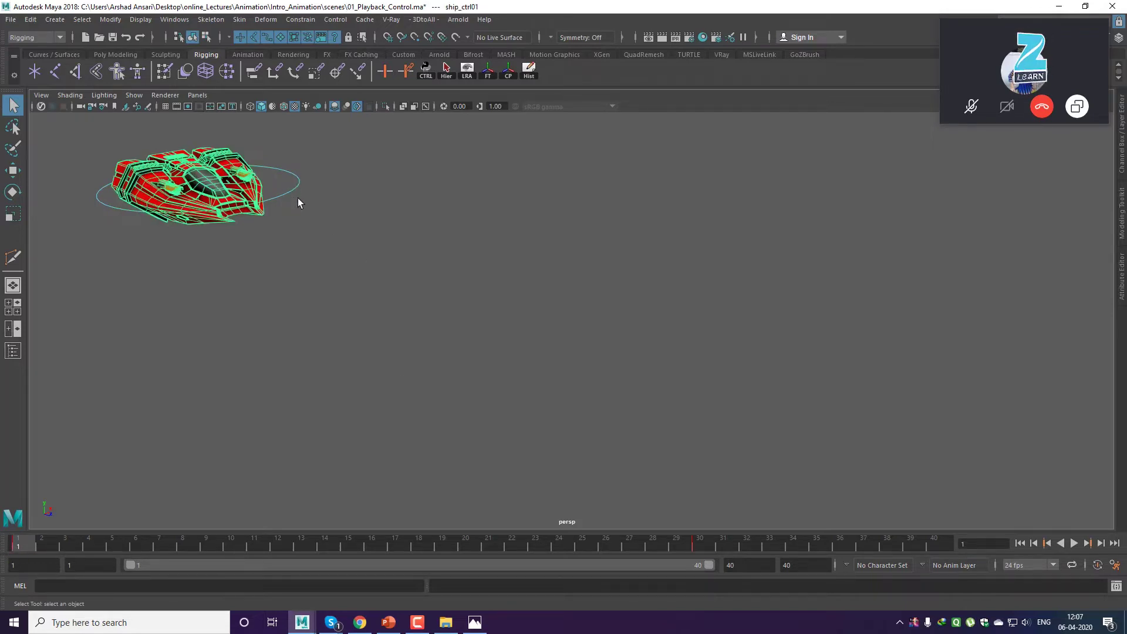
Step forward and back between the spacecraft's keys at frames 1 and 30 five times, ending at frame 1, and clear the selection.
click(1088, 543)
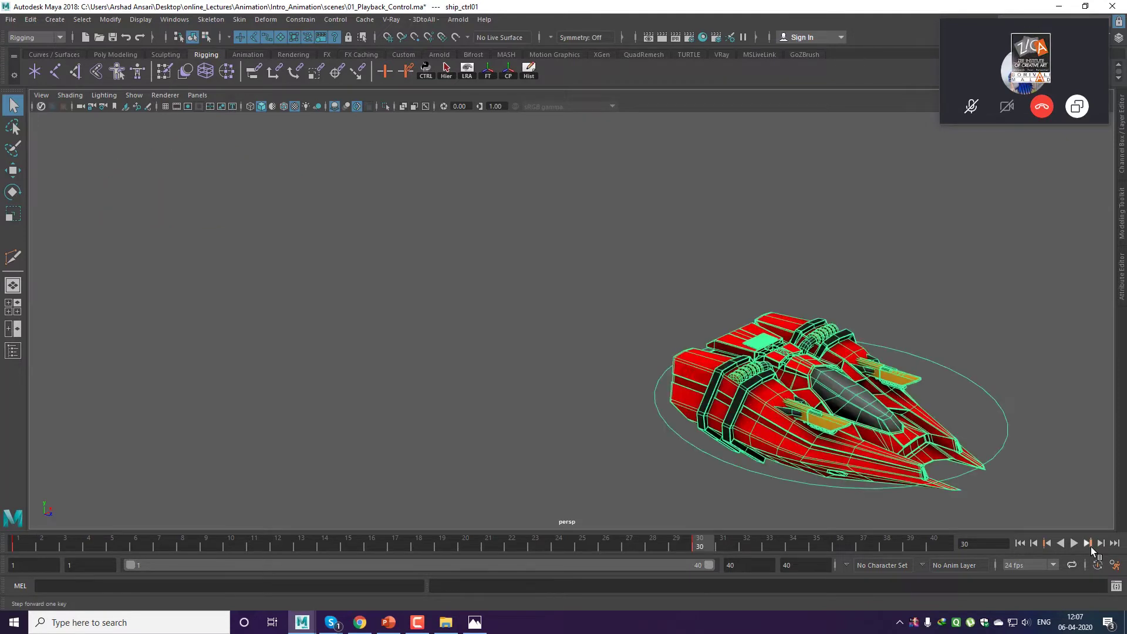
click(1045, 544)
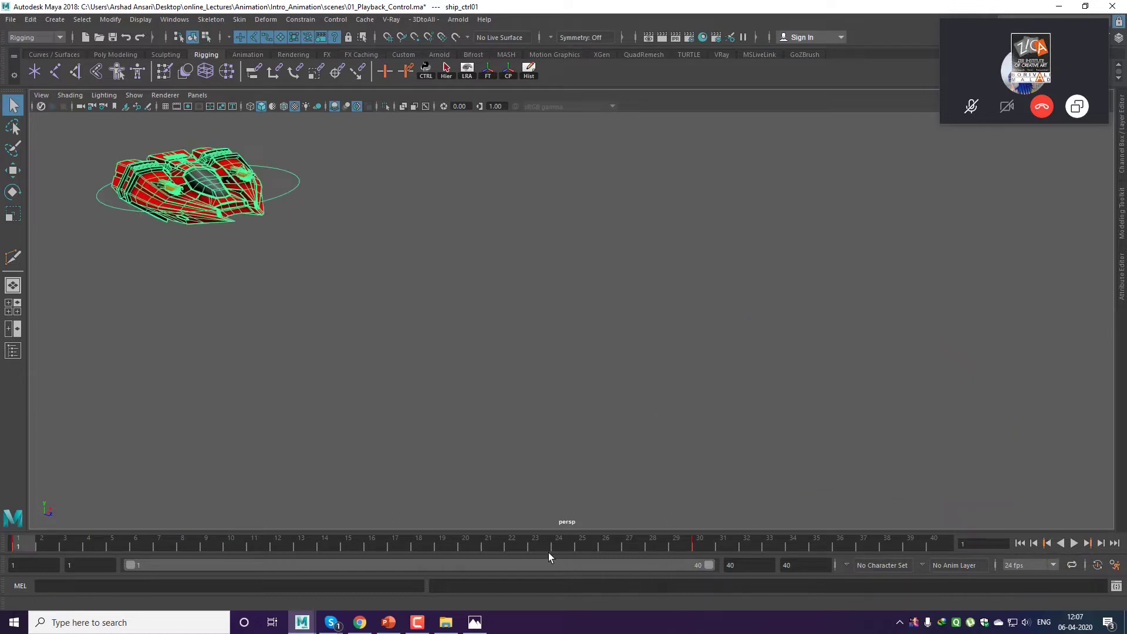
click(1087, 543)
click(1047, 543)
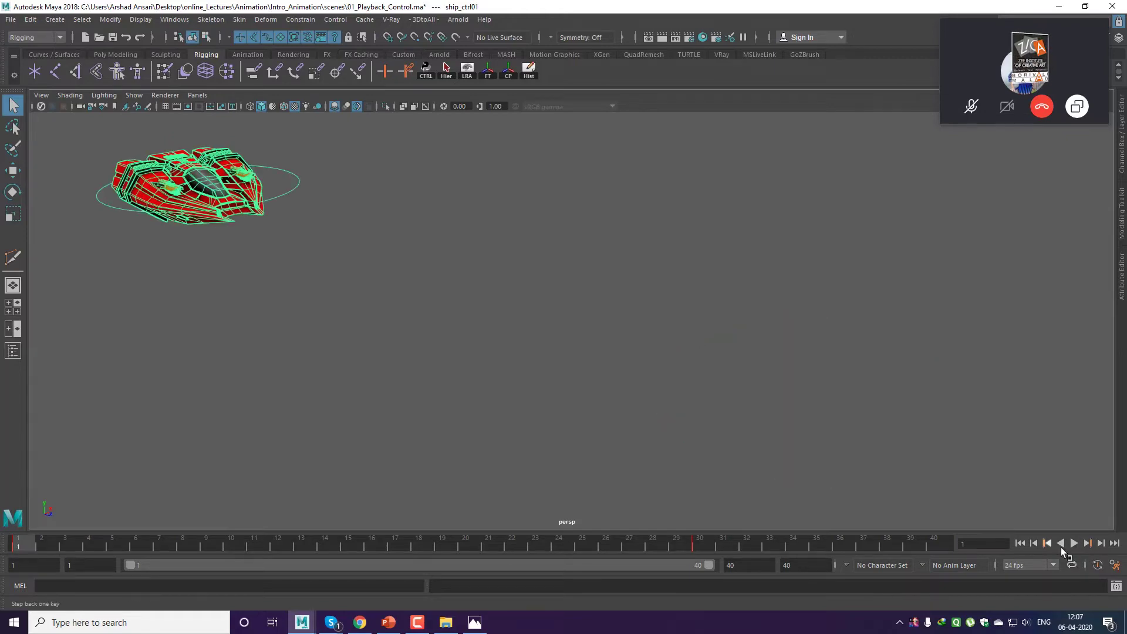
click(1087, 544)
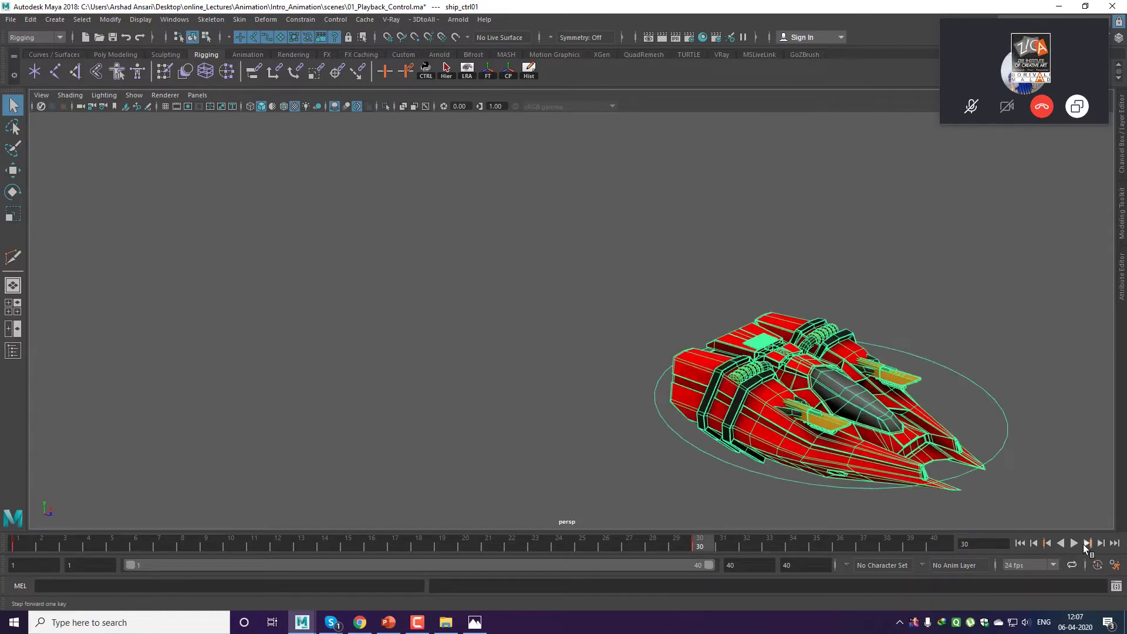
click(1047, 543)
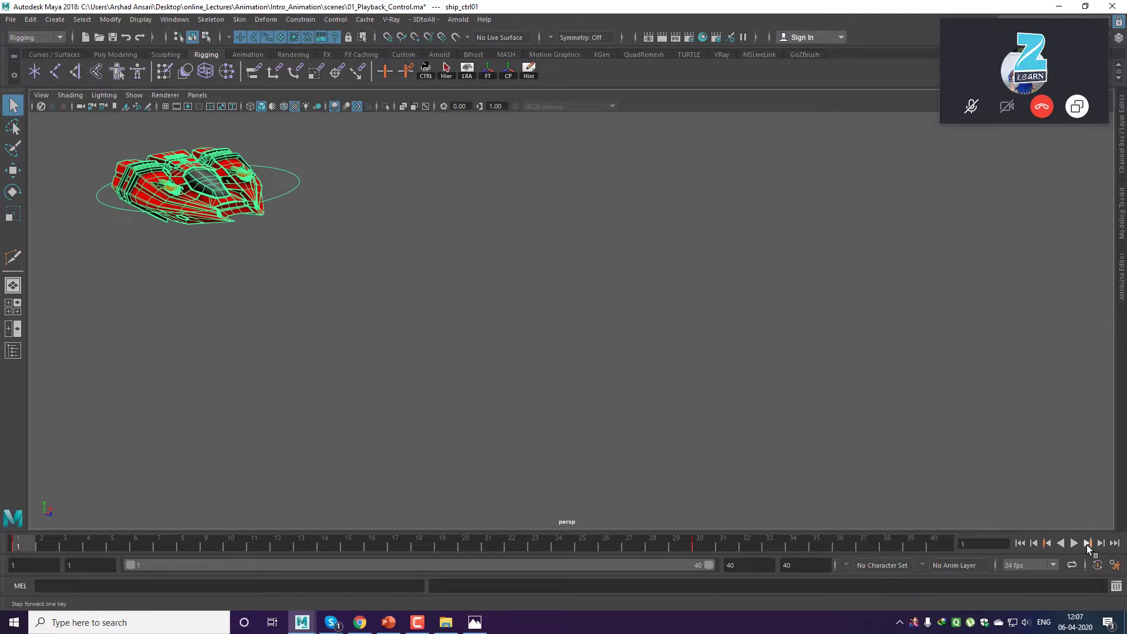
click(1087, 543)
click(1048, 543)
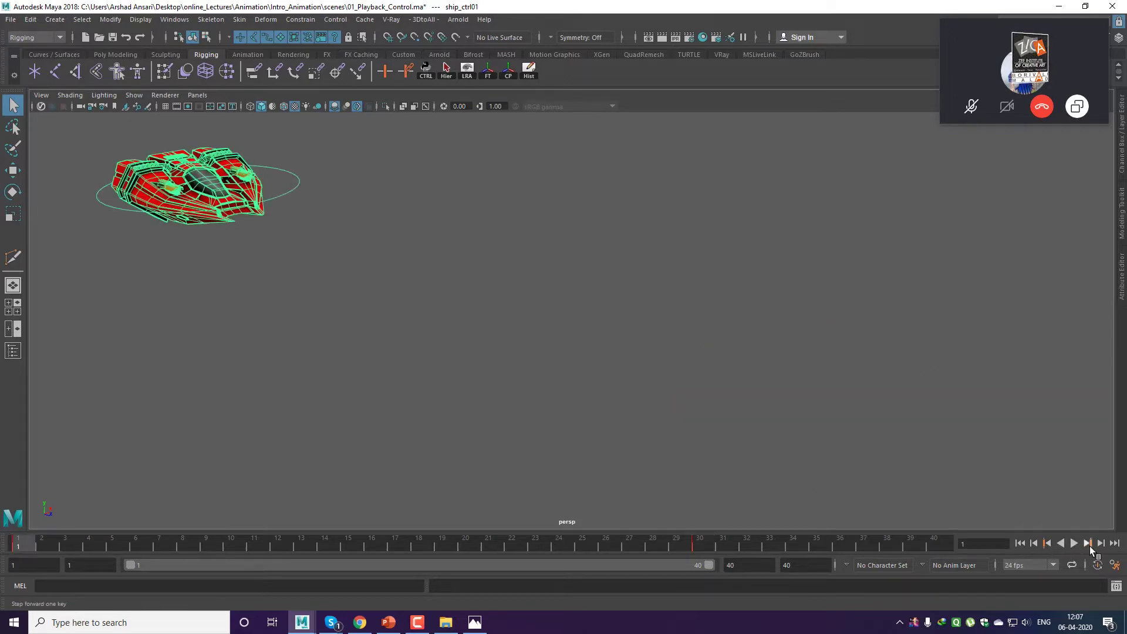
click(1087, 543)
click(1047, 543)
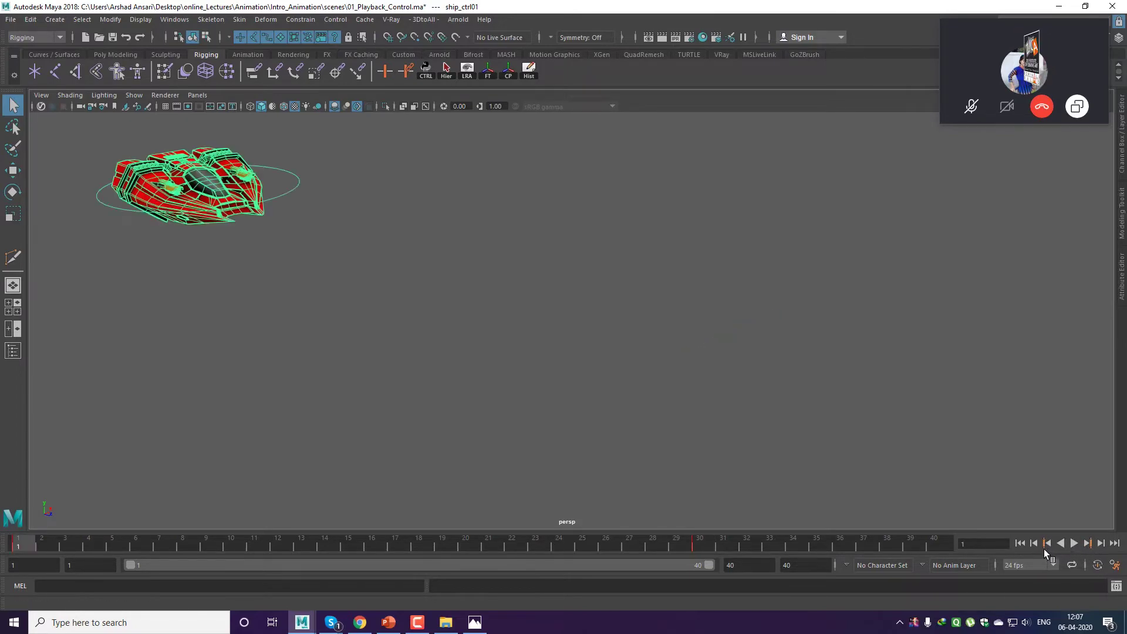
click(841, 379)
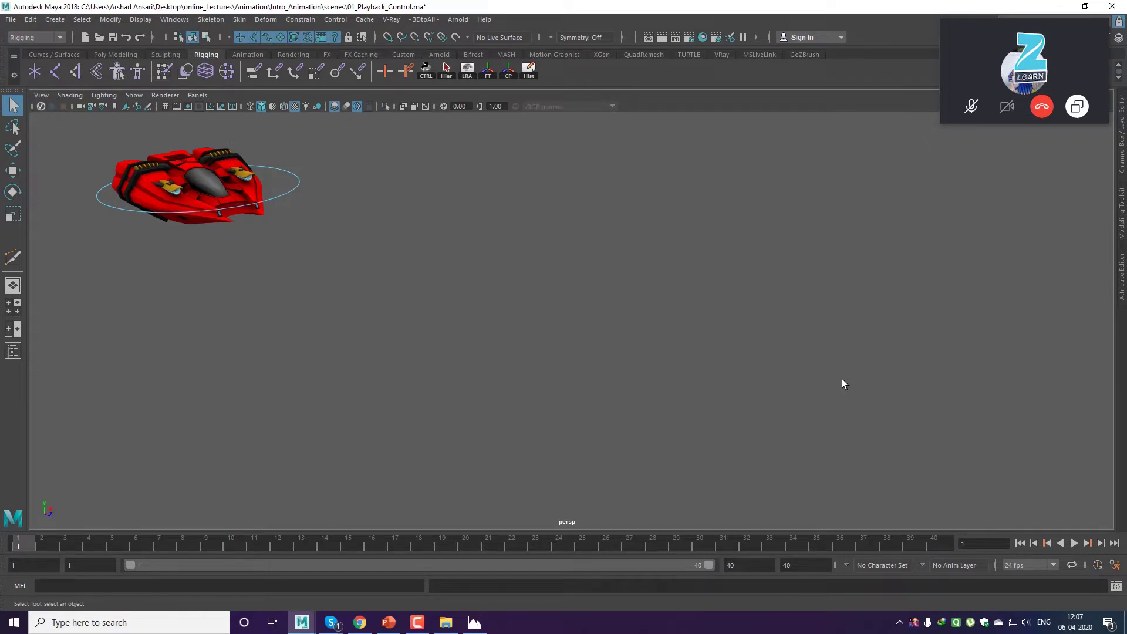
Find the On-Screen Keyboard app through Windows search and open it.
click(104, 623)
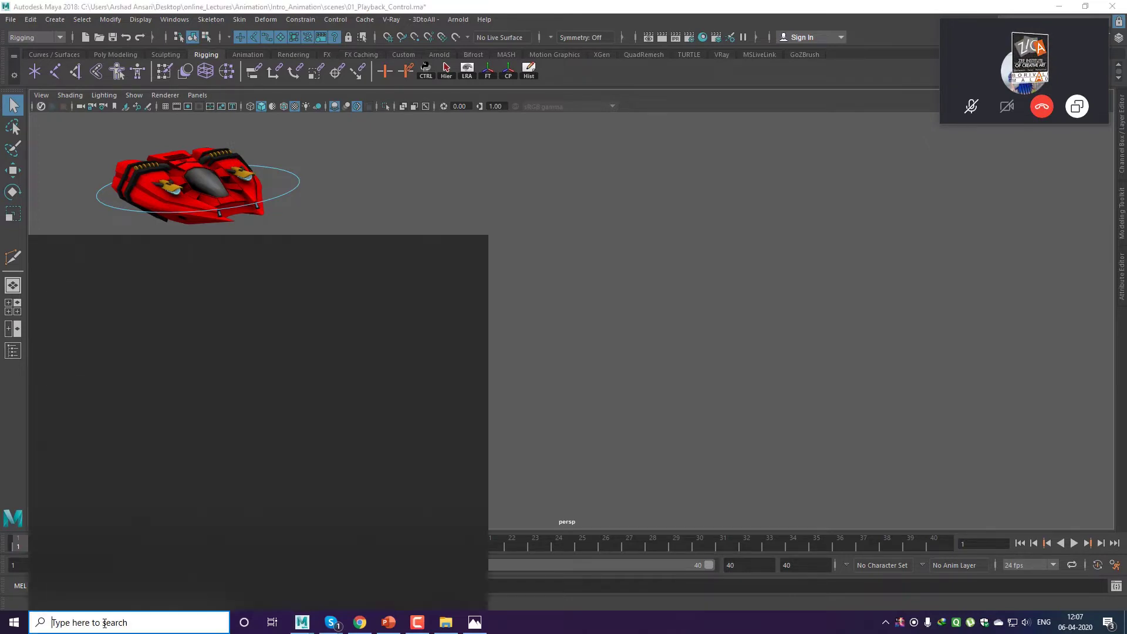
text(screnn)
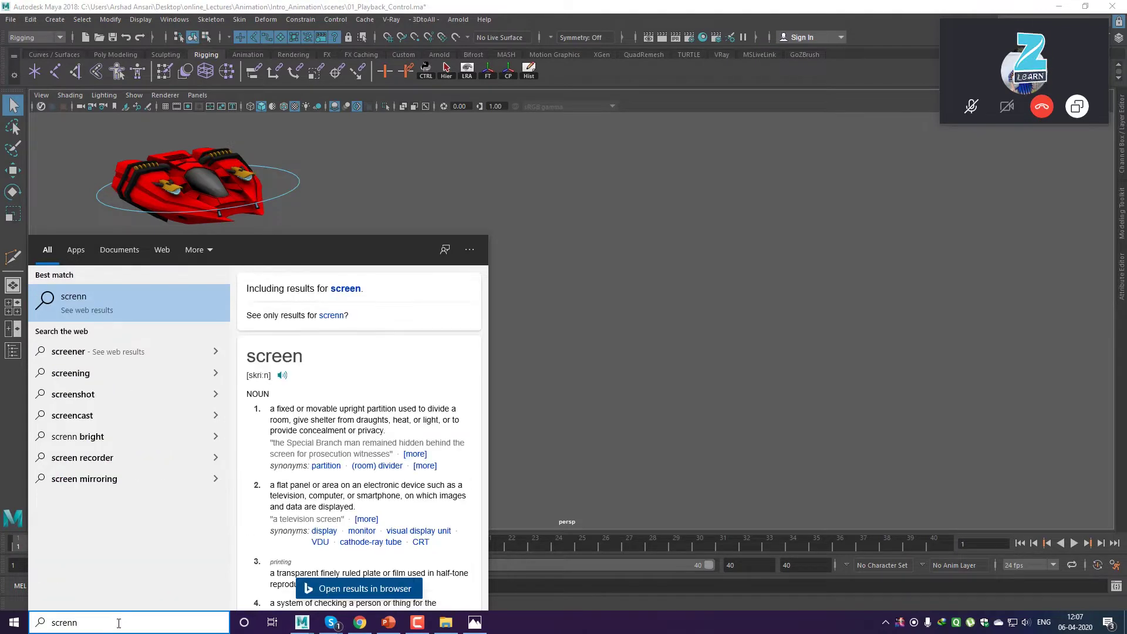
key(BackSpace)
key(BackSpace)
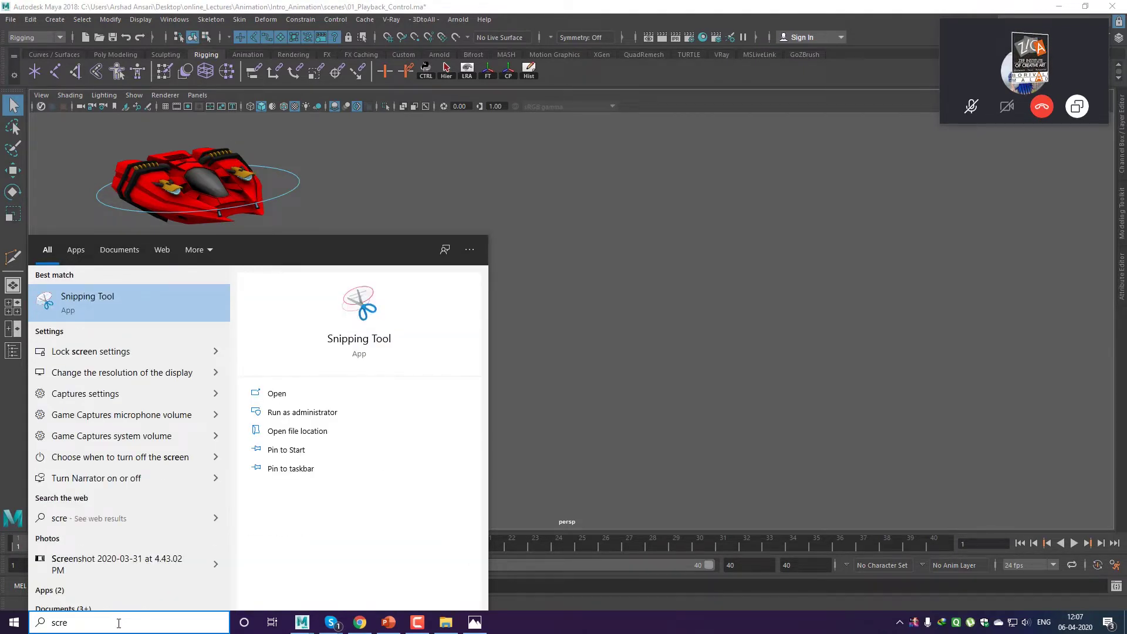
key(BackSpace)
key(BackSpace)
key(BackSpace)
key(BackSpace)
text(o)
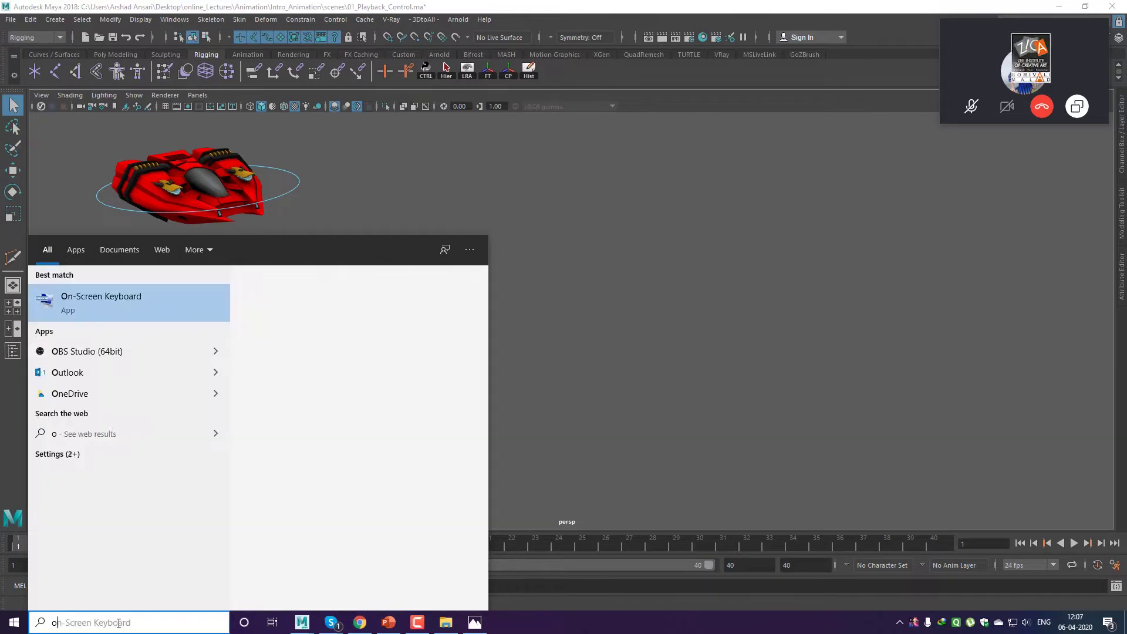
text(n scre)
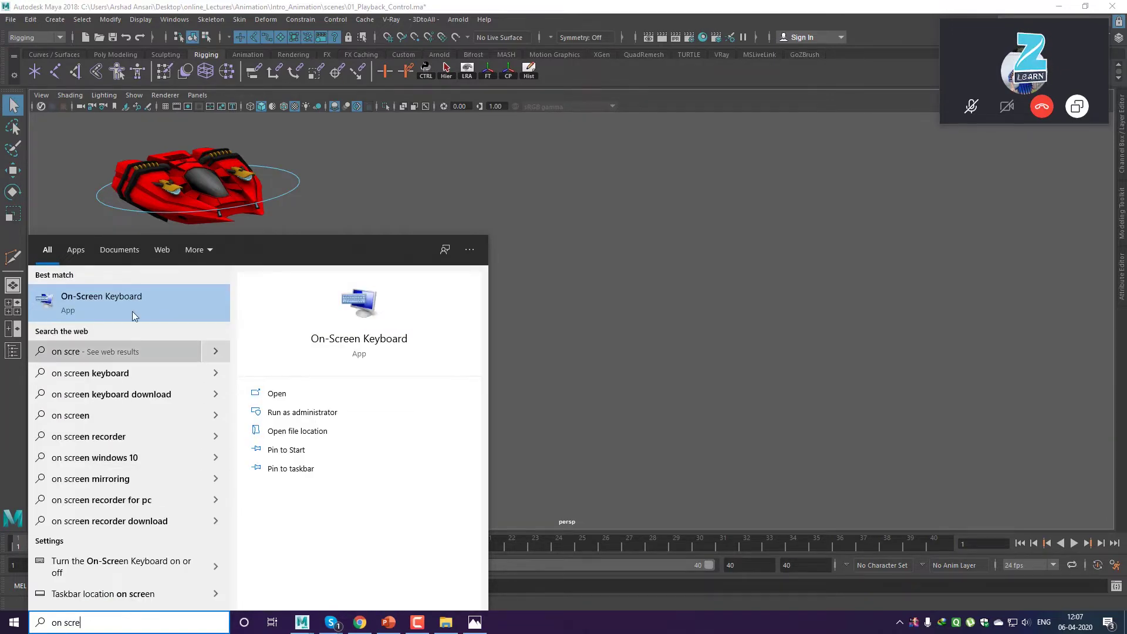
click(146, 295)
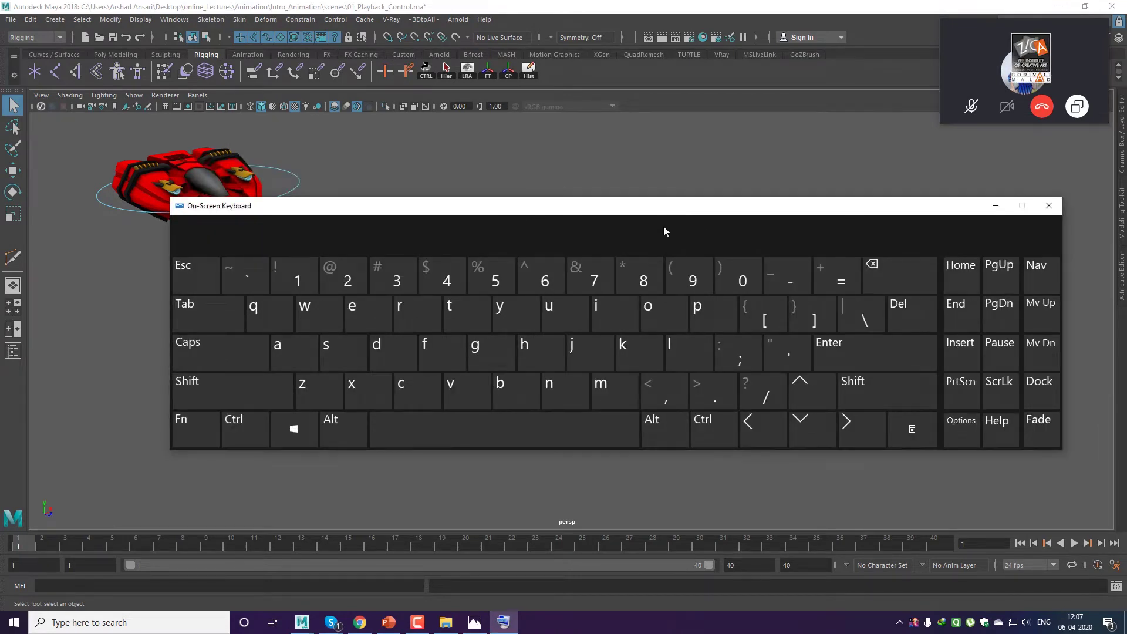
Start playing the spacecraft animation with the On-Screen Keyboard and move the keyboard window off the spacecraft to the upper part of the display.
click(686, 155)
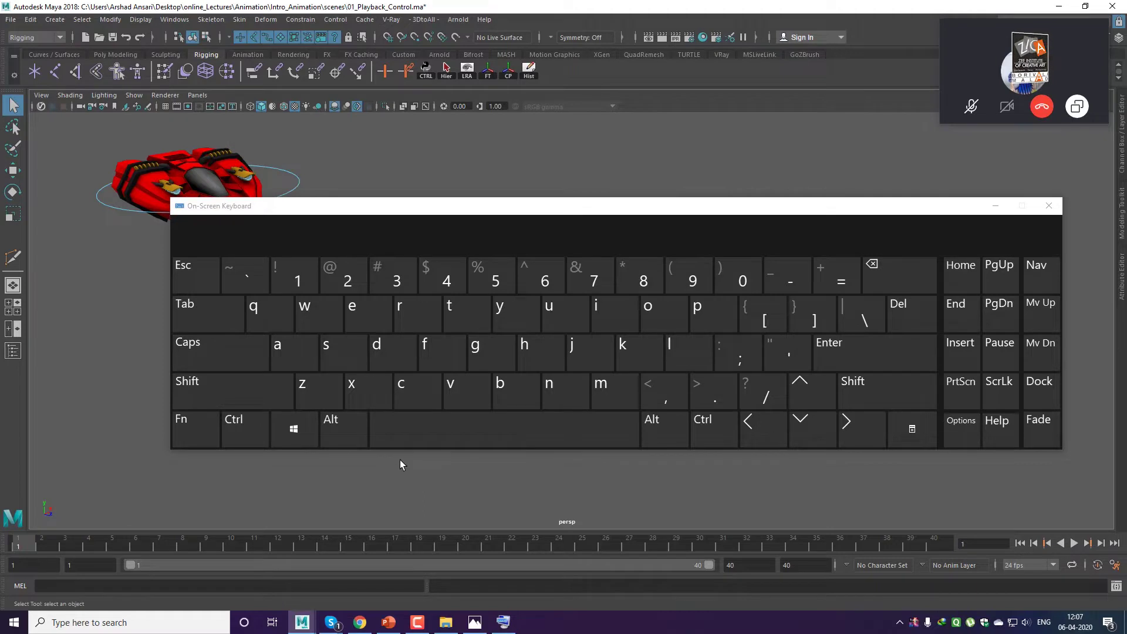
click(340, 438)
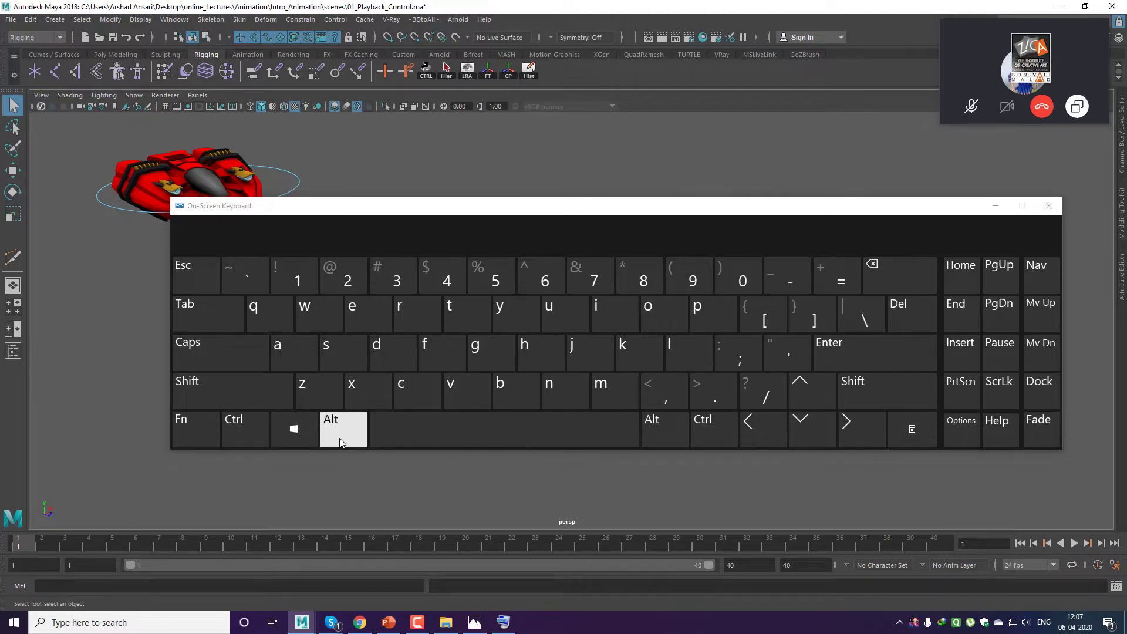
click(465, 393)
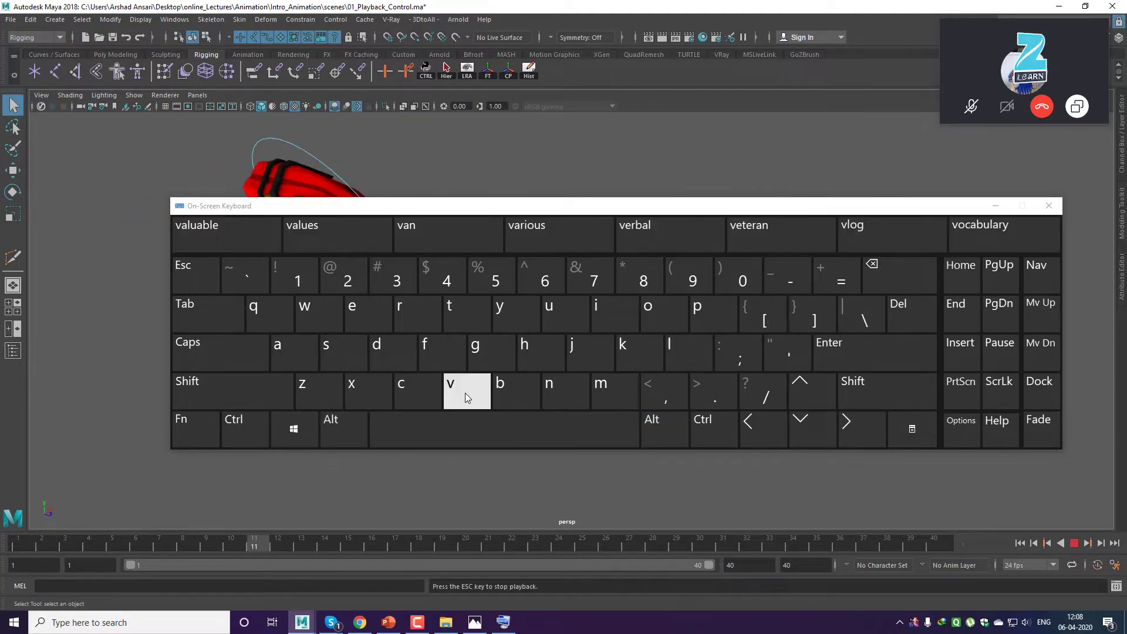
drag(616, 207, 578, 12)
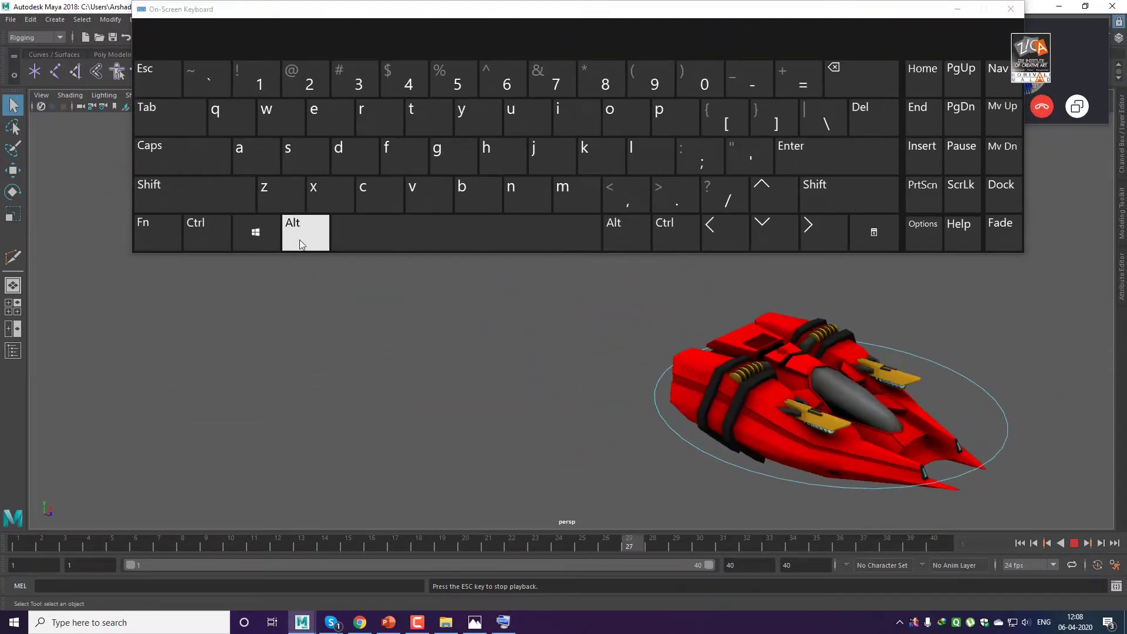
Stop, restart and stop the spacecraft playback again with the On-Screen Keyboard, and return the current time to frame 1.
click(302, 239)
click(434, 209)
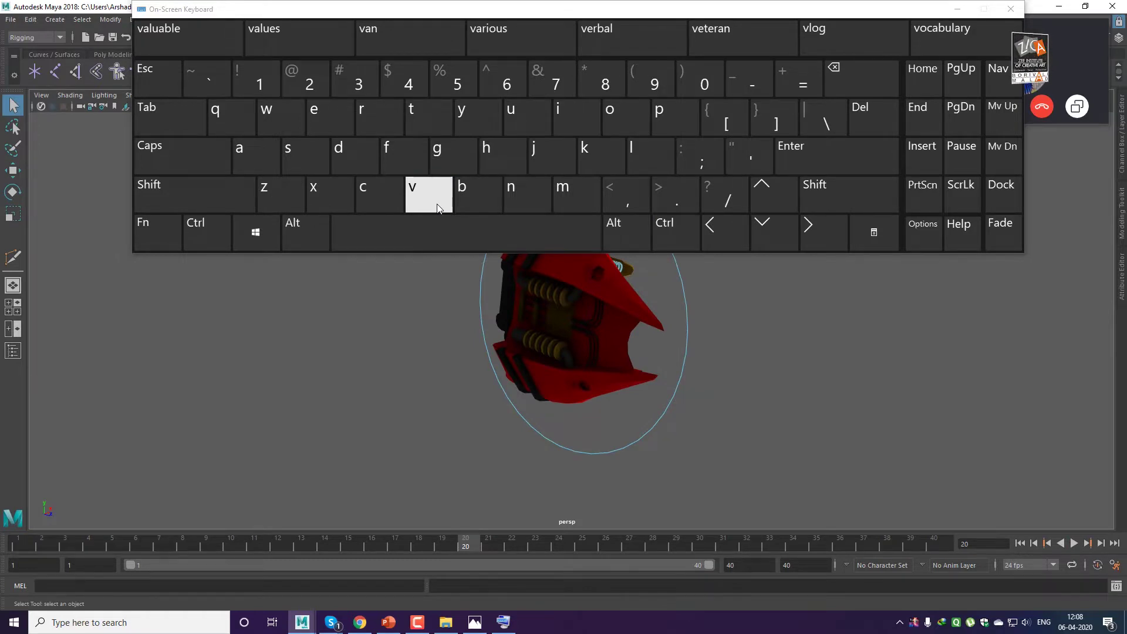
click(309, 241)
click(418, 194)
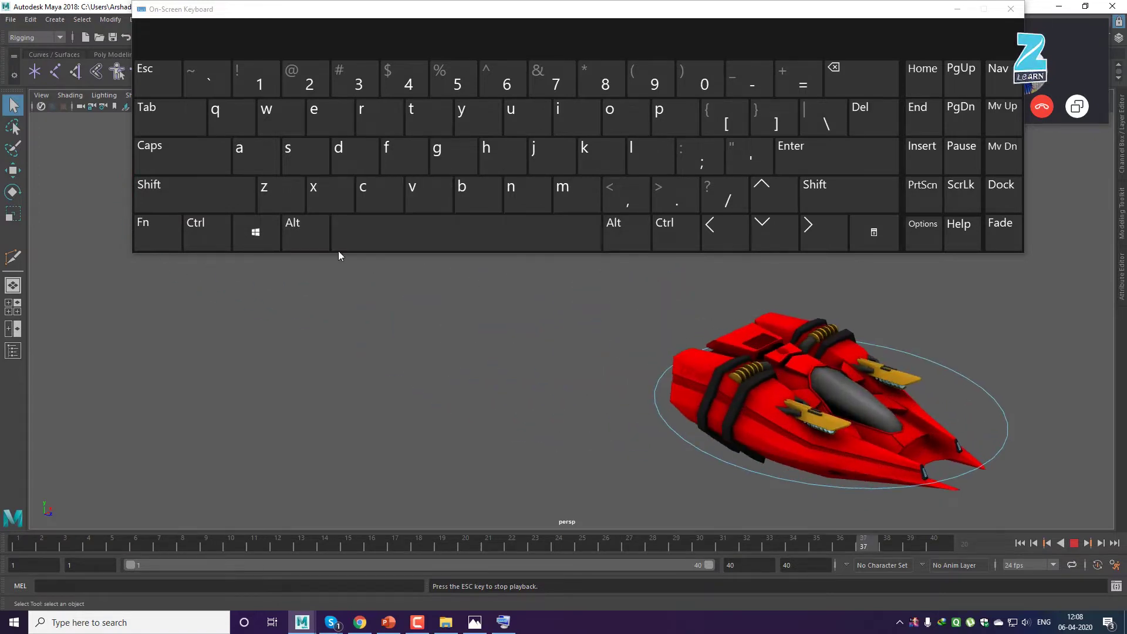
click(309, 242)
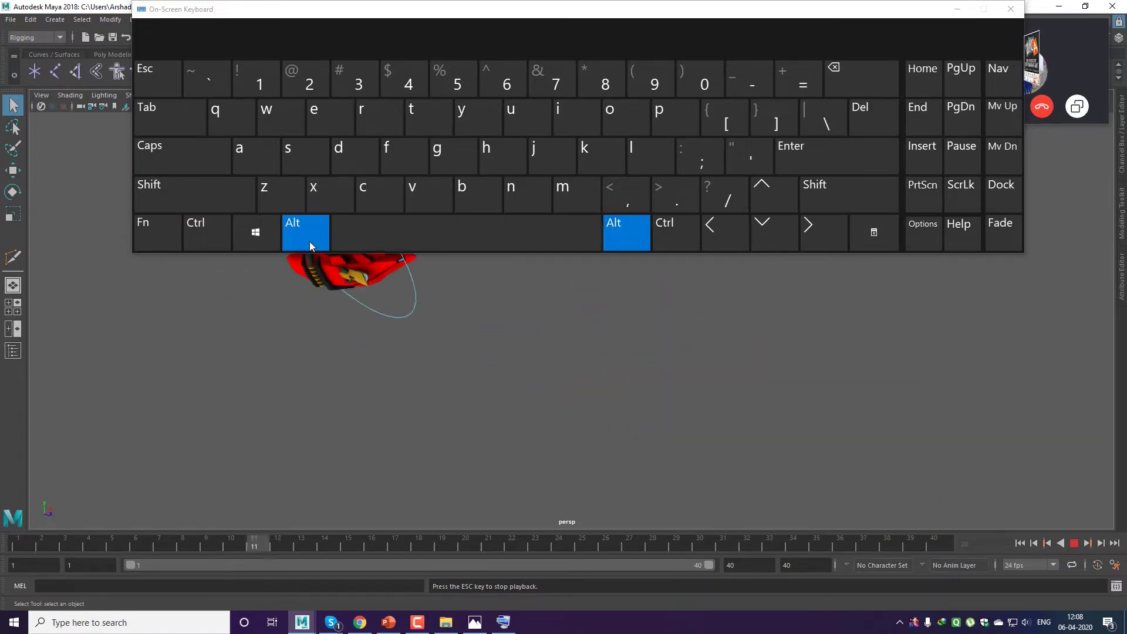
click(432, 195)
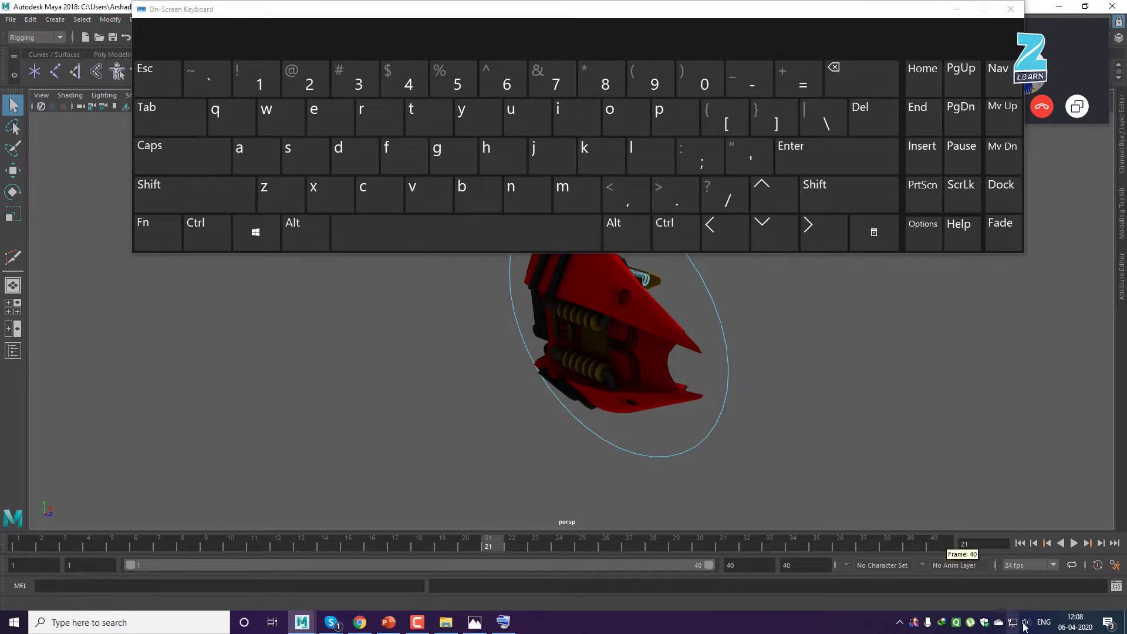
click(1016, 545)
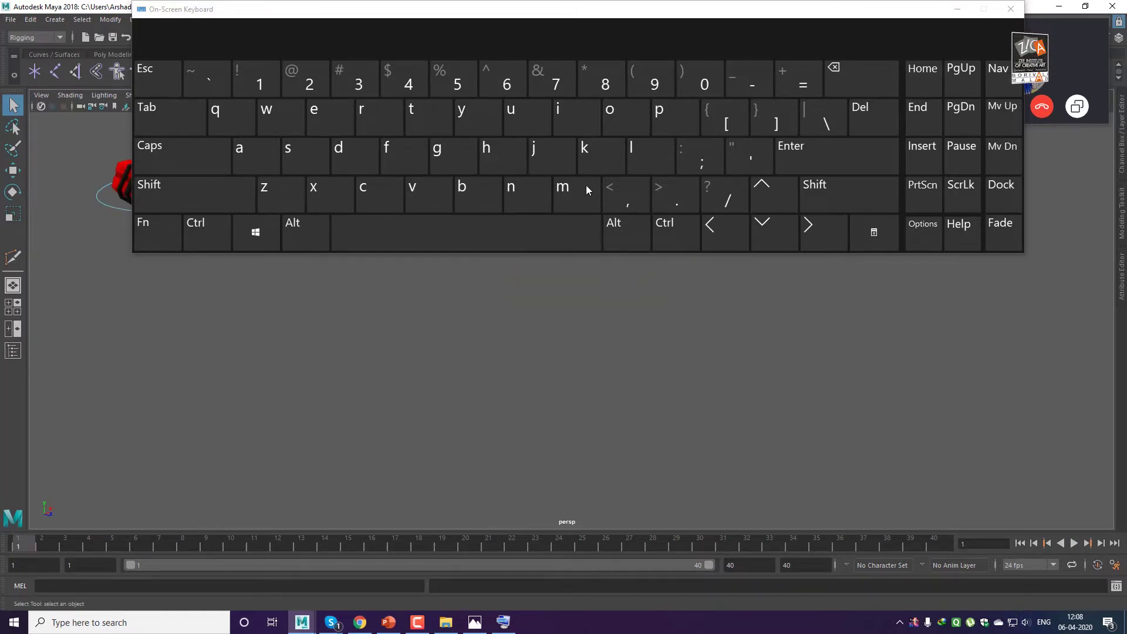
Jump between the end and start of the playback range, finishing at frame 40, keeping the On-Screen Keyboard clear of the spacecraft.
drag(529, 18, 499, 262)
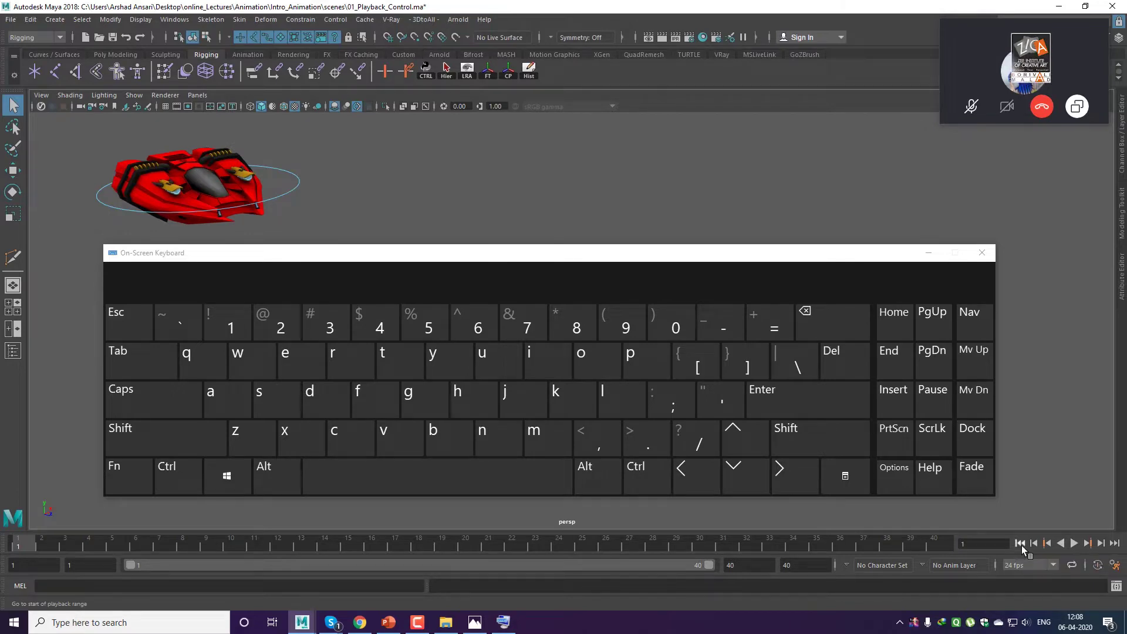
click(1114, 543)
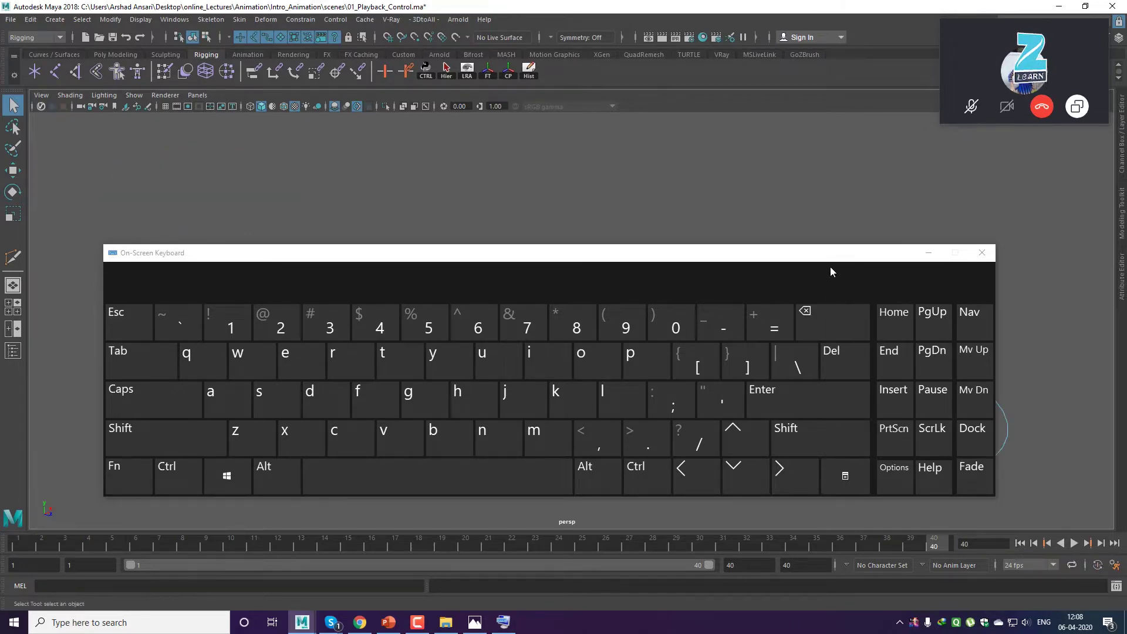
drag(830, 266, 836, 69)
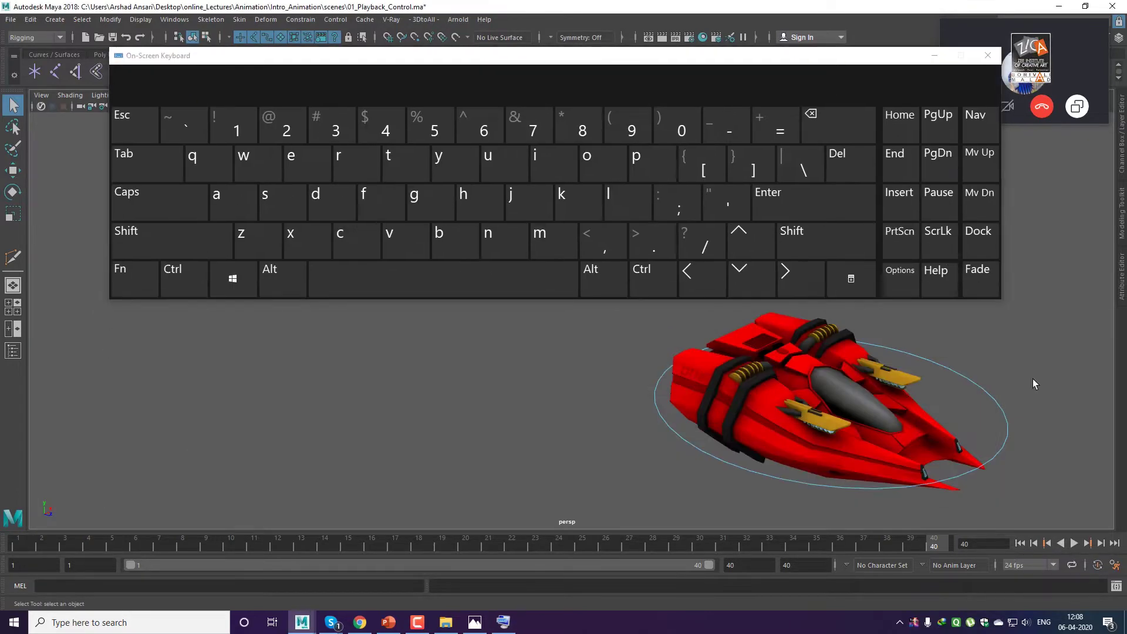
click(1021, 545)
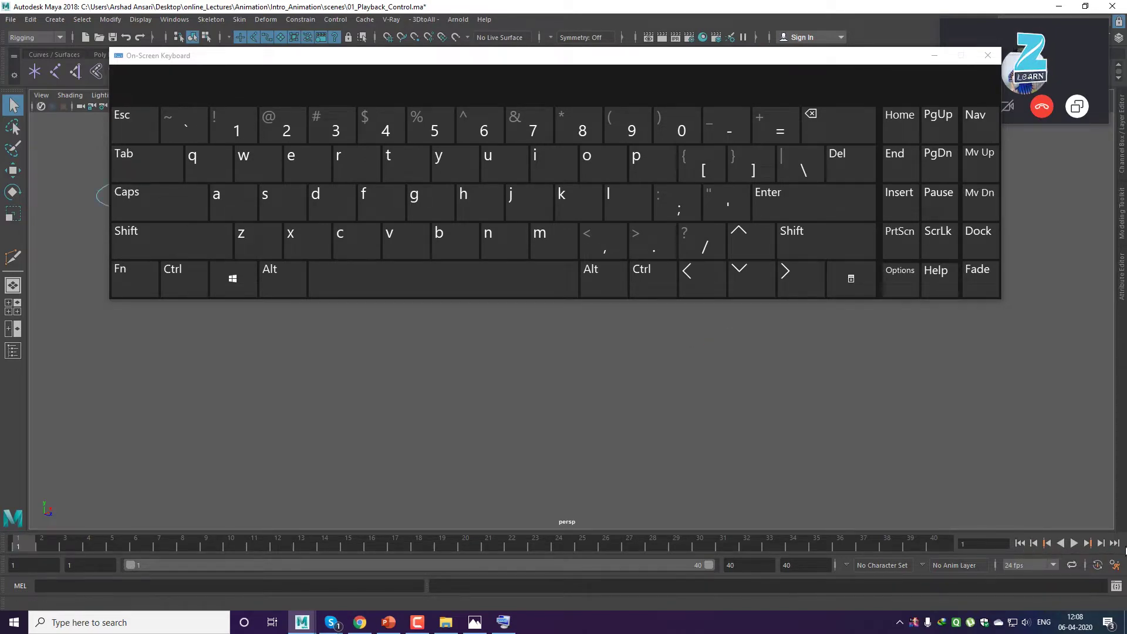
click(1115, 544)
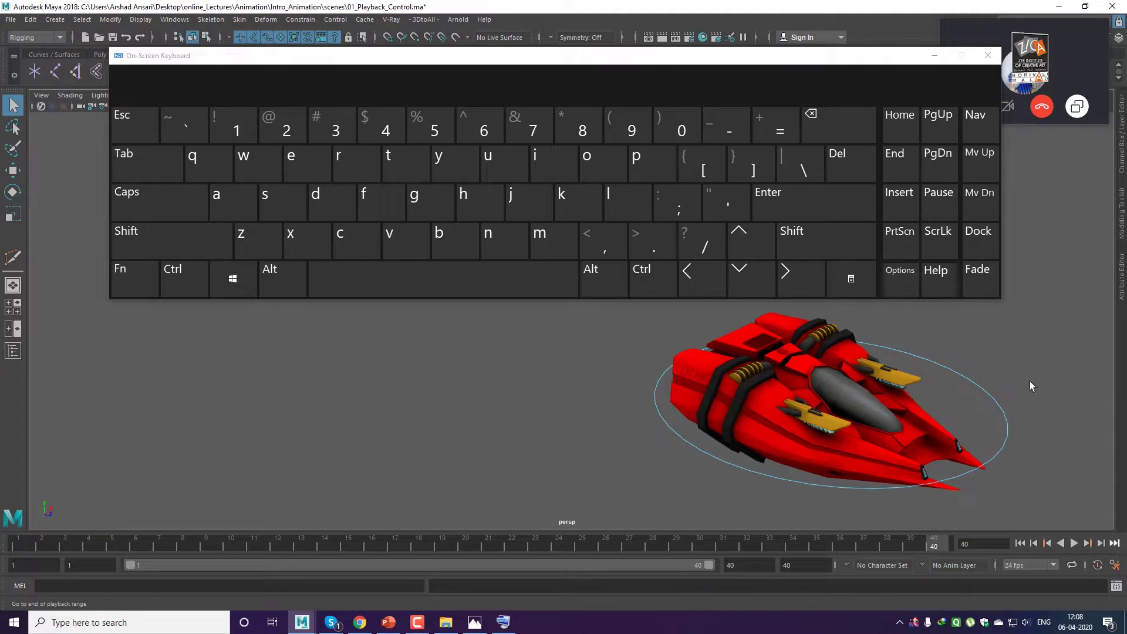
Reposition the On-Screen Keyboard just above the timeline and return the current time to frame 1.
drag(667, 63, 660, 247)
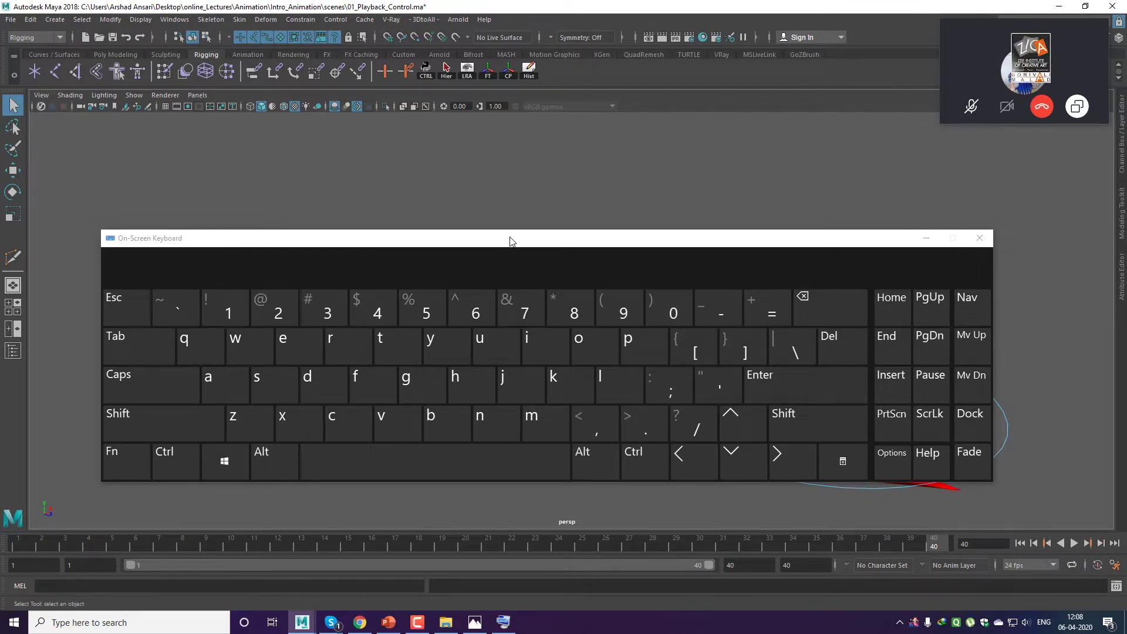
drag(510, 241, 515, 88)
drag(469, 224, 503, 279)
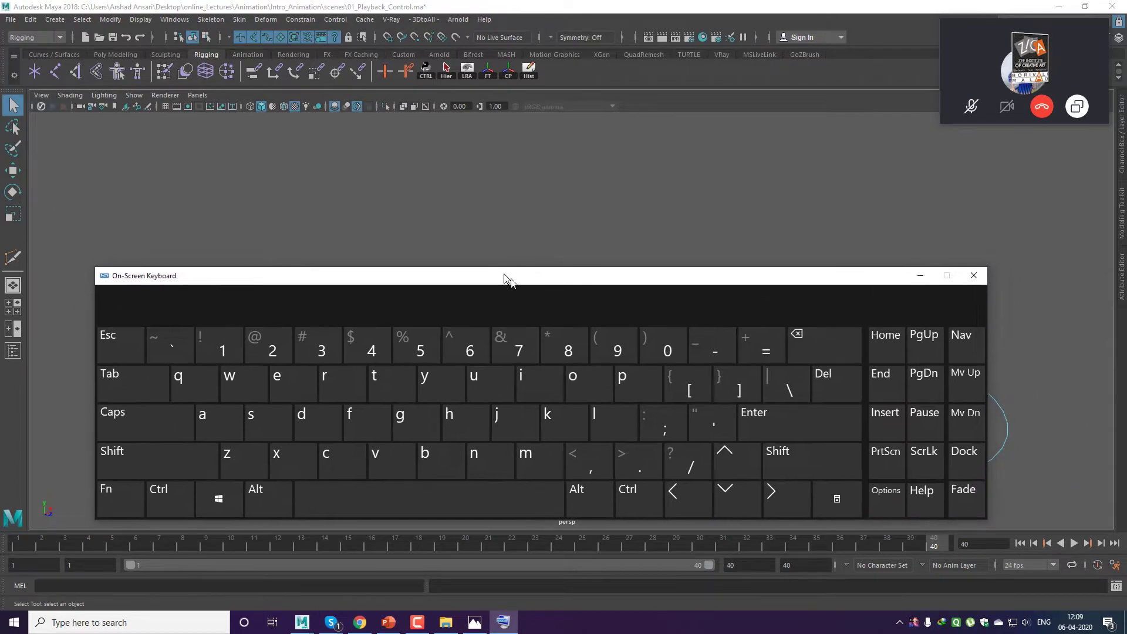
click(1022, 544)
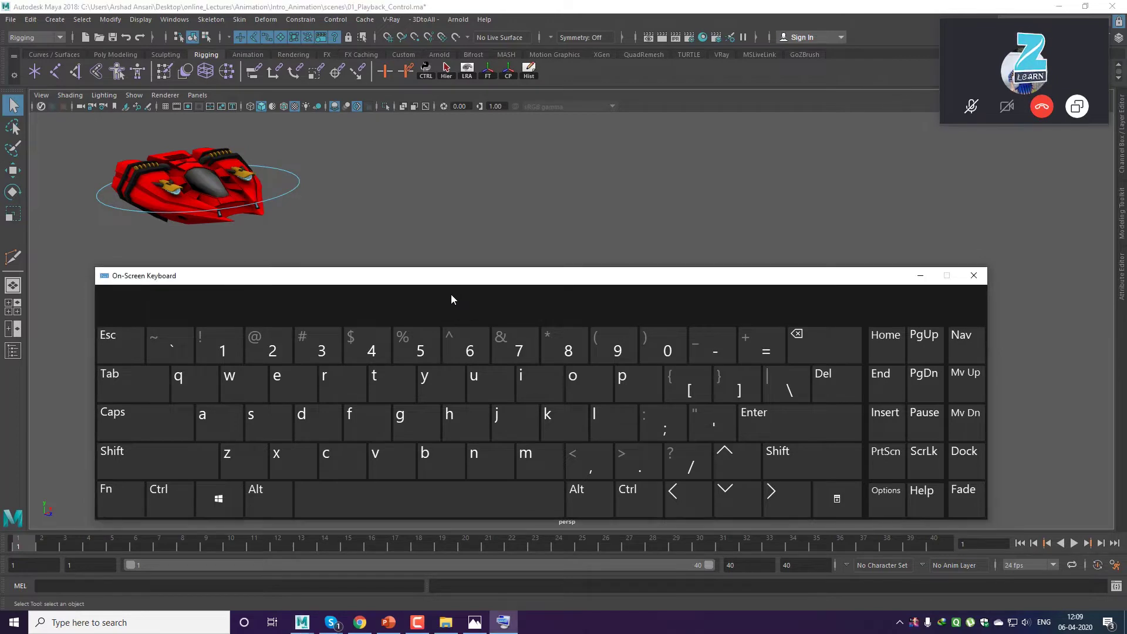
Bring the On-Screen Keyboard back into view and place it over the middle of the viewport.
click(291, 461)
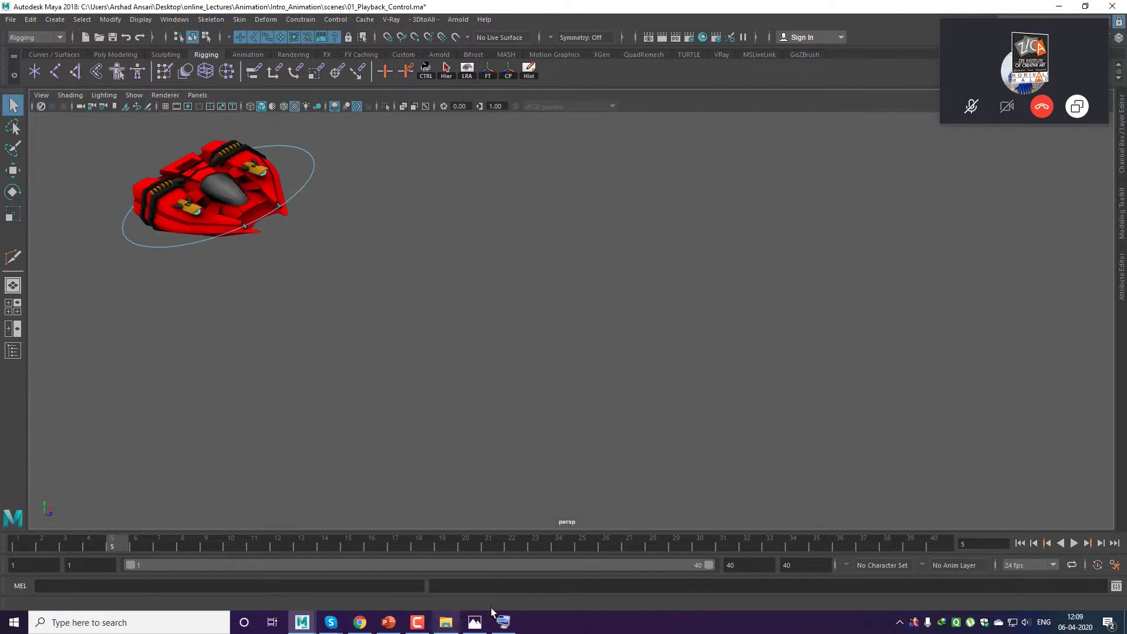
click(503, 622)
drag(628, 278, 710, 230)
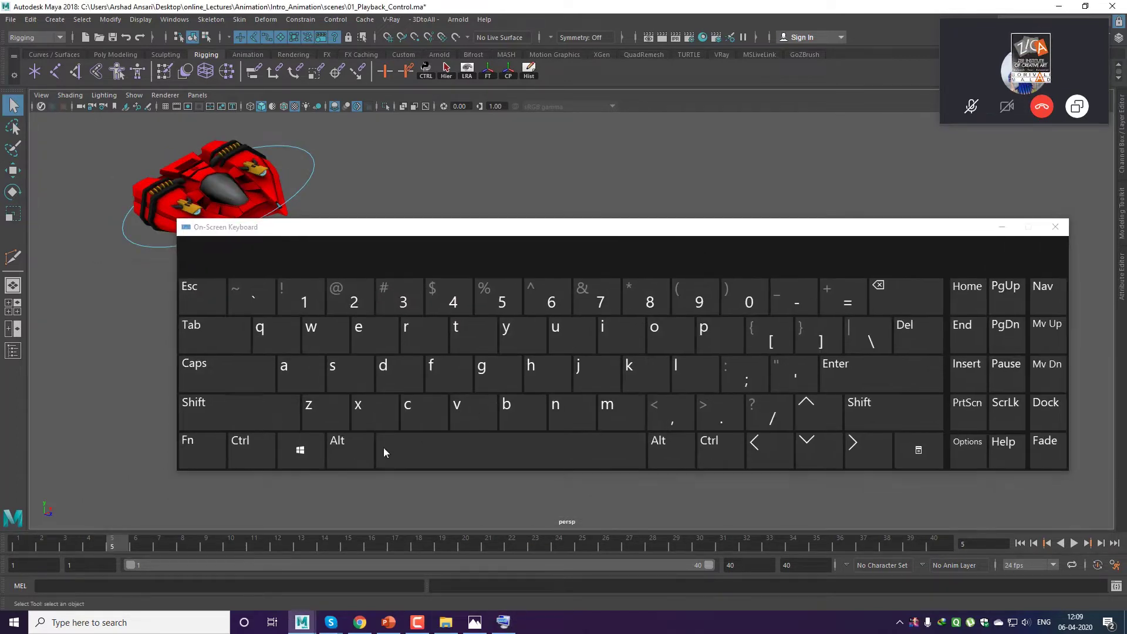
Advance the spacecraft animation one frame at a time from frame 5 to frame 11 using the On-Screen Keyboard.
click(353, 454)
click(722, 415)
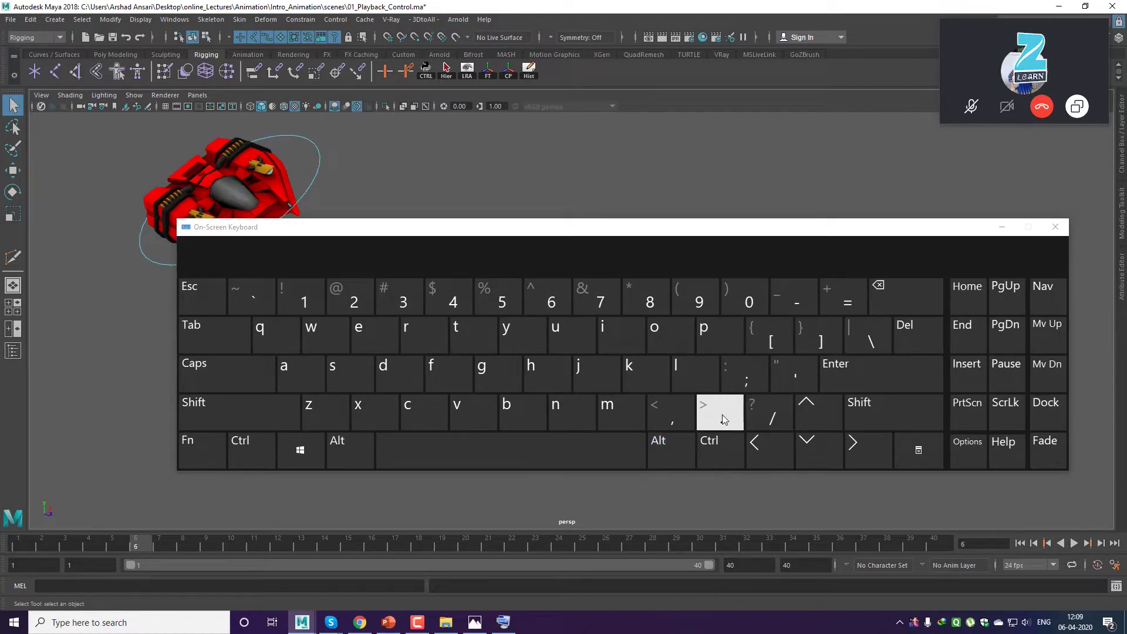
click(353, 453)
click(720, 415)
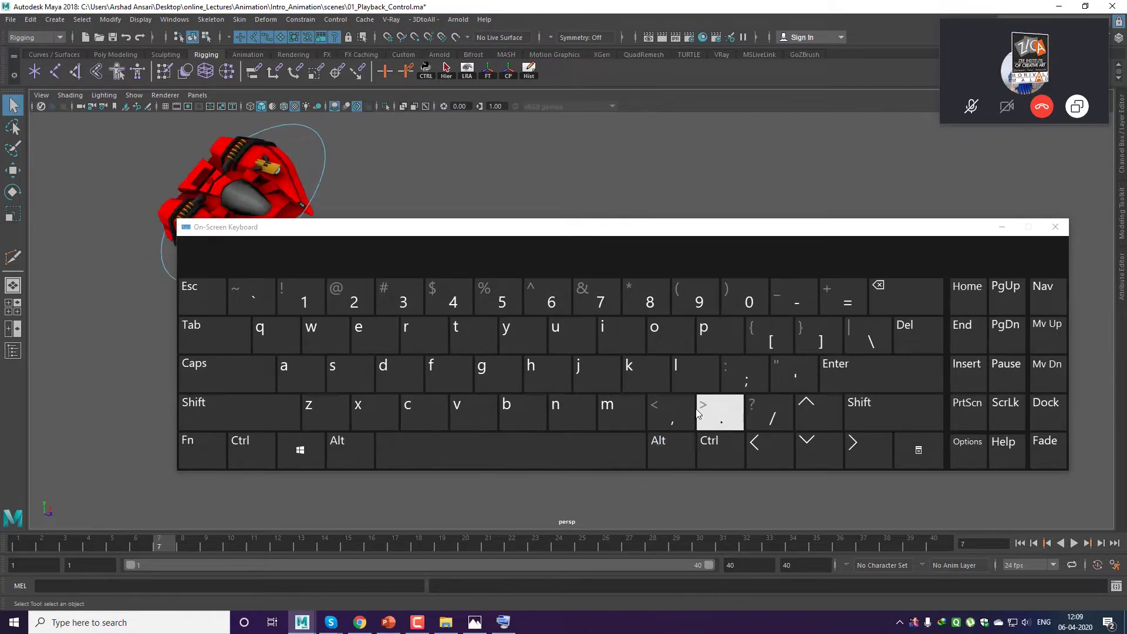
click(349, 452)
click(720, 417)
click(349, 443)
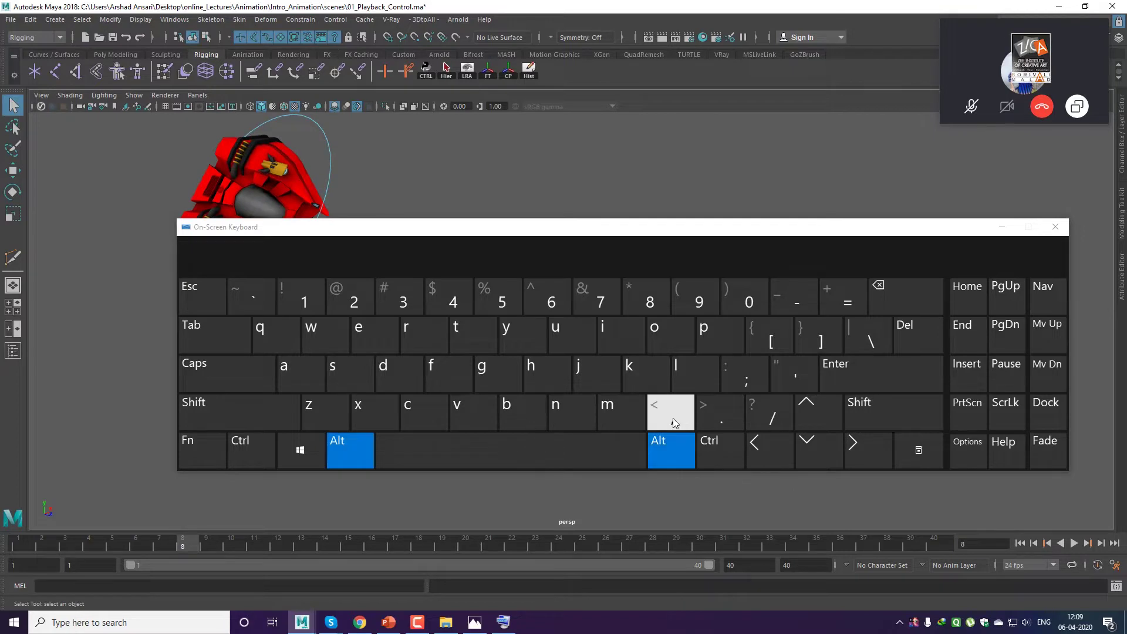
click(708, 412)
click(358, 446)
click(714, 414)
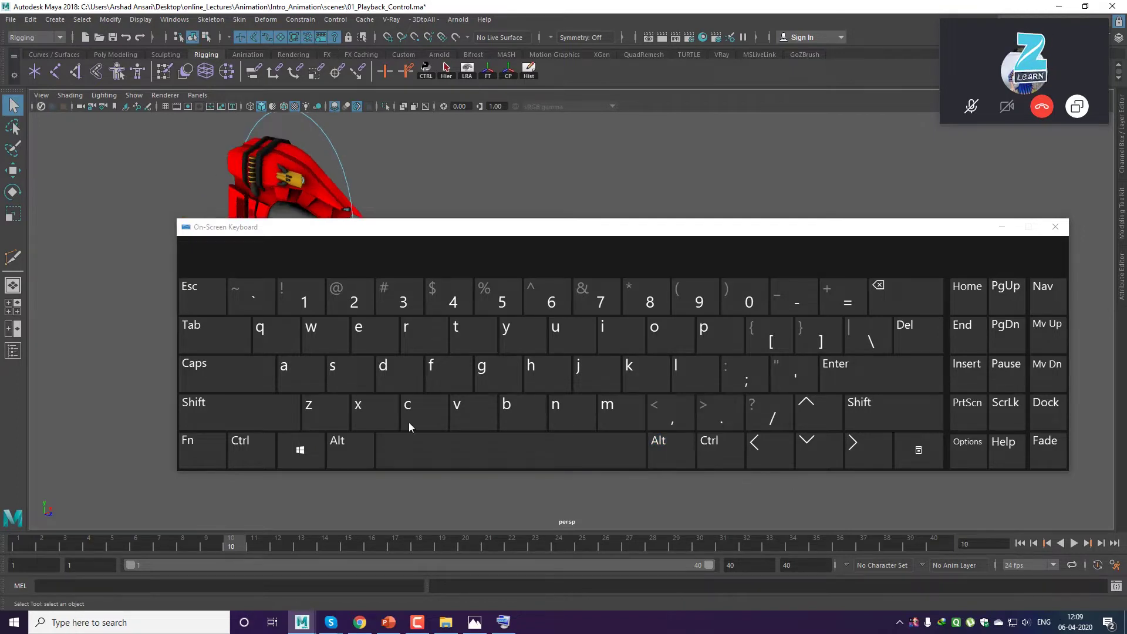
click(364, 447)
click(709, 413)
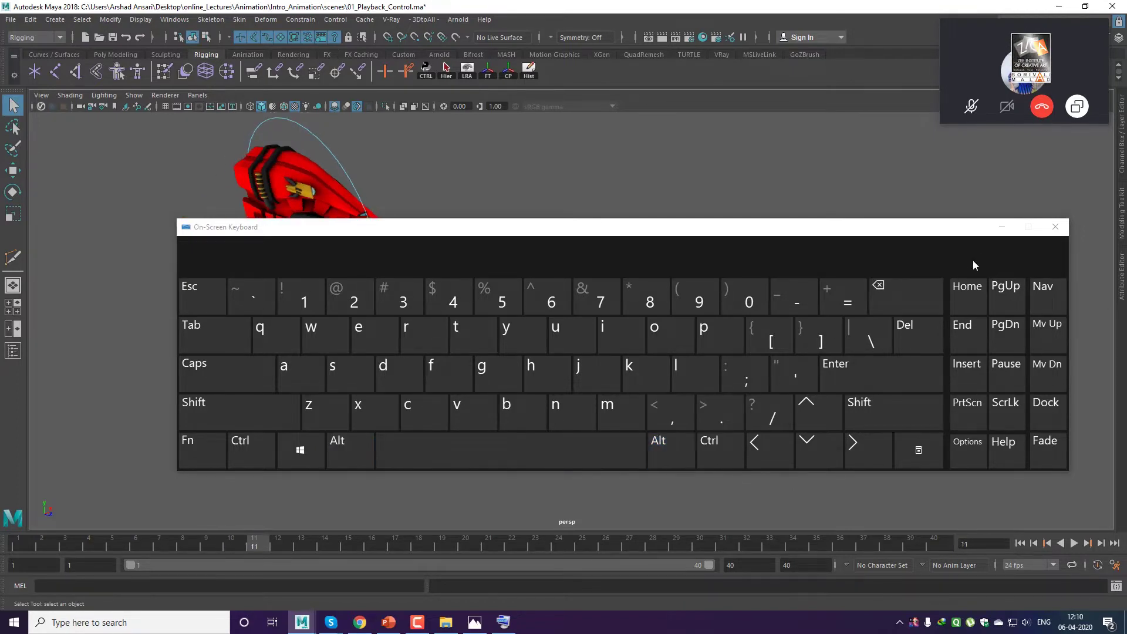
Minimize the On-Screen Keyboard and step the spacecraft animation forward one frame at a time from frame 11 past frame 30.
click(1002, 227)
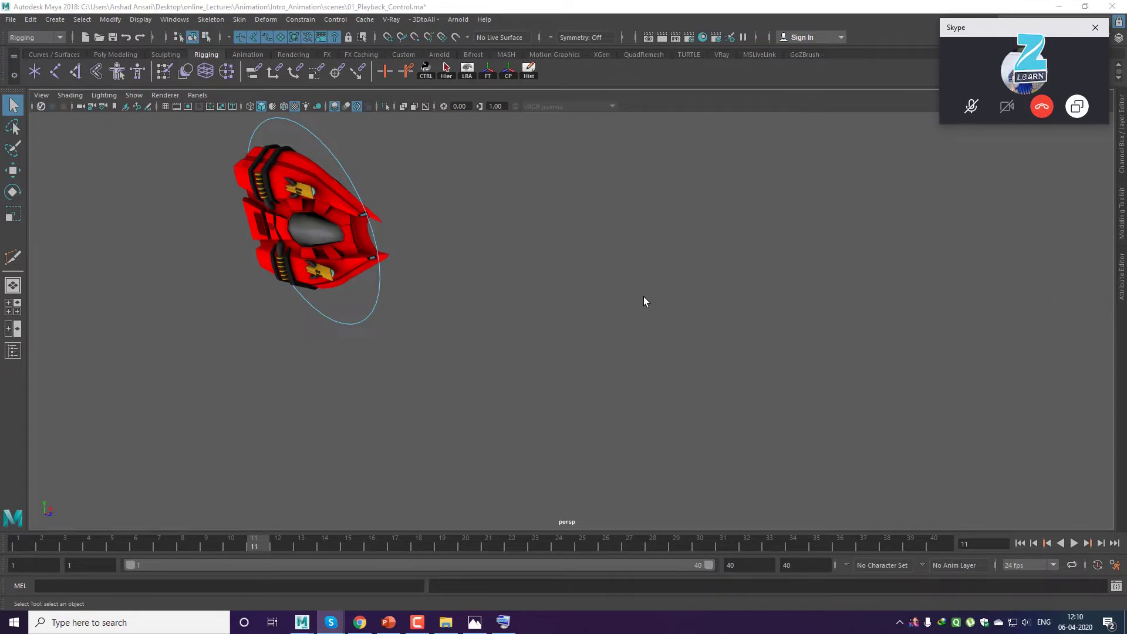
click(643, 297)
key(alt+period)
key(alt+period)
key(alt+period)
key(alt+period)
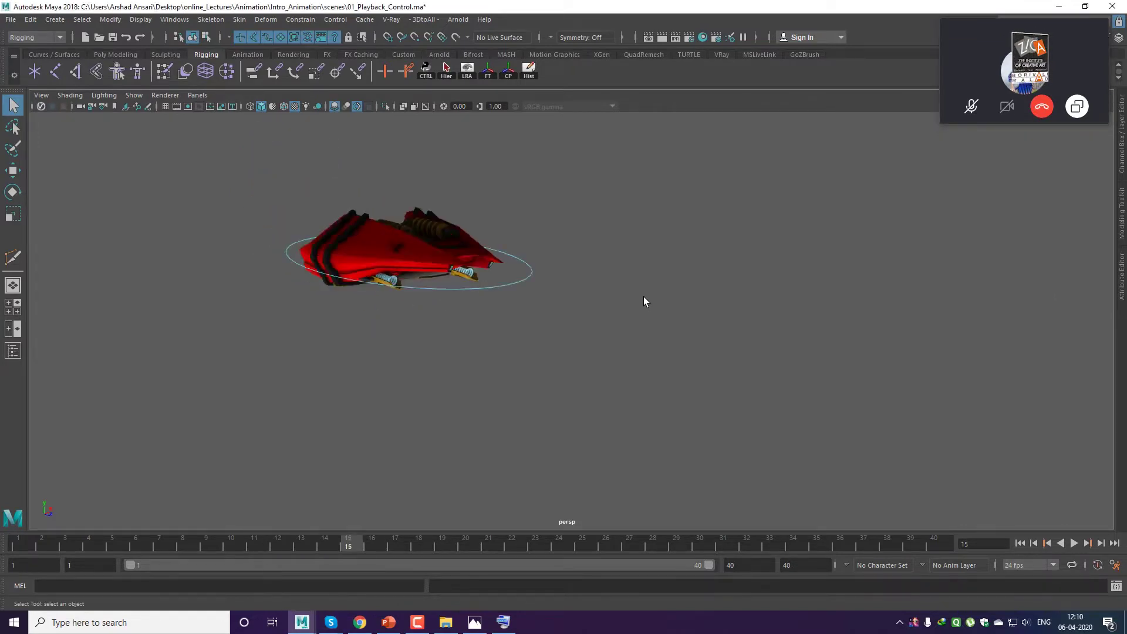
key(alt+period)
key(alt+period)
key(alt+period)
key(alt+period)
key(alt+period)
key(alt+period)
key(alt+period)
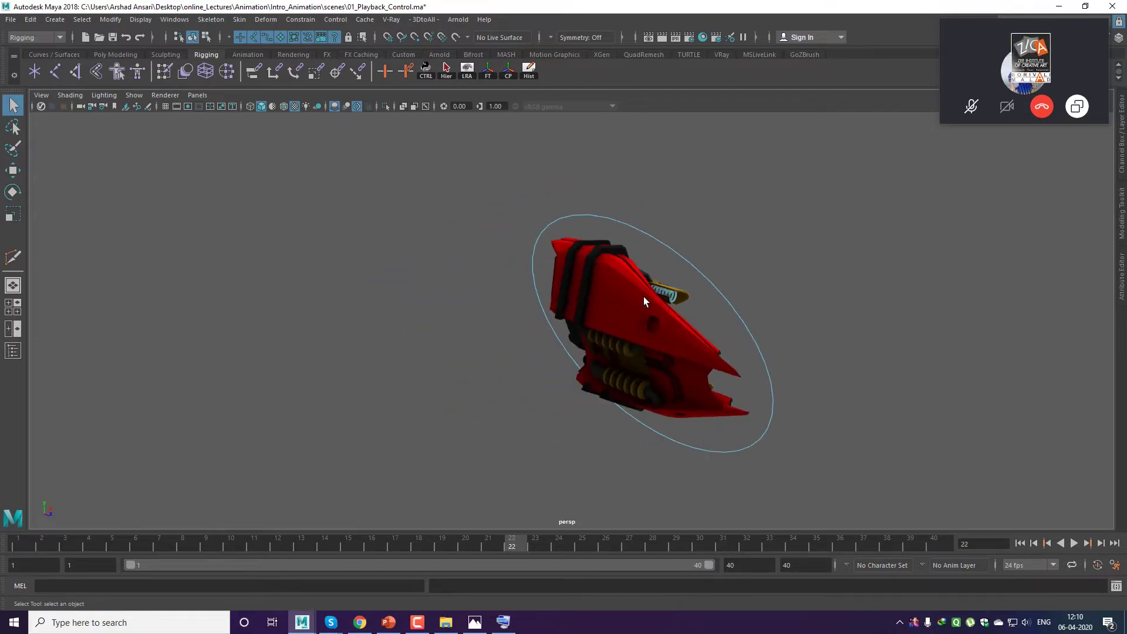
key(alt+period)
key(alt+period)
key(alt+period)
key(alt+period)
key(alt+period)
key(alt+period)
key(alt+period)
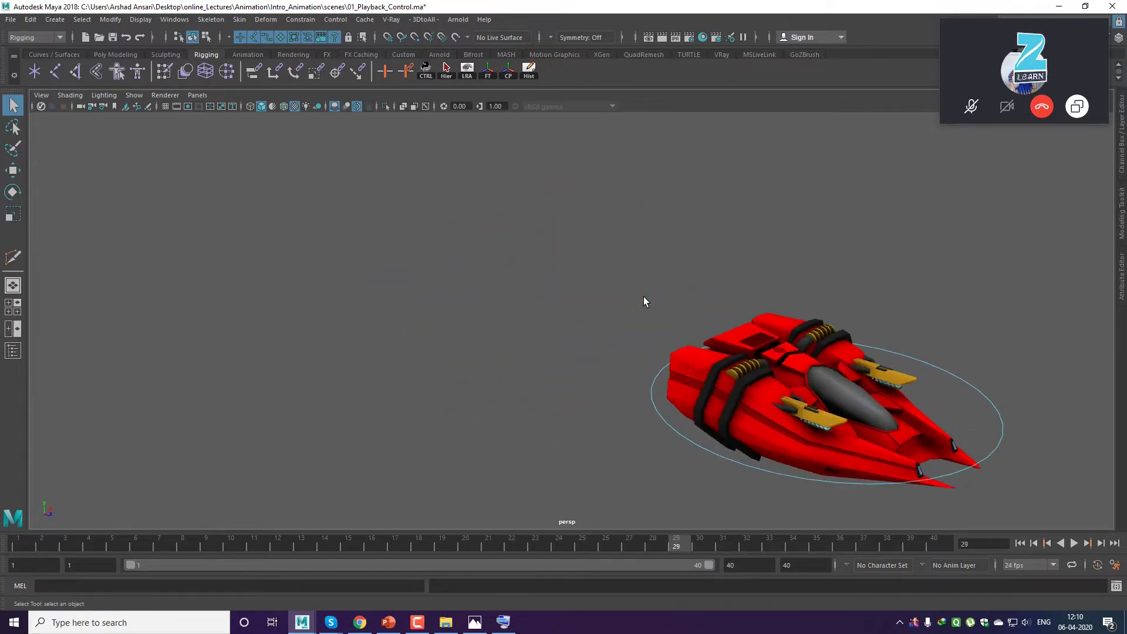
key(alt+period)
key(alt+period)
key(alt+period)
Step the spacecraft animation backward one frame at a time through the whole motion to frame 0.
key(alt+comma)
key(alt+comma)
key(alt+comma)
key(alt+comma)
key(alt+comma)
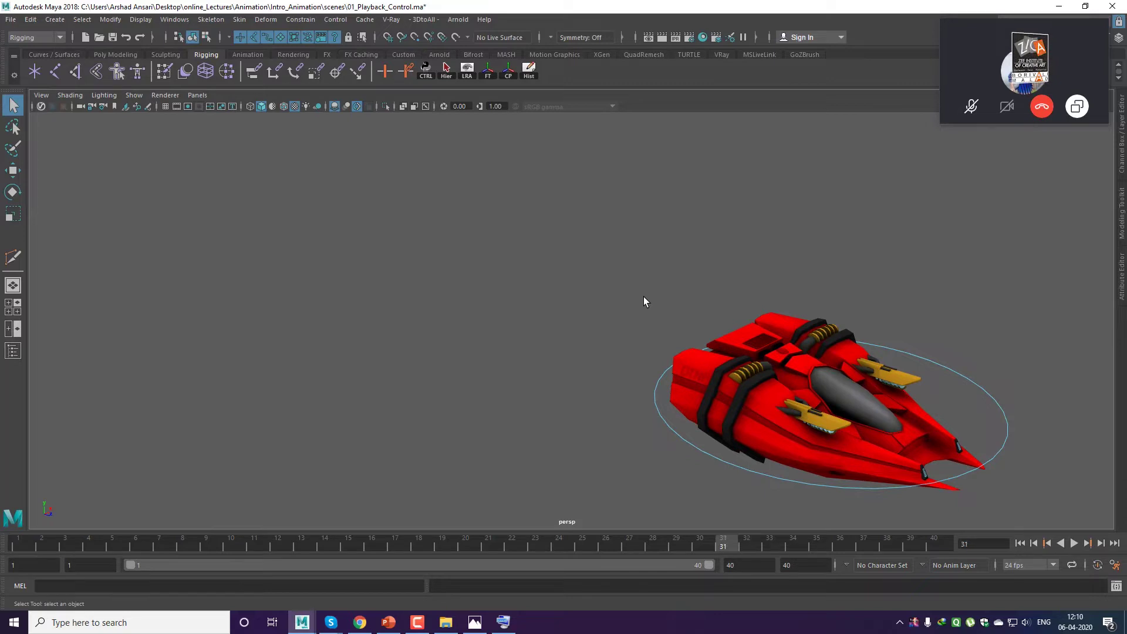
key(alt+comma)
key(alt+comma)
key(alt+comma)
key(alt+comma)
key(alt+comma)
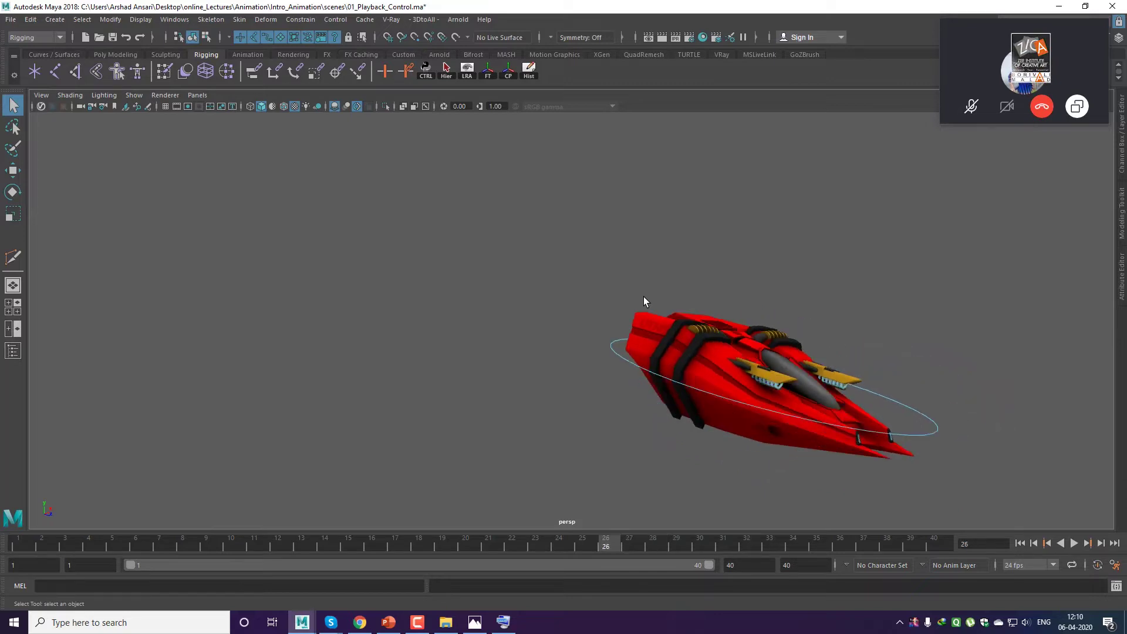
key(alt+comma)
key(alt+comma)
key(alt+comma)
key(alt+comma)
key(alt+comma)
key(alt+comma)
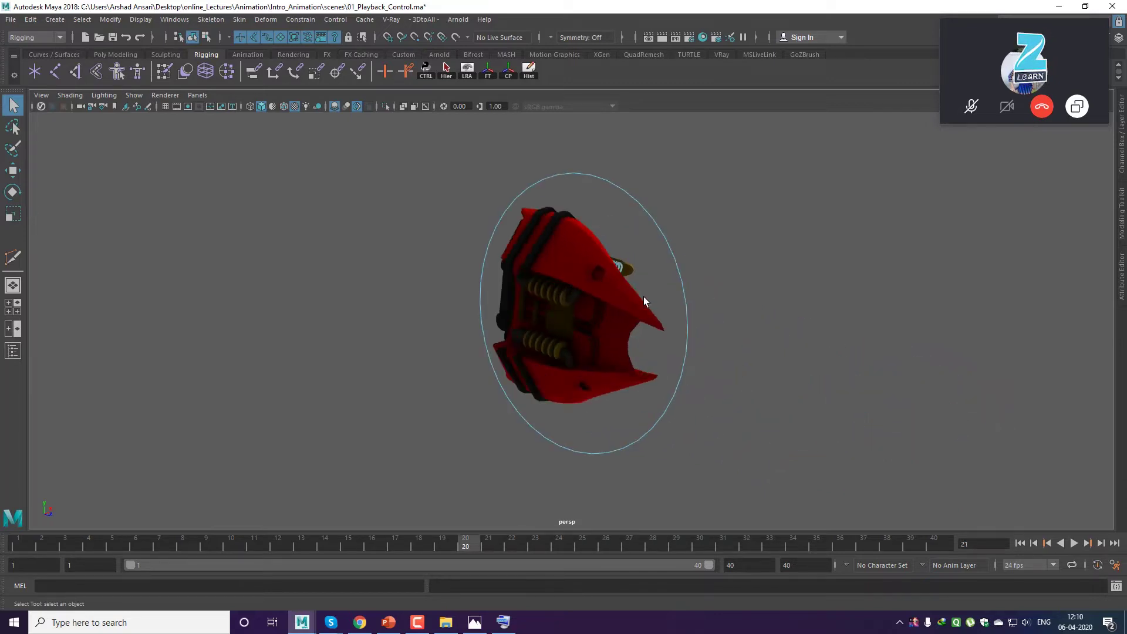
key(alt+comma)
key(alt+comma)
key(alt+comma)
key(alt+comma)
key(alt+comma)
key(alt+comma)
key(alt+comma)
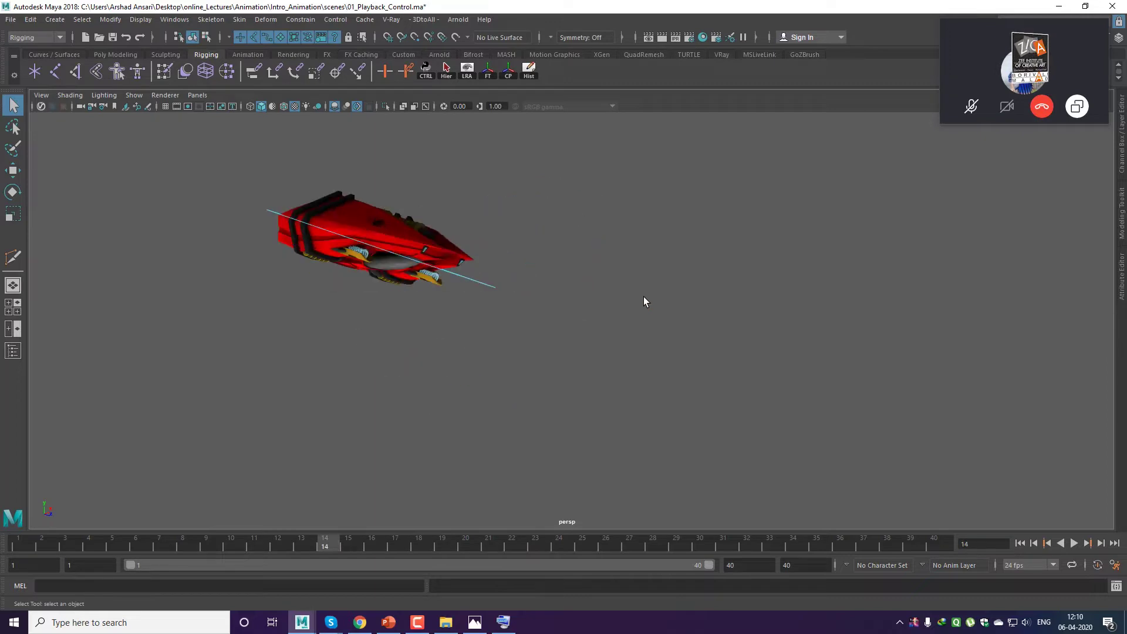
key(alt+comma)
key(alt+comma)
key(alt+comma)
key(alt+comma)
key(alt+comma)
key(alt+comma)
key(alt+comma)
key(alt+comma)
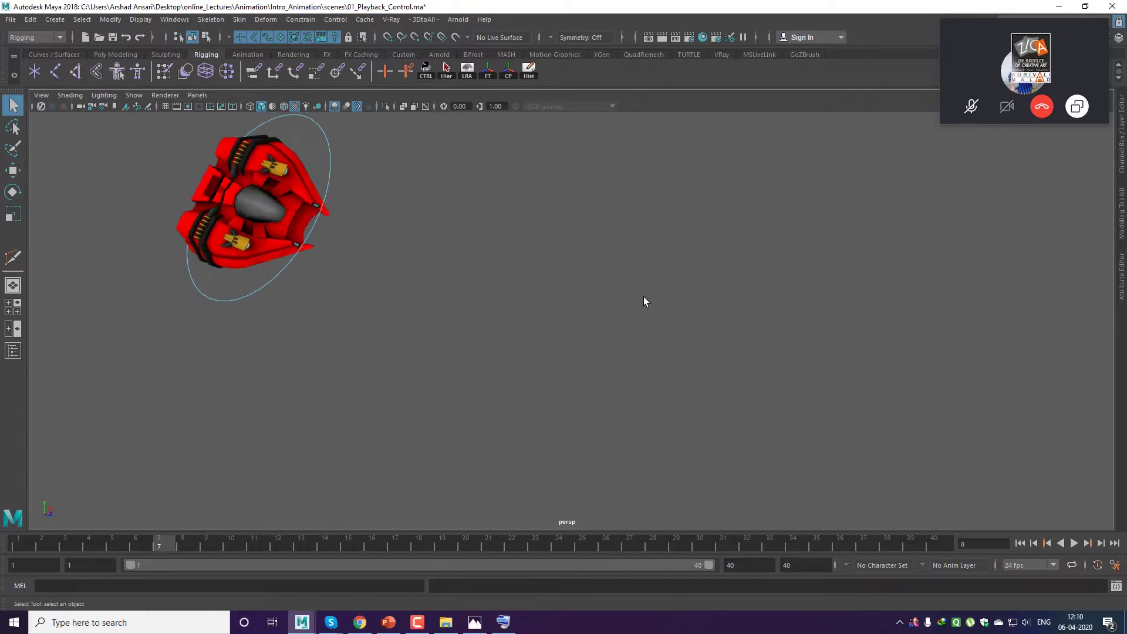
key(alt+comma)
key(alt+comma)
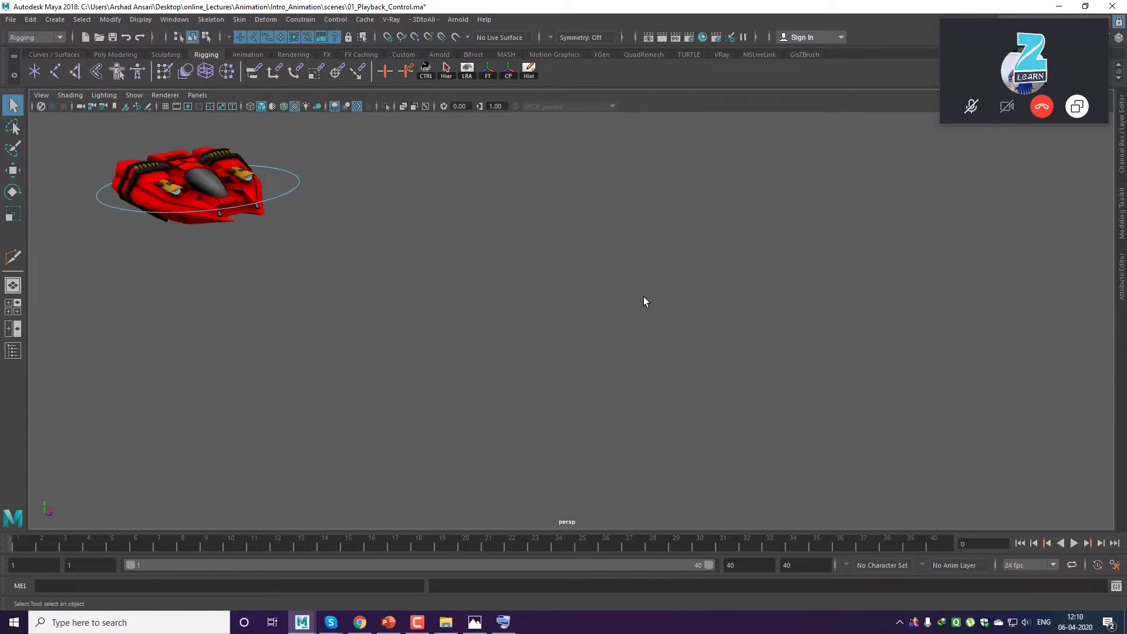
Step the spacecraft animation forward again one frame at a time from frame 0 to frame 4.
key(alt+period)
key(alt+period)
key(alt+period)
key(alt+period)
key(alt+period)
key(alt+period)
key(alt+period)
key(alt+period)
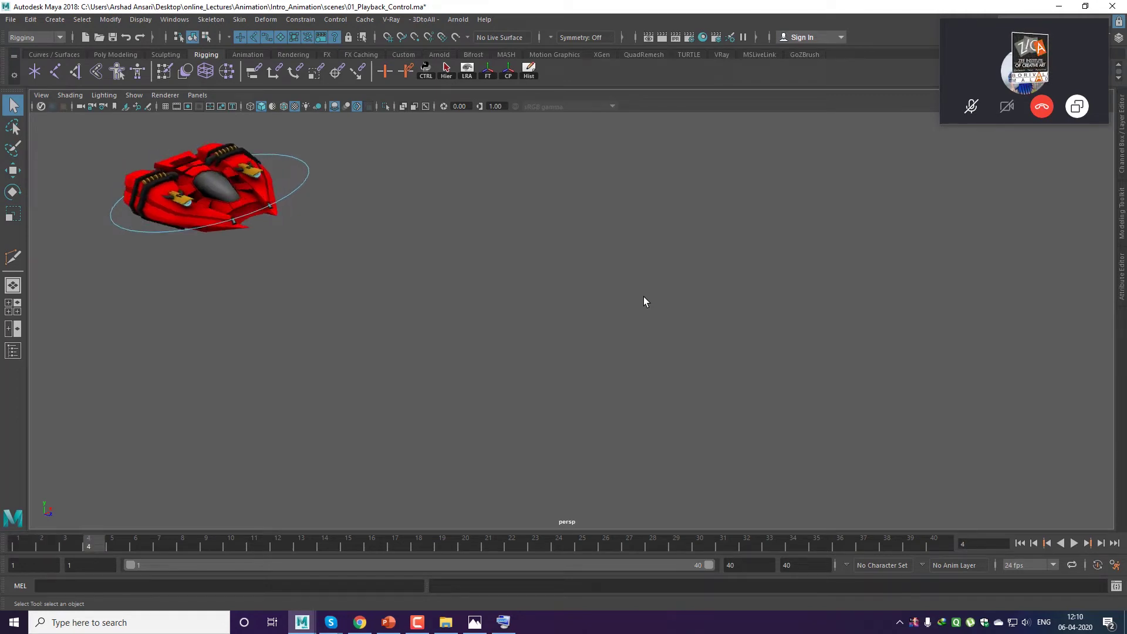
Step the spacecraft animation forward one frame at a time from frame 4 to frame 13.
key(alt+period)
key(alt+period)
key(alt+period)
key(alt+period)
key(alt+period)
key(alt+period)
key(alt+period)
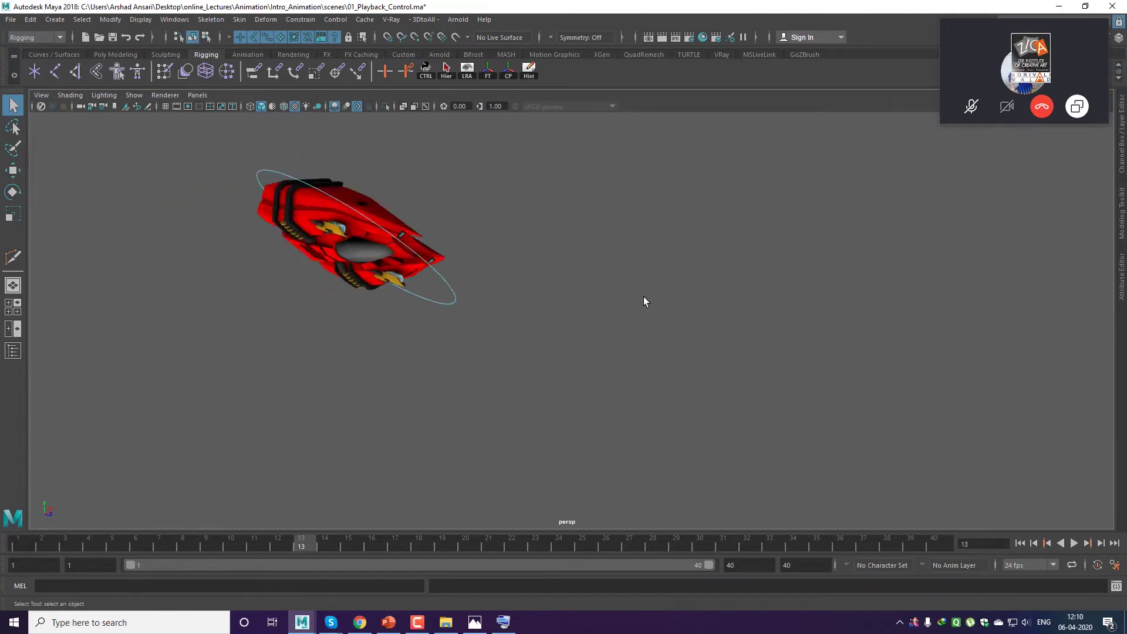
Step the spacecraft animation backward one frame at a time from frame 13 to frame 1.
key(alt+comma)
key(alt+comma)
key(alt+comma)
key(alt+comma)
key(alt+comma)
key(alt+comma)
key(alt+comma)
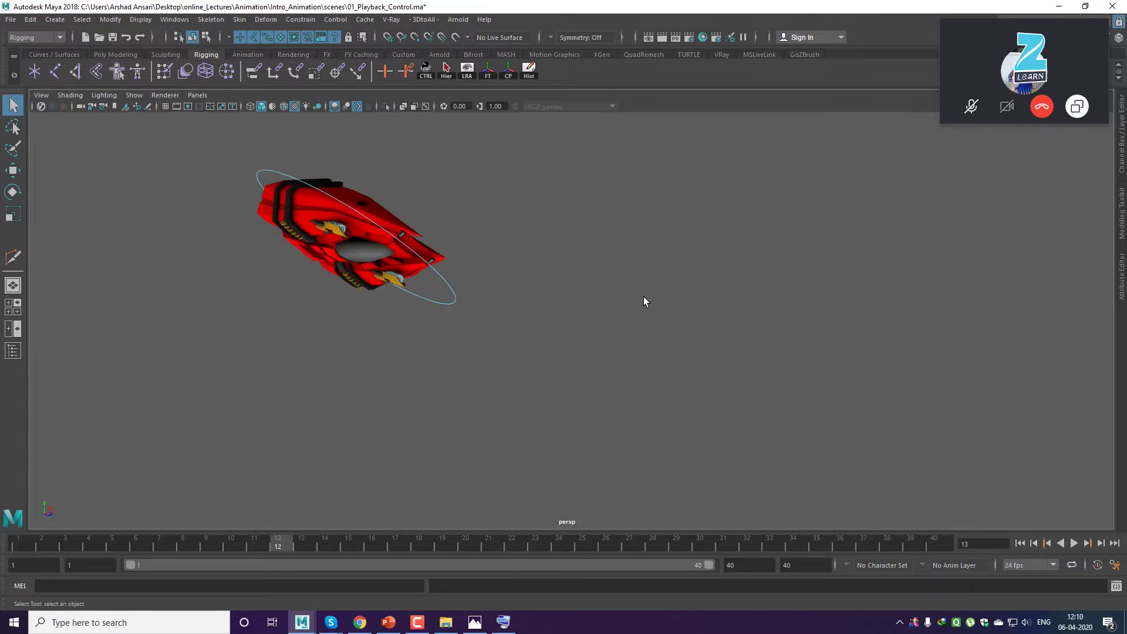
key(alt+comma)
key(alt+comma)
key(alt+comma)
key(alt+comma)
key(alt+comma)
key(alt+comma)
key(alt+comma)
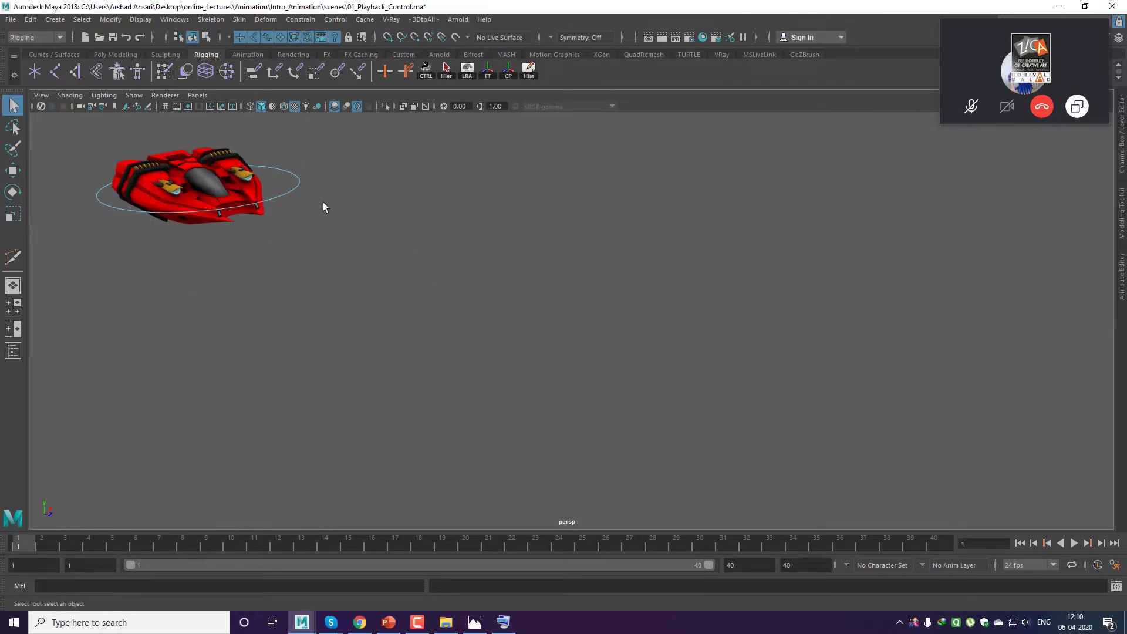
Select the spacecraft's control curve and step to its next key at frame 30 and back to the key at frame 1.
drag(300, 194, 300, 195)
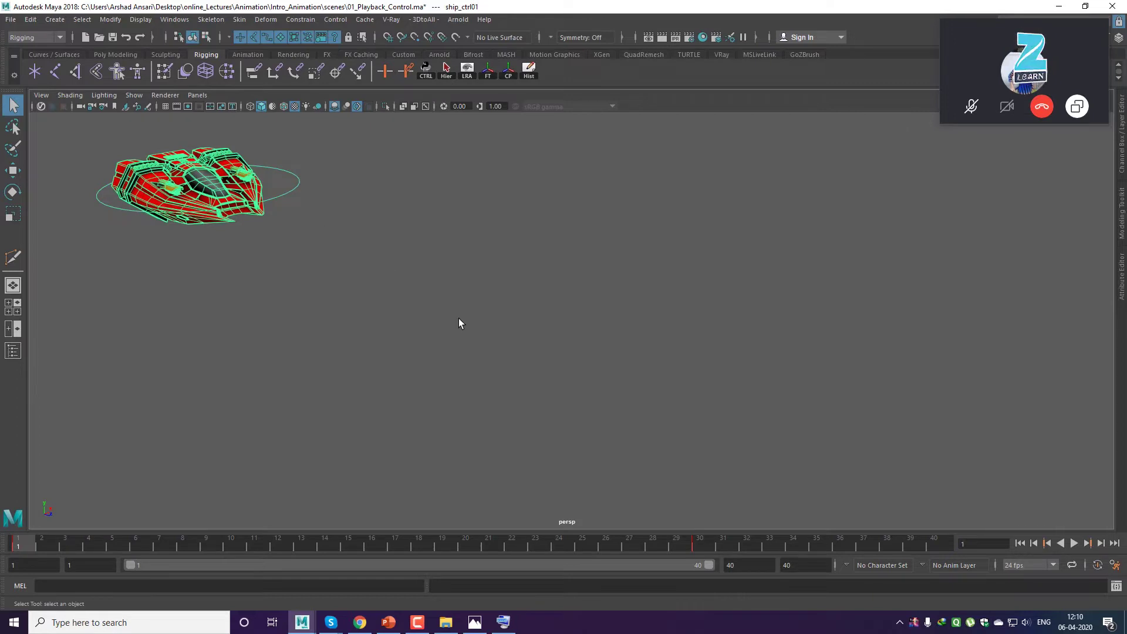
key(period)
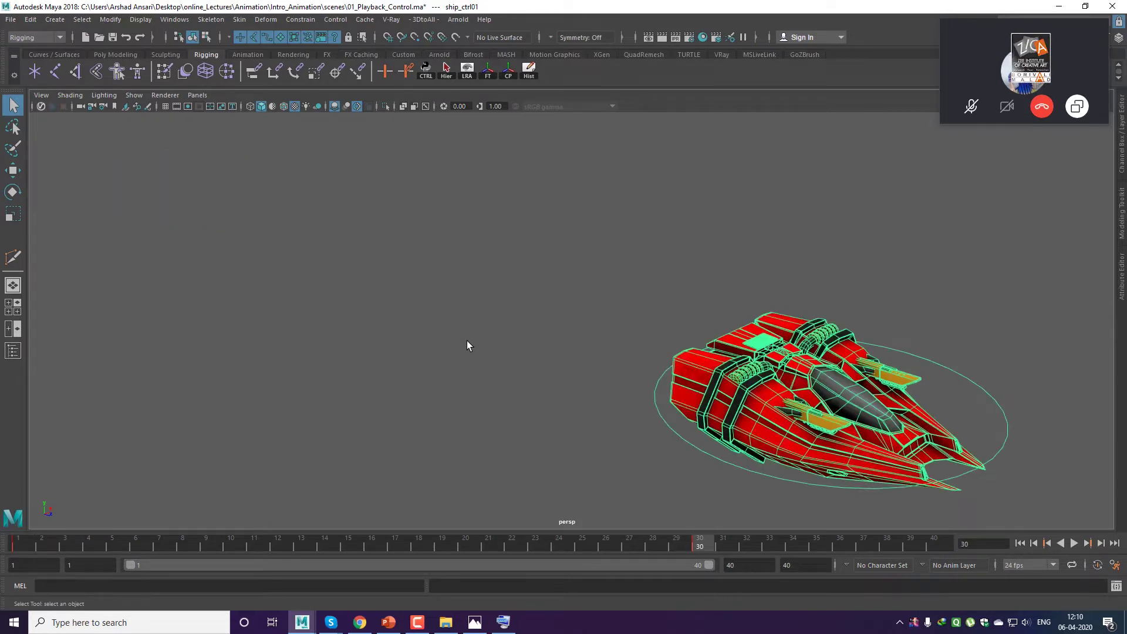
key(comma)
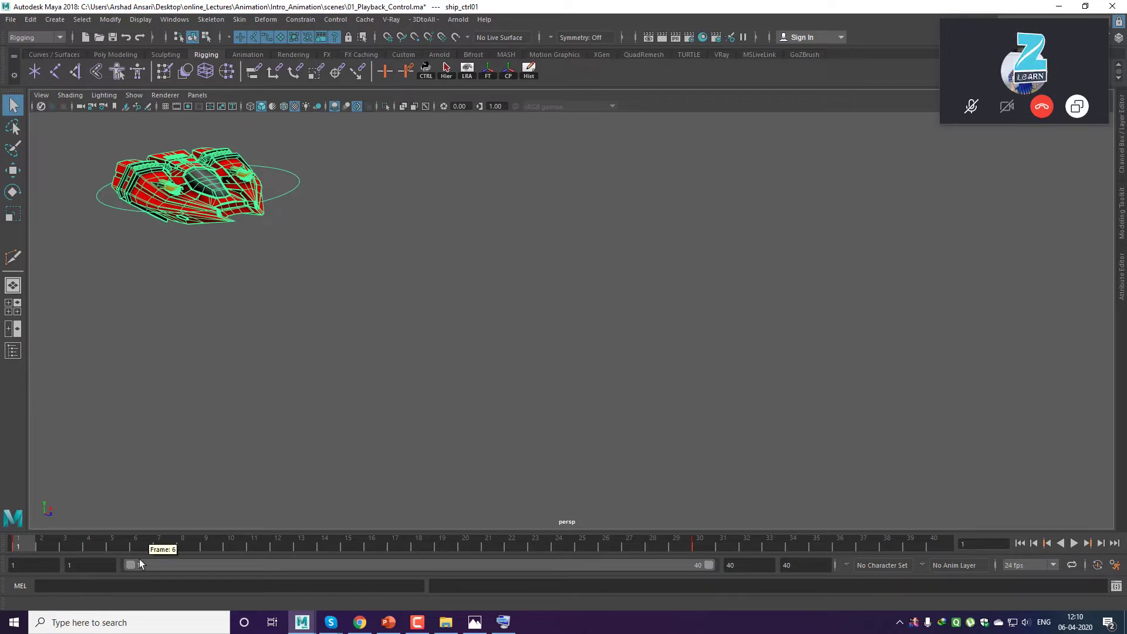
Show the next-key and previous-key shortcuts on the On-Screen Keyboard by stepping between frames 30 and 1, and minimize the keyboard.
click(503, 622)
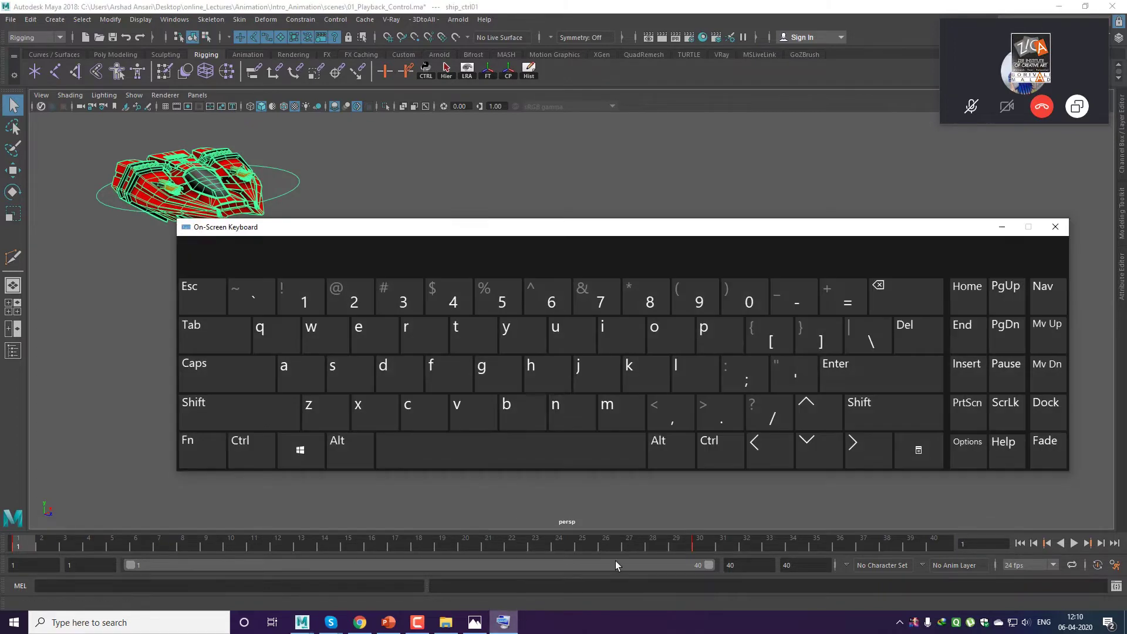
click(724, 422)
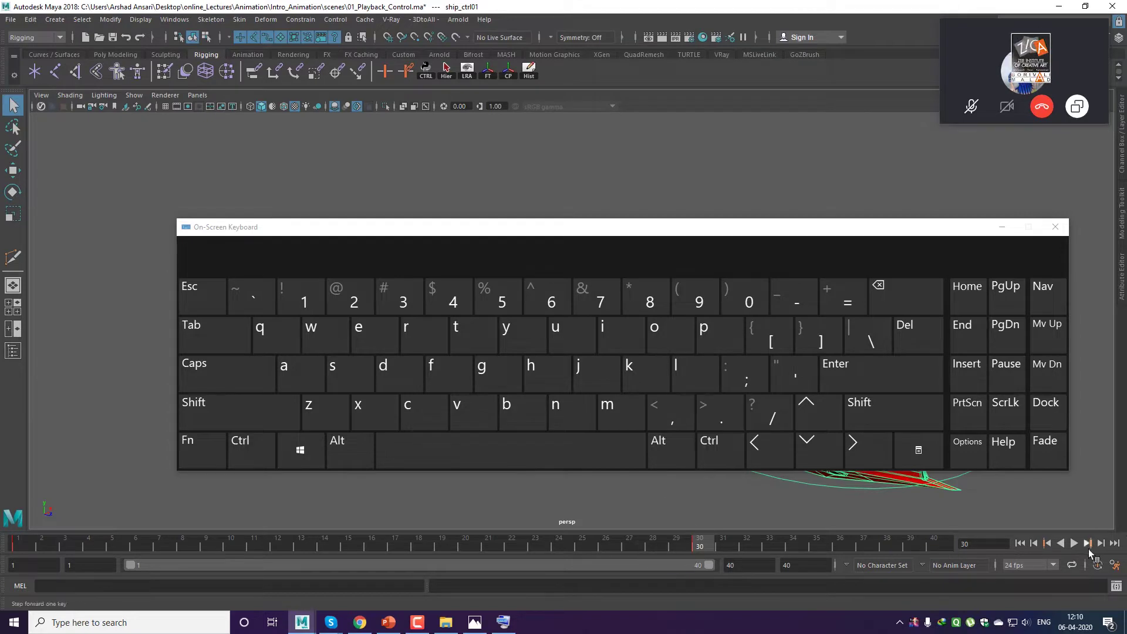
click(666, 414)
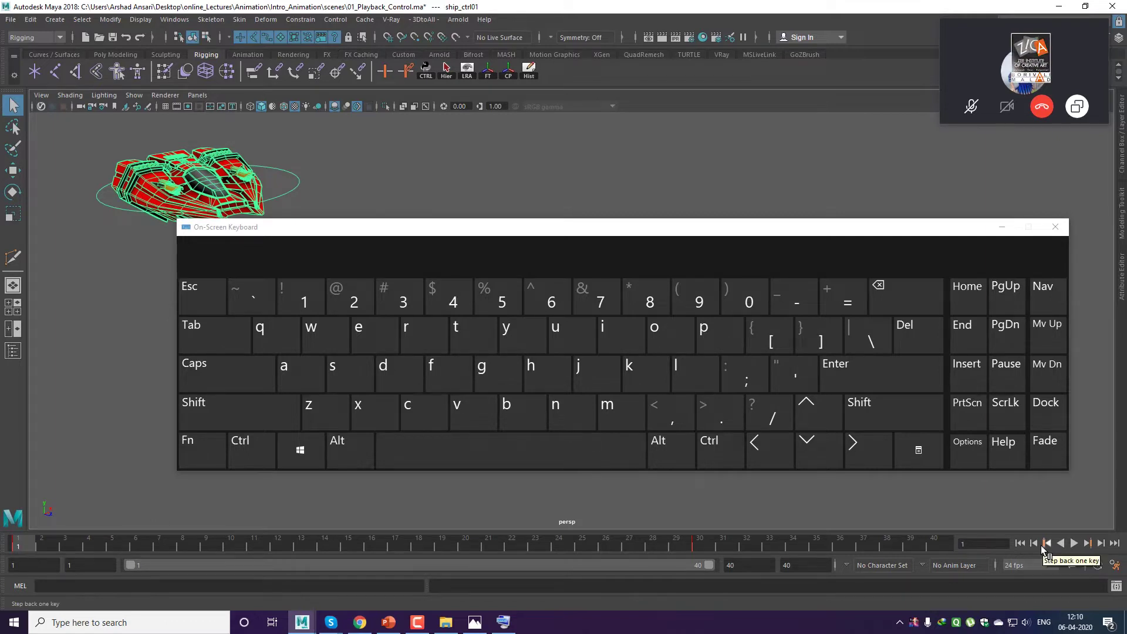
click(1002, 226)
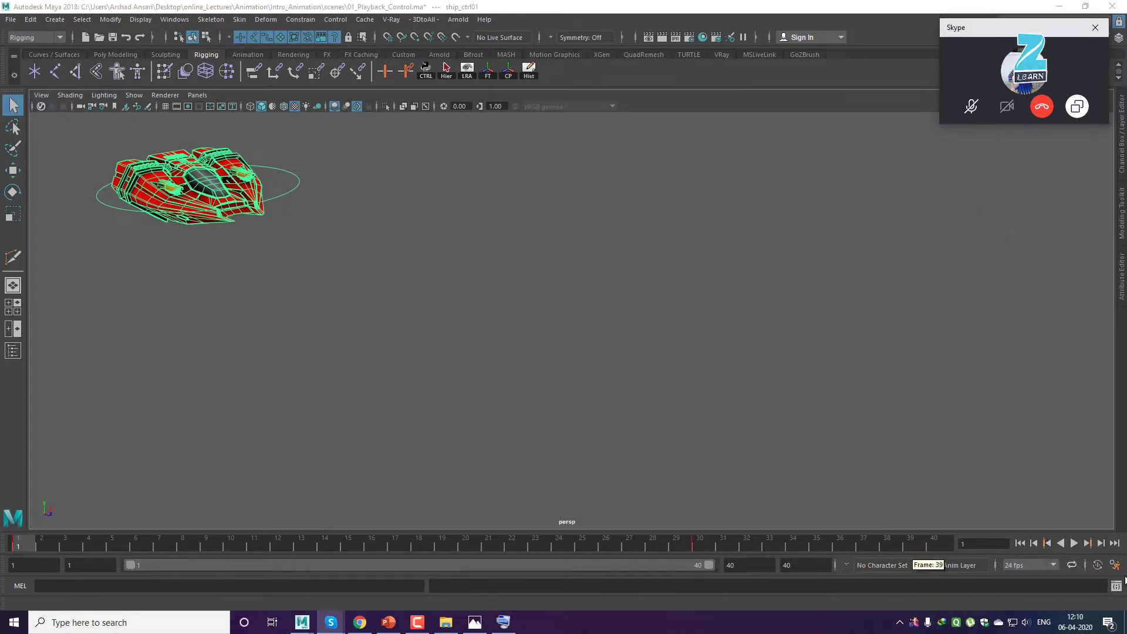
Reselect the spacecraft's control curve, play its animation forward and stop the playback.
click(813, 387)
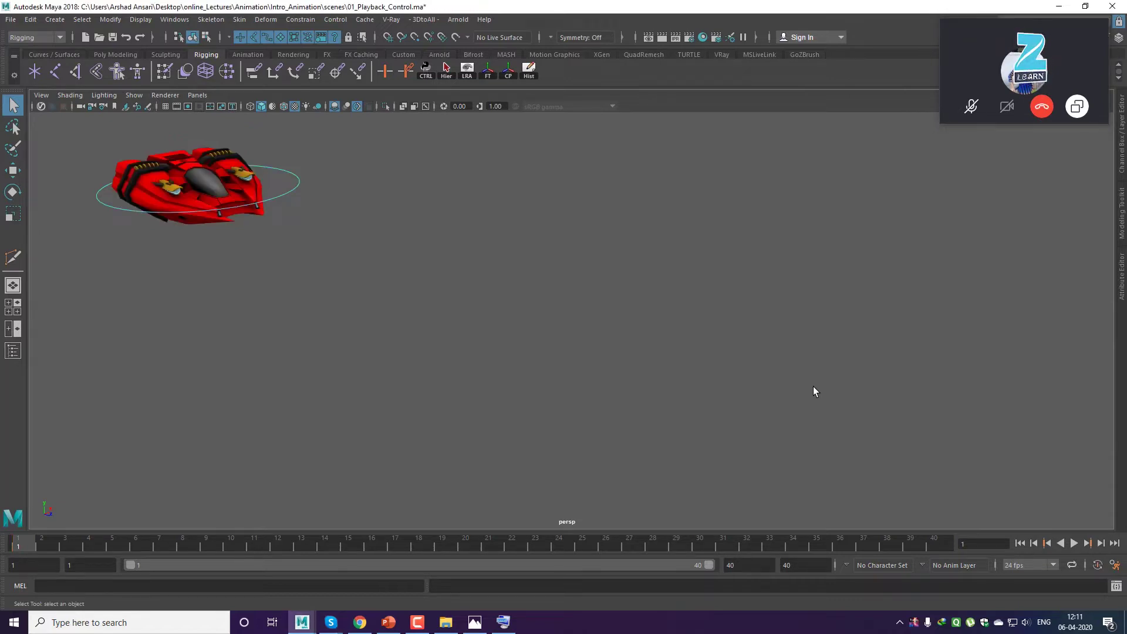
click(292, 181)
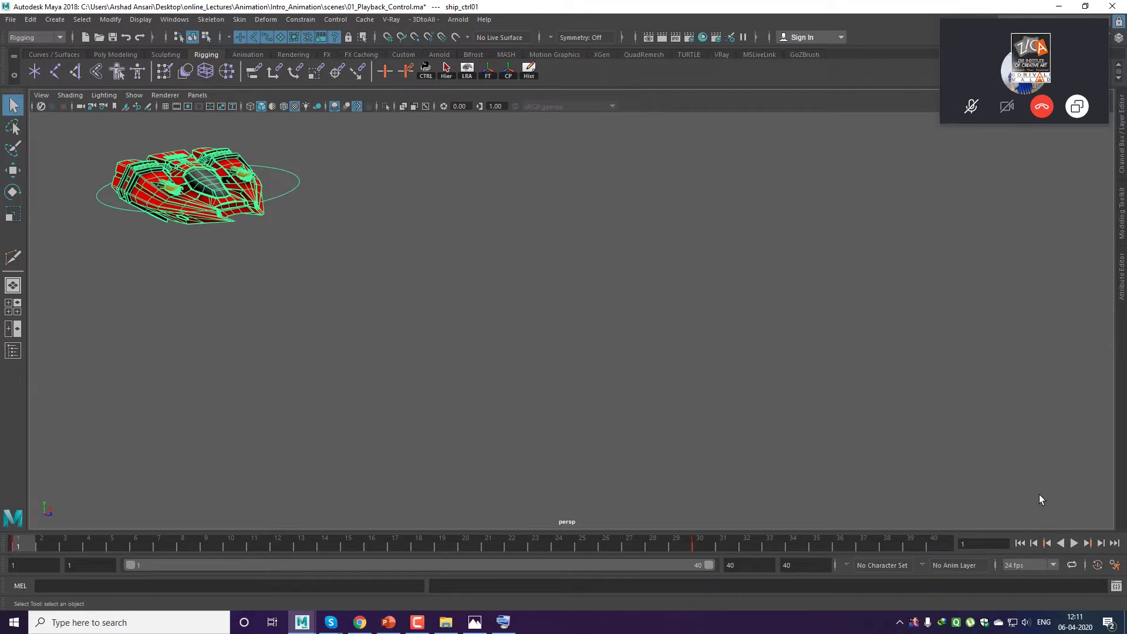
click(1074, 544)
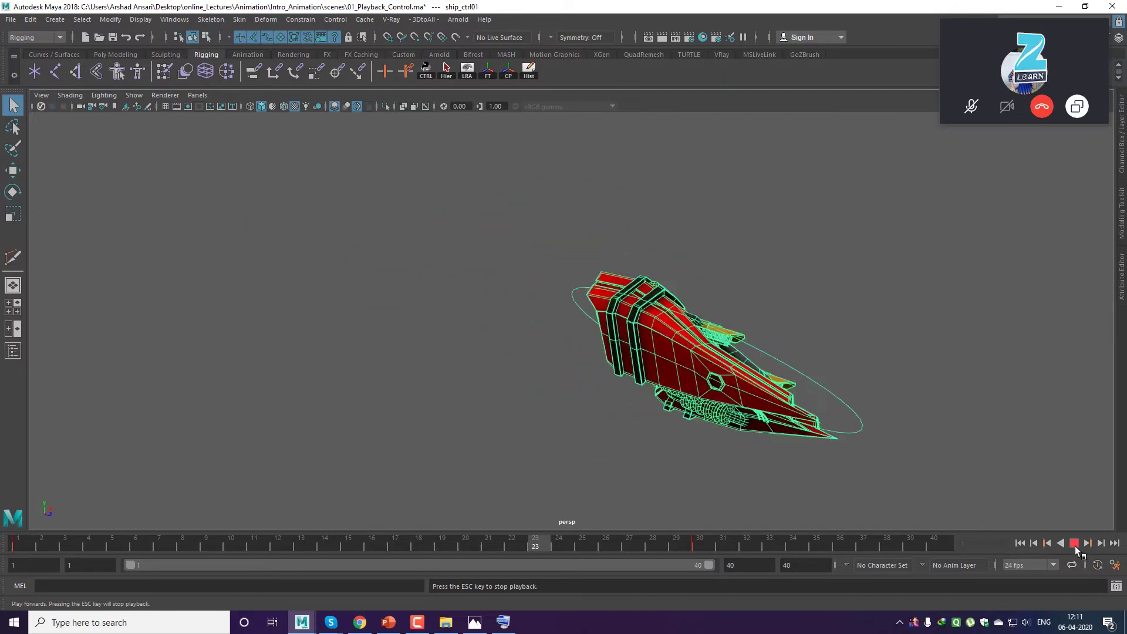
click(1074, 544)
Step the spacecraft animation forward frame by frame to frame 29 and back frame by frame to frame 22.
click(1101, 544)
click(1101, 543)
click(1101, 544)
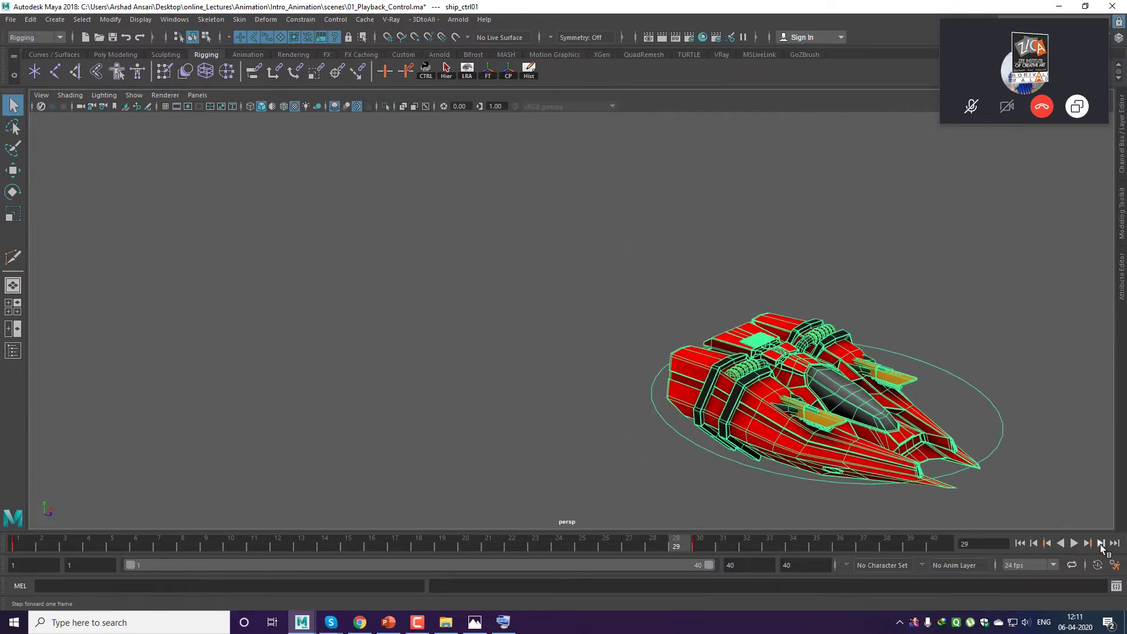
click(1033, 543)
click(1033, 543)
click(1033, 543)
click(1034, 543)
click(1033, 543)
click(1033, 543)
click(1033, 544)
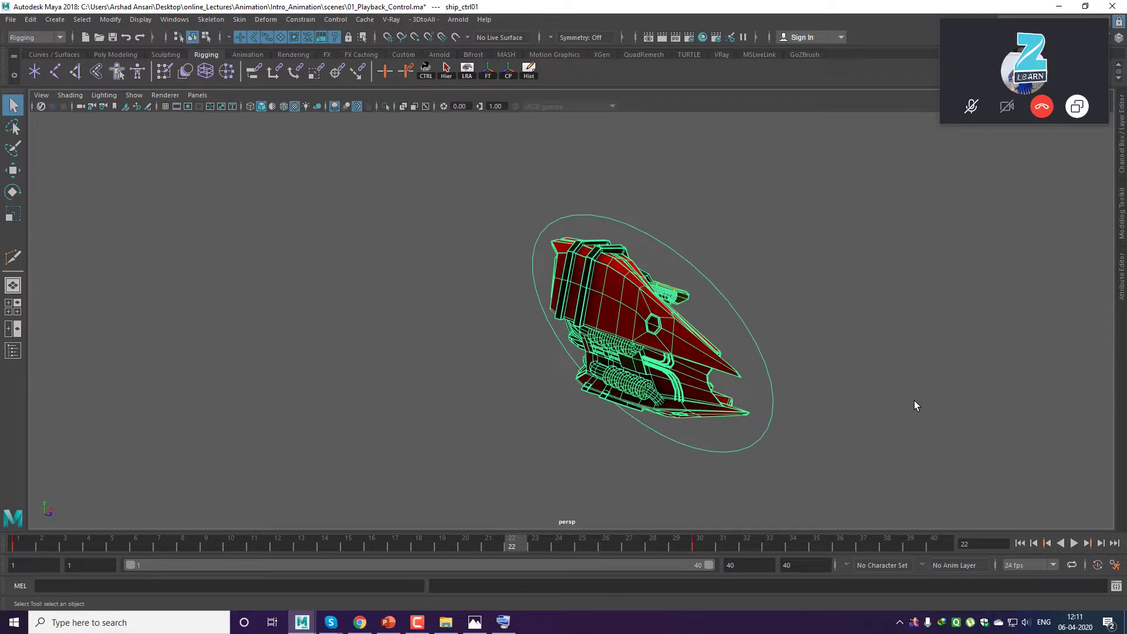
Jump to the spacecraft's next key at frame 30 and continue forward one frame at a time to frame 34.
key(.)
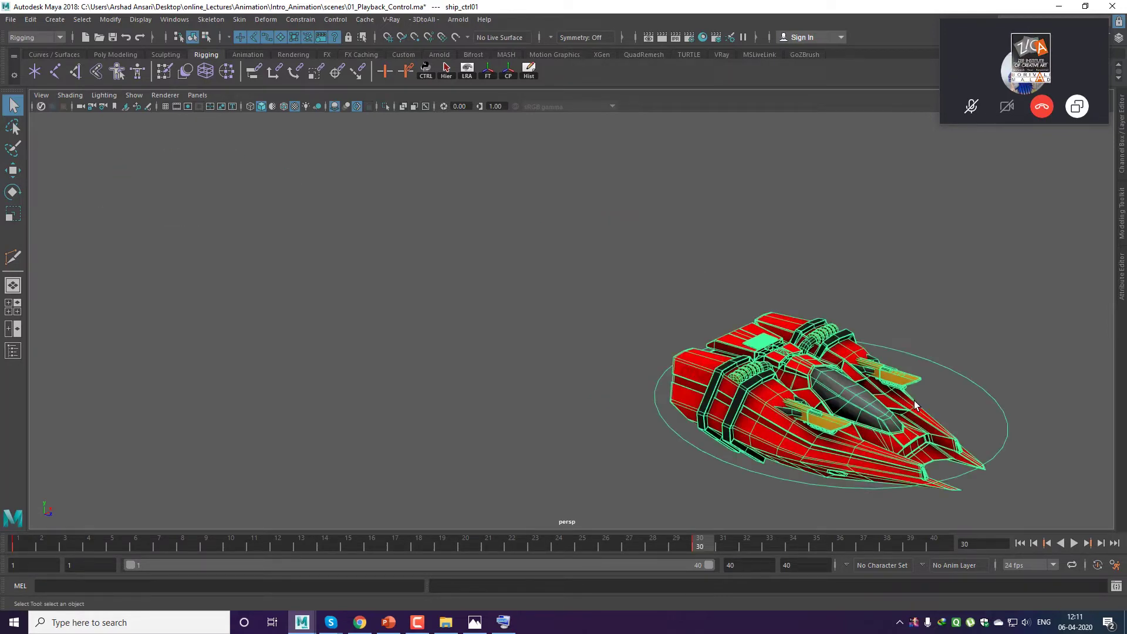
key(alt+period)
key(alt+period)
key(alt+period)
key(alt+period)
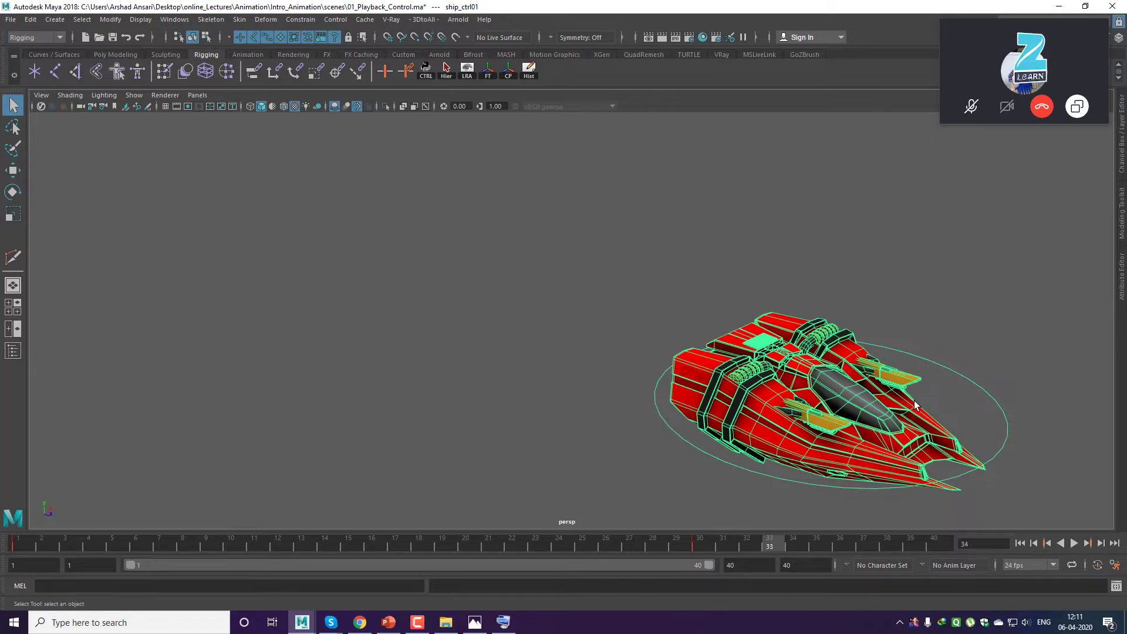
Step the spacecraft animation backward one frame at a time to frame 20, and rewind to frame 1 with the spacecraft deselected.
key(alt+comma)
key(alt+comma)
key(alt+comma)
key(alt+comma)
key(alt+comma)
key(alt+comma)
key(alt+comma)
key(alt+comma)
key(alt+comma)
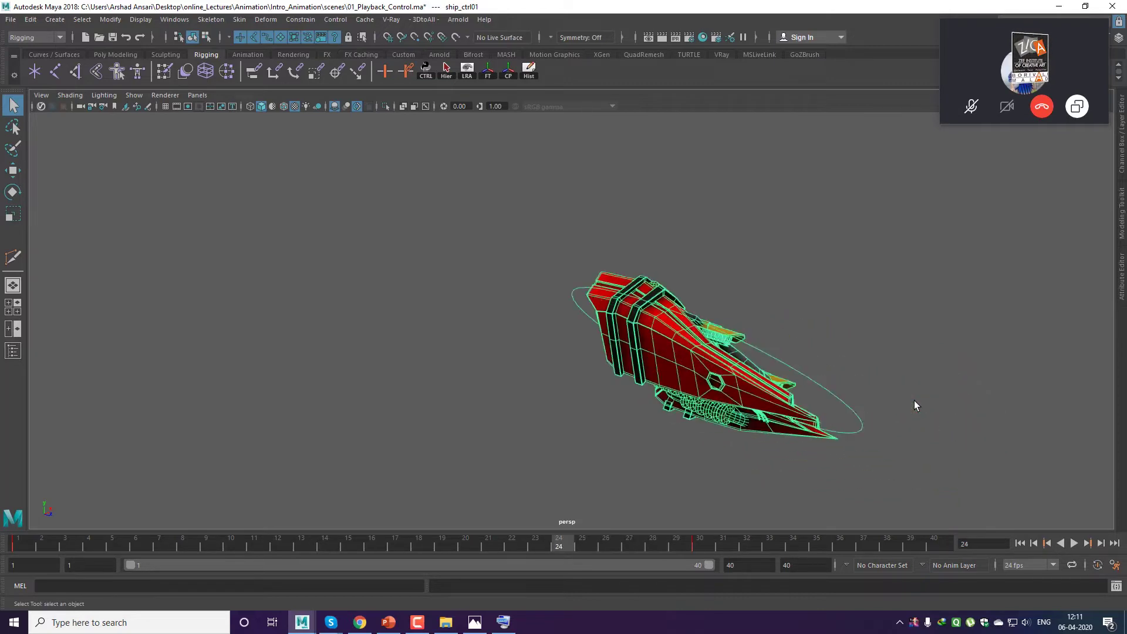
key(alt+comma)
key(alt+comma)
key(alt+comma)
key(alt+comma)
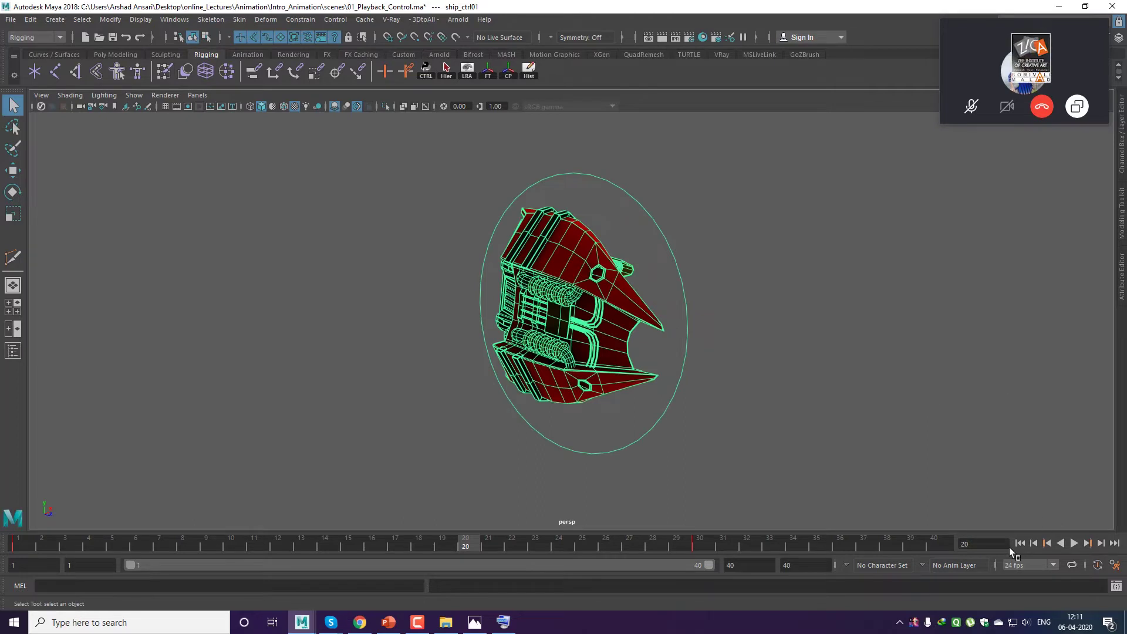
click(1020, 543)
click(875, 395)
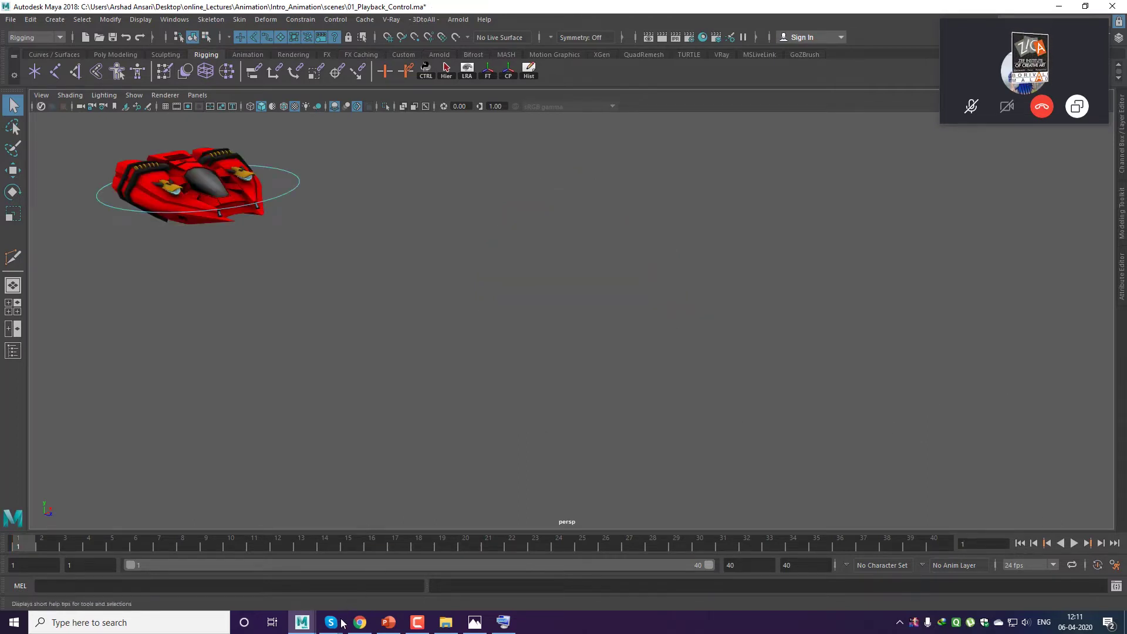
Switch to Skype, move the floating call window out of the way and return to the ongoing call.
mouse_move(331, 622)
click(305, 577)
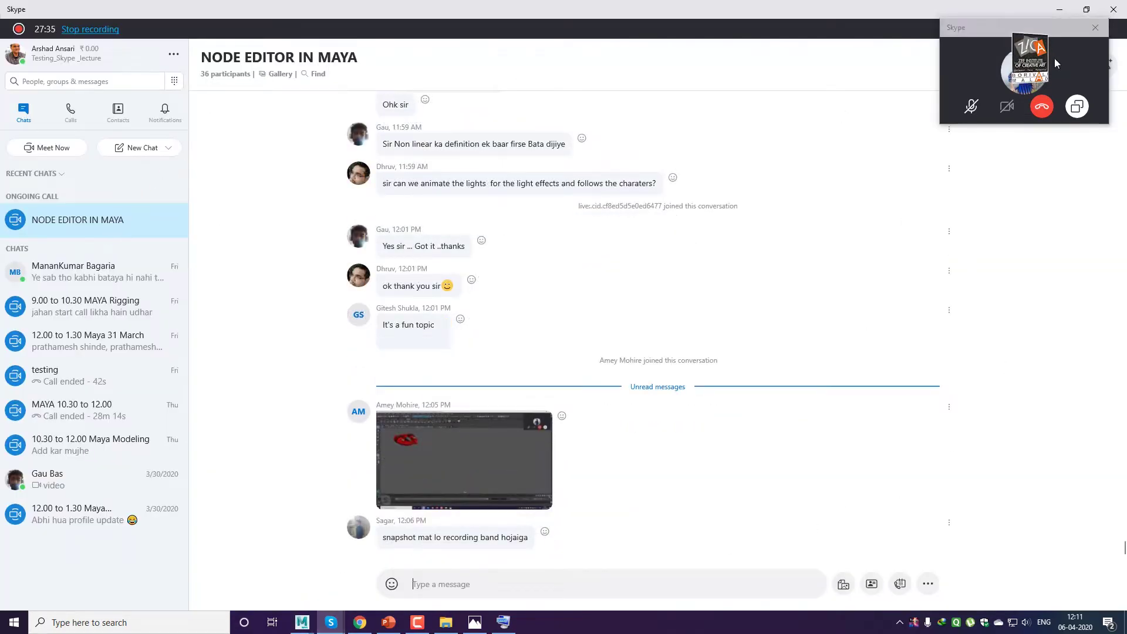
drag(1039, 34, 898, 599)
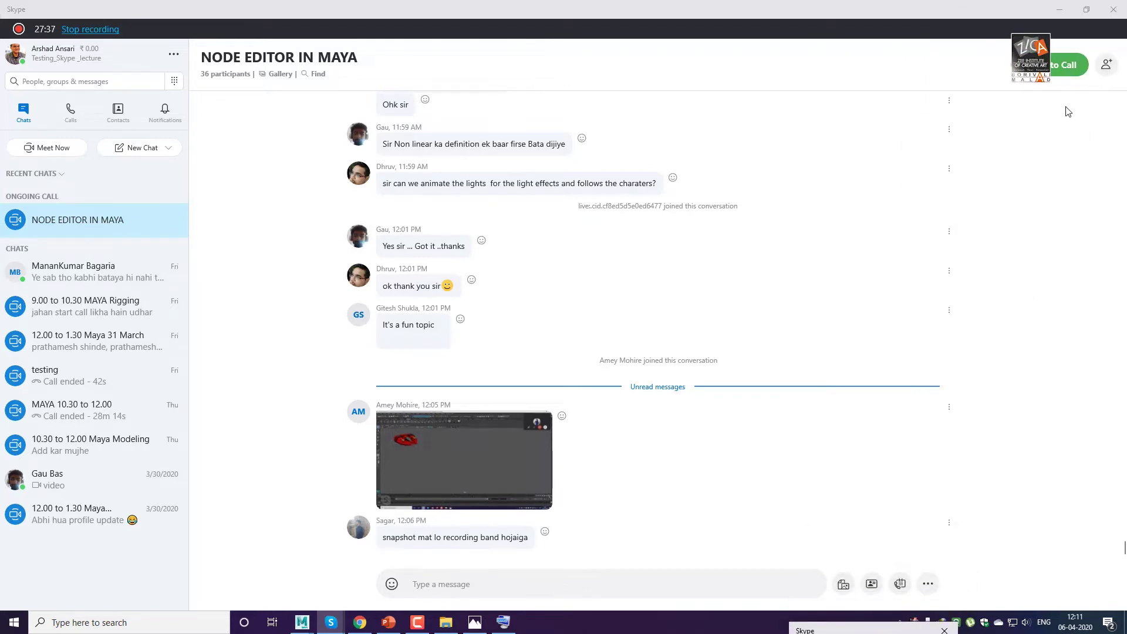
click(1063, 66)
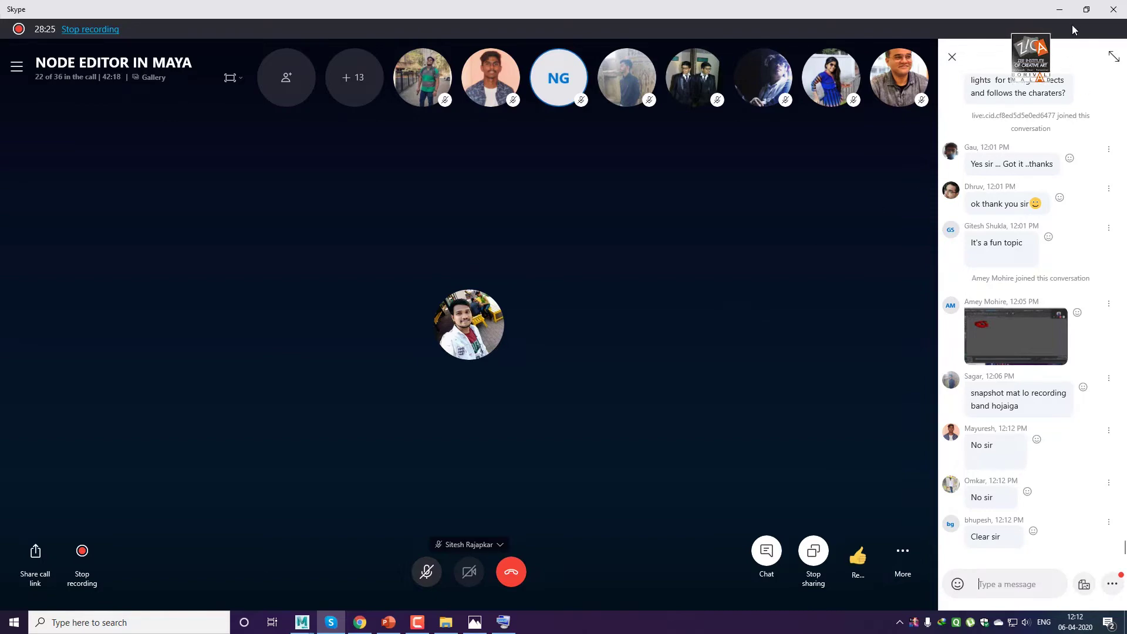
Switch back to Maya and move the floating Skype call window out of the way.
key(alt+Tab)
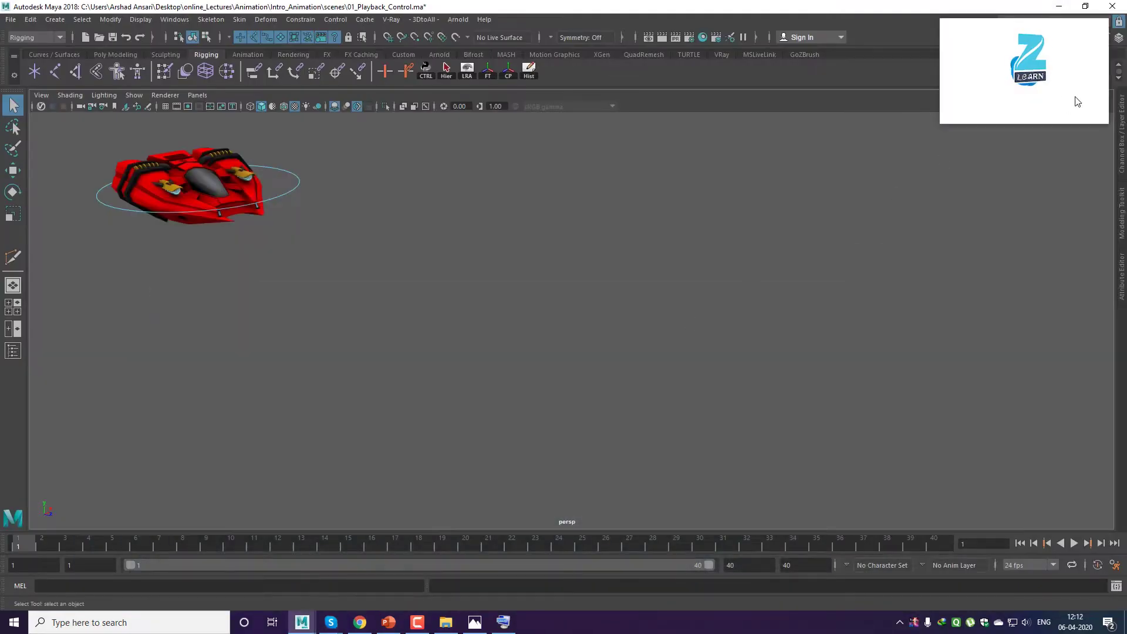
drag(1022, 25, 794, 633)
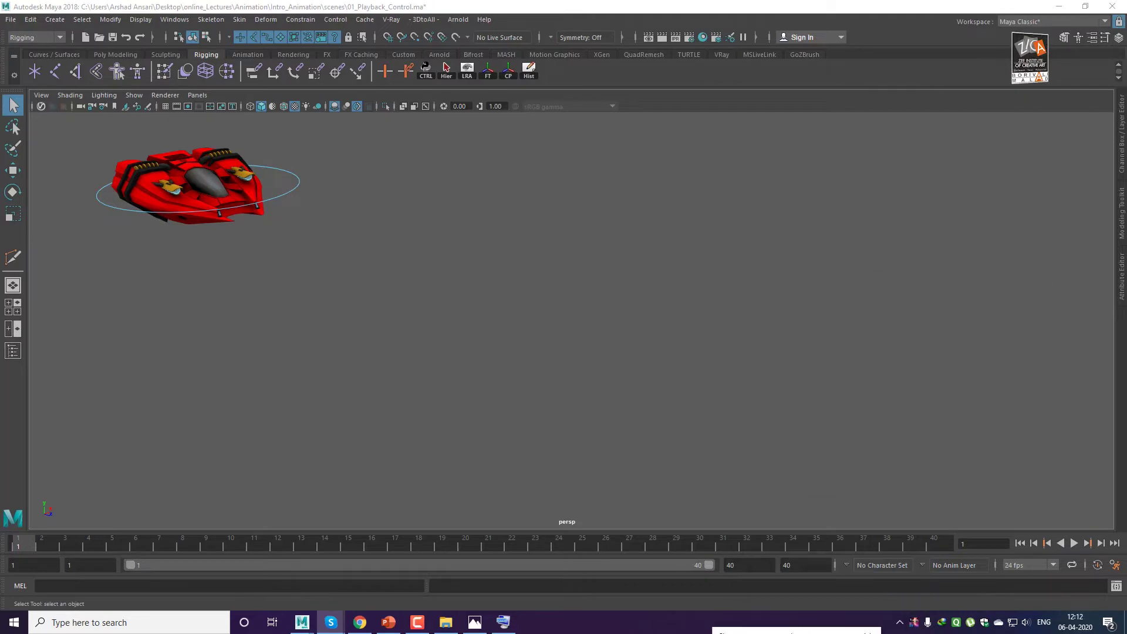
click(464, 306)
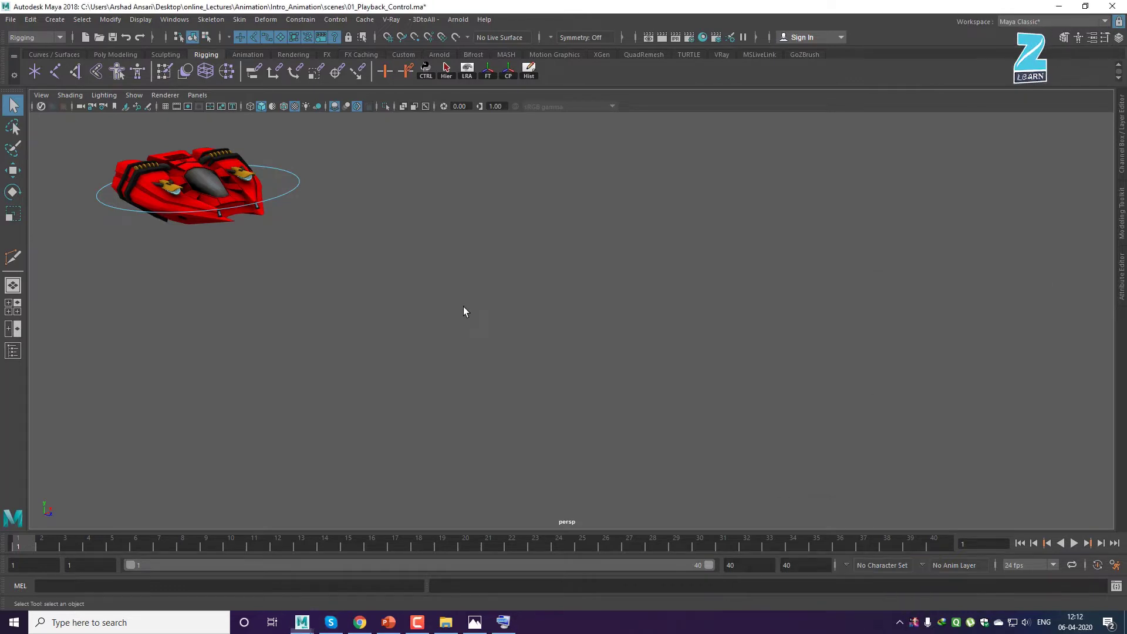
Select the spacecraft's control curve, magnify the current time field to 300% with Magnifier, and close Magnifier.
click(285, 178)
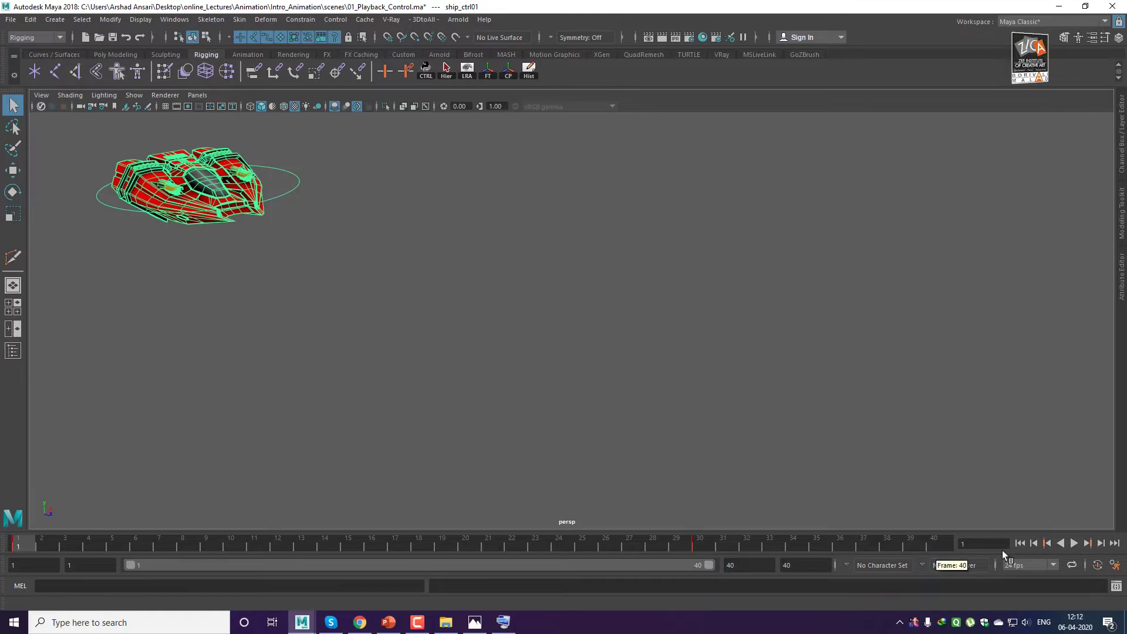
key(super+plus)
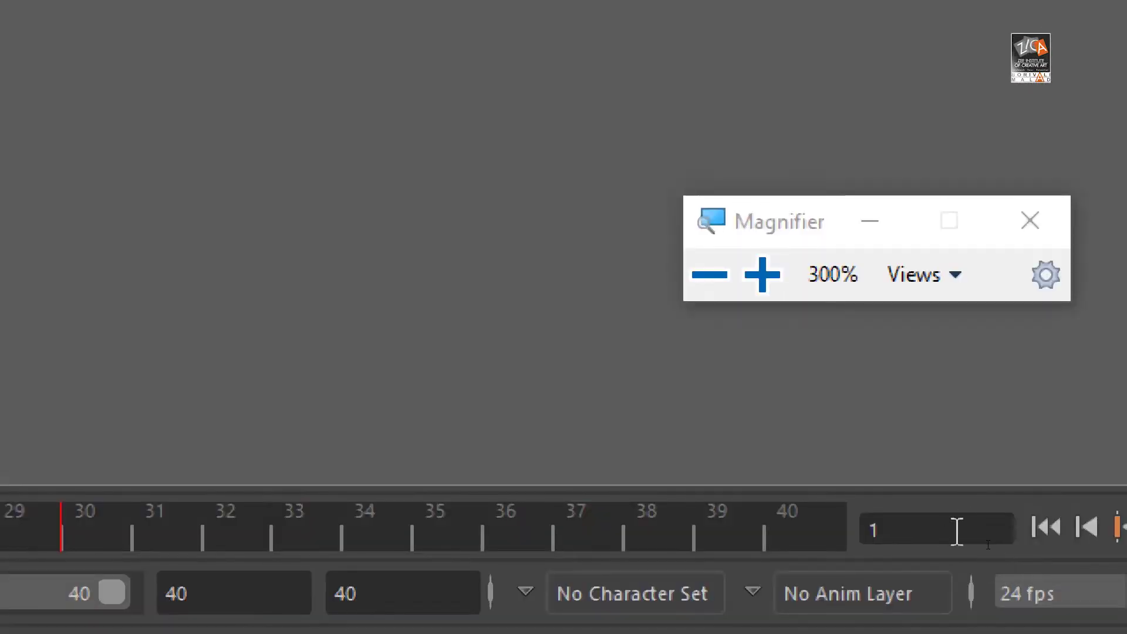
click(910, 535)
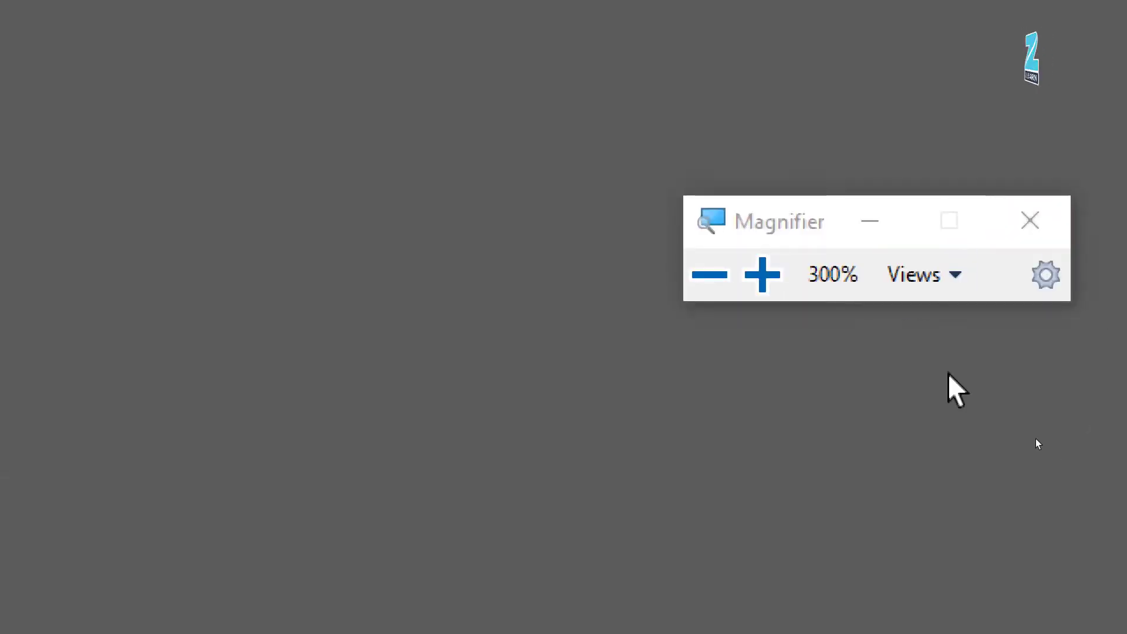
click(1030, 221)
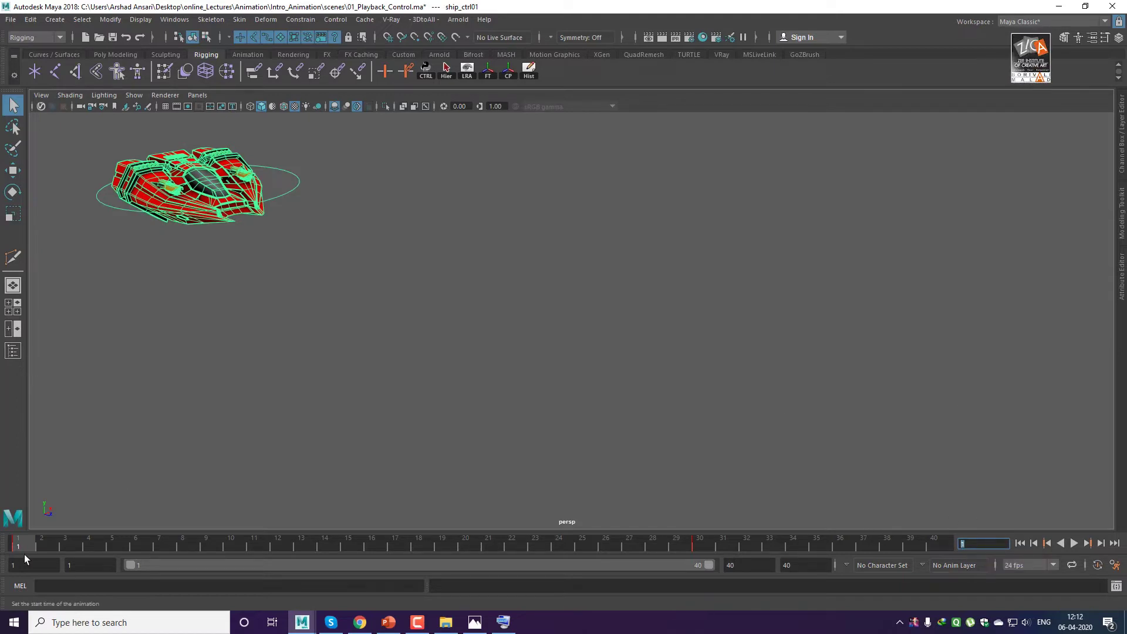
Enter 5, 25 and 35 in turn as the current time to jump the spacecraft animation to those frames.
mouse_move(29, 547)
mouse_down()
mouse_move(194, 547)
mouse_move(45, 547)
mouse_up()
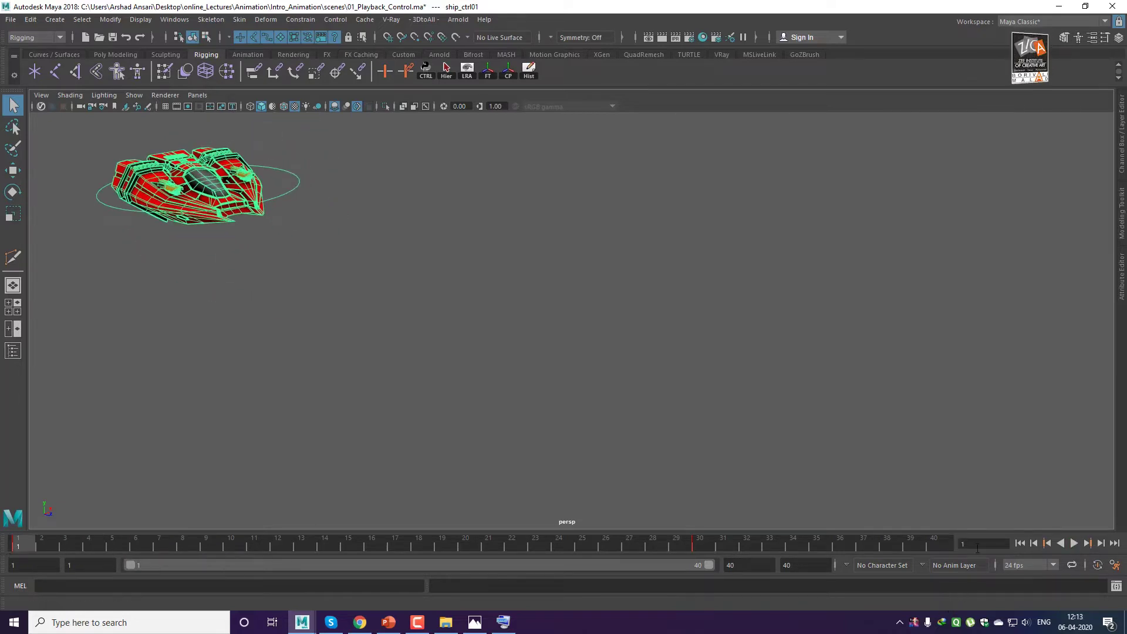
drag(979, 544, 907, 540)
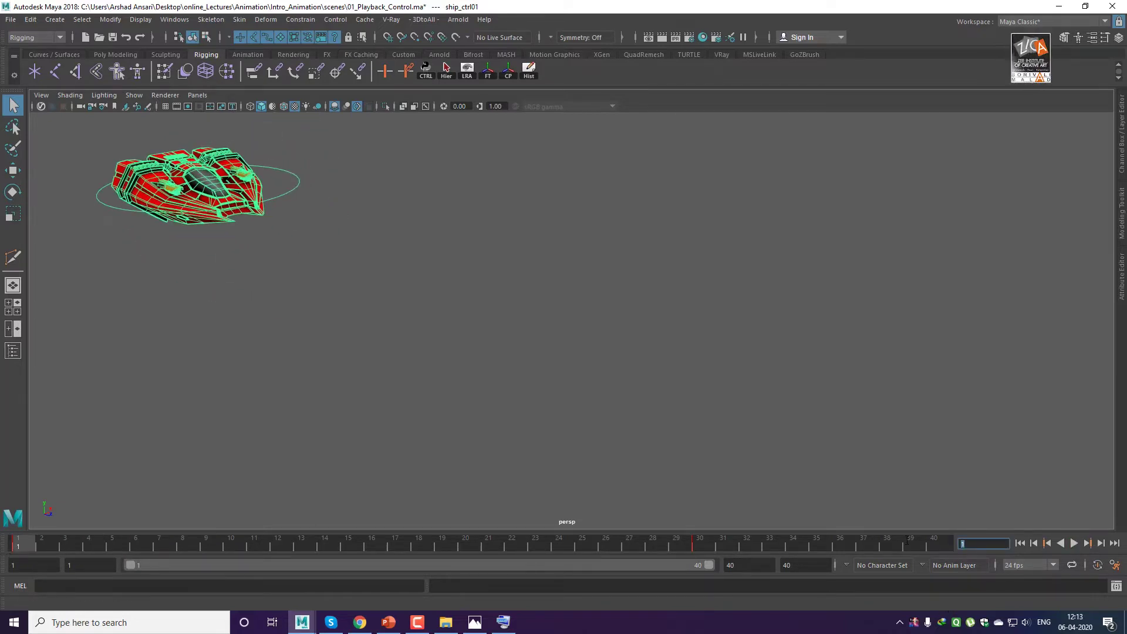
text(5)
key(Return)
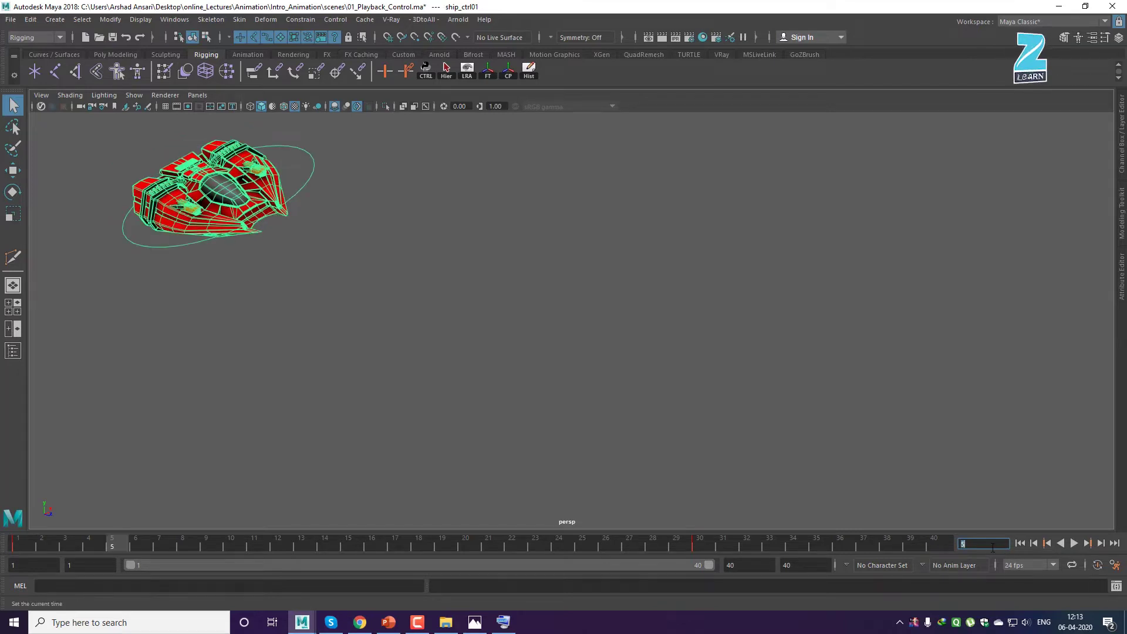
text(25)
key(Return)
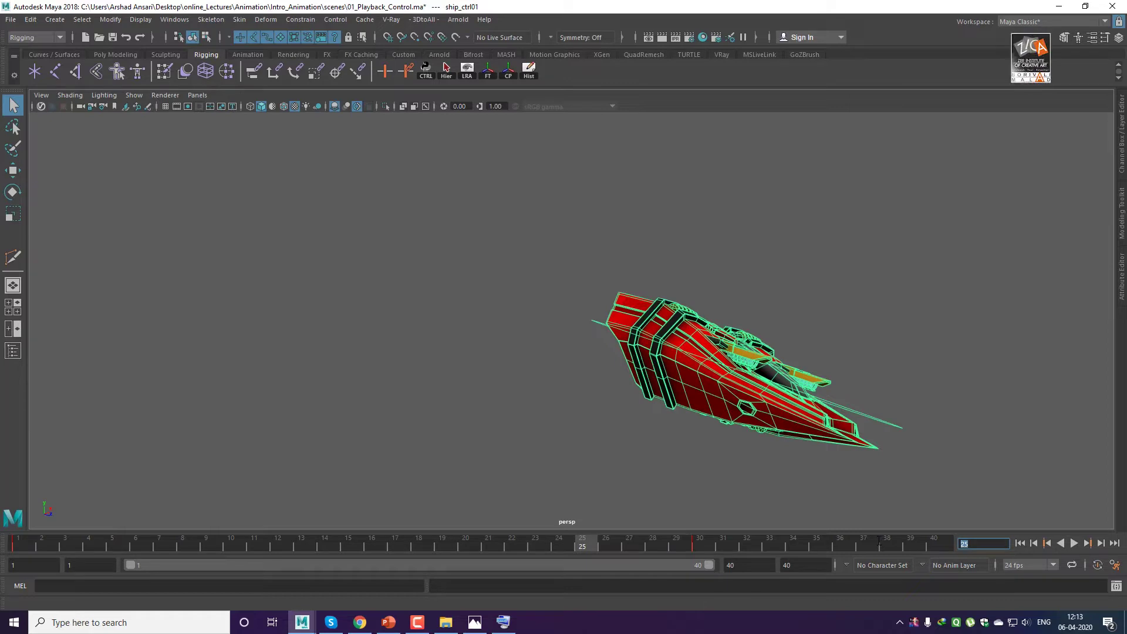
text(35)
key(Return)
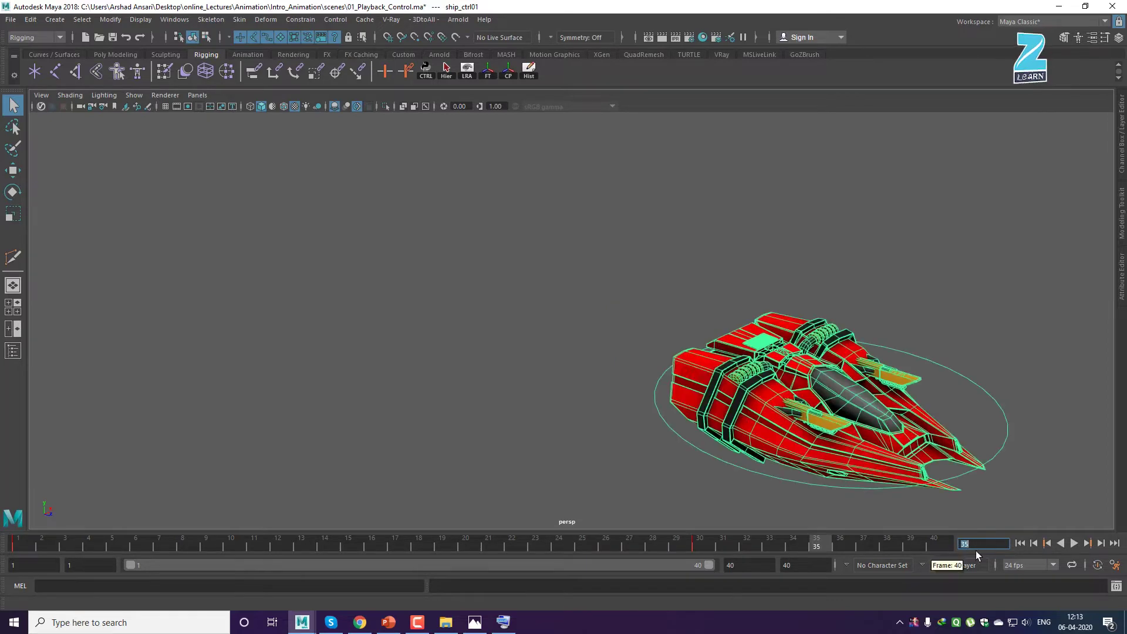
Set the current time to frame 150, beyond the playback range, and compare it with the playback and animation end times.
text(150)
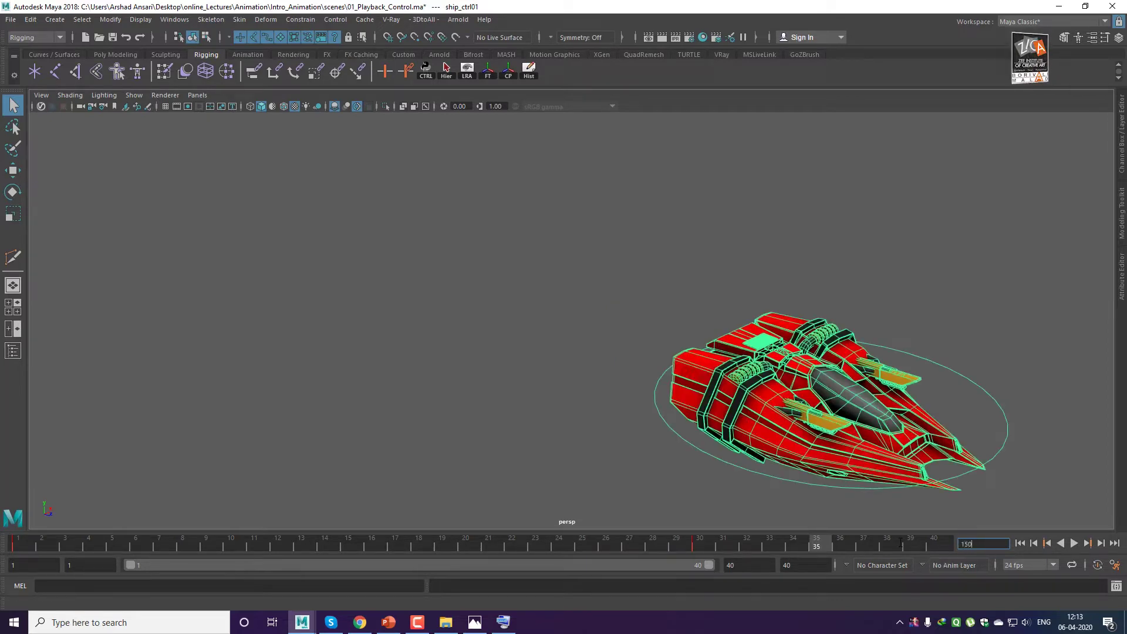
key(Return)
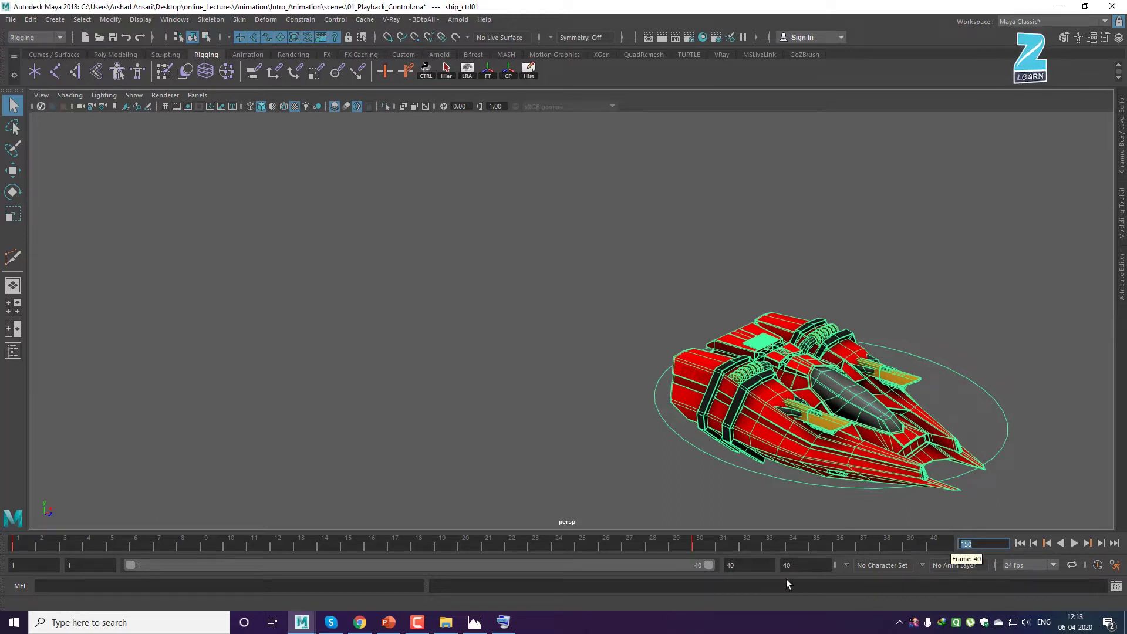
double_click(747, 568)
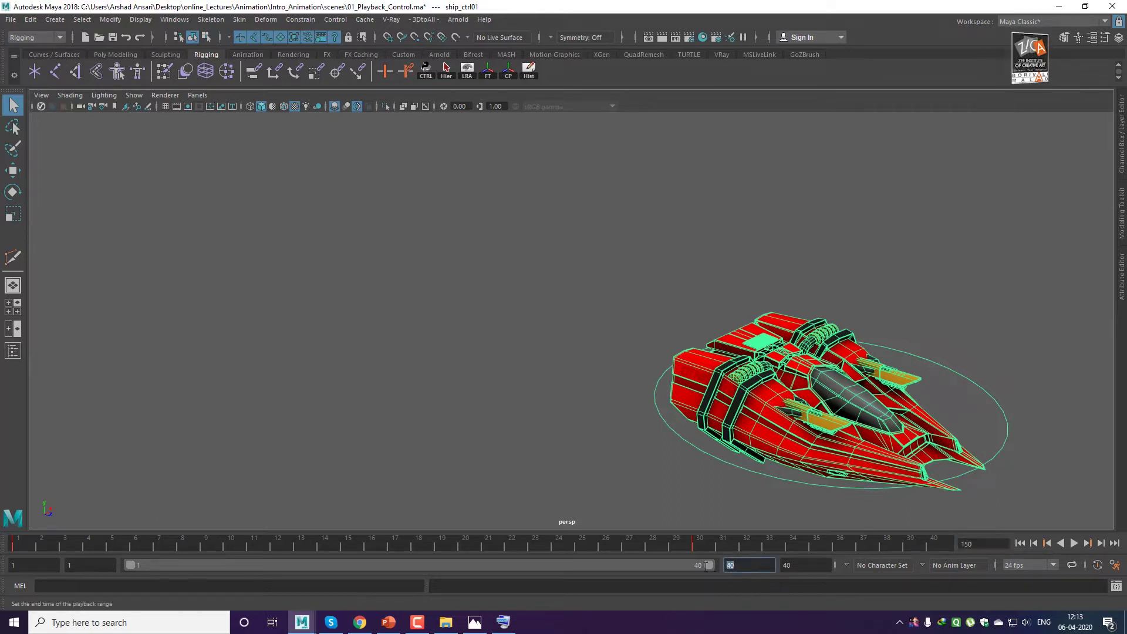
double_click(803, 567)
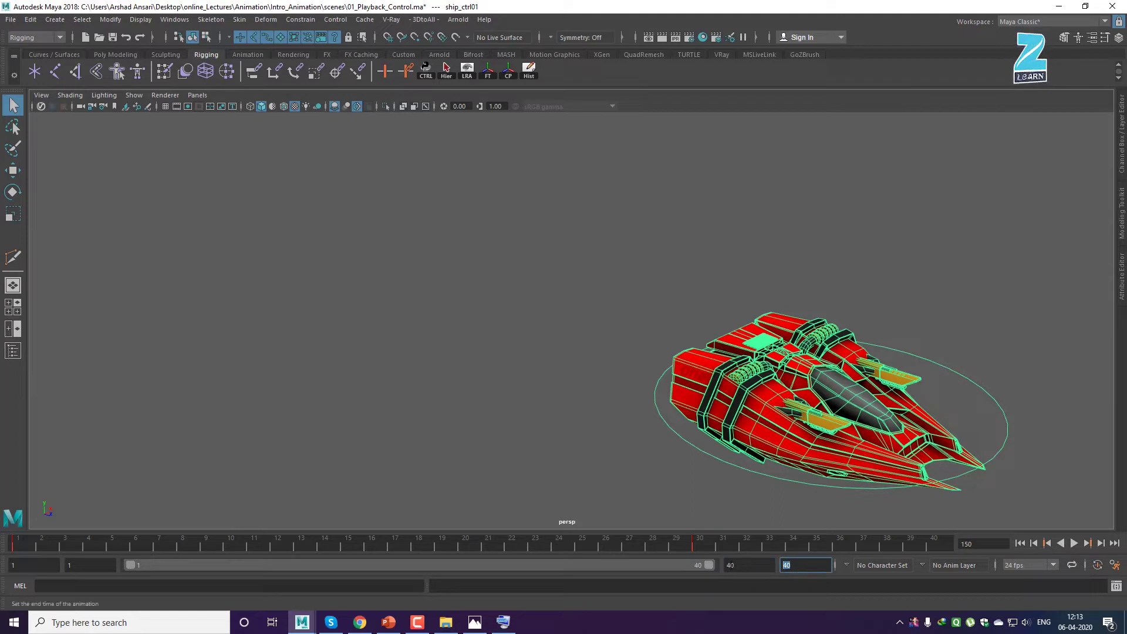
double_click(966, 544)
double_click(748, 568)
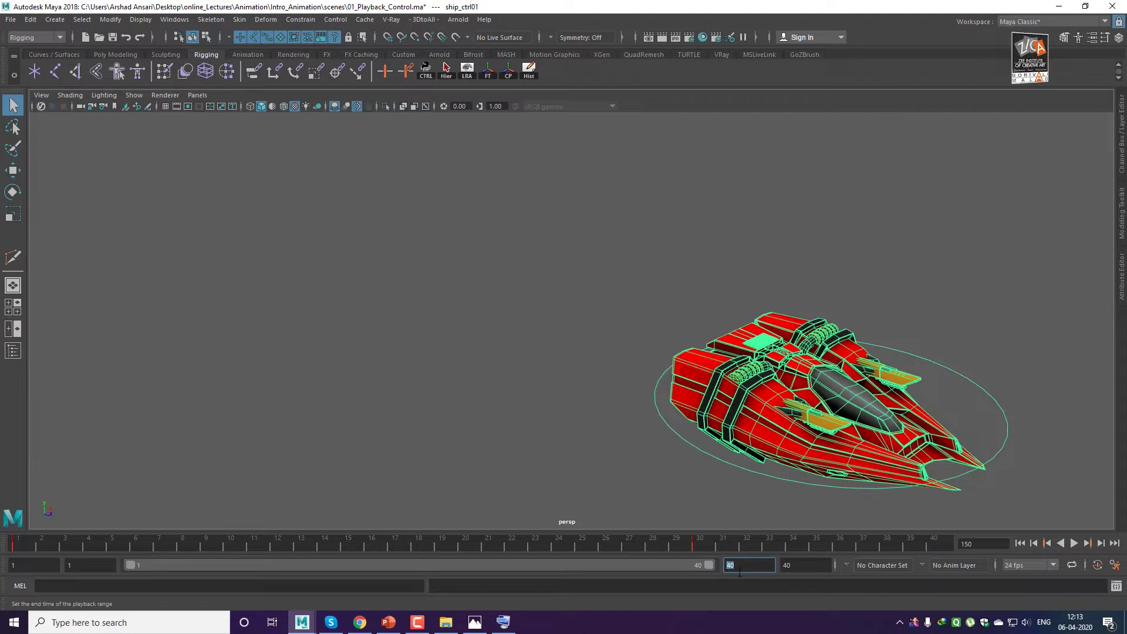
Enter 20 and 15 in turn as the current time to return the spacecraft animation within its playback range.
double_click(981, 543)
text(20)
key(Return)
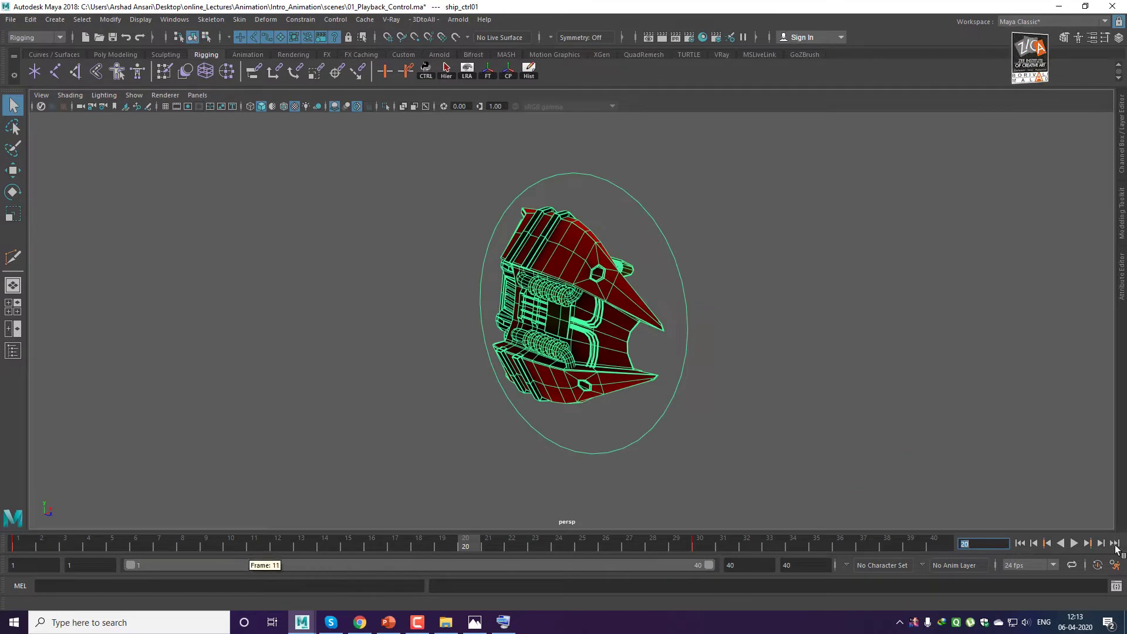
text(15)
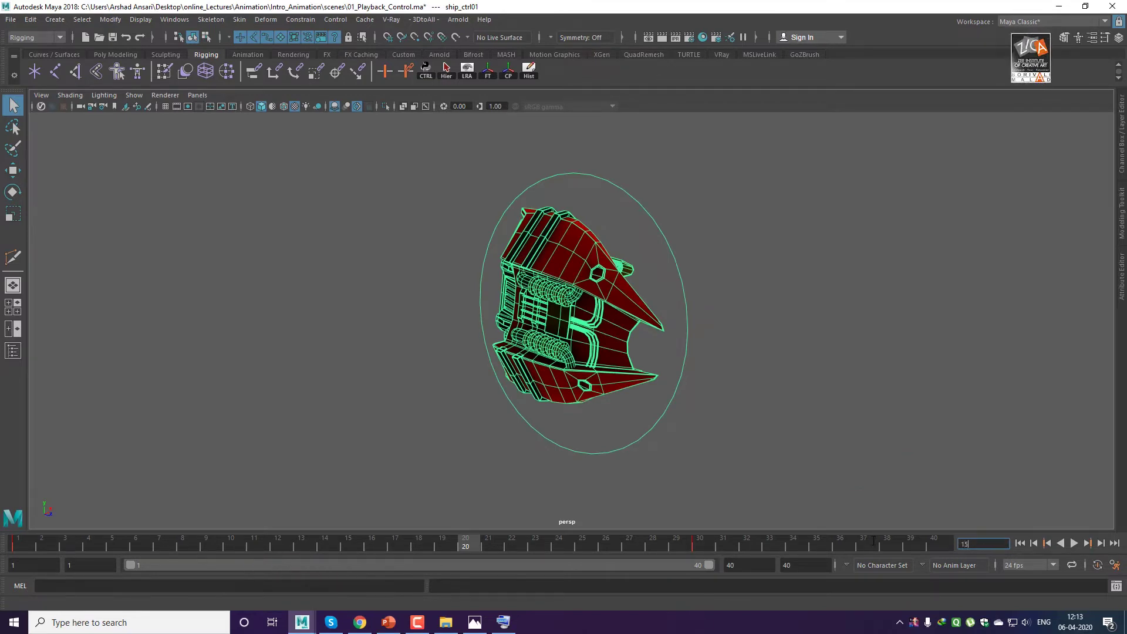
key(Return)
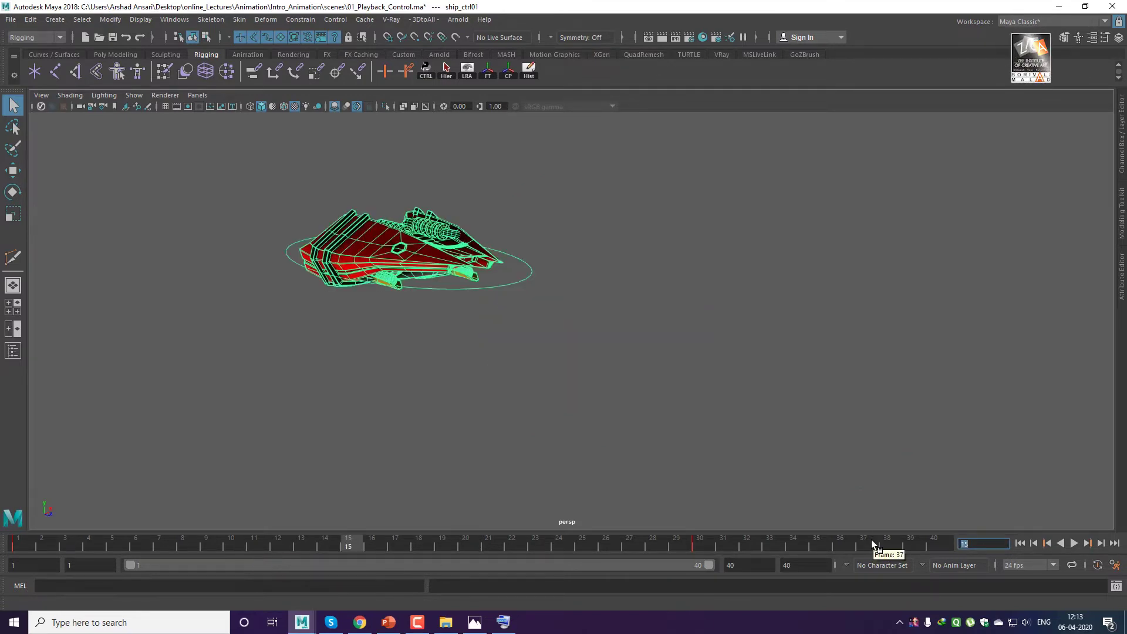
Jump back and forth between frames directly on the time slider, including 7, 19, 25, 3 and 16, ending on frame 28.
click(155, 545)
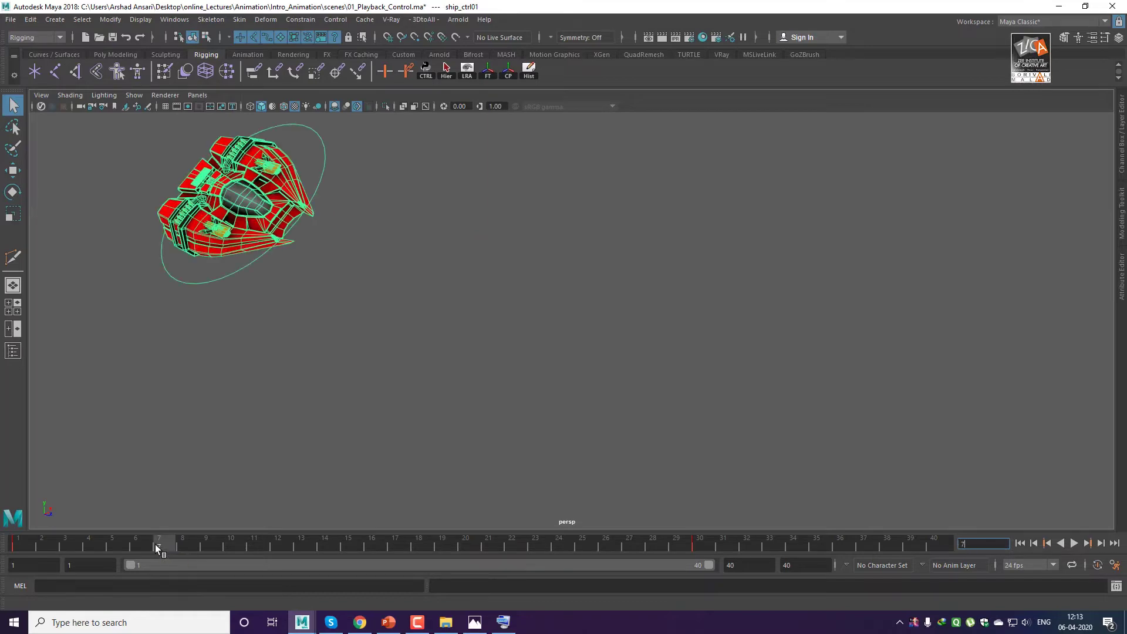
click(273, 544)
click(440, 546)
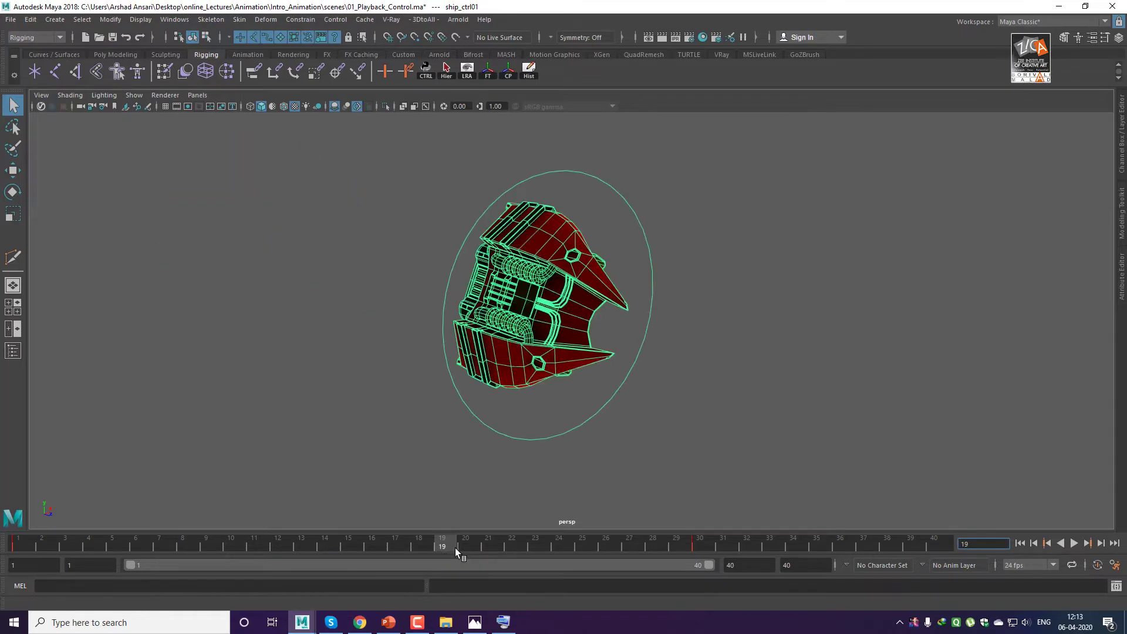
click(580, 544)
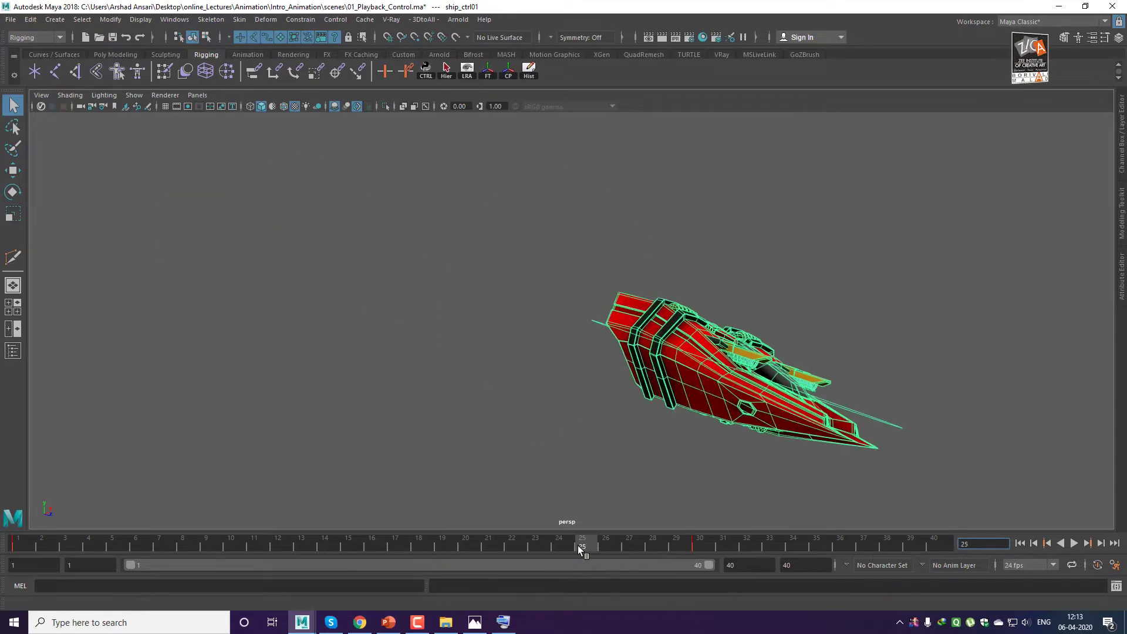
click(134, 545)
click(65, 545)
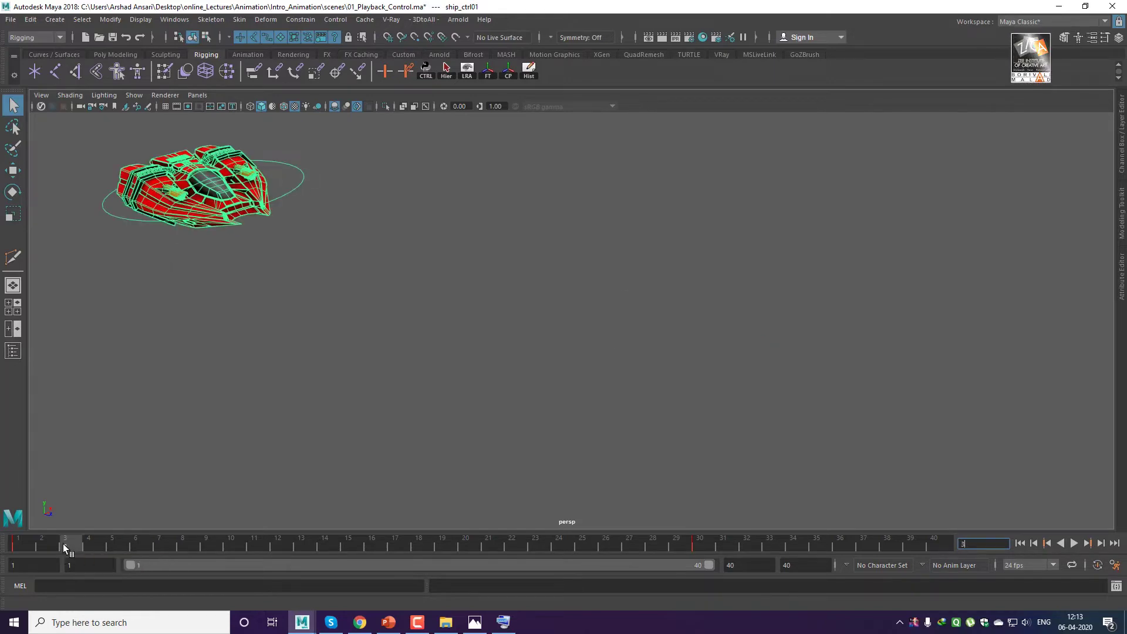
click(229, 545)
click(382, 547)
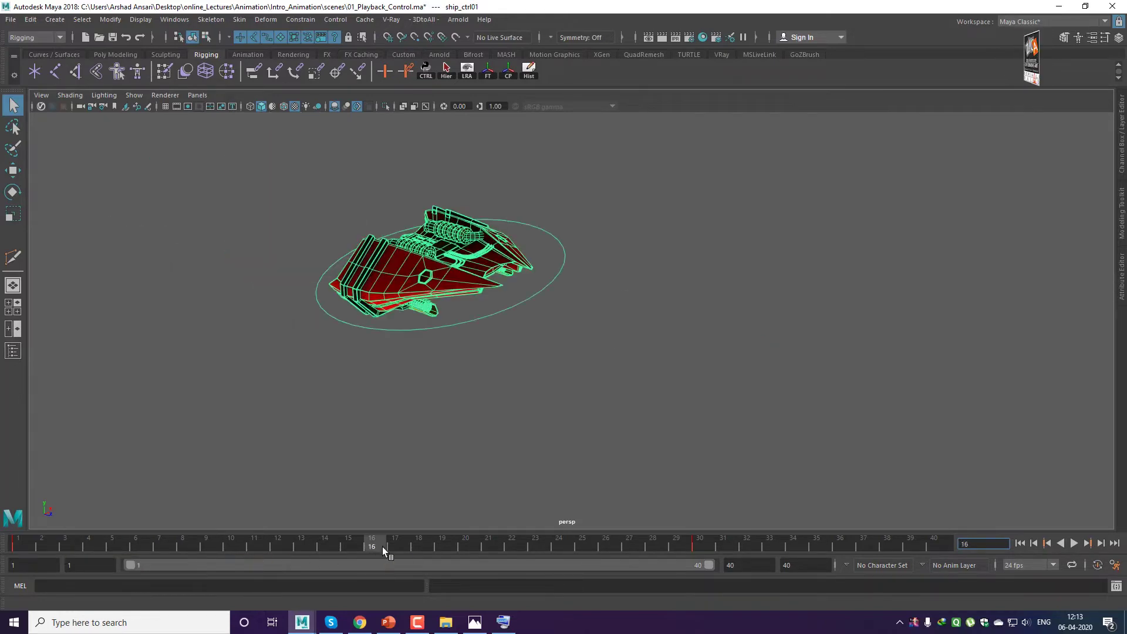
click(507, 547)
click(647, 545)
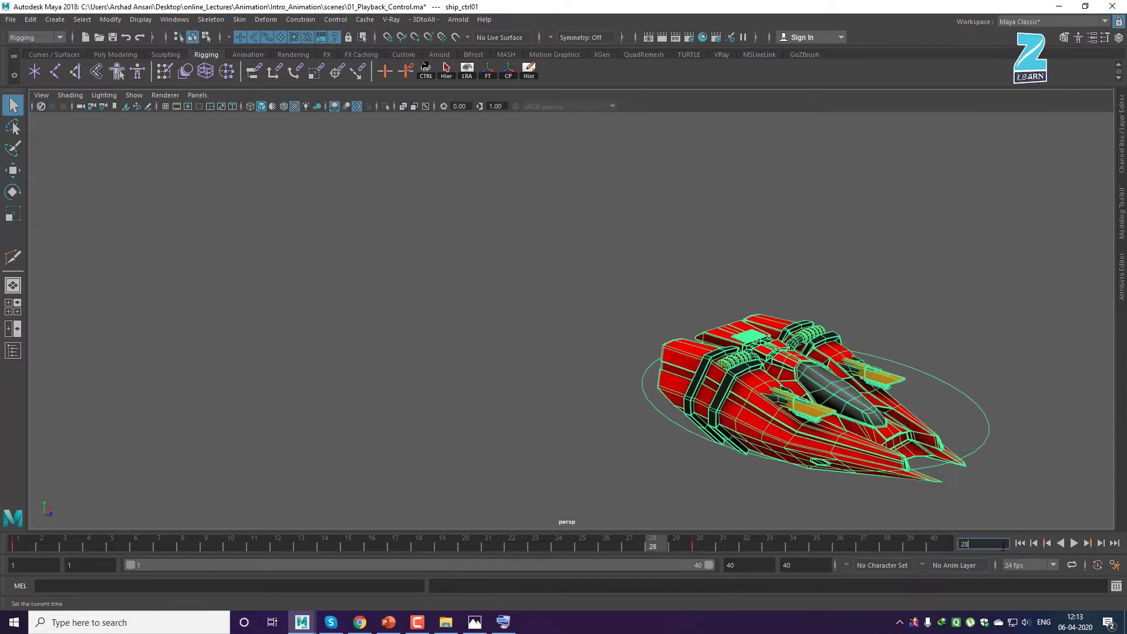
Enter 5, 10, 20 and 15 in turn as the current time to jump the spacecraft to those exact frames.
text(5)
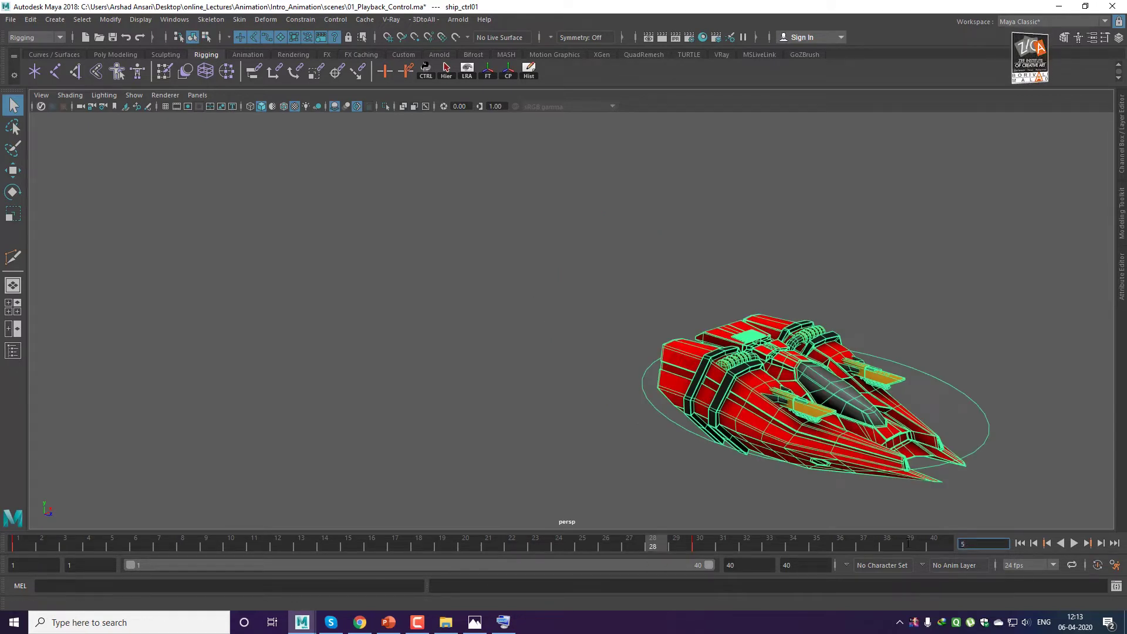
key(Return)
text(10)
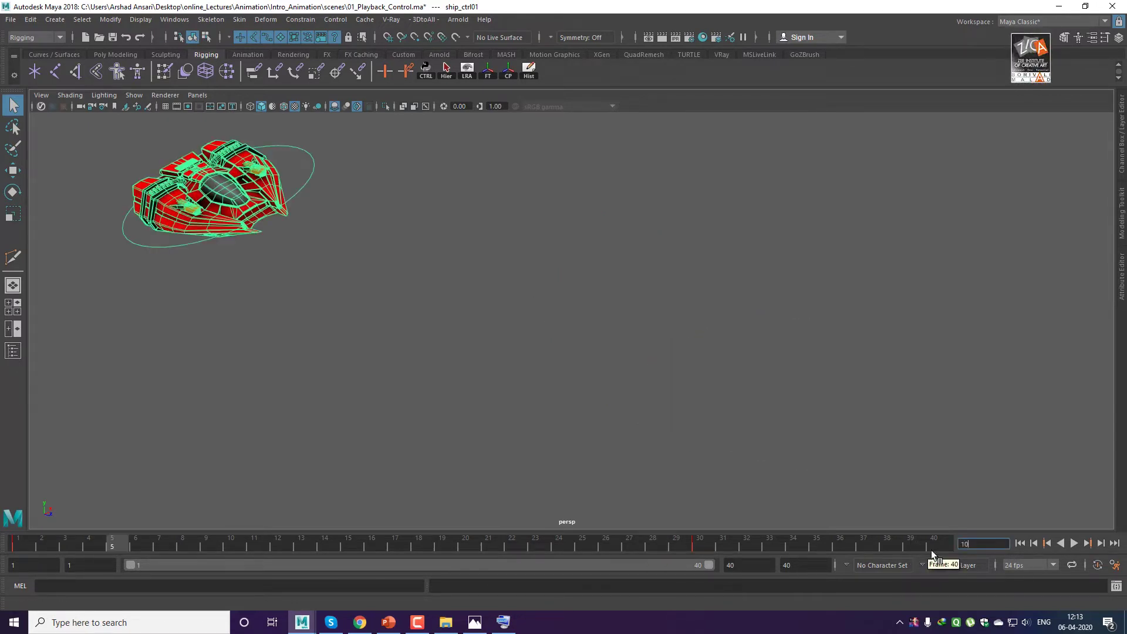
key(Return)
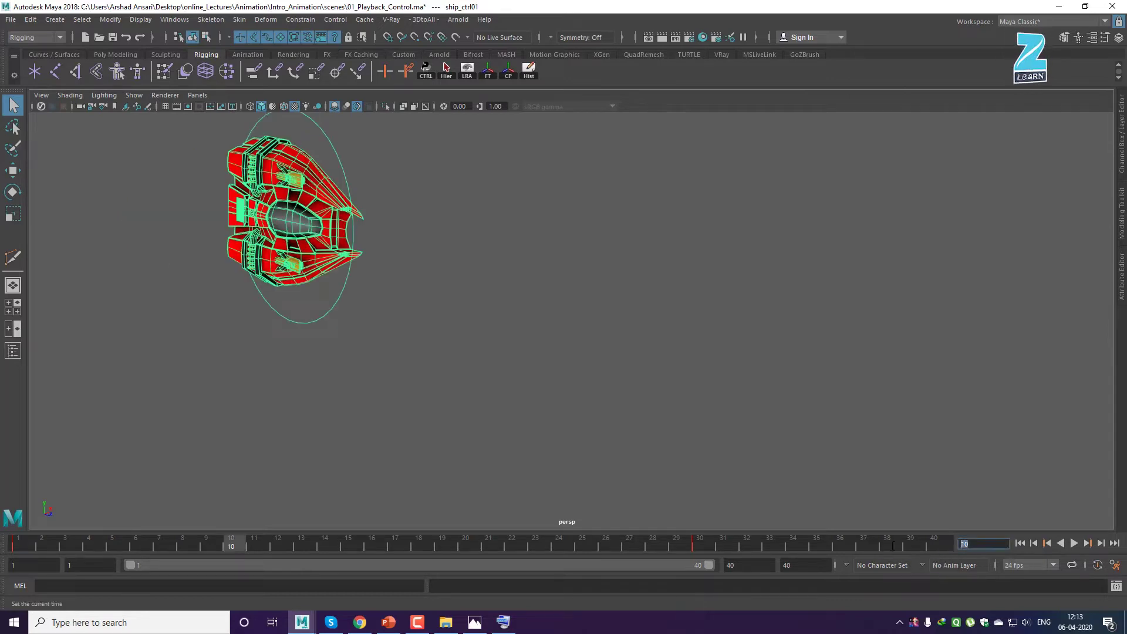
text(20)
key(Return)
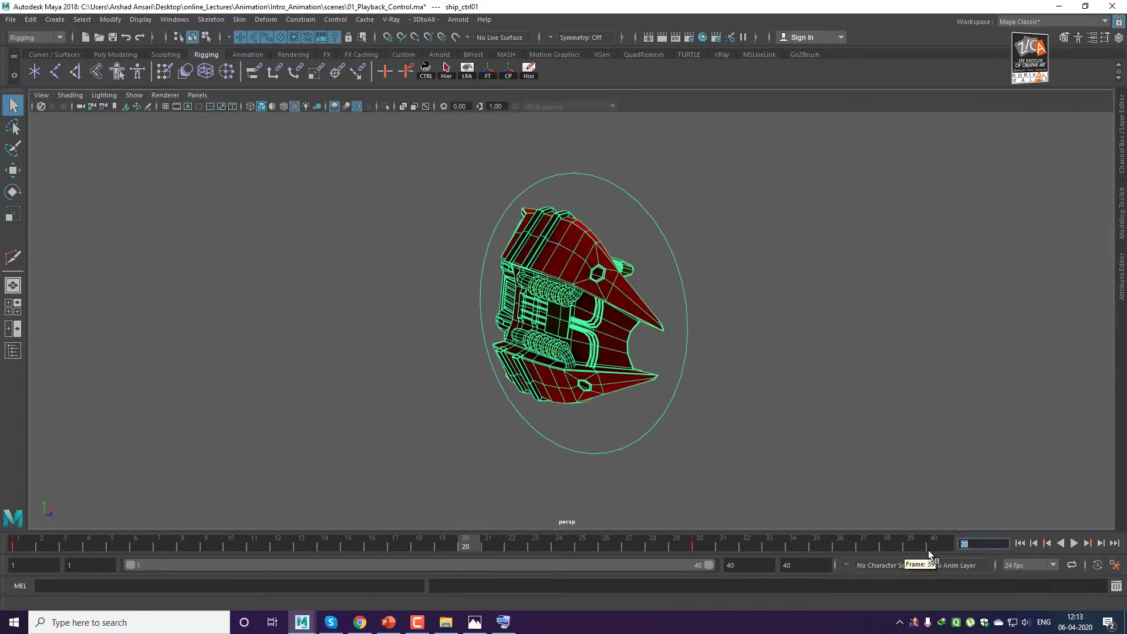
text(15)
key(Return)
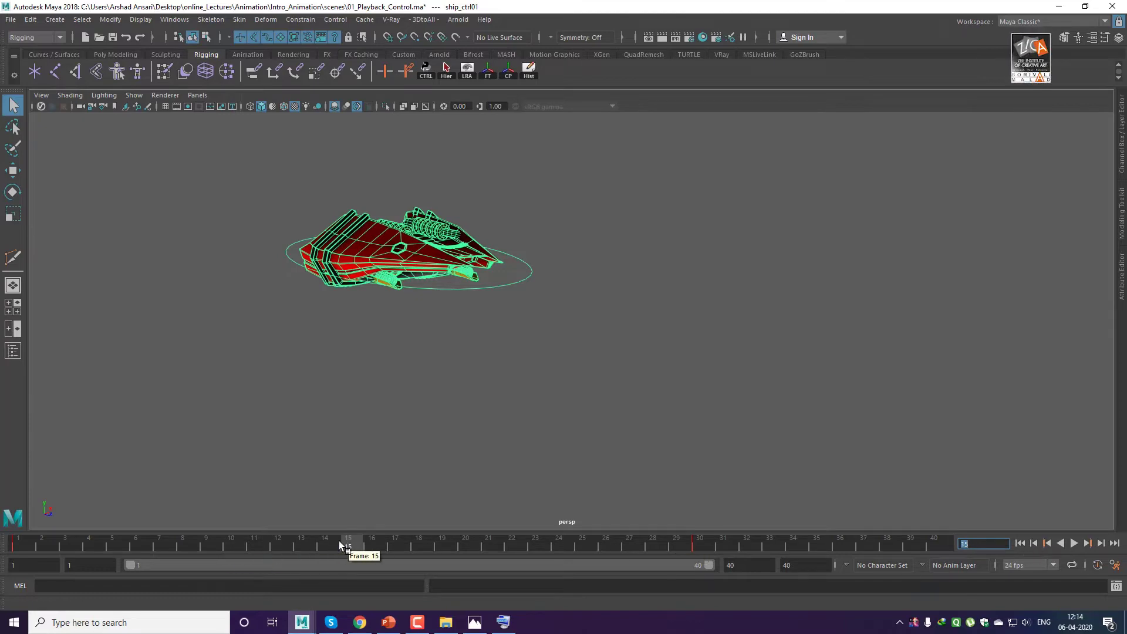
Play the animation, and return the timeline to frame 1 with the spacecraft's control curve deselected.
key(alt+v)
drag(60, 539, 21, 543)
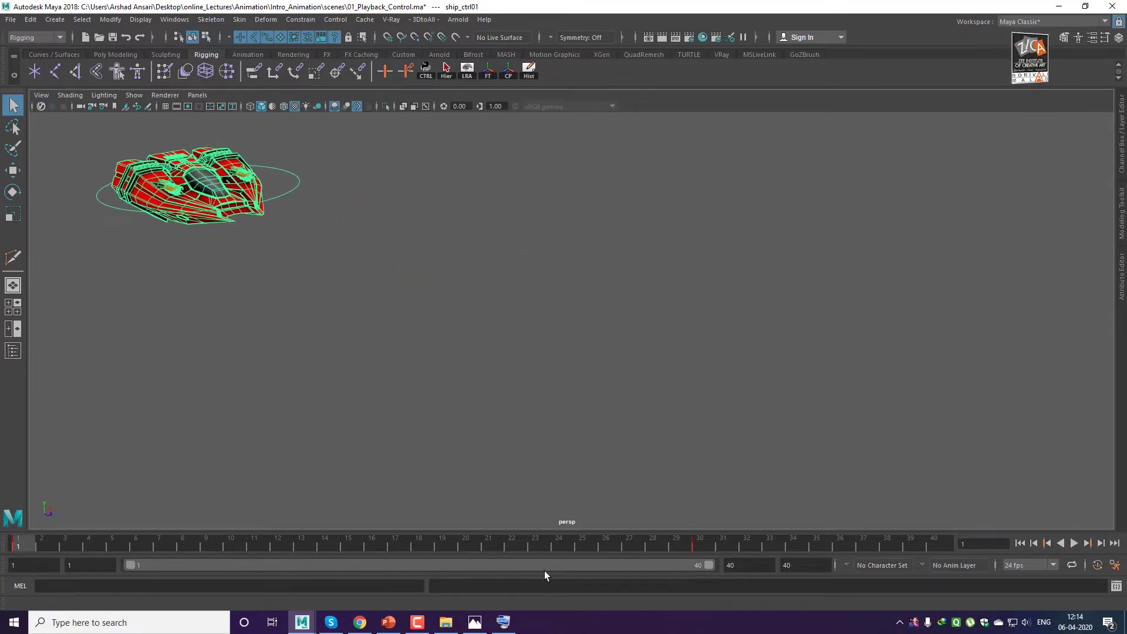
click(41, 565)
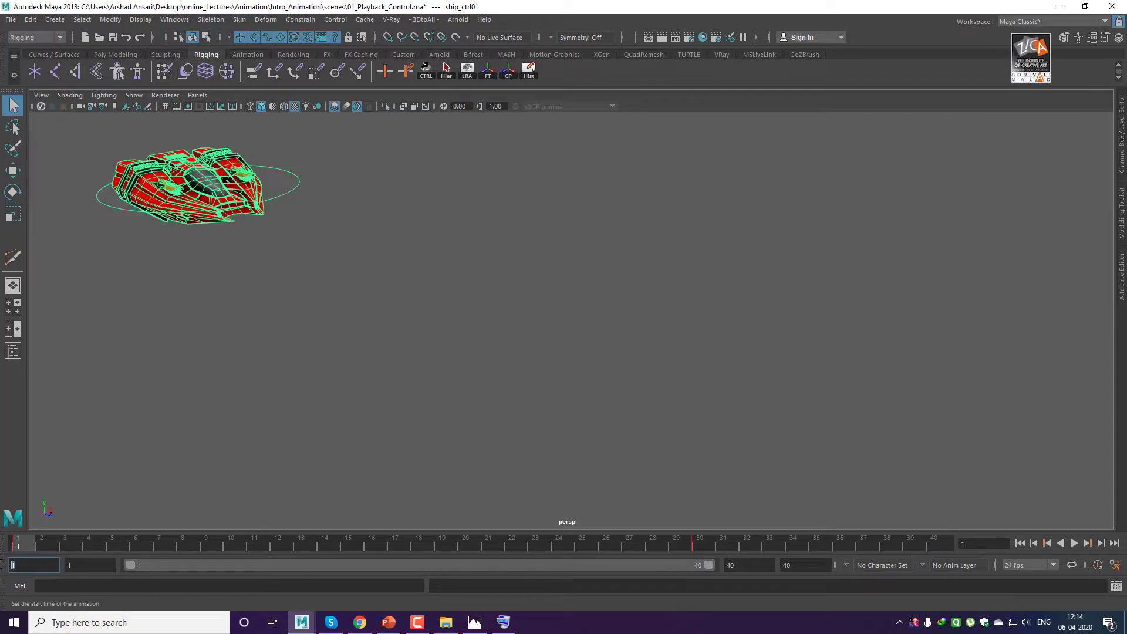
click(100, 471)
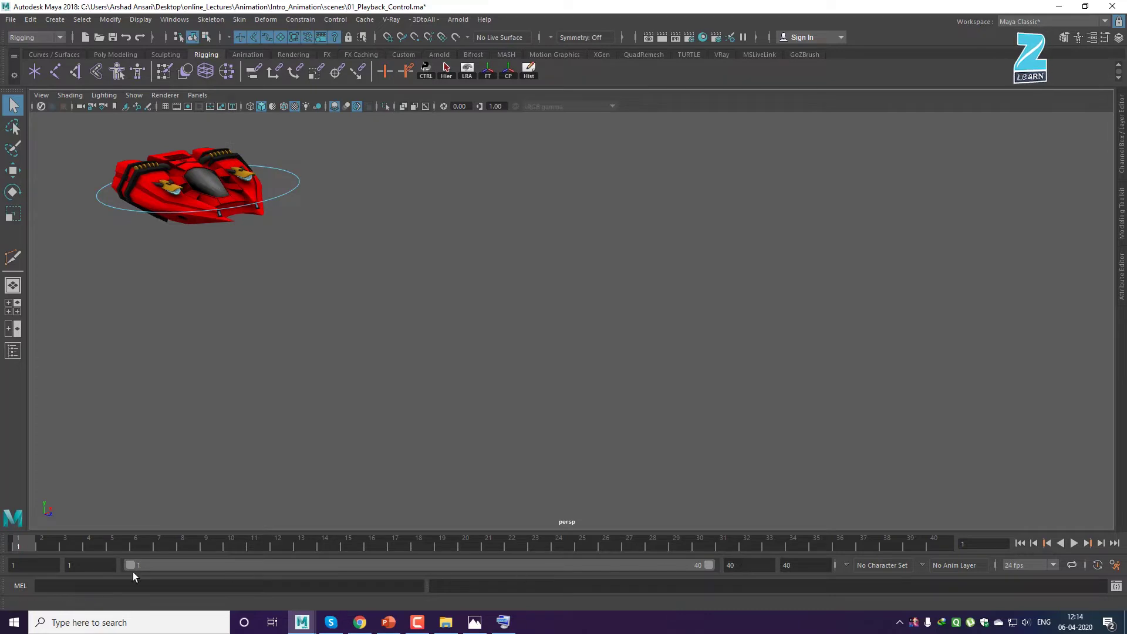
Set the animation end time to 5000 and move the current time to frame 40 on the time slider.
click(30, 566)
double_click(807, 565)
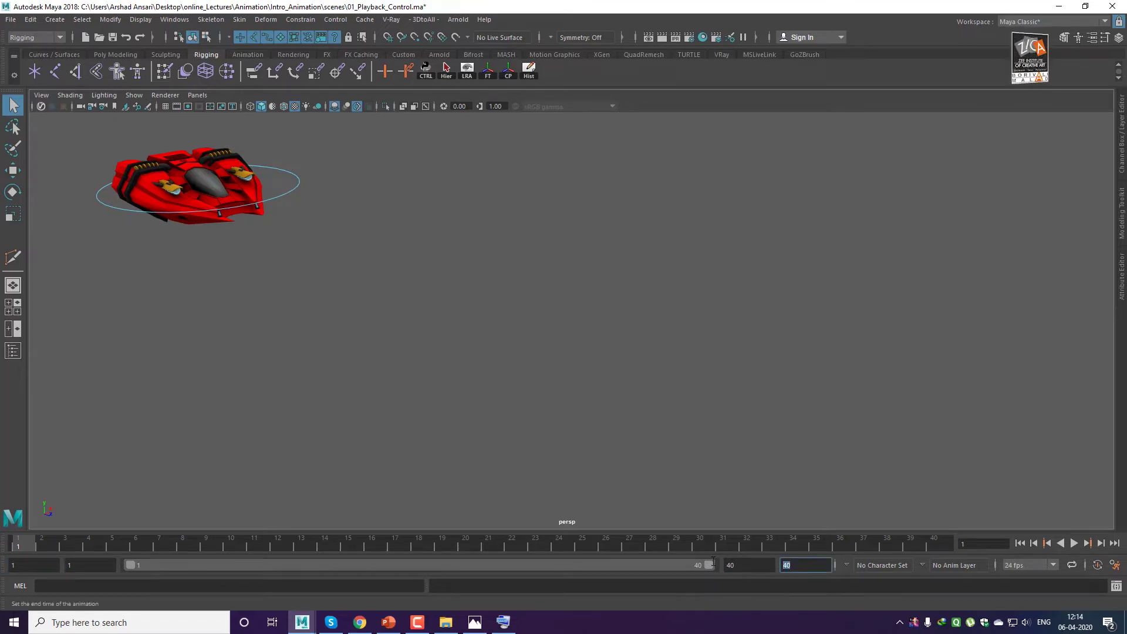
text(5000)
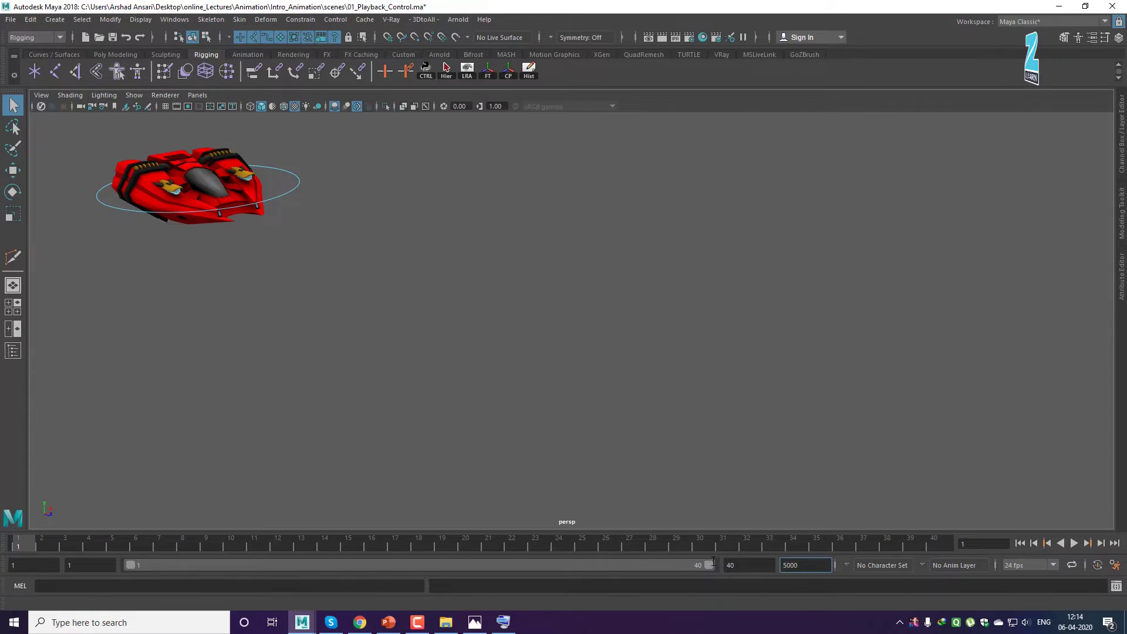
key(Return)
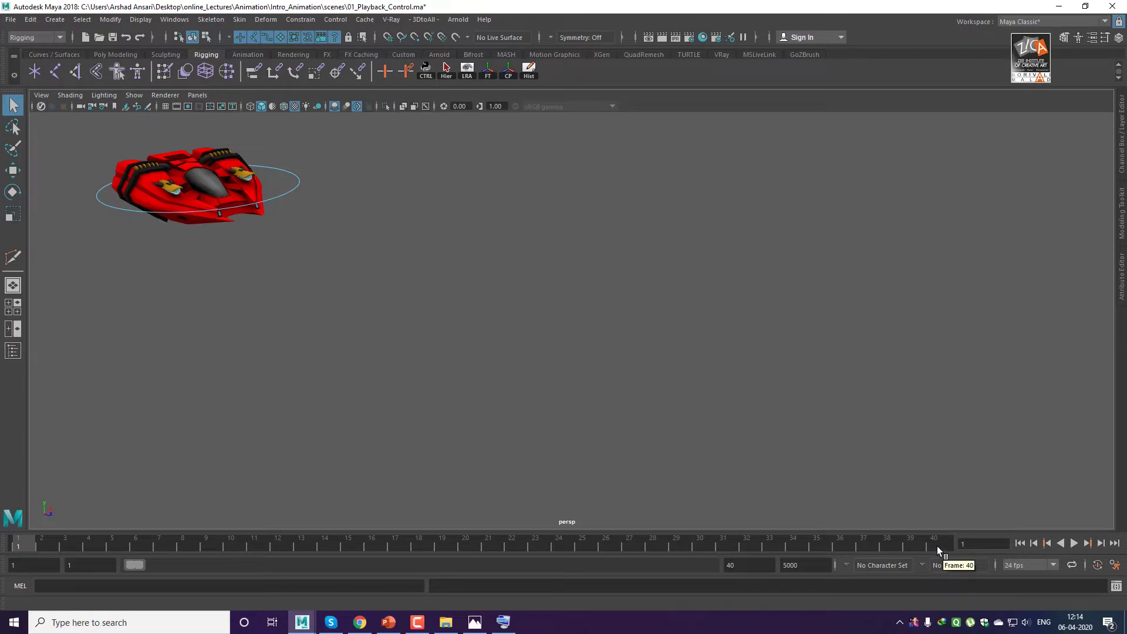
mouse_move(935, 547)
mouse_down()
mouse_move(88, 544)
mouse_move(953, 551)
mouse_up()
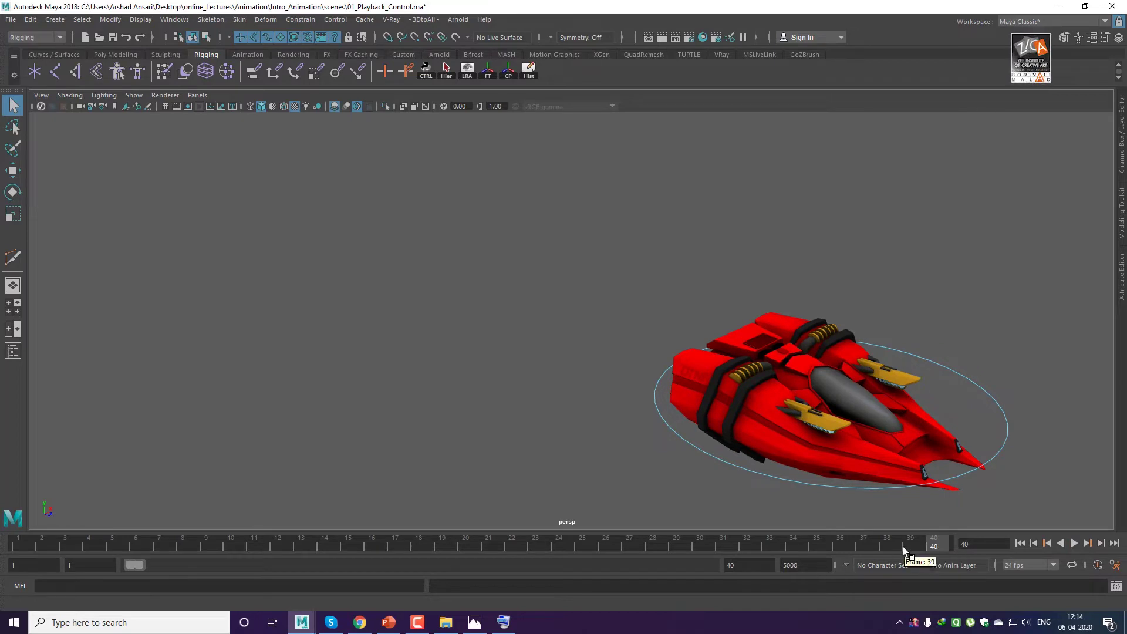
Review the range fields, set the playback end time to 5000, and dismiss the Skype notification.
double_click(809, 569)
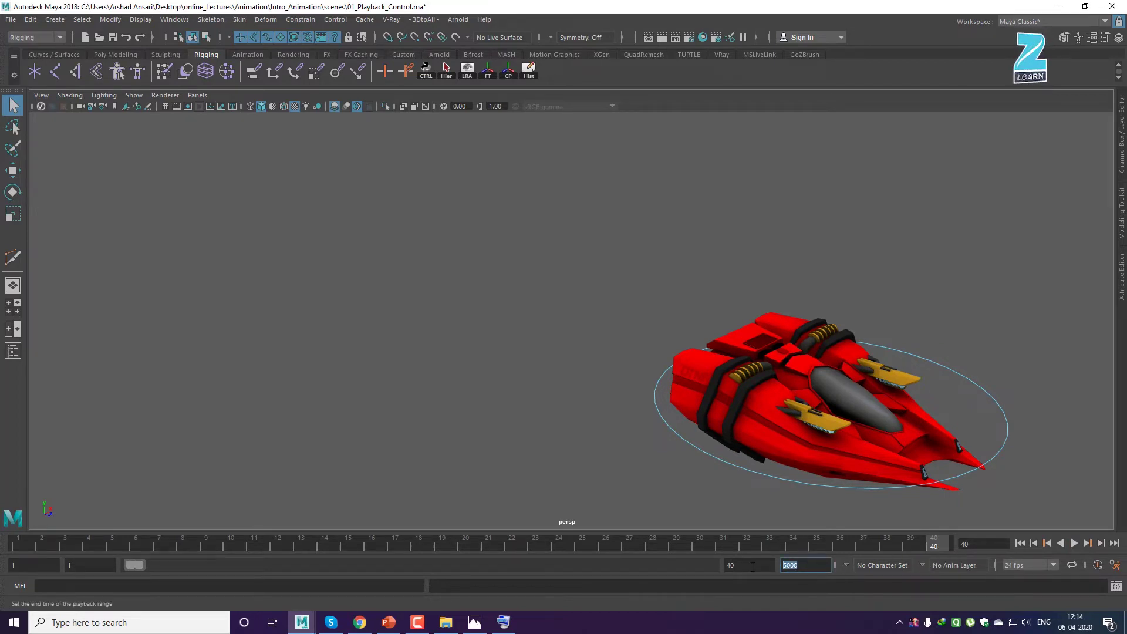
double_click(753, 567)
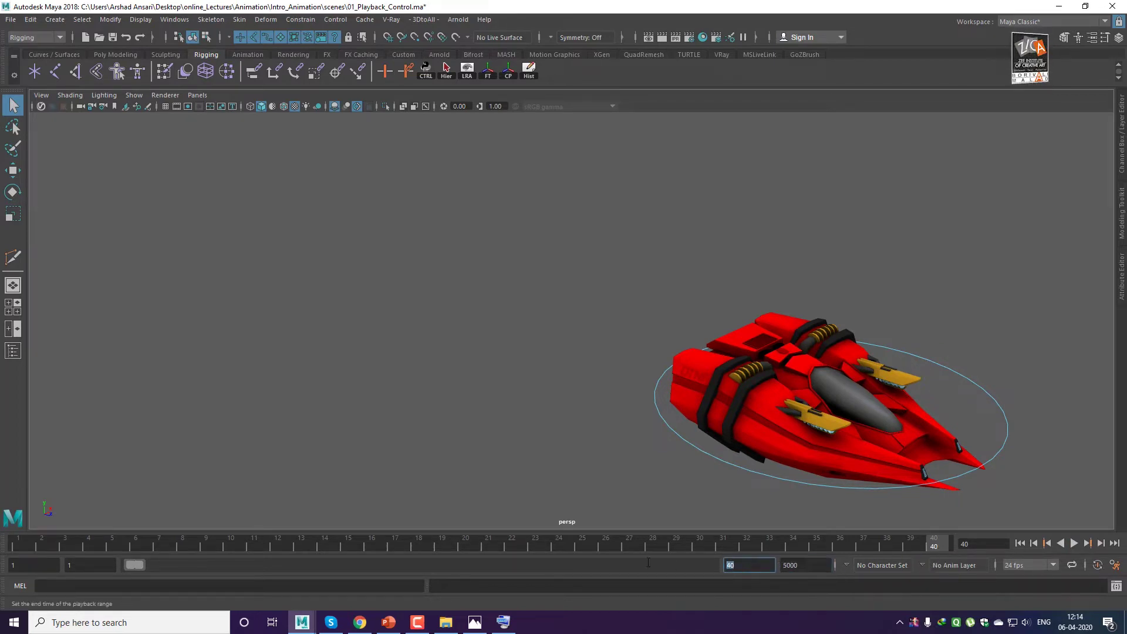
double_click(100, 567)
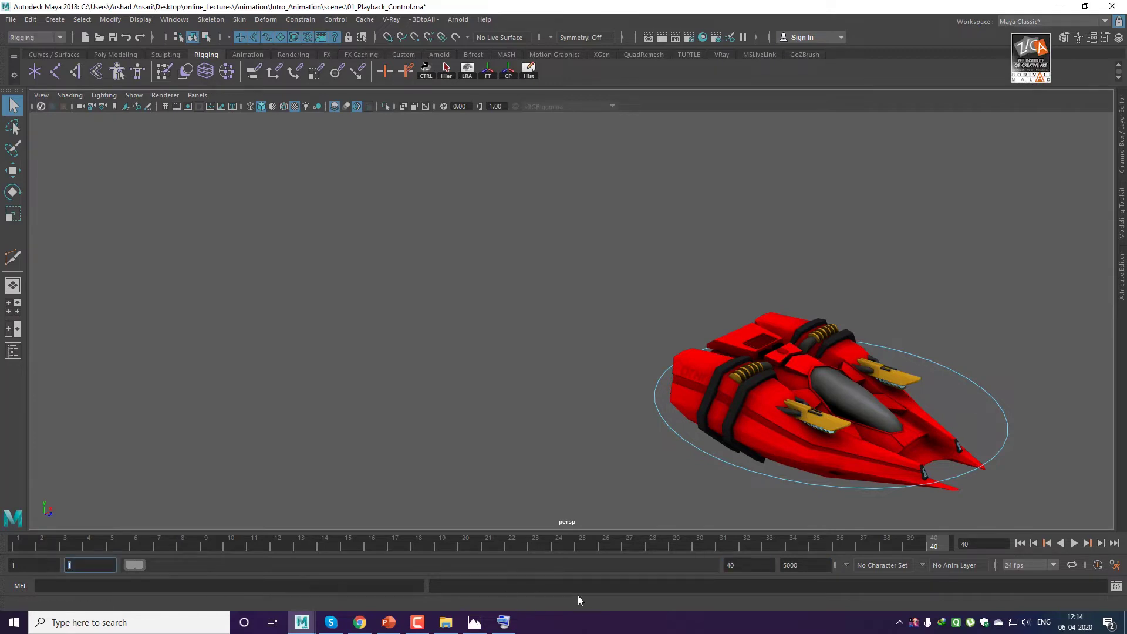
key(Tab)
key(shift+Tab)
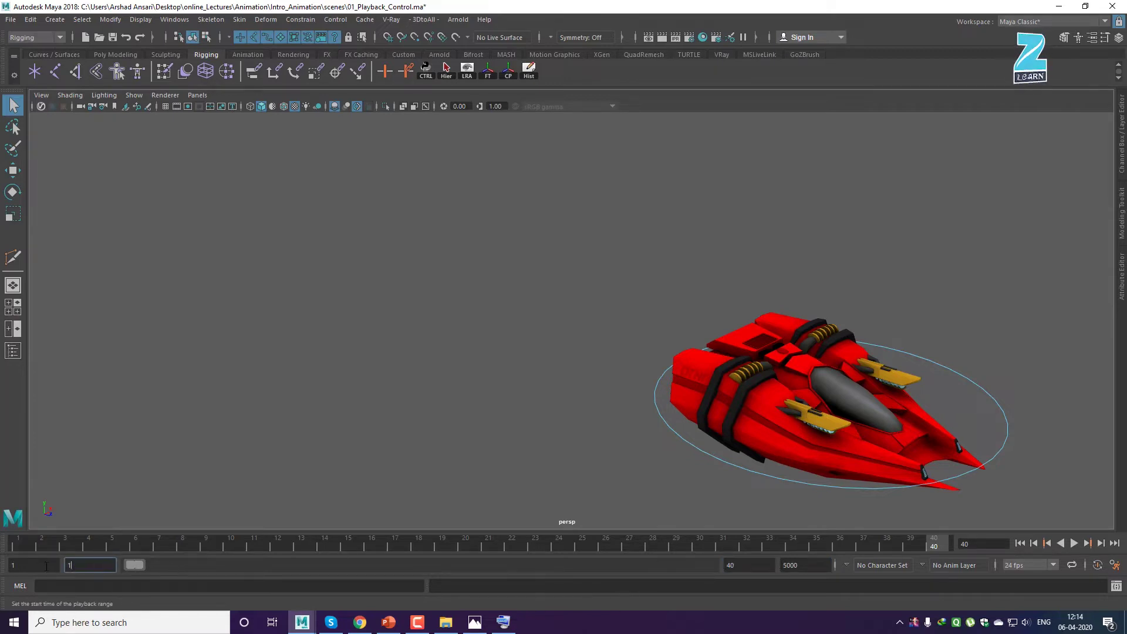
key(Tab)
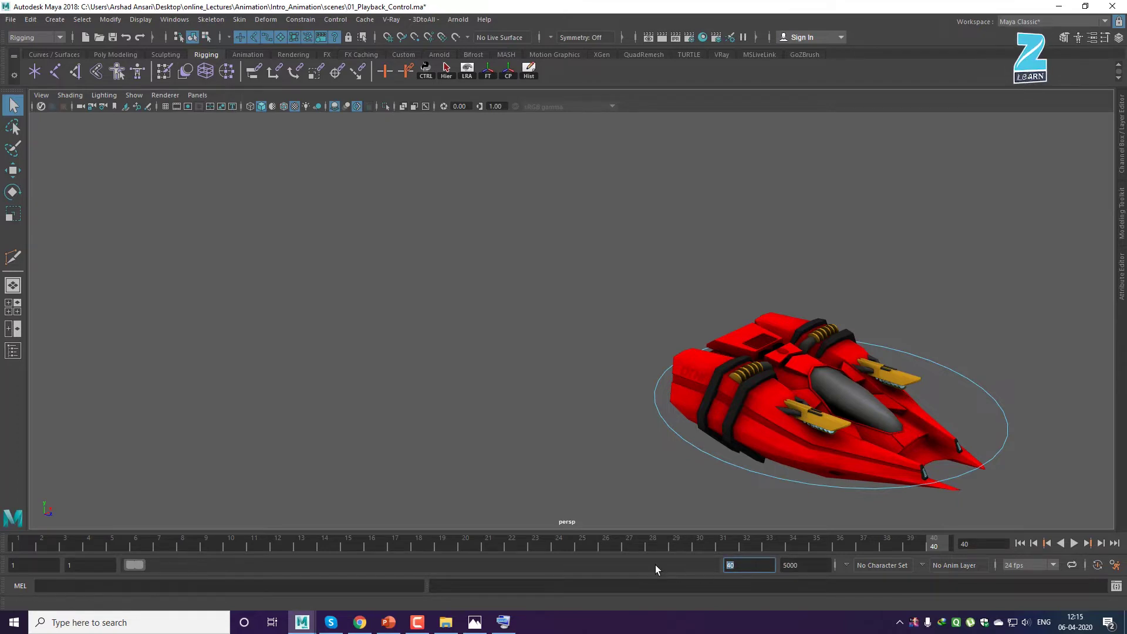
text(500)
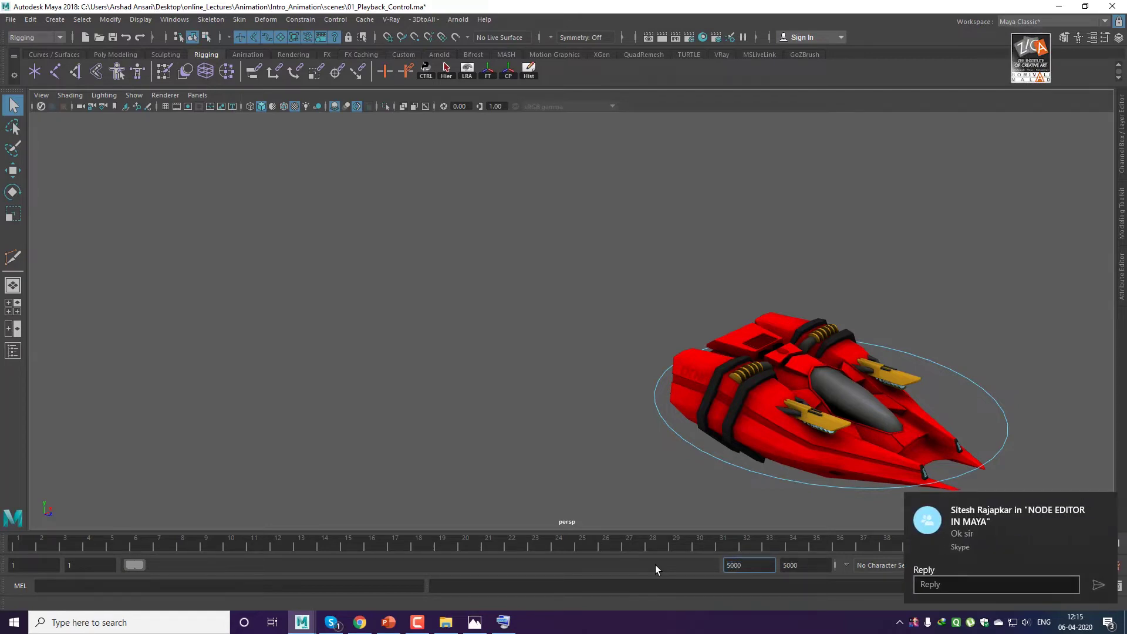
text(0)
key(Return)
click(1107, 503)
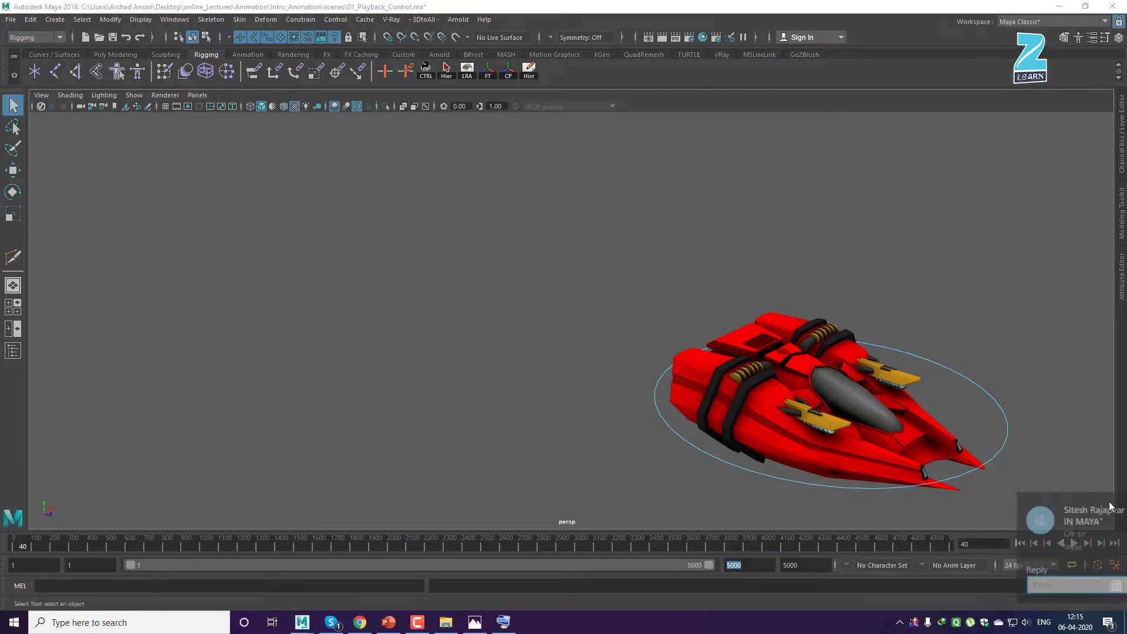
Scrub the spacecraft animation through the extended timeline and return it to frame 1.
drag(30, 537, 480, 546)
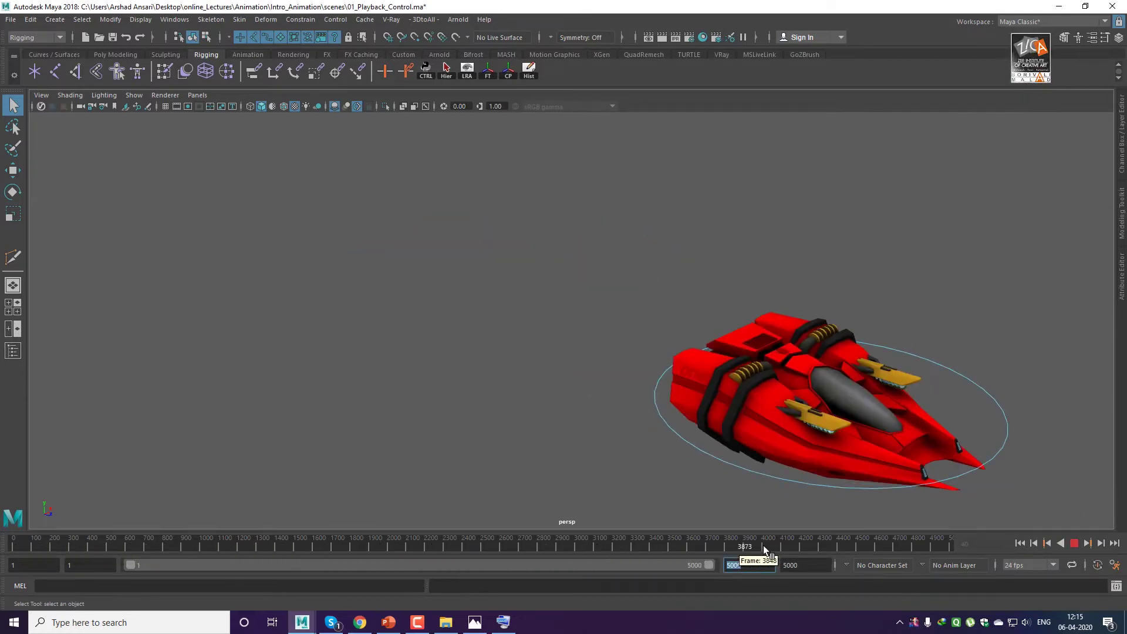
mouse_move(763, 545)
mouse_down()
mouse_move(924, 550)
mouse_move(13, 541)
mouse_up()
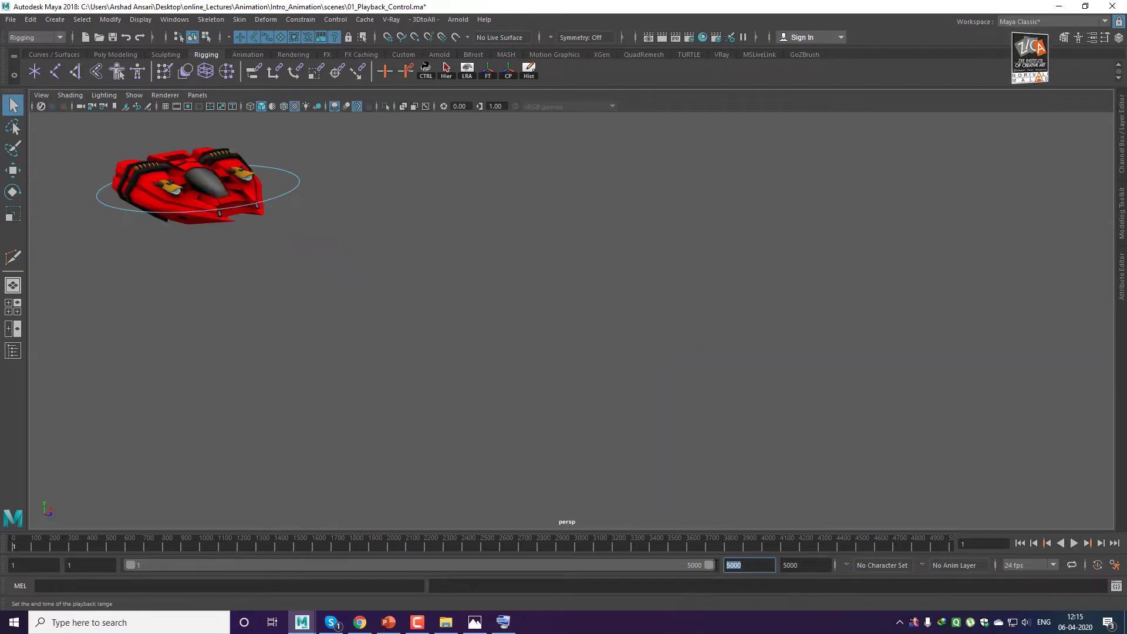
Examine the playback end time and animation end time fields under magnification, and close the Magnifier.
drag(747, 566, 729, 565)
key(super+plus)
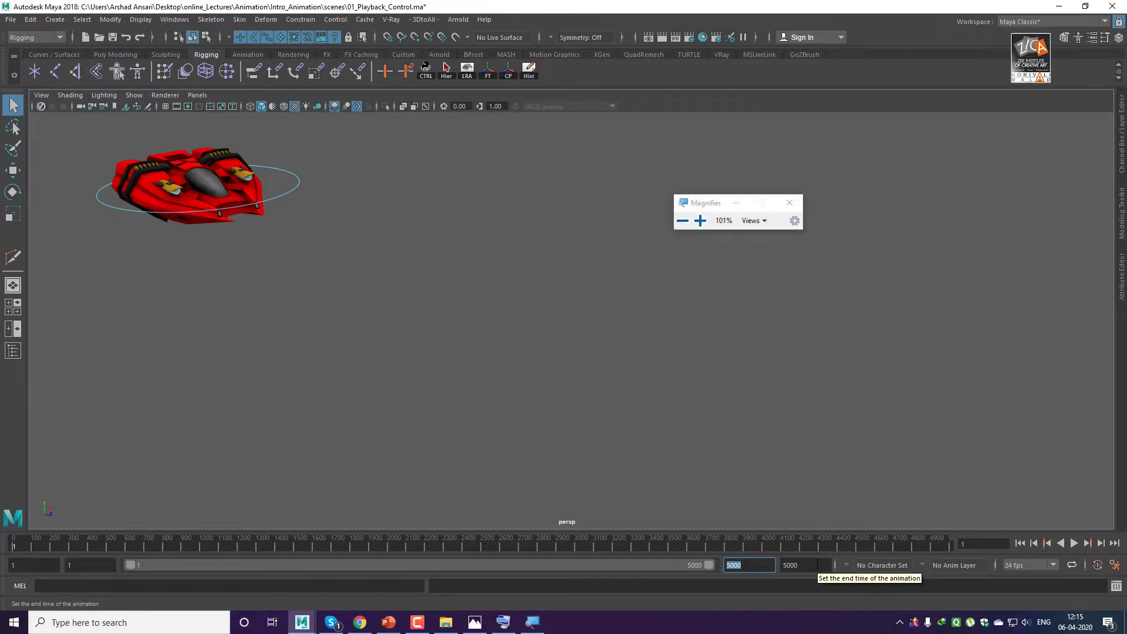
click(805, 566)
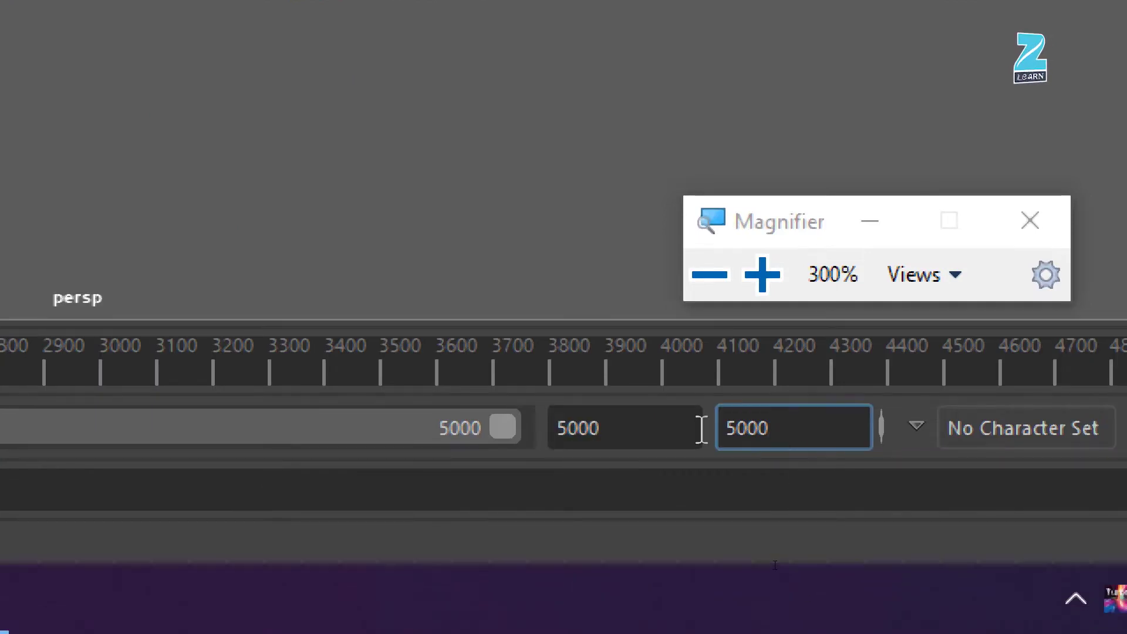
mouse_move(727, 428)
mouse_down()
mouse_move(814, 432)
mouse_move(710, 428)
mouse_up()
click(814, 432)
click(813, 433)
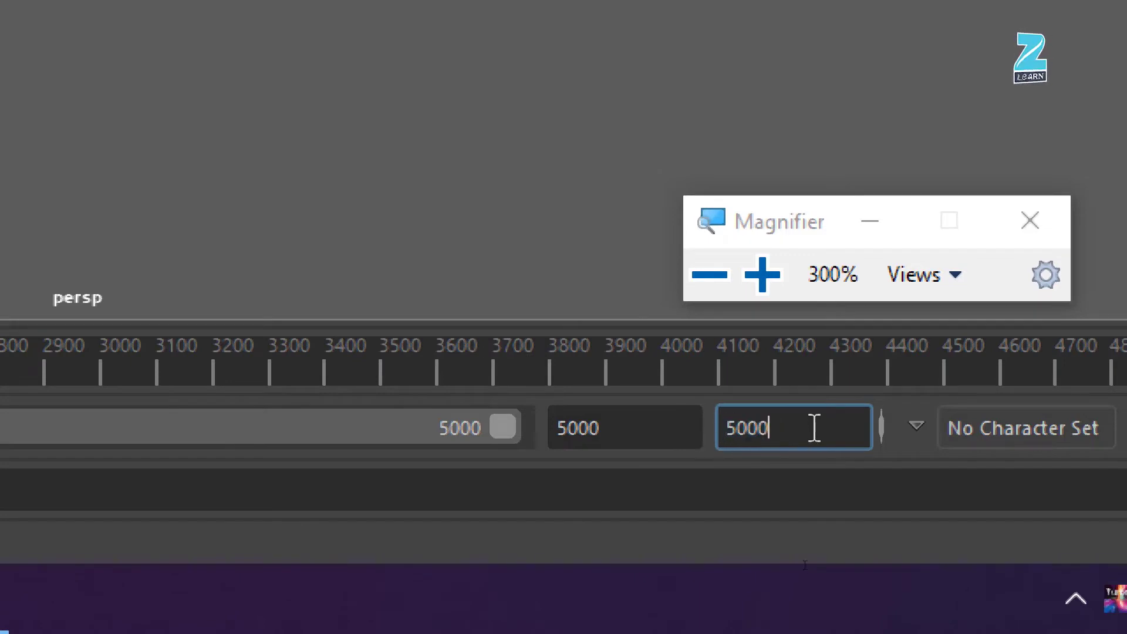
drag(813, 429, 702, 428)
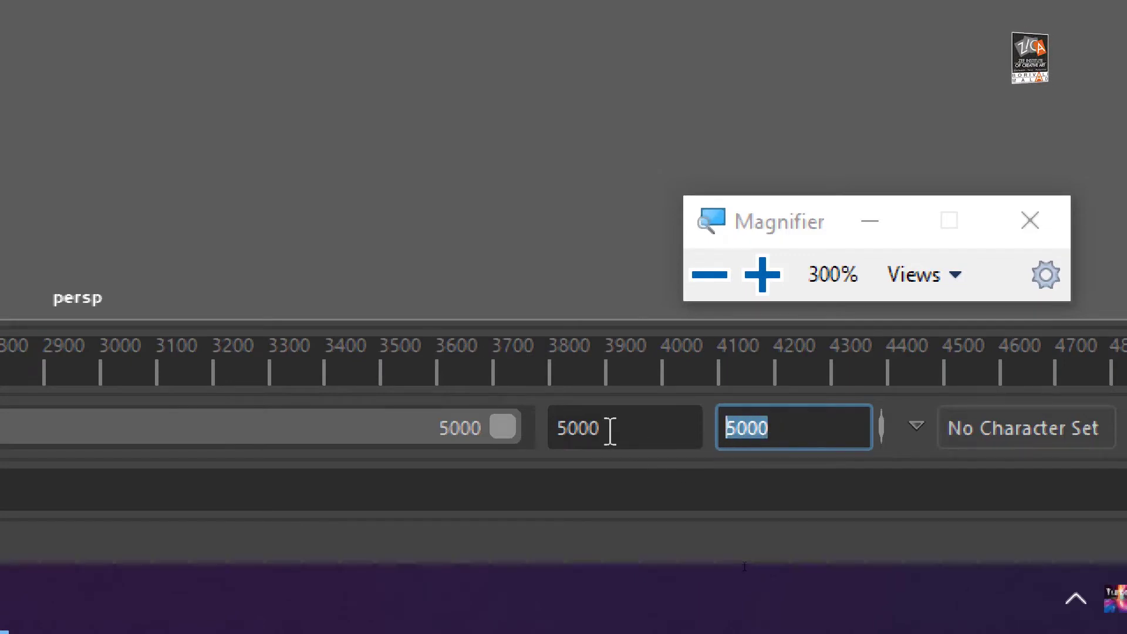
drag(609, 431, 531, 430)
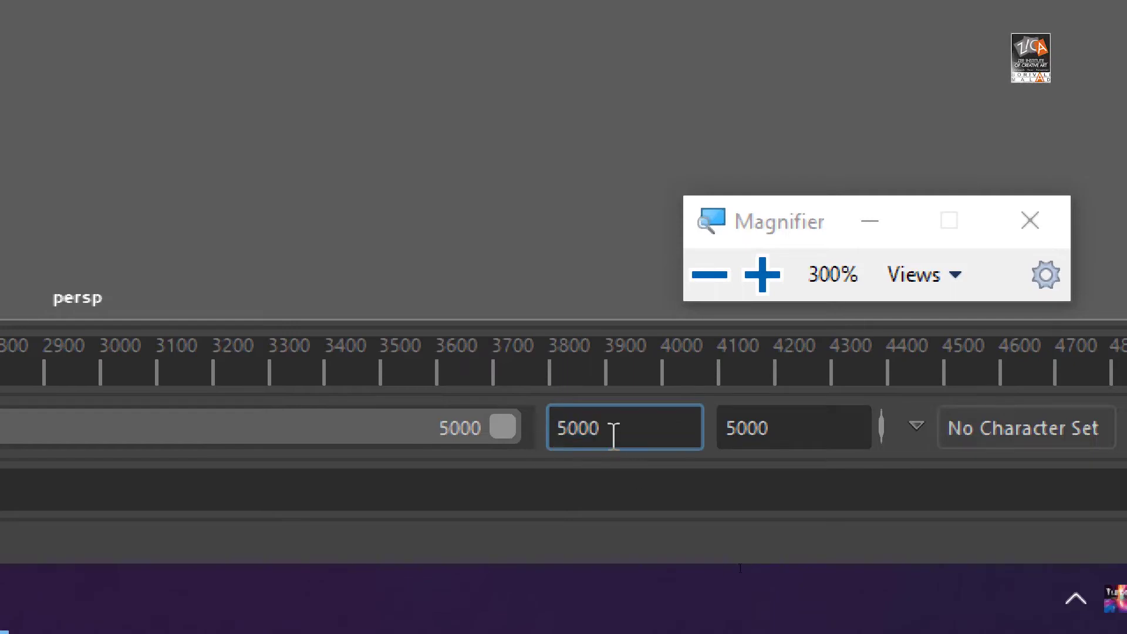
click(1043, 223)
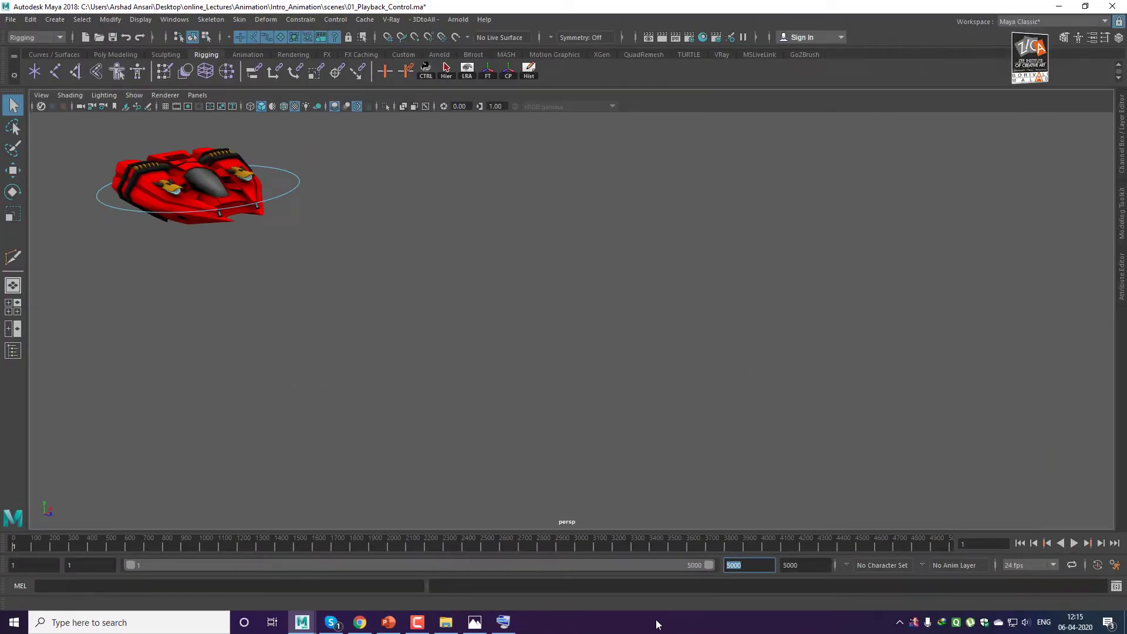
Reopen the scene 01_Playback_Control.ma, discarding the unsaved range changes.
click(10, 19)
click(26, 53)
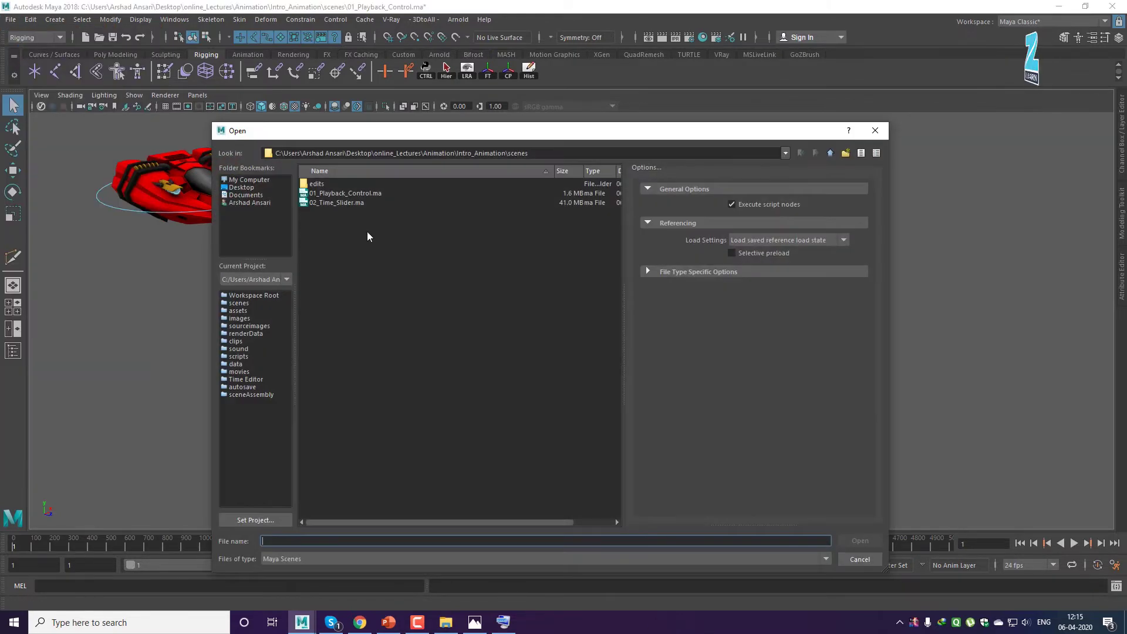
click(341, 194)
click(855, 540)
click(567, 317)
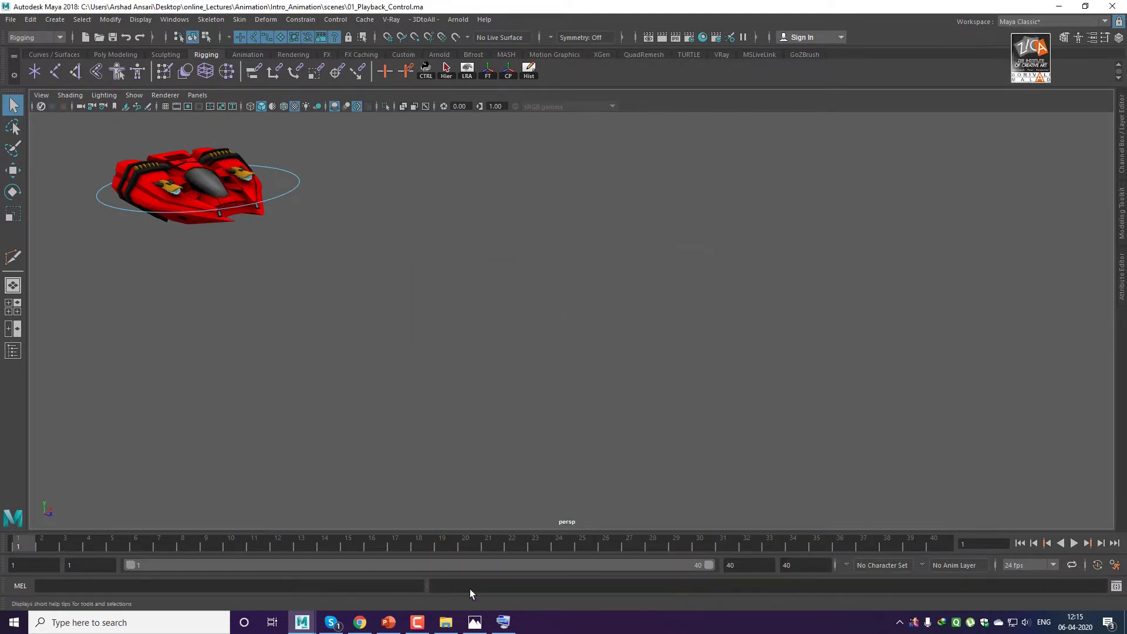
Play the animation, select the spacecraft's control curve to show its keys, and return the current time to the key at frame 30.
key(alt+v)
click(698, 546)
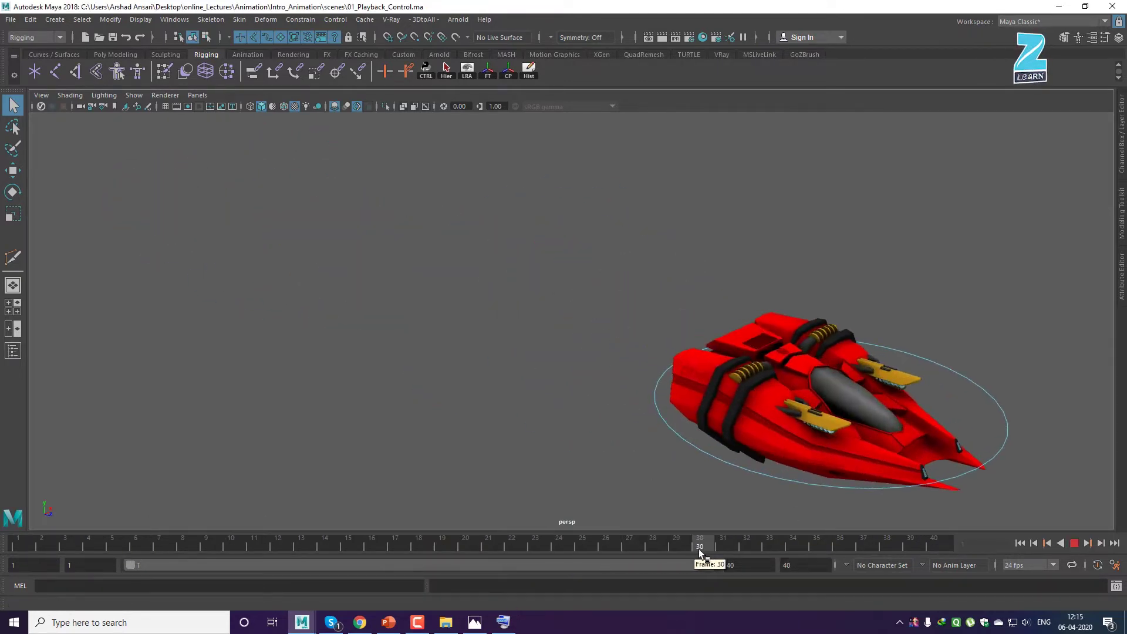
click(1007, 424)
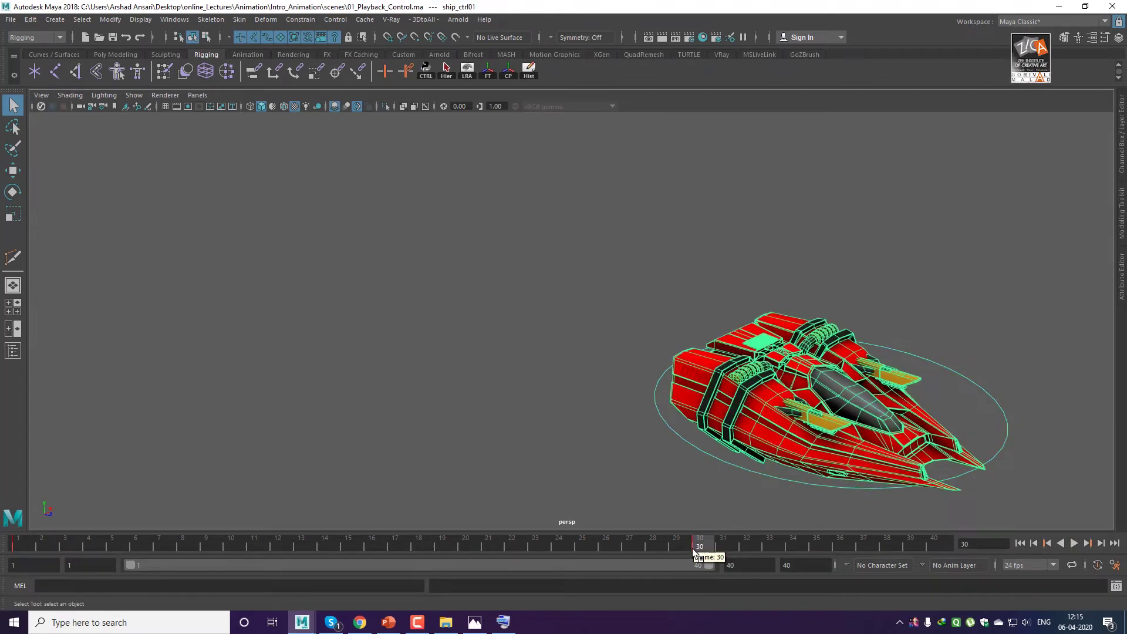
key(alt+v)
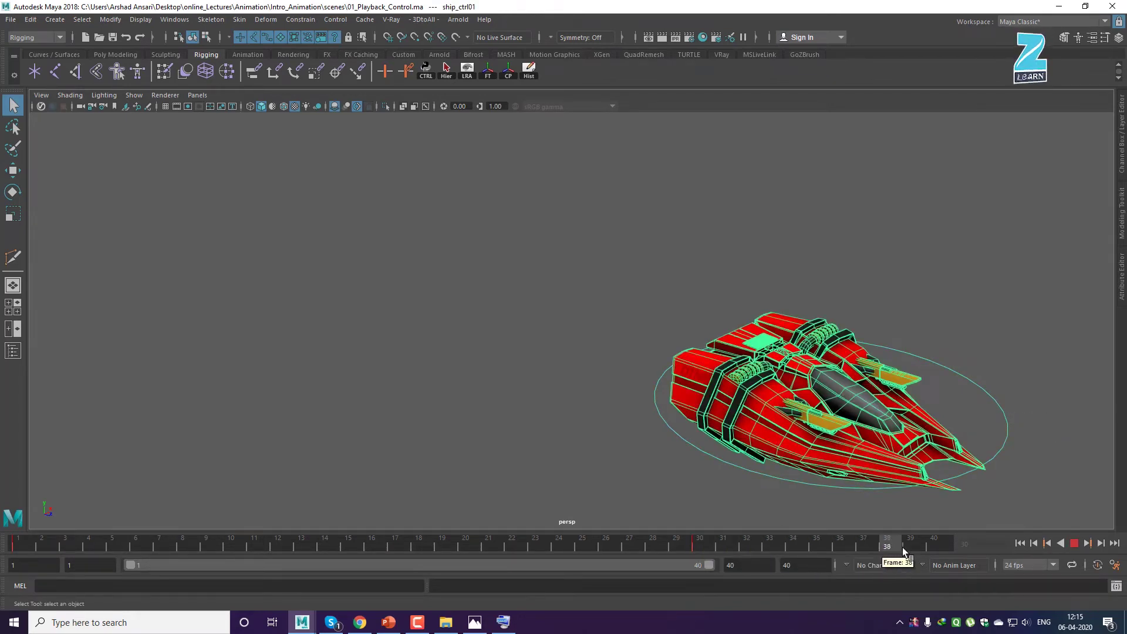
click(699, 546)
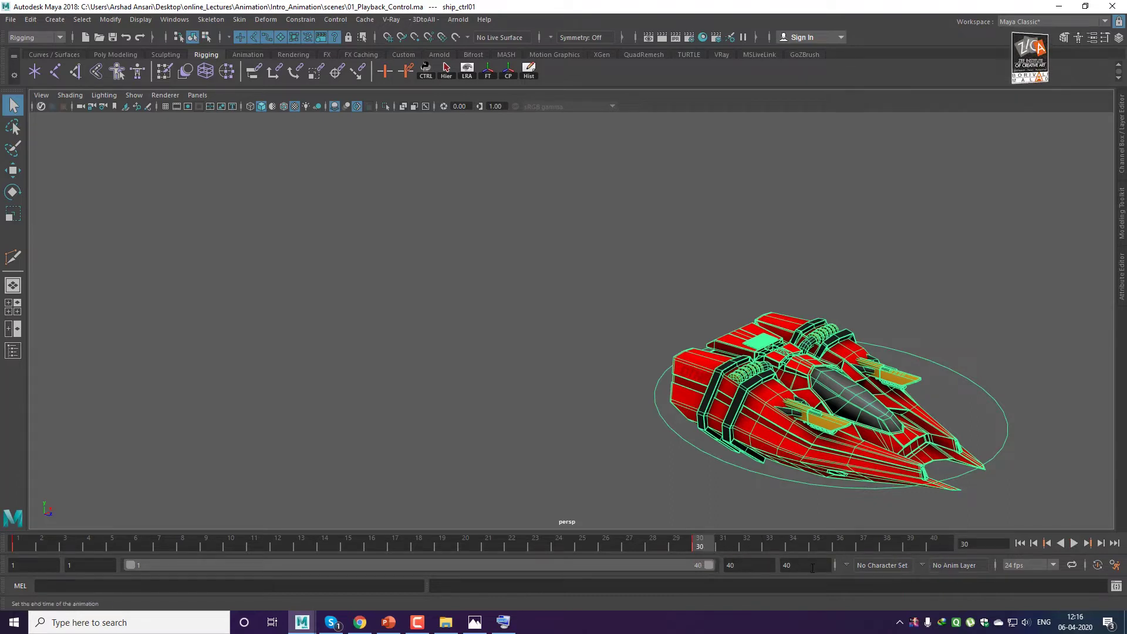
Set the animation end time to 250, play the animation, and scrub to frame 40.
click(790, 566)
text(25)
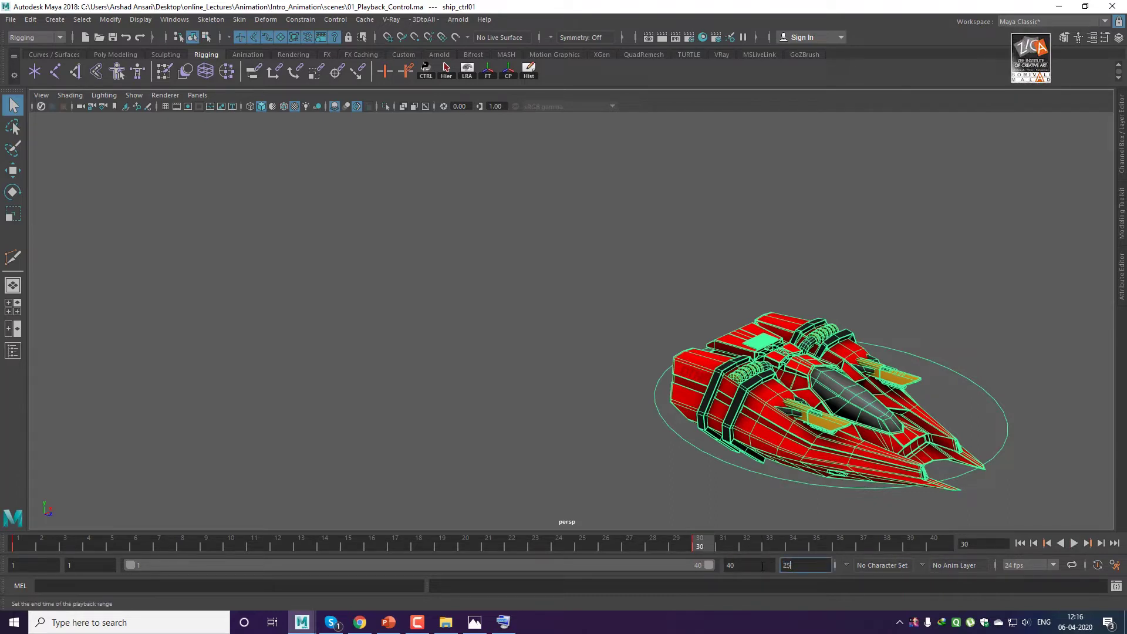
text(0)
key(Return)
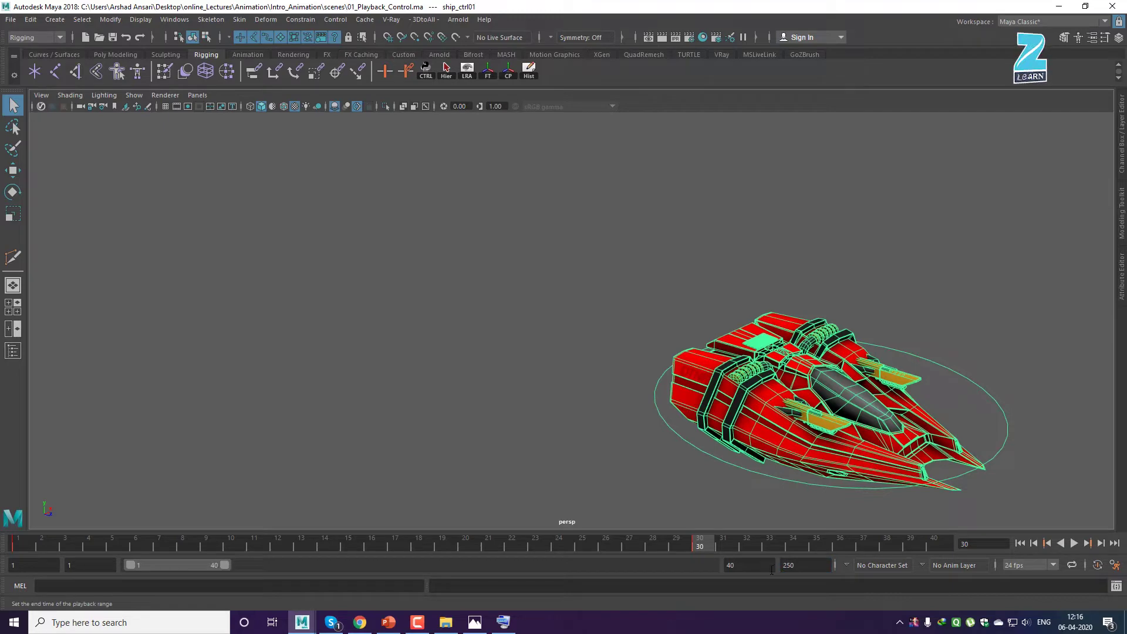
key(alt+v)
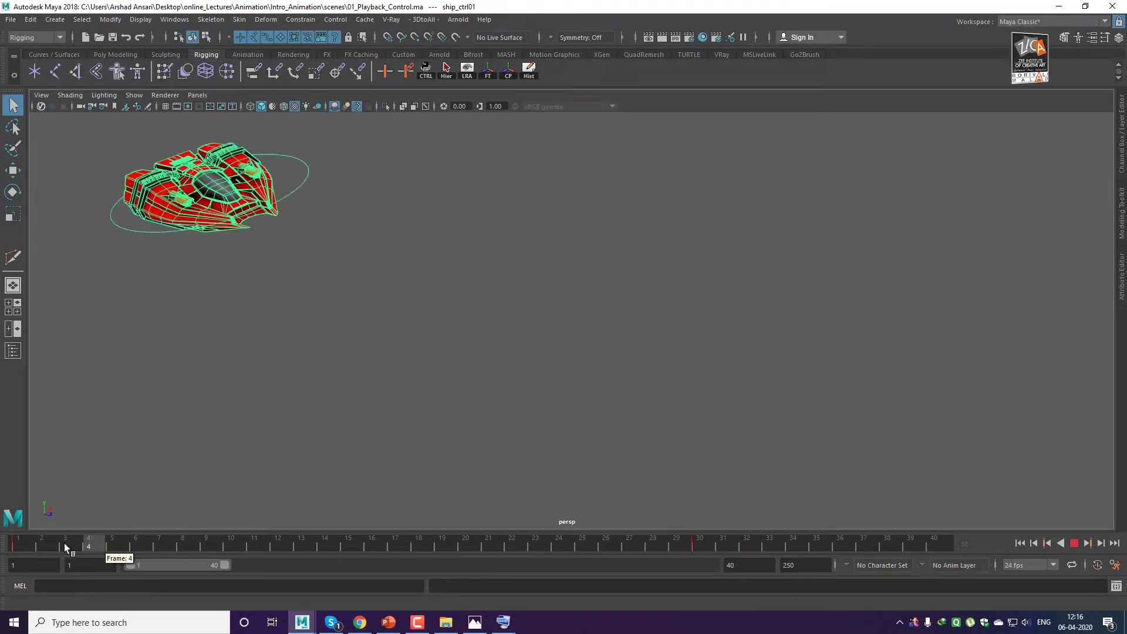
drag(66, 547, 947, 544)
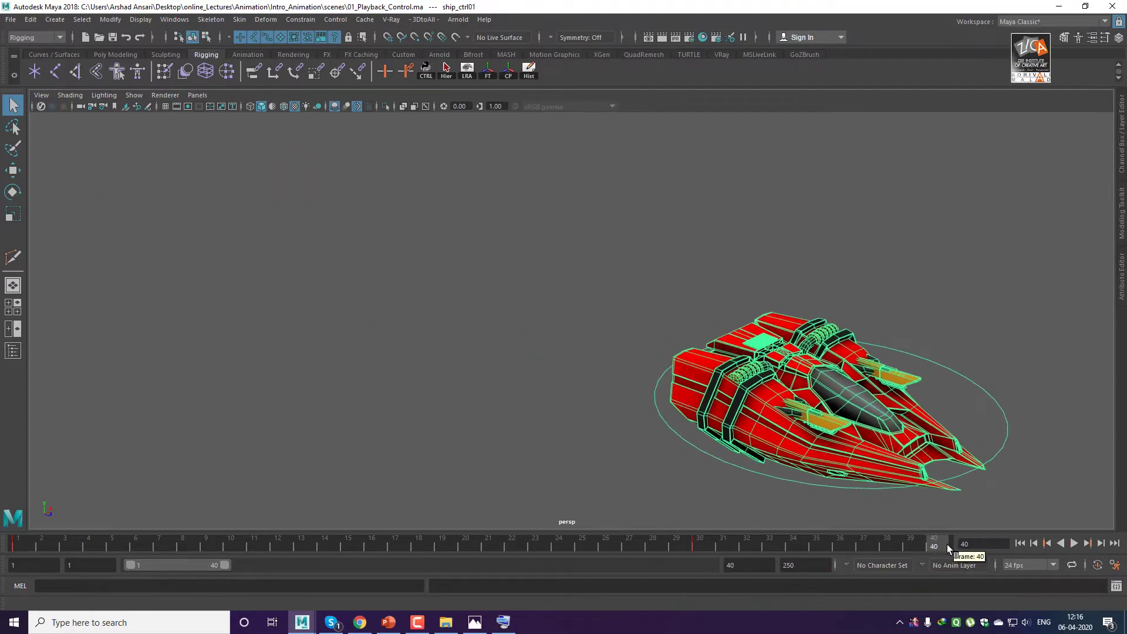
Set the playback end time to 250, play through the extended timeline, and scrub back to frame 1.
double_click(802, 565)
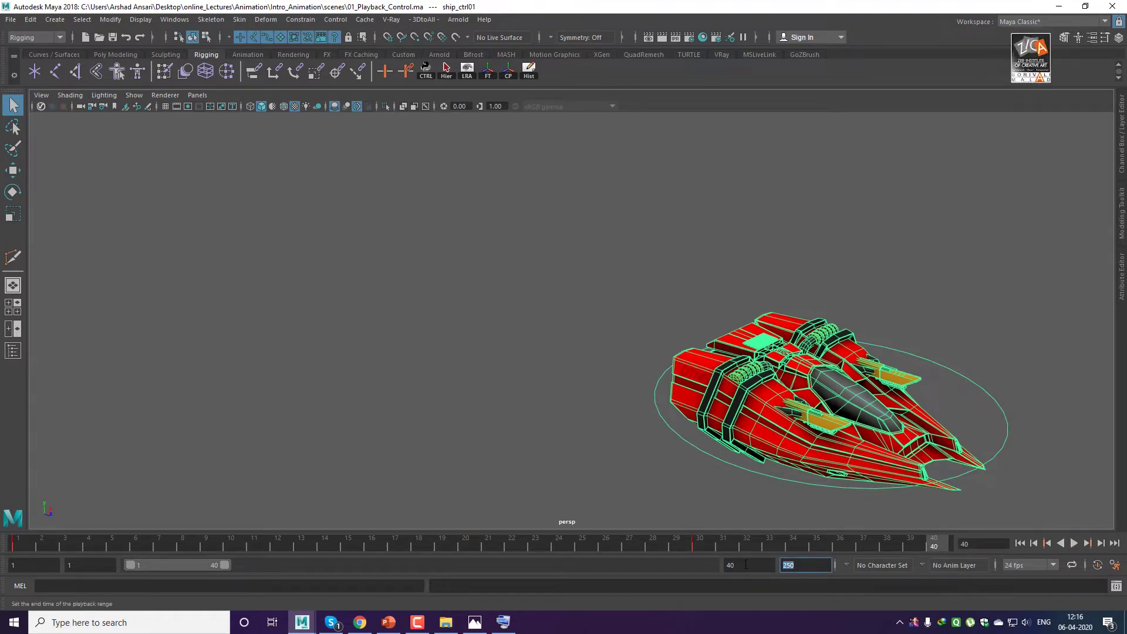
drag(744, 565, 675, 566)
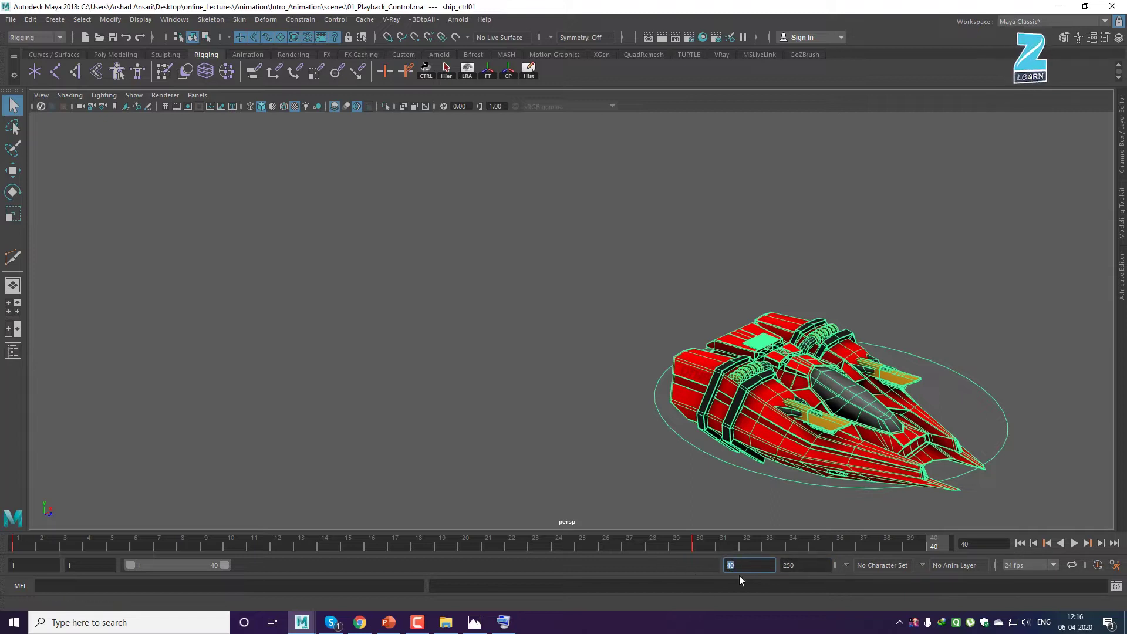
text(250)
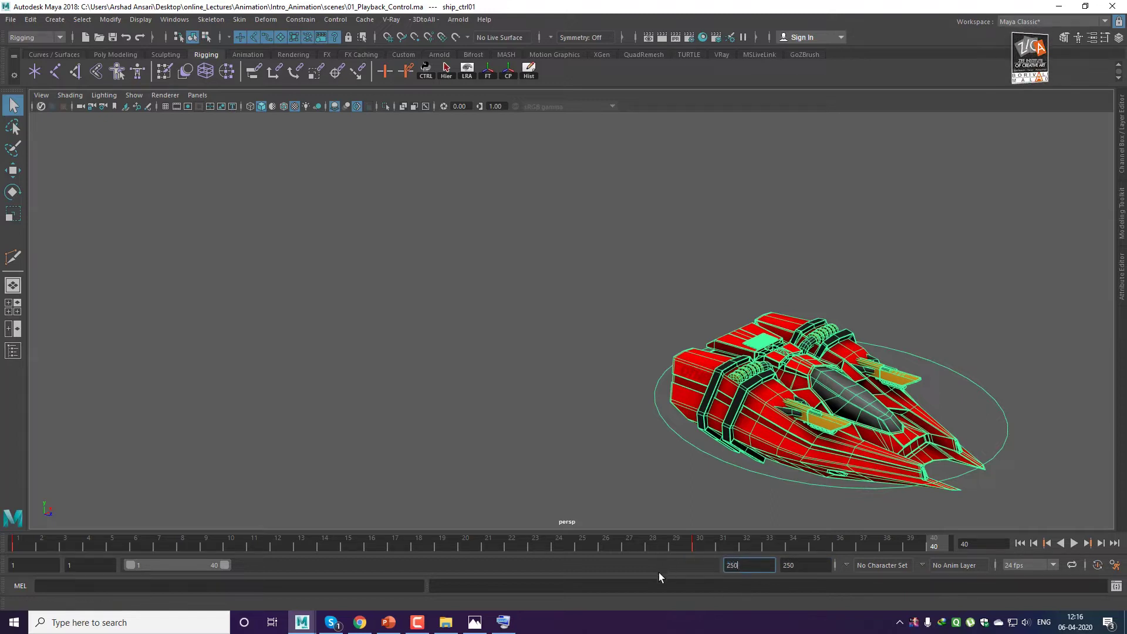
key(Return)
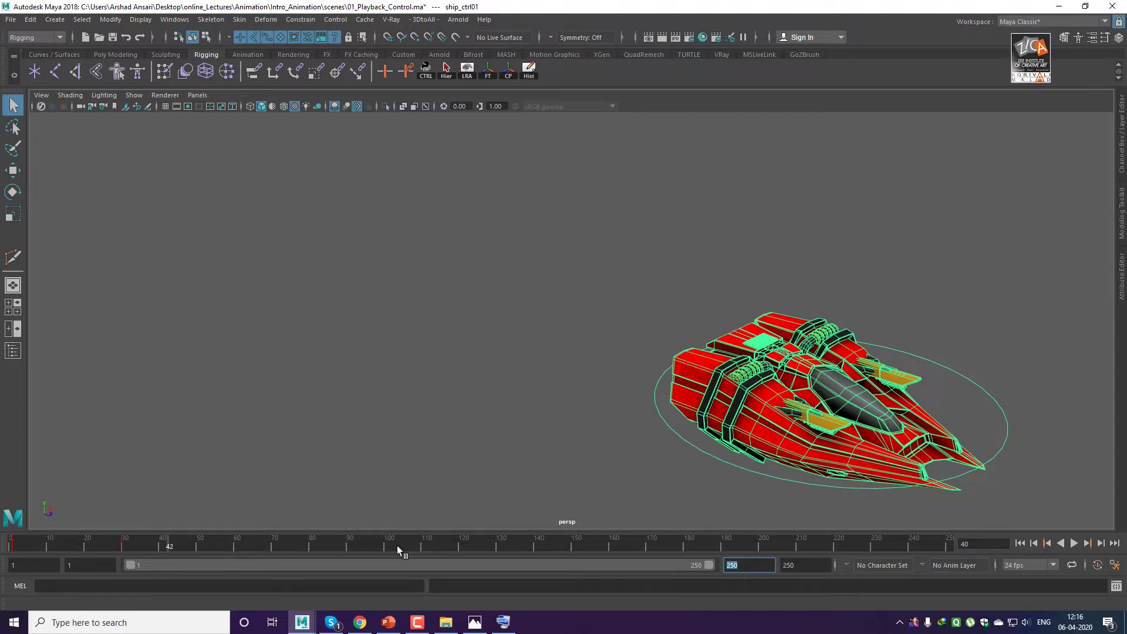
key(alt+v)
drag(954, 552, 3, 549)
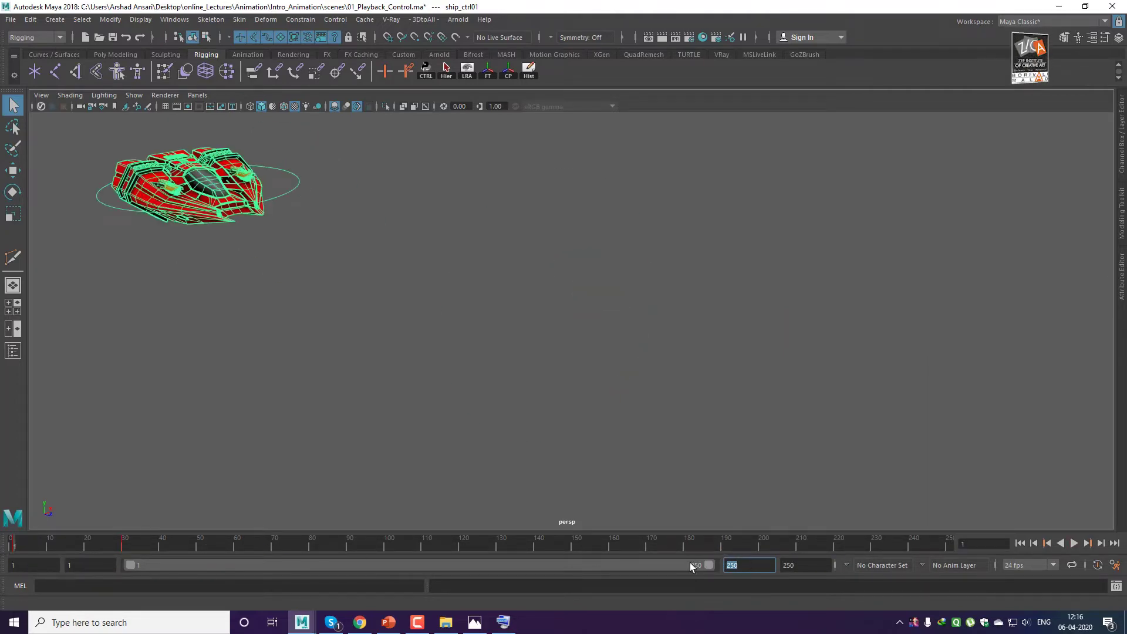
Set the playback end time to 40, deselect the spacecraft, and scrub the current time to frame 7.
text(40)
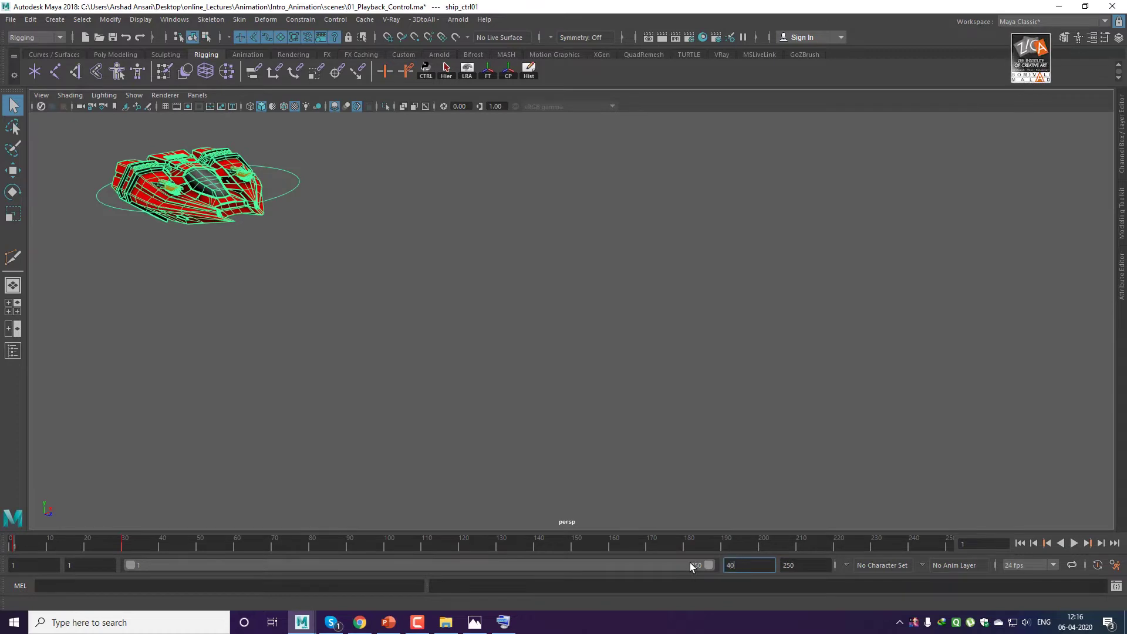
key(Return)
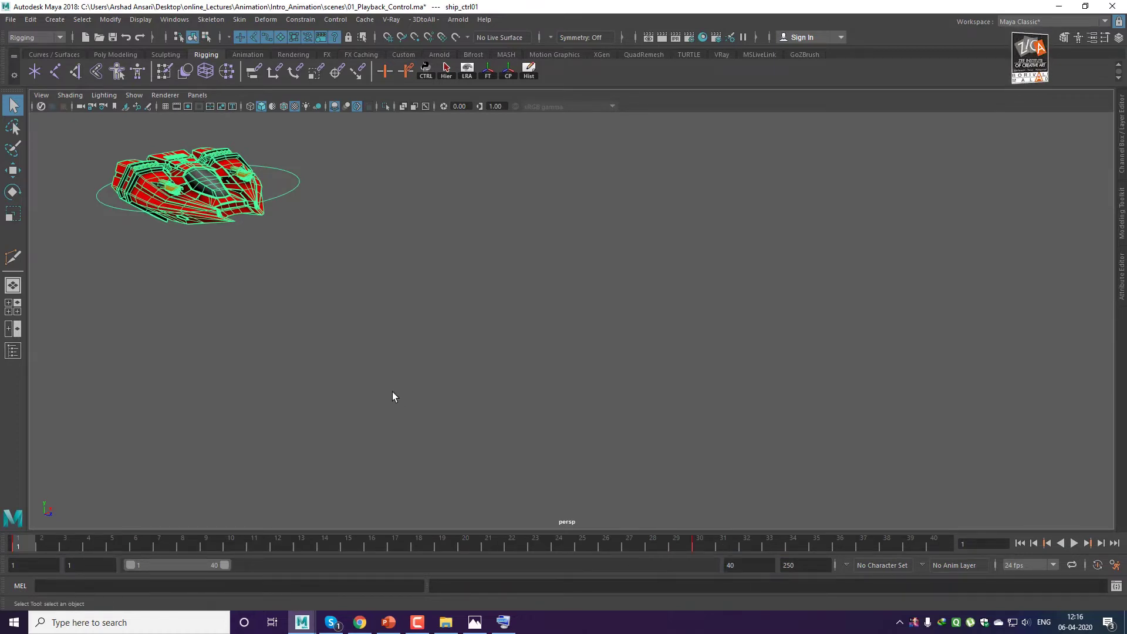
click(376, 396)
drag(30, 547, 165, 546)
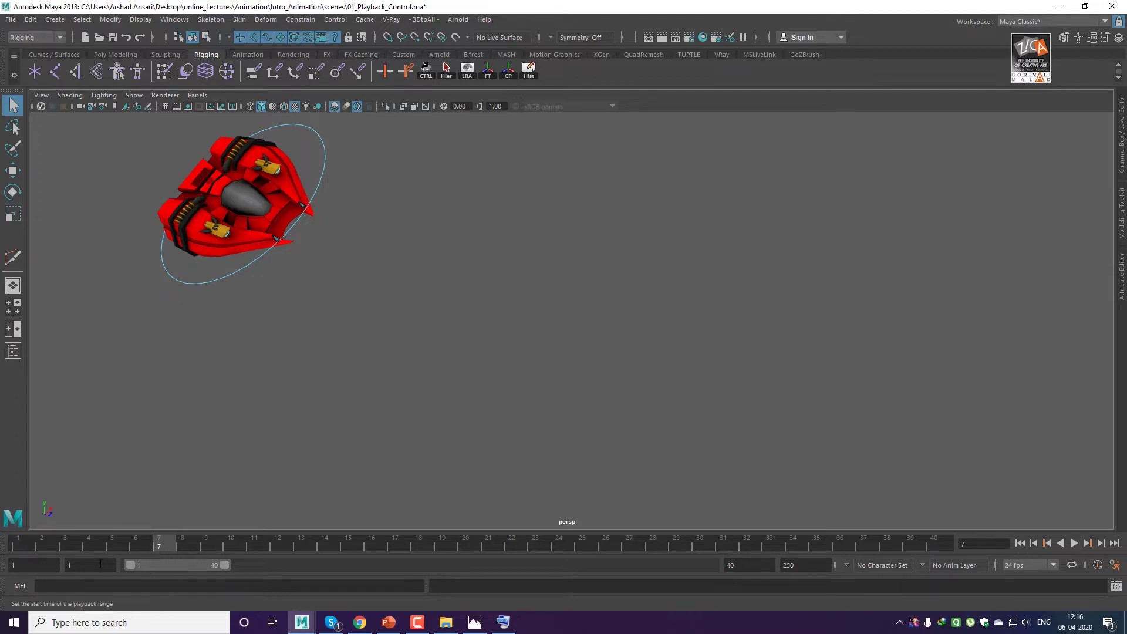
Set the playback start time to 7 and the playback end time to 25.
click(67, 564)
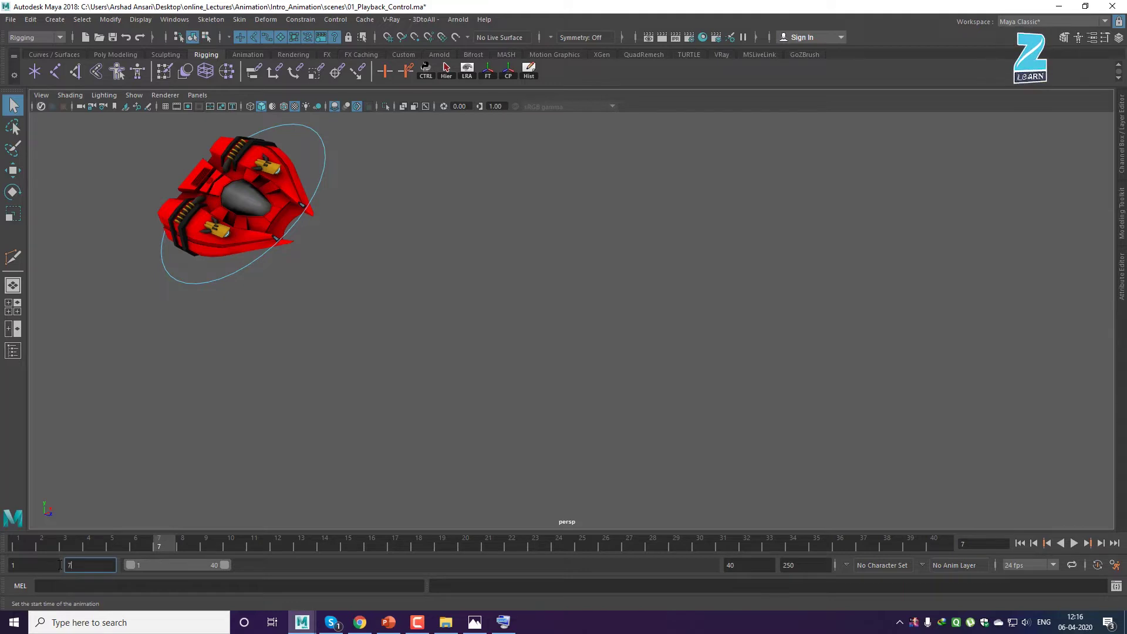
key(Return)
key(Tab)
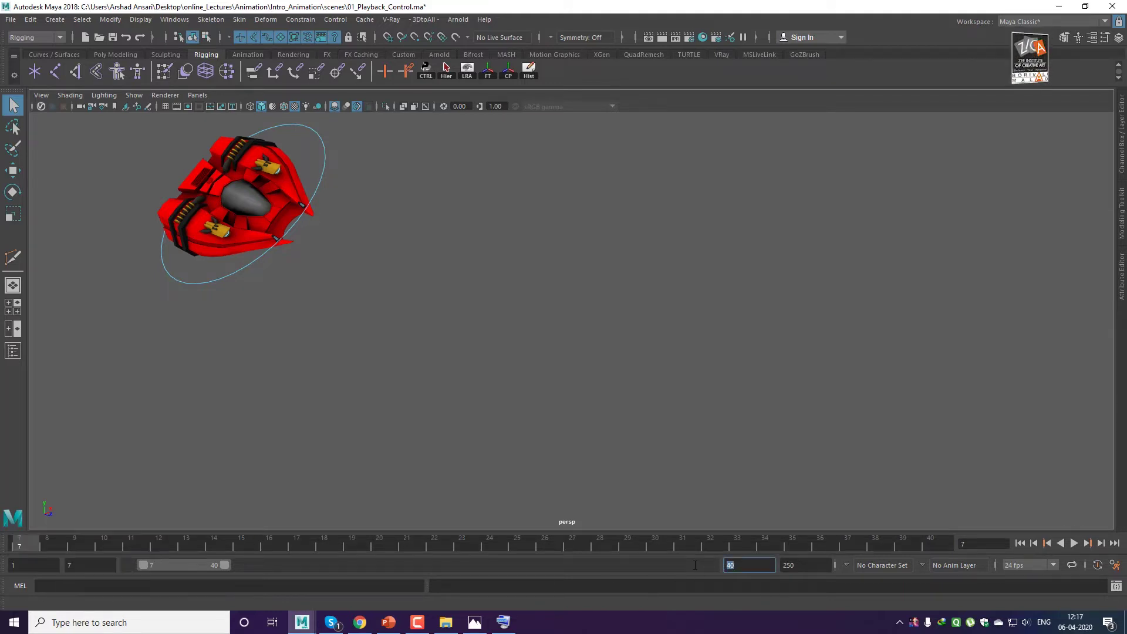
key(Return)
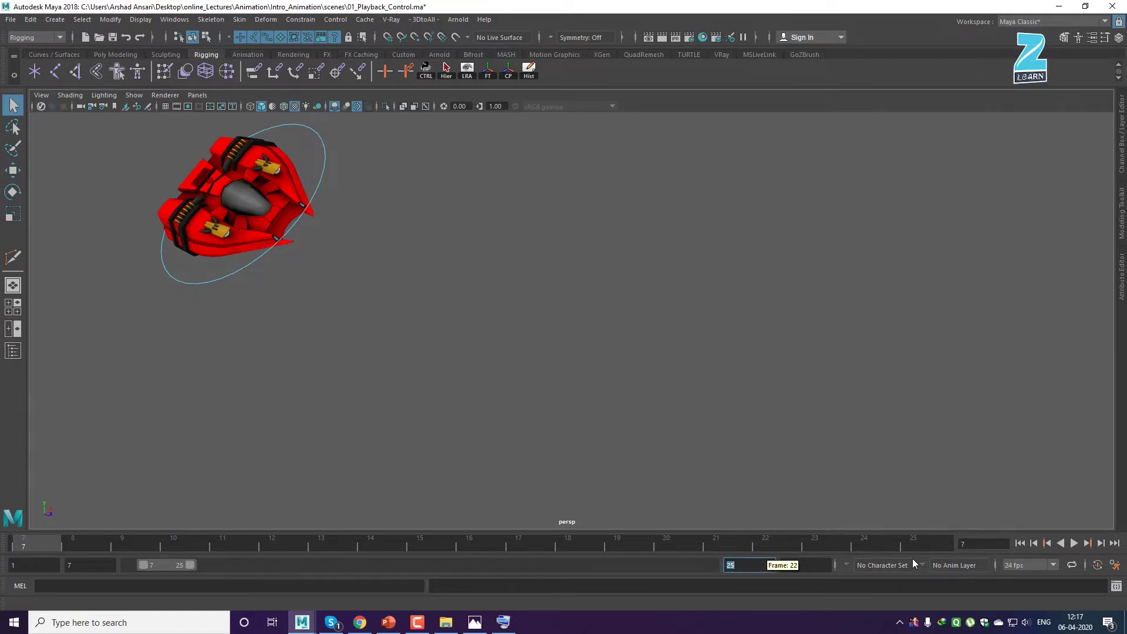
Play the shortened playback range, stop it, and return the current time to frame 7.
click(1075, 544)
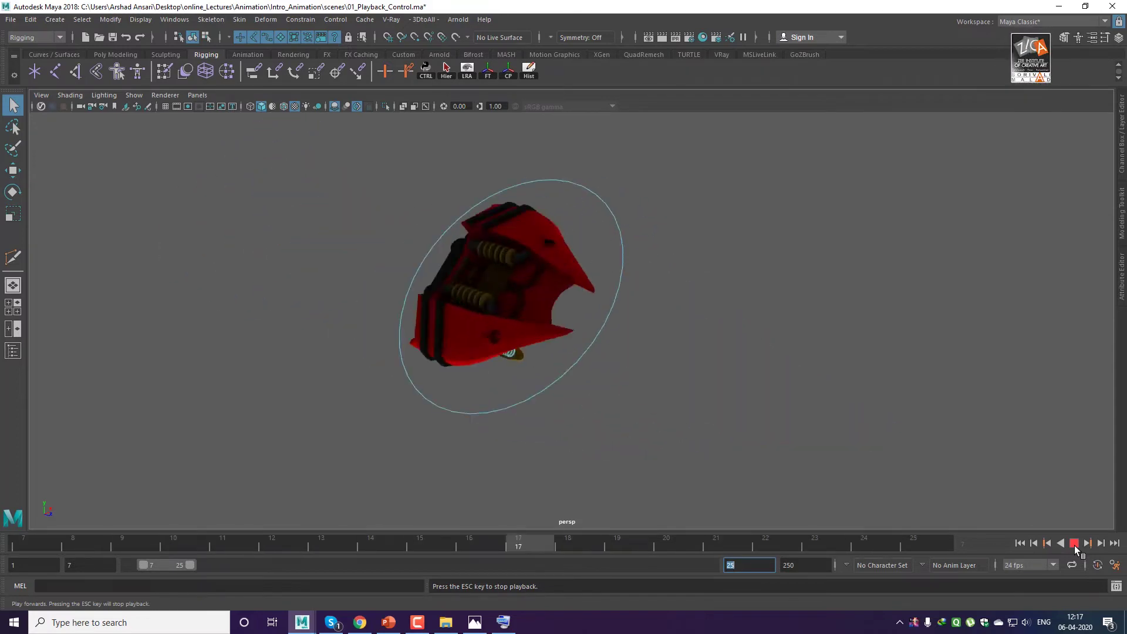
click(1074, 543)
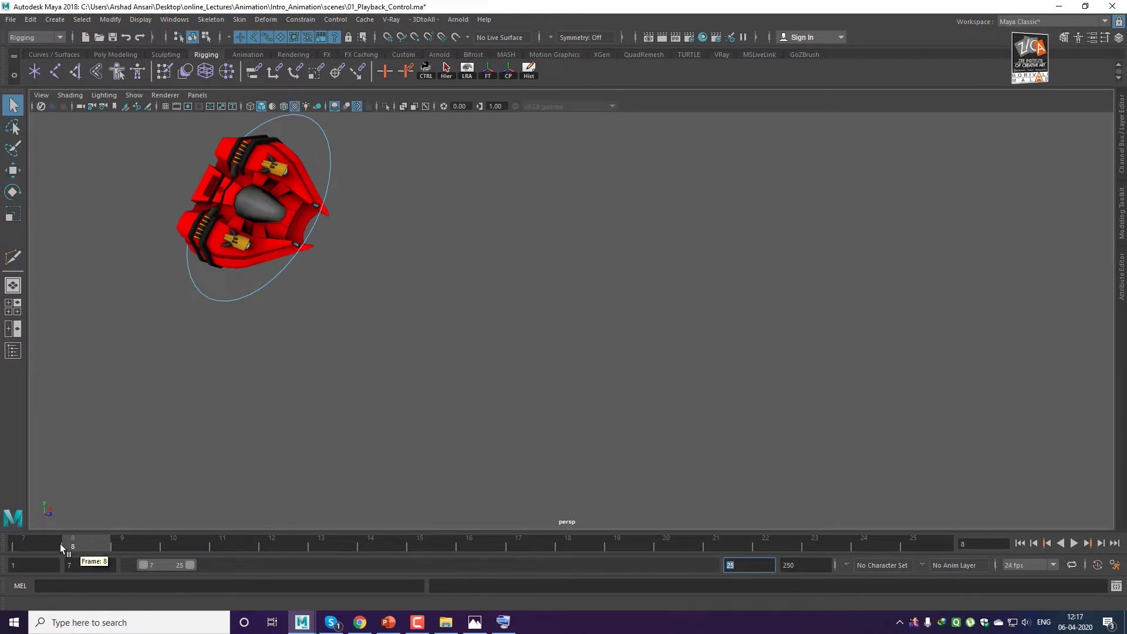
click(18, 546)
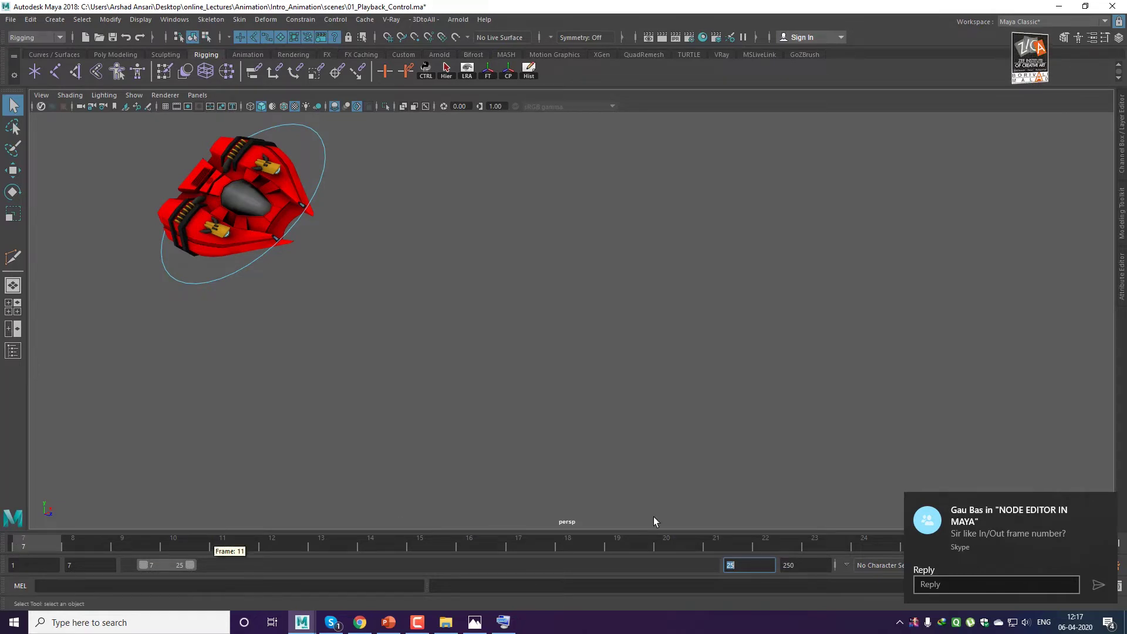
Dismiss the Skype notification and scrub around the beginning of the playback range, ending on frame 7.
click(1102, 504)
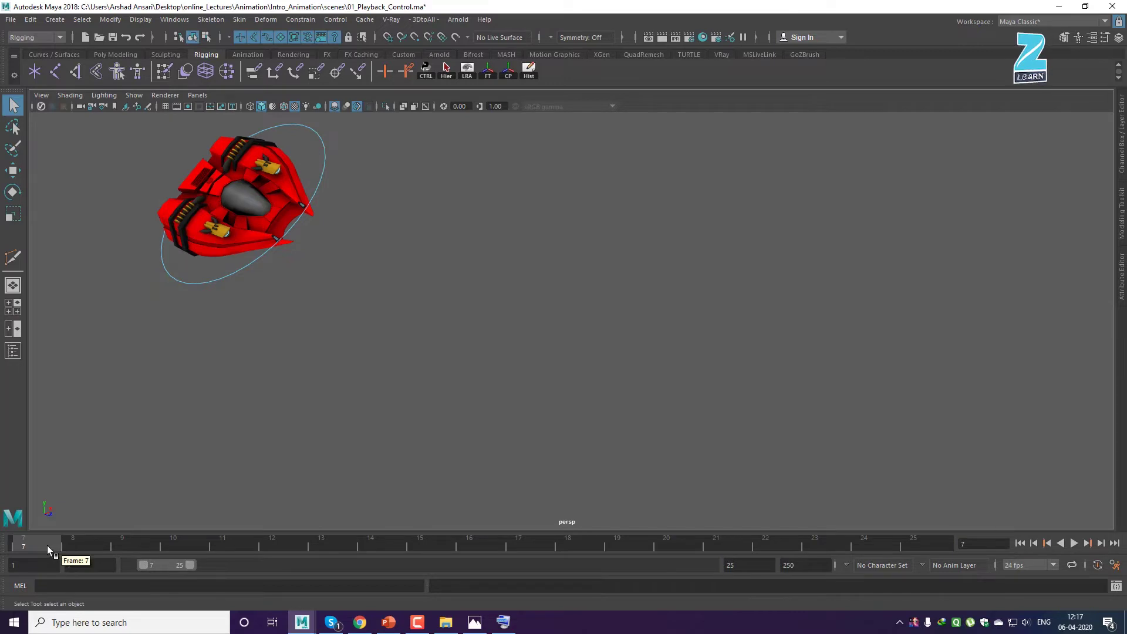
drag(47, 545, 2, 525)
mouse_move(23, 545)
mouse_down()
mouse_move(974, 558)
mouse_move(6, 549)
mouse_move(956, 551)
mouse_move(23, 544)
mouse_up()
Examine the playback start and end fields and compare them with the animation start and end fields.
double_click(79, 566)
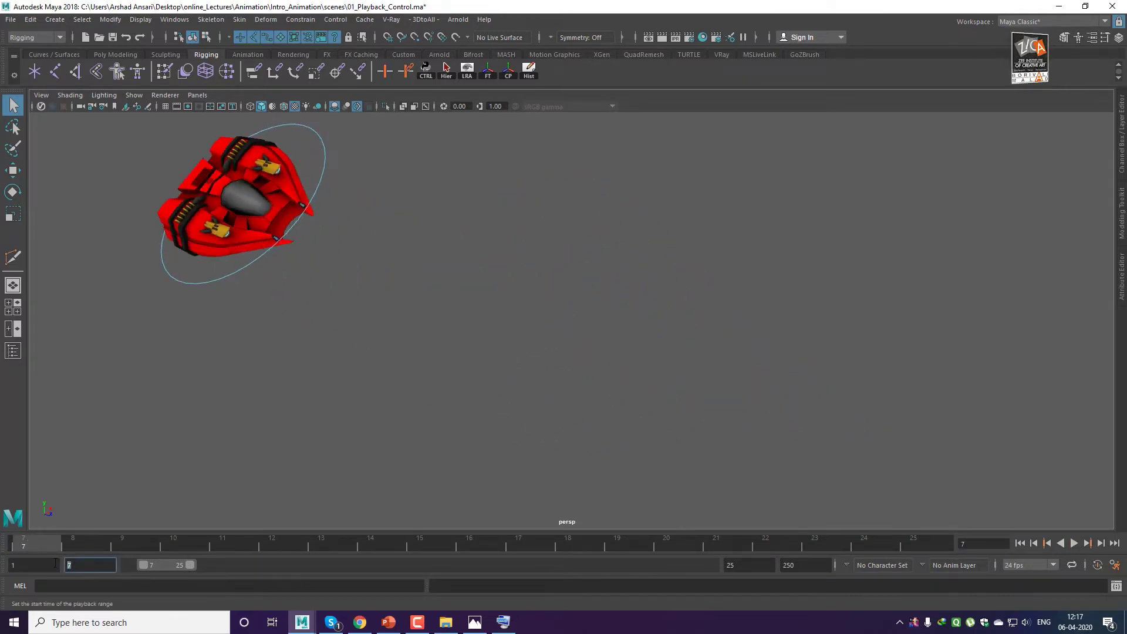
click(757, 565)
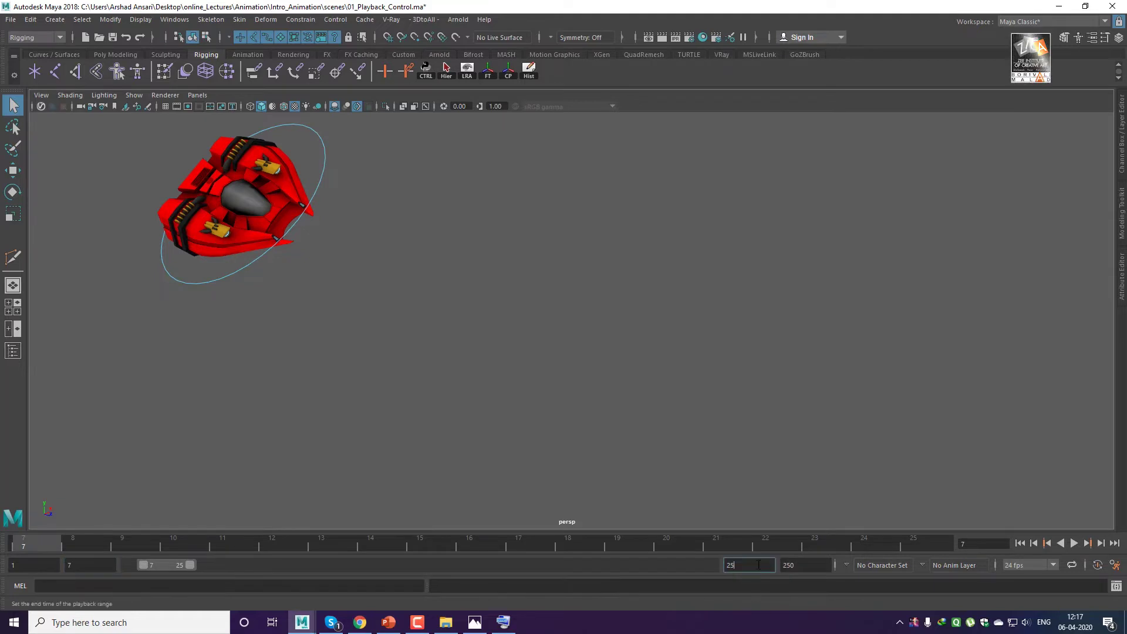
click(36, 562)
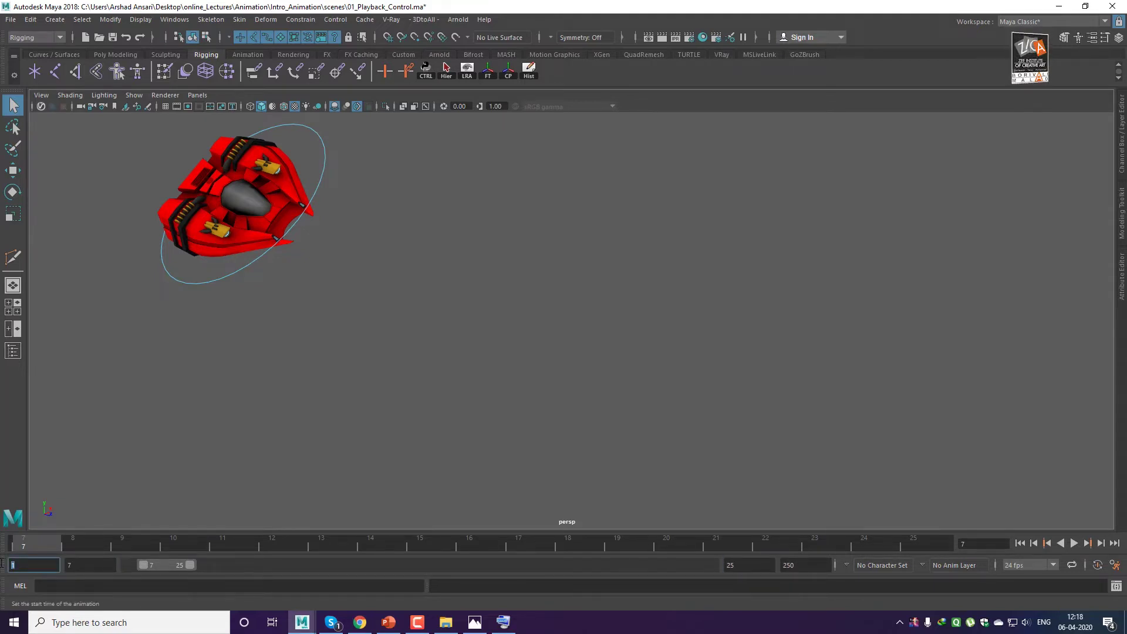
click(792, 565)
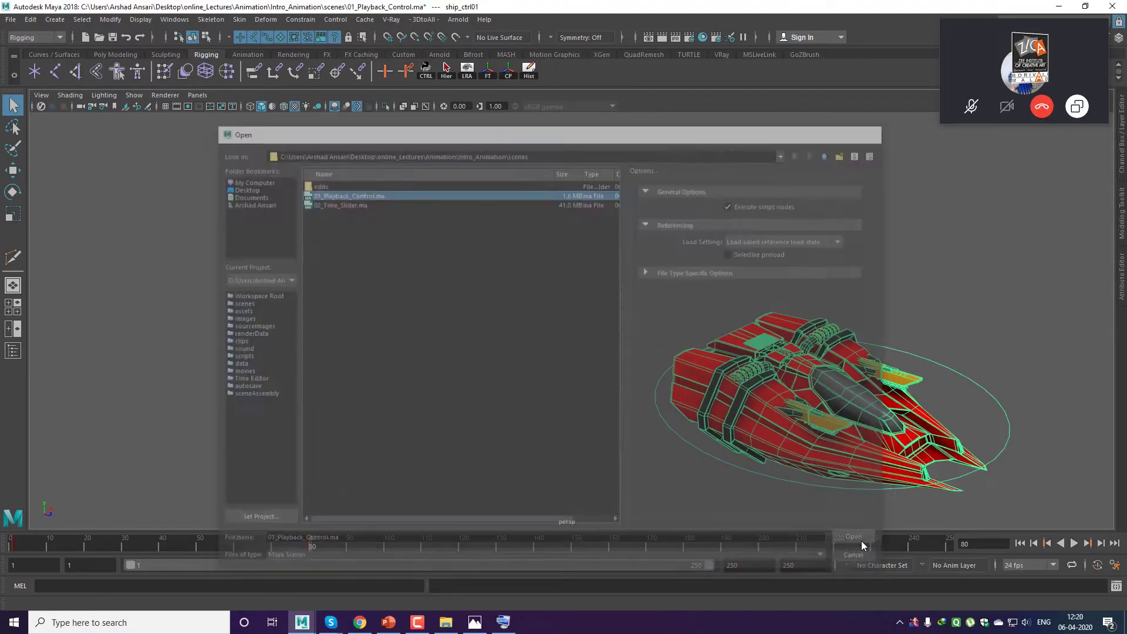
Open the scene file 02_Time_Slider.ma without saving the changes to the current scene.
click(861, 540)
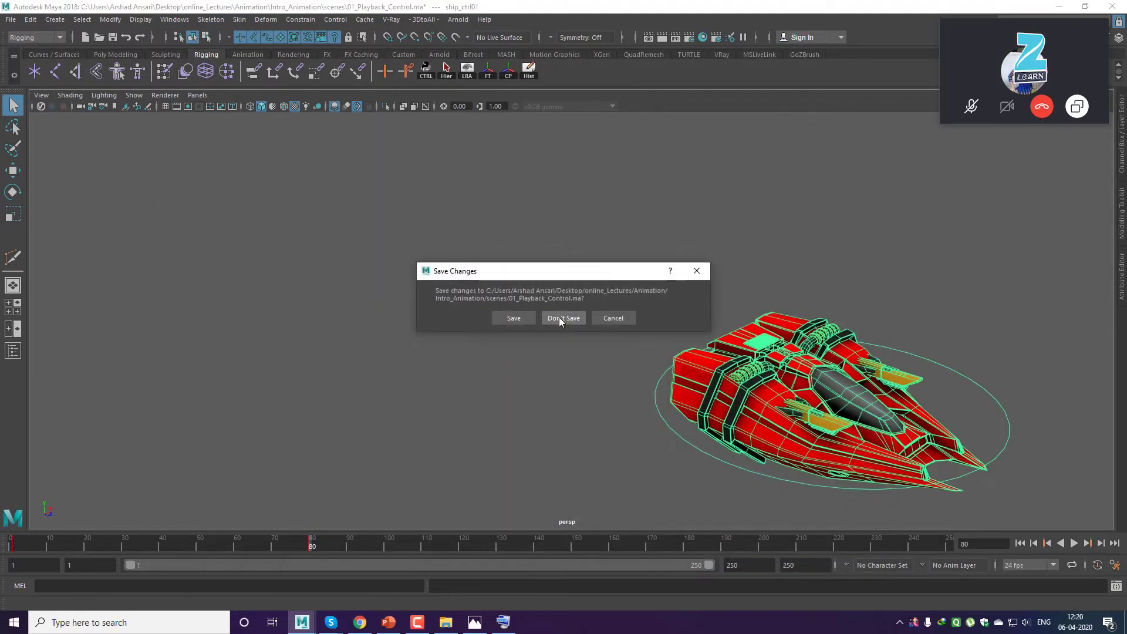
click(605, 319)
click(11, 19)
click(41, 53)
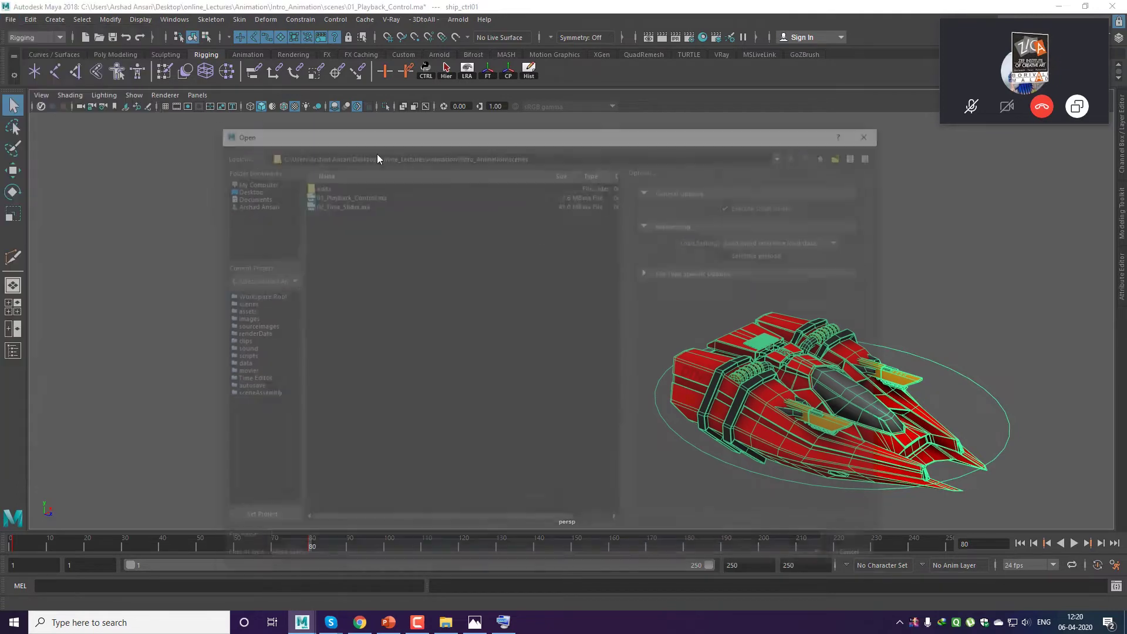
click(345, 193)
click(340, 202)
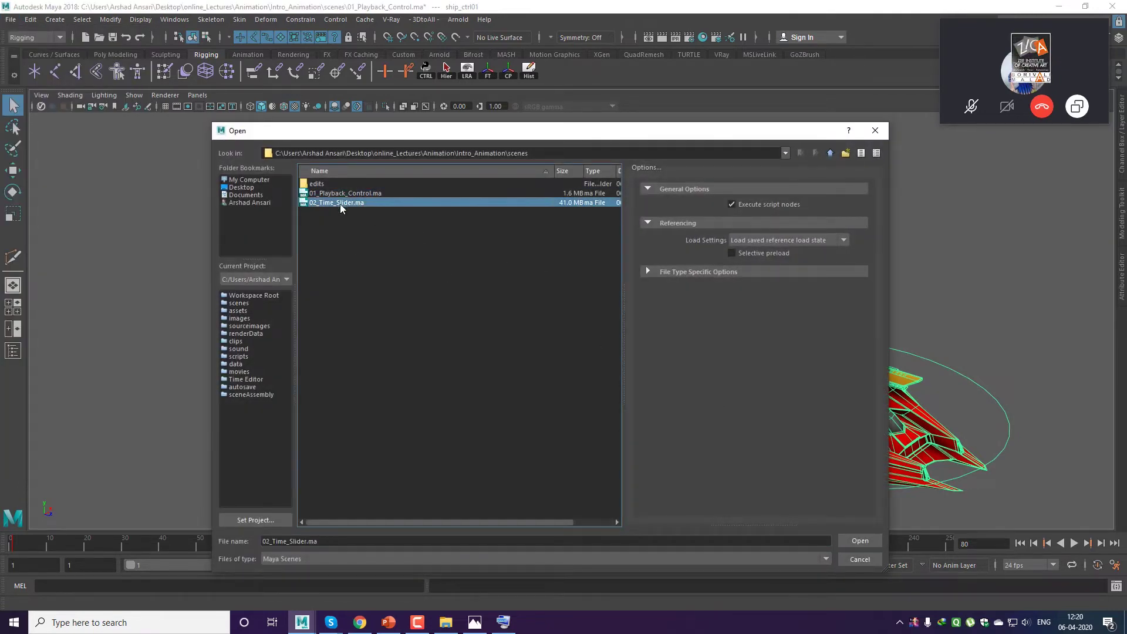
click(871, 542)
click(554, 318)
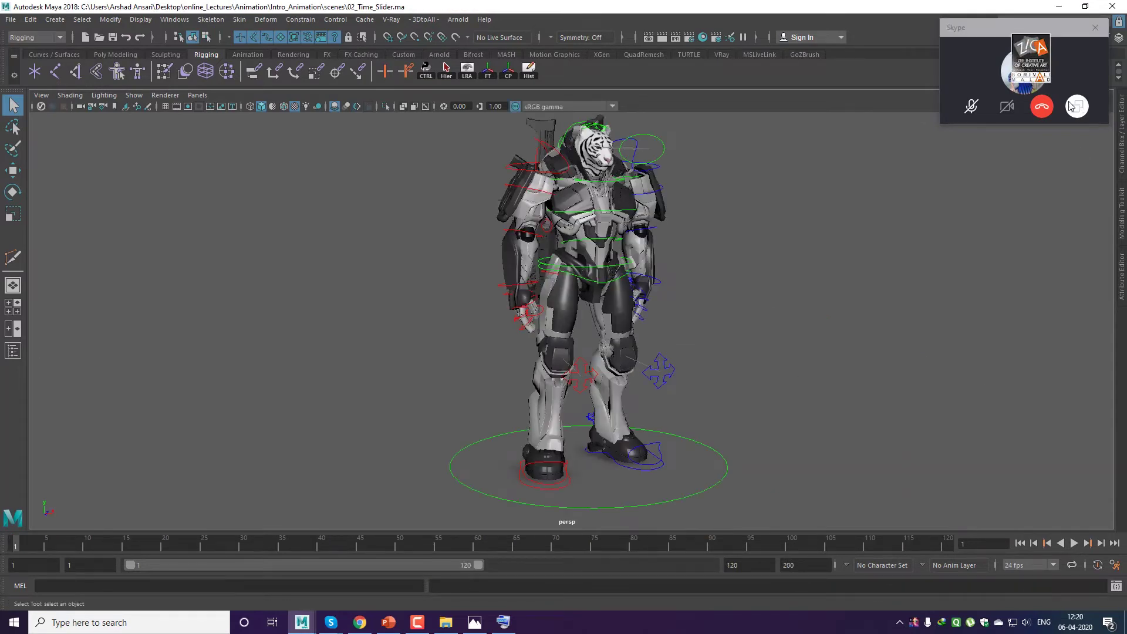
Move the floating Skype call window out of the way, play the character animation, and return to the first frame.
drag(1030, 27, 800, 633)
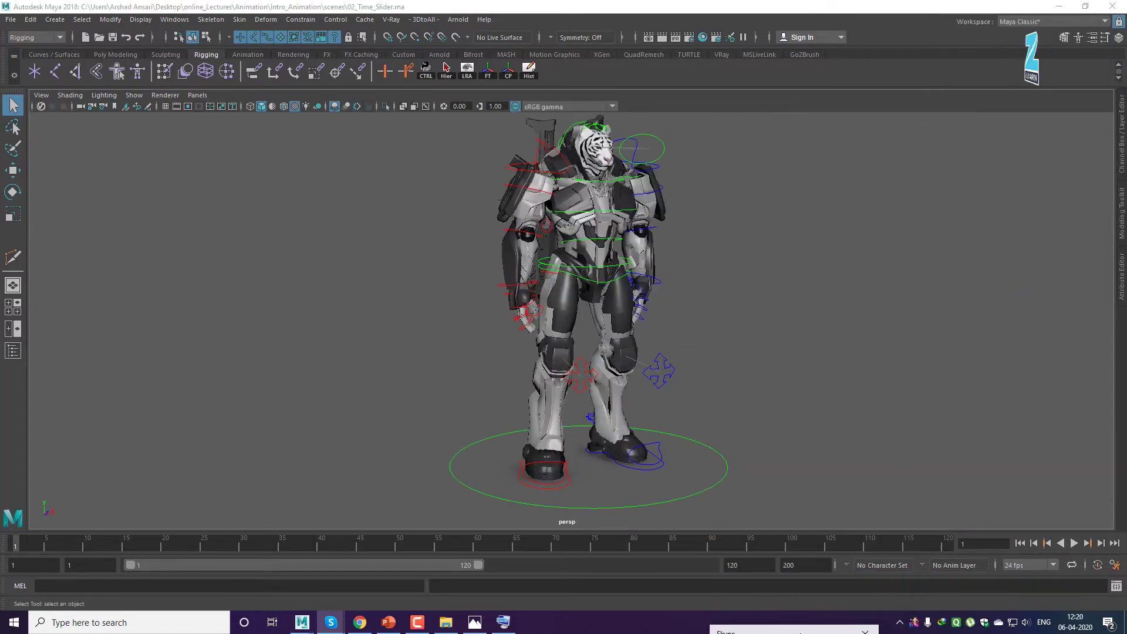
click(977, 324)
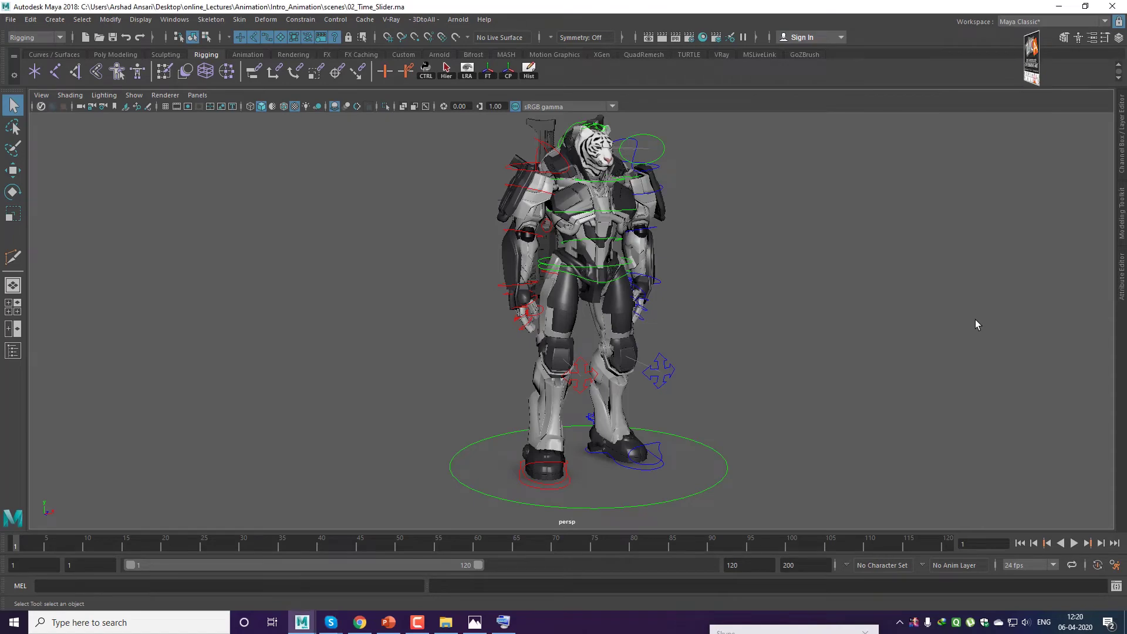
click(1073, 543)
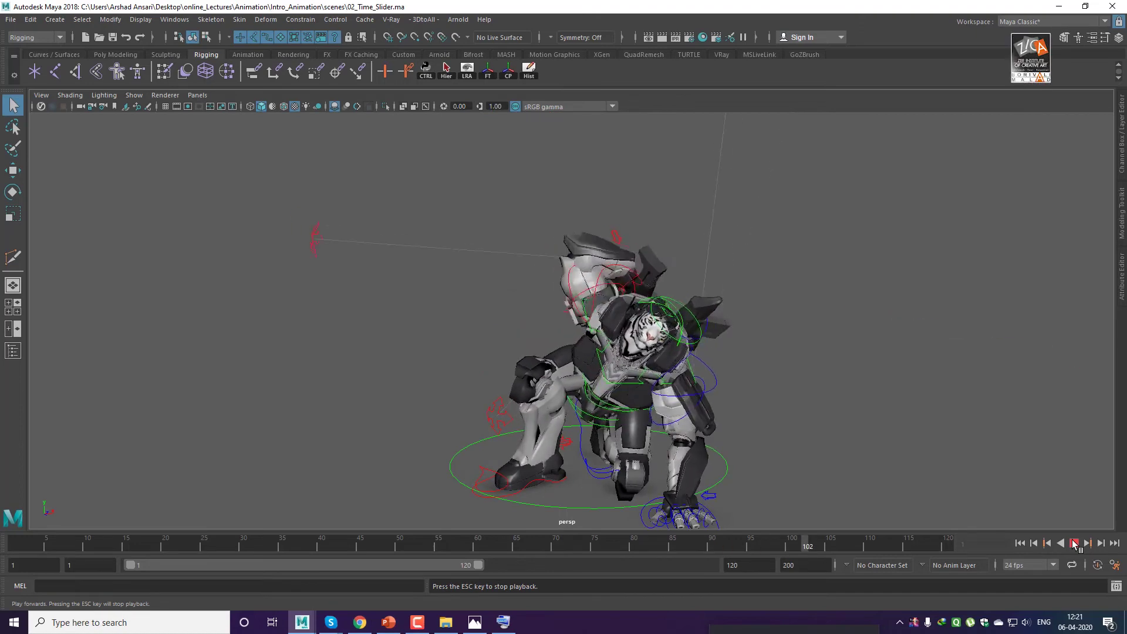
click(1074, 544)
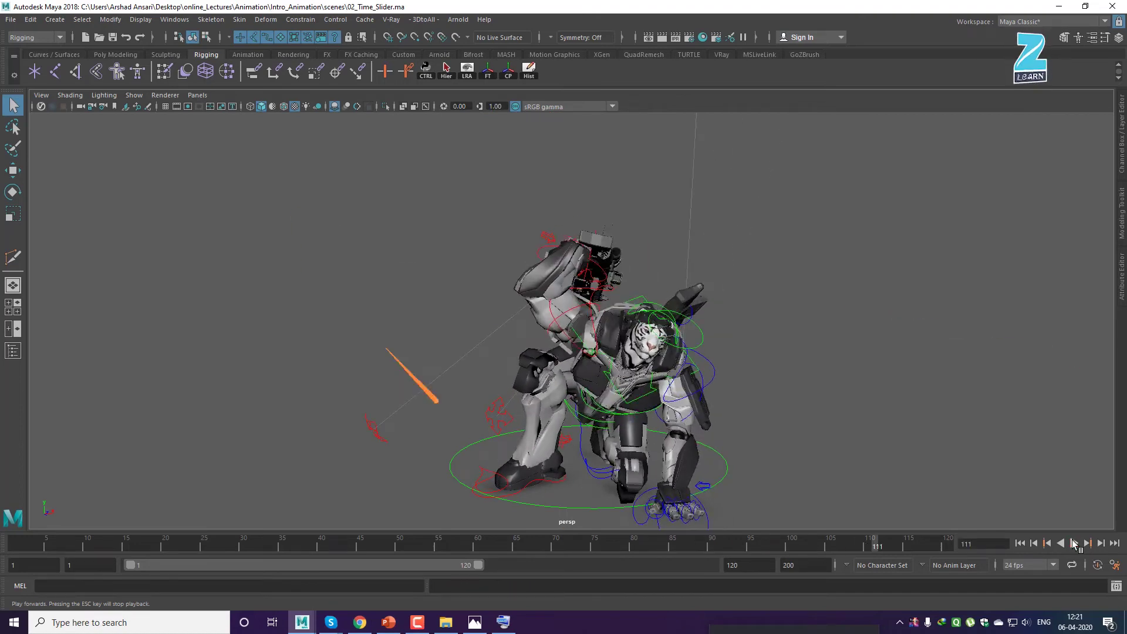
click(1021, 544)
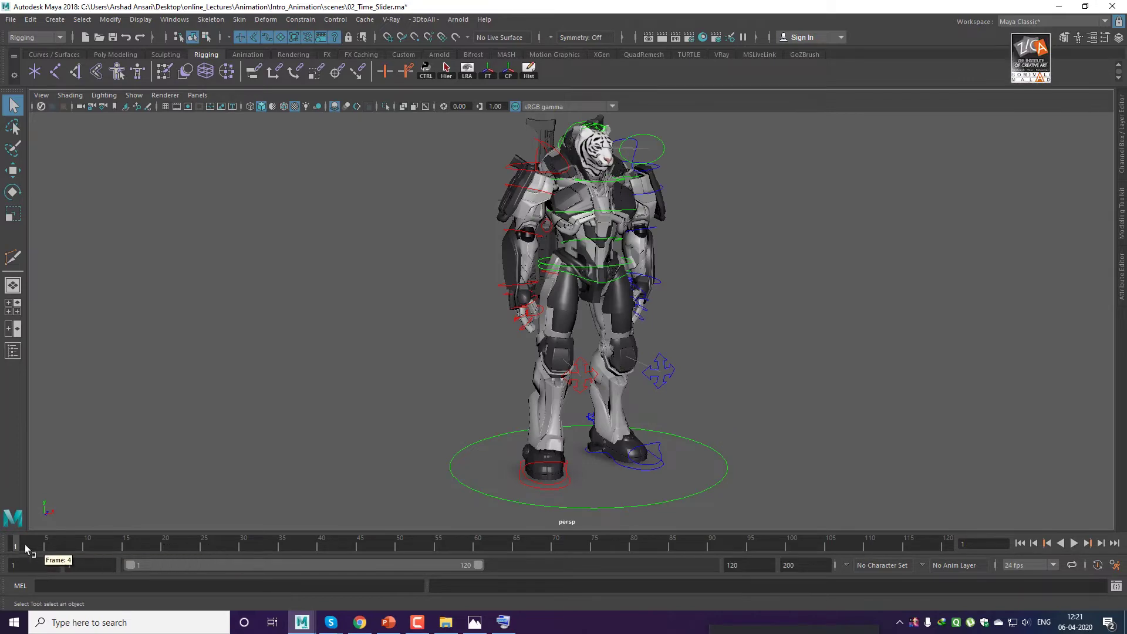
Go through the character's motion on the timeline, stopping at frame 57 and at frame 75.
key(alt+v)
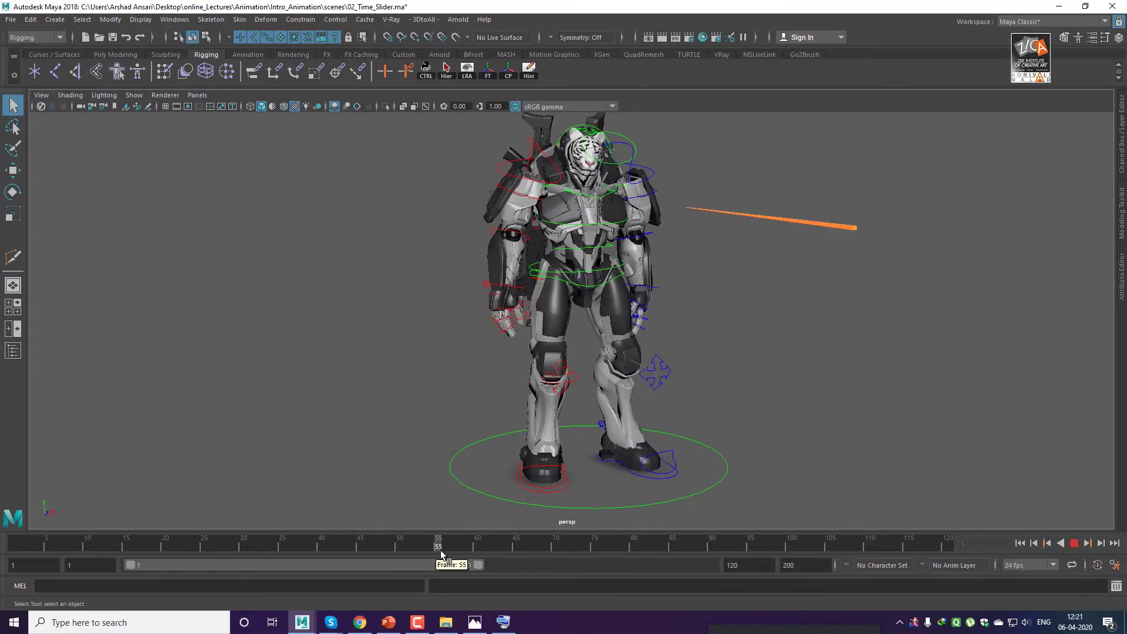
key(Escape)
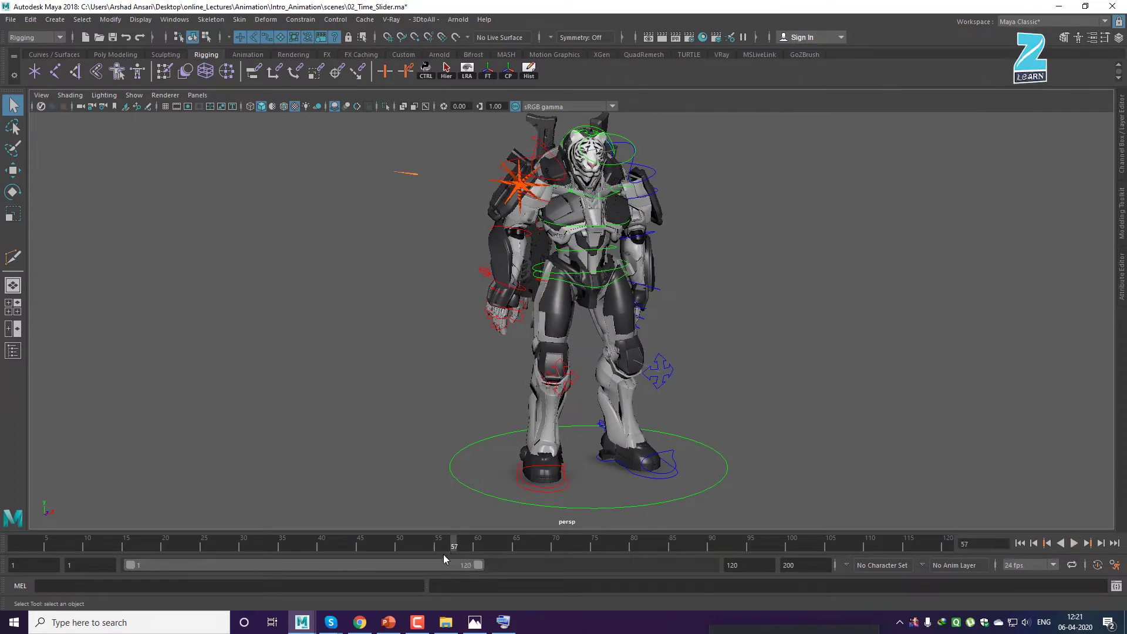
key(alt+v)
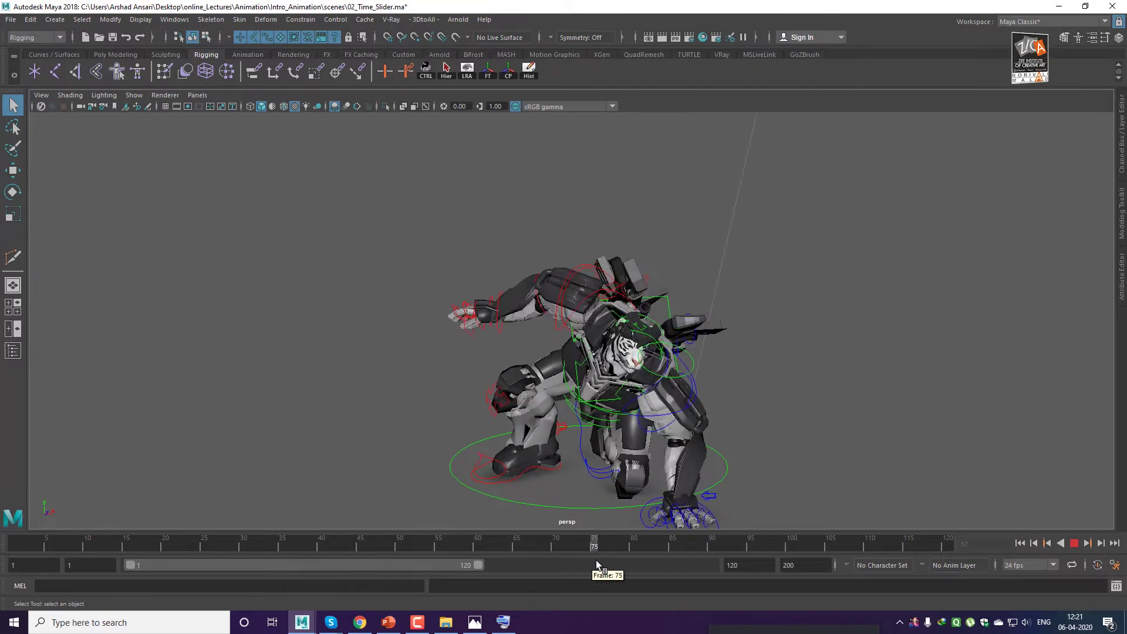
drag(596, 560, 597, 560)
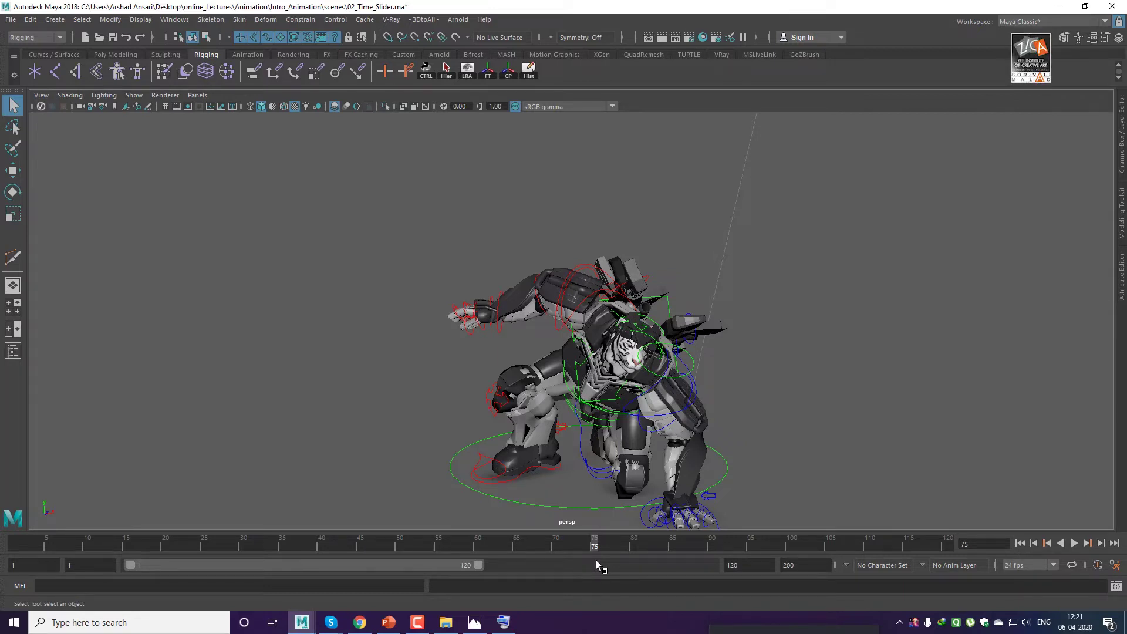
Set the playback start time to 57 and the playback end time to 75.
click(88, 564)
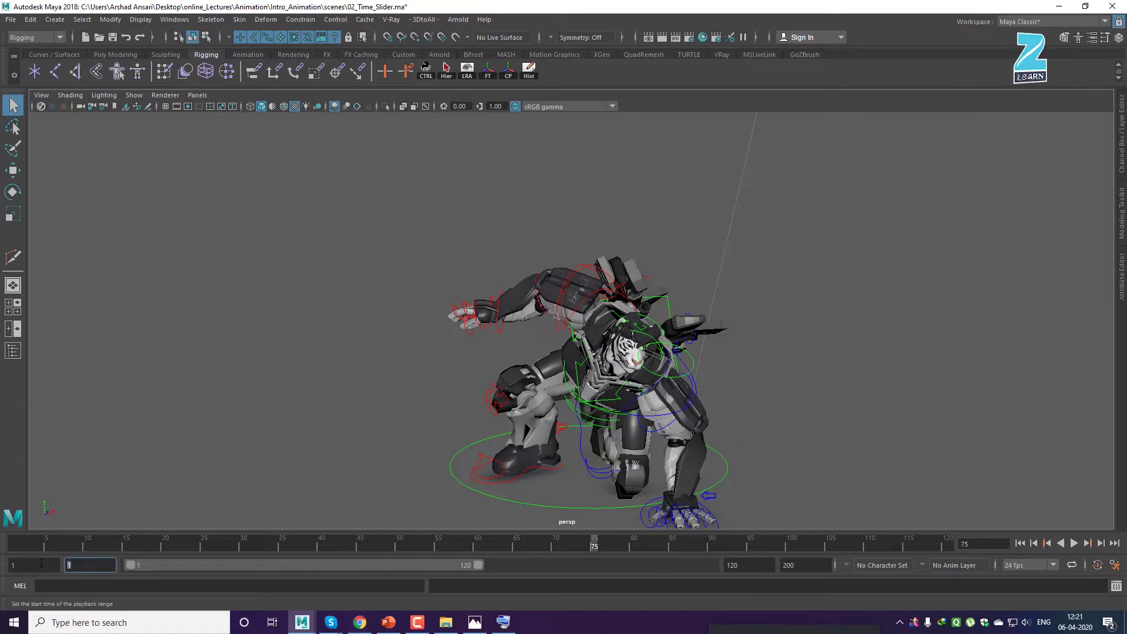
text(57)
key(Return)
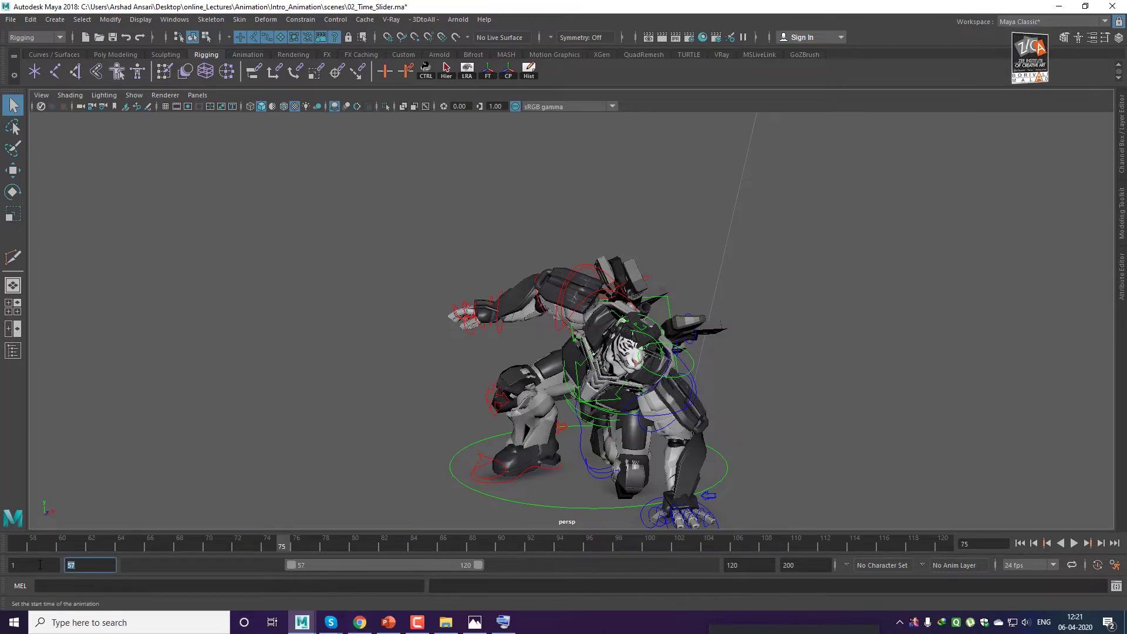
click(745, 565)
text(75)
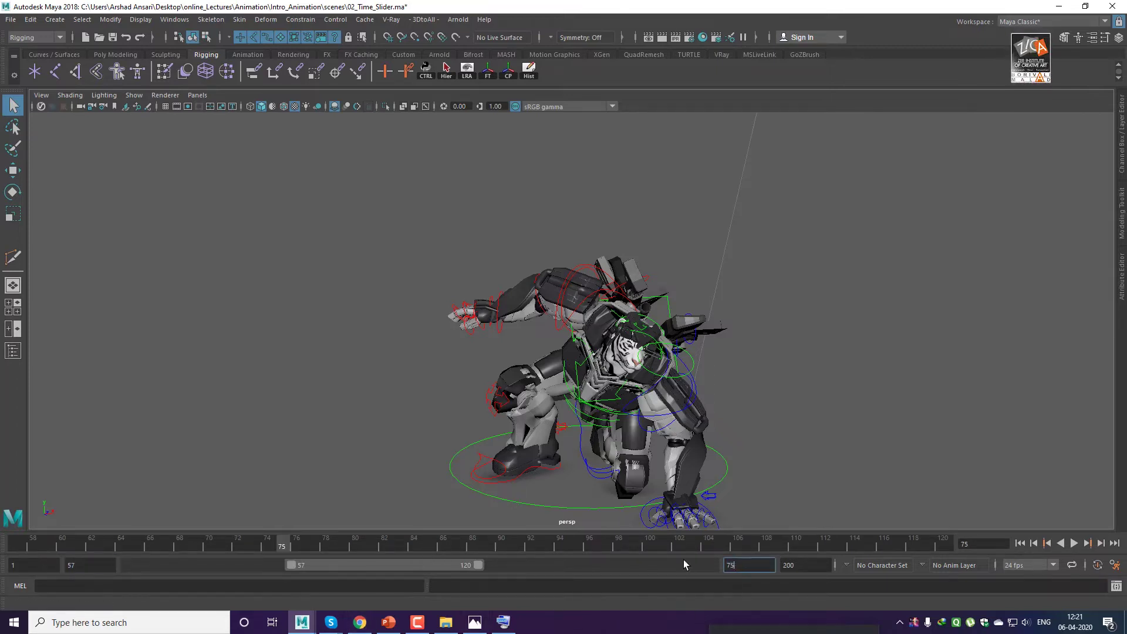
key(Return)
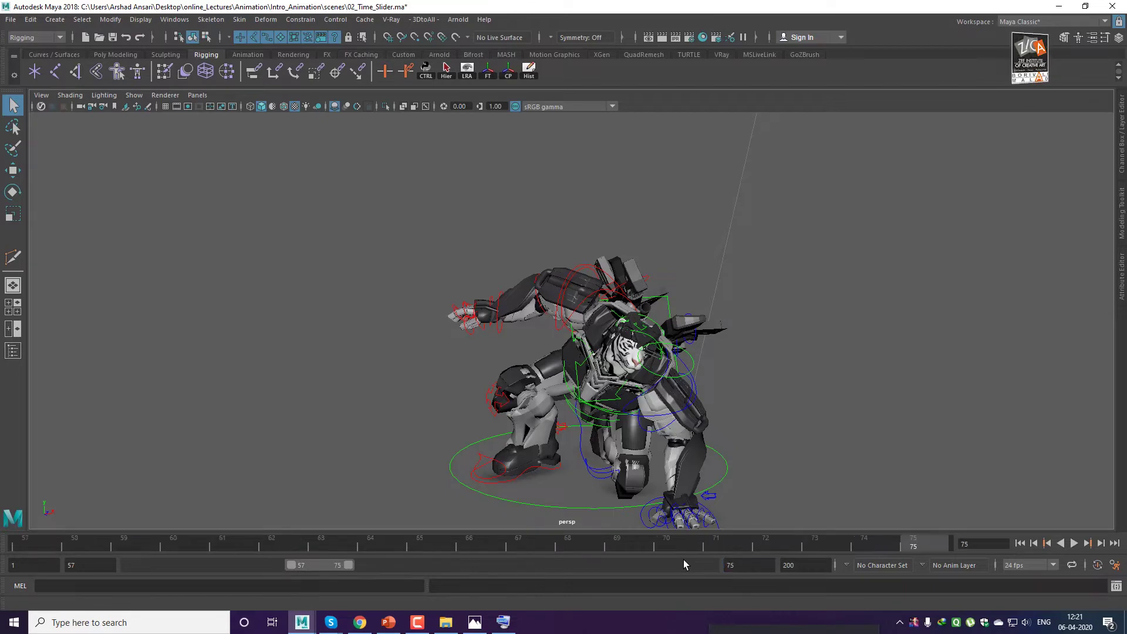
Play the 57 to 75 range from its beginning, stop the playback, and return to frame 57.
click(1021, 544)
click(1074, 544)
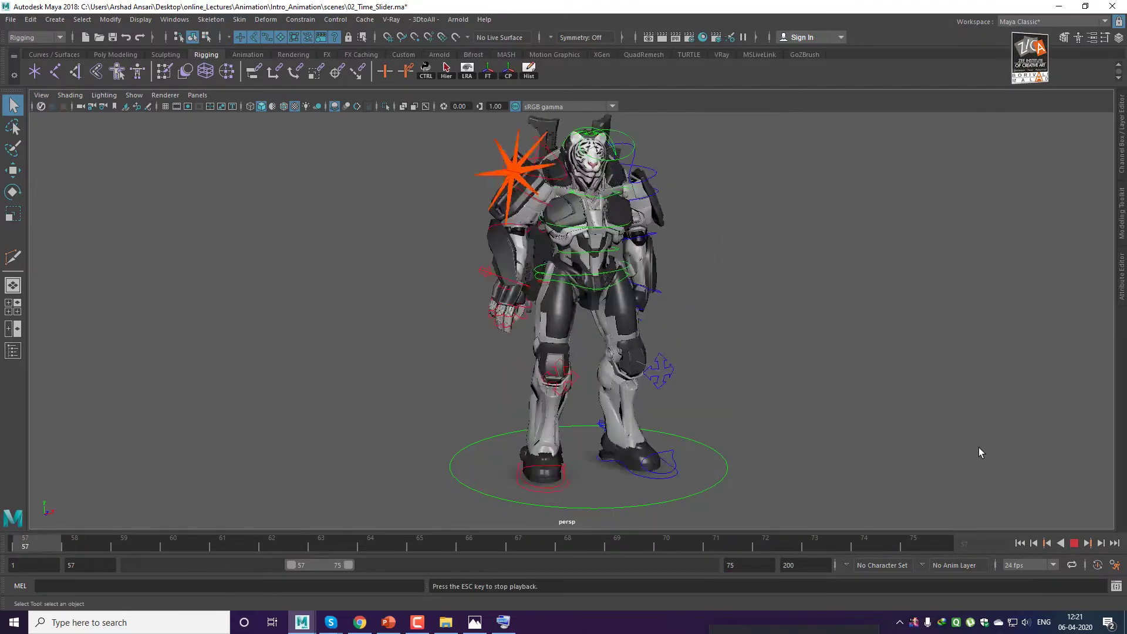
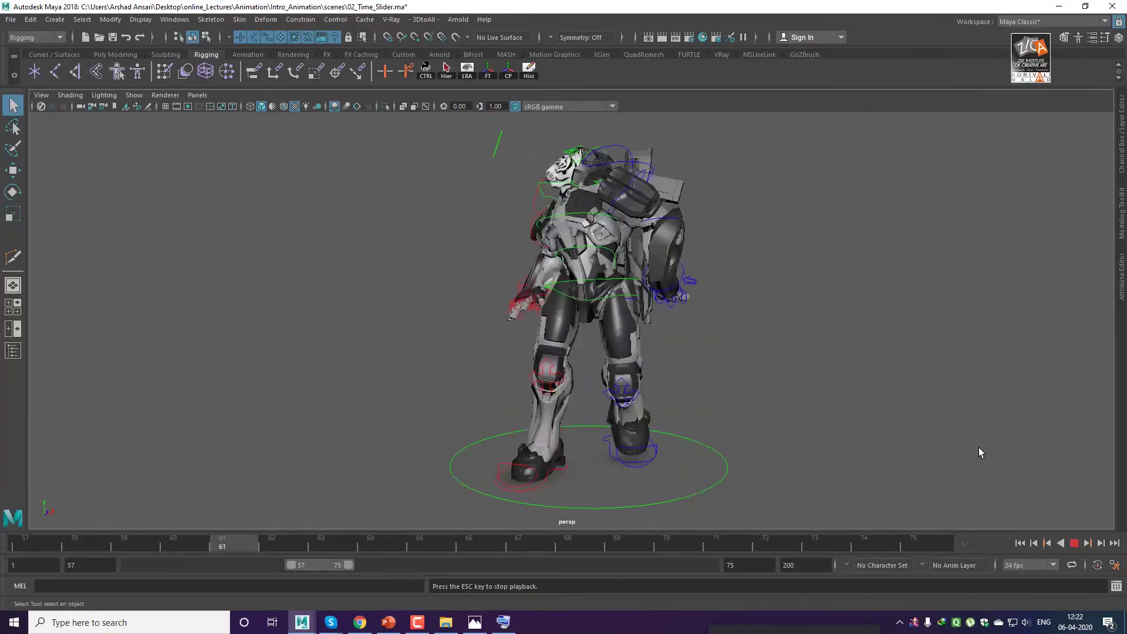
click(1075, 543)
click(1034, 544)
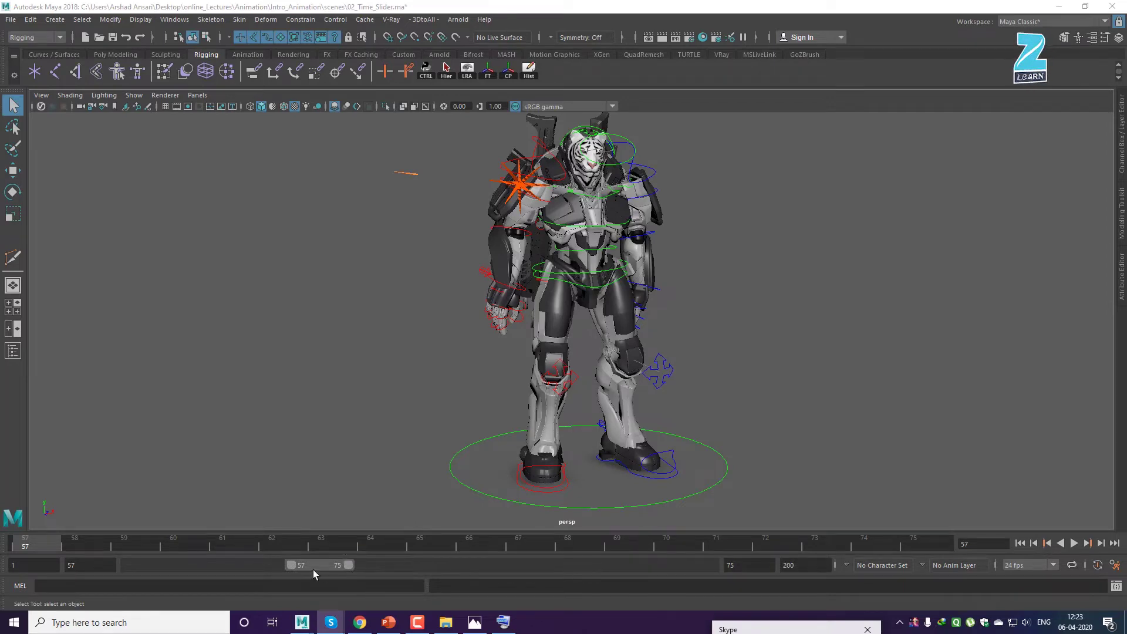
Expand the playback range with the range slider to cover the full animation from frame 1 to 200.
double_click(292, 566)
drag(347, 565, 850, 568)
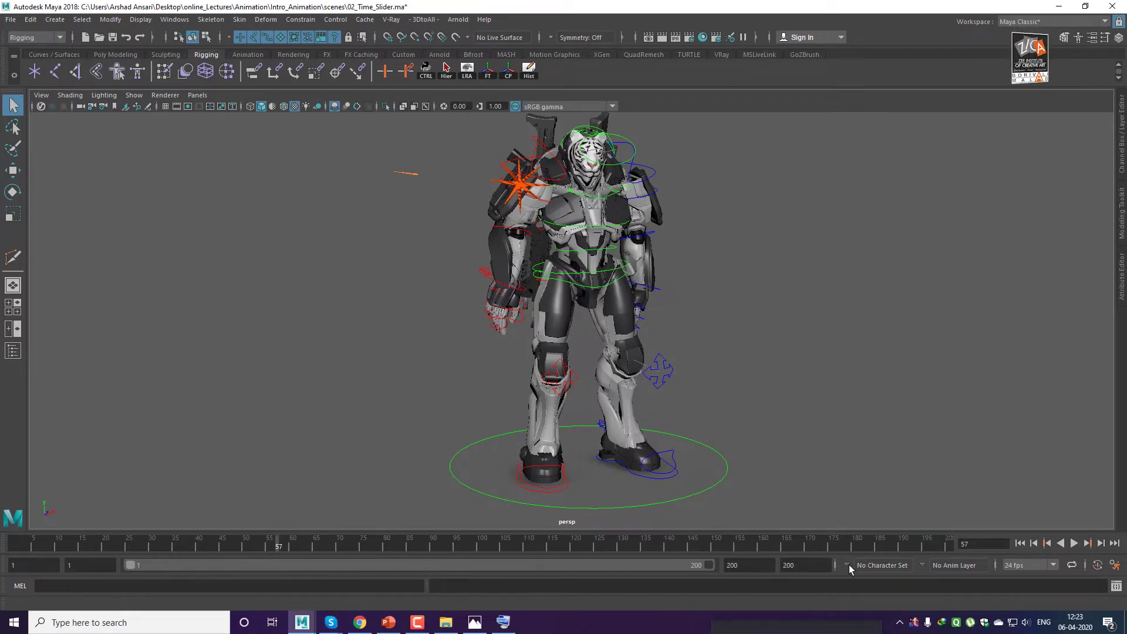
double_click(263, 568)
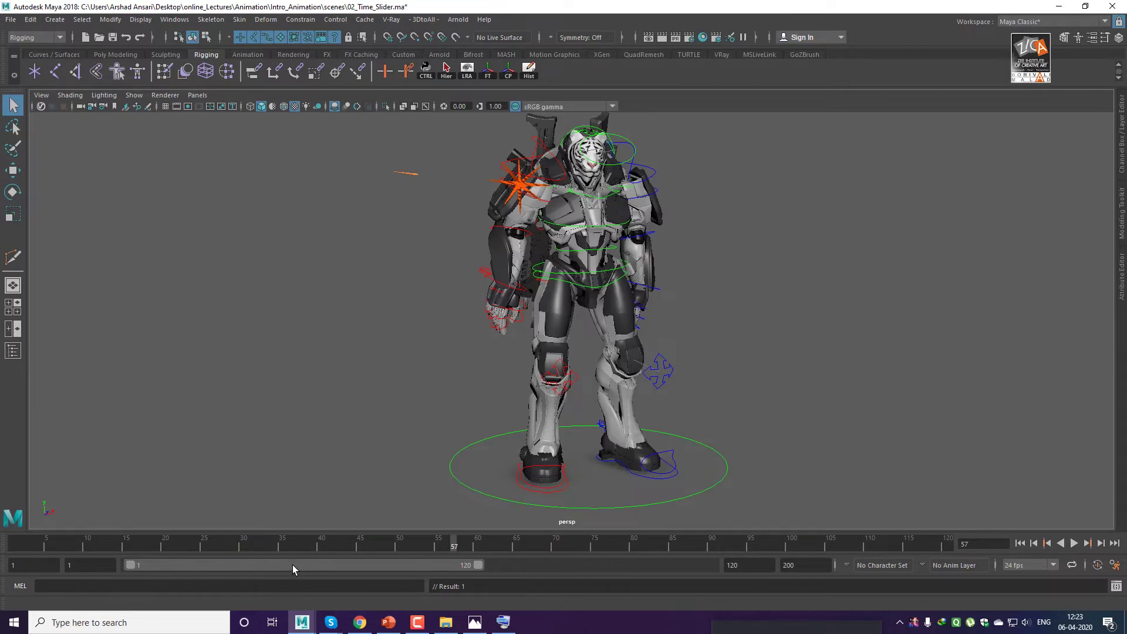
double_click(292, 565)
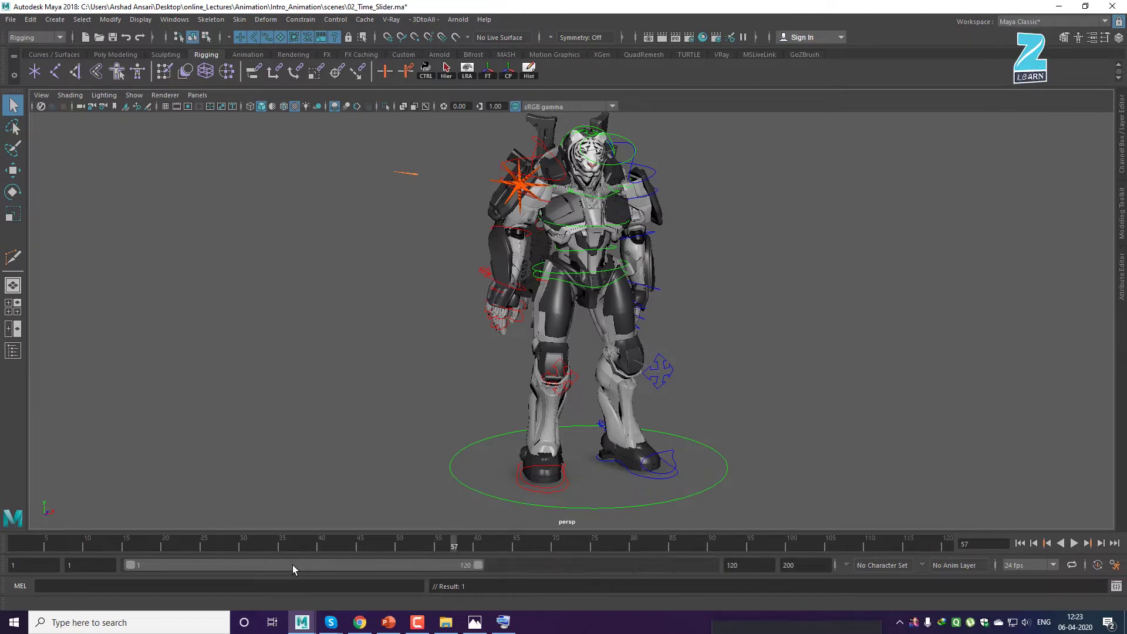
Switch to the Skype call, look through its participant list, and return to Maya.
mouse_move(331, 631)
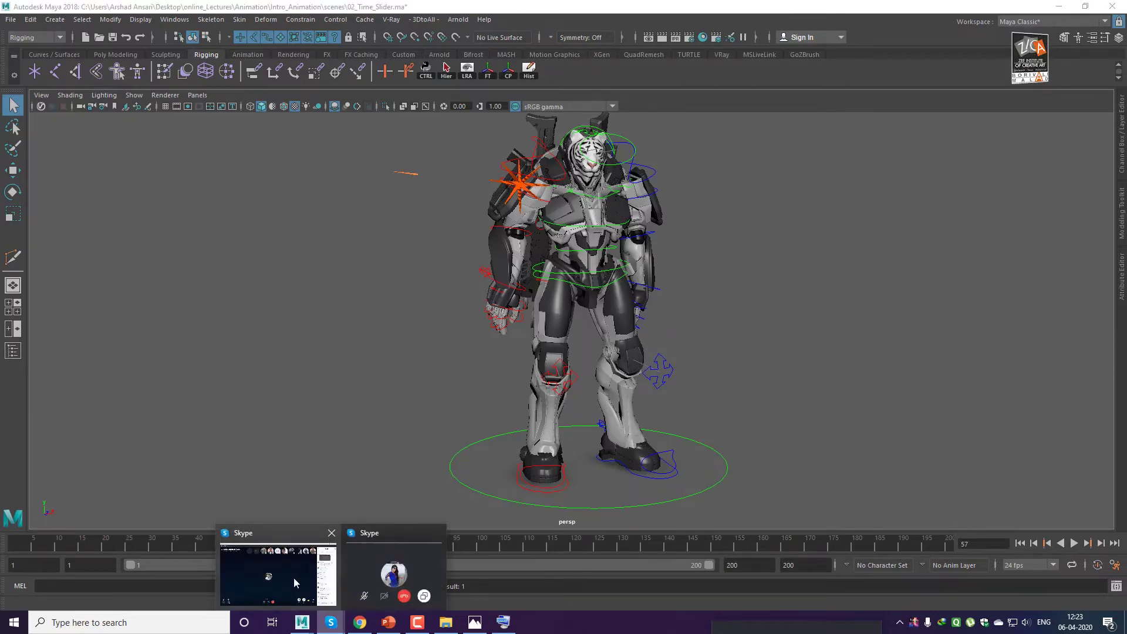
click(294, 577)
click(364, 83)
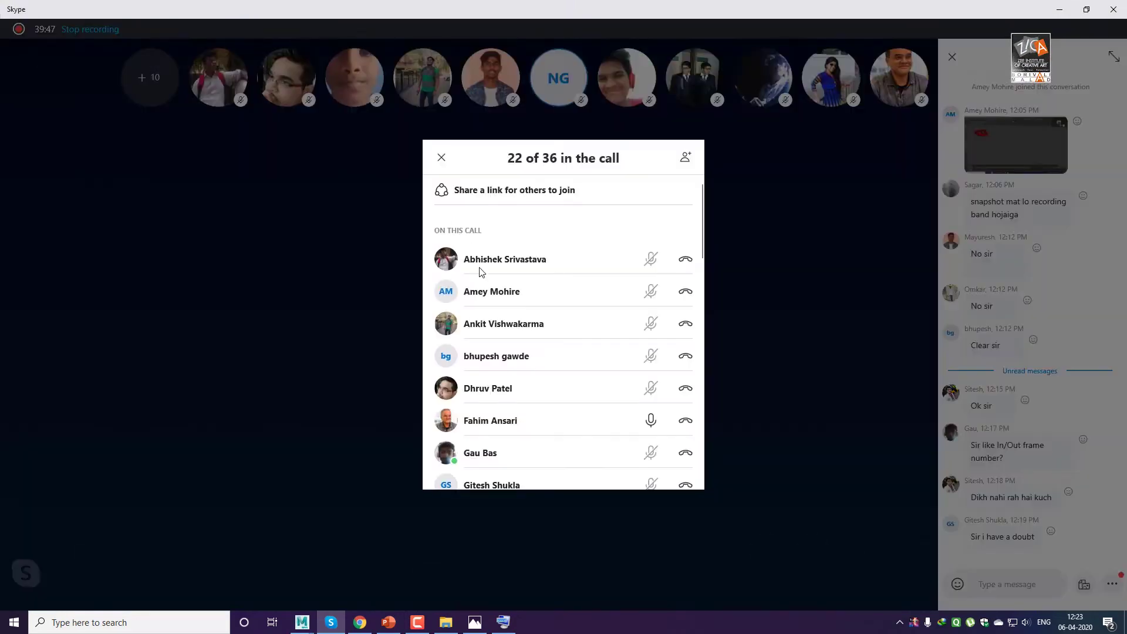
scroll(539, 405, down, 3)
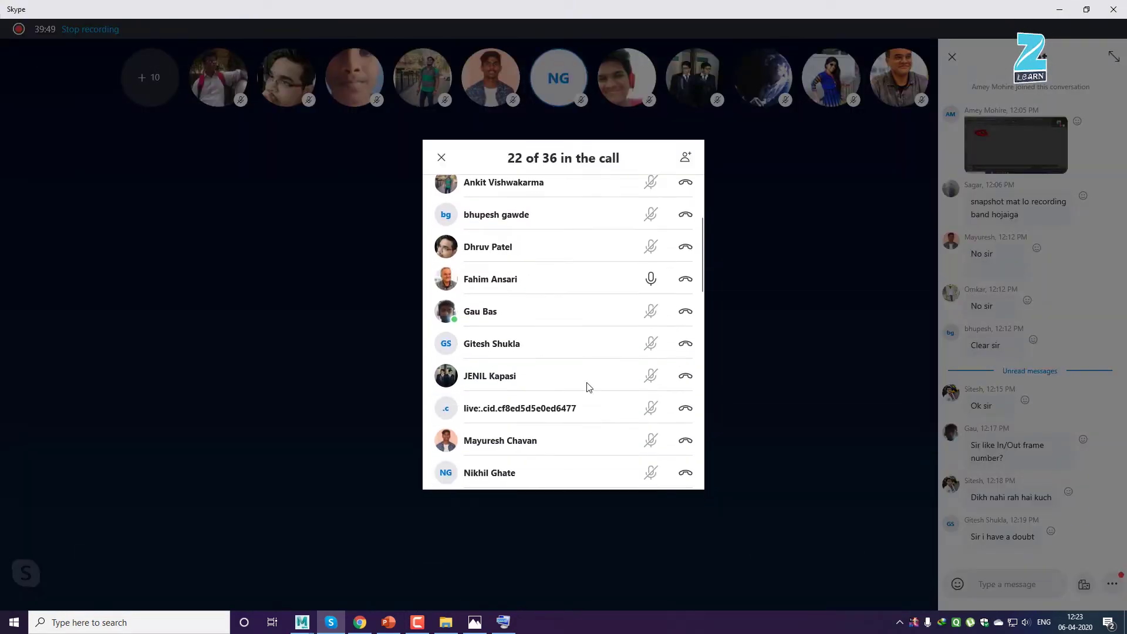
scroll(589, 387, down, 8)
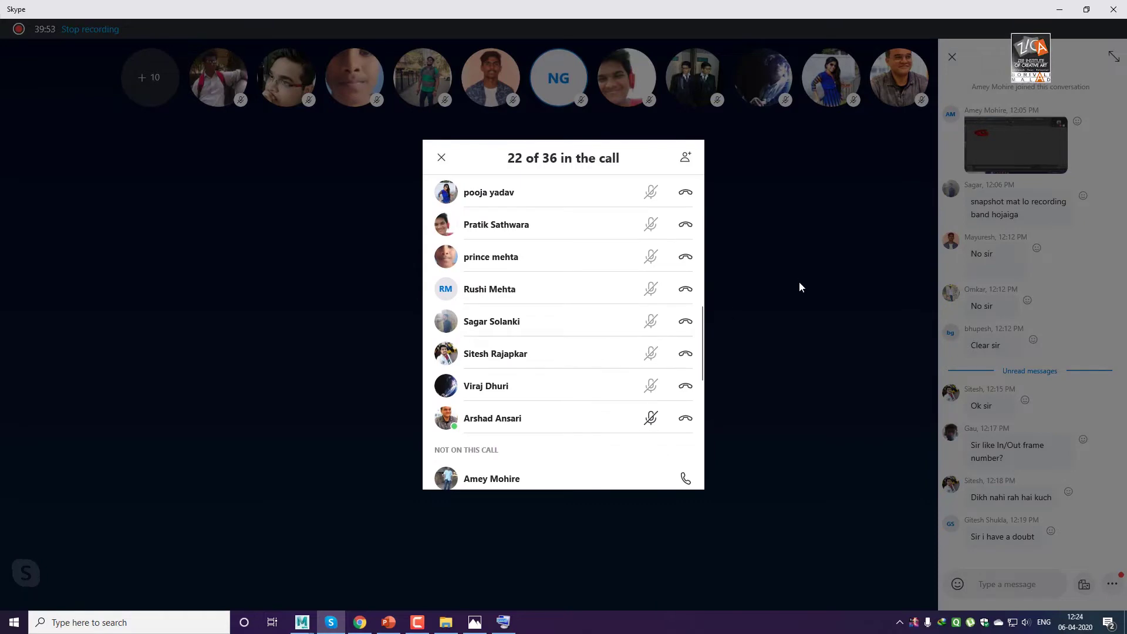
click(439, 159)
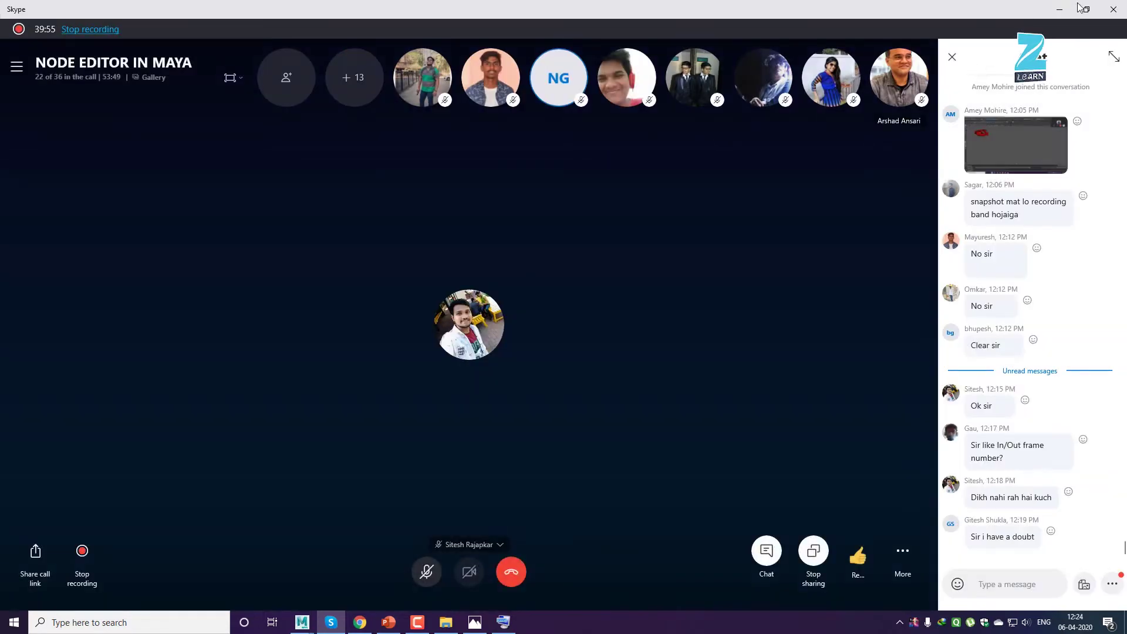
click(1059, 11)
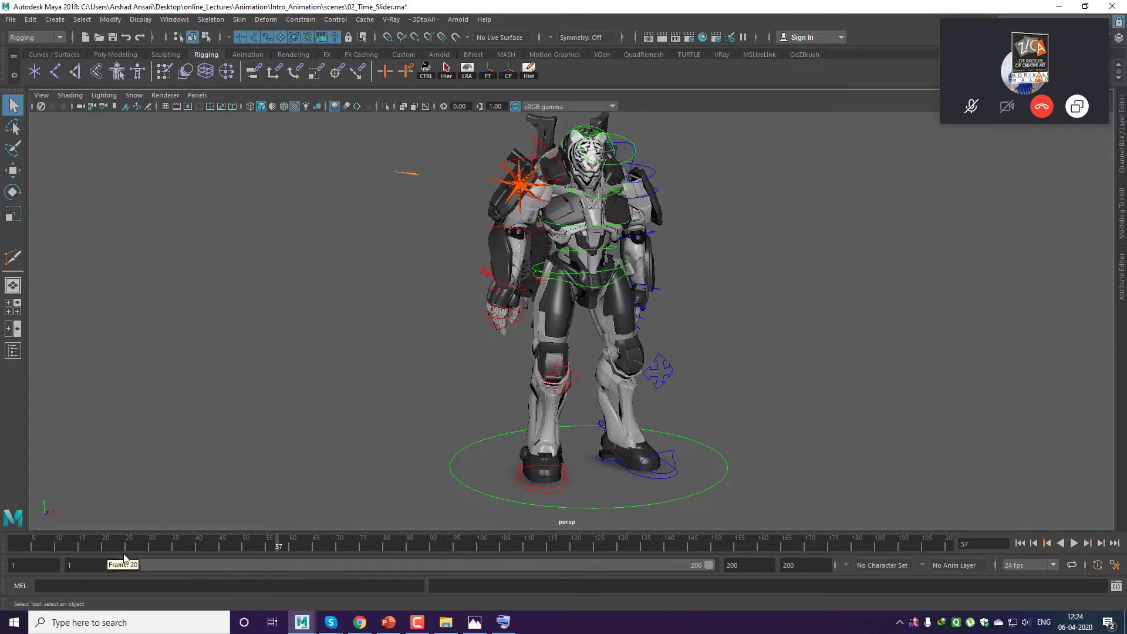
Scrub through the full timeline, play the character animation, stop it, and return to frame 1.
drag(10, 546, 203, 545)
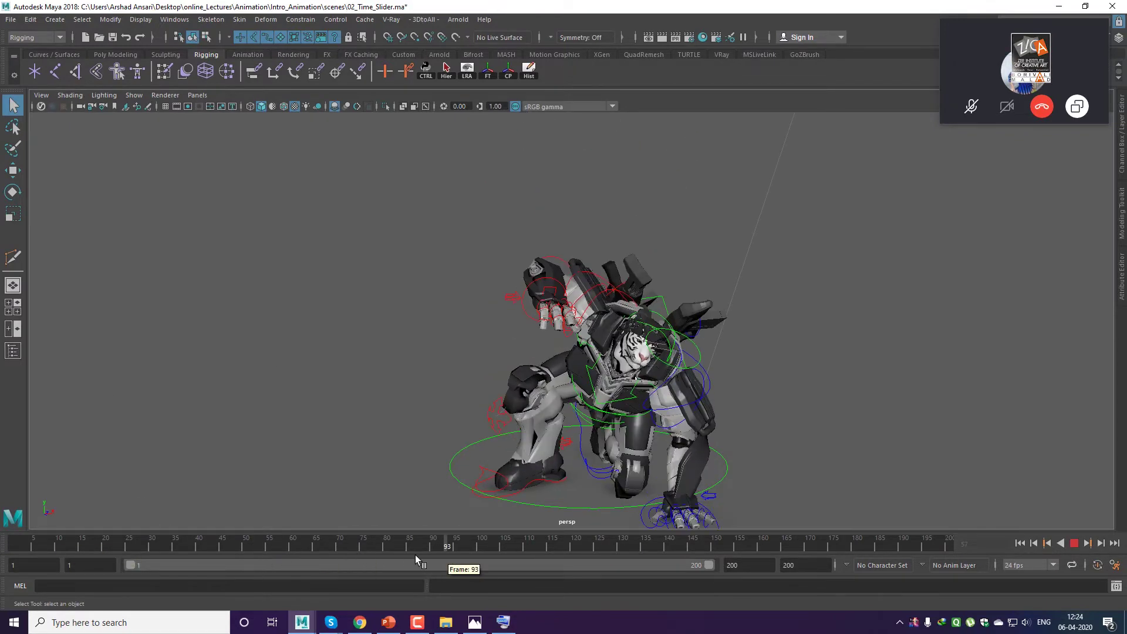
click(1074, 543)
click(1074, 543)
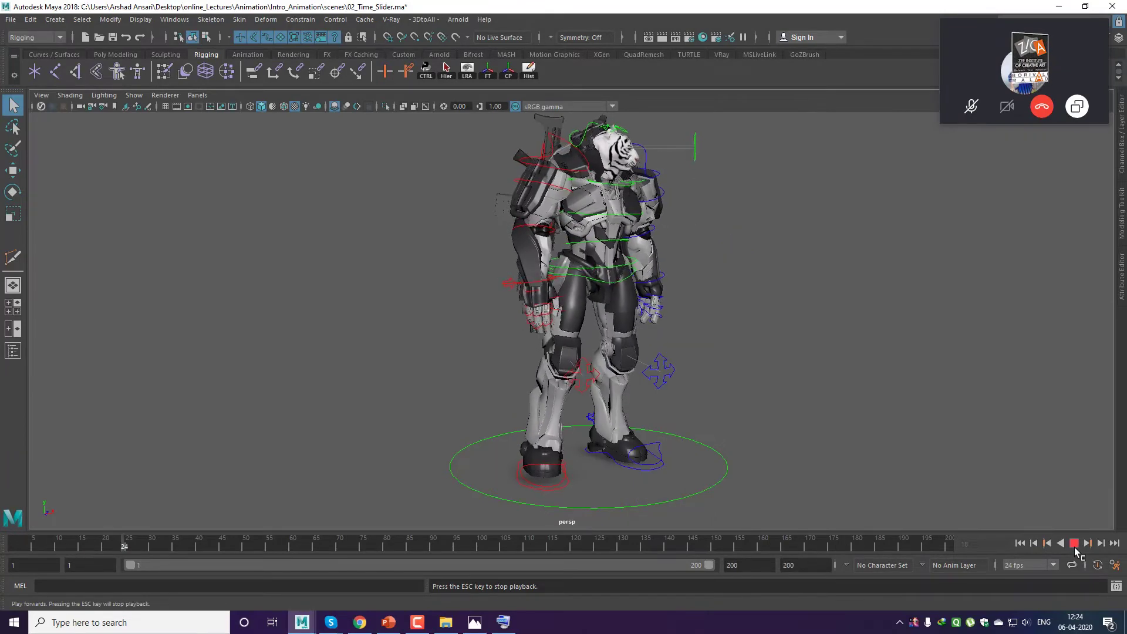
click(1074, 544)
click(1019, 544)
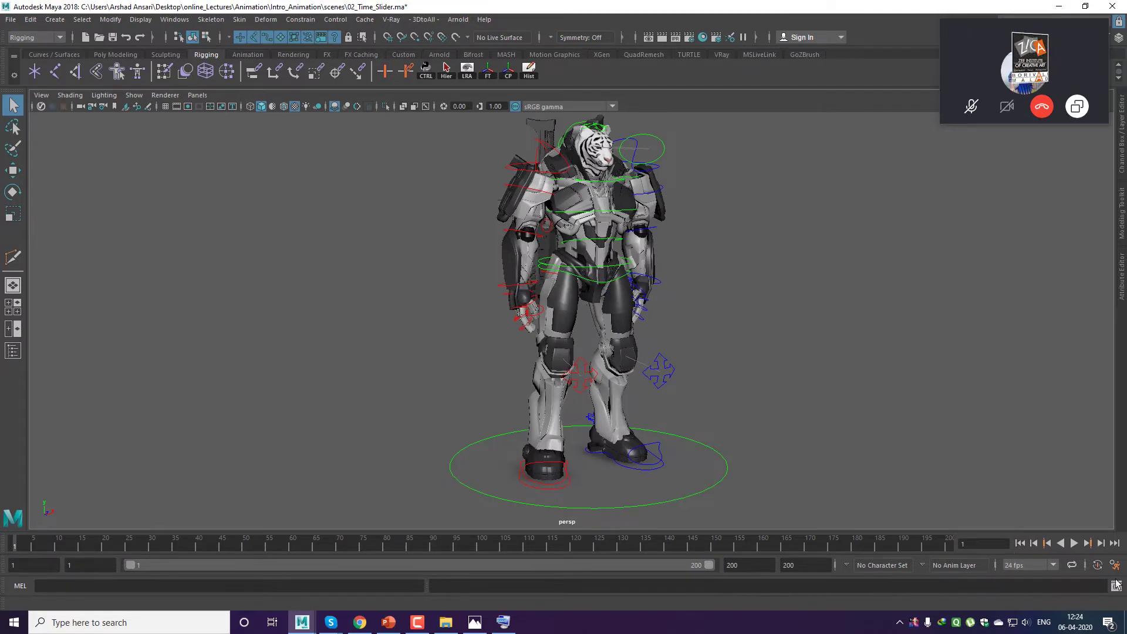
Open the frame rate options and magnify the area around the playback controls to 300%.
click(1054, 565)
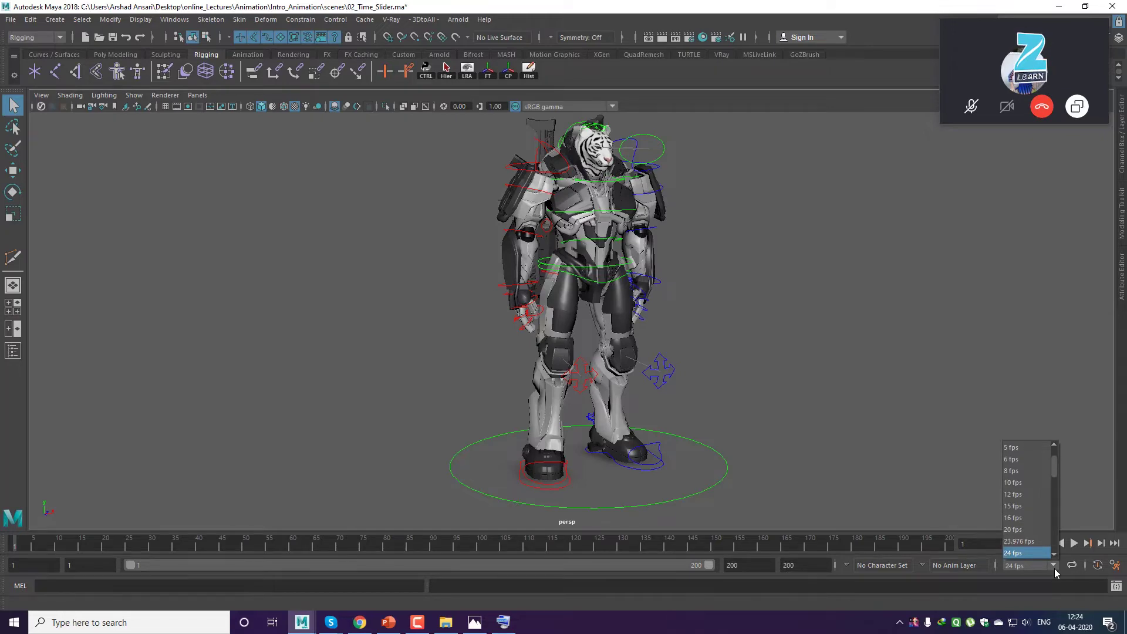
key(super+plus)
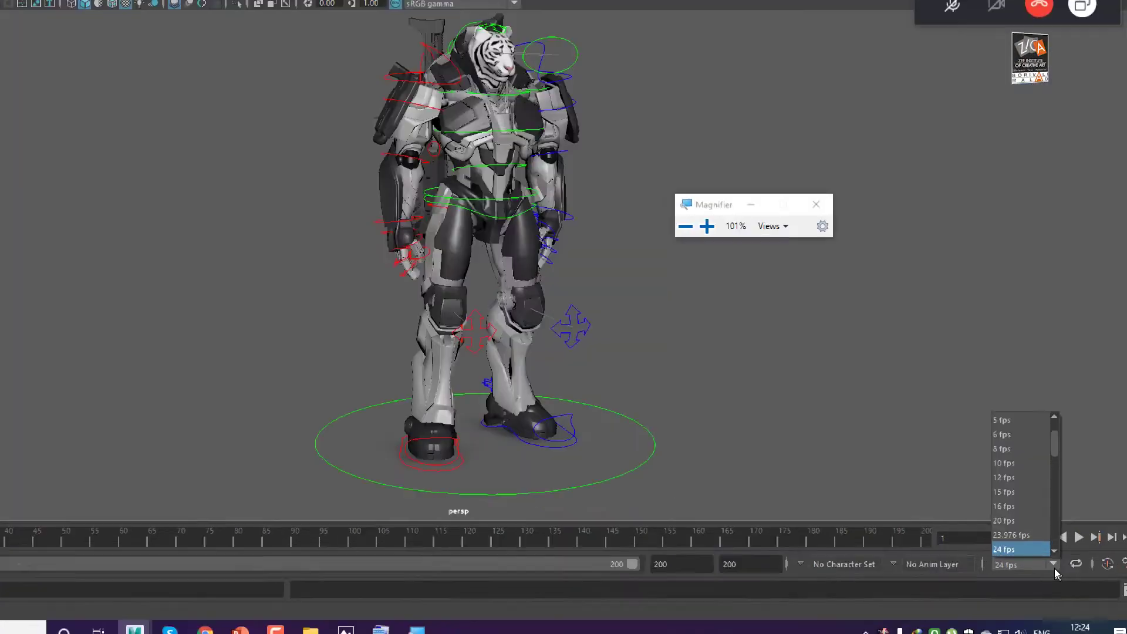
click(988, 431)
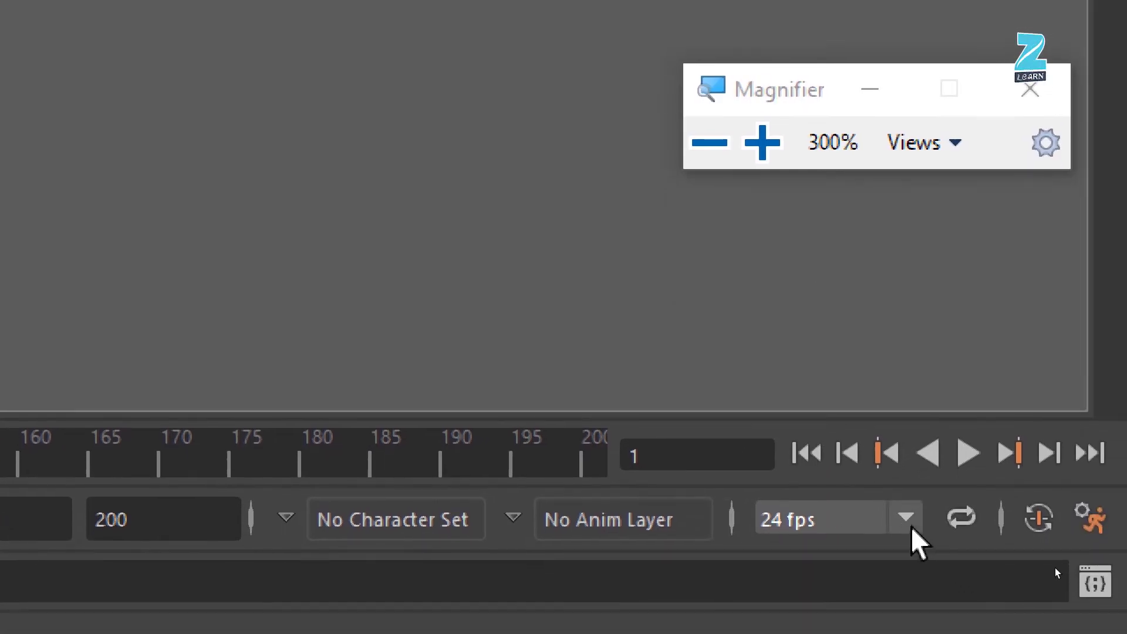
Look through the available frame rate options in the magnified playback controls and close the magnified view.
click(953, 591)
click(734, 14)
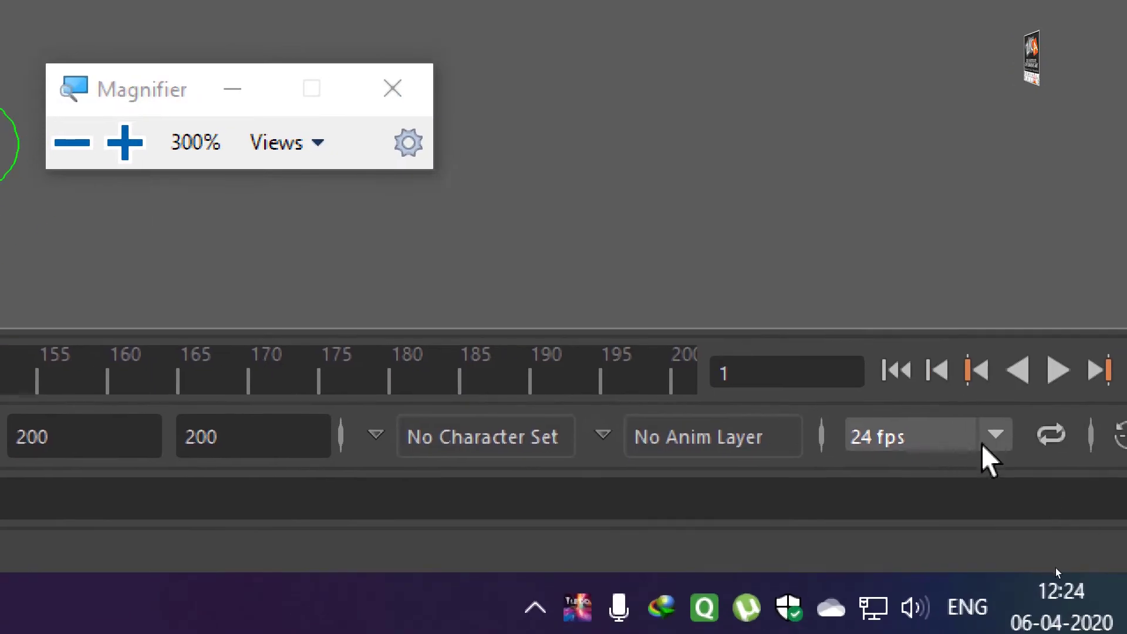
click(987, 442)
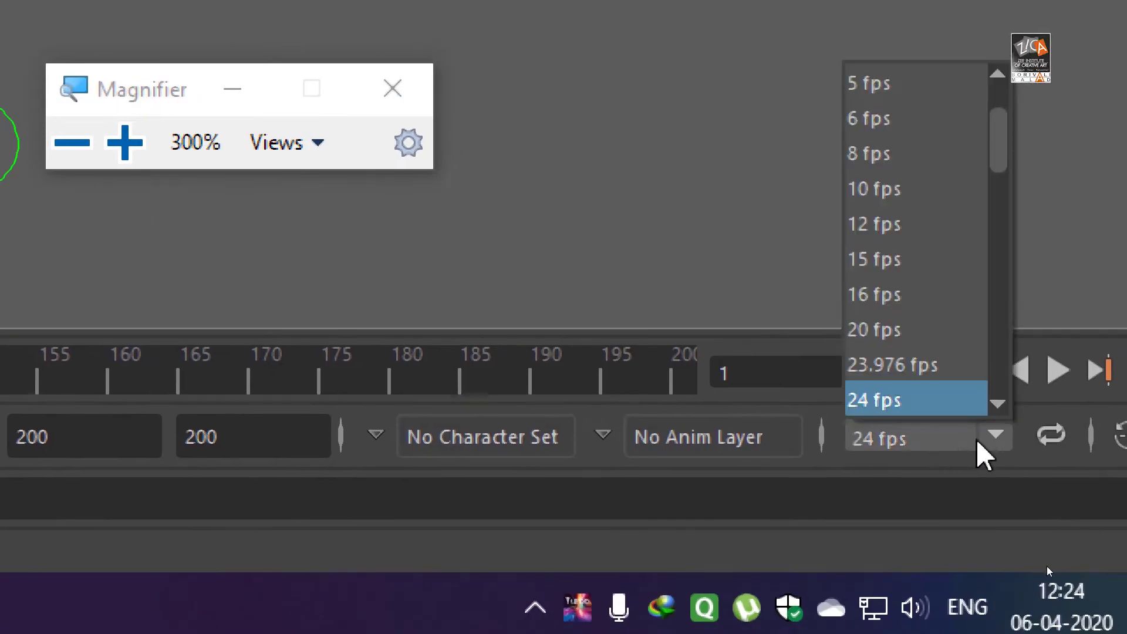
drag(1004, 152, 1001, 94)
click(1066, 168)
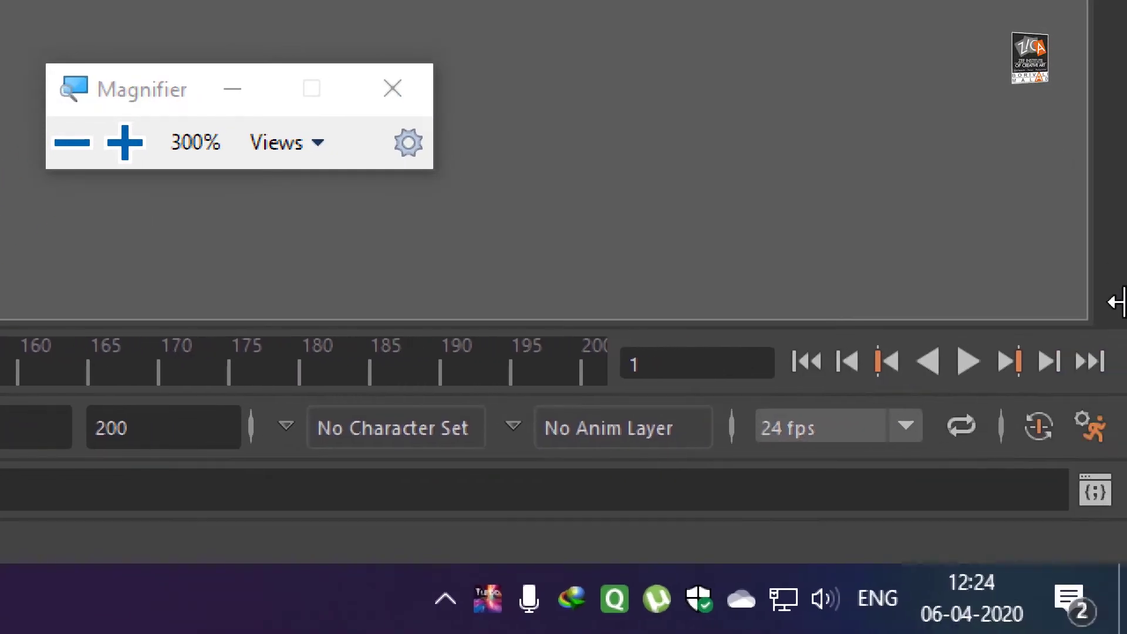
click(405, 103)
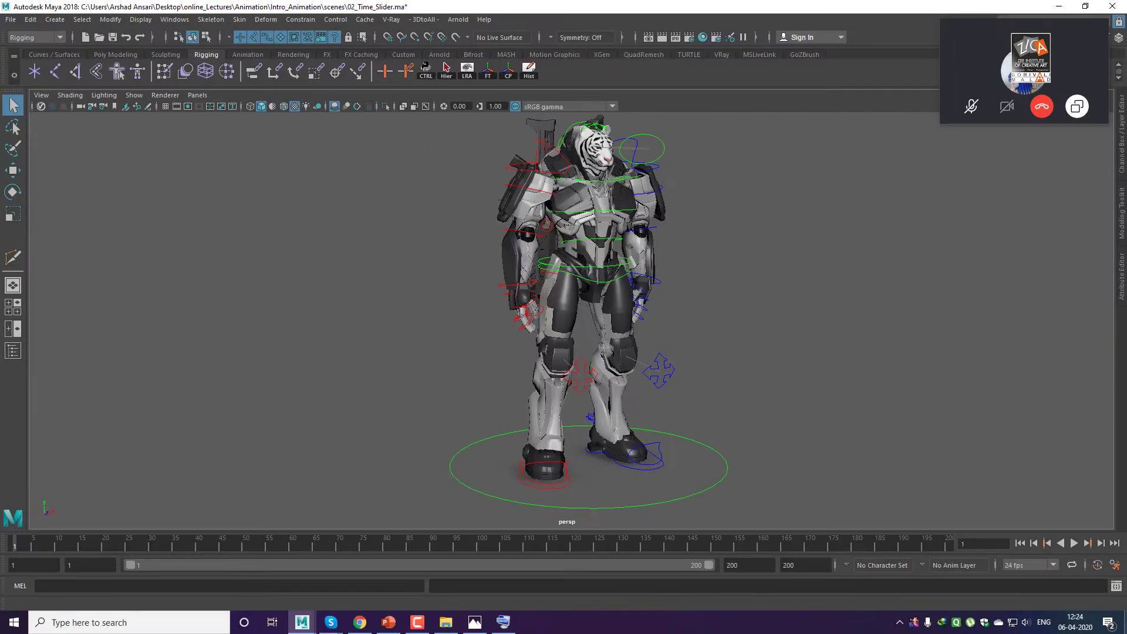
Play the character animation in continuous looping mode, stop it, and return to the first frame.
click(1076, 545)
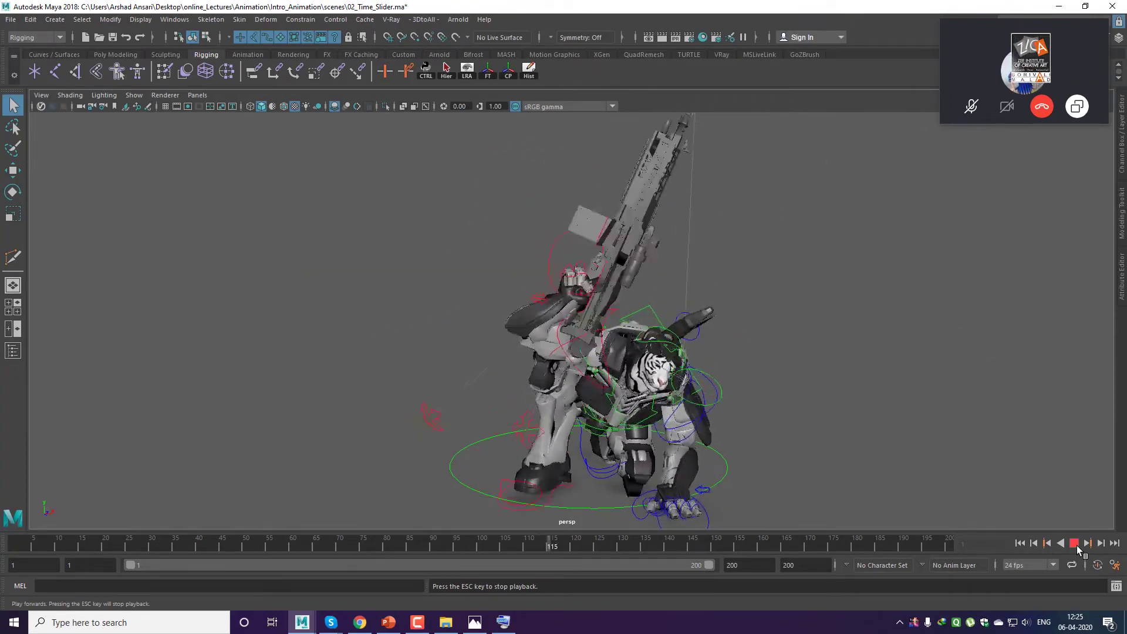
click(1074, 544)
click(1021, 545)
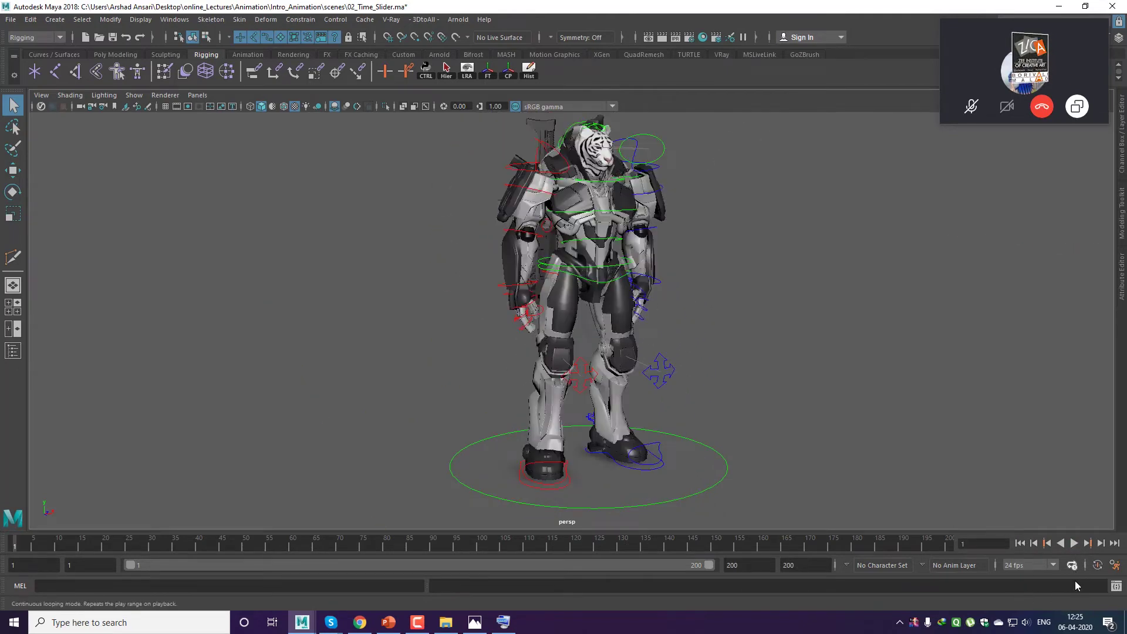
Turn looping off, inspect the changed loop control magnified, and play the animation once through to frame 200.
key(super+plus)
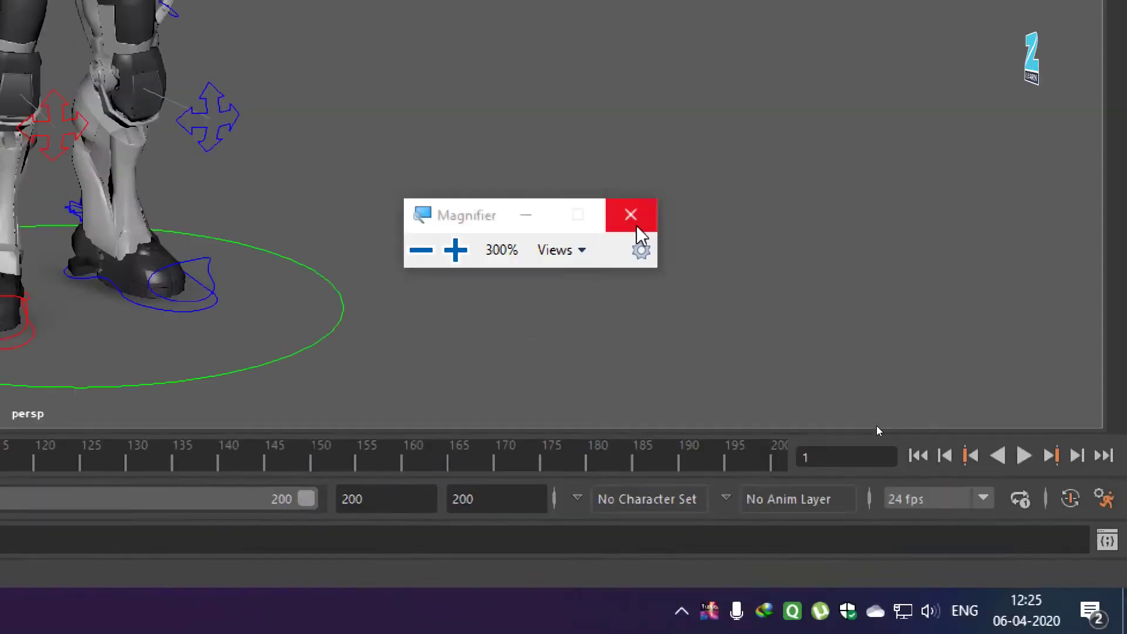
click(636, 226)
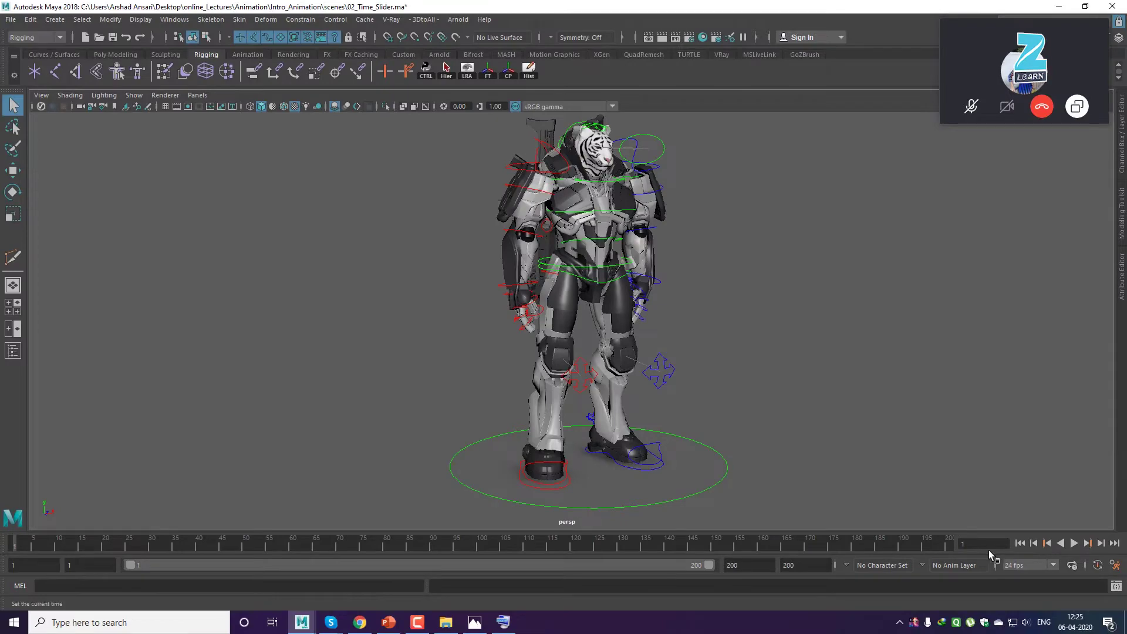
click(1075, 545)
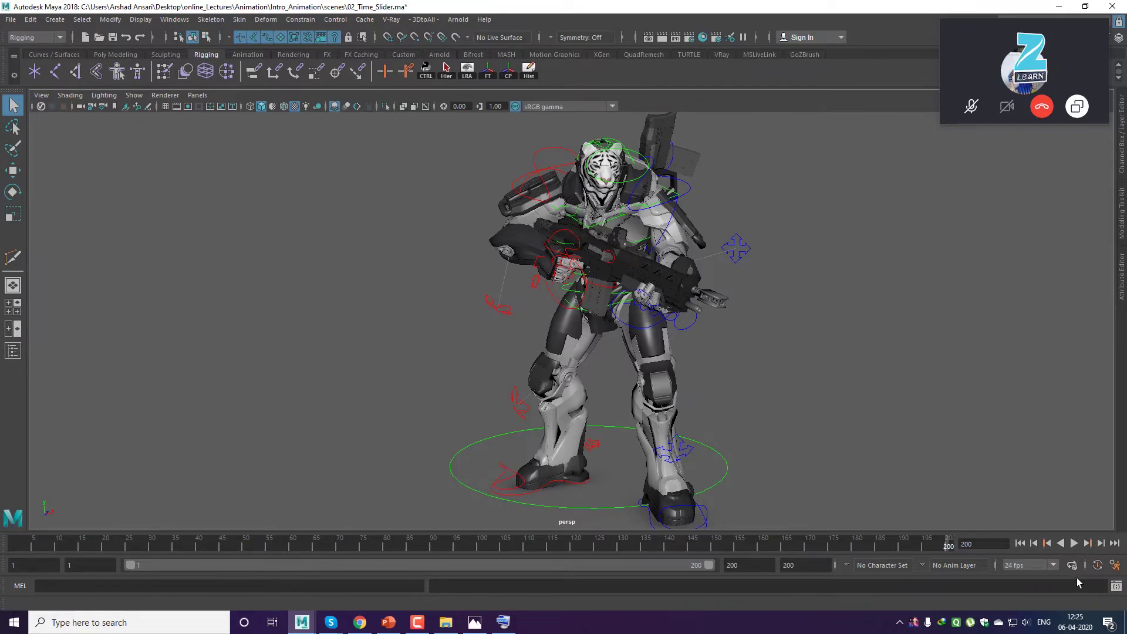
Set playback to Oscillating loop, play the animation back and forth from frame 1, and stop it.
key(super+plus)
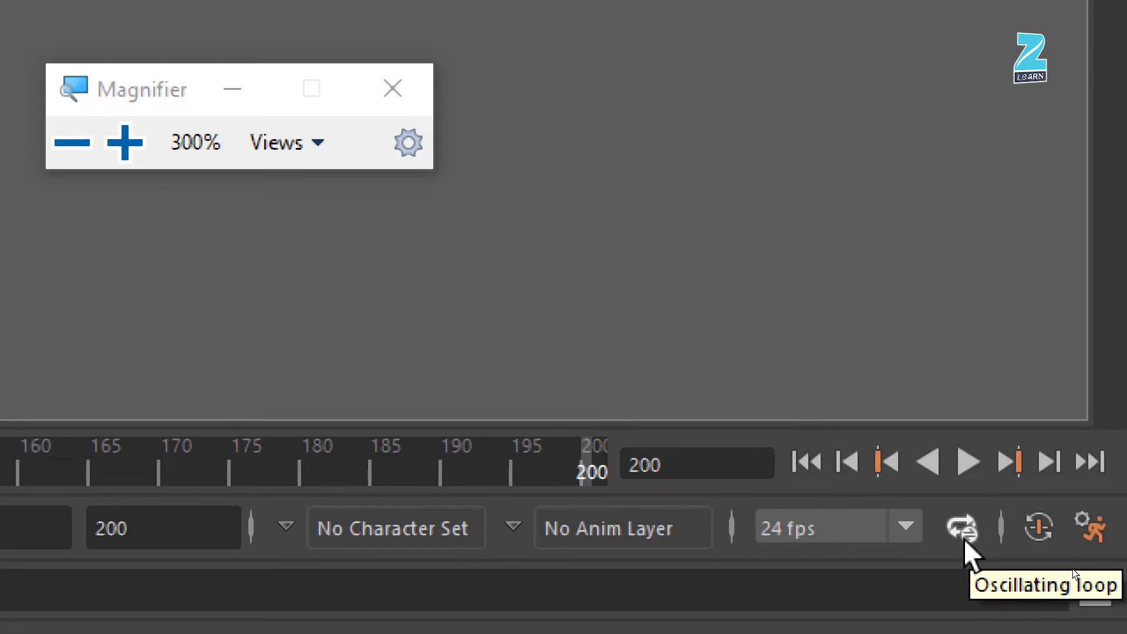
click(411, 99)
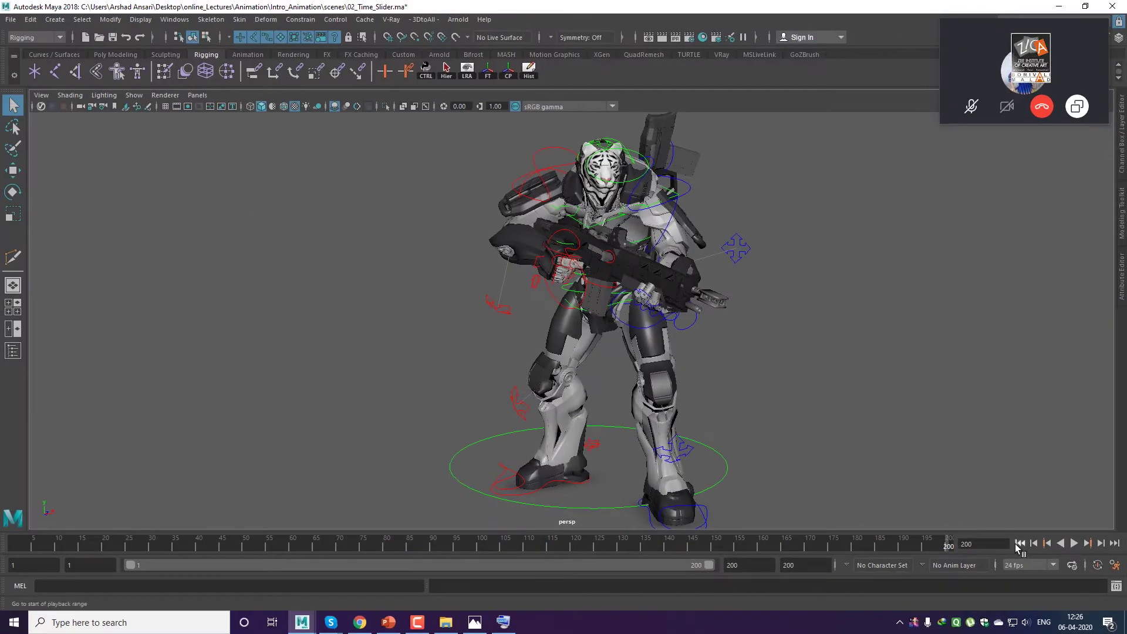
click(1019, 544)
click(1072, 545)
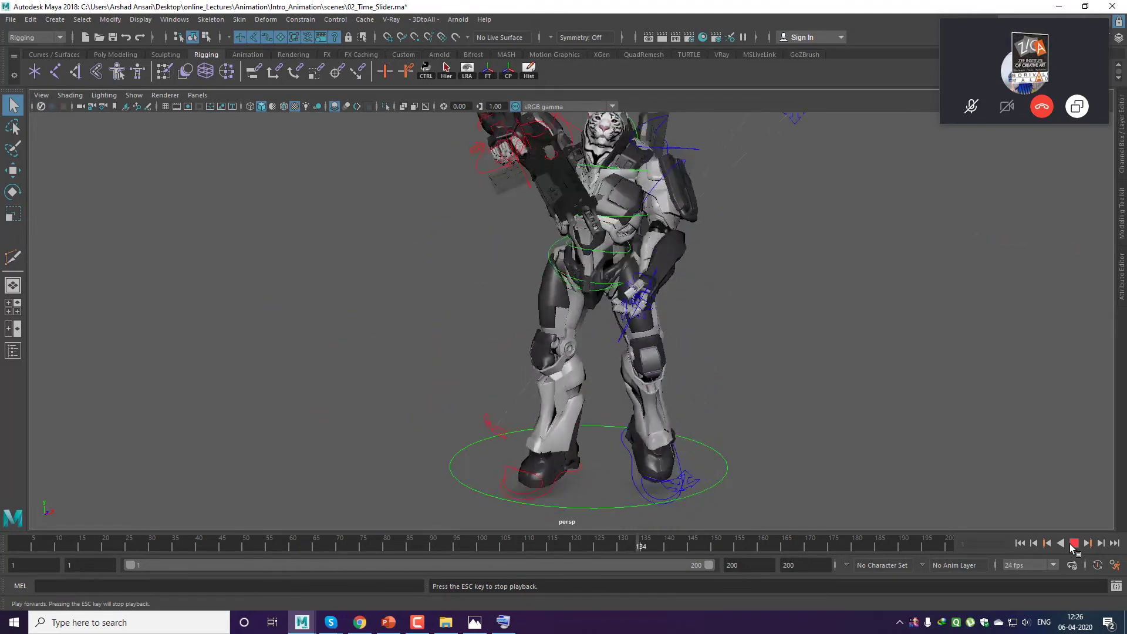
click(1074, 544)
Cycle the playback looping mode back to continuous.
click(1073, 567)
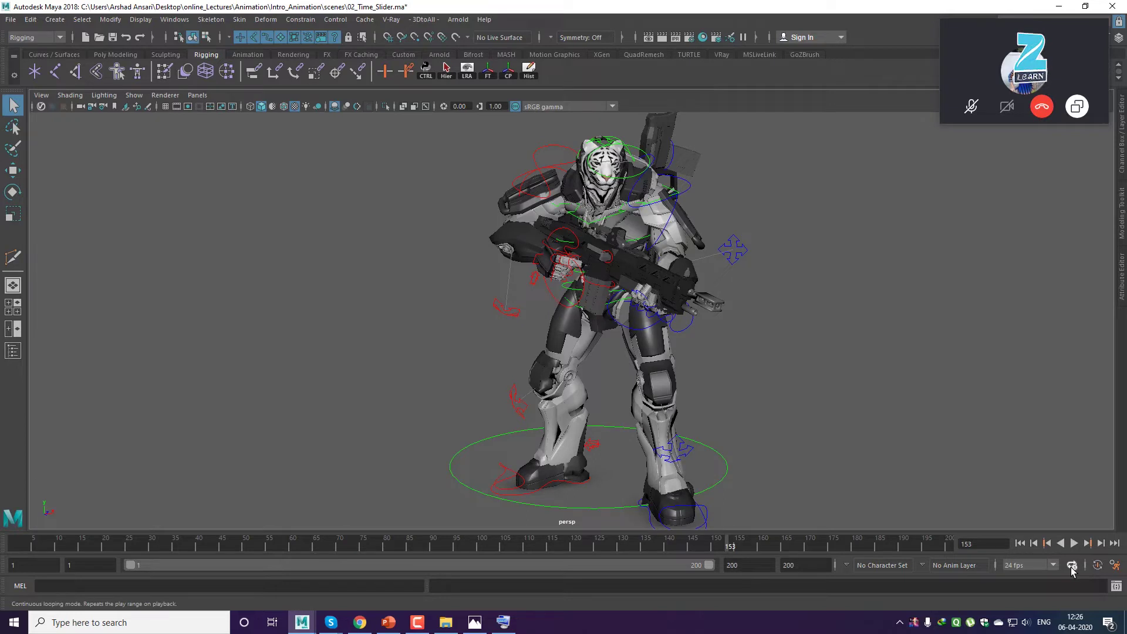
click(1073, 566)
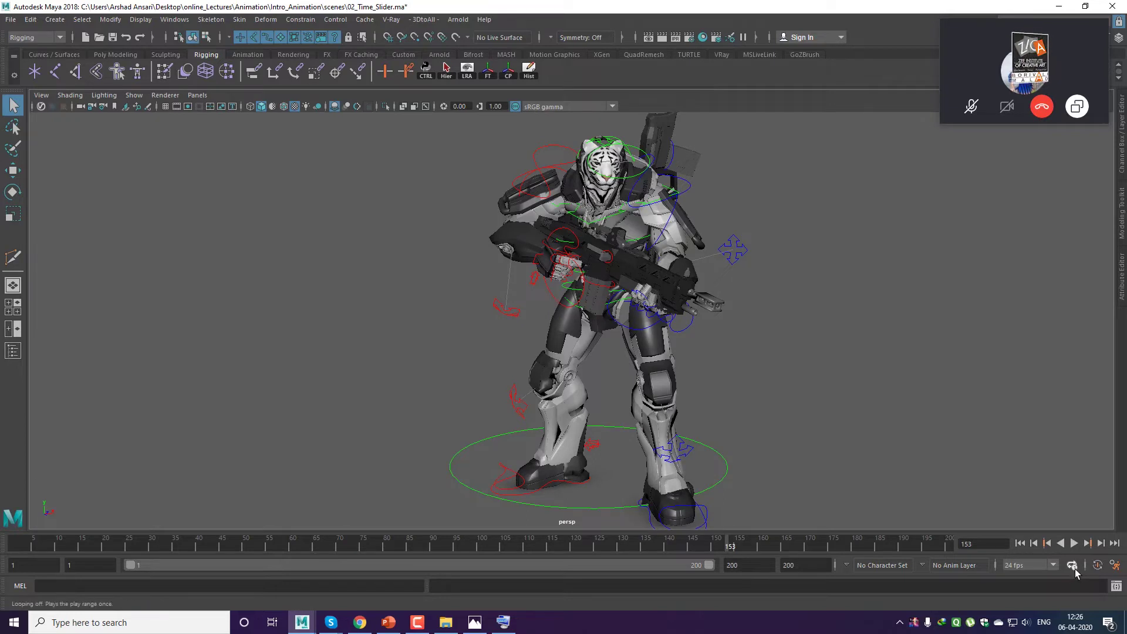
click(1075, 572)
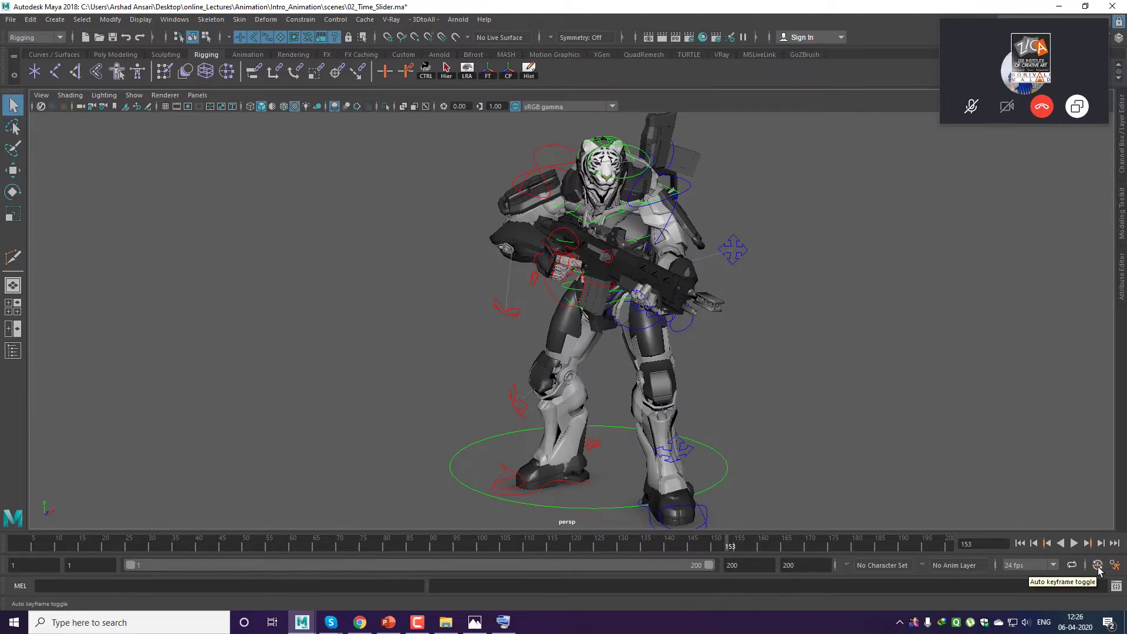
Open the Time Slider animation preferences, enlarge the window to show all settings, and examine them magnified at 300%.
key(super+plus)
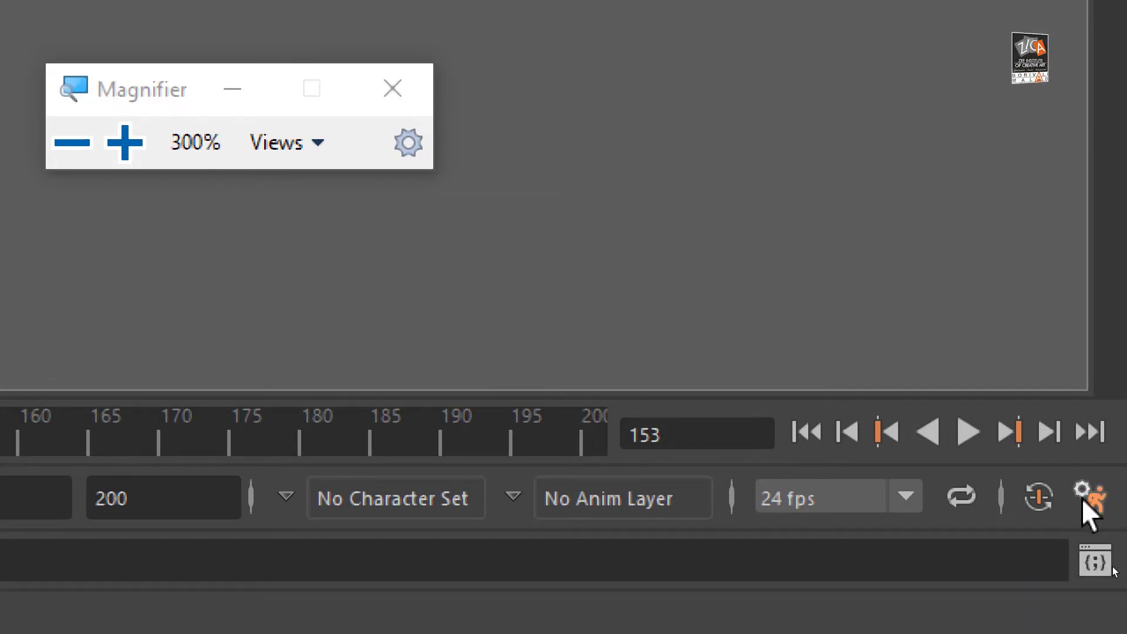
click(414, 106)
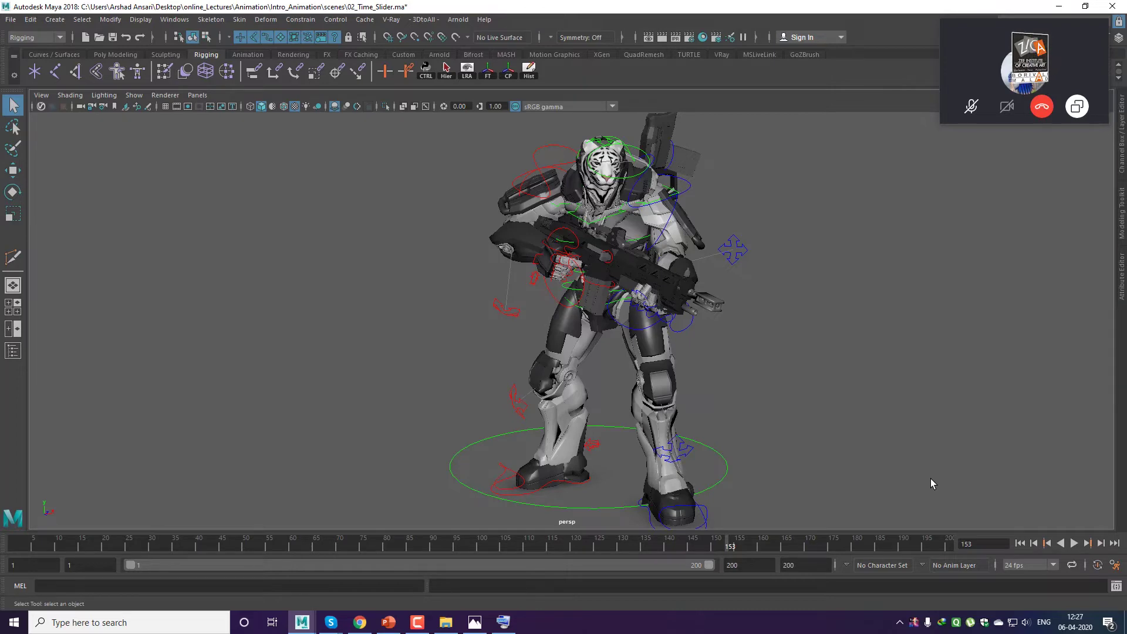
click(1117, 567)
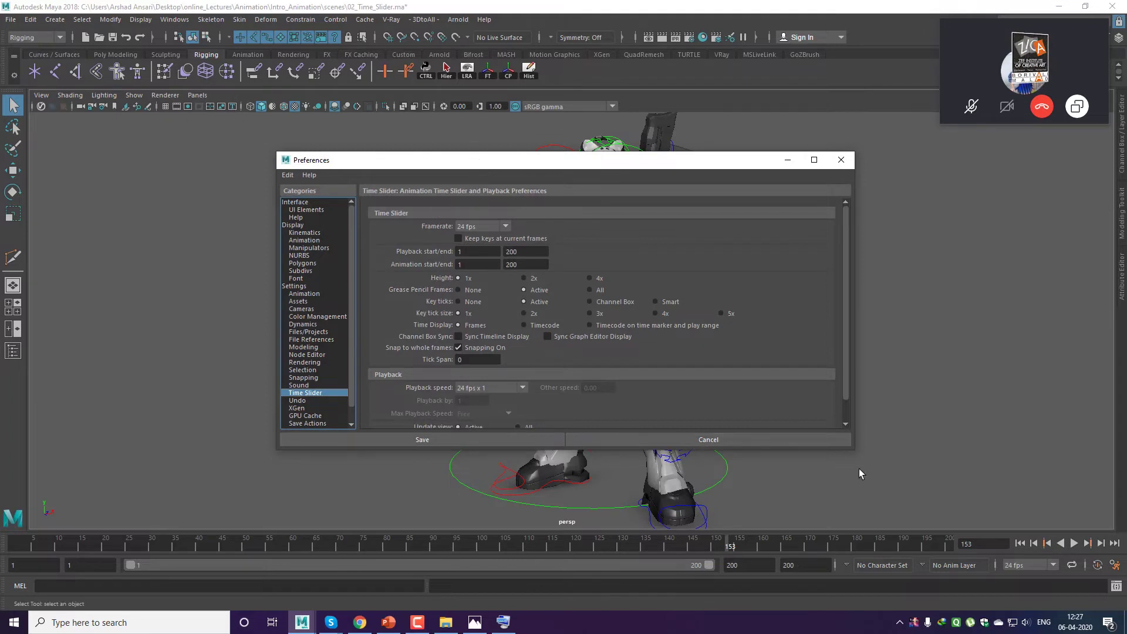
drag(855, 450, 889, 513)
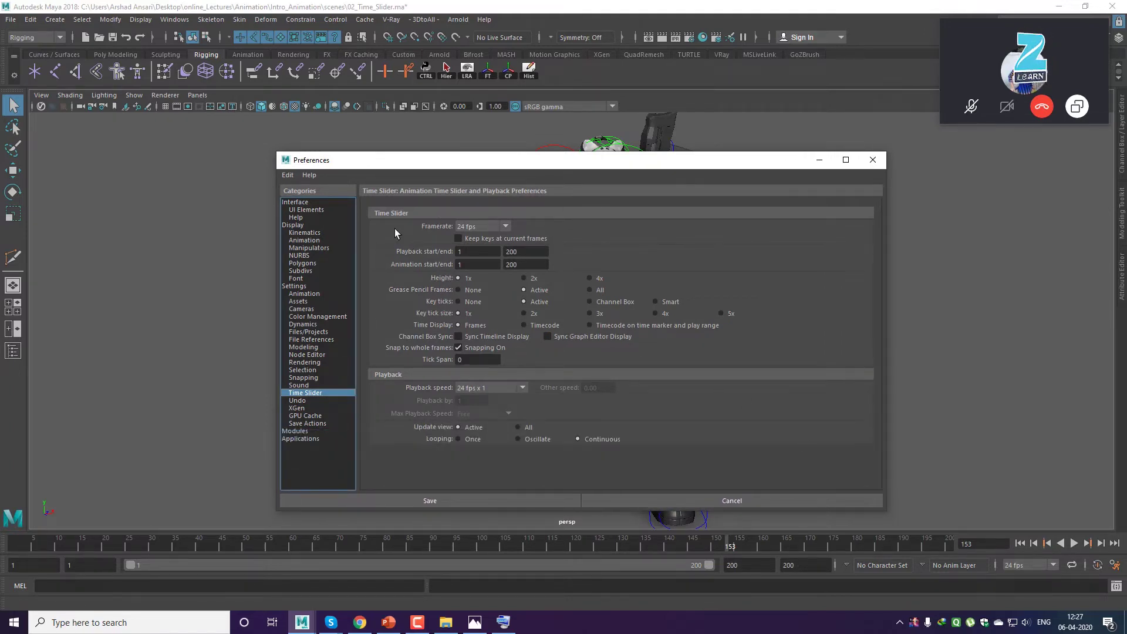
key(super+plus)
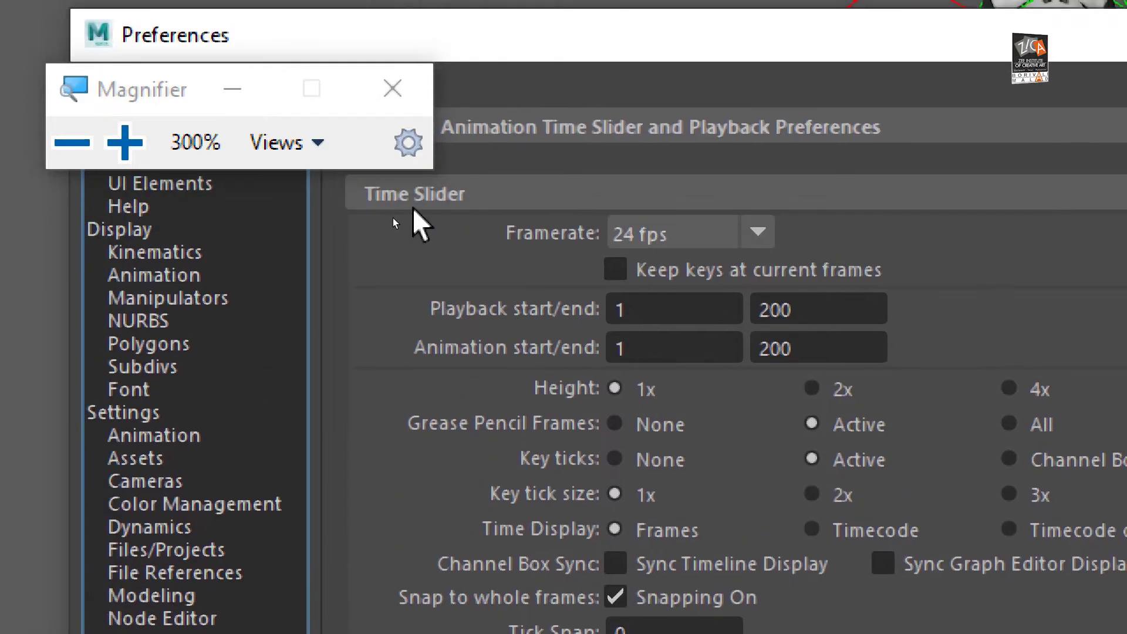
click(392, 90)
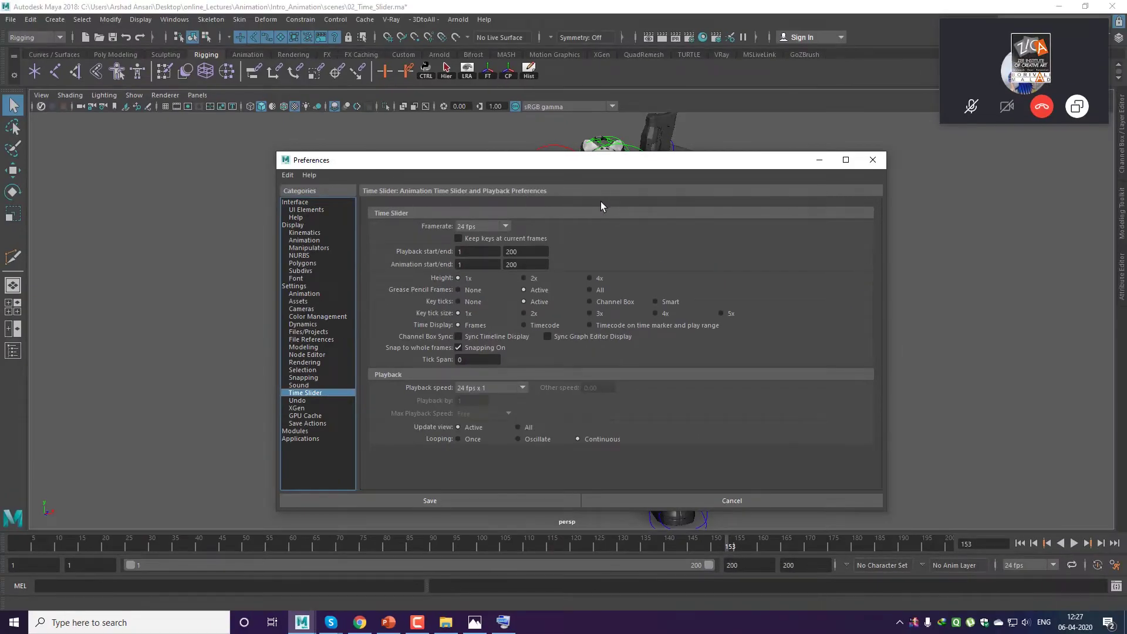
Place the Preferences window beside the character and compare its Framerate option with the playback frame rate below the timeline.
drag(541, 167, 904, 173)
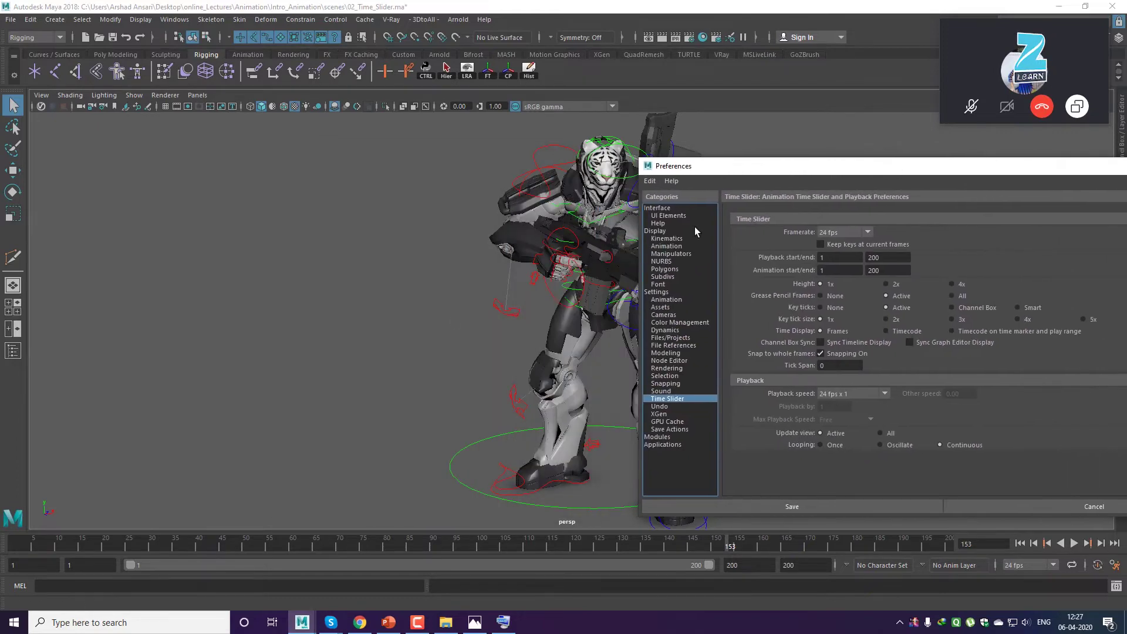
alt+drag(436, 348, 277, 349)
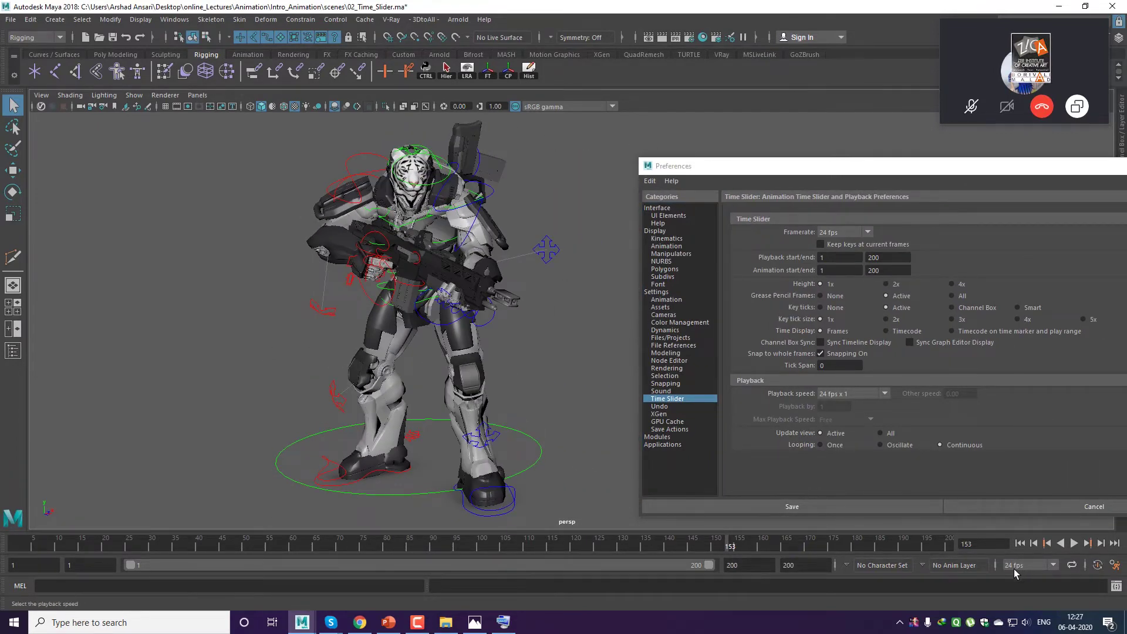
click(837, 233)
click(837, 235)
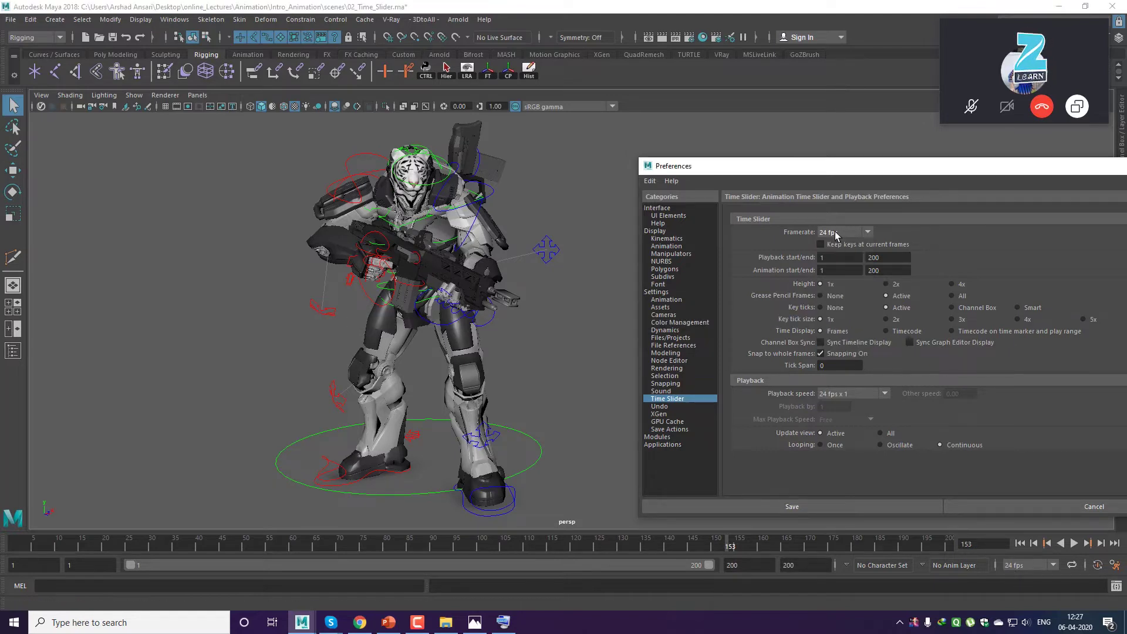
click(836, 233)
click(836, 232)
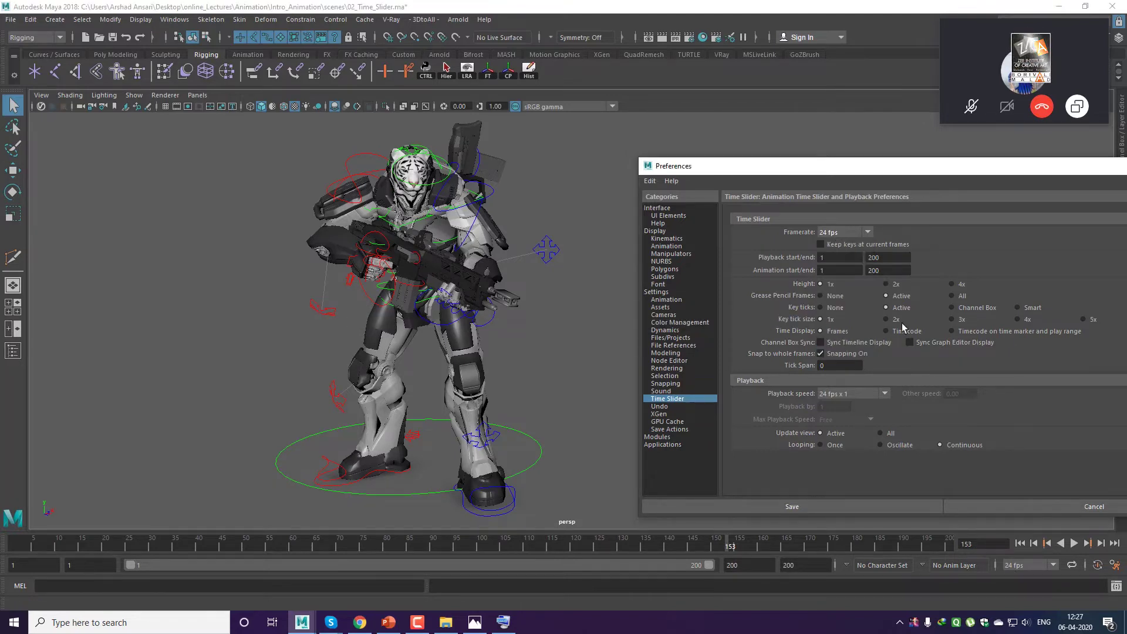
click(1041, 566)
click(1094, 475)
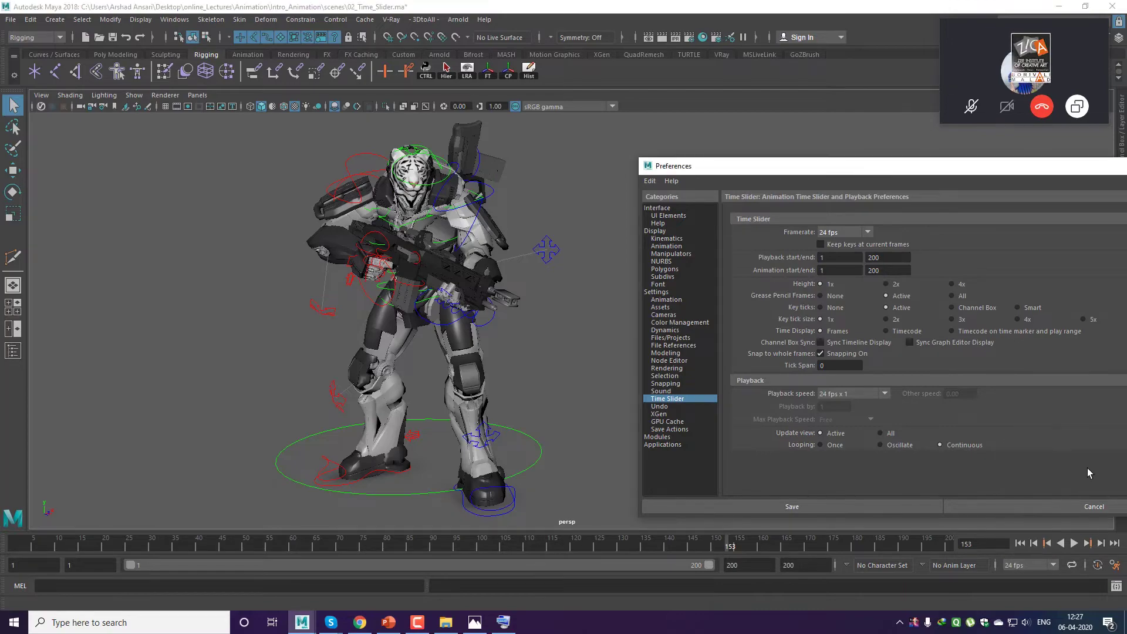
Examine the playback and animation start/end settings at 300% magnification and close the Preferences window.
key(super+plus)
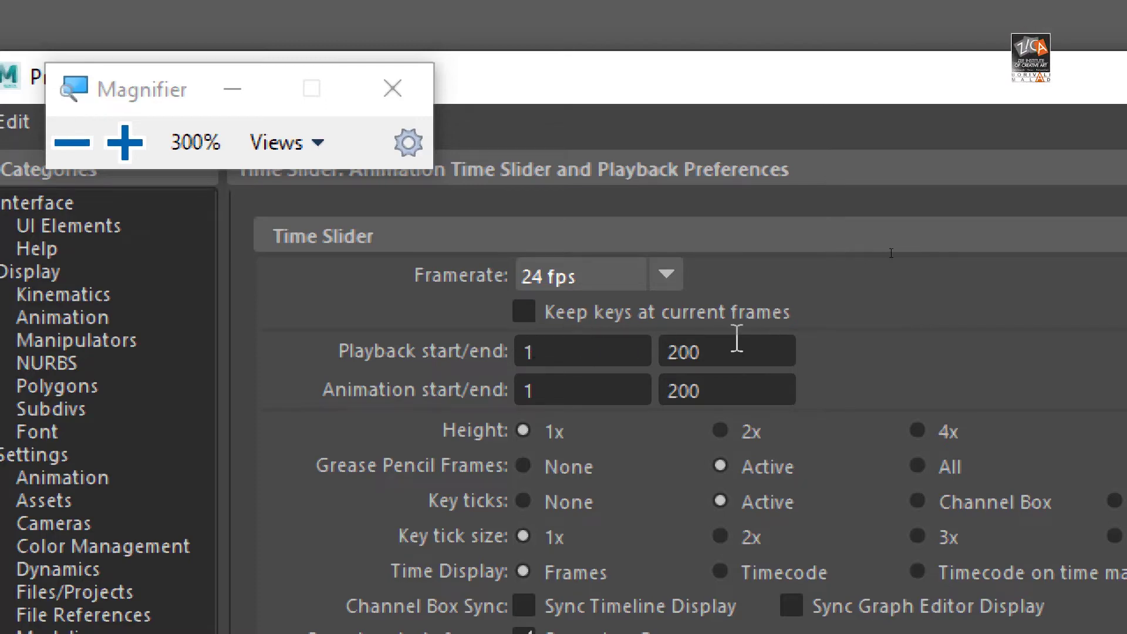
click(393, 89)
click(711, 96)
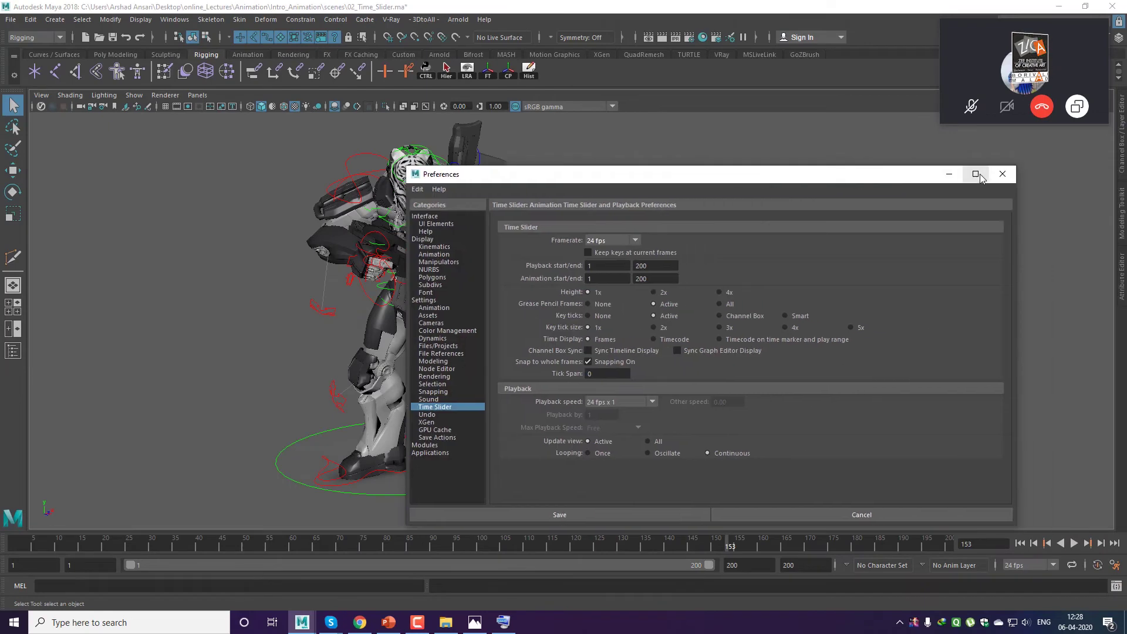
click(998, 171)
Move the Skype call window out of the way and open the scene 01_Playback_Control.ma.
drag(1002, 29, 665, 633)
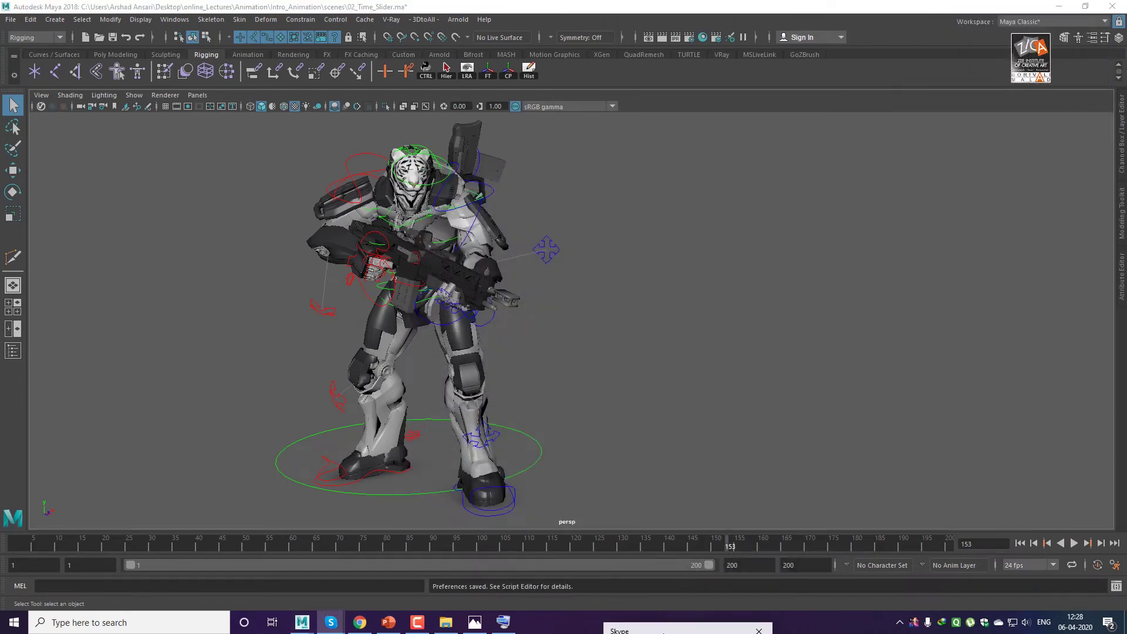
click(63, 122)
click(11, 19)
click(16, 55)
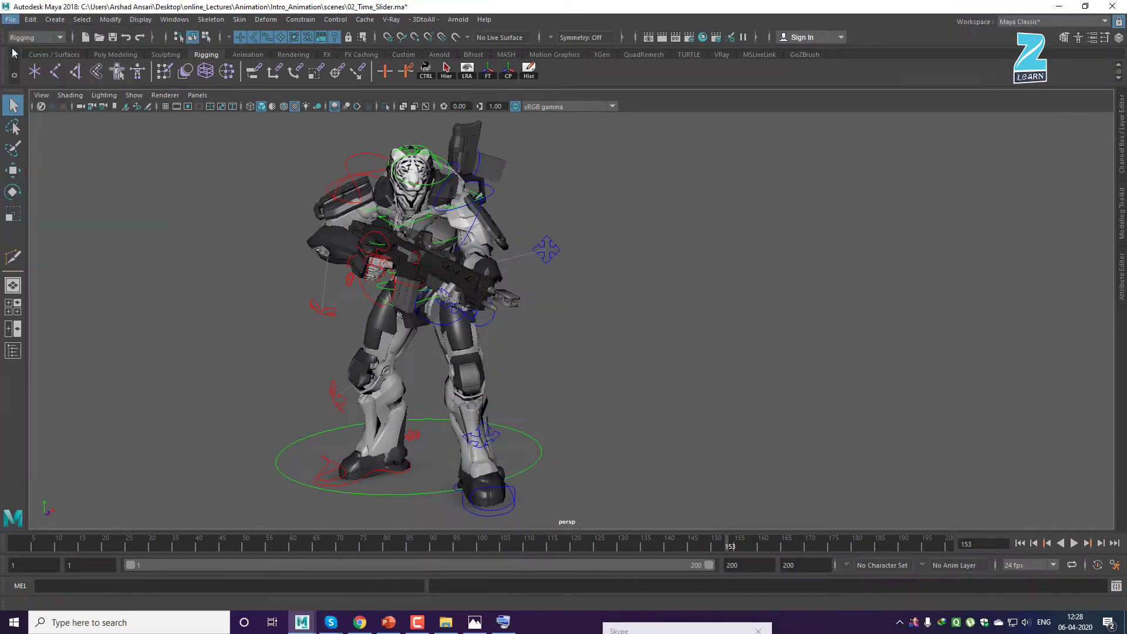
click(340, 193)
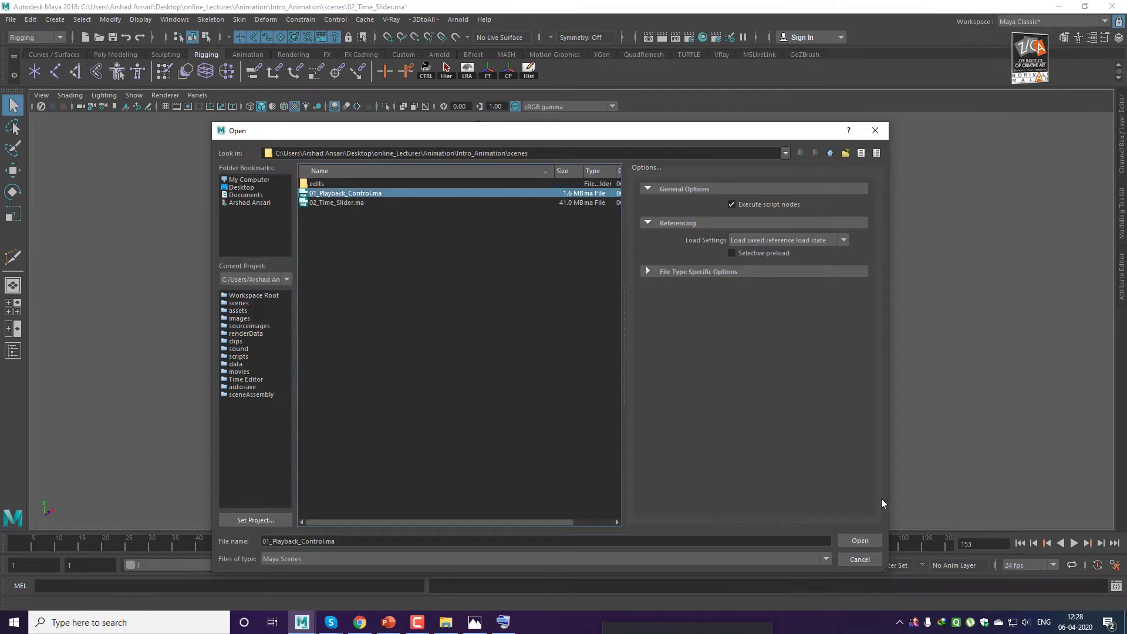
click(843, 542)
click(555, 315)
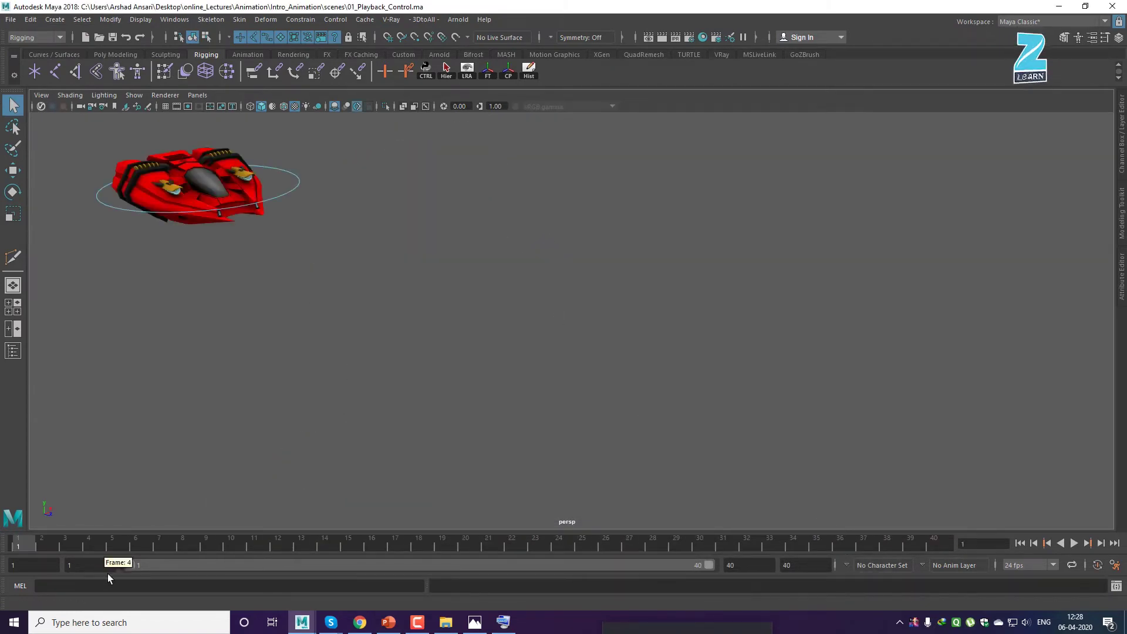
Play the red spaceship animation, return it to frame 1, and select the ship's circular control curve.
click(1074, 544)
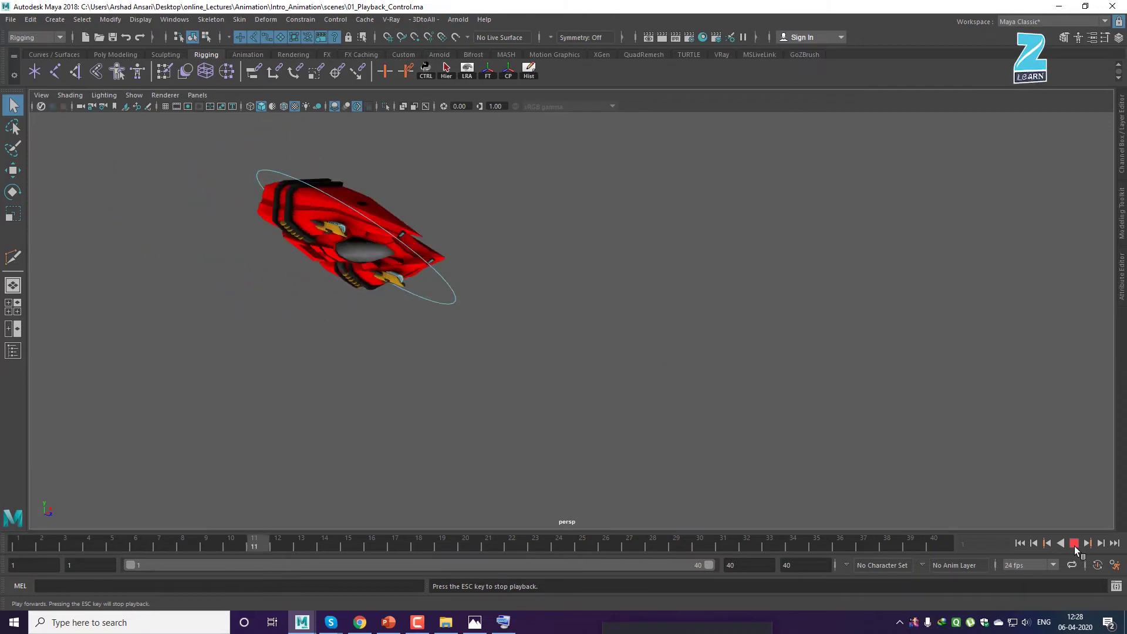
click(1074, 546)
click(1021, 543)
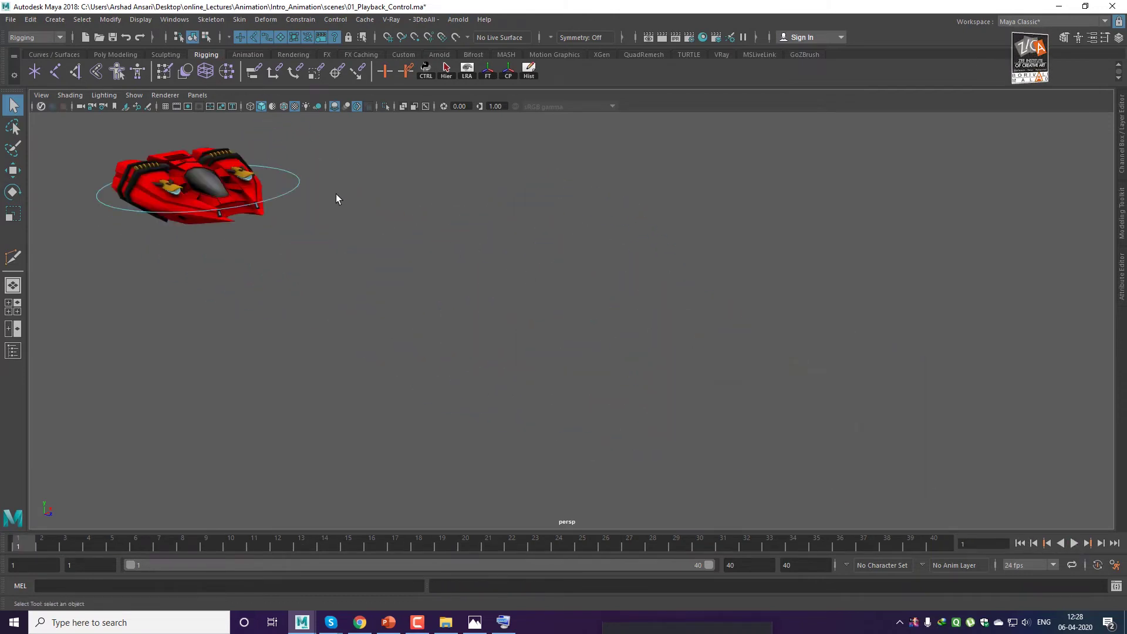
click(293, 185)
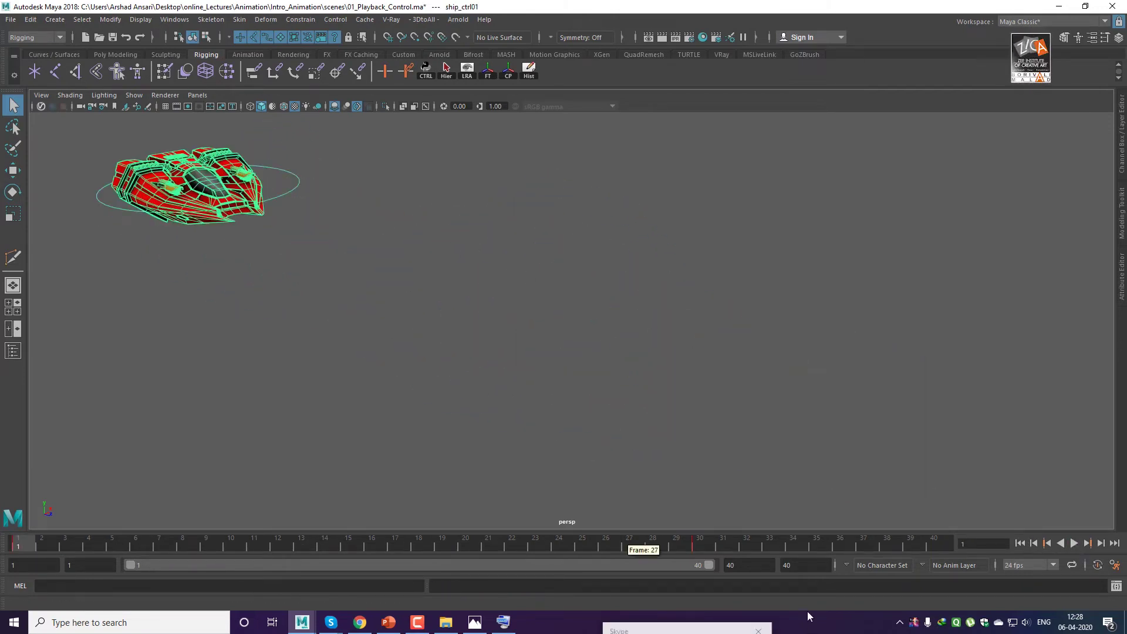
Go to the ship's keyframe at frame 30, check the playback and animation end times, and deselect the control curve.
click(704, 548)
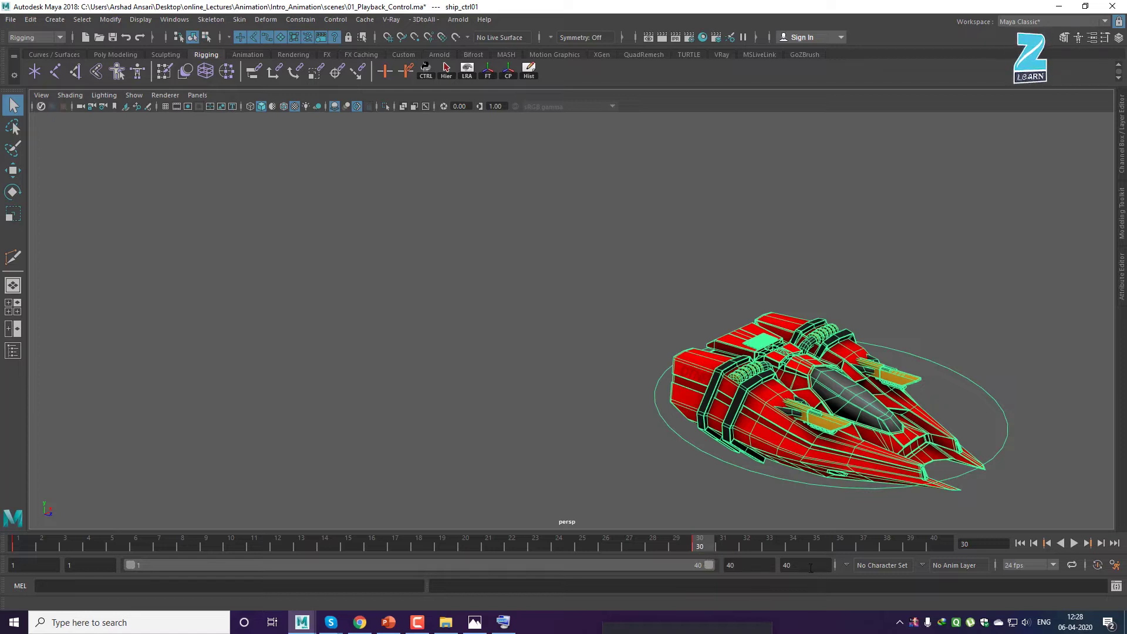
click(792, 564)
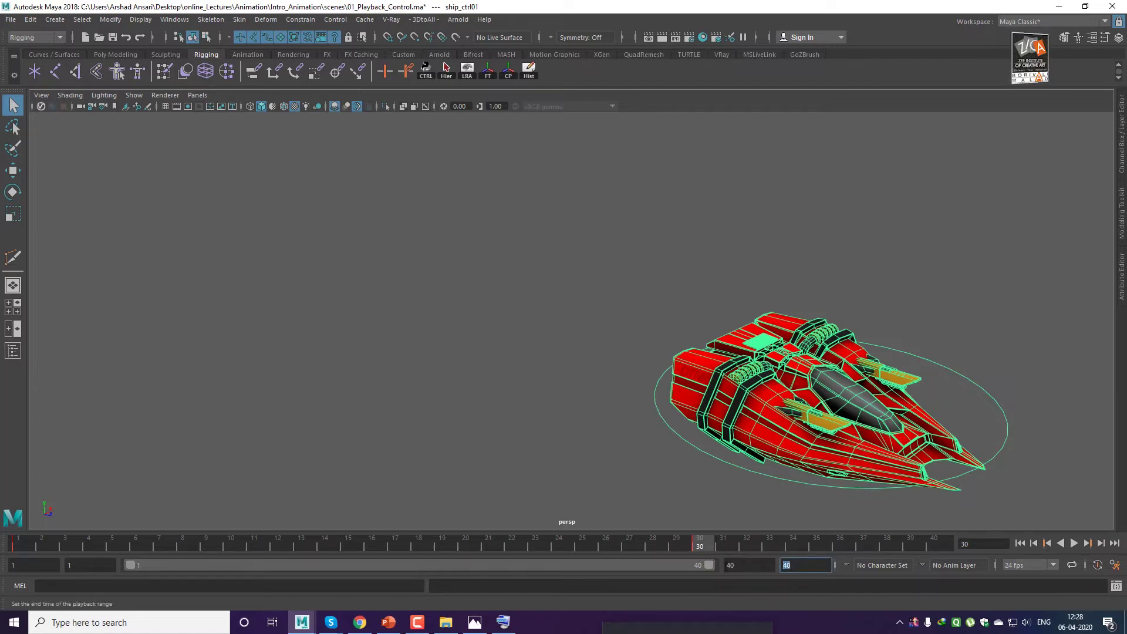
key(Return)
click(1075, 465)
double_click(776, 565)
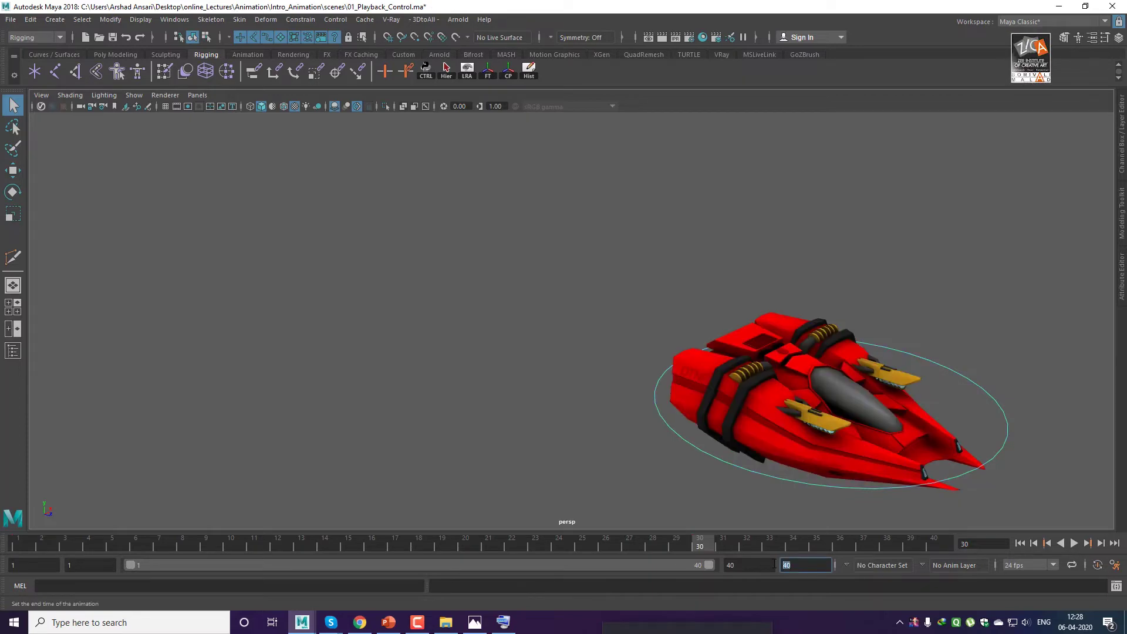
Change the Time Slider framerate to 48 fps with Keep keys at current frames off, using magnification, and save the preferences.
click(1115, 566)
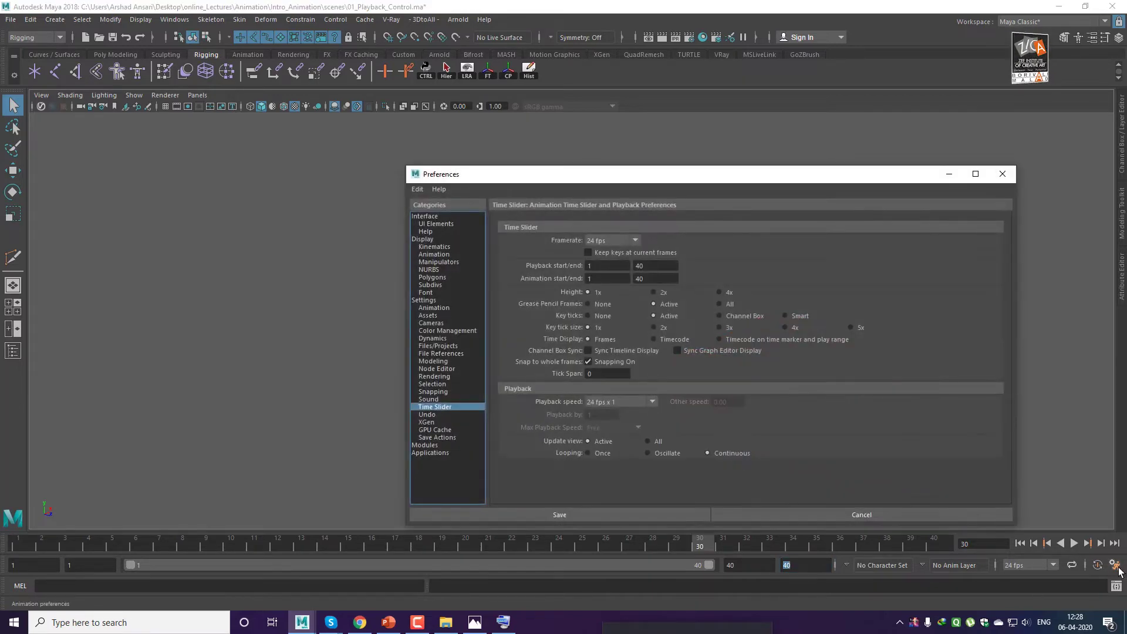
drag(671, 178, 609, 141)
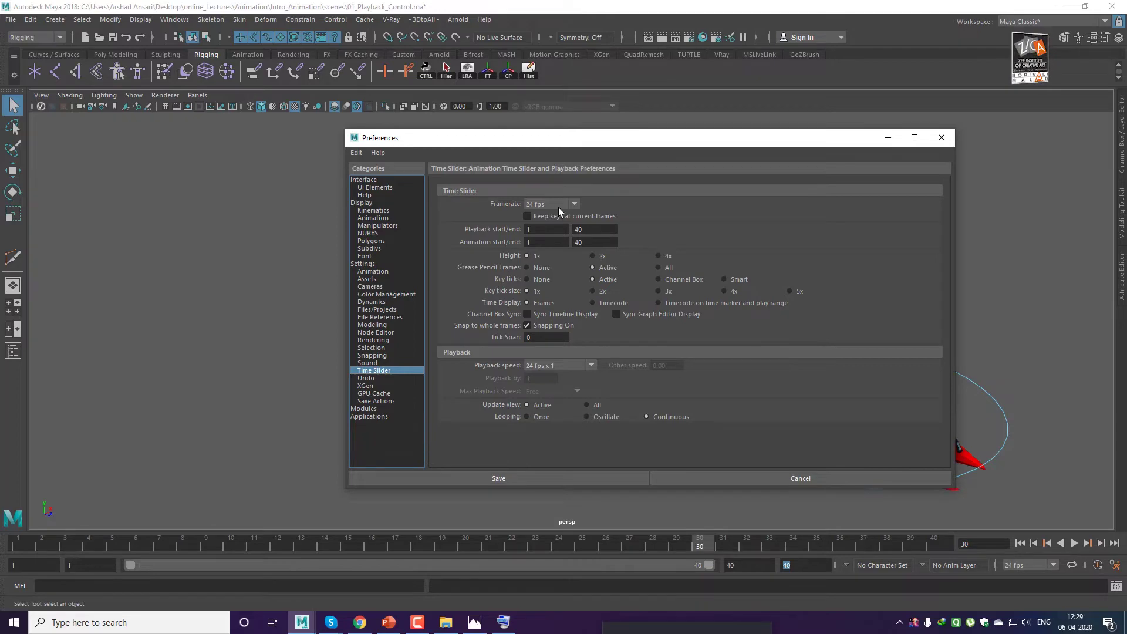
key(super+plus)
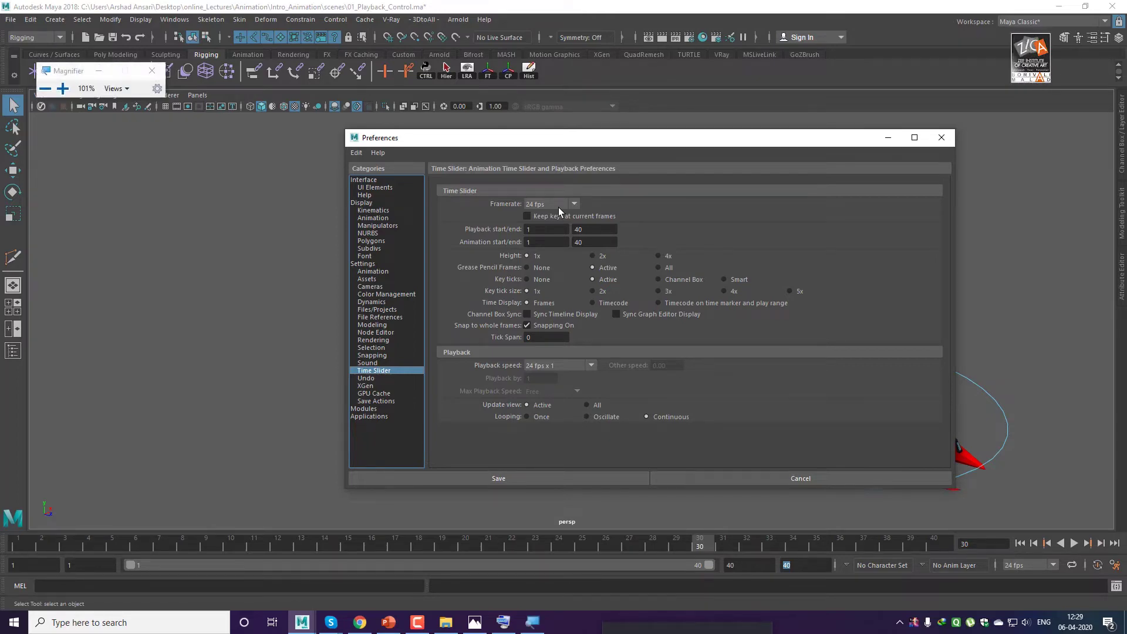
click(558, 206)
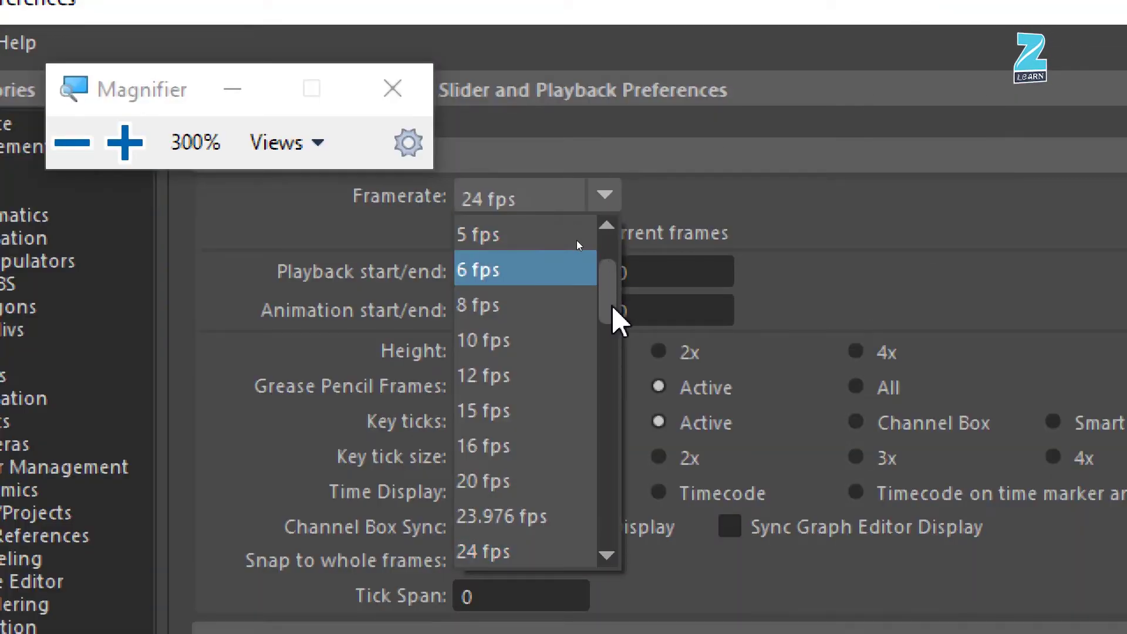
drag(613, 306, 594, 369)
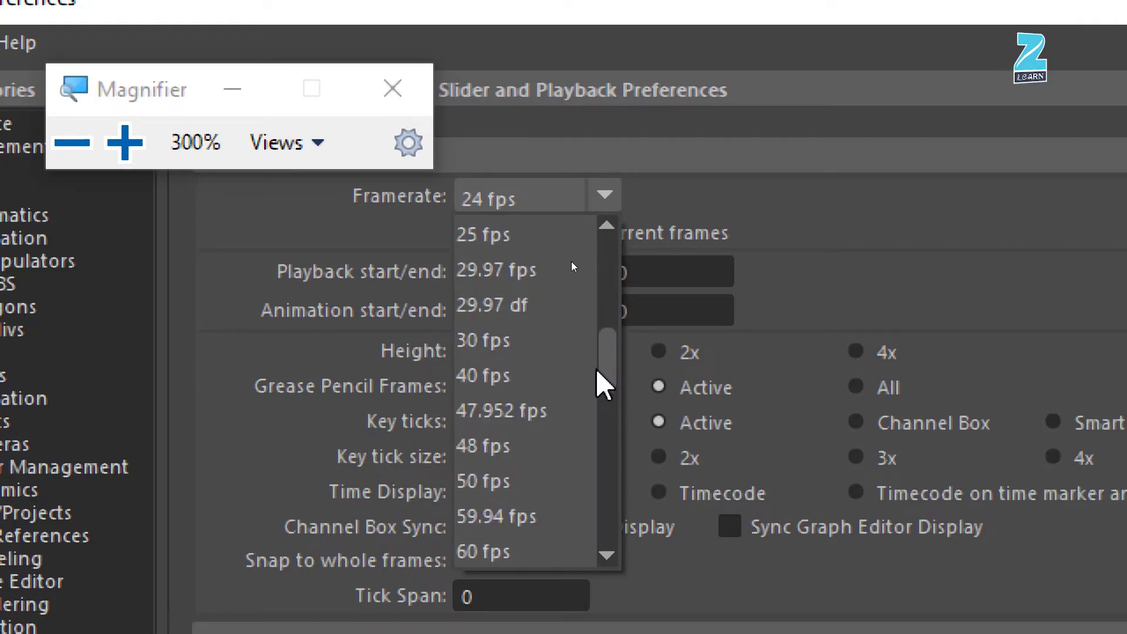
click(526, 449)
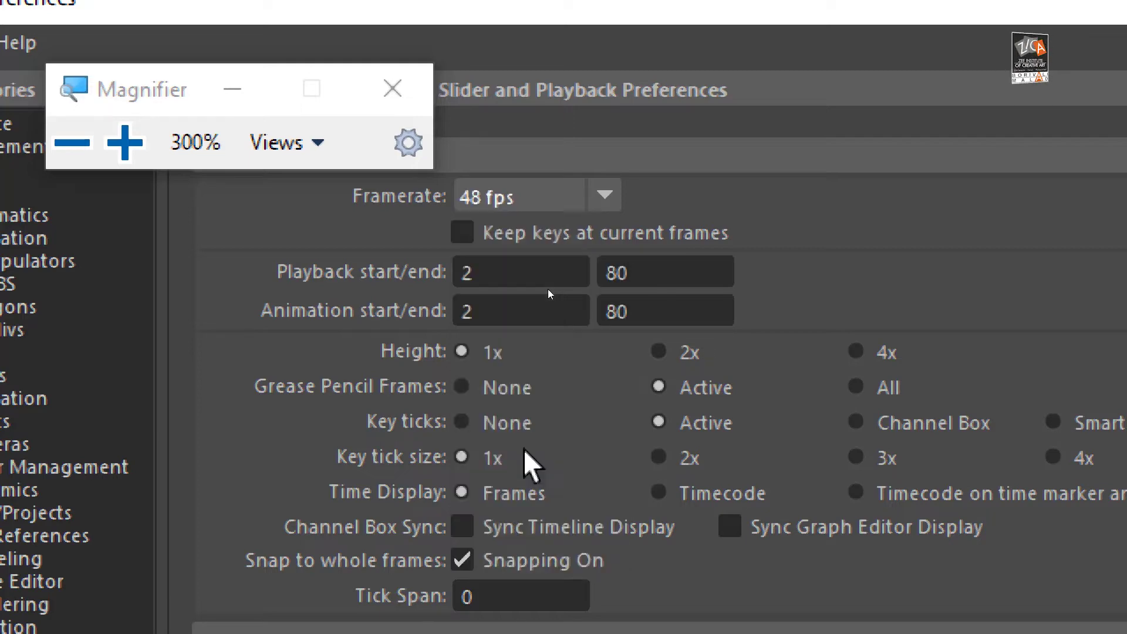
click(405, 97)
click(459, 134)
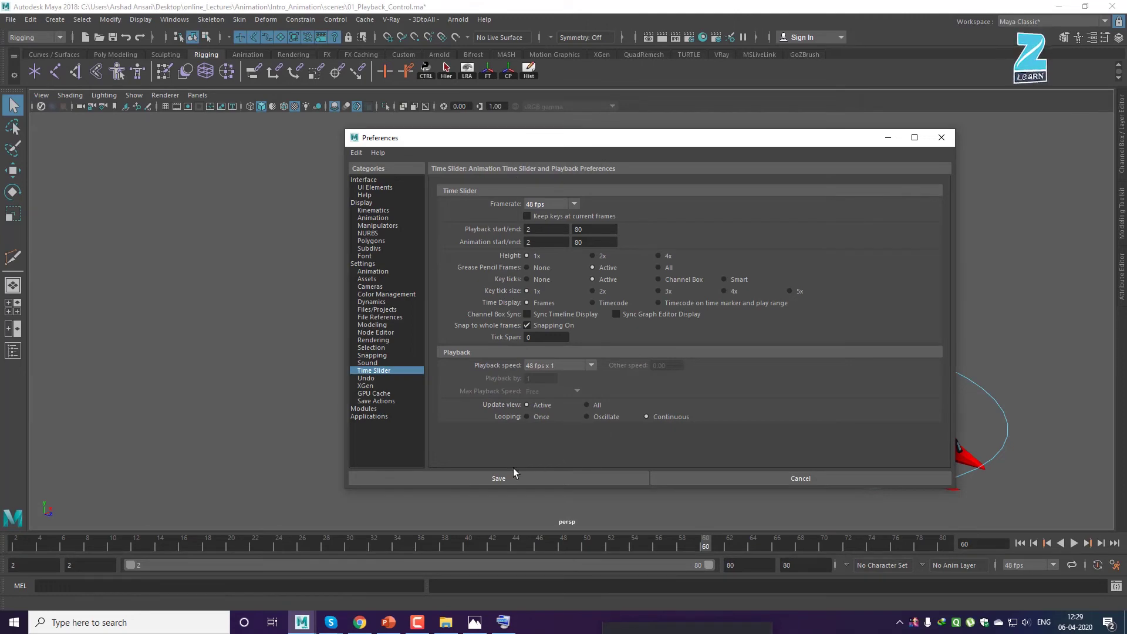
click(464, 478)
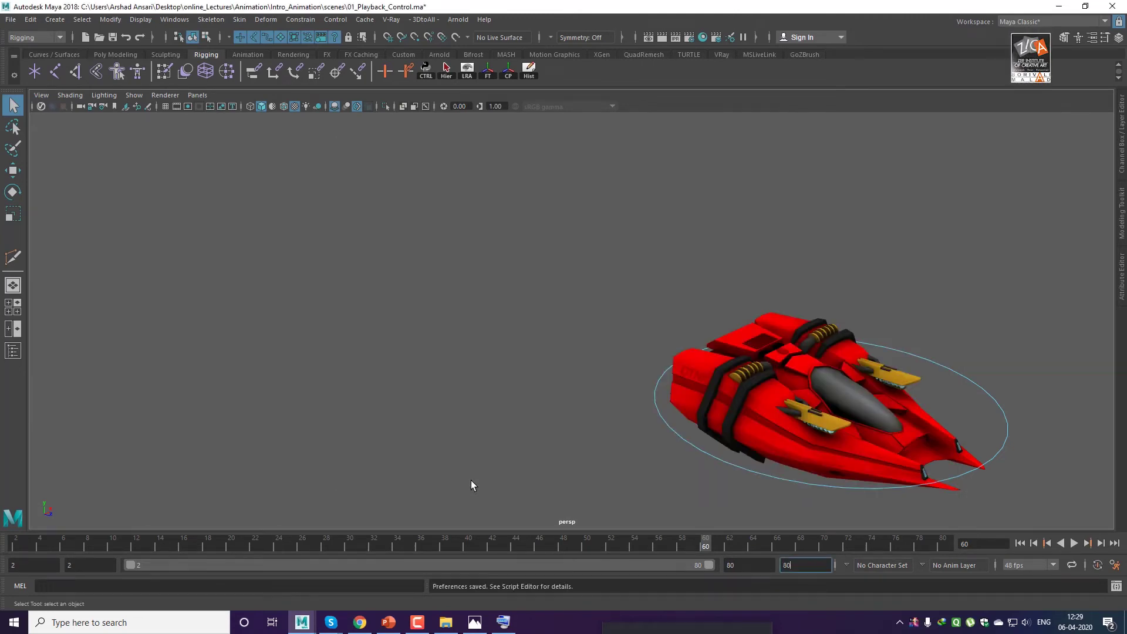
Select the ship's control curve to inspect its keyframes, and undo the framerate change.
click(688, 438)
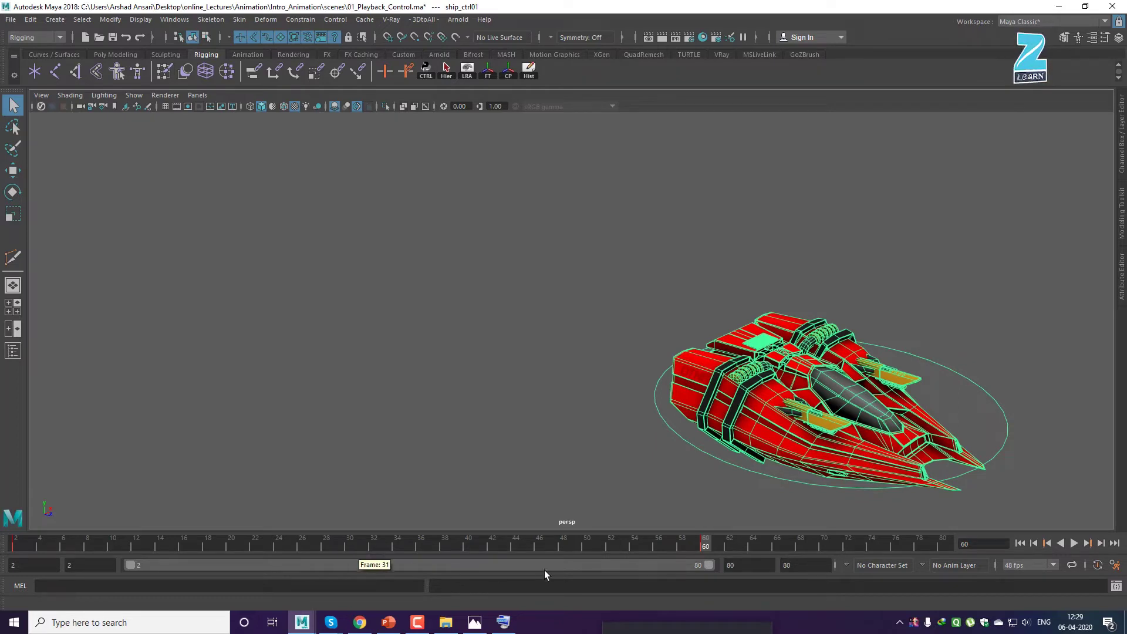
click(500, 447)
key(ctrl+z)
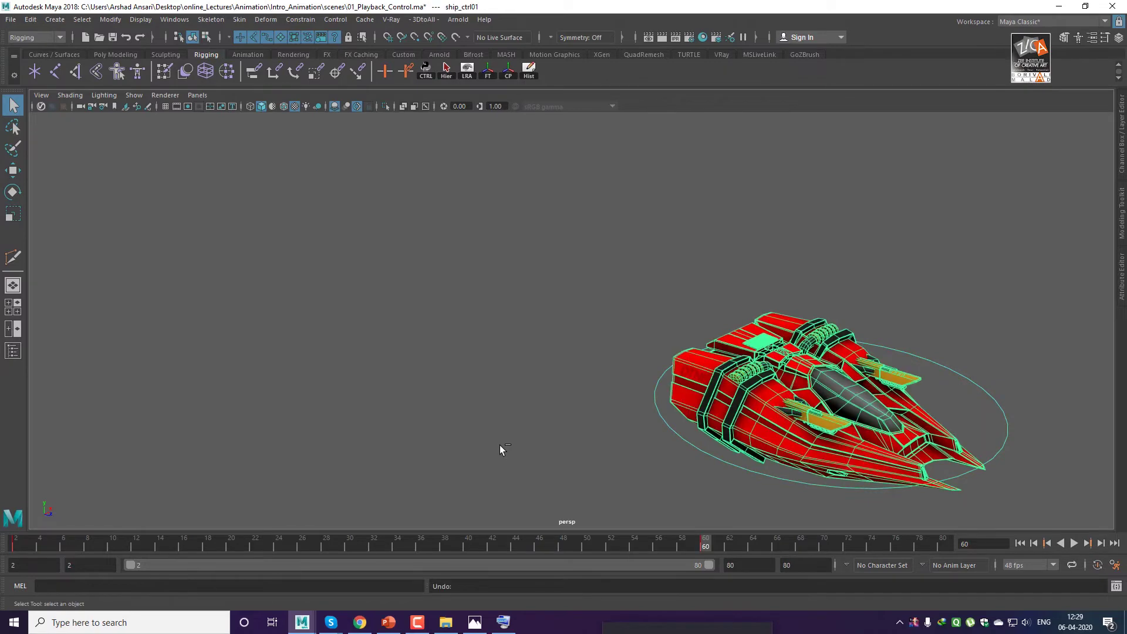
key(ctrl+z)
key(ctrl+z)
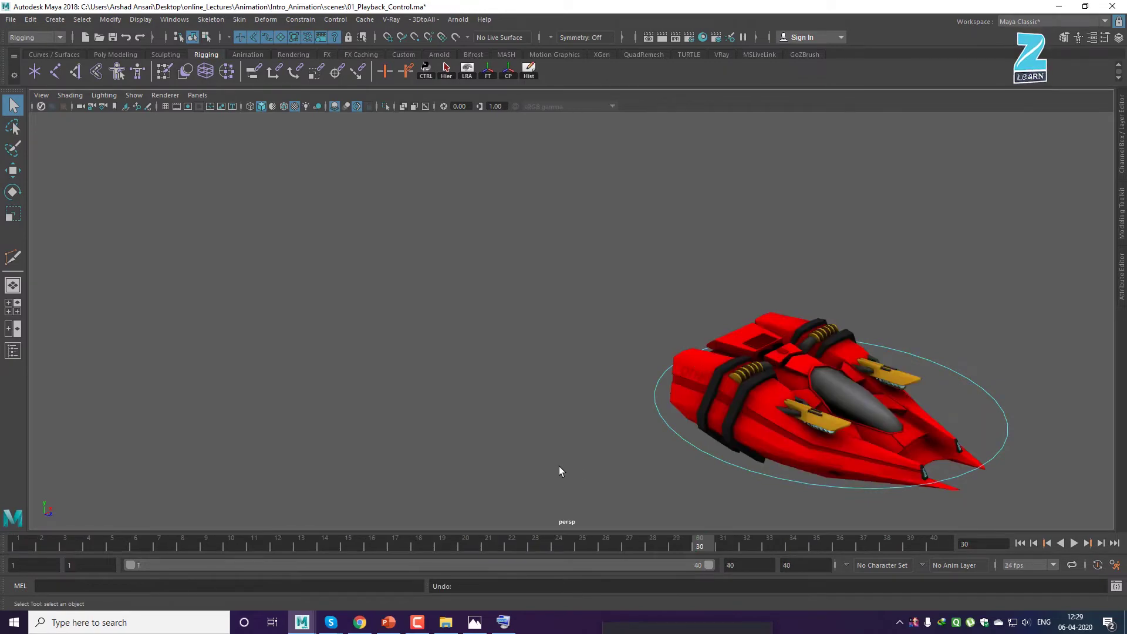
Reselect the ship's control curve to check its key at frame 30, and set the framerate to 48 fps in the saved preferences.
click(684, 454)
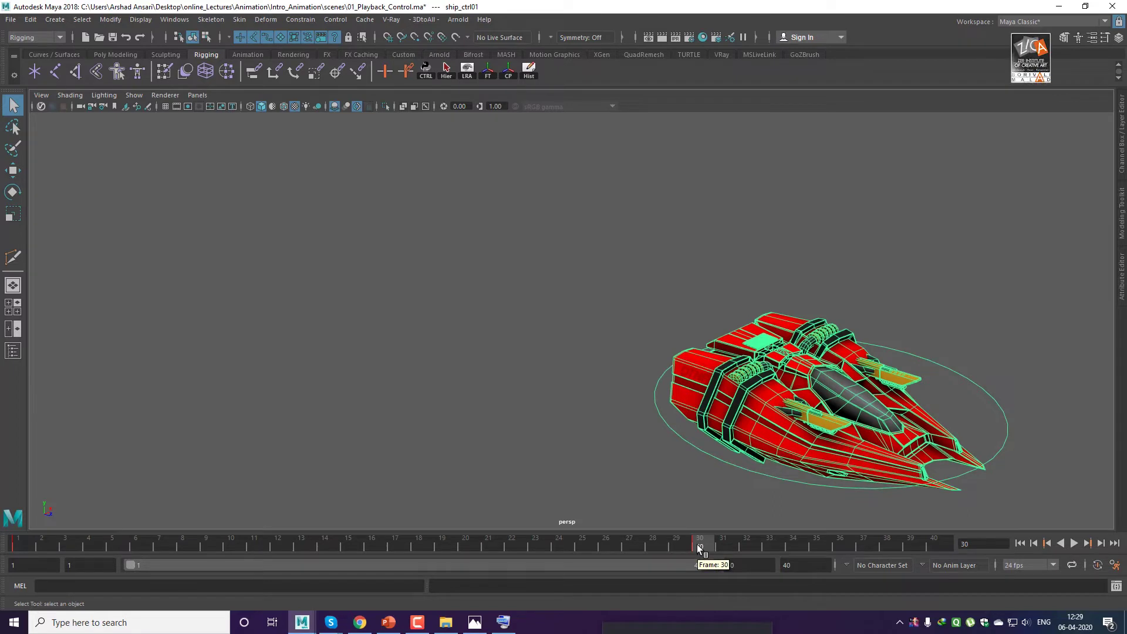
click(717, 473)
drag(719, 455, 703, 485)
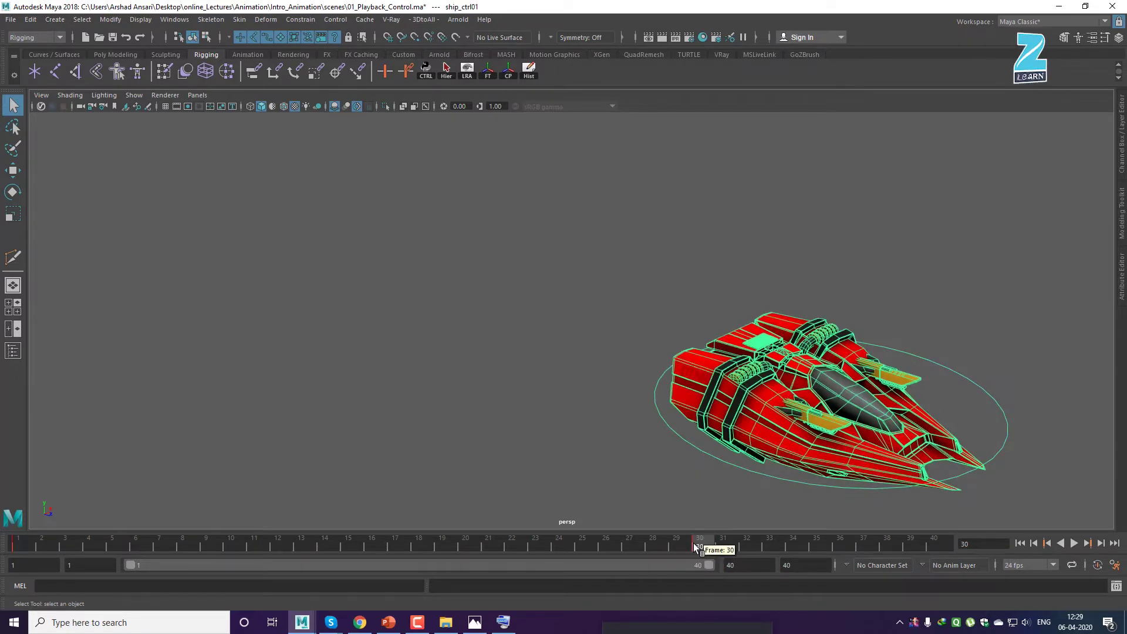
click(1115, 565)
click(565, 203)
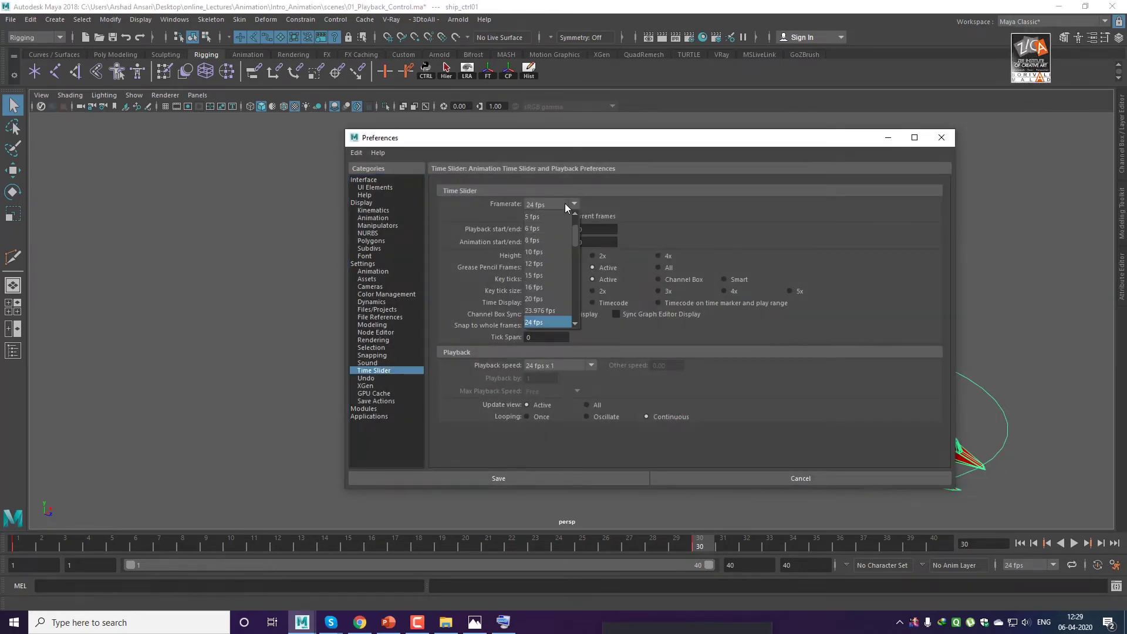
scroll(575, 252, down, 2)
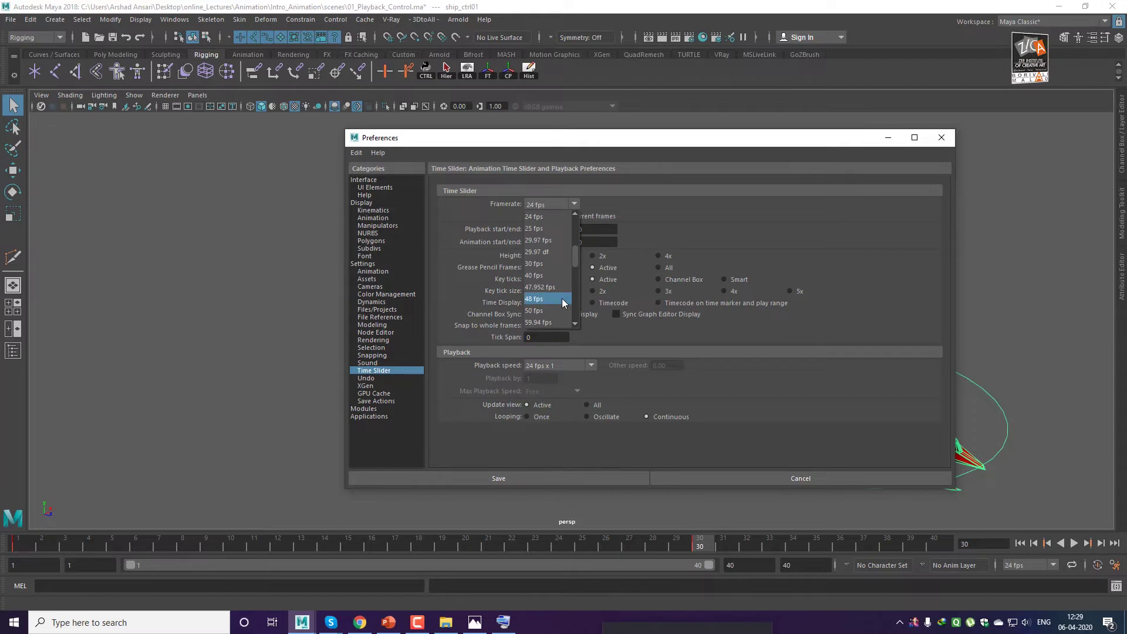
click(564, 299)
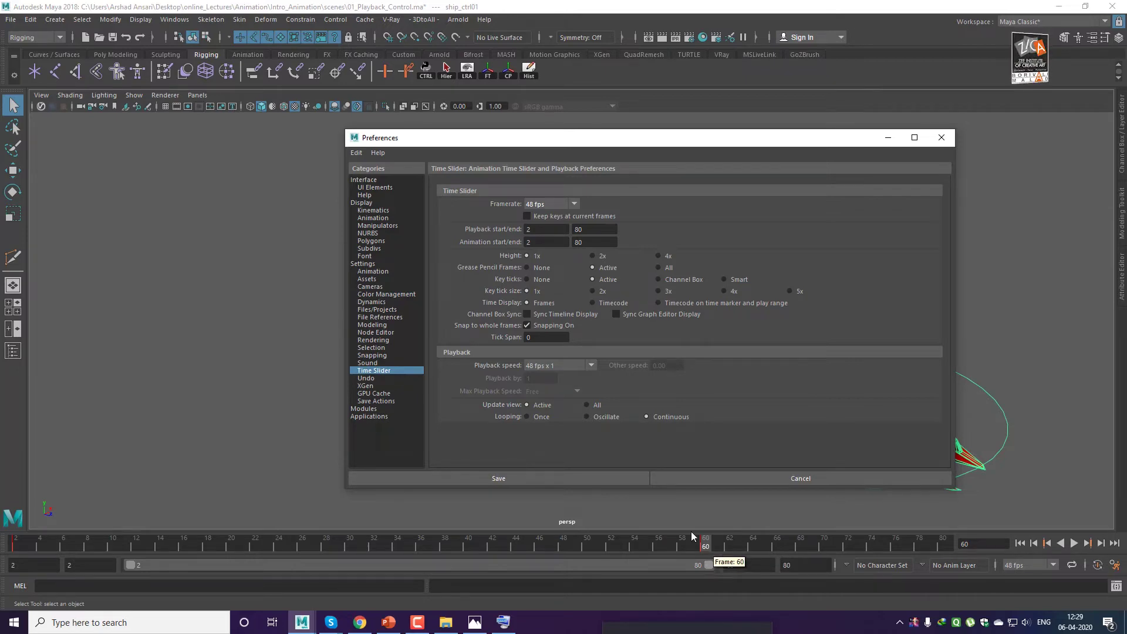
click(675, 517)
click(499, 478)
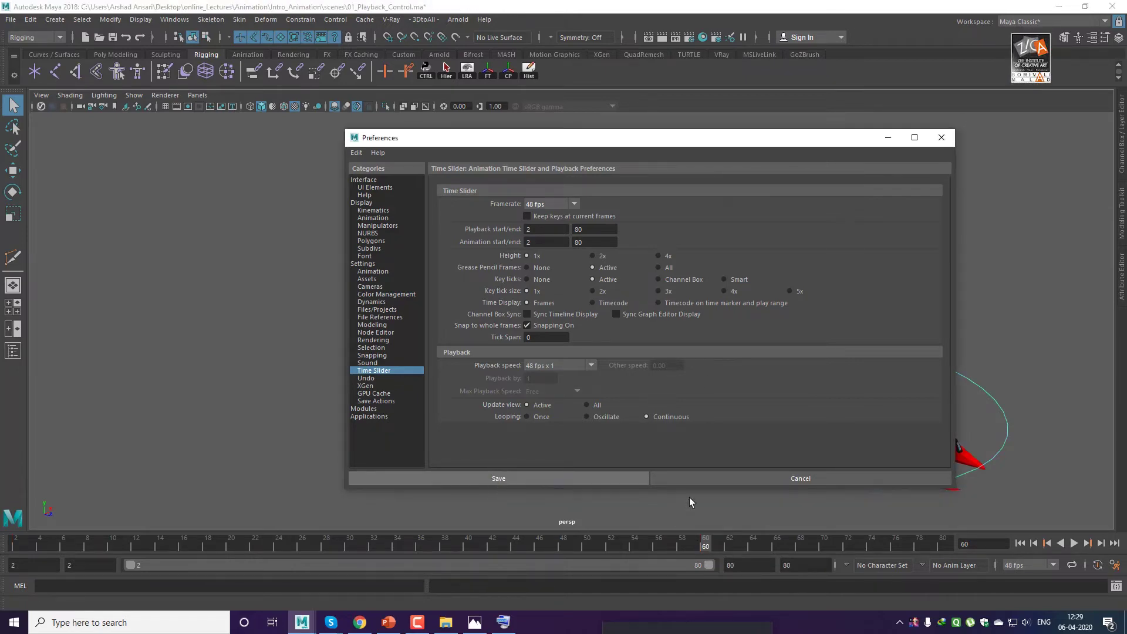
Select the ship's control curve and compare its pose at frame 30 with its keyframe at frame 60.
click(705, 444)
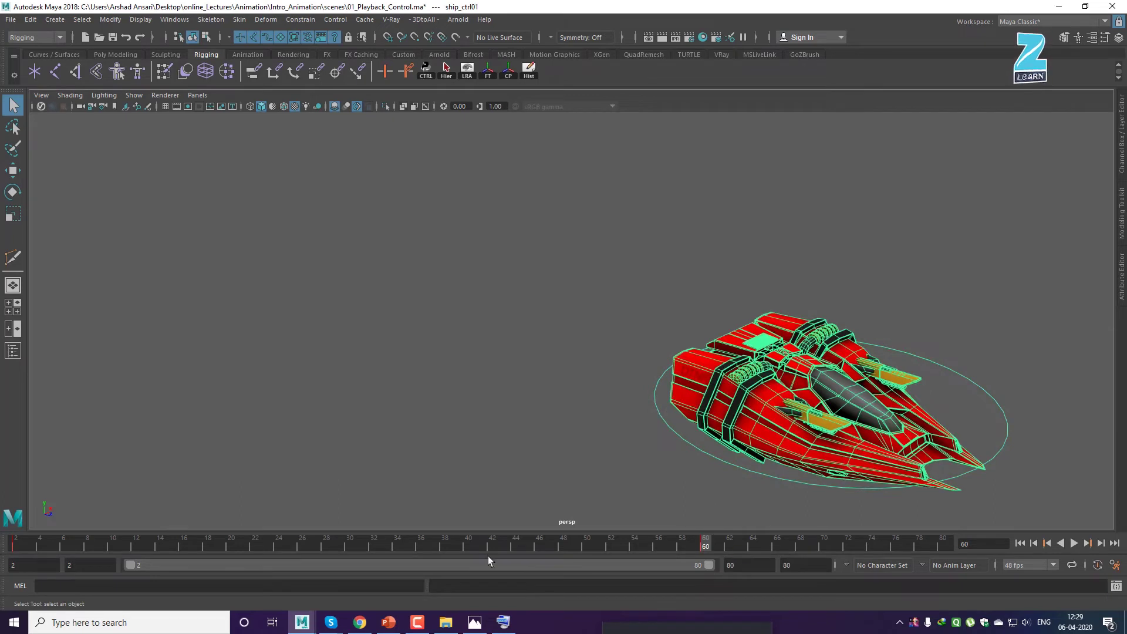
click(350, 547)
click(706, 548)
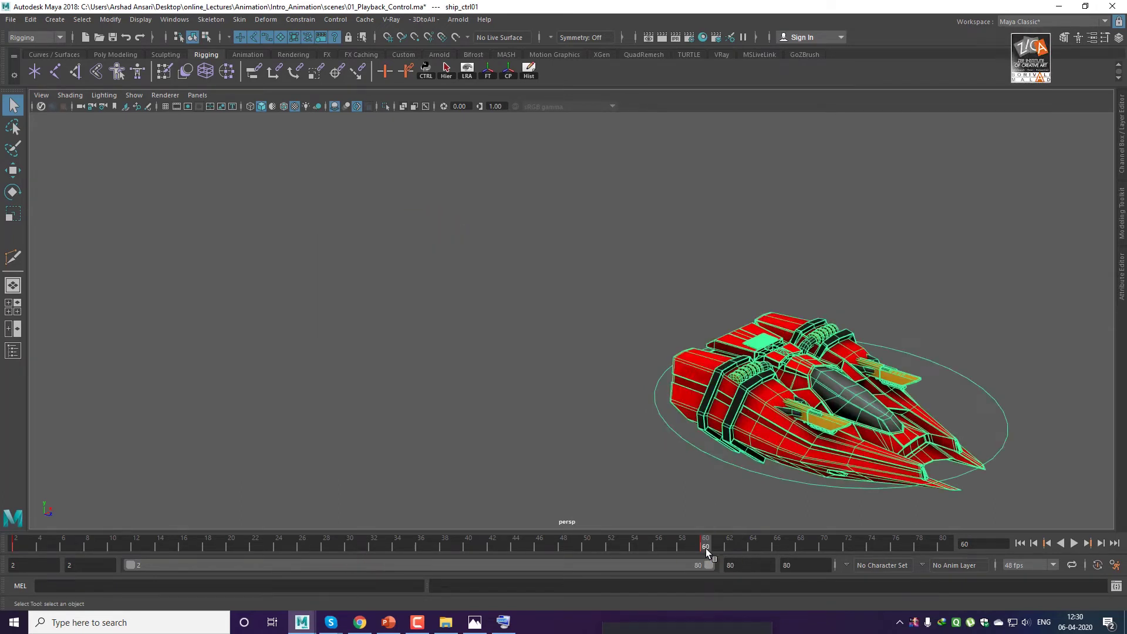
Reopen the Time Slider preferences and undo the 48 fps framerate change.
click(1115, 565)
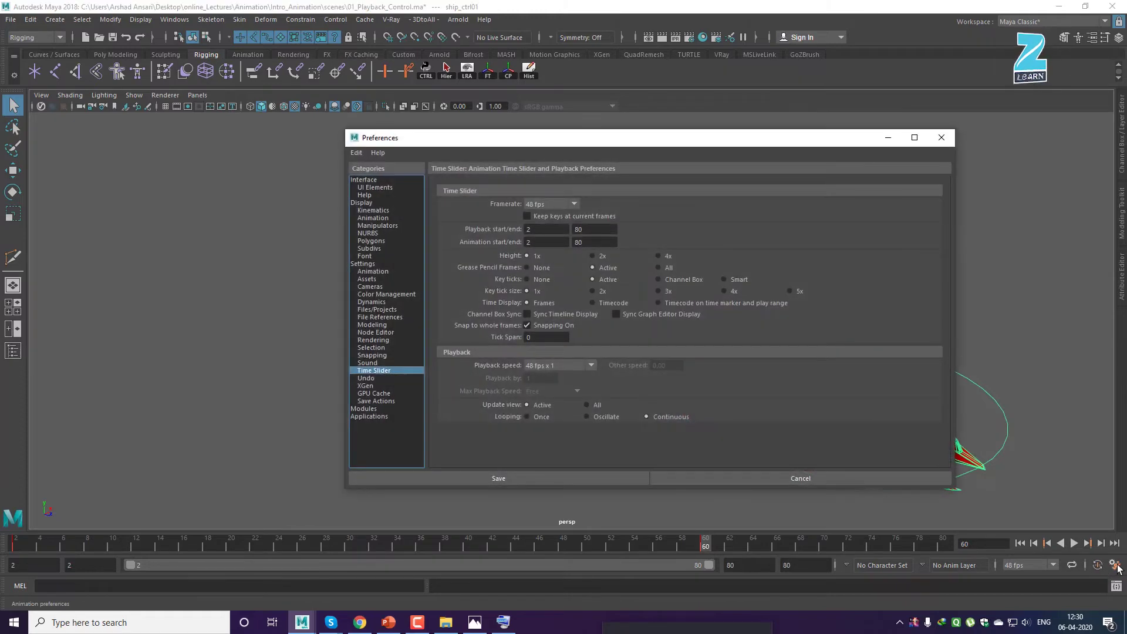
click(657, 520)
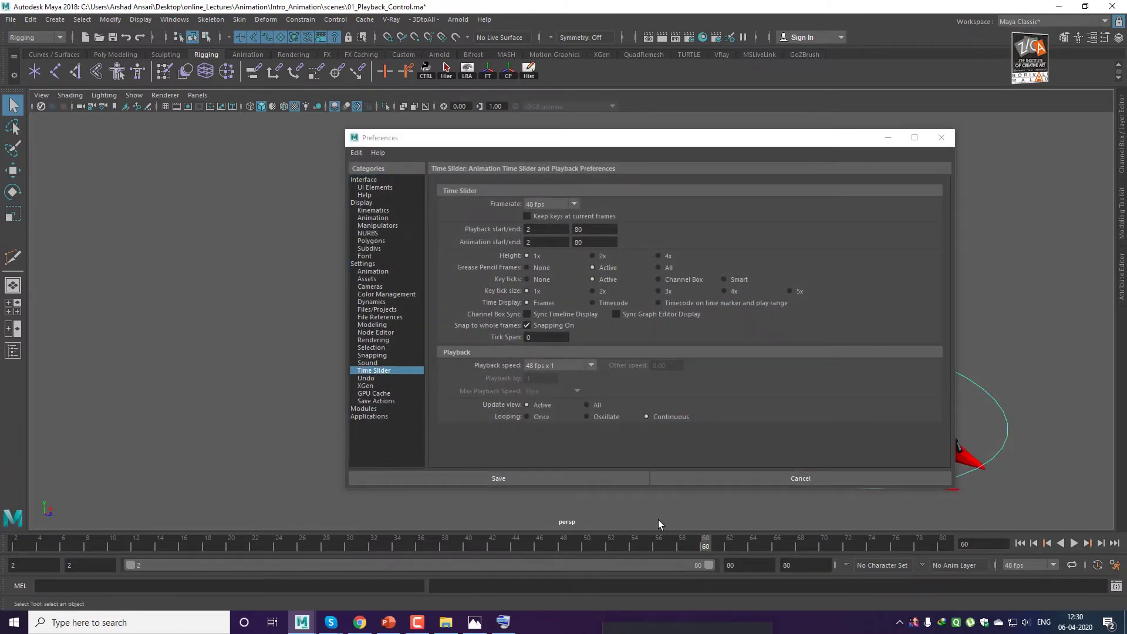
key(ctrl+z)
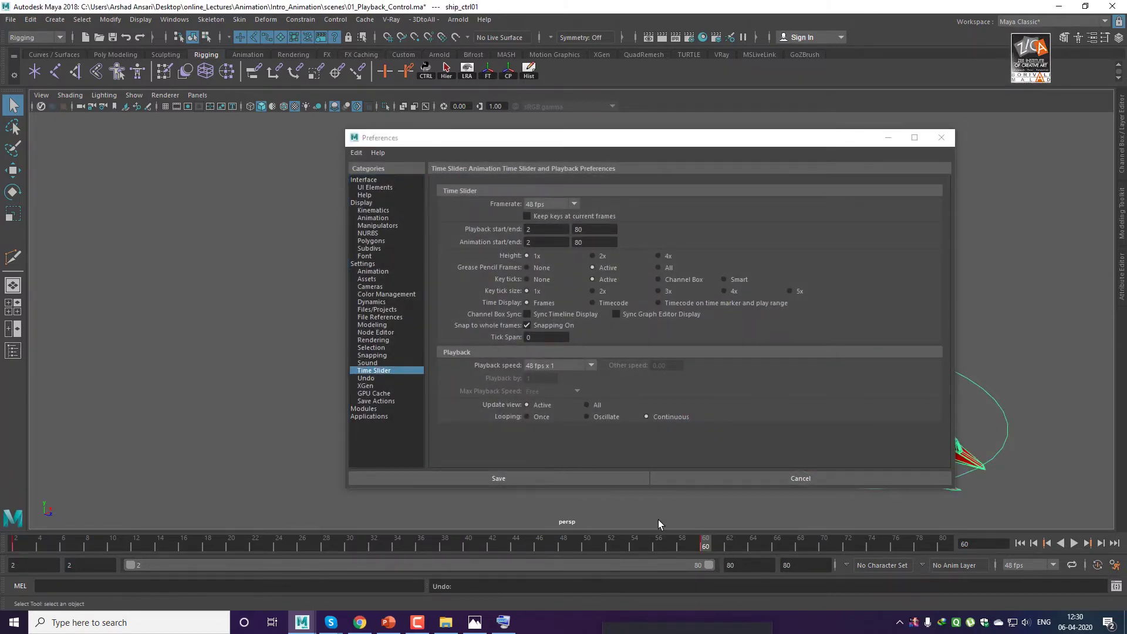
key(ctrl+z)
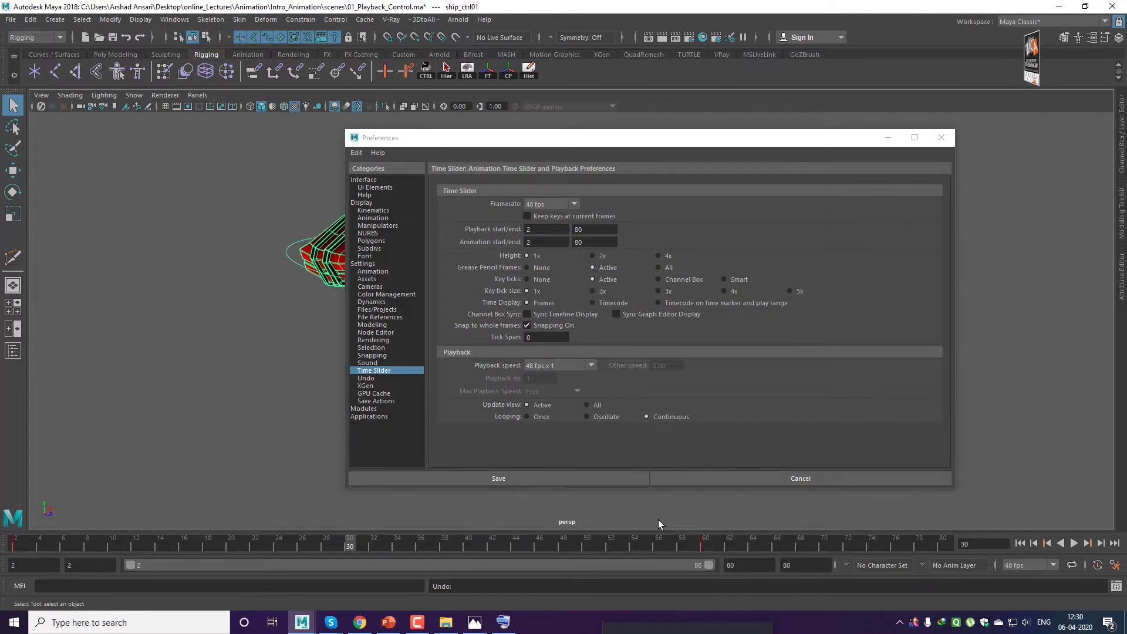
key(shift+z)
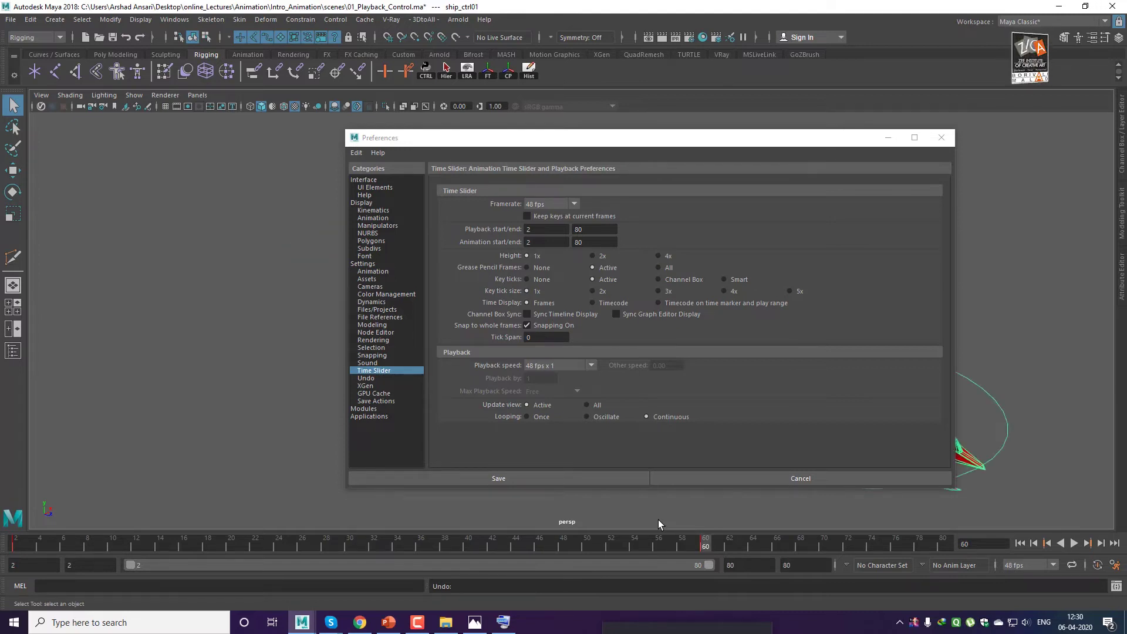
click(658, 519)
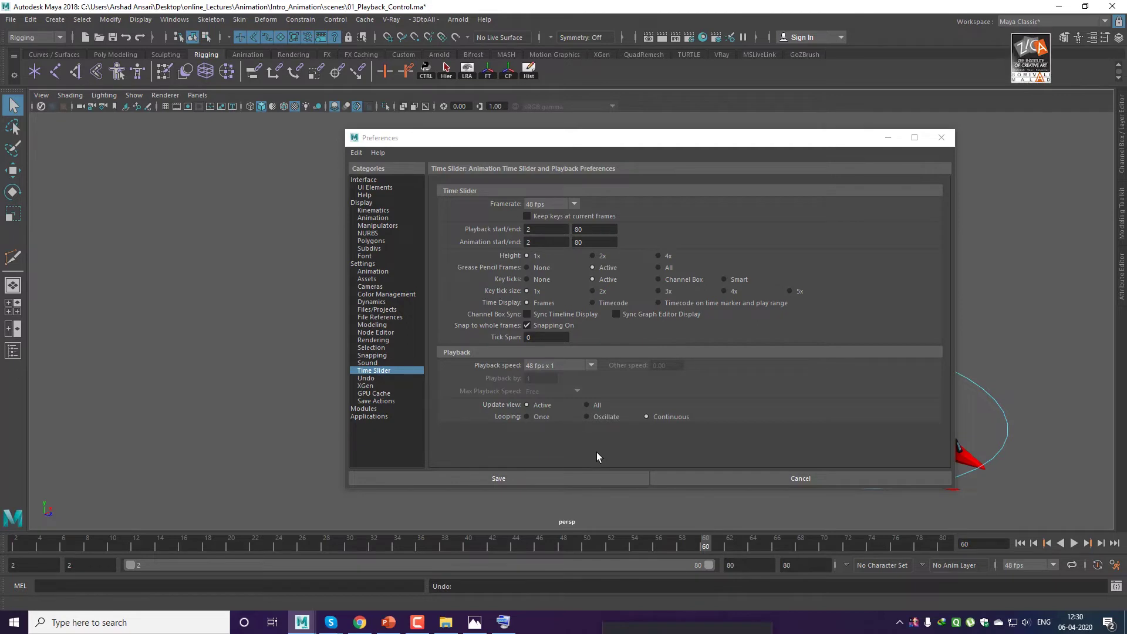
key(ctrl+z)
key(ctrl+z)
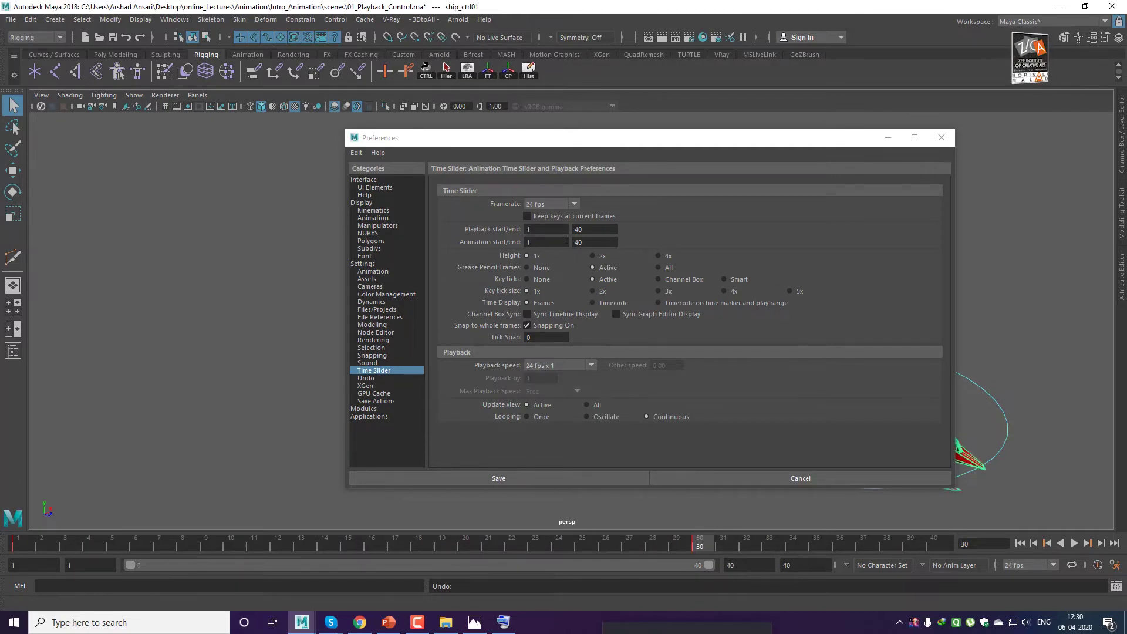
Enable Keep keys at current frames, set the framerate to 48 fps, and save the preferences.
click(527, 217)
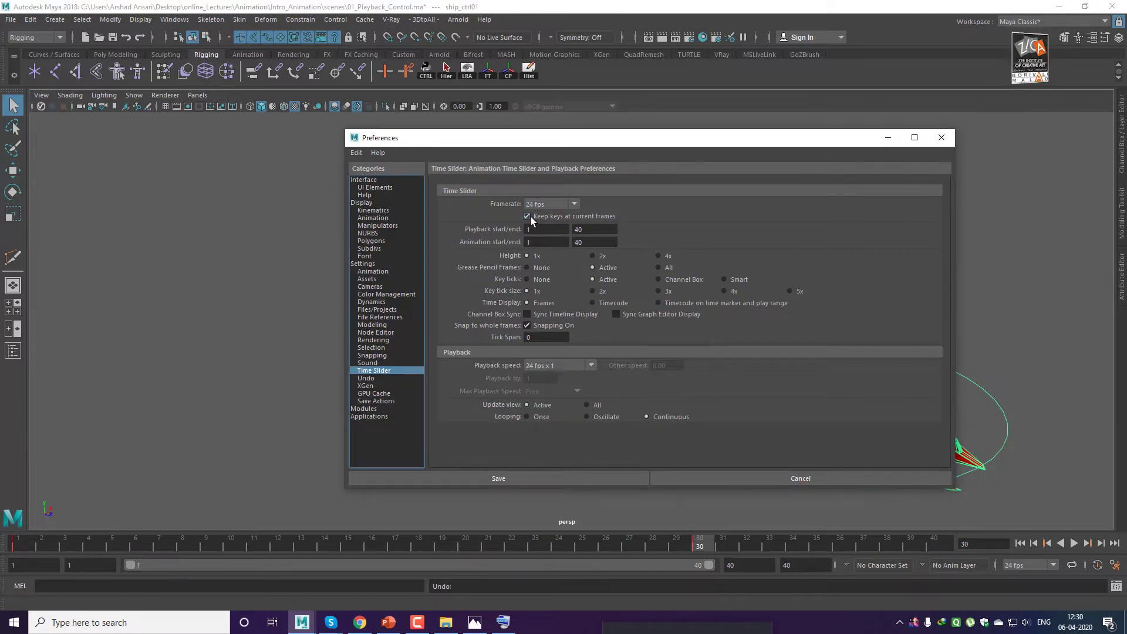
click(541, 205)
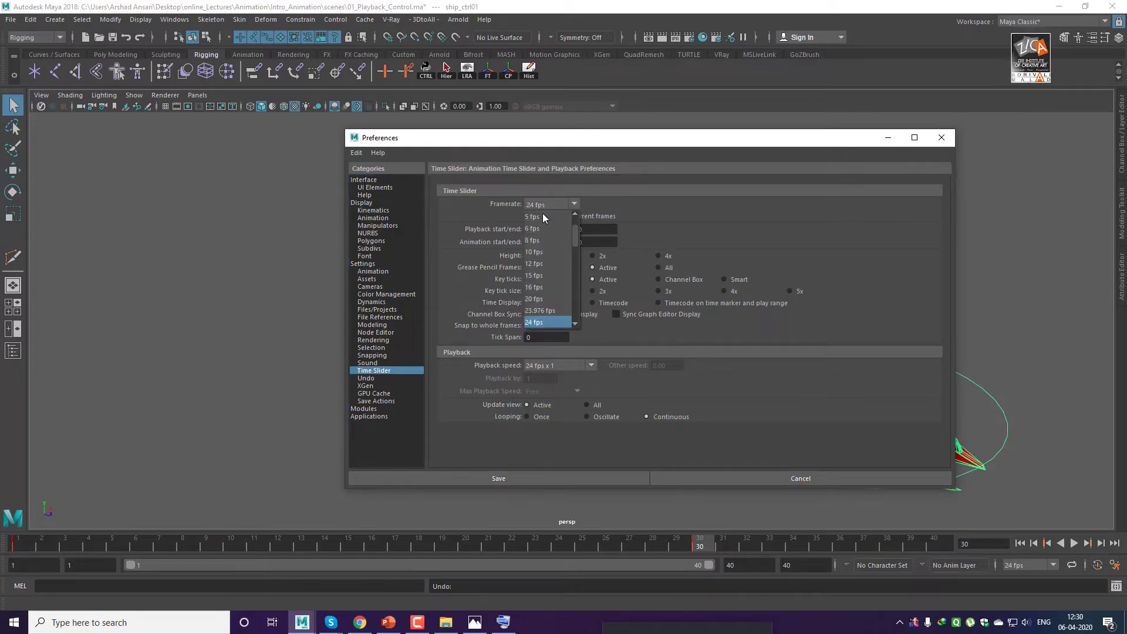
click(574, 325)
click(574, 325)
click(574, 324)
click(574, 324)
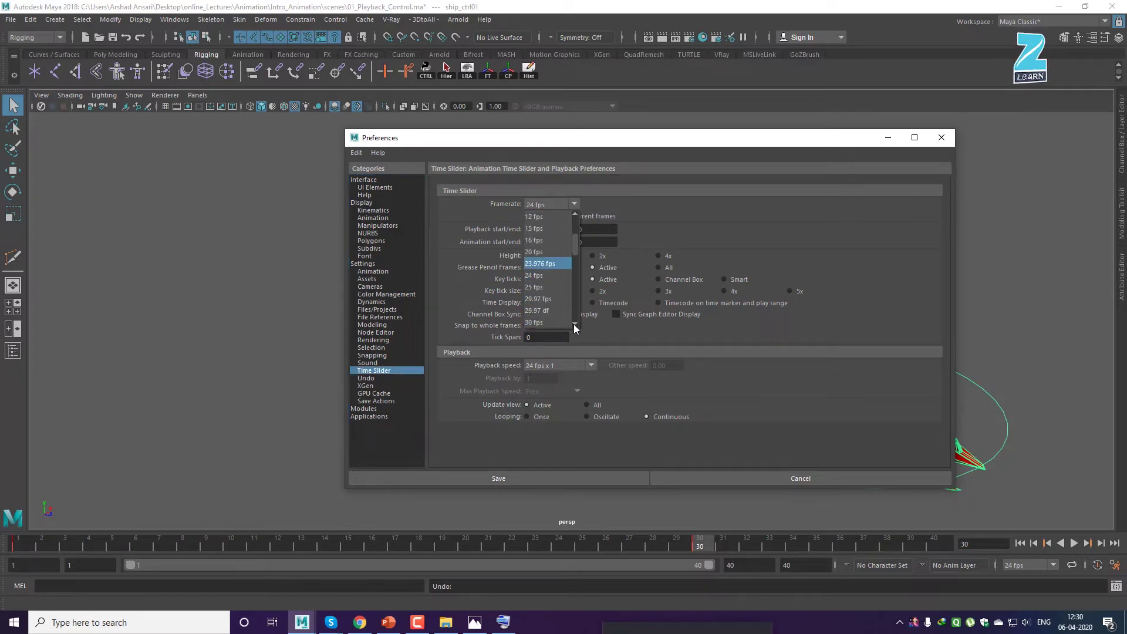
click(574, 325)
click(574, 325)
click(575, 324)
click(558, 323)
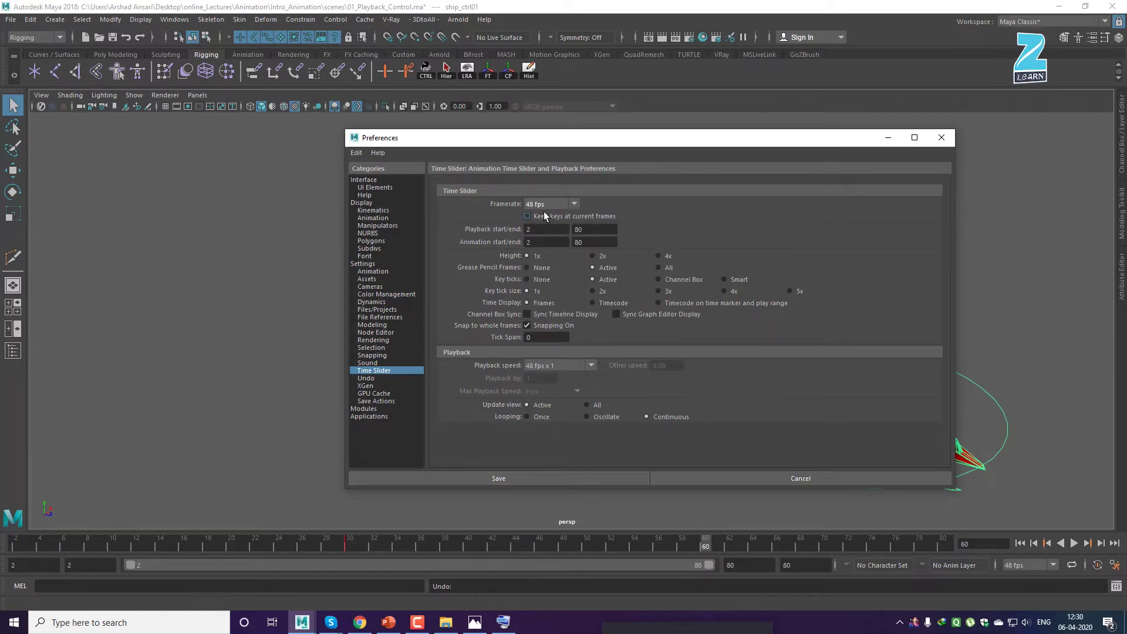
click(510, 480)
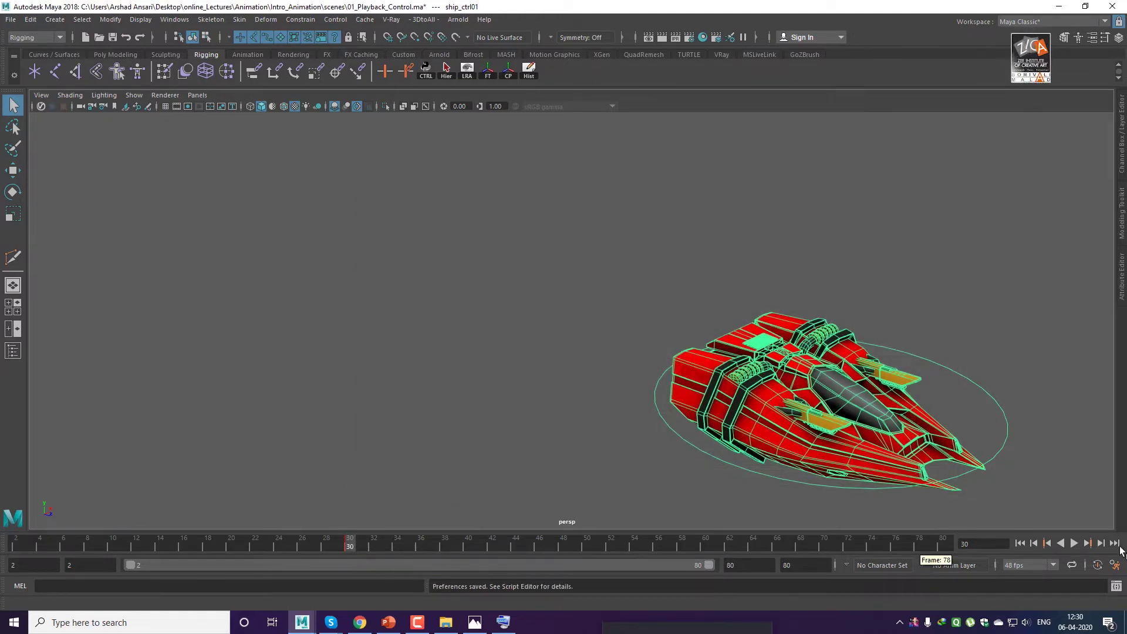
Play the ship animation at 48 fps from the start of the range, stop it, and return to frame 2.
click(1022, 543)
click(1073, 545)
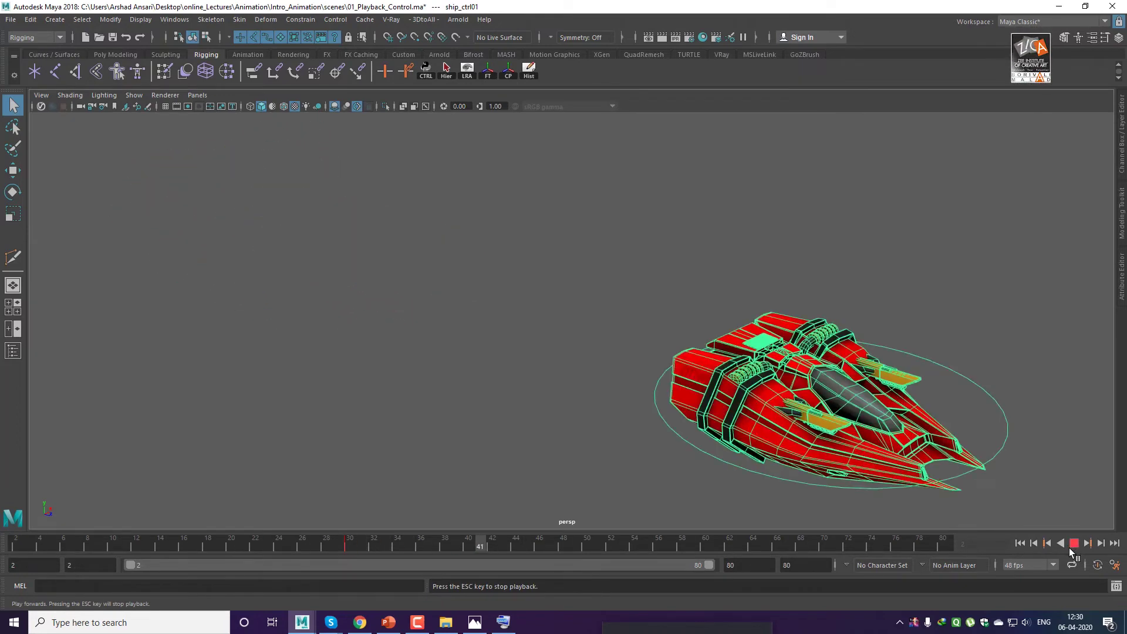
click(1074, 545)
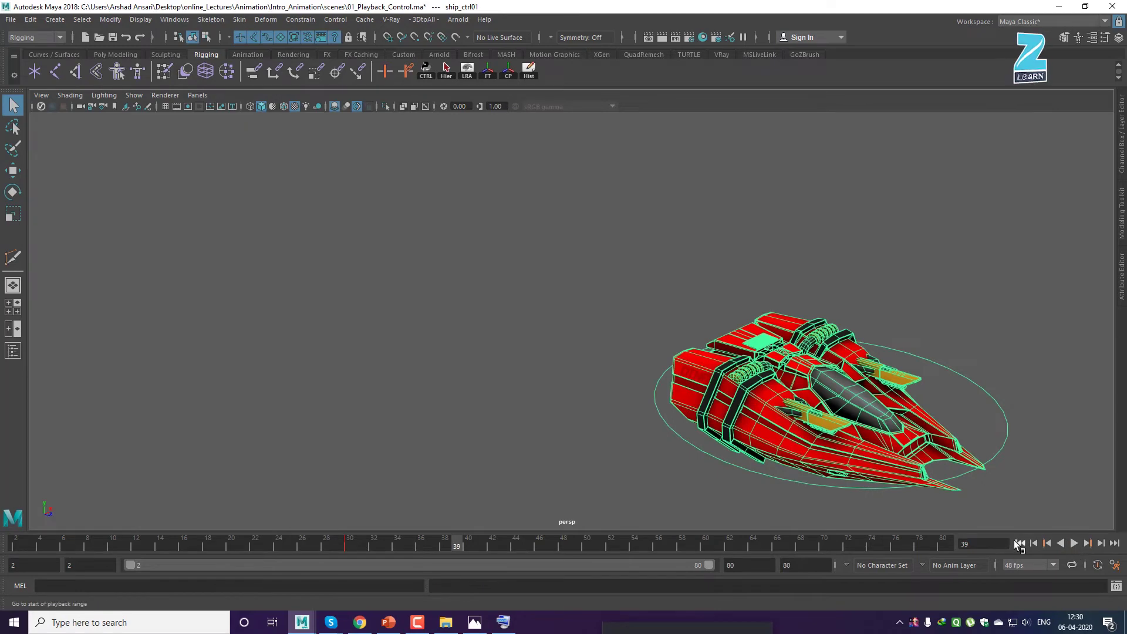
click(1020, 543)
mouse_move(19, 542)
mouse_down()
mouse_move(382, 550)
mouse_move(3, 548)
mouse_move(389, 549)
mouse_move(1, 546)
mouse_up()
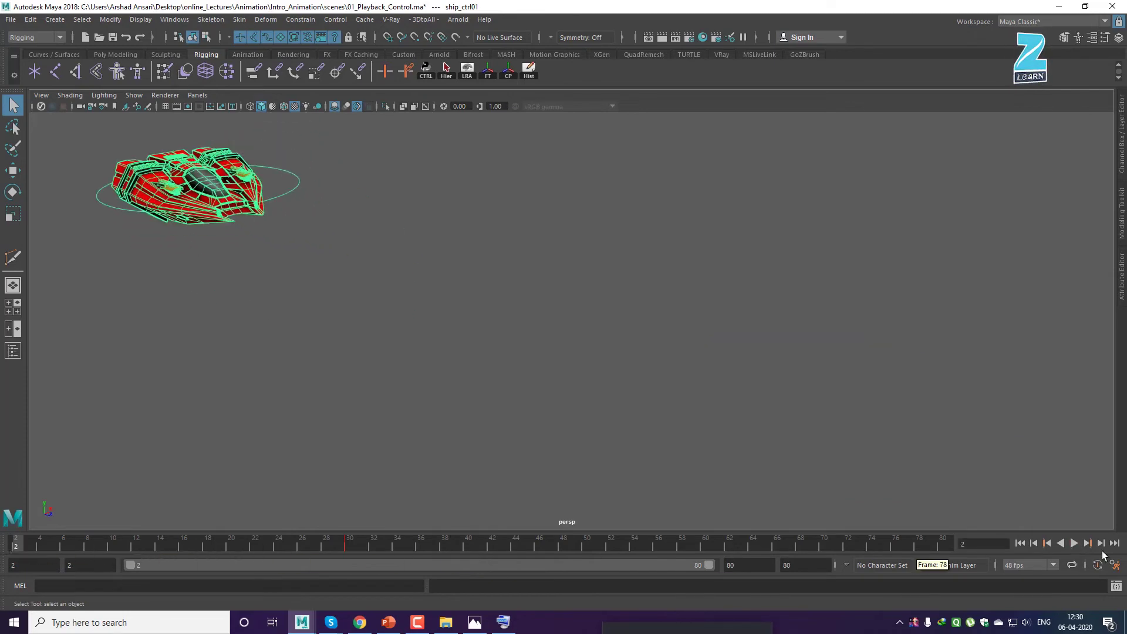
Open the Time Slider preferences and reselect the ship's control curve to check its keyframes.
click(1115, 564)
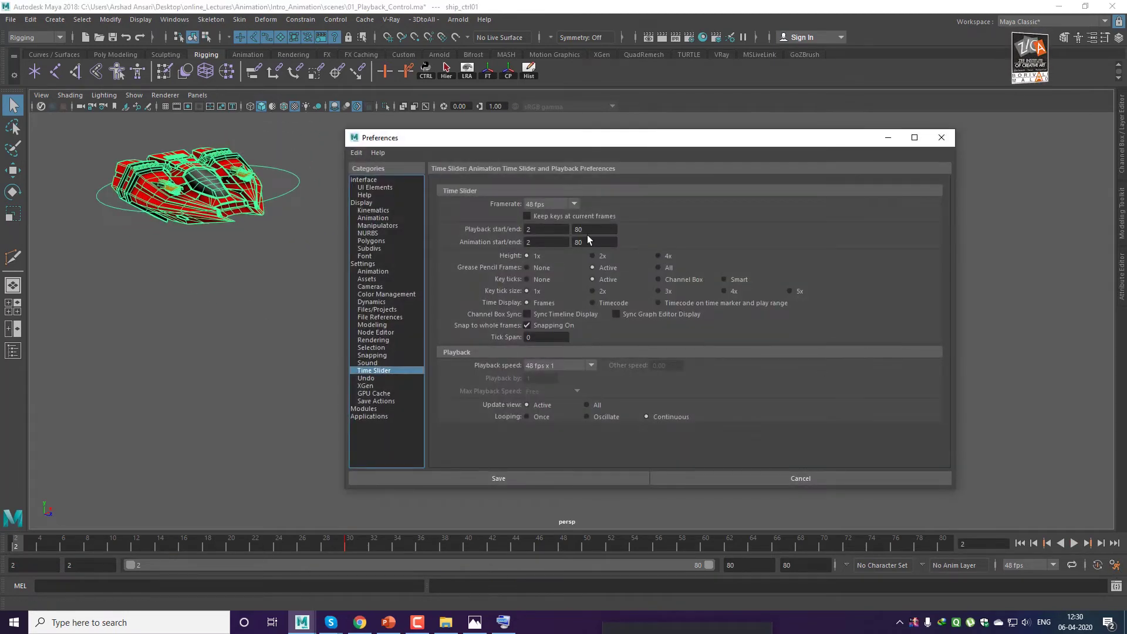
click(329, 386)
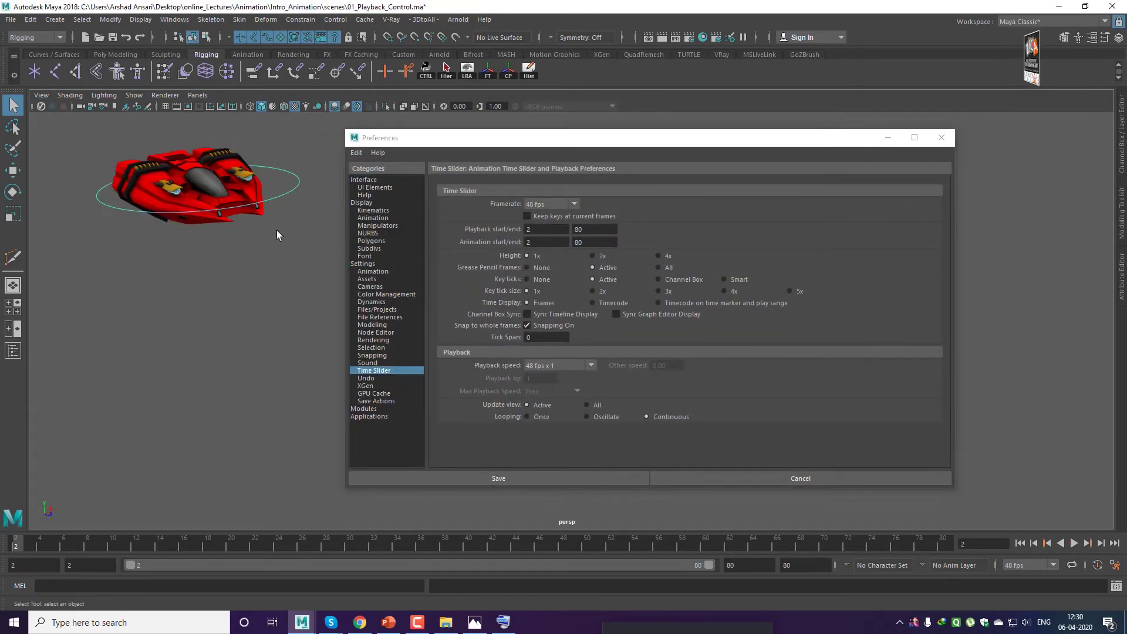
click(286, 198)
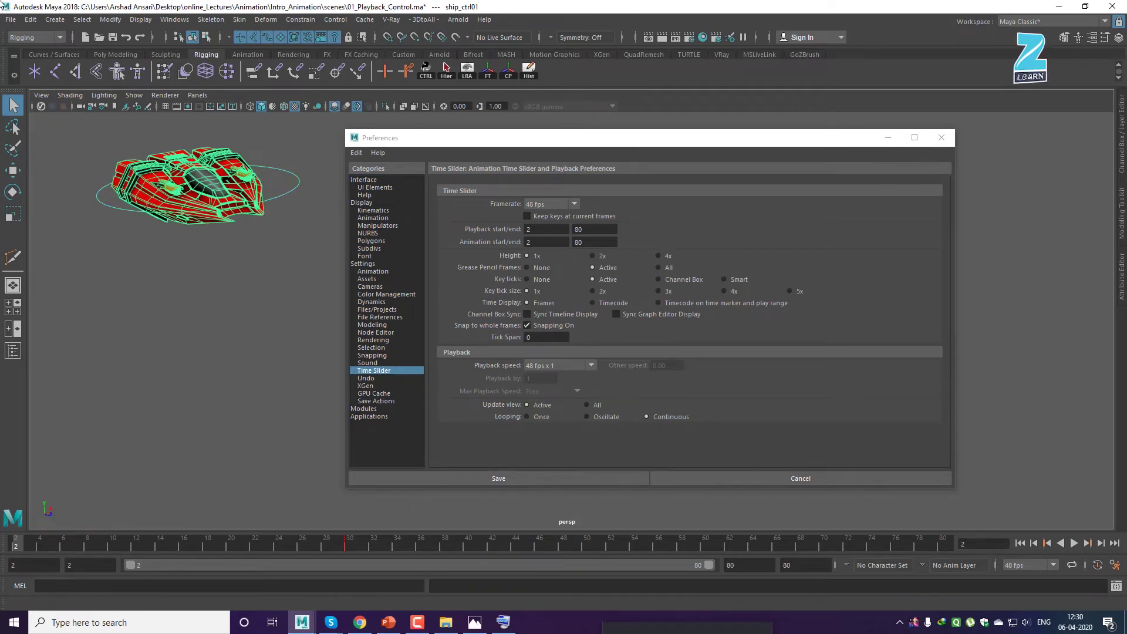
Reopen the scene 01_Playback_Control.ma without saving the current changes.
click(9, 20)
click(36, 44)
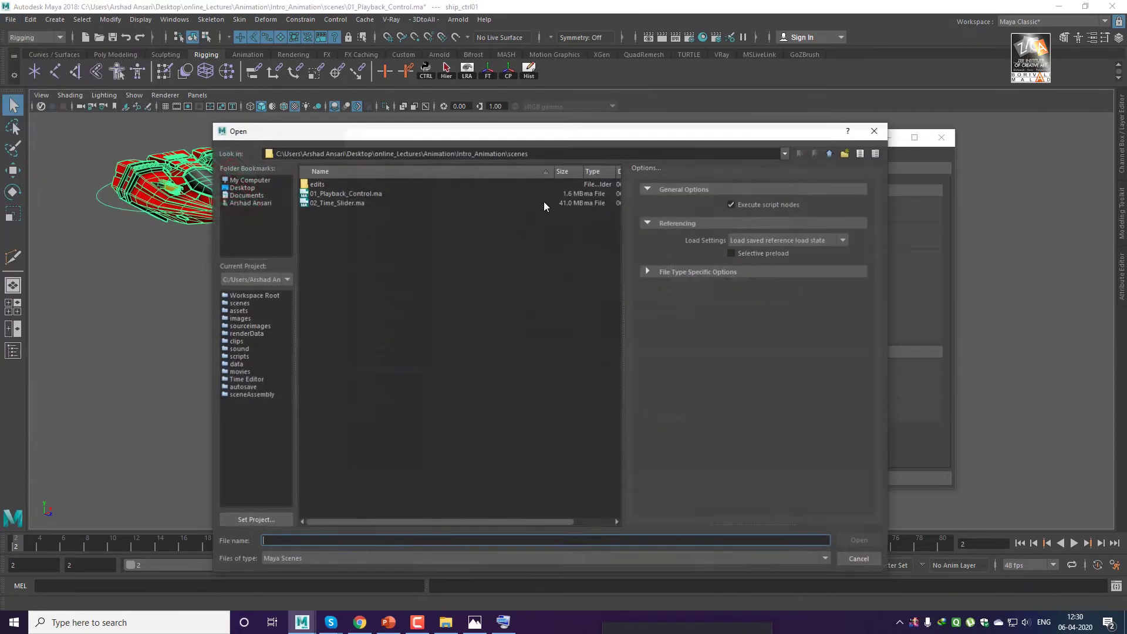
click(333, 193)
click(854, 540)
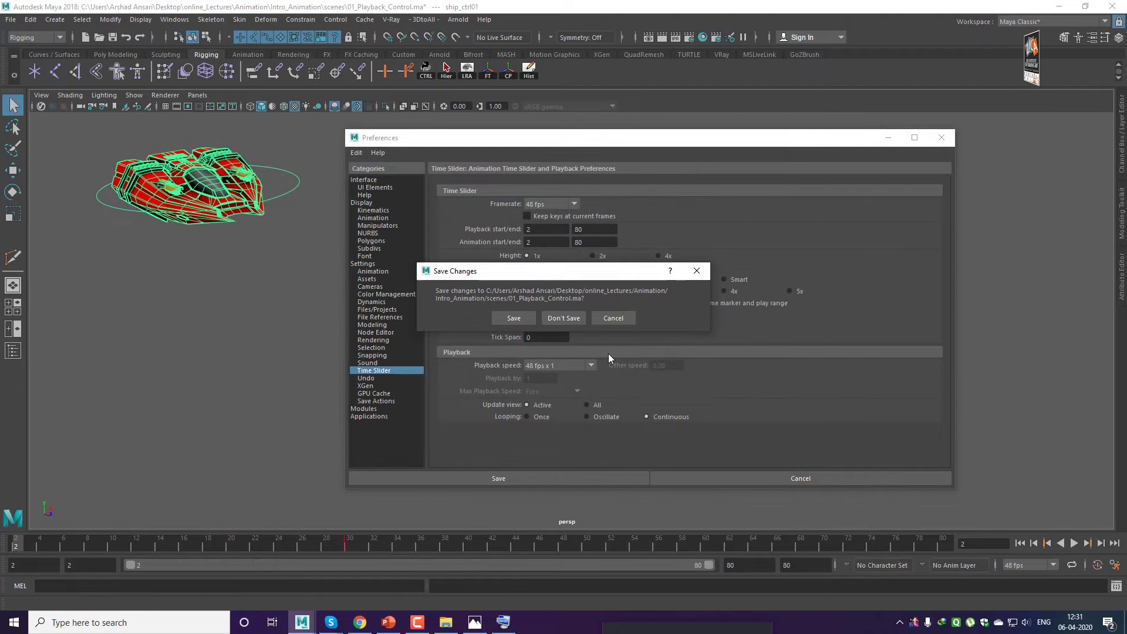
click(577, 318)
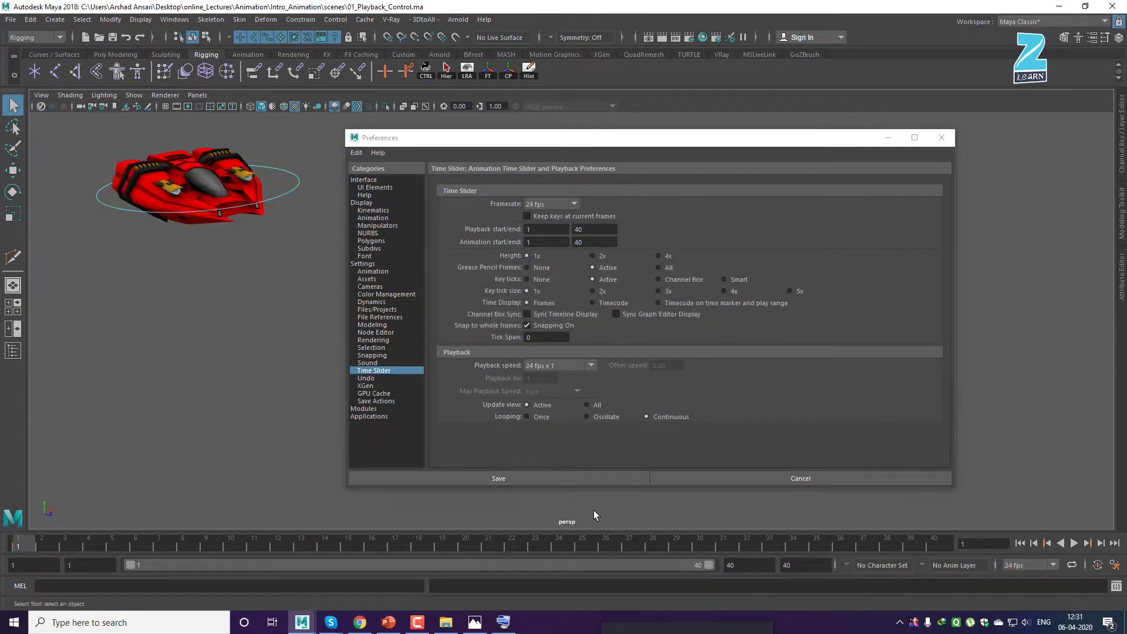
Enable Keep keys at current frames and change the reopened scene's framerate to 48 fps.
click(527, 217)
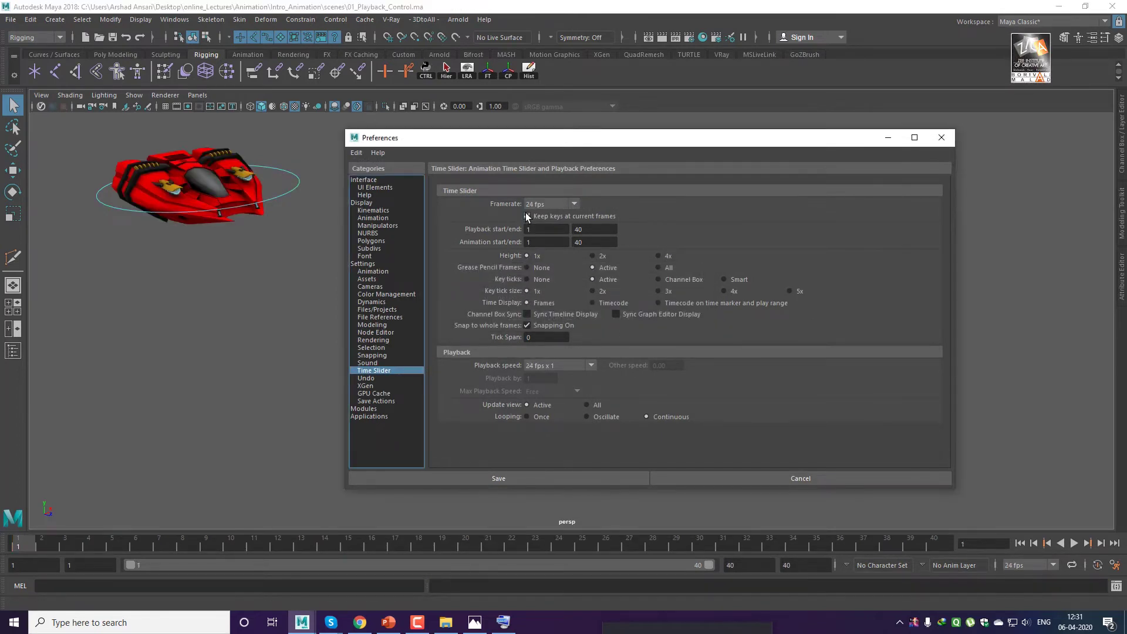
click(569, 205)
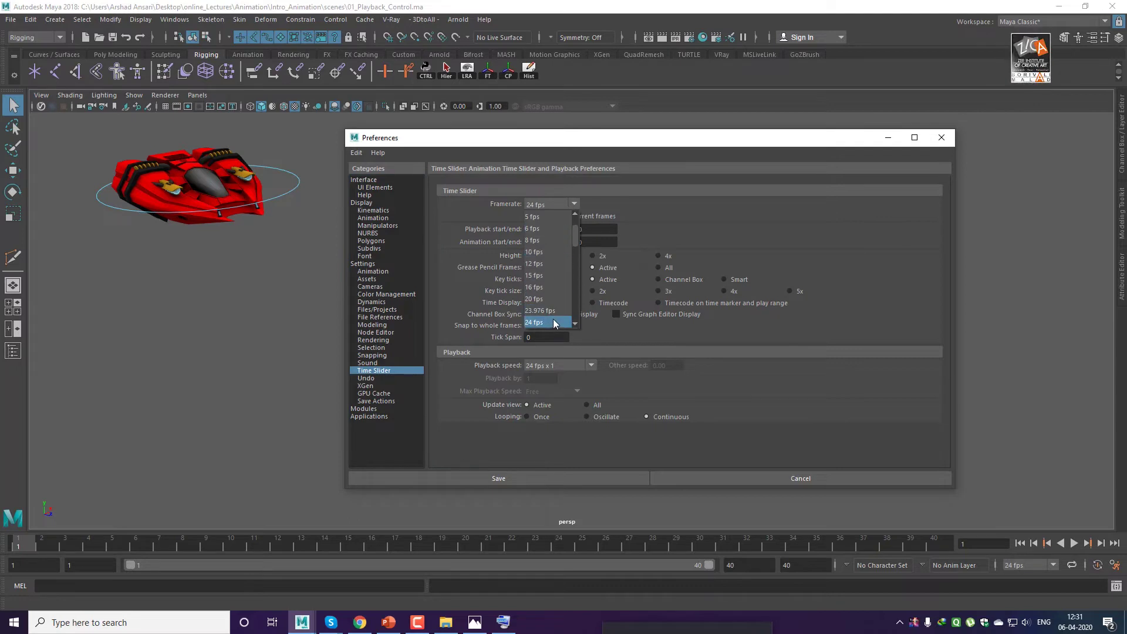
scroll(553, 319, down, 2)
scroll(553, 310, down, 1)
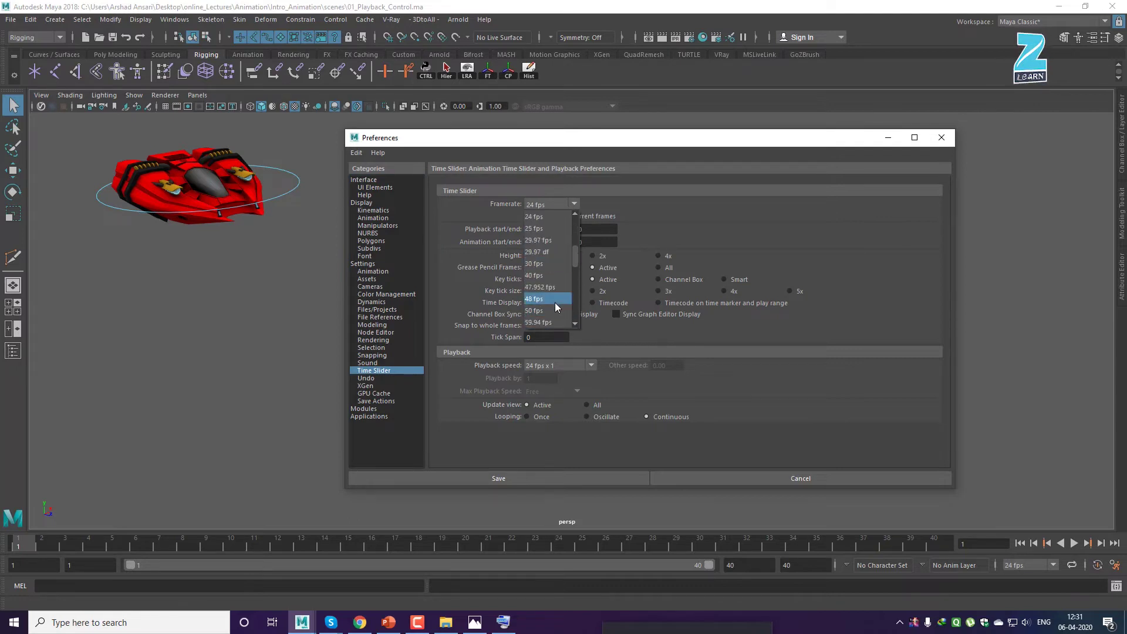
click(555, 302)
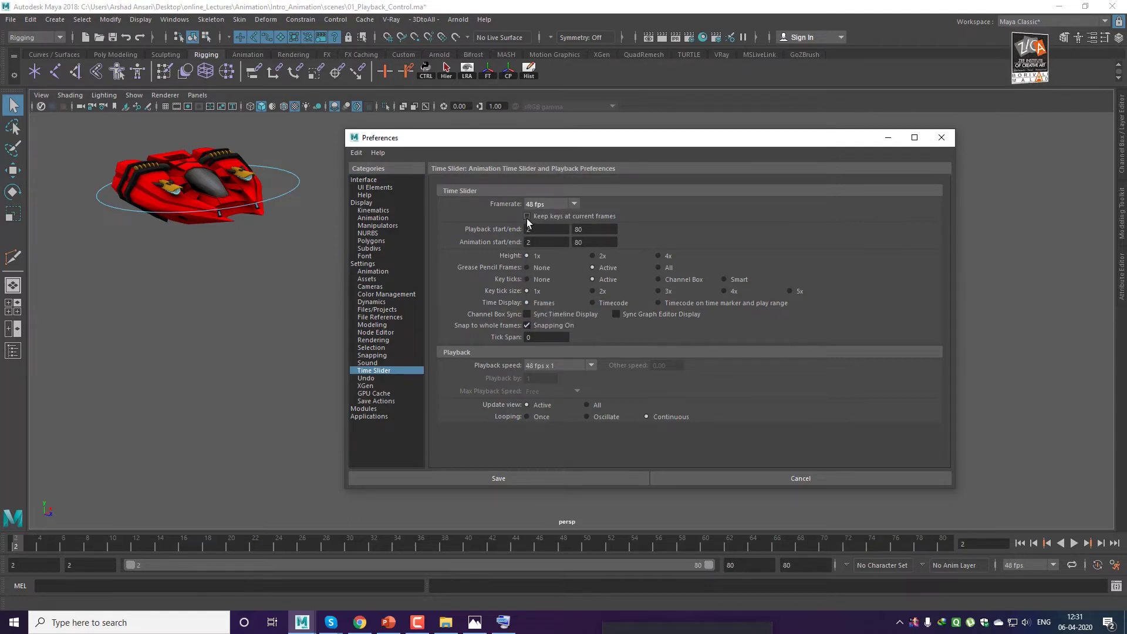
Select the ship's control curve, turn Keep keys at current frames on again, and save the preferences.
click(298, 184)
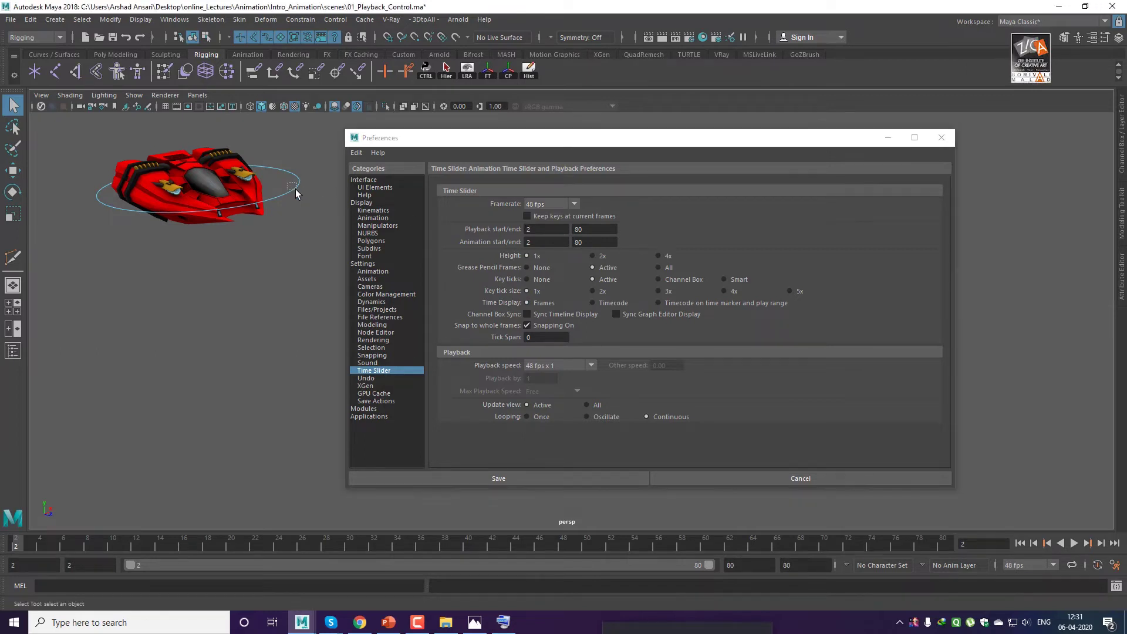
click(530, 218)
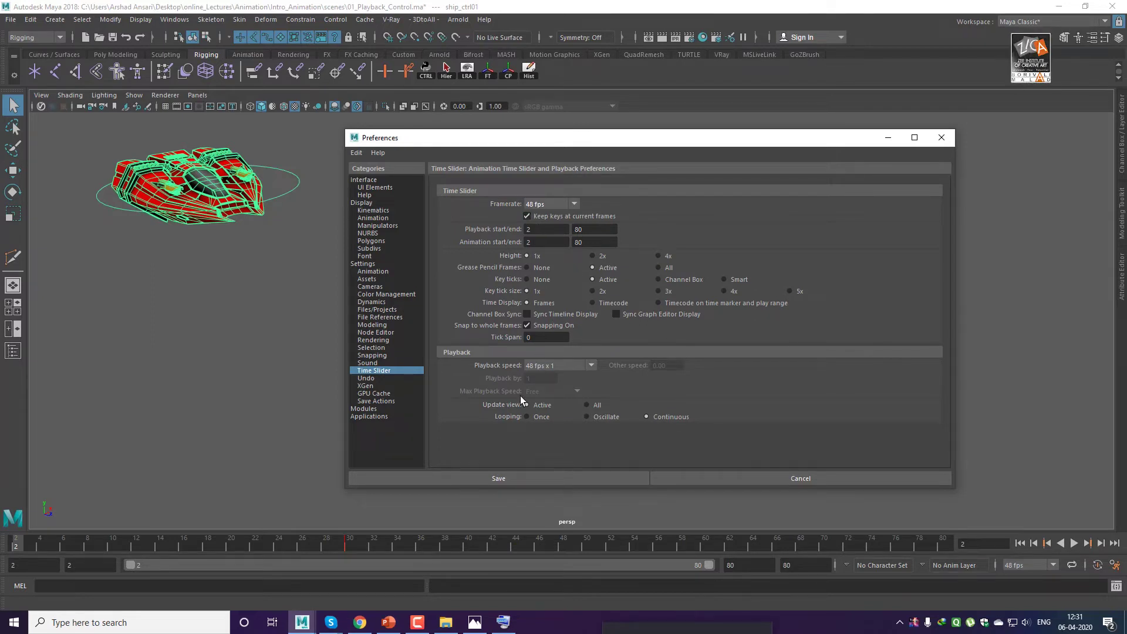
click(470, 480)
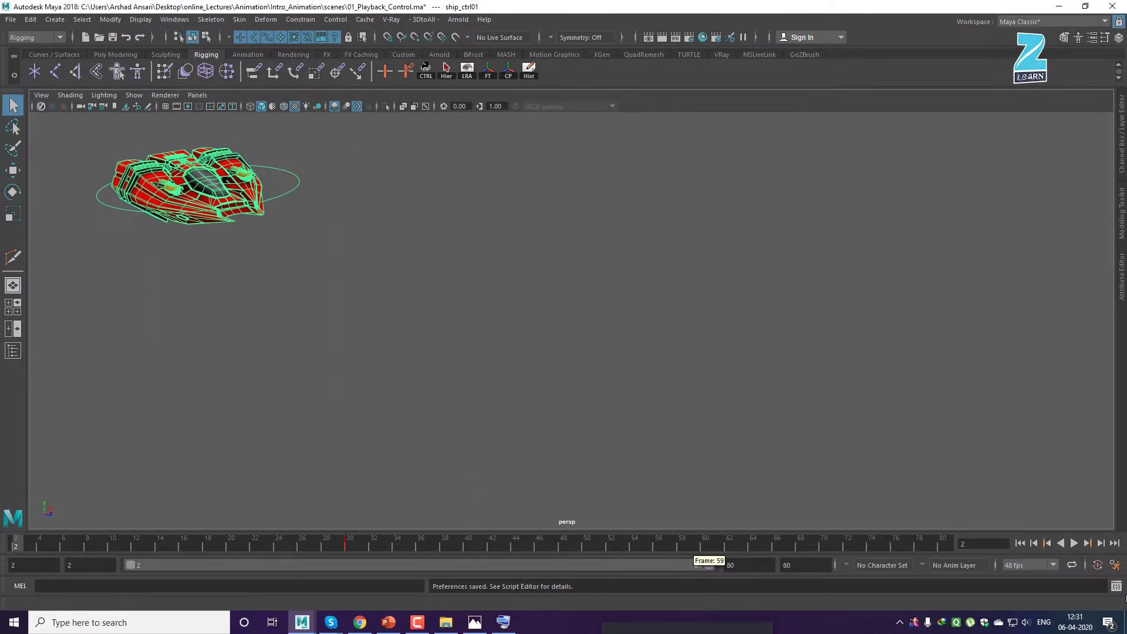
Preview the ship animation, return to the start of the playback range, and reopen the Time Slider preferences.
click(1073, 543)
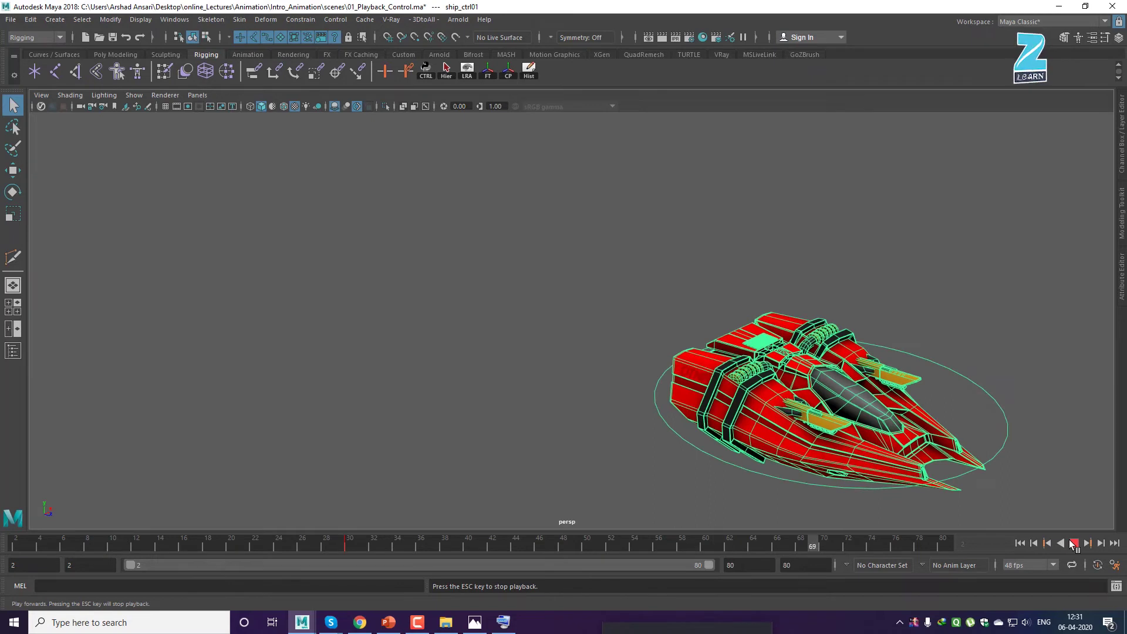
click(1074, 545)
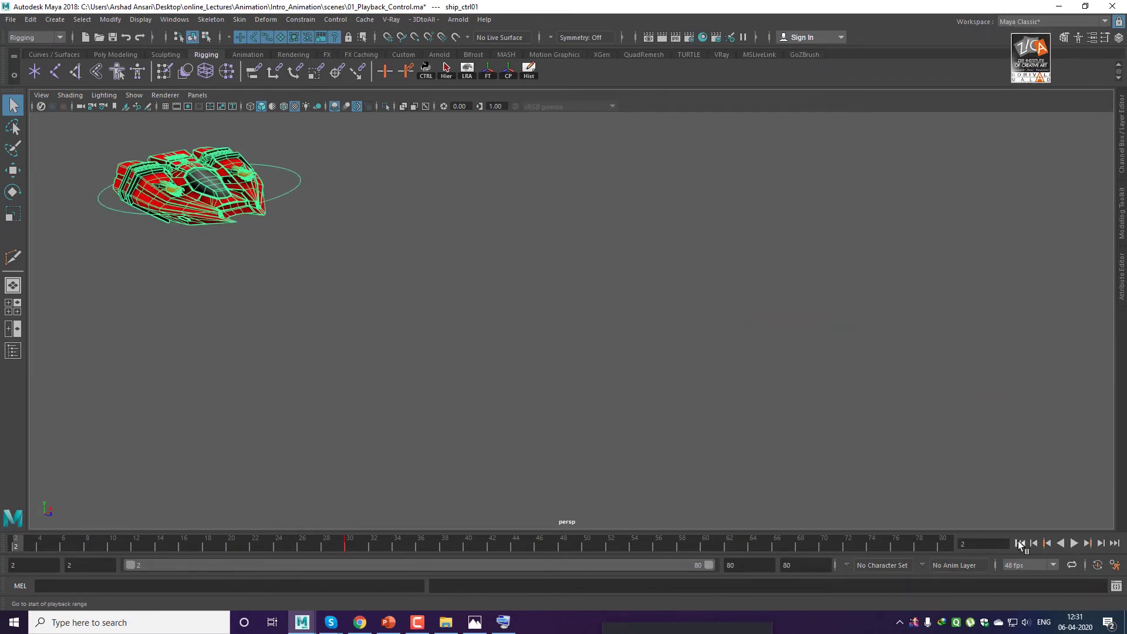
click(1020, 544)
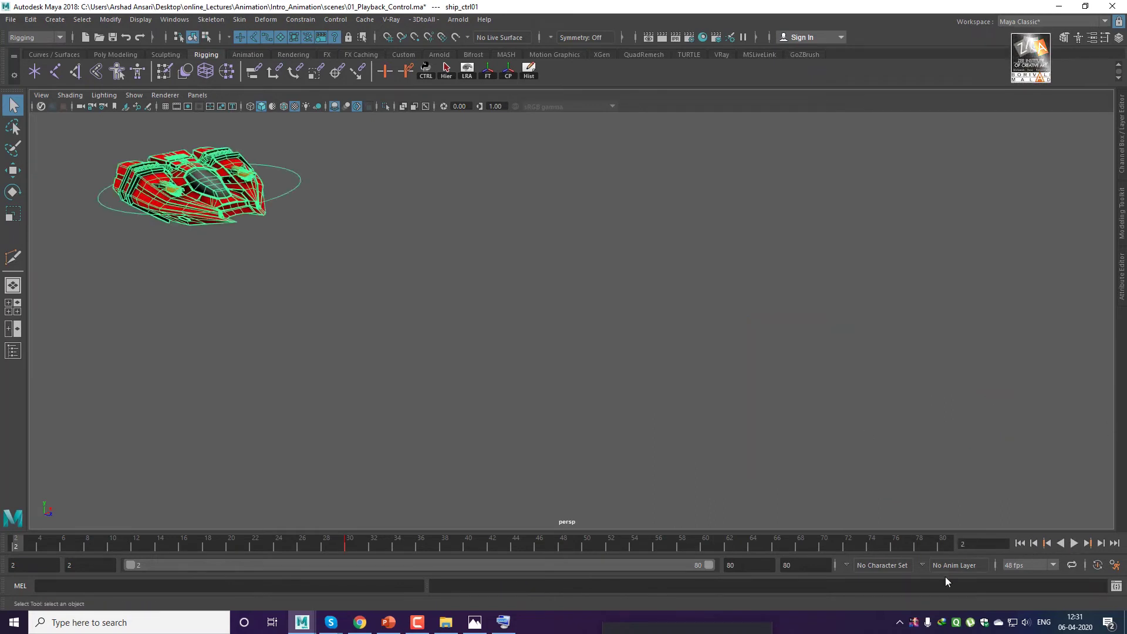
click(1114, 566)
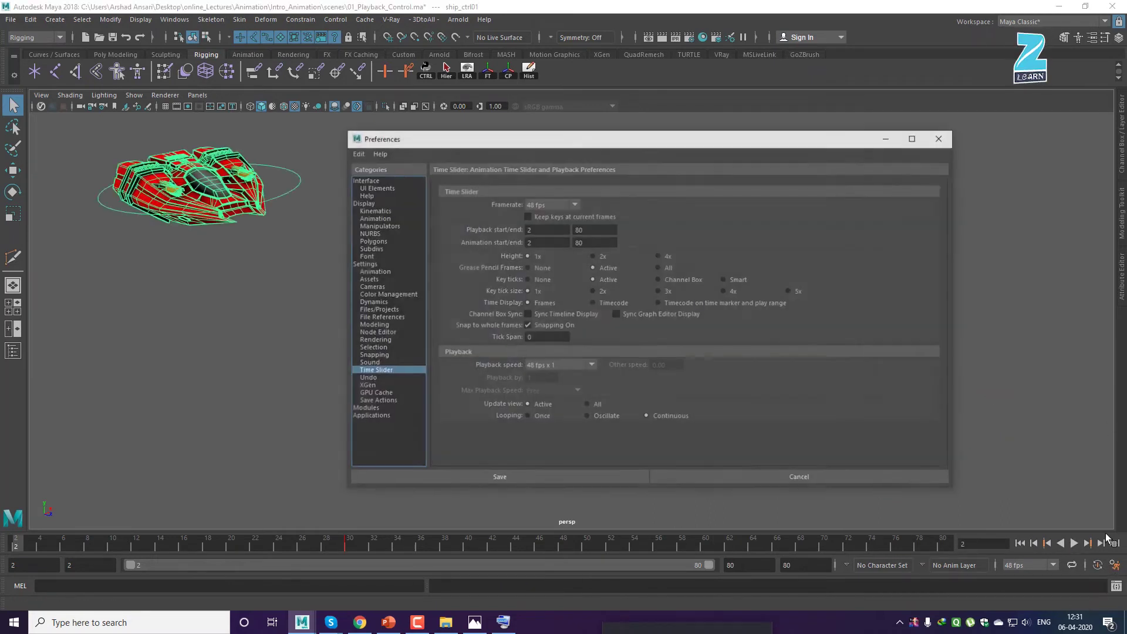
Set the time slider framerate to 24 fps, enable Keep keys at current frames, and save the preferences.
click(312, 254)
click(299, 191)
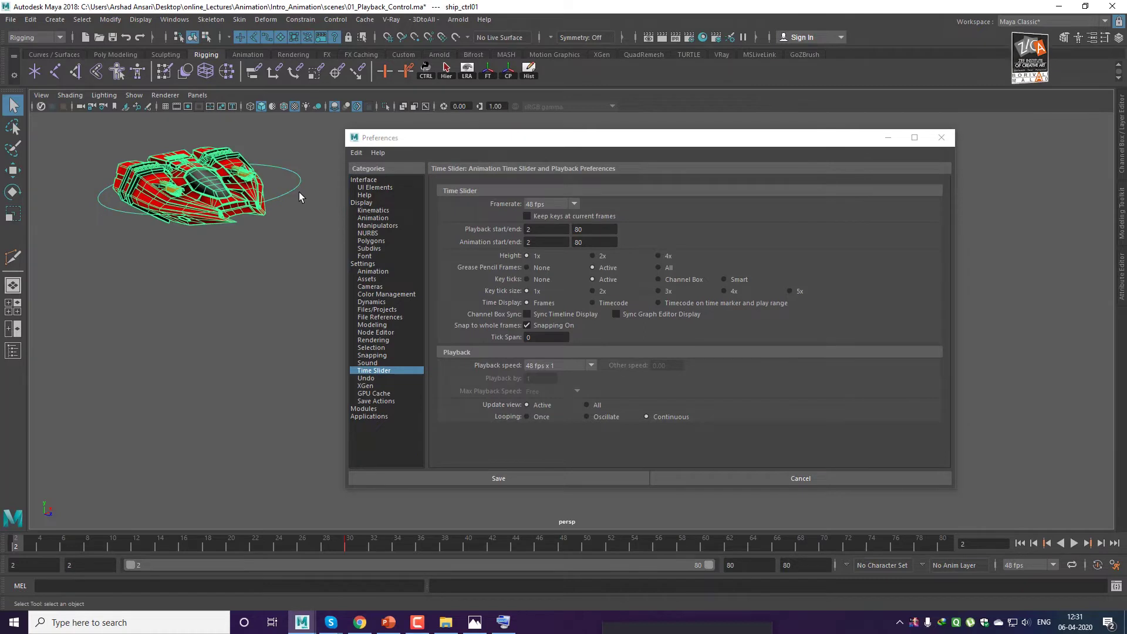
click(573, 205)
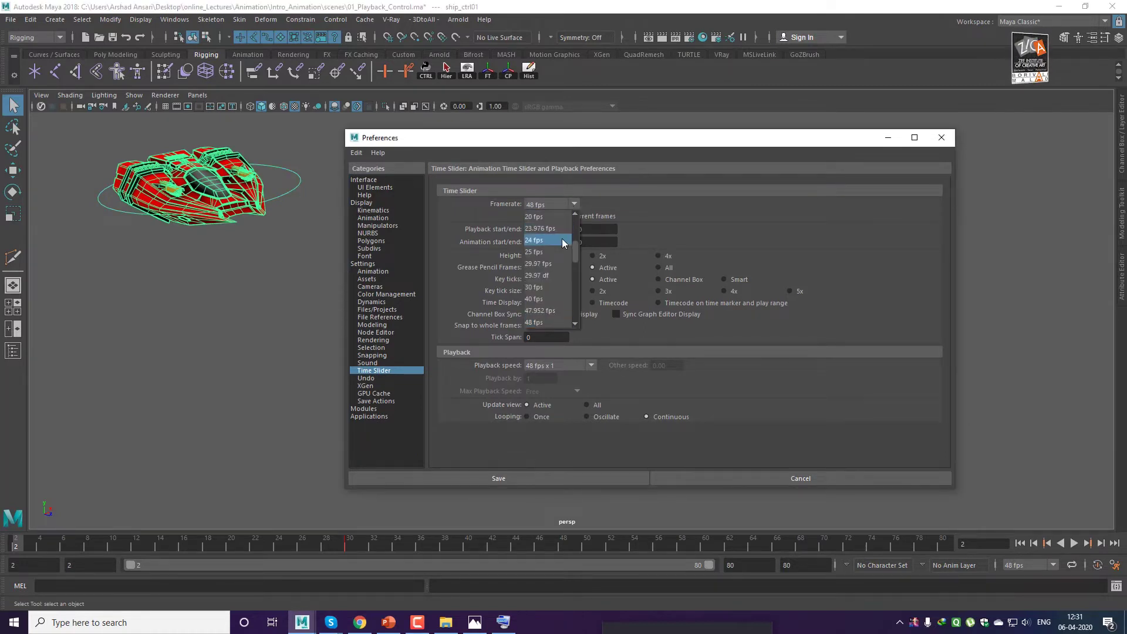
click(581, 218)
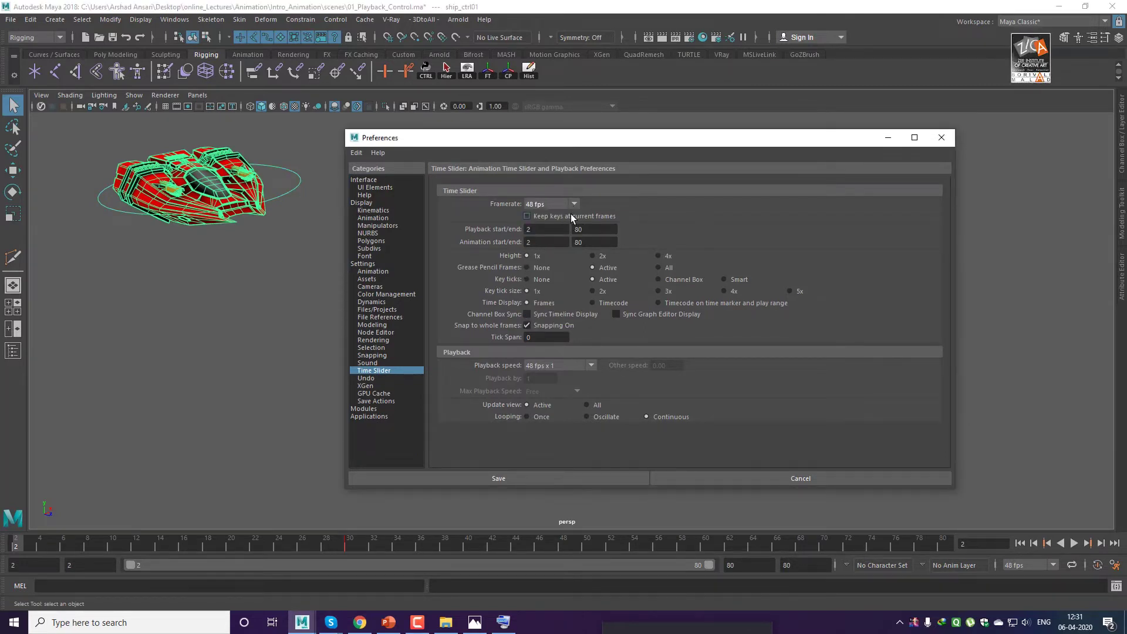
click(568, 205)
click(548, 242)
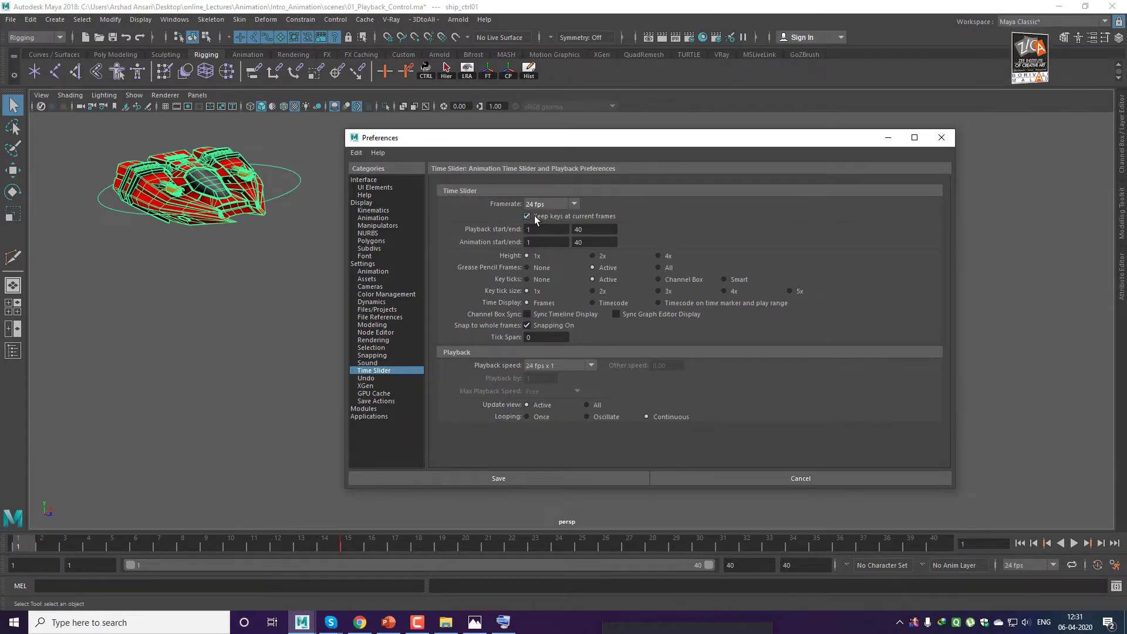
click(490, 474)
click(531, 489)
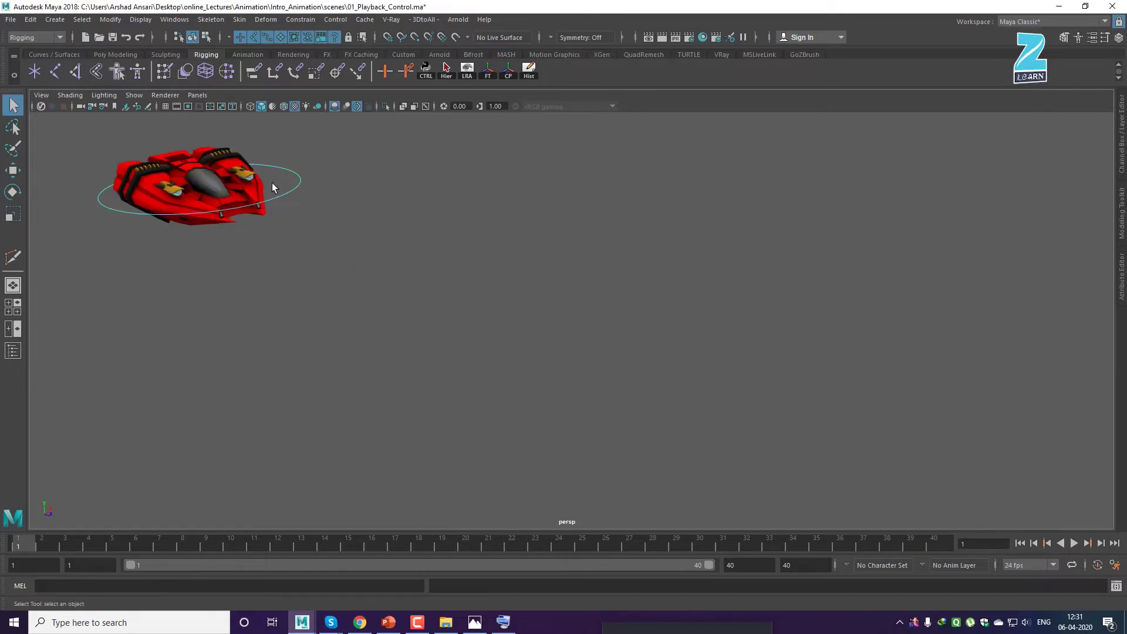
click(284, 194)
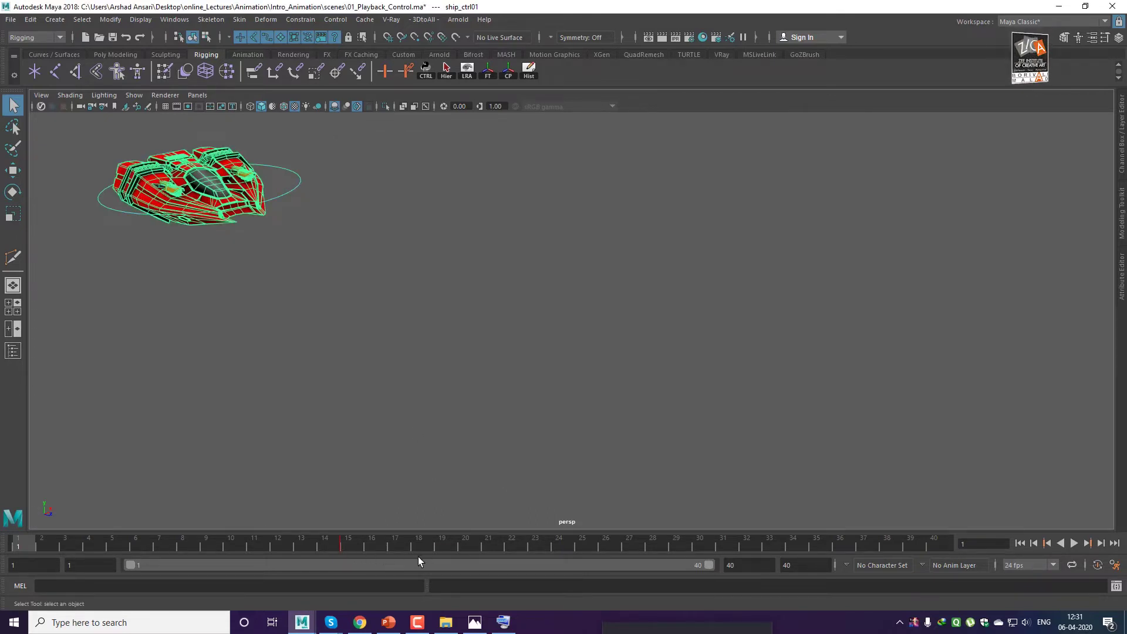
Reopen the 01_Playback_Control.ma scene without saving the current changes.
click(13, 19)
click(30, 43)
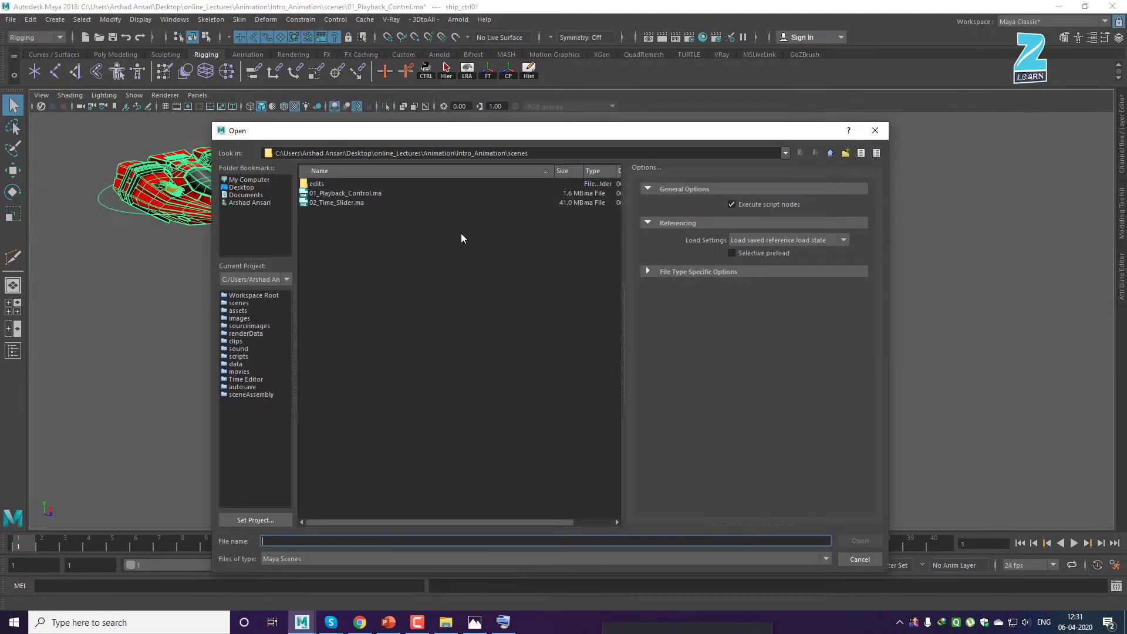
click(363, 194)
click(862, 543)
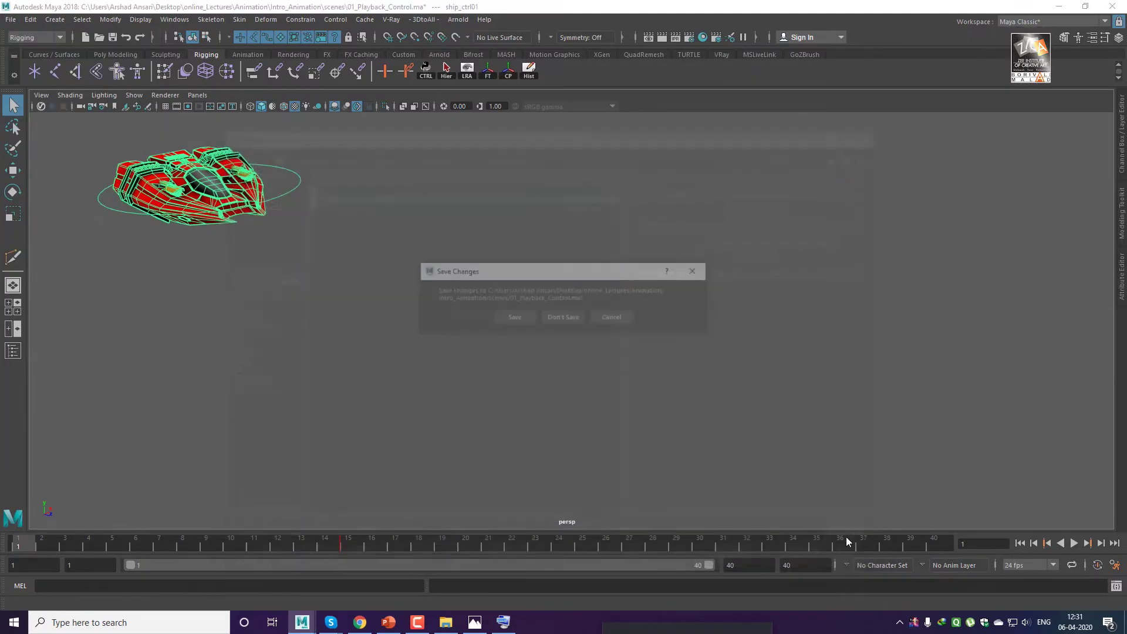
click(559, 324)
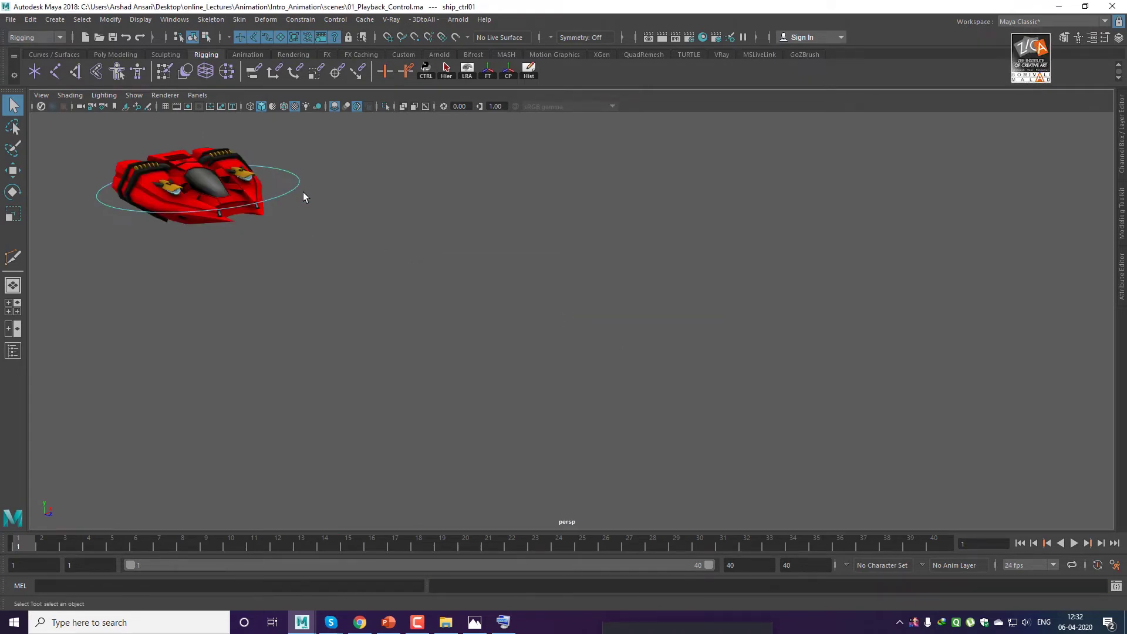
Select the ship control and check its keyed animation between frame 30 and frame 1.
click(455, 313)
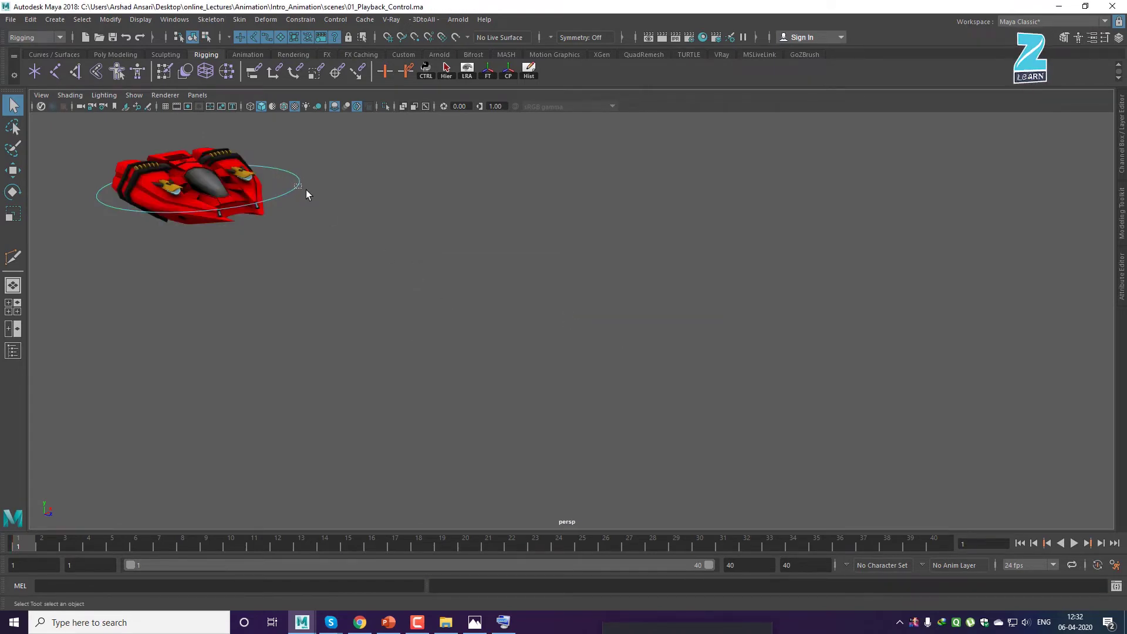
click(299, 187)
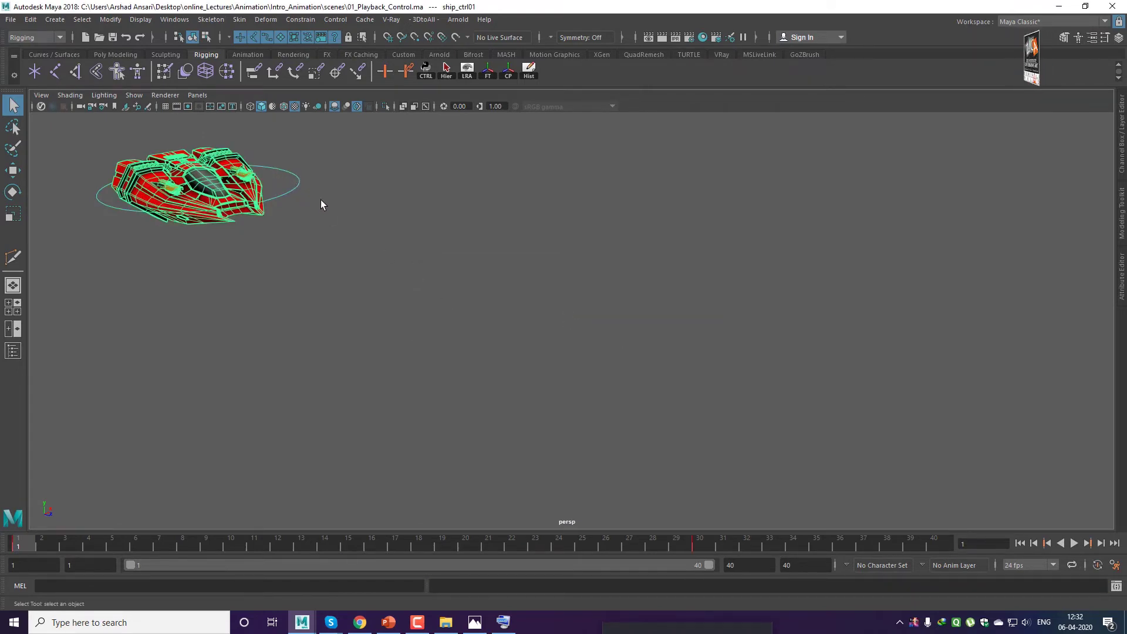
click(698, 544)
drag(706, 548, 19, 540)
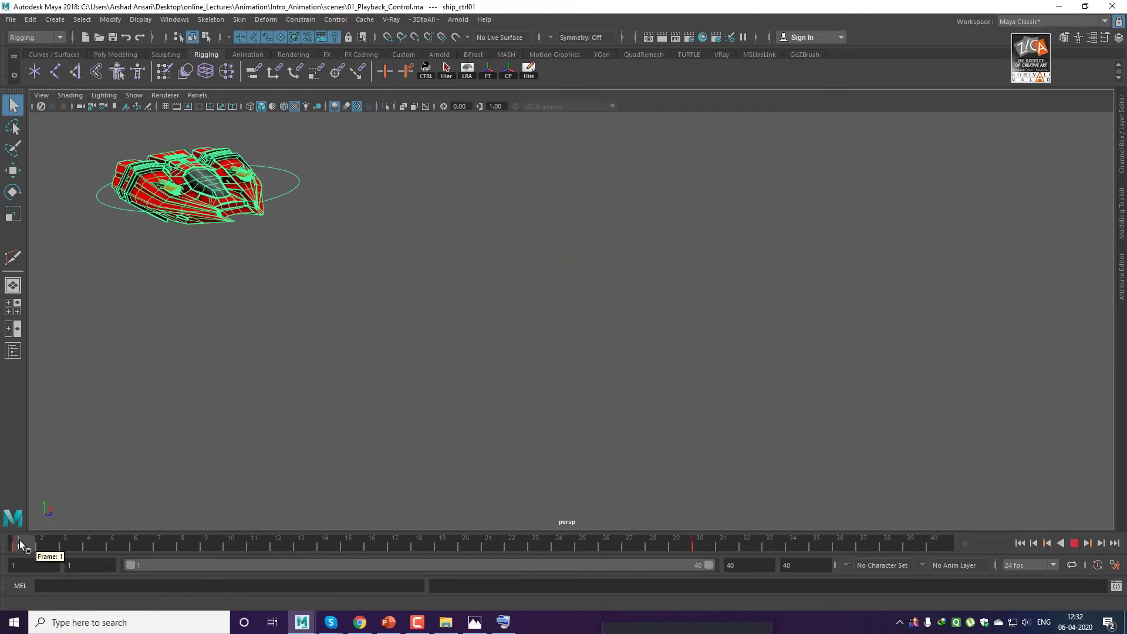
With the ship control selected, enable Keep keys at current frames, set the framerate to 48 fps, and save the preferences.
click(1115, 565)
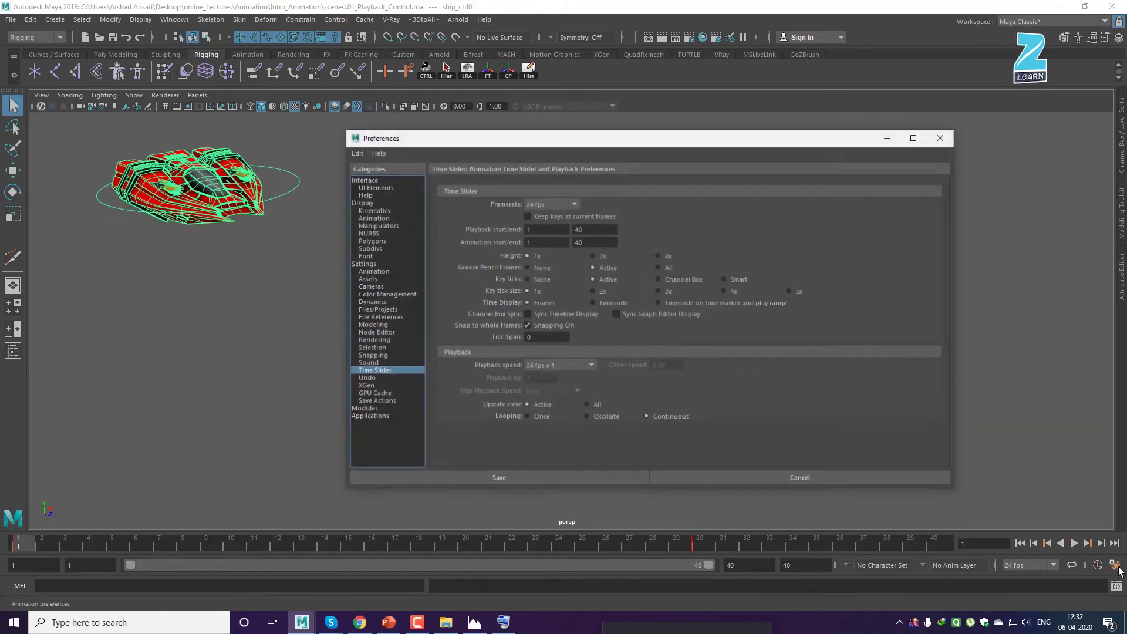
drag(617, 143, 768, 143)
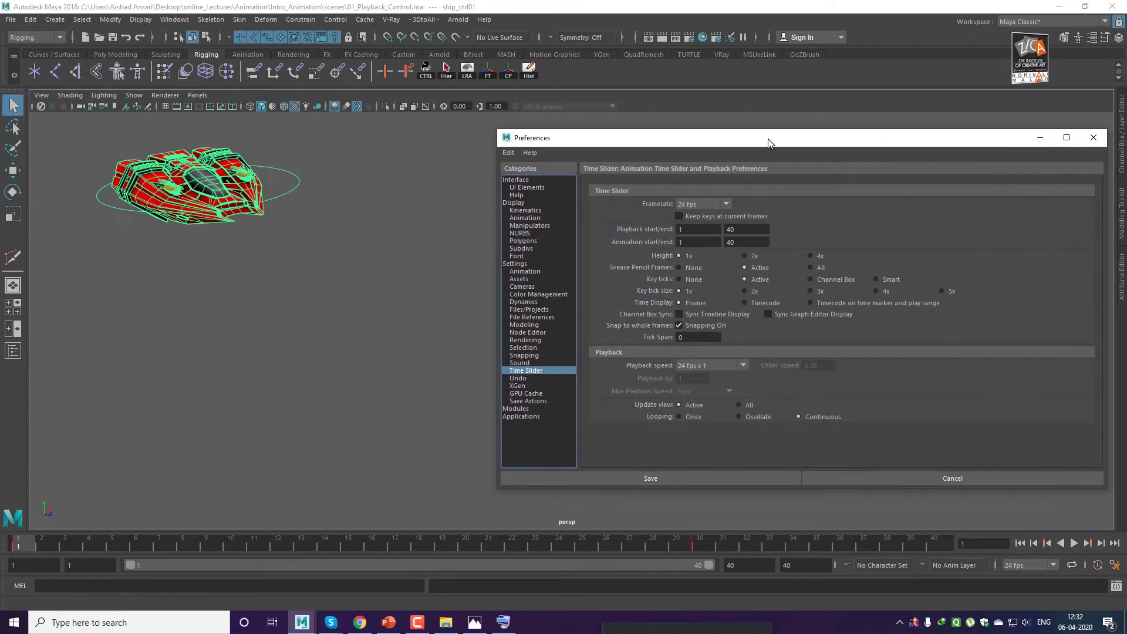
click(312, 211)
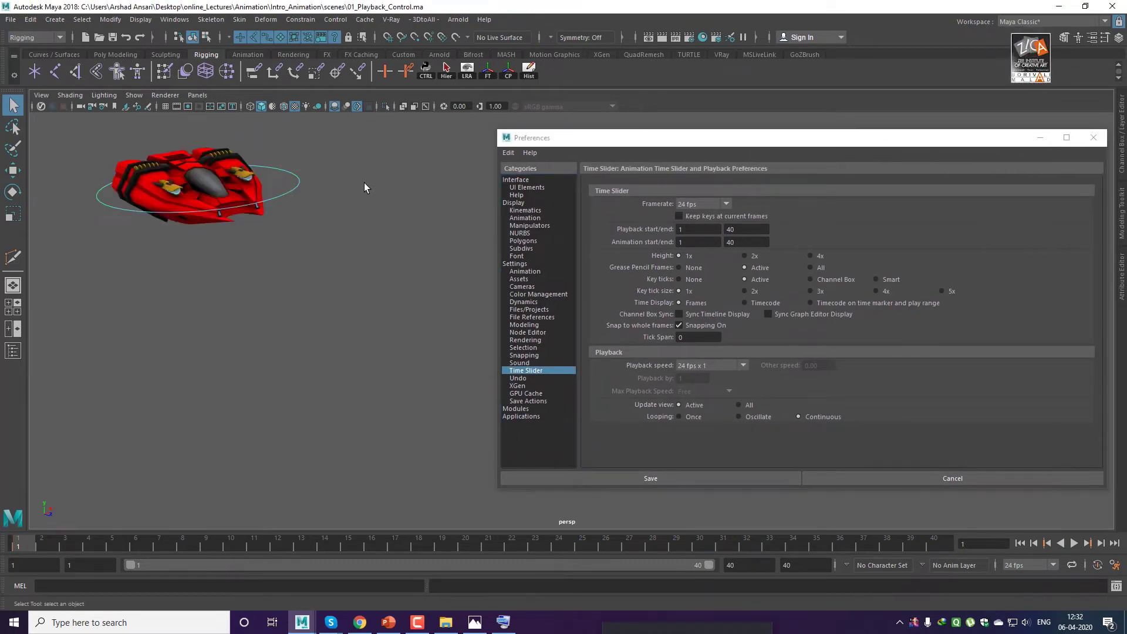
drag(310, 201, 309, 201)
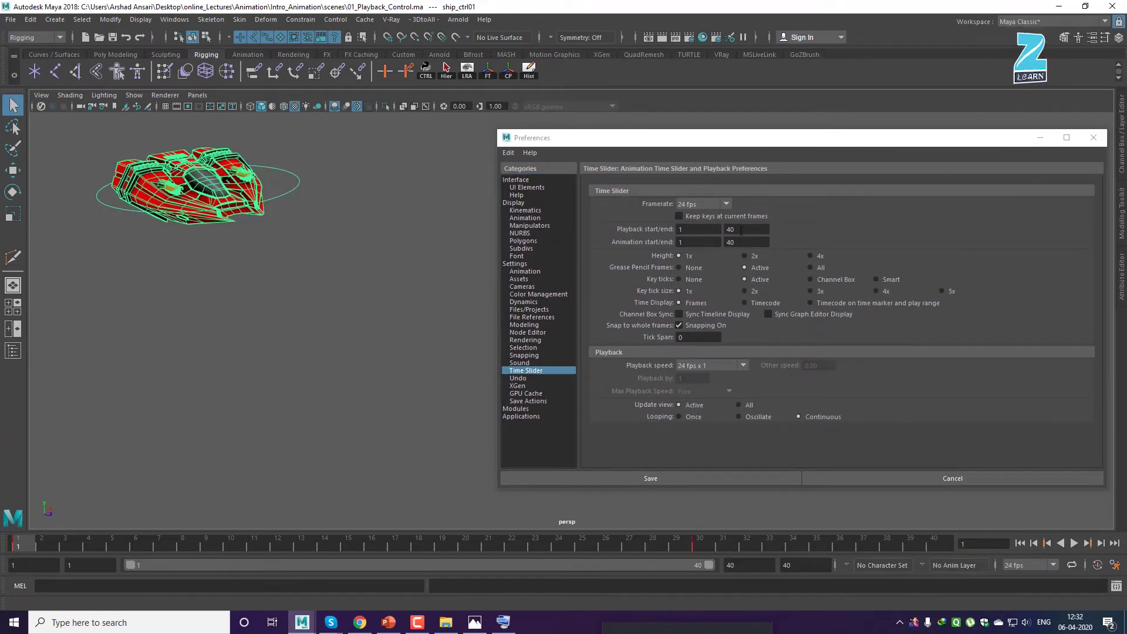
click(715, 216)
click(715, 216)
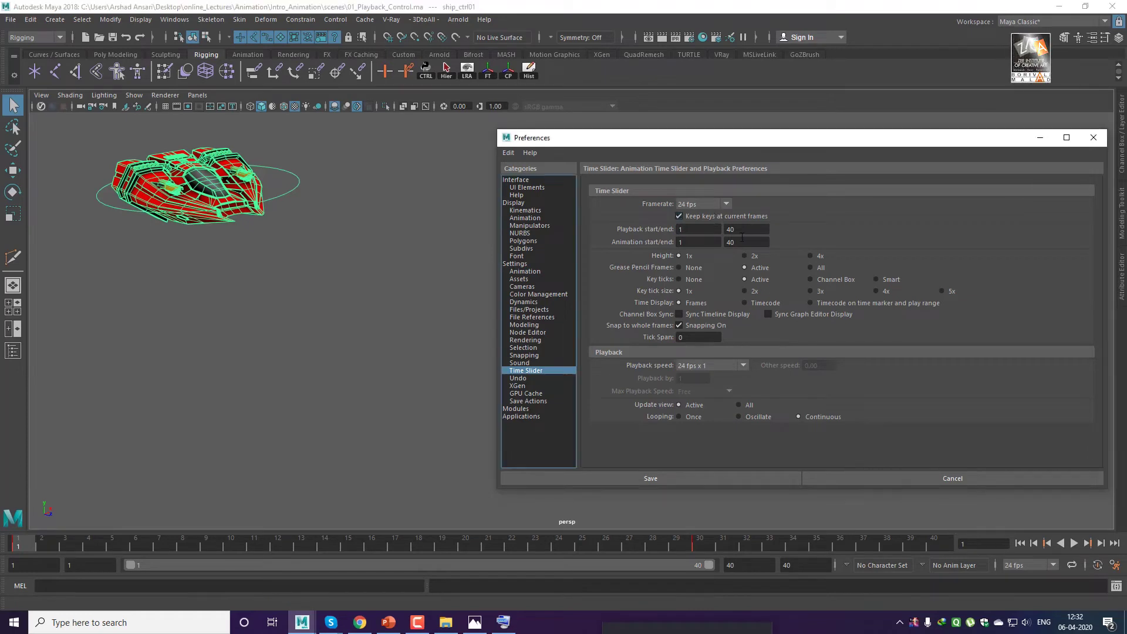
click(728, 203)
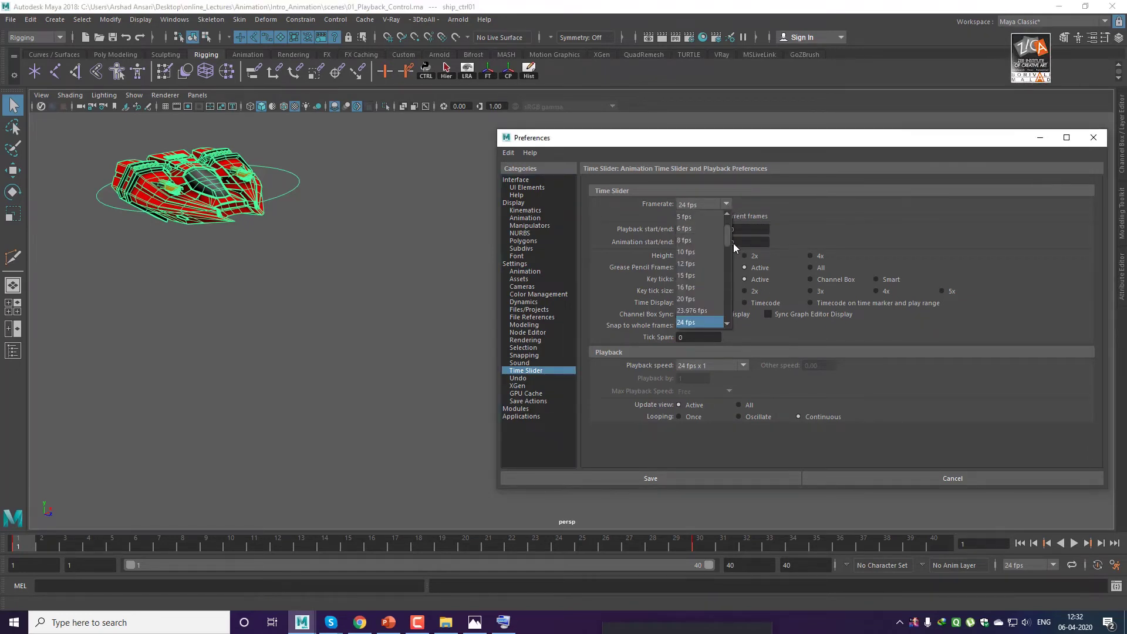
drag(730, 240, 723, 267)
click(714, 262)
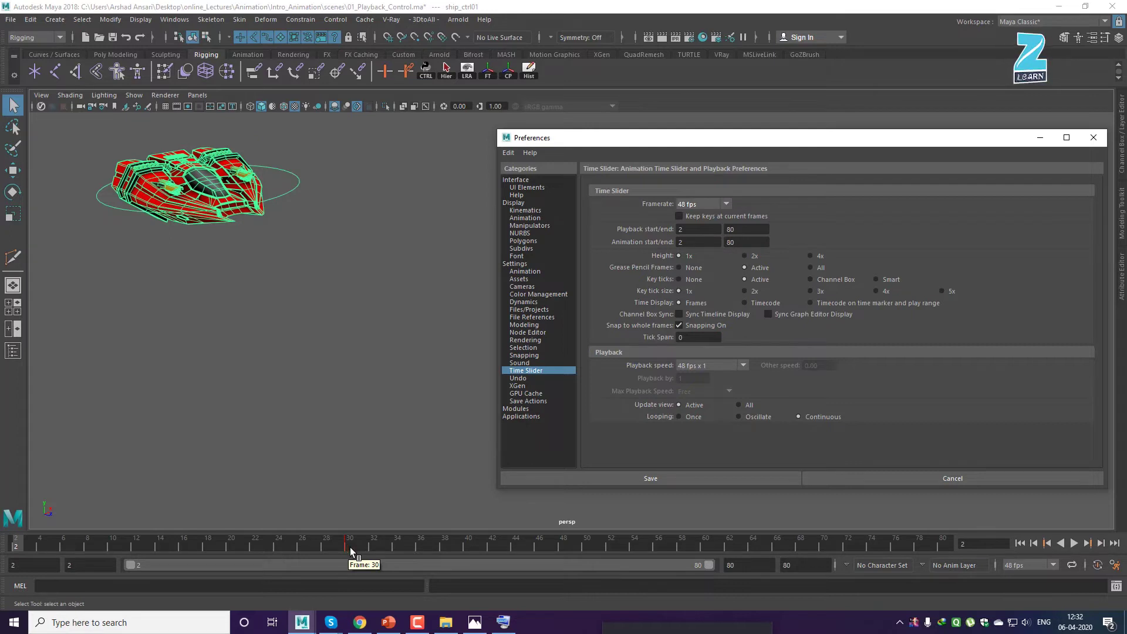
click(672, 479)
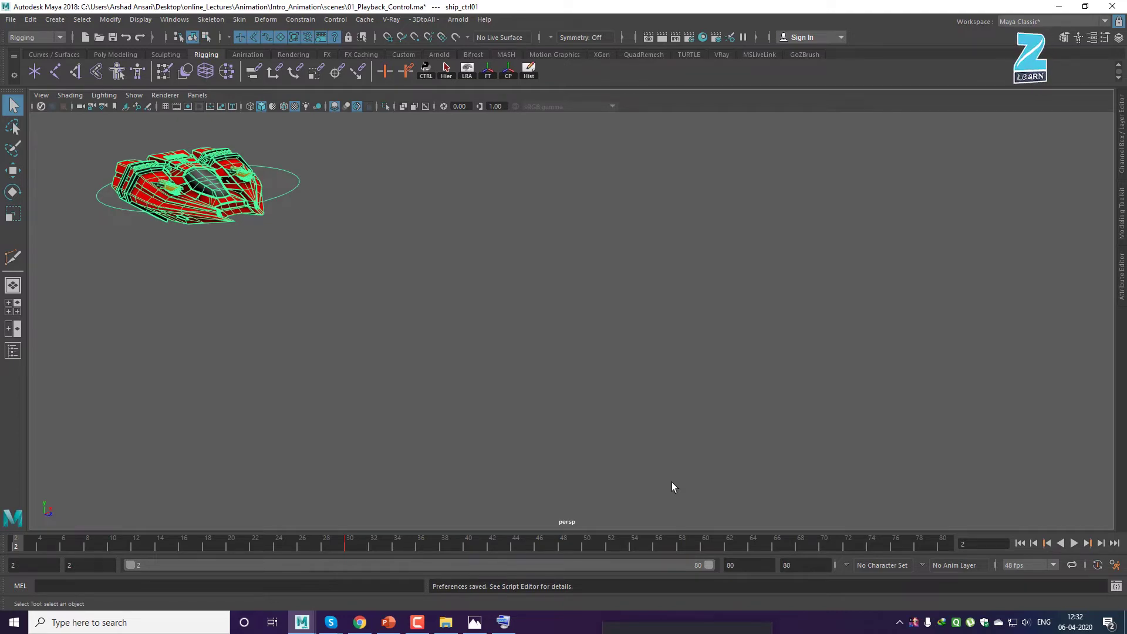
Save and close the Time Slider preferences, and clear the Skype call windows off the workspace.
click(1114, 565)
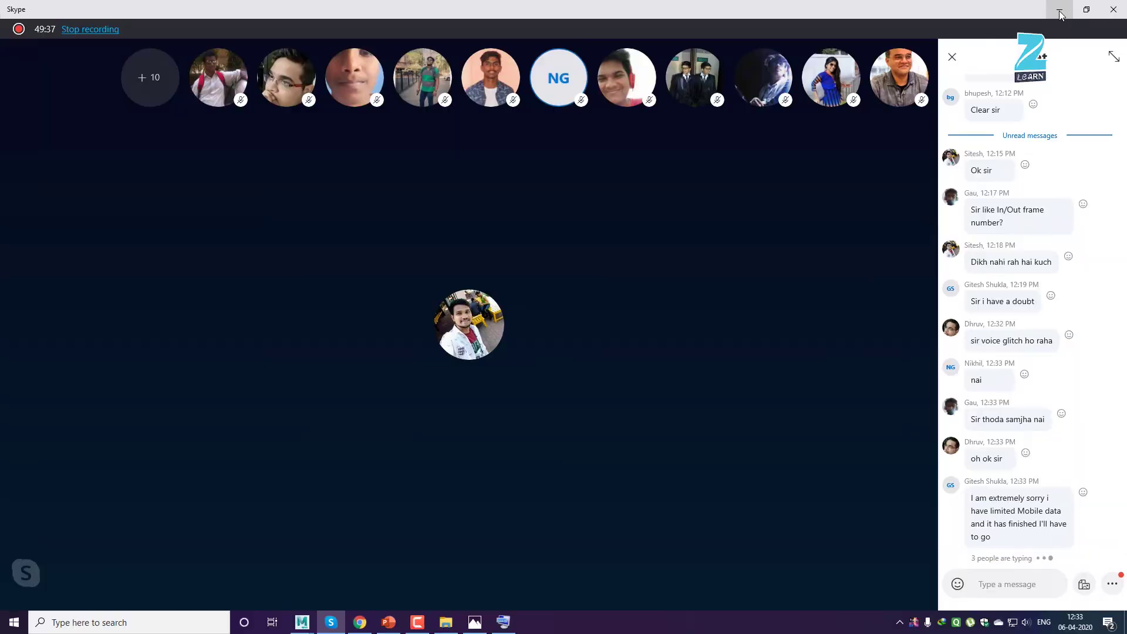
click(1059, 6)
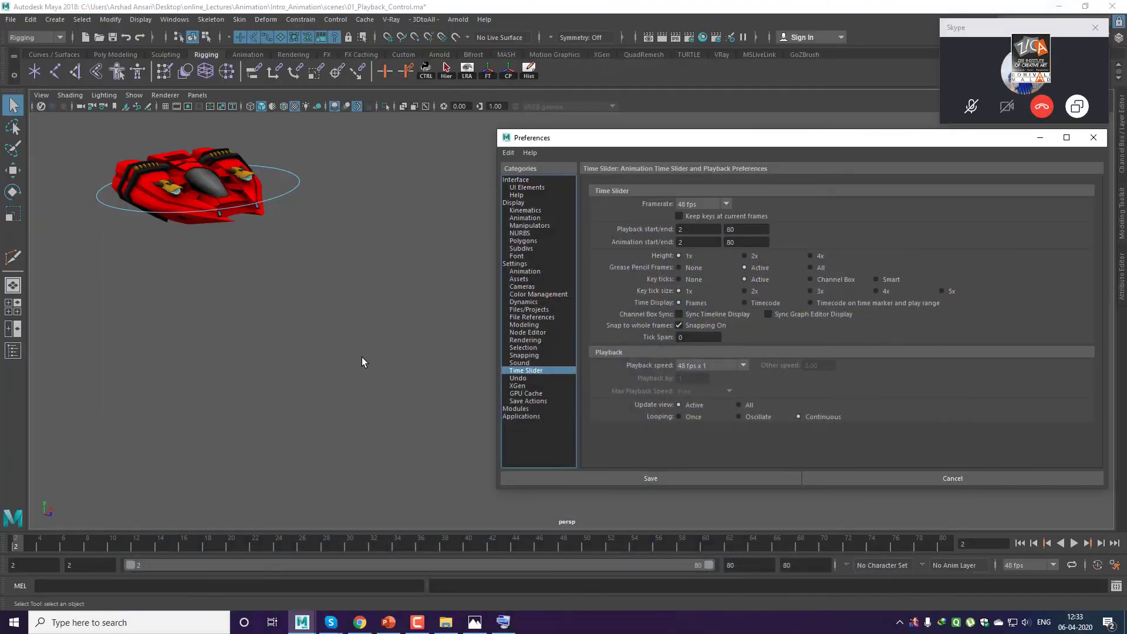
click(651, 478)
drag(1011, 48, 822, 520)
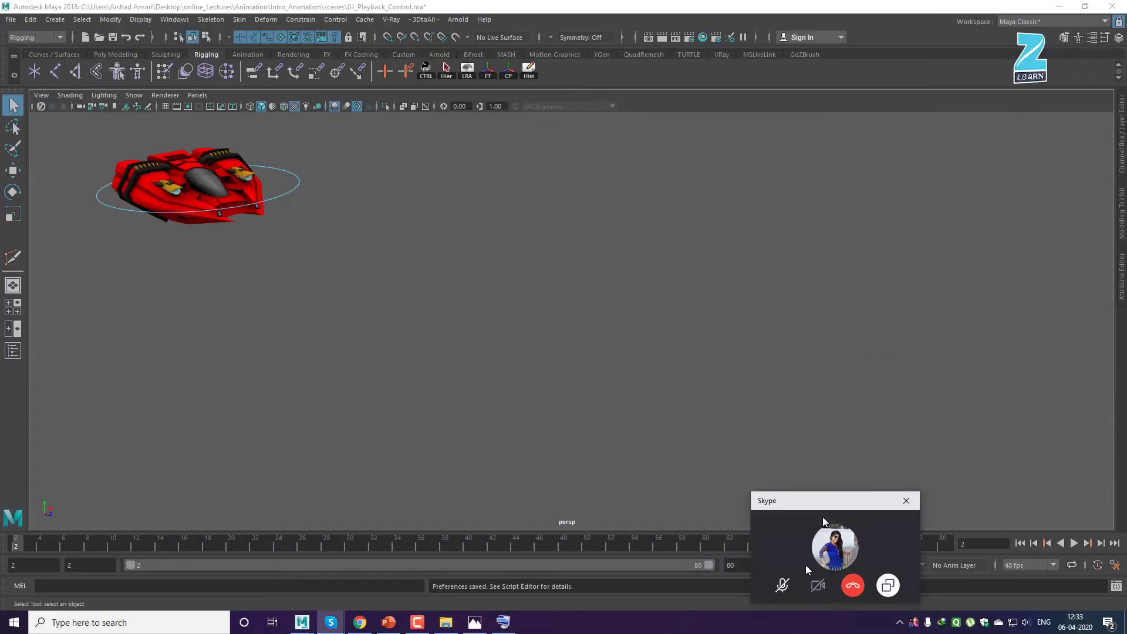
Reload 01_Playback_Control.ma from disk, discarding the unsaved 48 fps change.
click(10, 20)
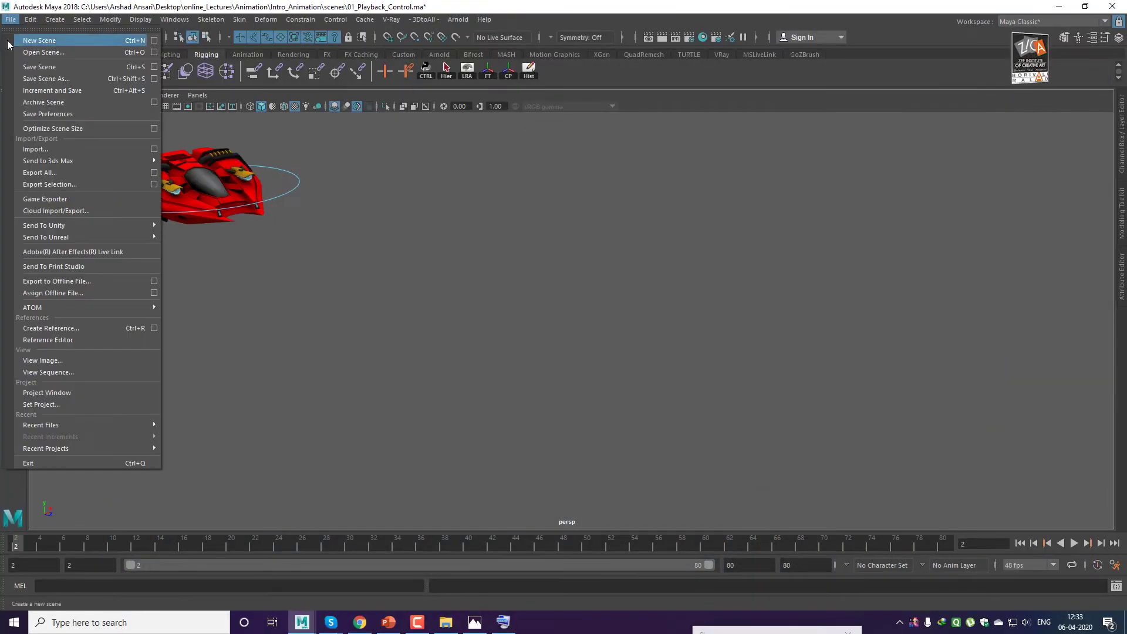
click(44, 53)
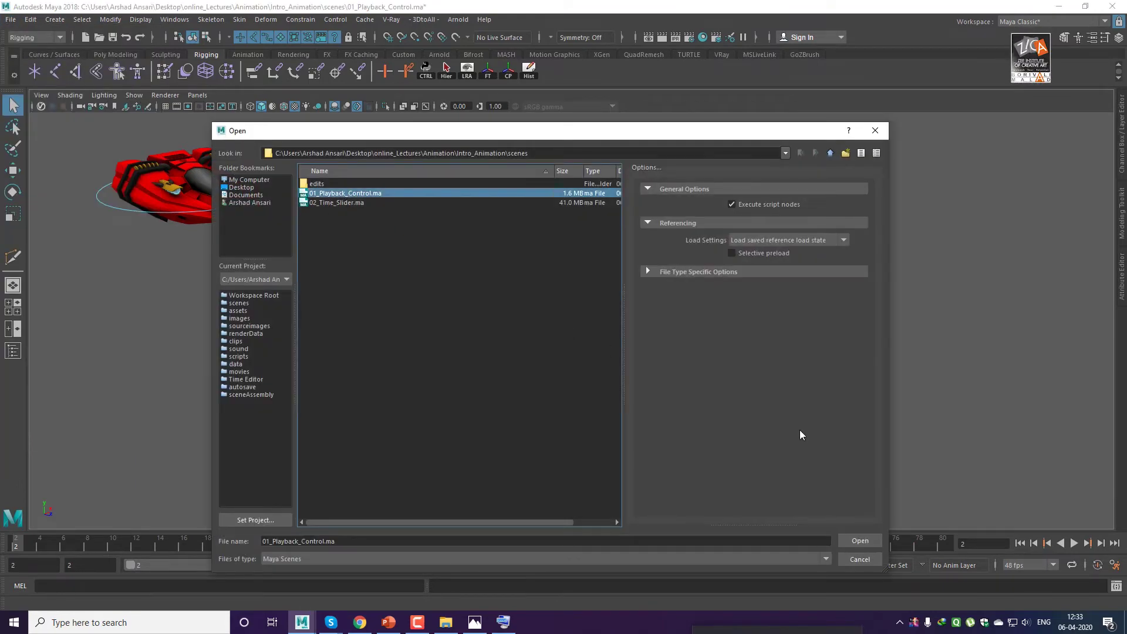
click(859, 538)
click(563, 320)
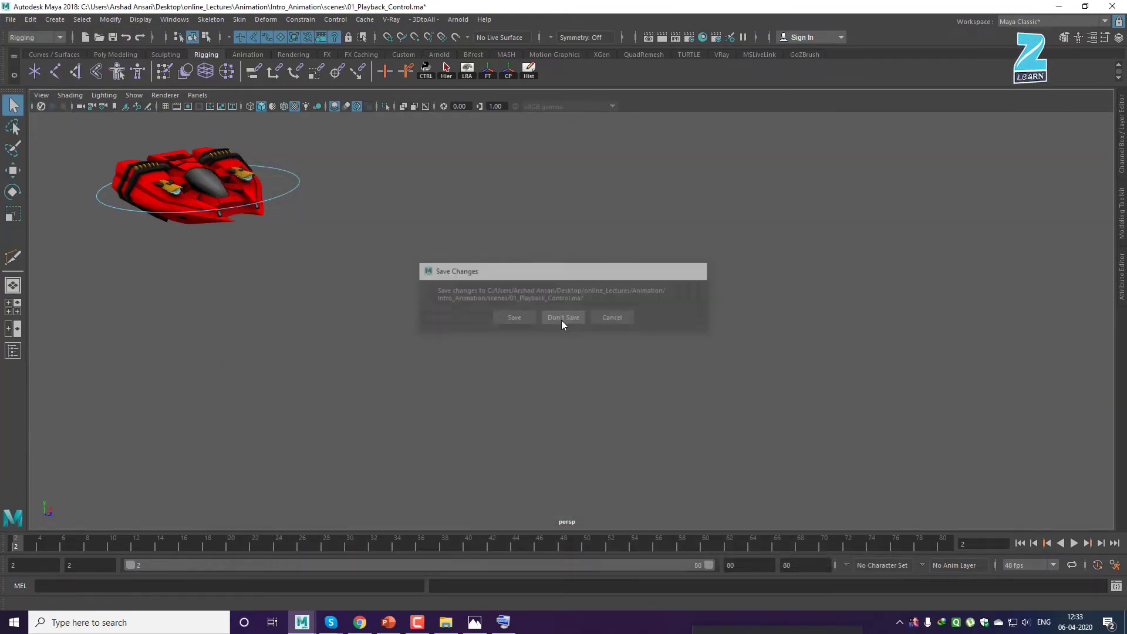
Select the ship's control curve and dismiss the Skype message notification.
click(300, 183)
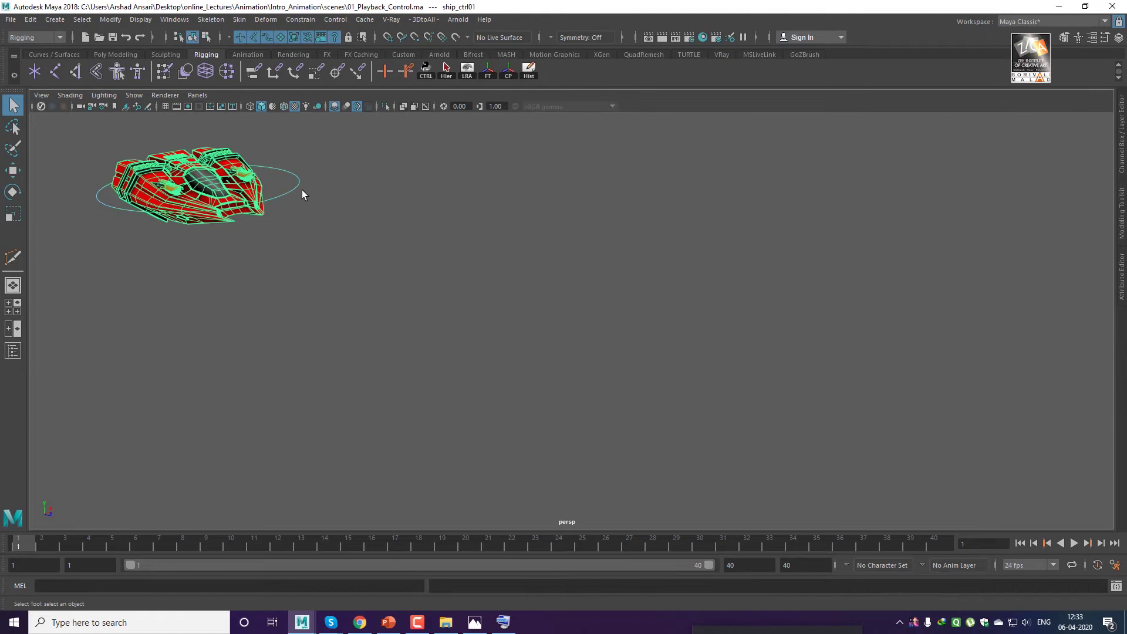
click(405, 217)
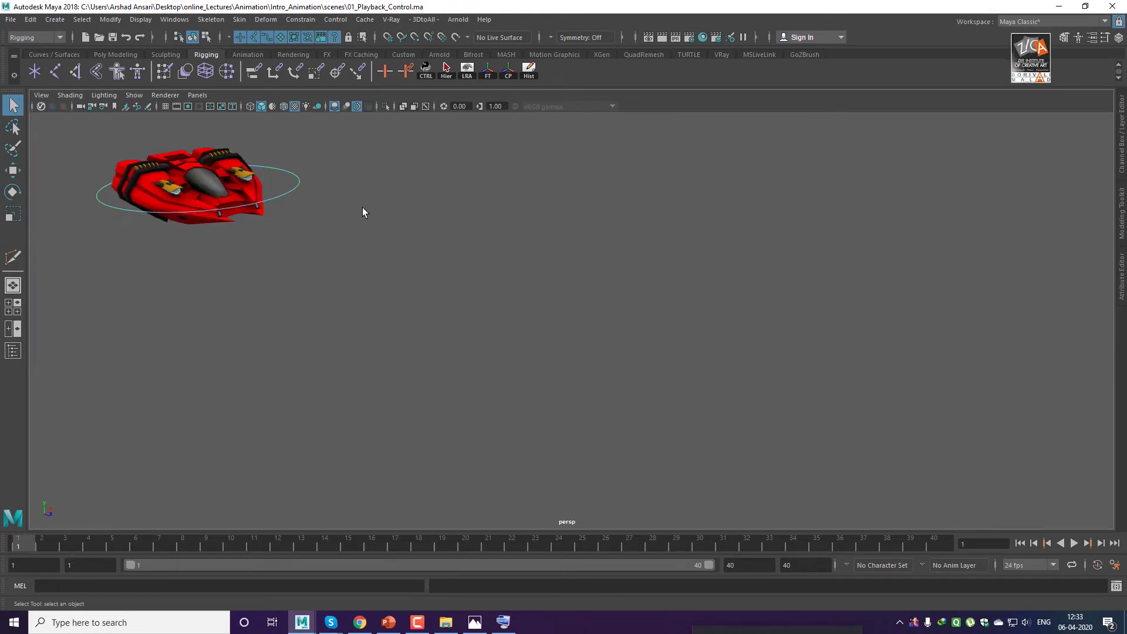
click(305, 189)
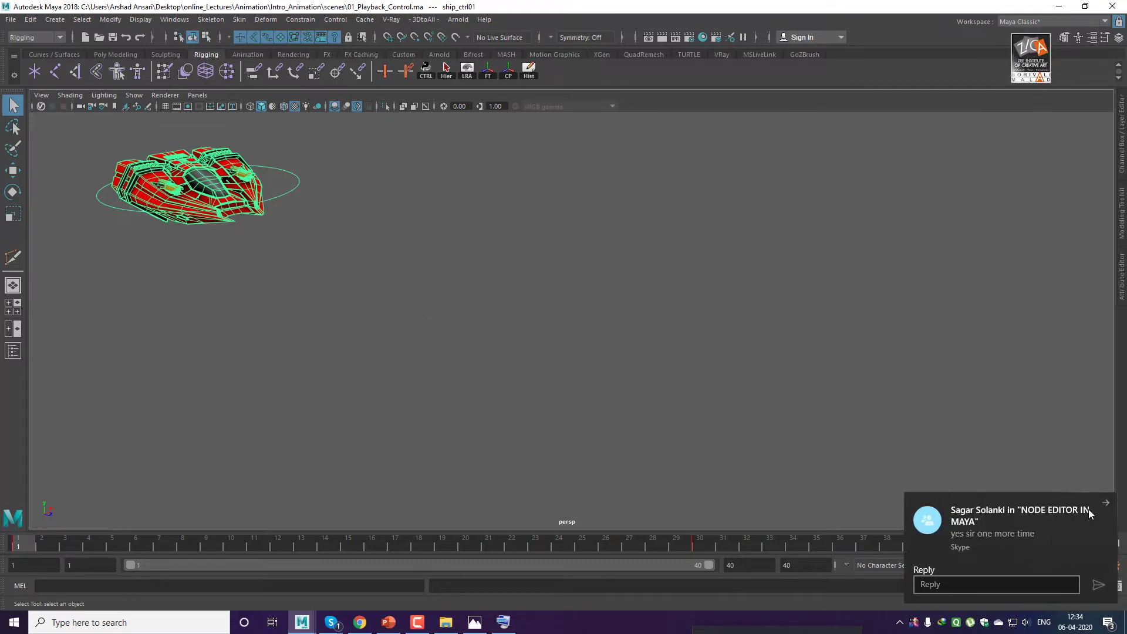
click(1108, 504)
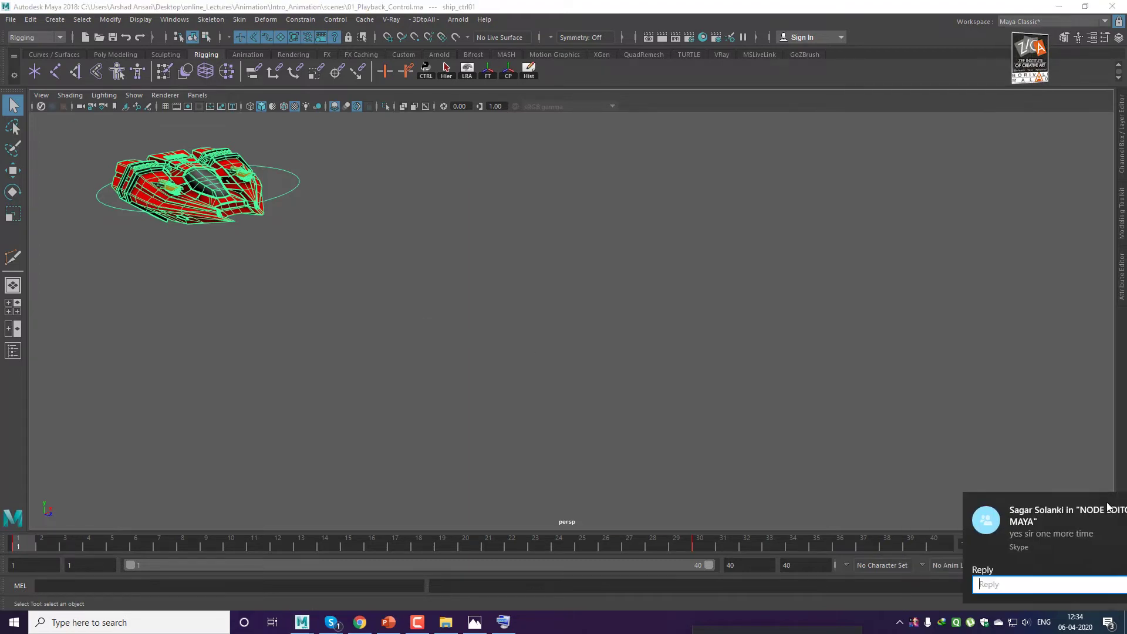
Play back the ship animation, stop it, and return to the first frame.
click(696, 547)
key(alt+v)
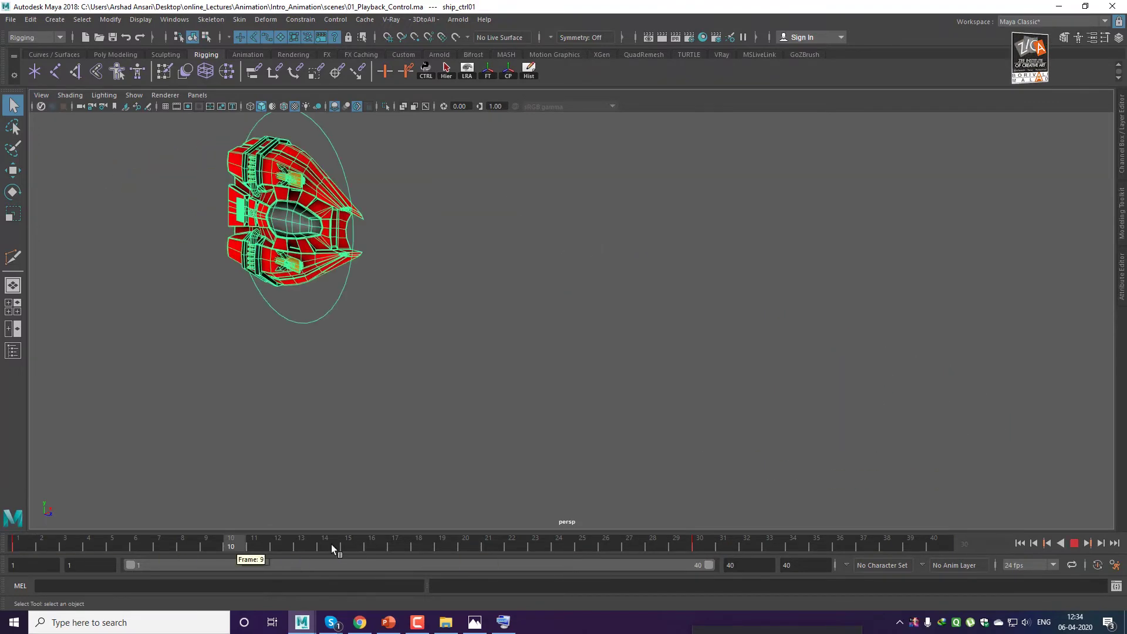
click(587, 463)
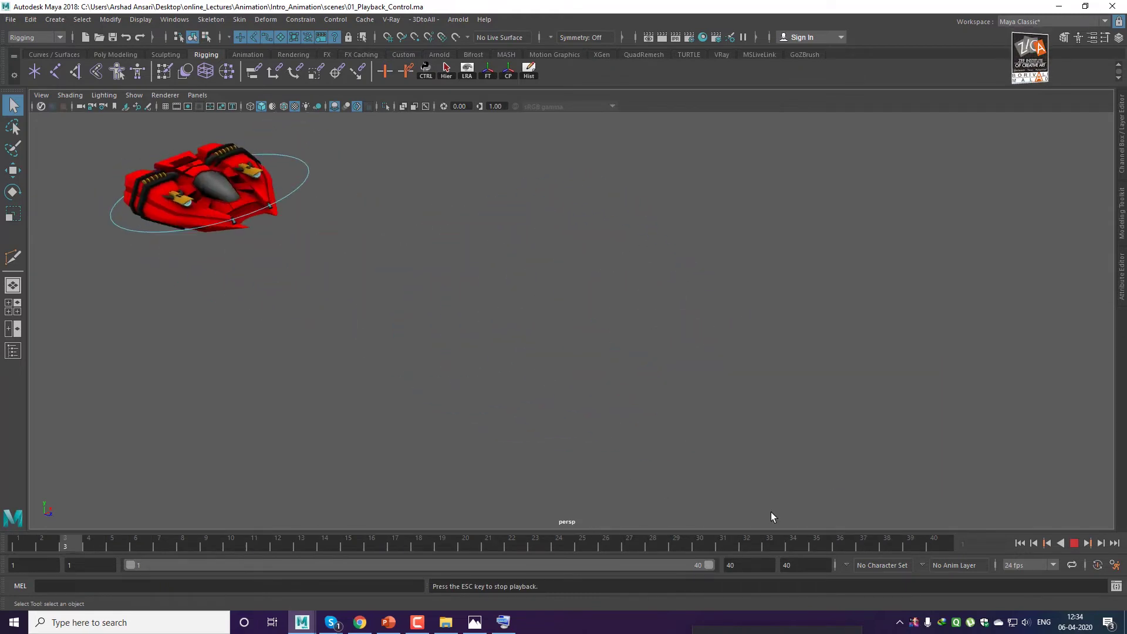
click(1074, 543)
click(1022, 544)
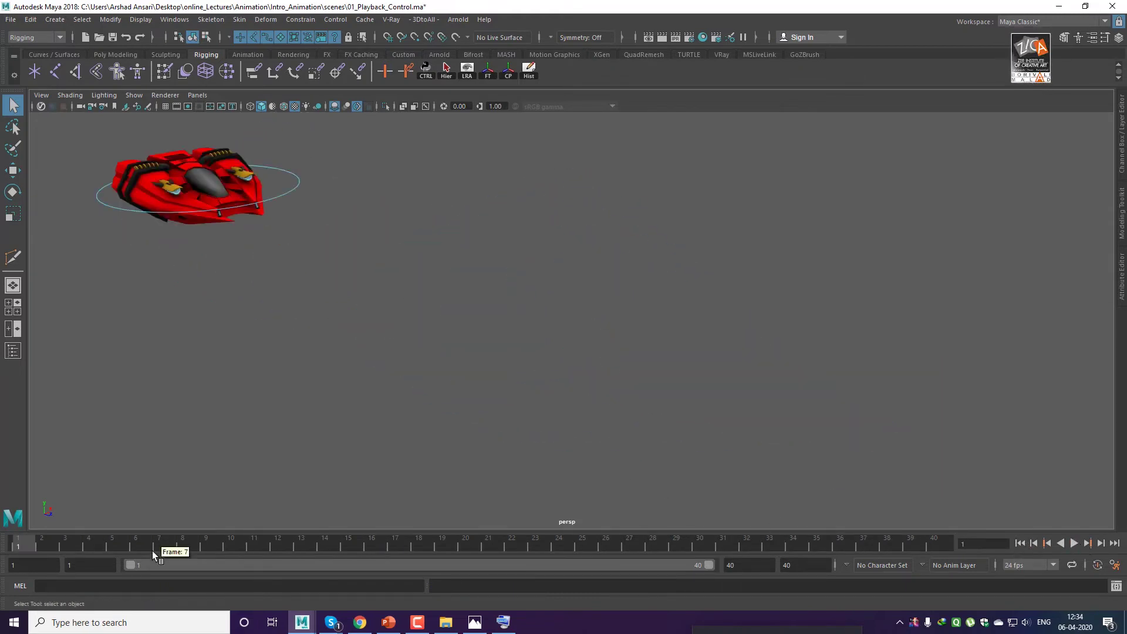
Select the ship's control curve and save a 48 fps framerate in the Time Slider preferences with Keep keys at current frames off.
click(288, 191)
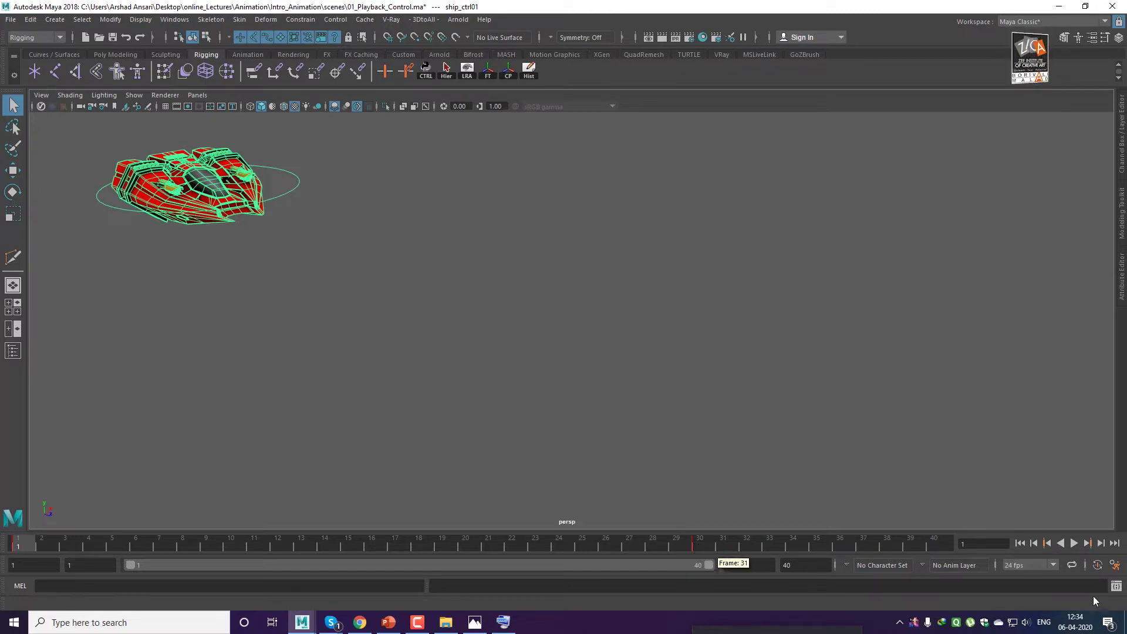
click(1115, 565)
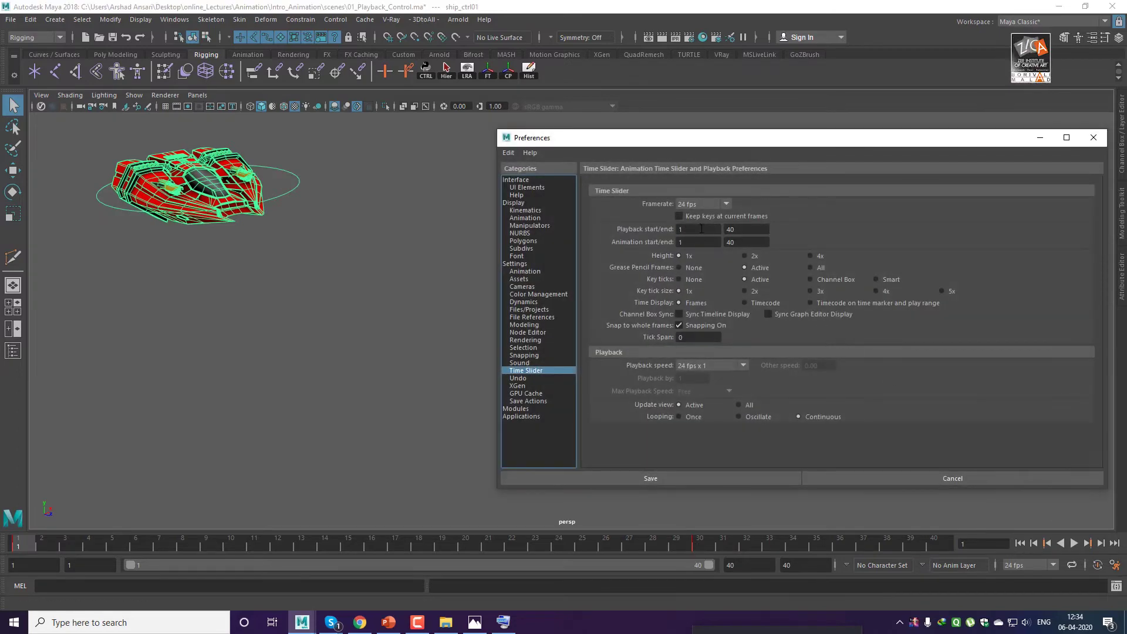
drag(596, 138, 499, 137)
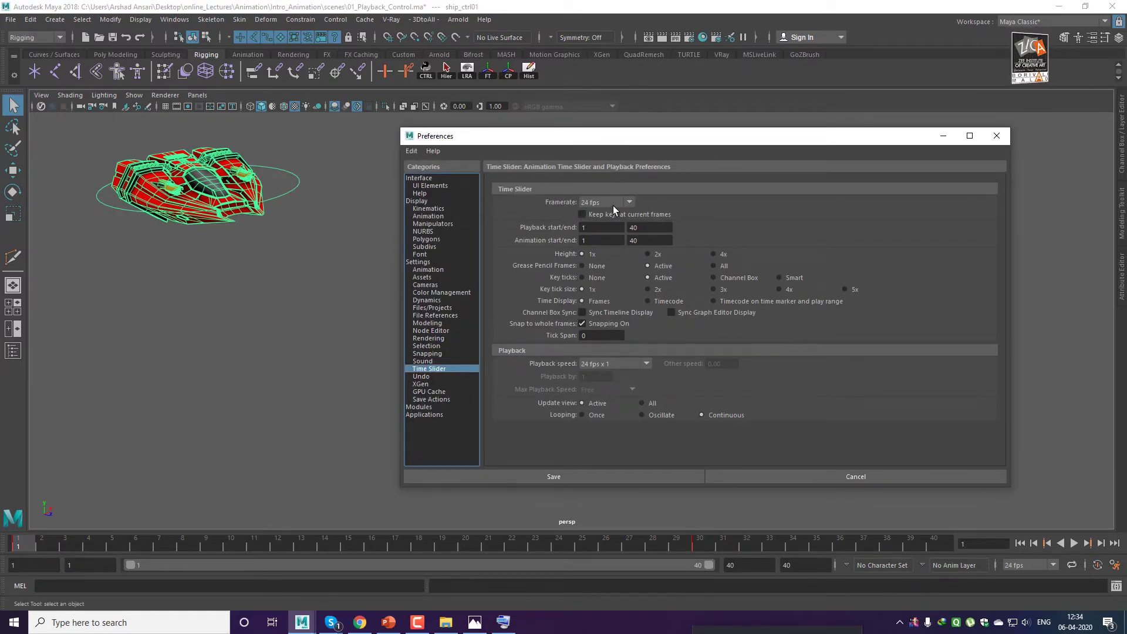
click(613, 204)
drag(631, 246, 630, 261)
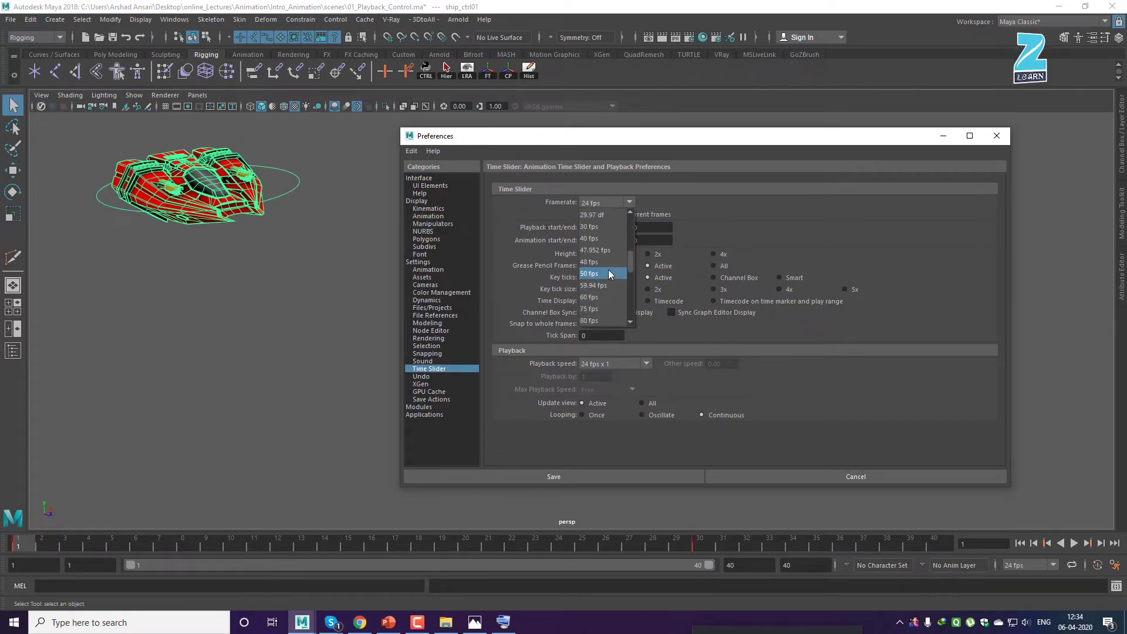
click(608, 265)
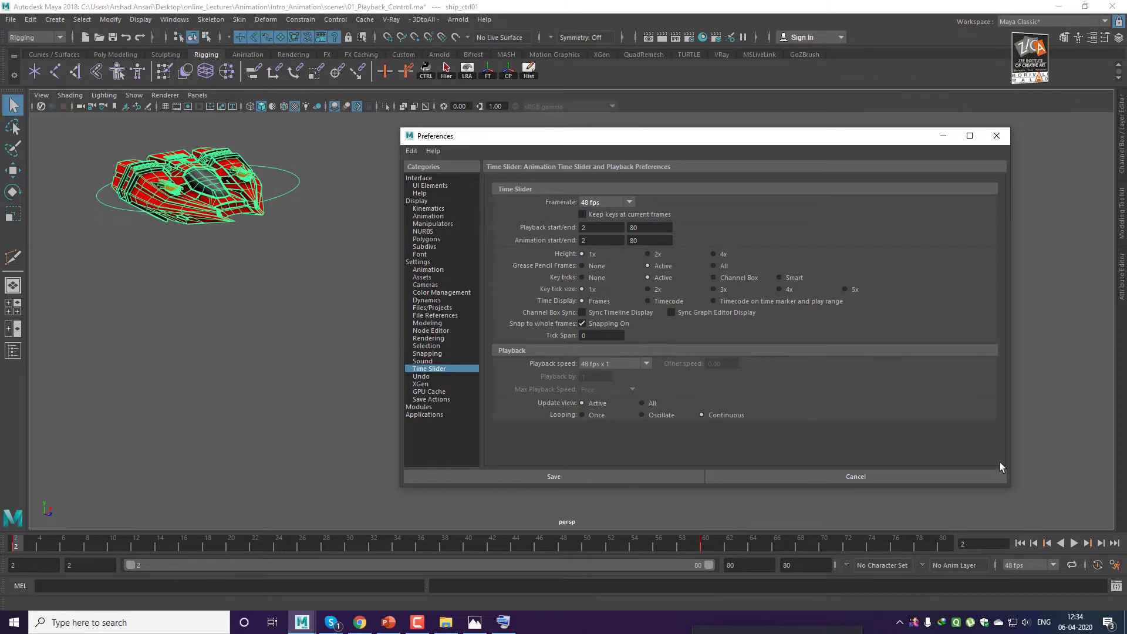
click(606, 478)
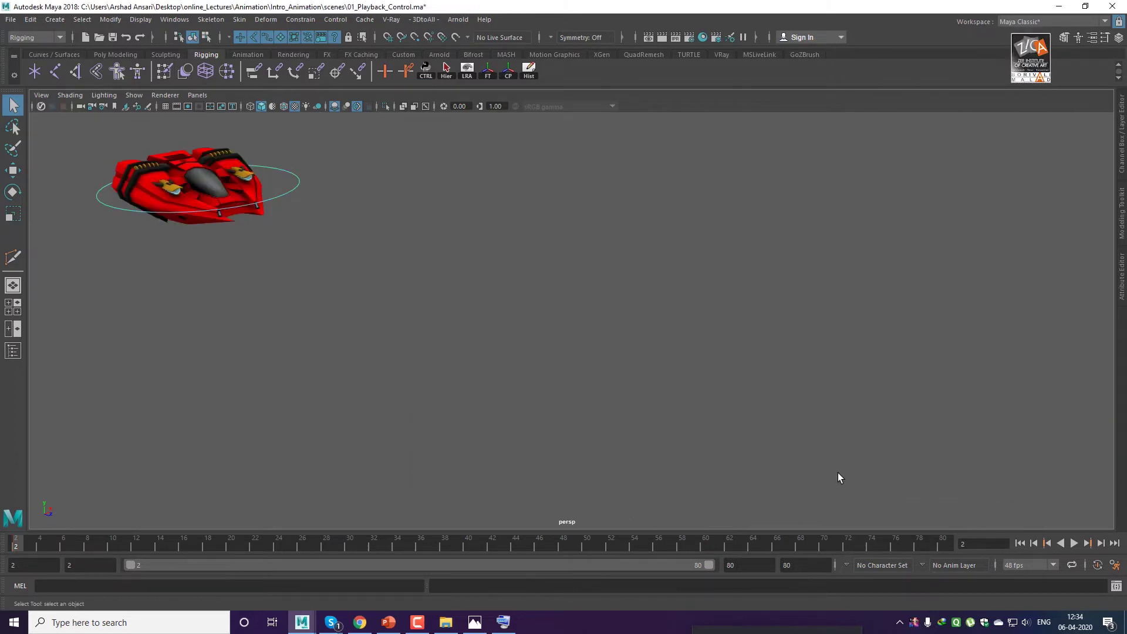
Play back the ship animation at 48 fps, stop it, and return to the start of the playback range.
key(alt+v)
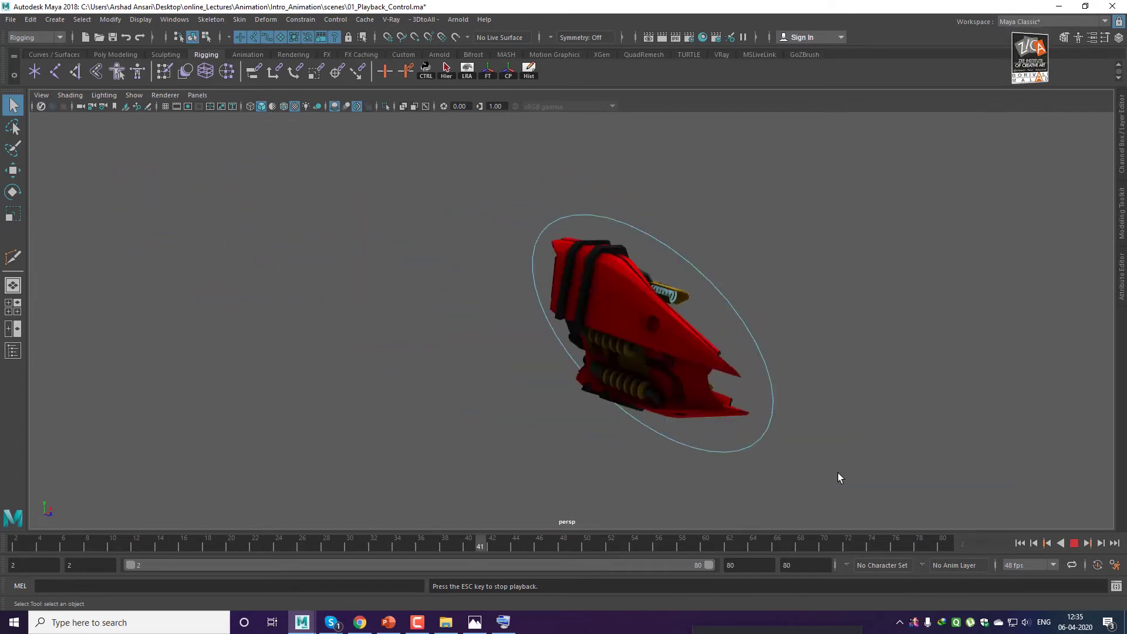
click(1073, 543)
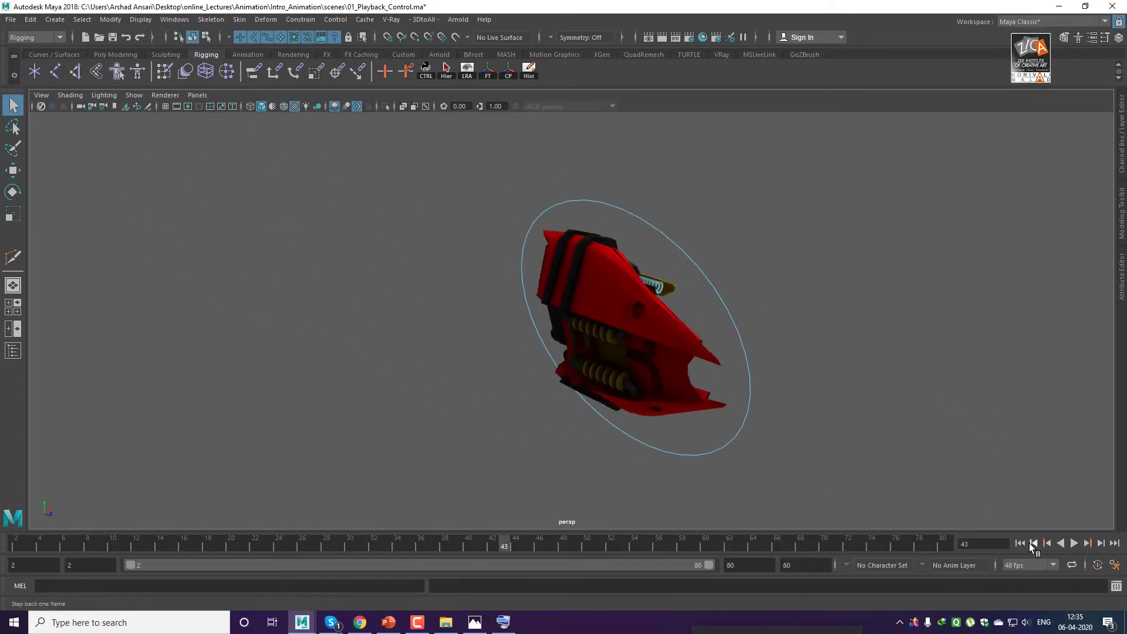
click(1020, 543)
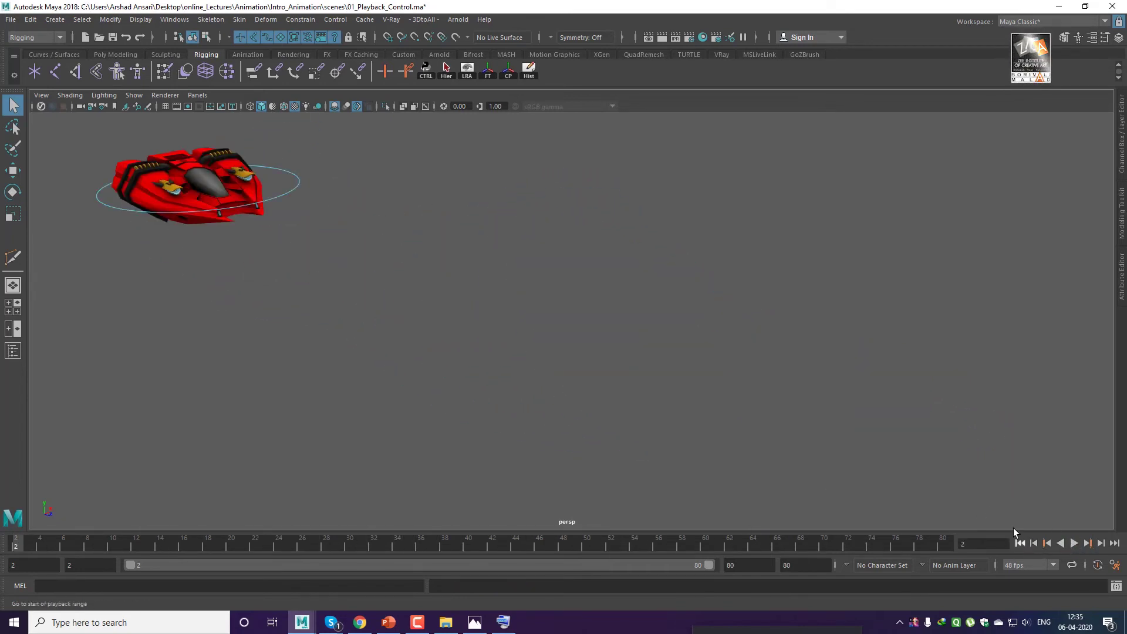
Reopen 01_Playback_Control.ma without saving the framerate change.
click(10, 20)
click(16, 54)
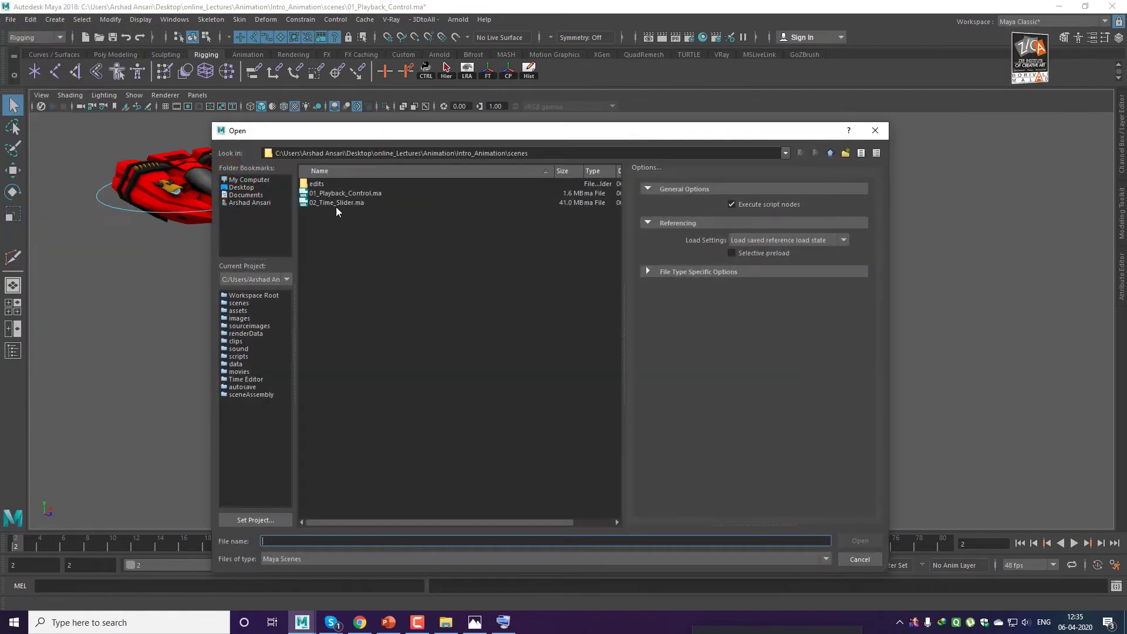
click(858, 539)
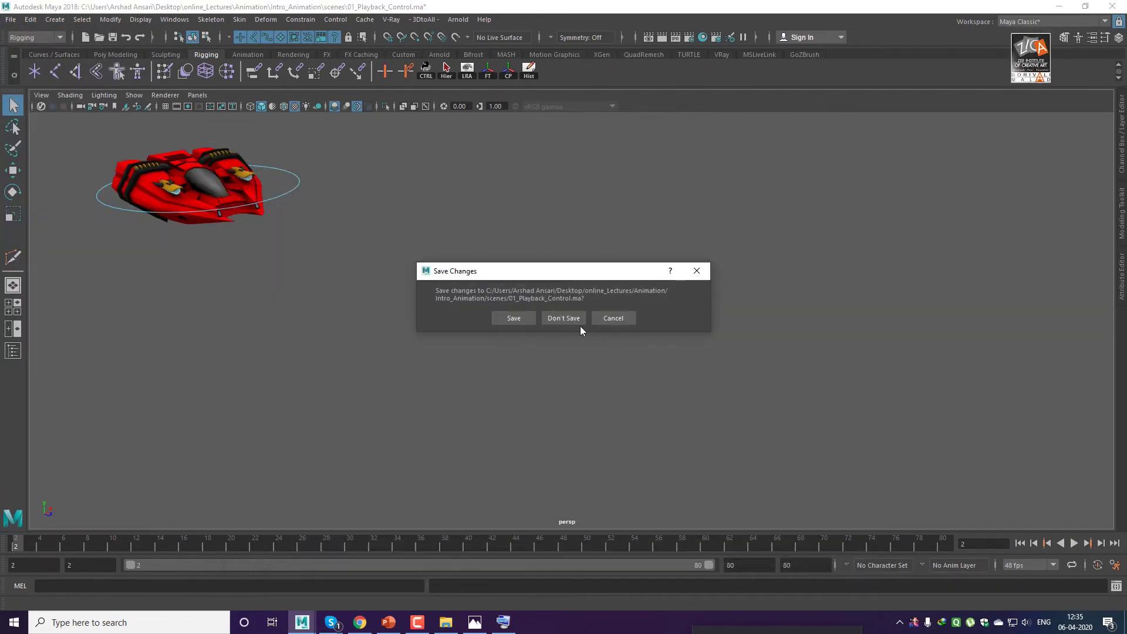
click(579, 321)
Select the ship's control curve and save a 48 fps framerate with Keep keys at current frames enabled.
drag(268, 179, 305, 200)
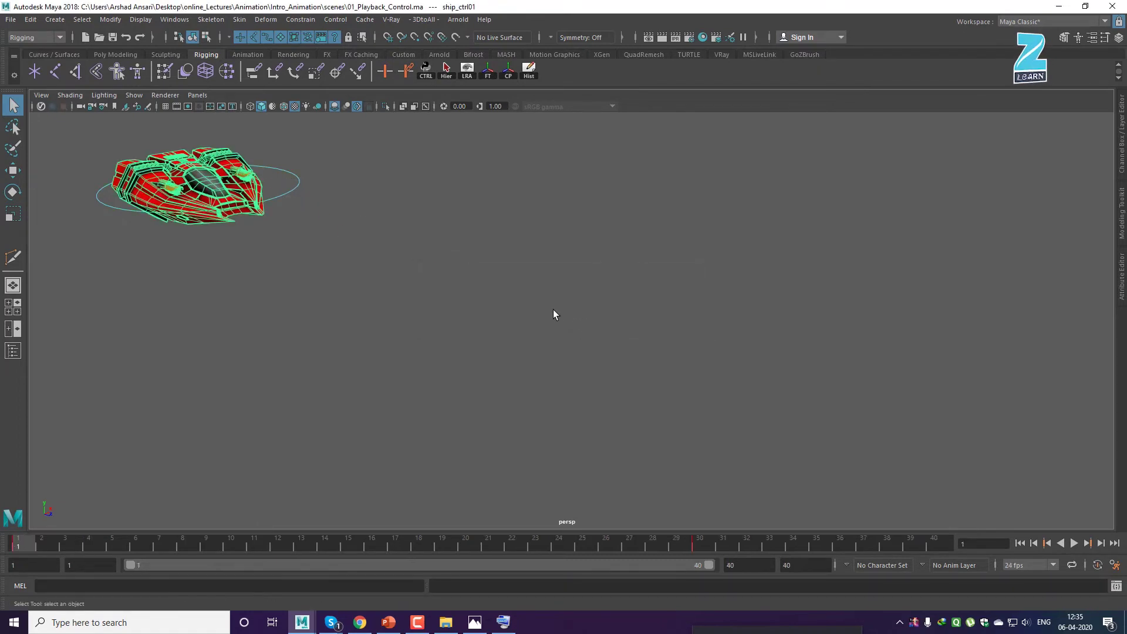
click(1115, 565)
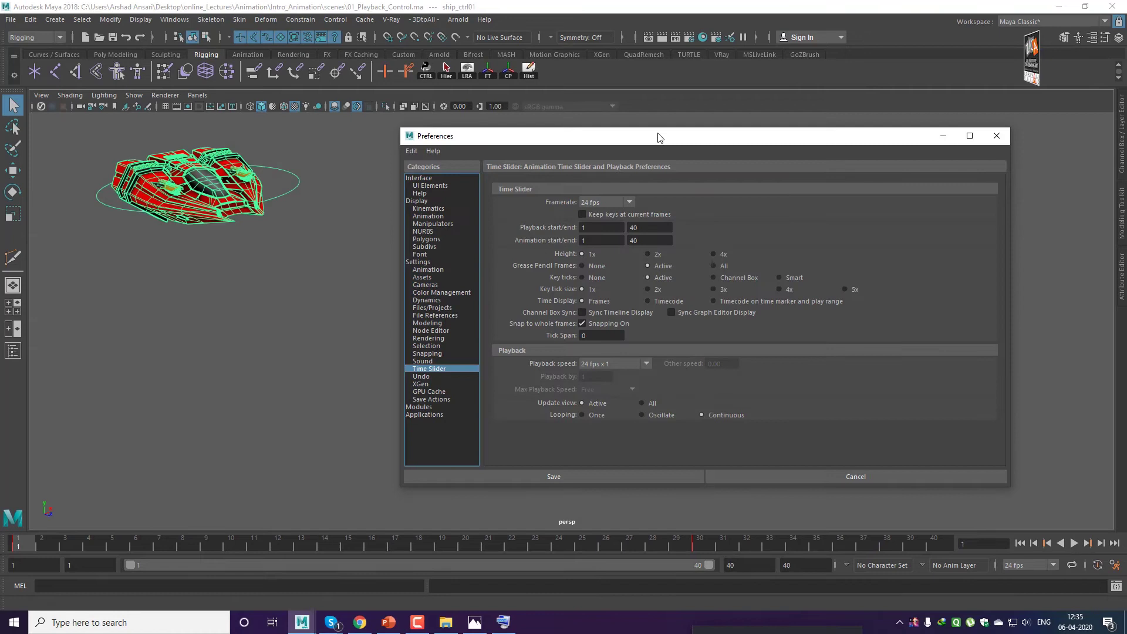
click(620, 204)
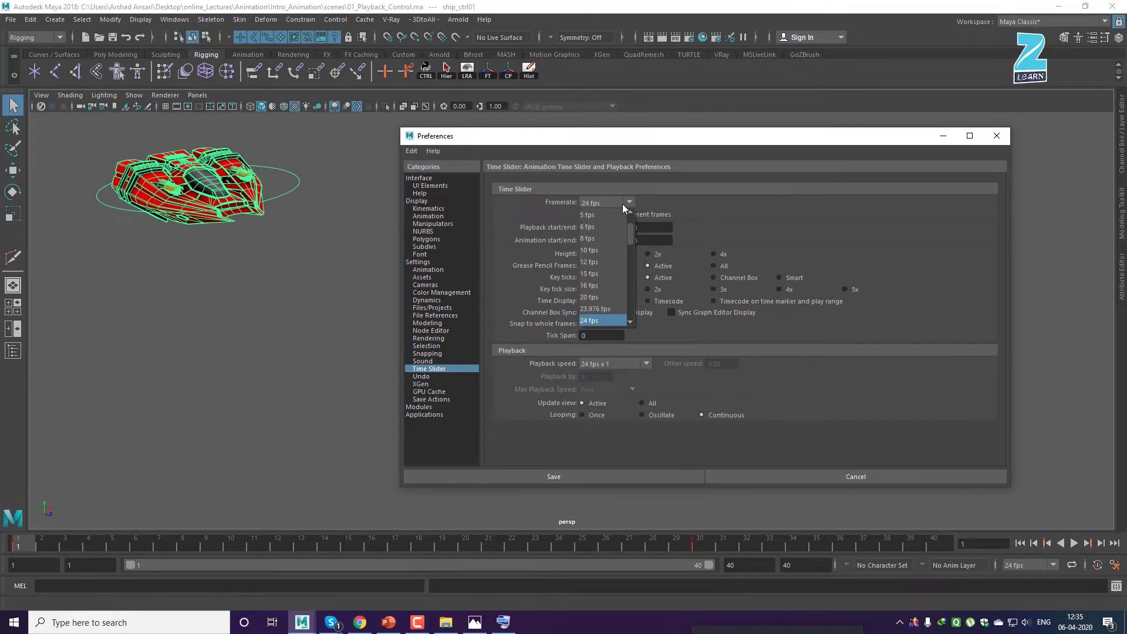
click(692, 207)
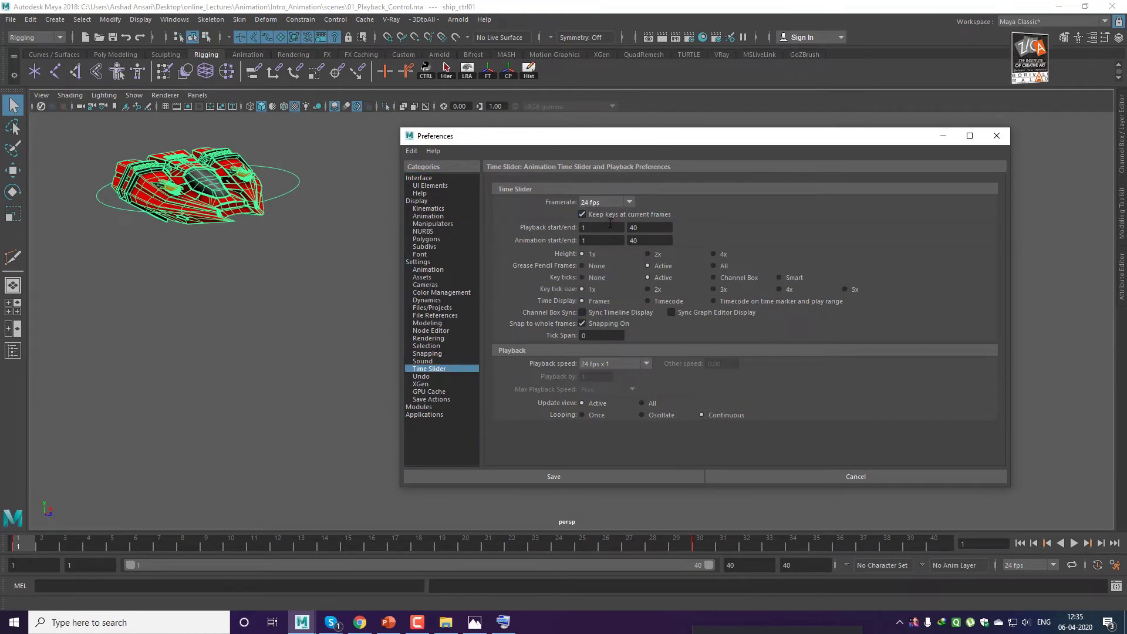
click(615, 201)
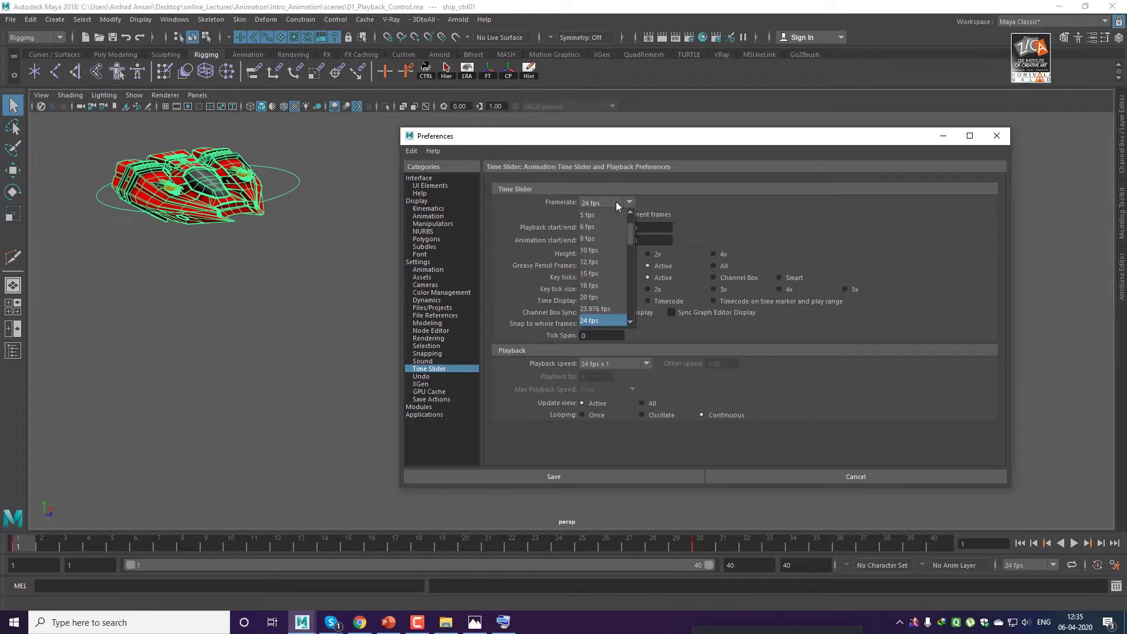
scroll(630, 235, down, 3)
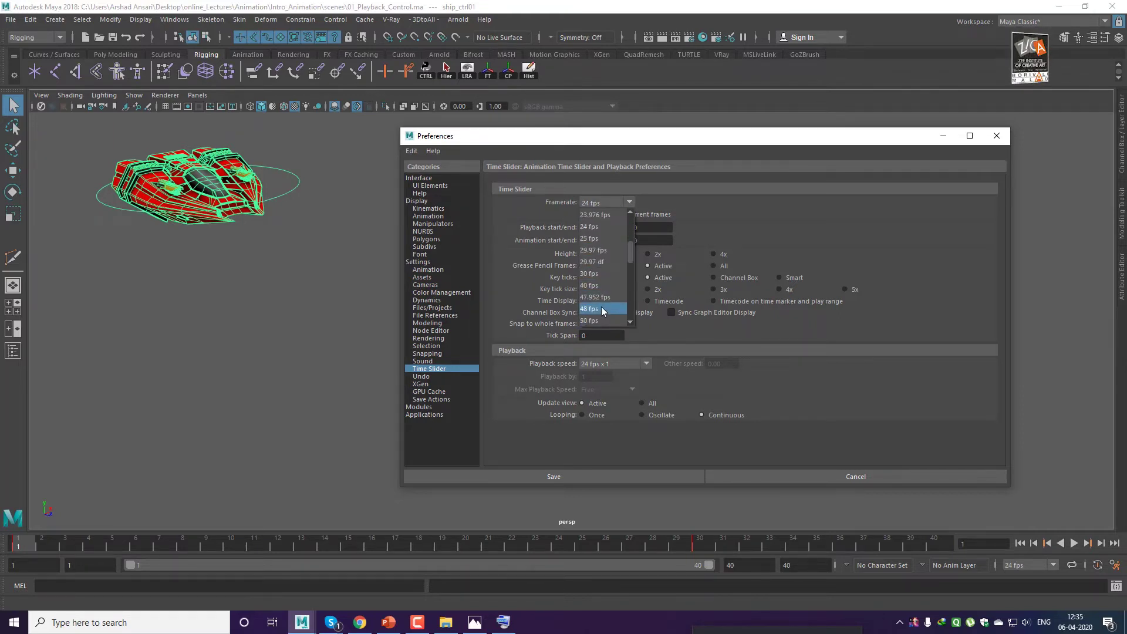
click(602, 308)
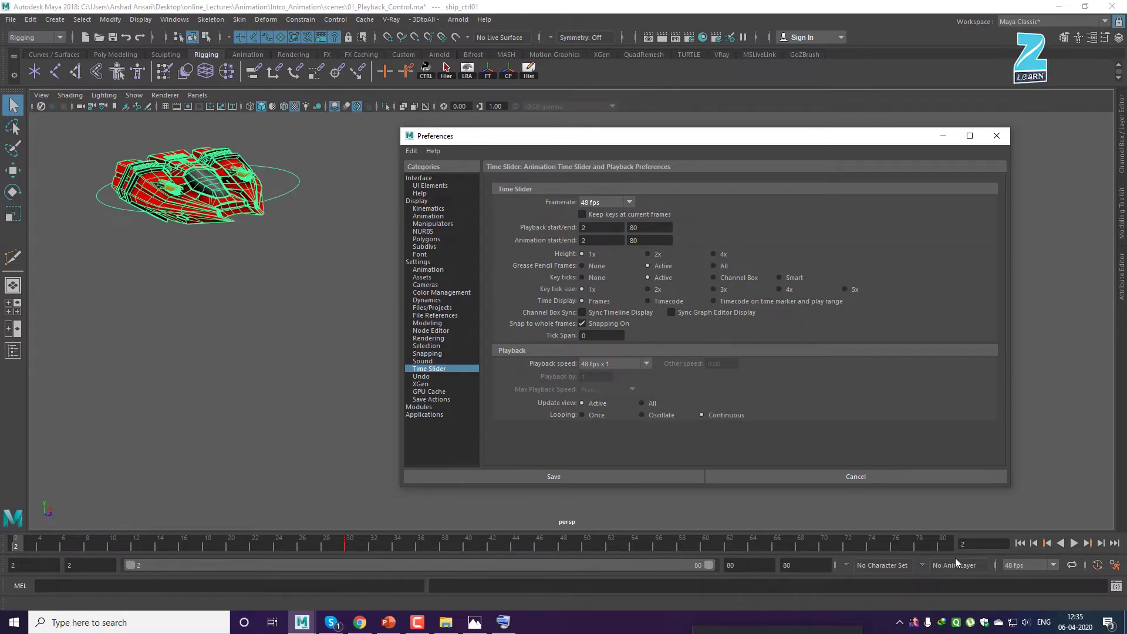
click(570, 476)
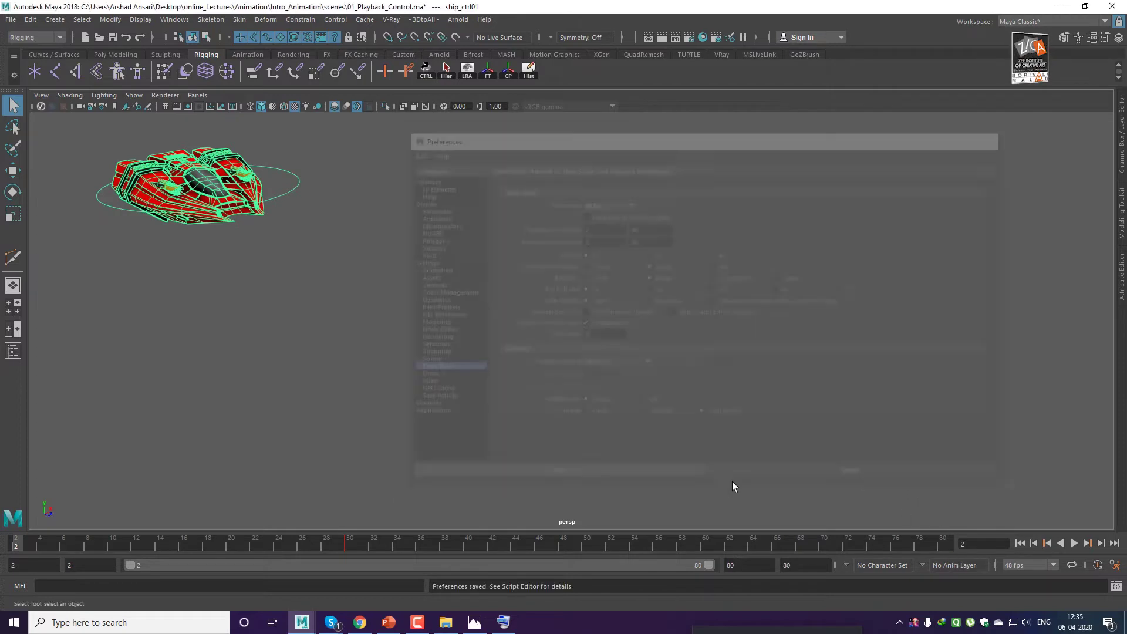
Deselect the ship, play back its 48 fps animation with the kept keys, and reselect its control curve at the range start.
click(984, 459)
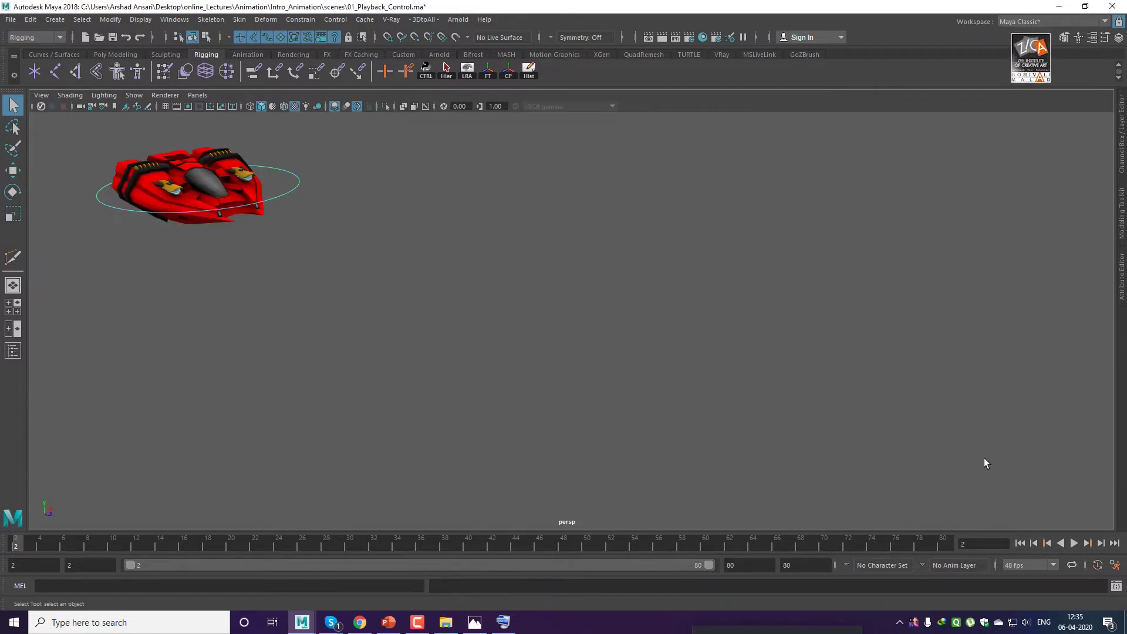
key(alt+v)
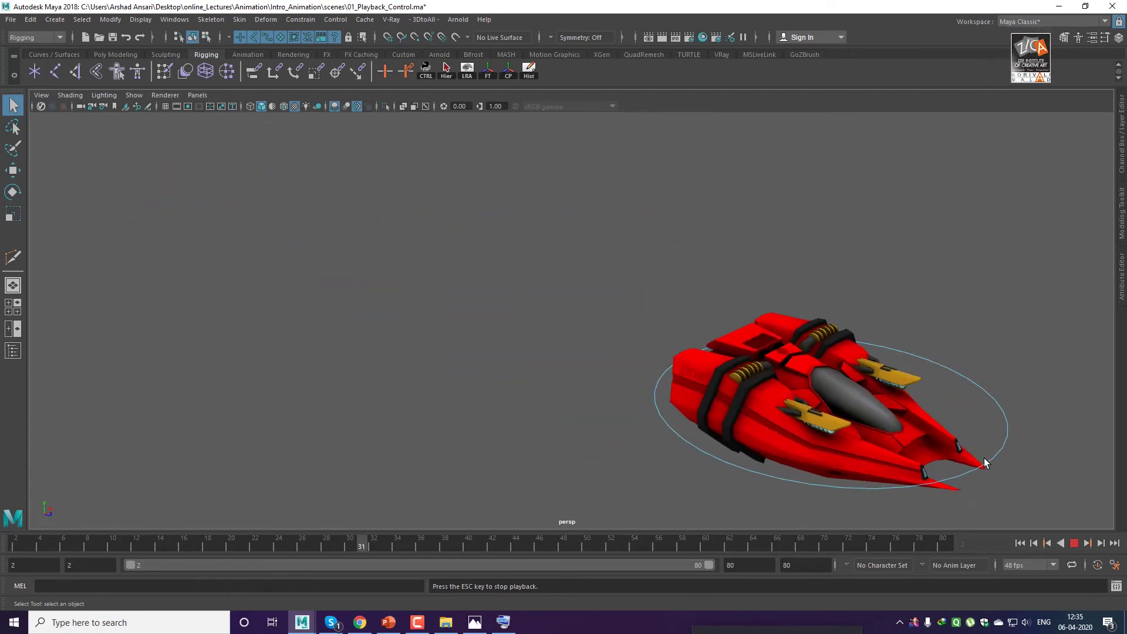
click(1074, 543)
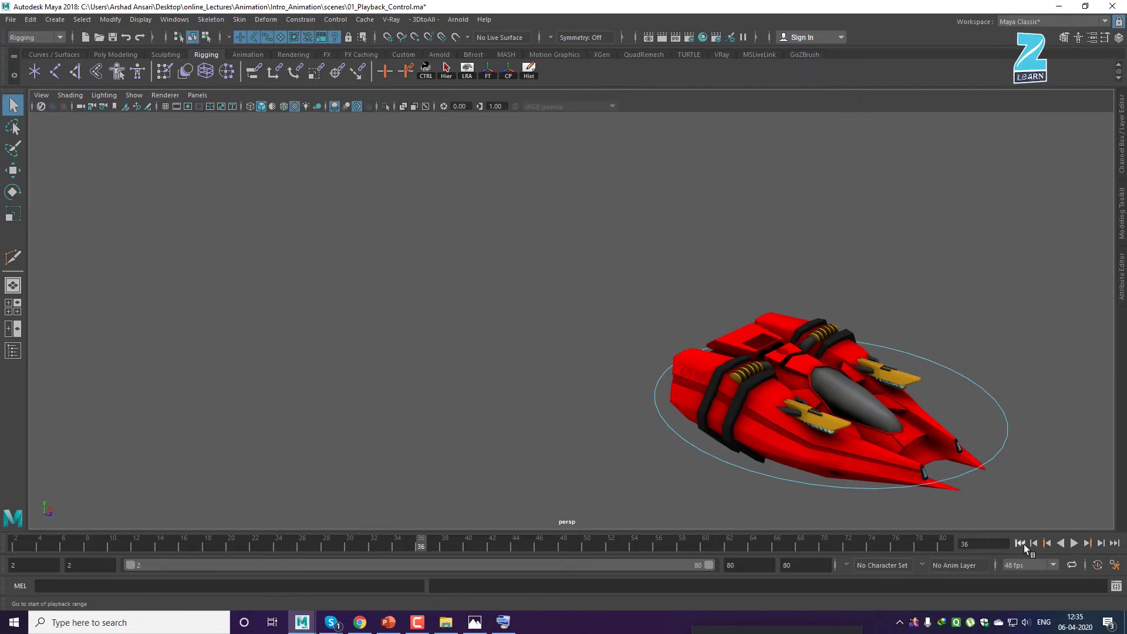
click(1020, 543)
click(292, 191)
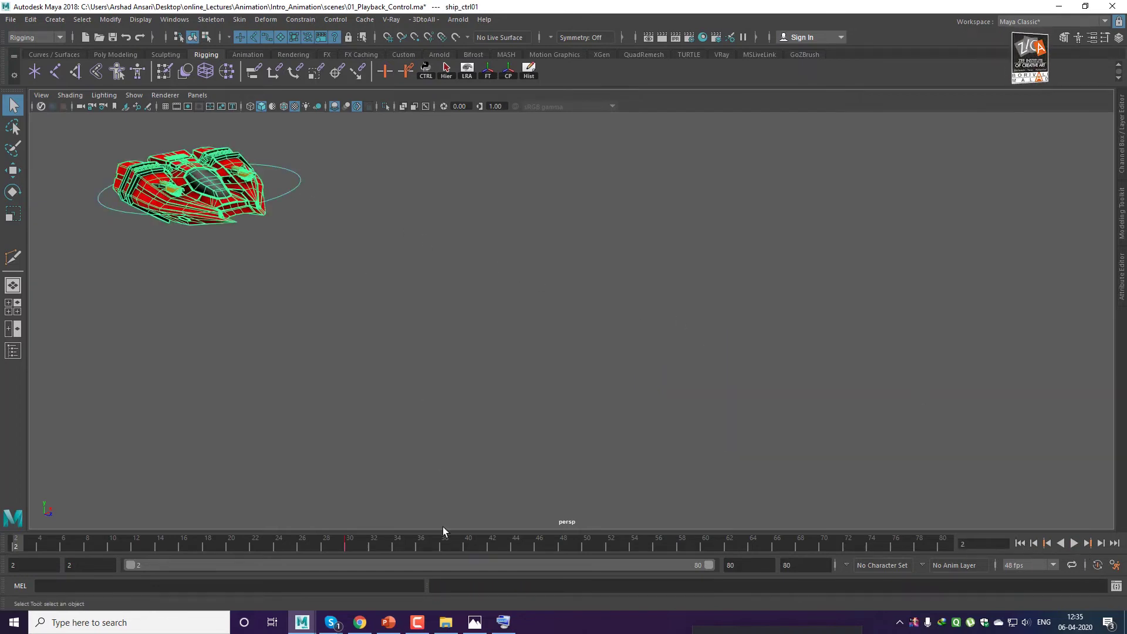
Open the Time Slider preferences and compare the playback start/end values with the matching range slider values below the timeline.
click(1115, 565)
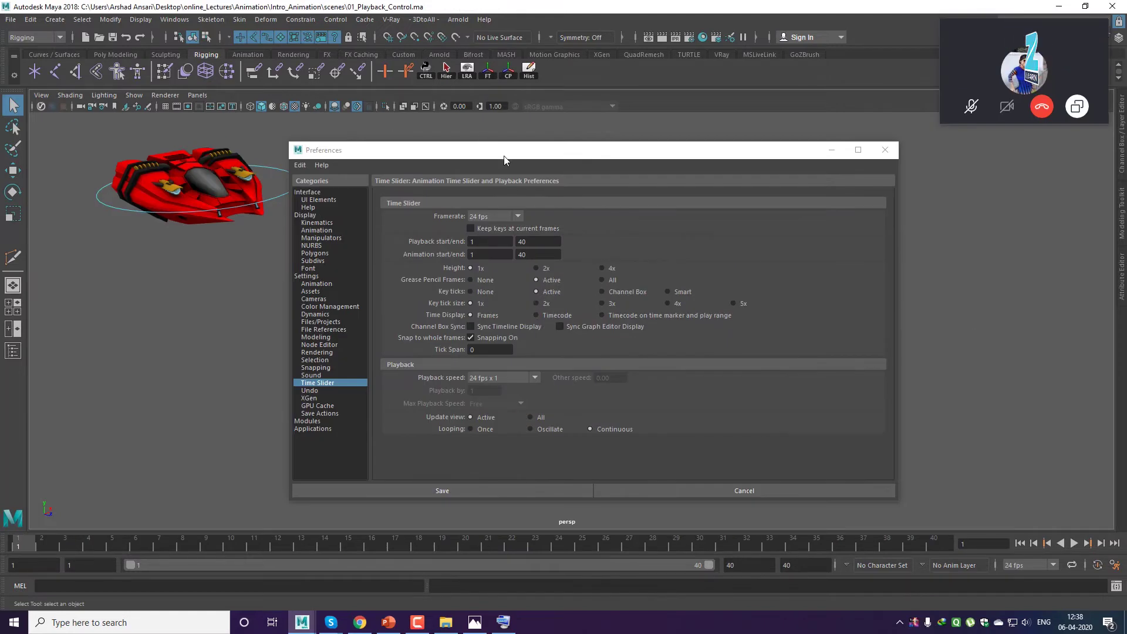
drag(505, 156, 556, 164)
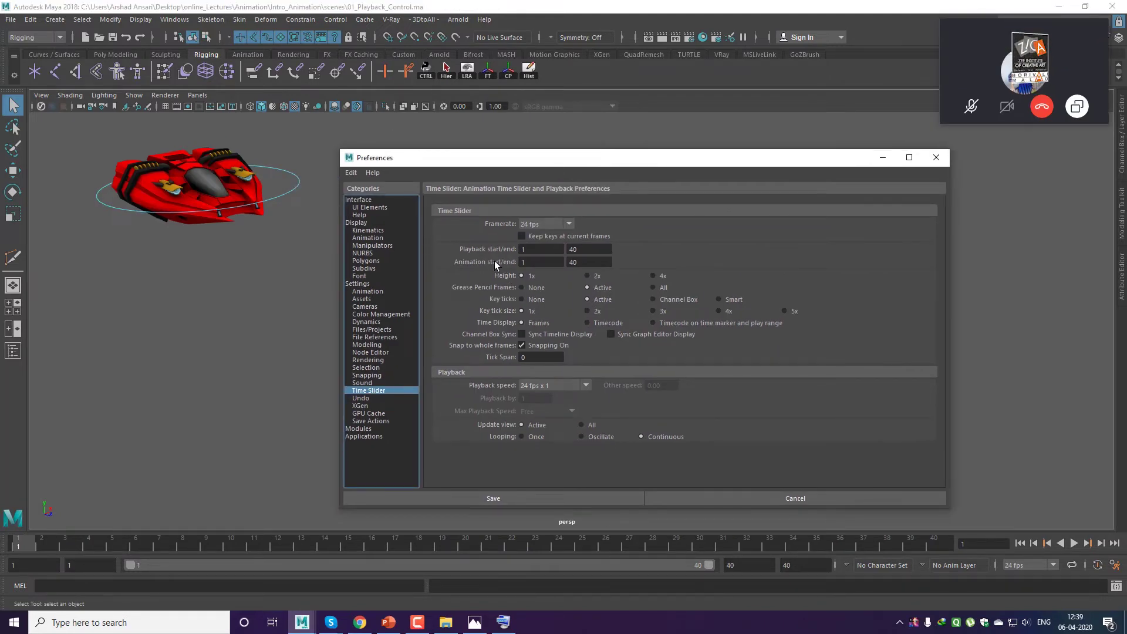
click(530, 250)
key(Tab)
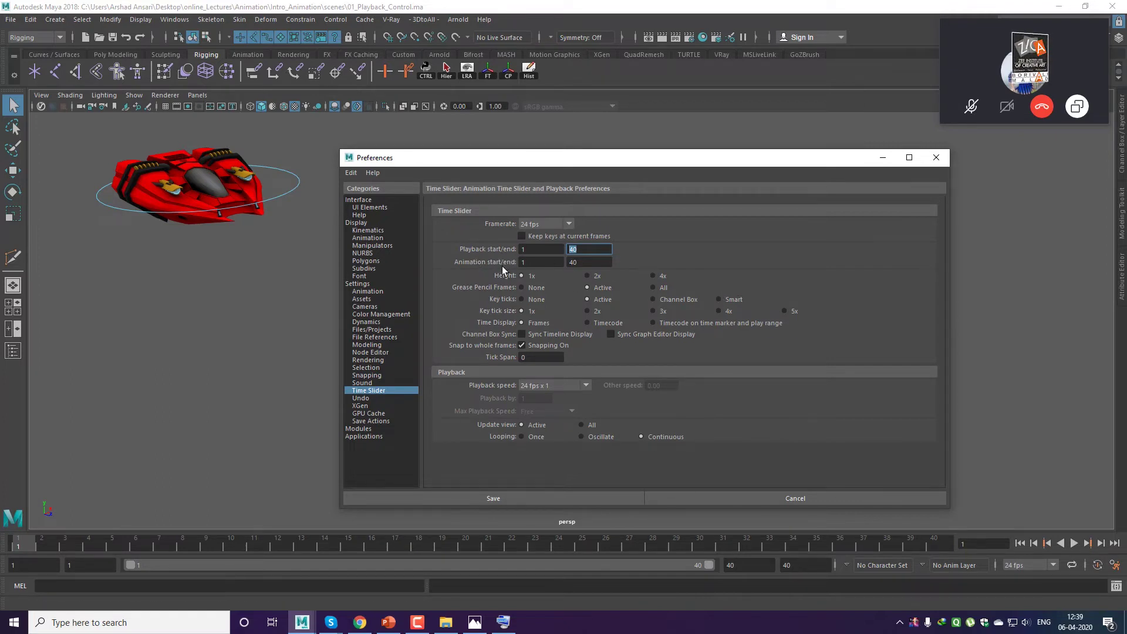
click(17, 567)
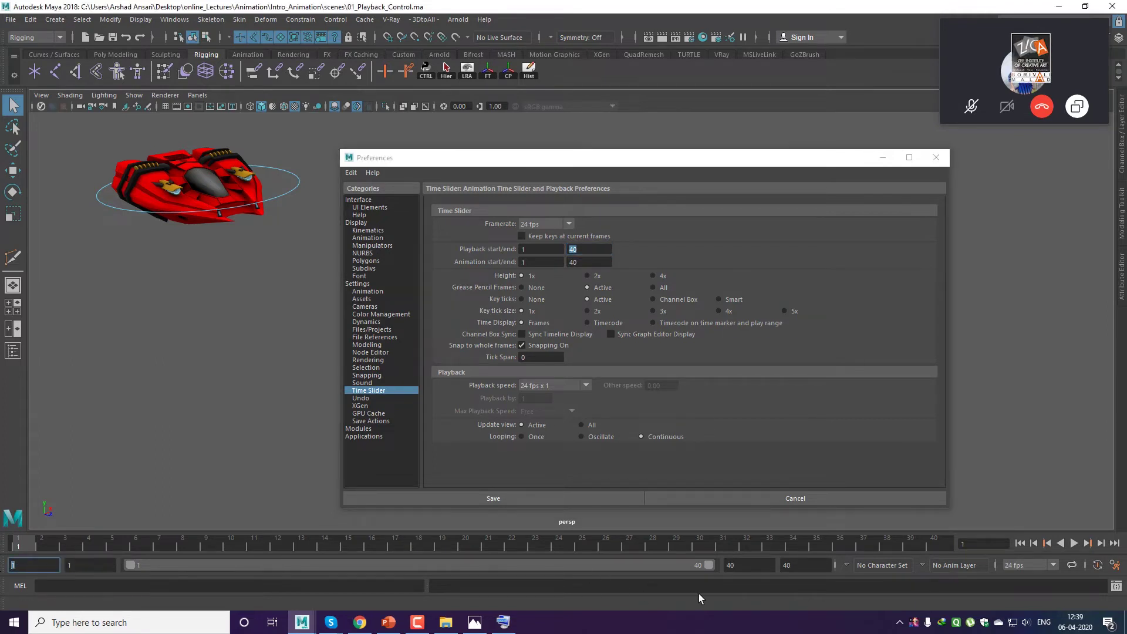
click(733, 566)
Set the animation end frame to 200 in the Time Slider preferences and check it against the range slider.
drag(583, 263, 529, 262)
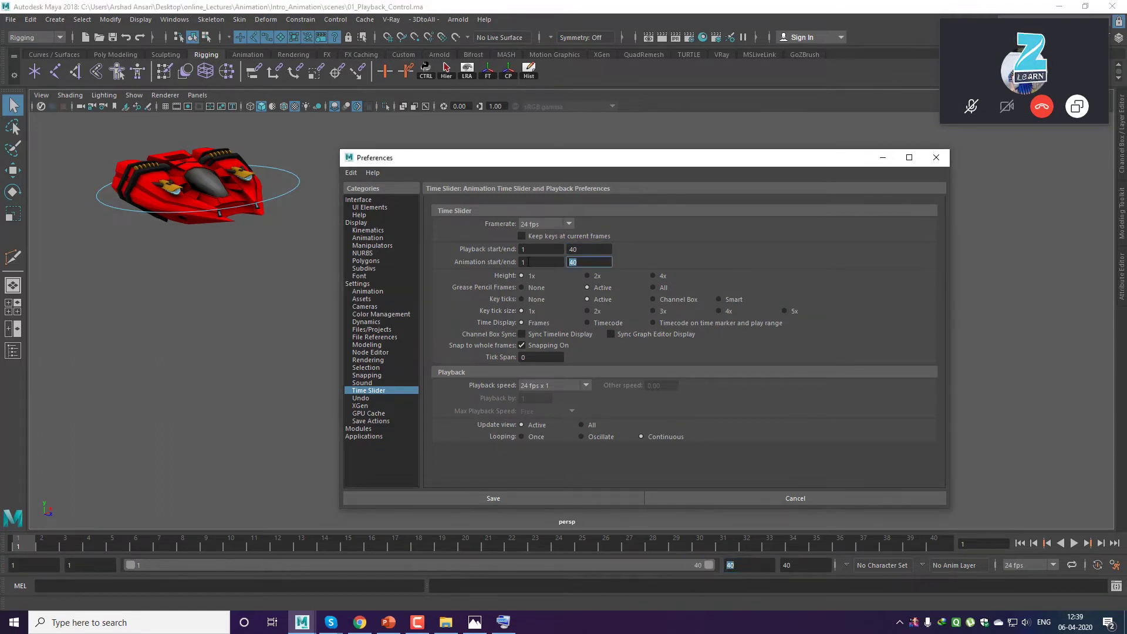
text(200)
key(Return)
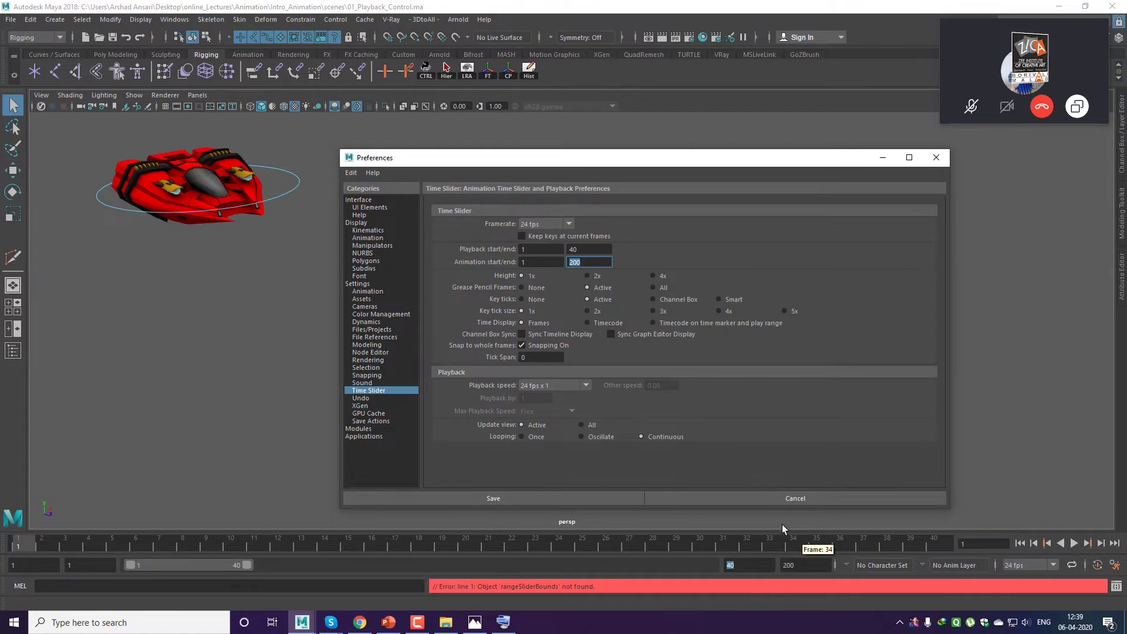
click(802, 523)
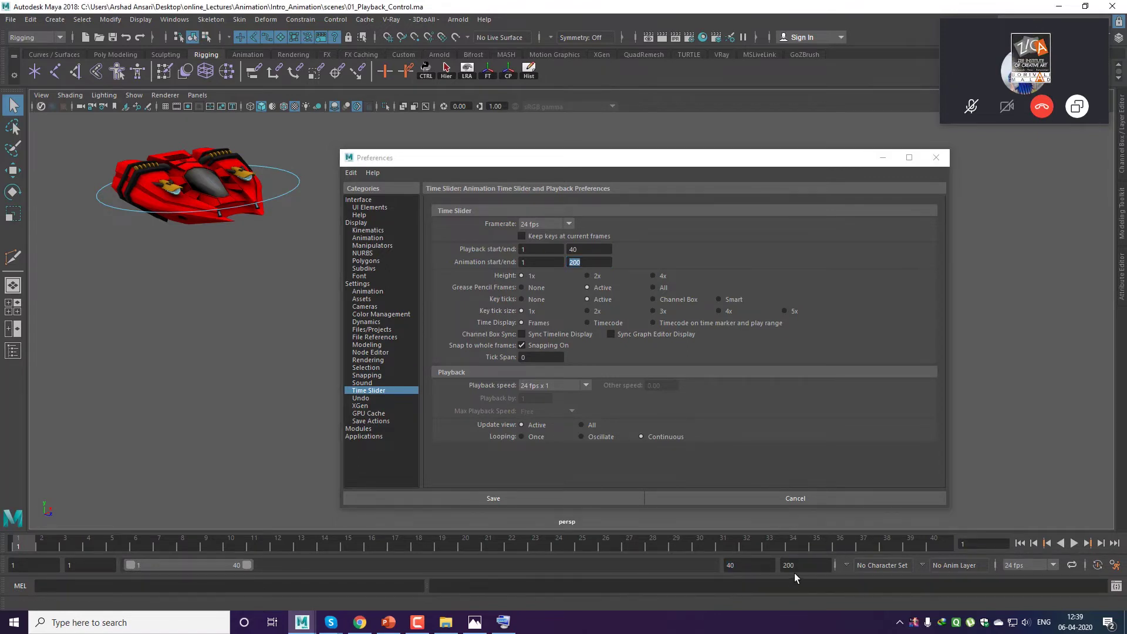
Set the animation end frame back to 40 and magnify the playback and animation range settings briefly.
click(466, 262)
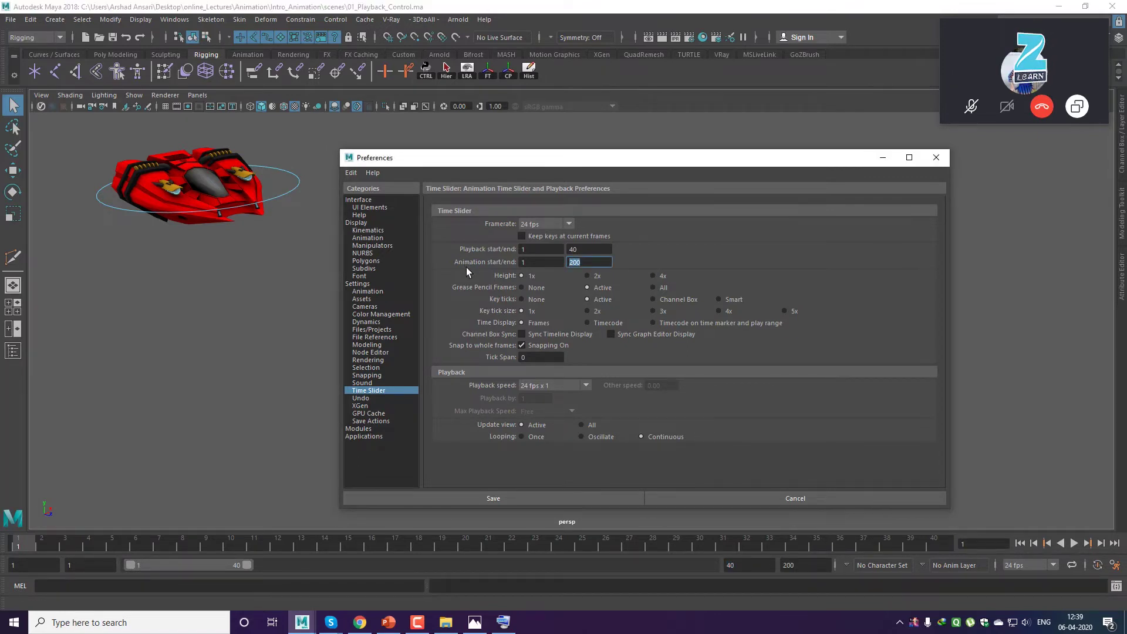
text(40)
key(Return)
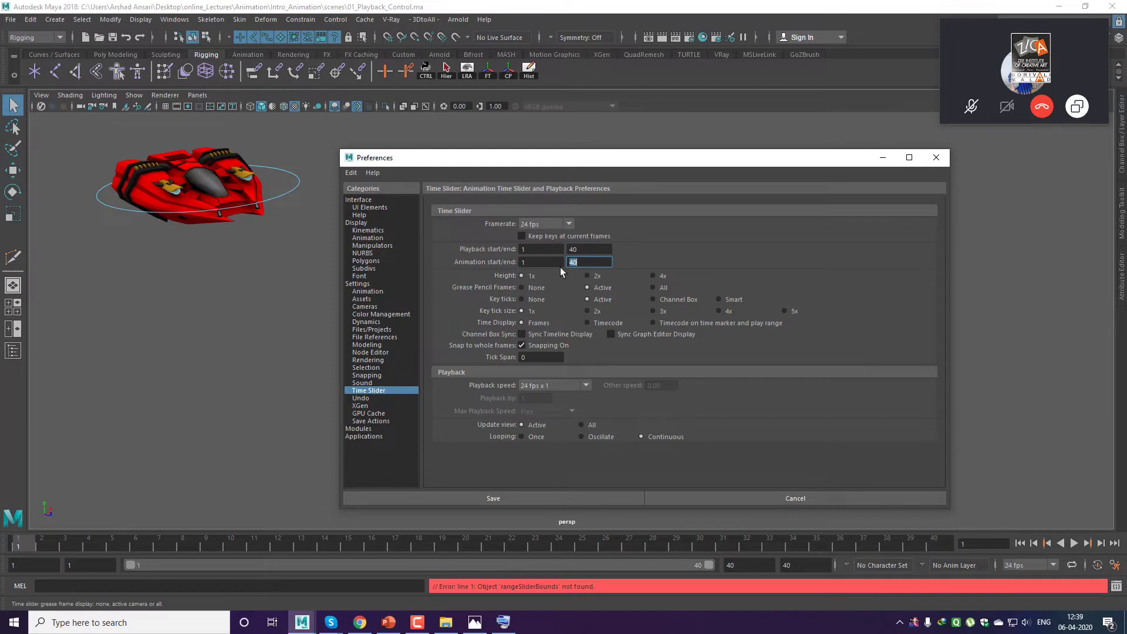
click(240, 470)
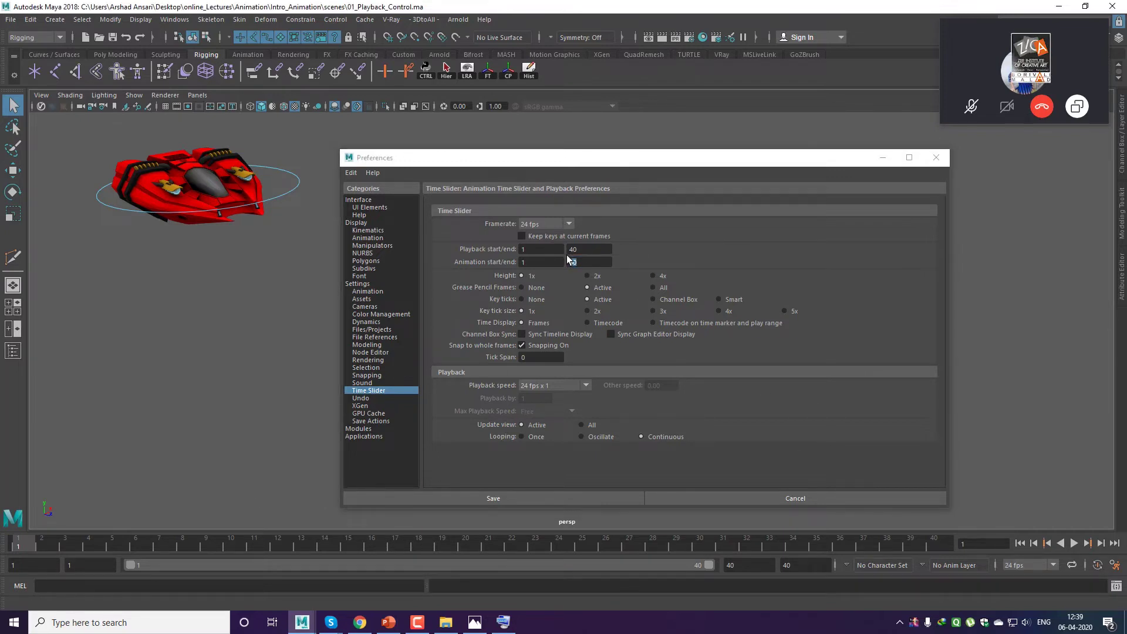
key(super+plus)
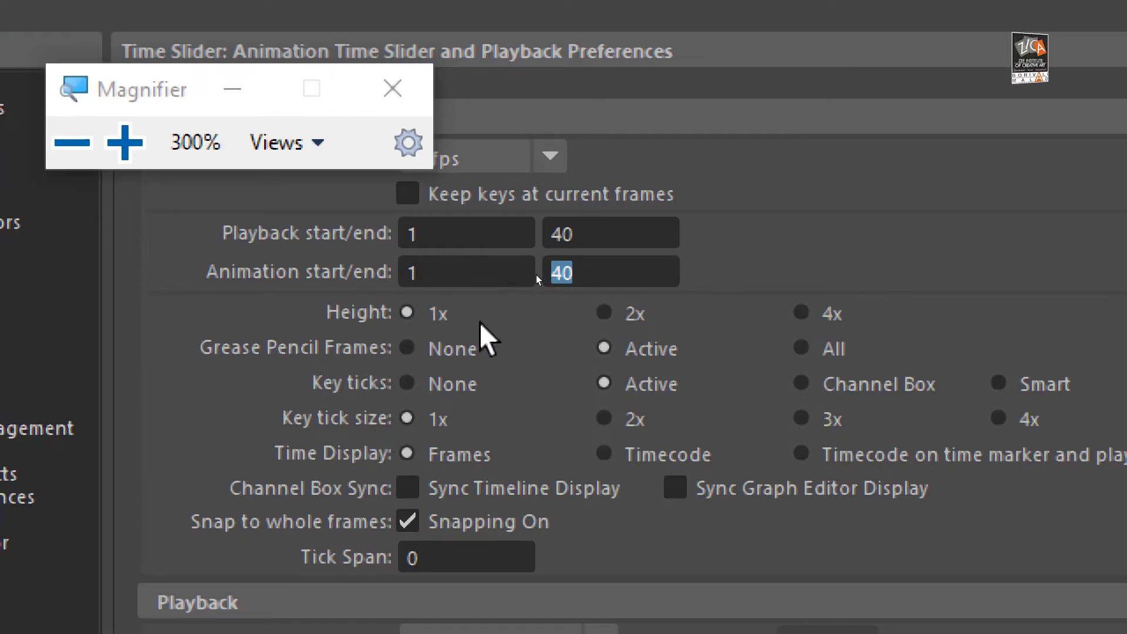
click(393, 88)
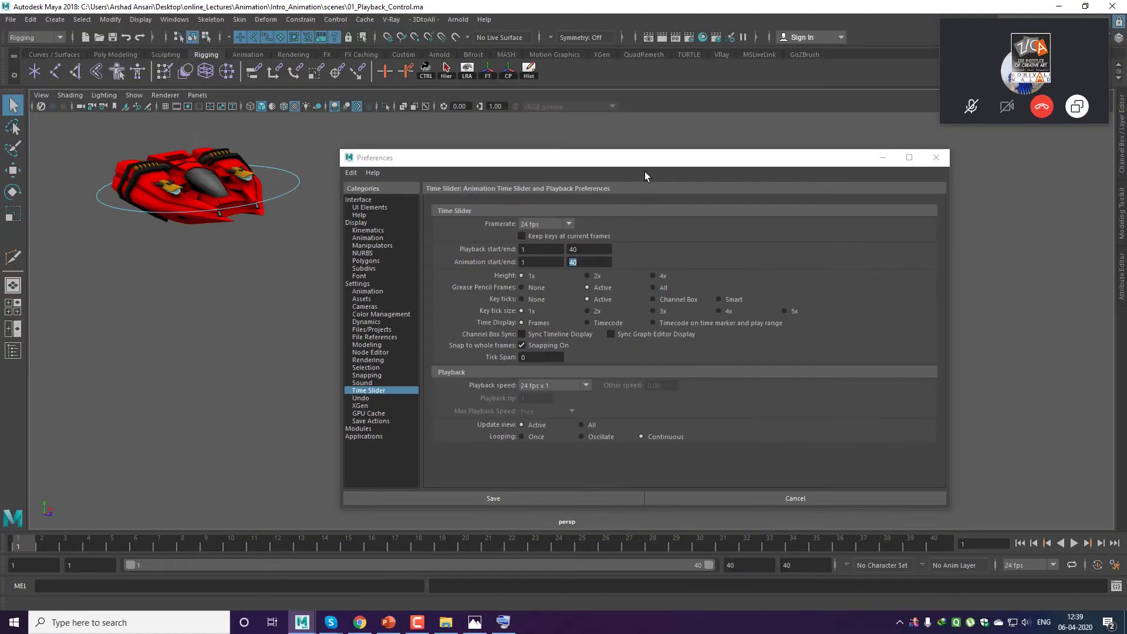
Compare the 1x, 2x and 4x Time Slider heights and leave the height at 4x.
drag(665, 158, 686, 116)
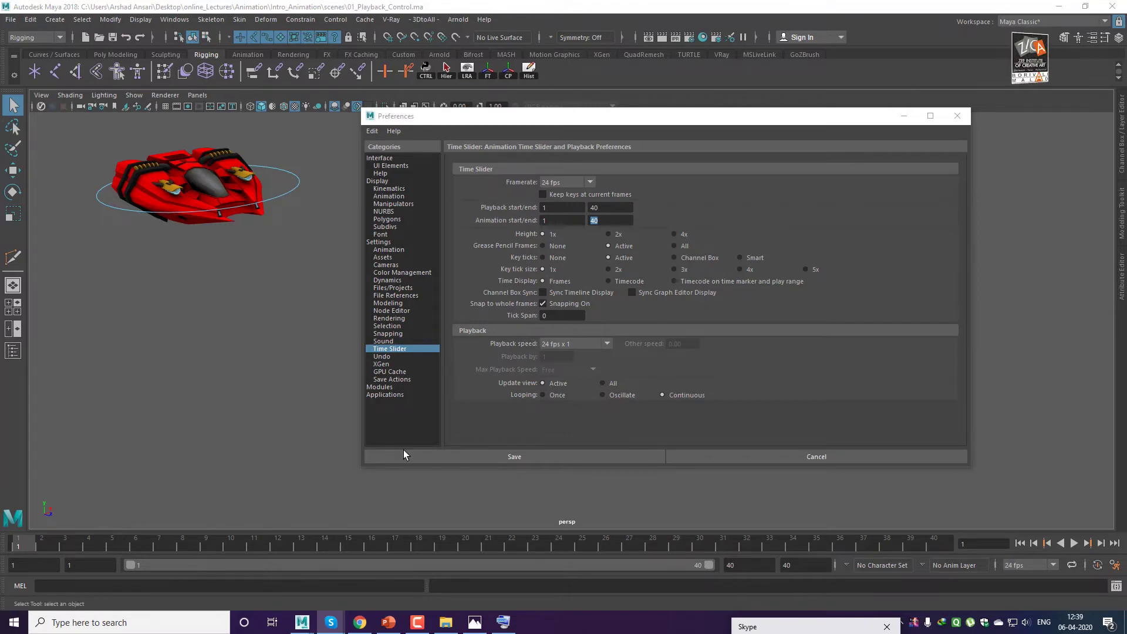
click(611, 236)
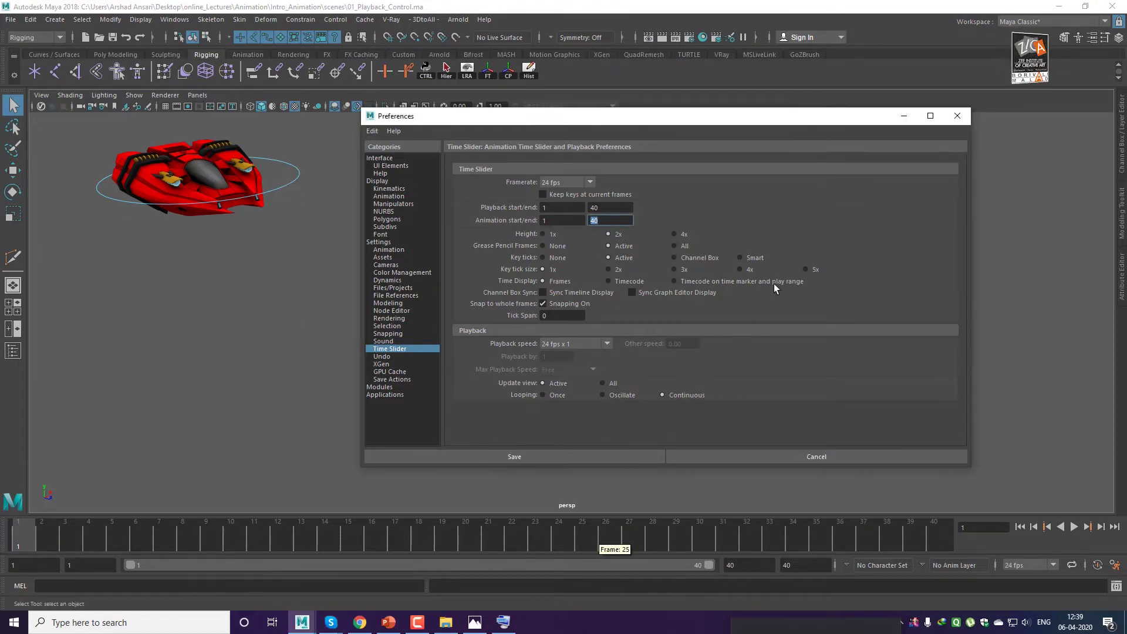
click(683, 236)
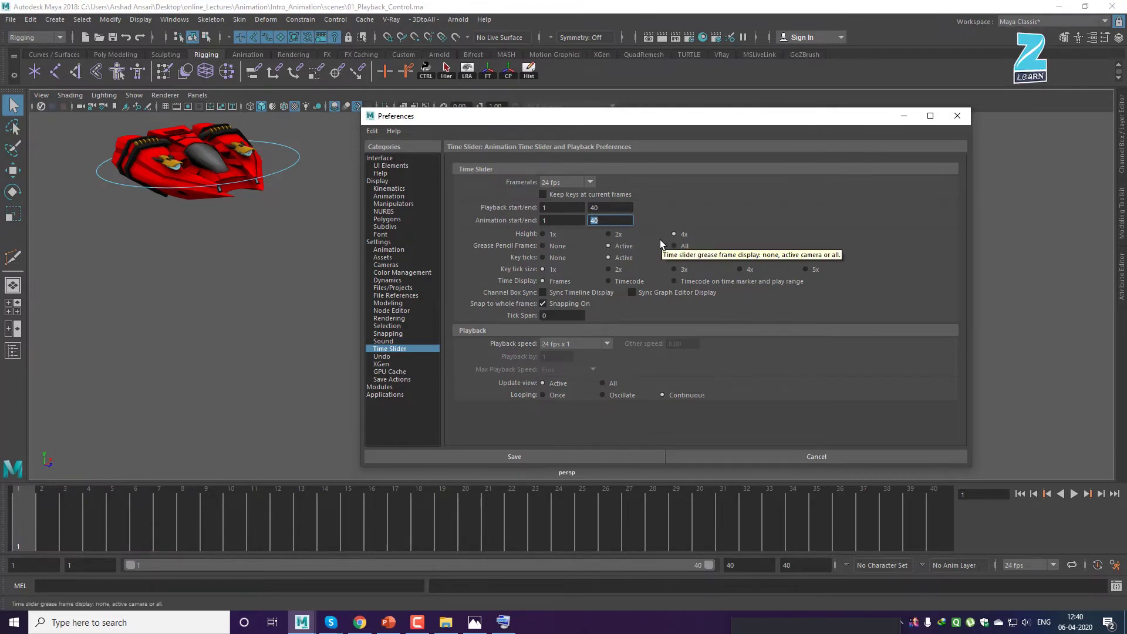
click(543, 235)
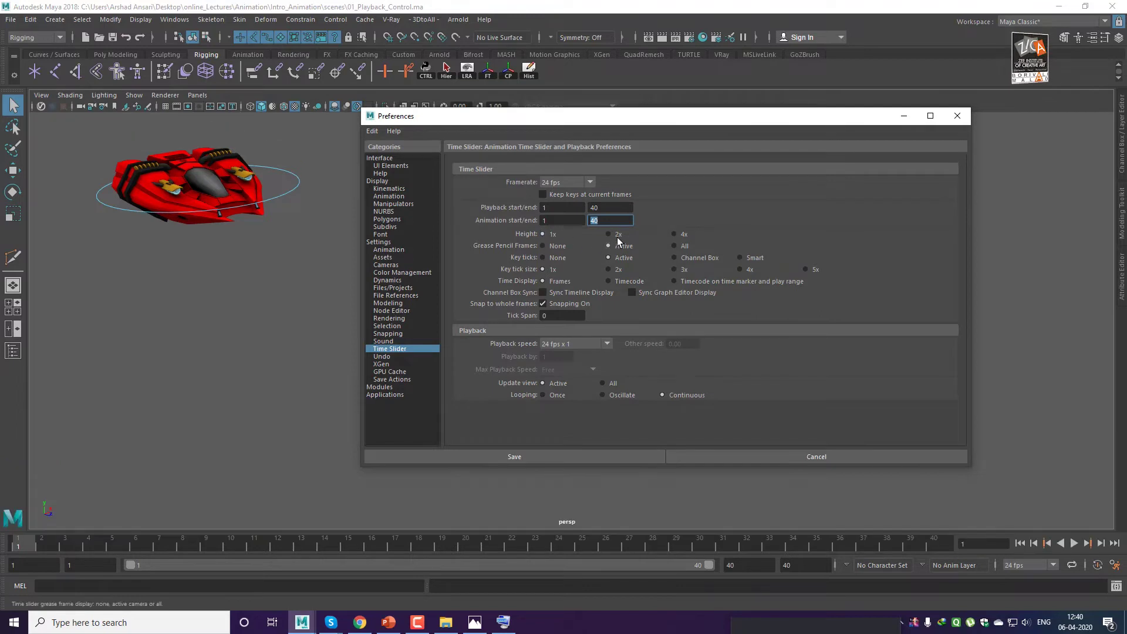
click(616, 235)
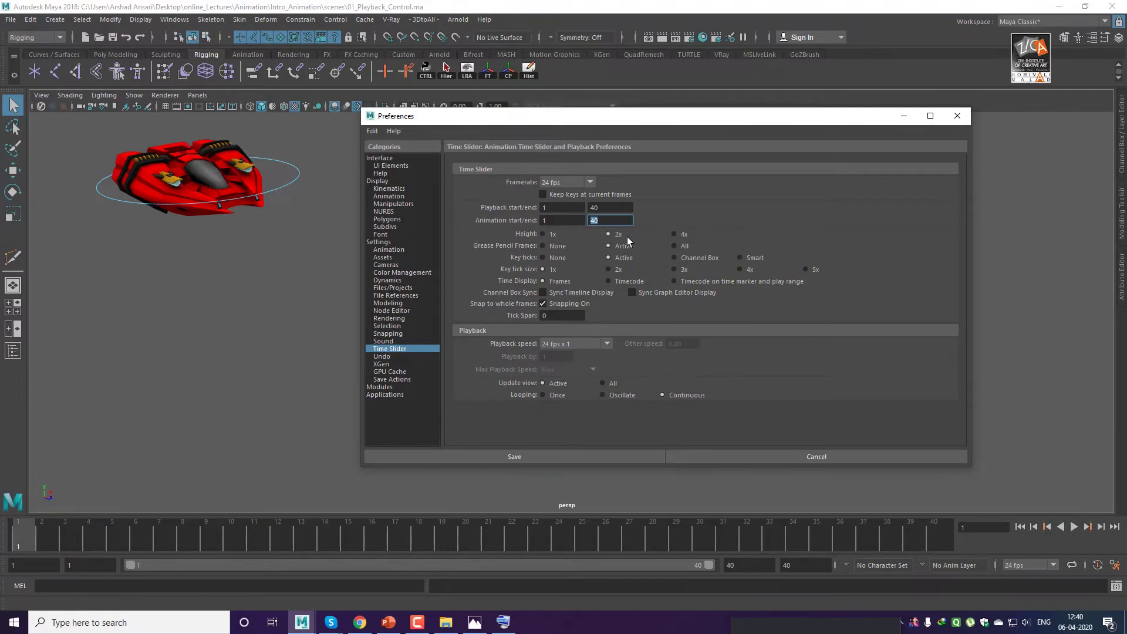
click(684, 236)
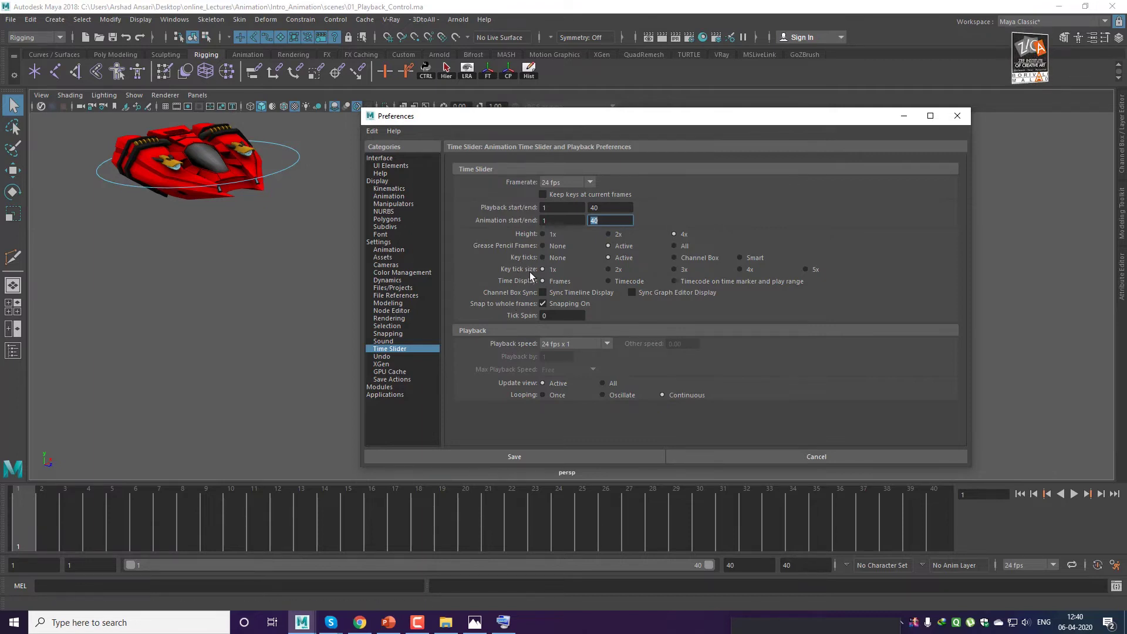
Select the ship's control curve, compare key tick sizes on the timeline, and set the key tick size to 5x.
click(282, 168)
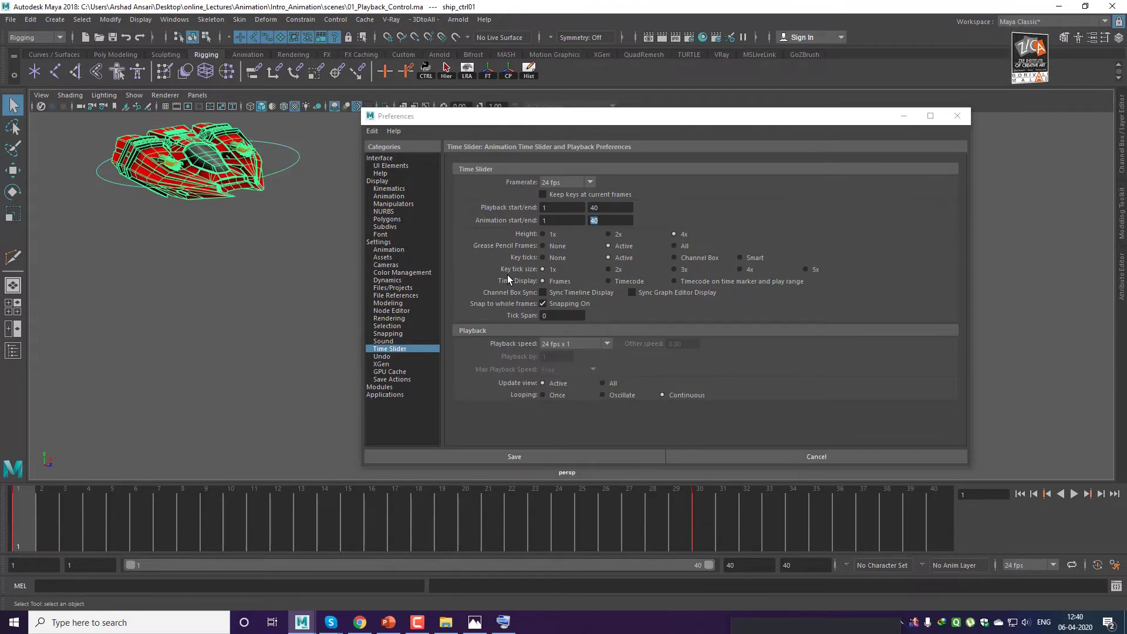
click(807, 271)
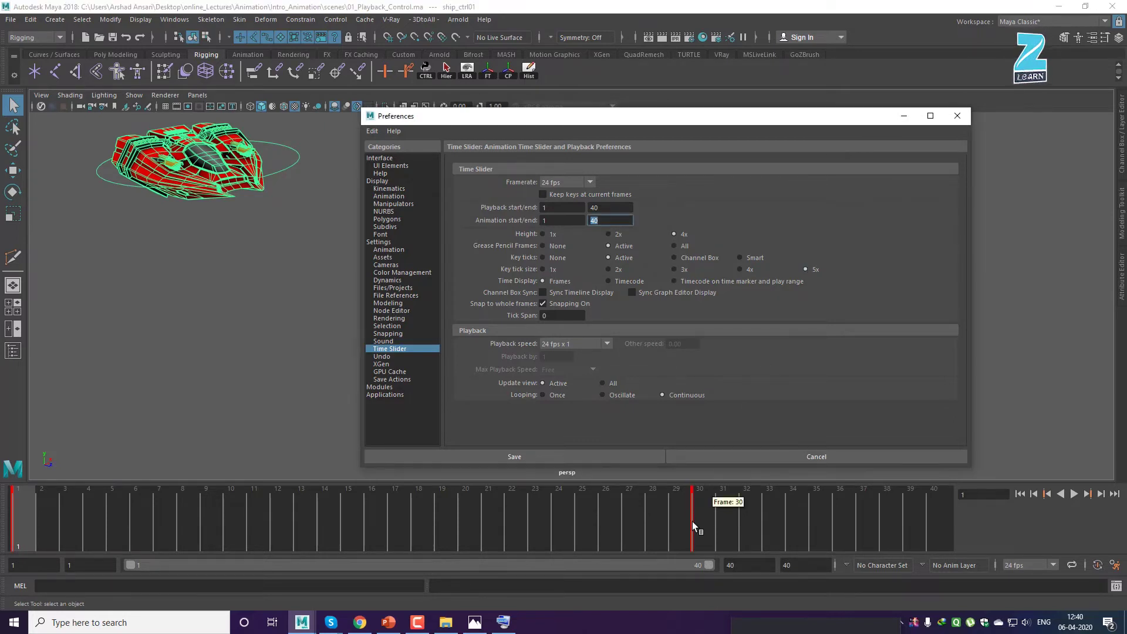
click(745, 271)
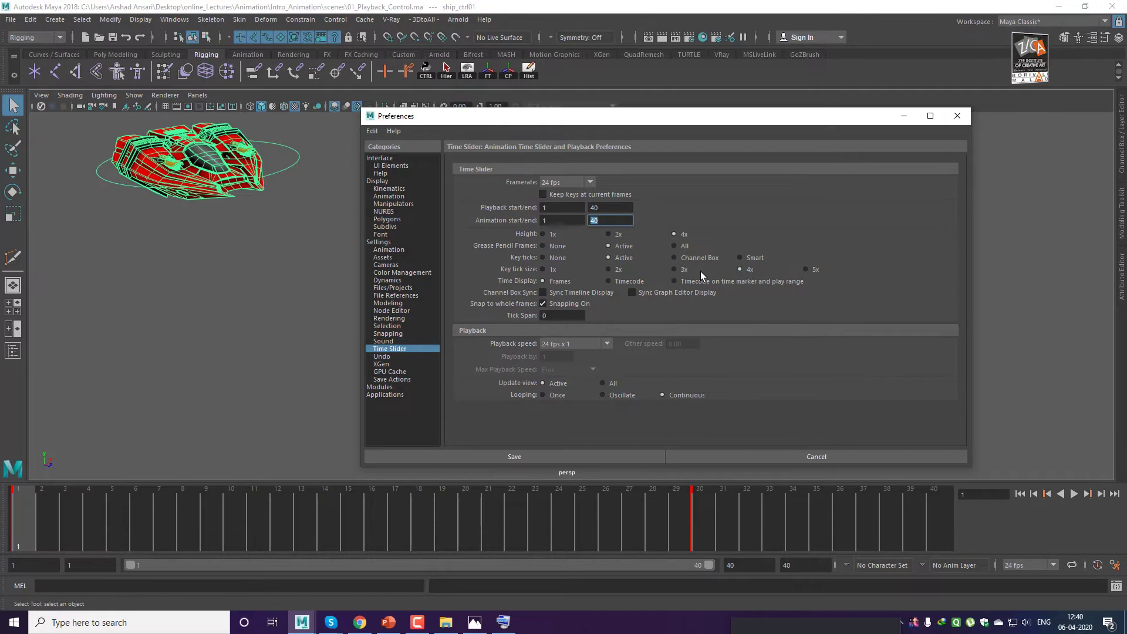
click(614, 270)
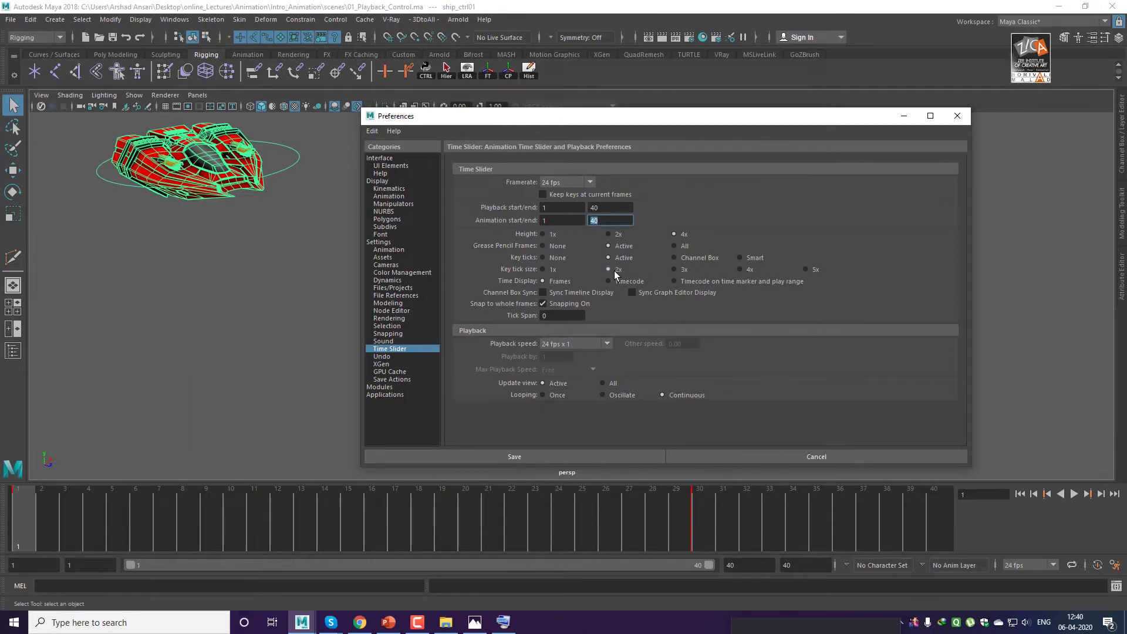
click(548, 272)
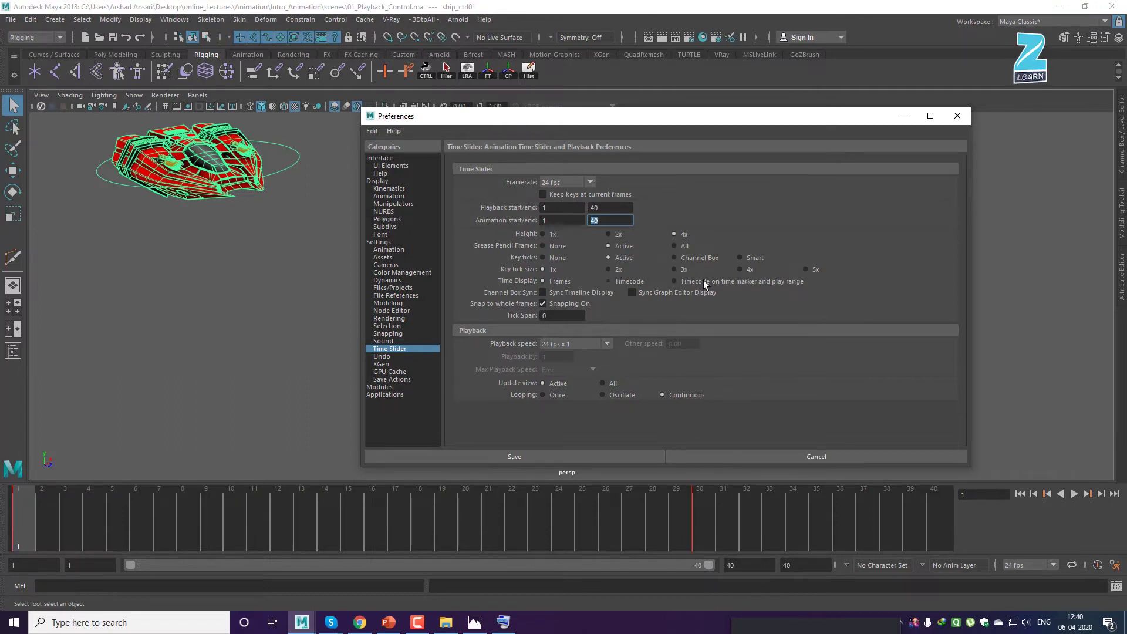
click(806, 271)
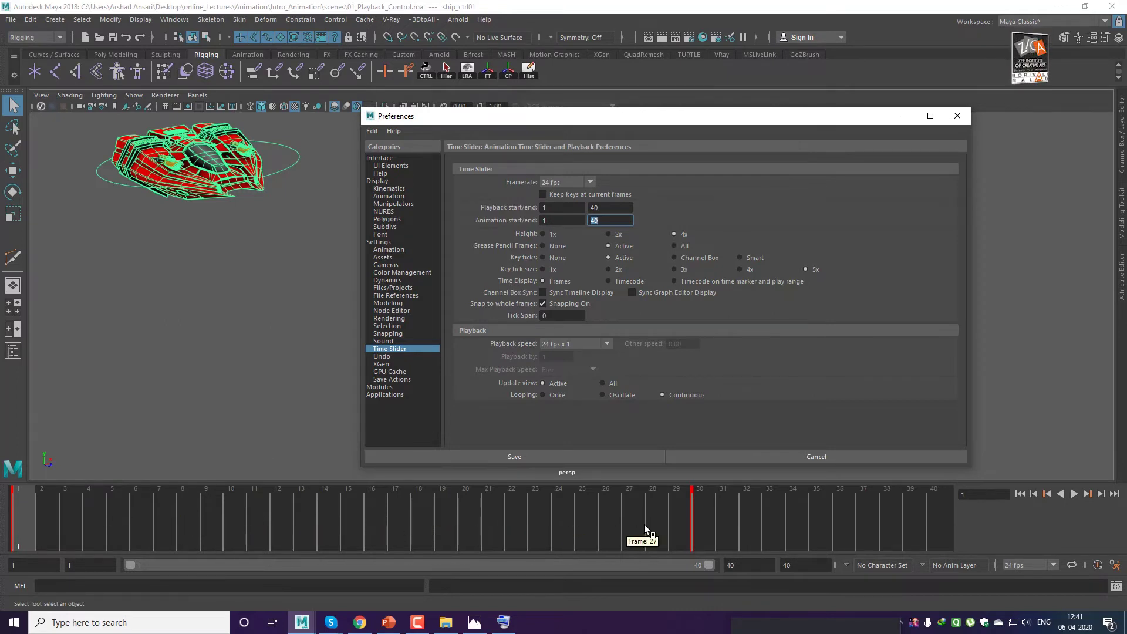
Try the Timecode and Timecode on time marker and play range displays, and return the time display to Frames.
click(615, 281)
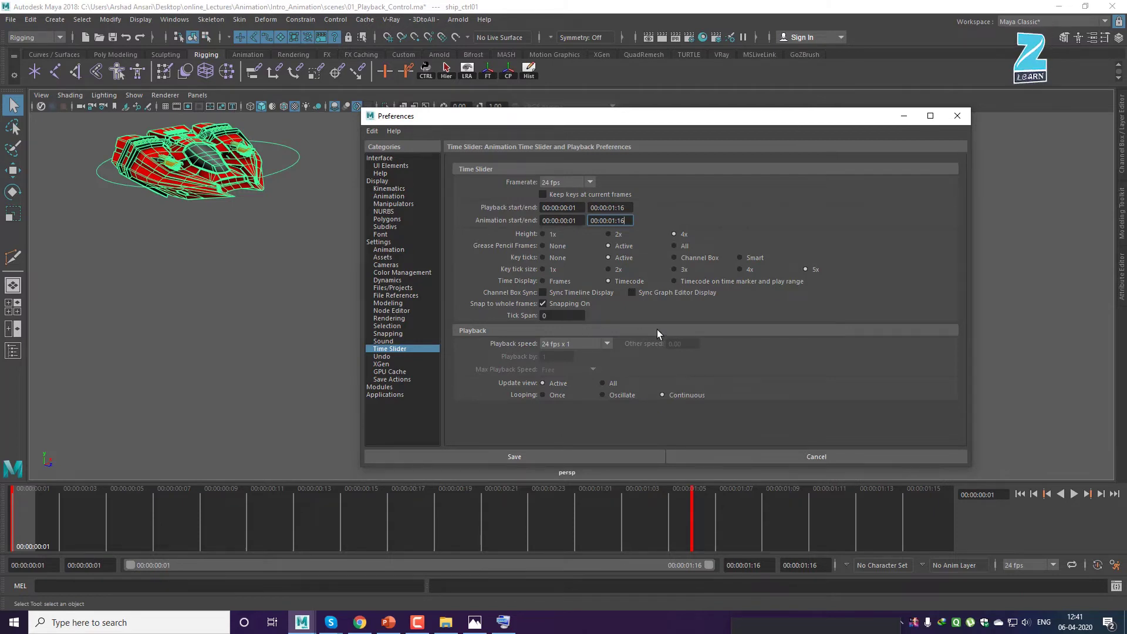
click(727, 282)
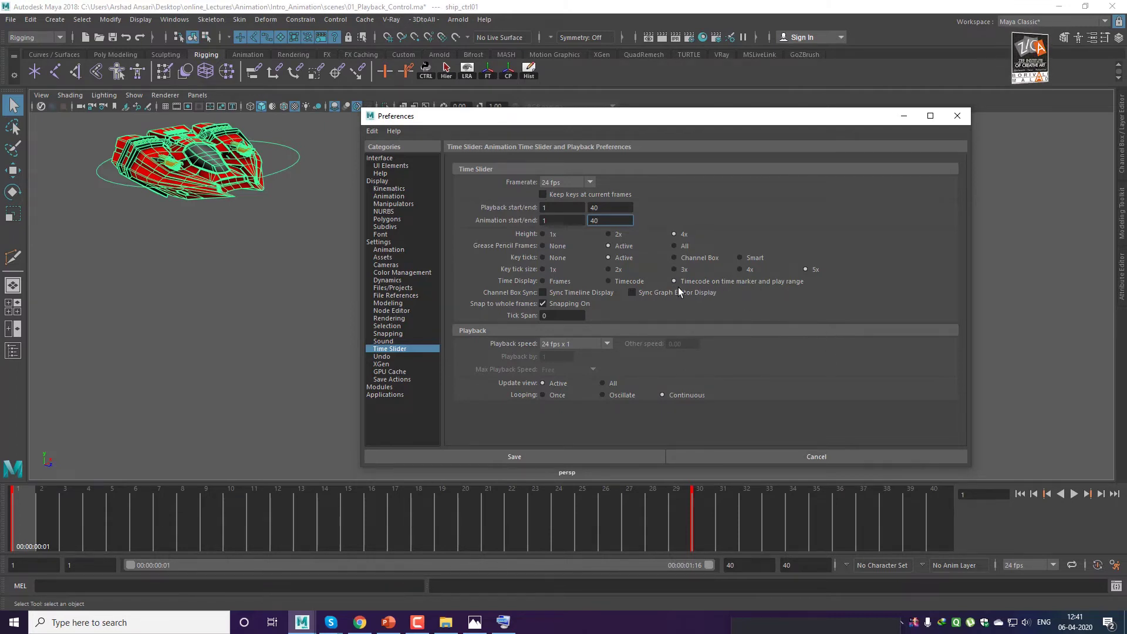
click(560, 285)
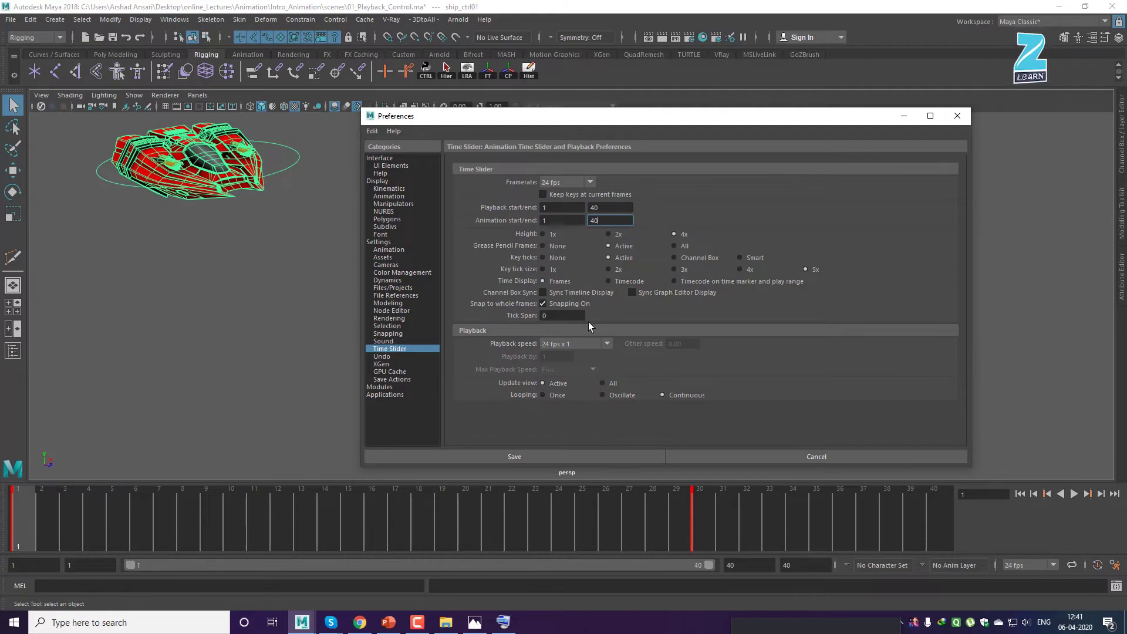
Magnify the Time Slider preferences to examine the sync, snapping, tick span and Playback settings, and restore normal magnification.
key(super+plus)
key(super+plus)
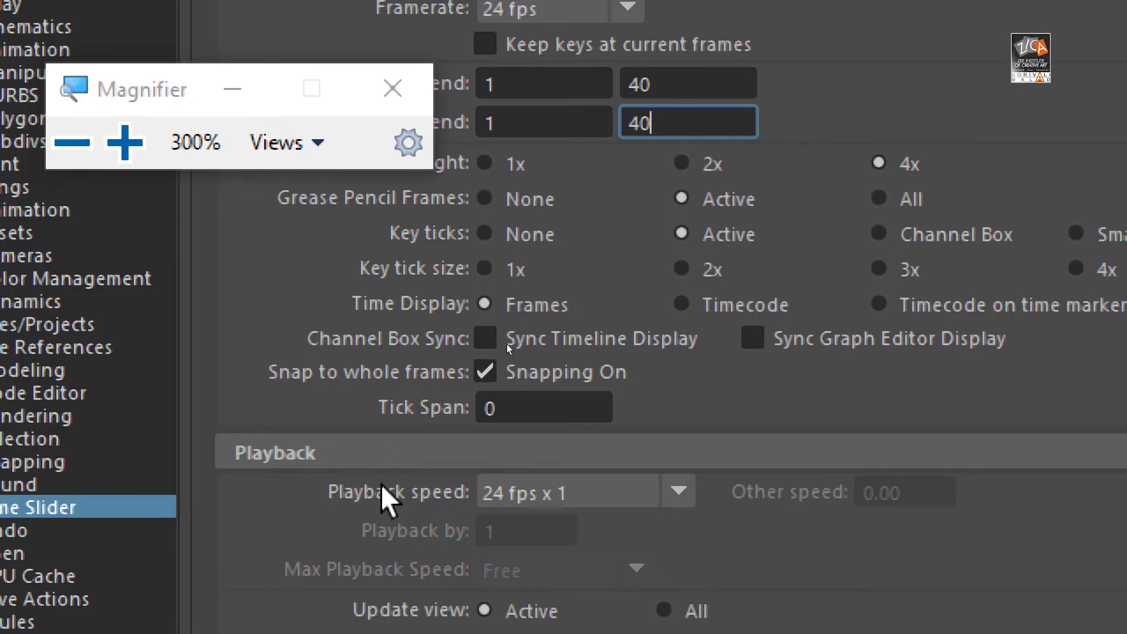
click(393, 88)
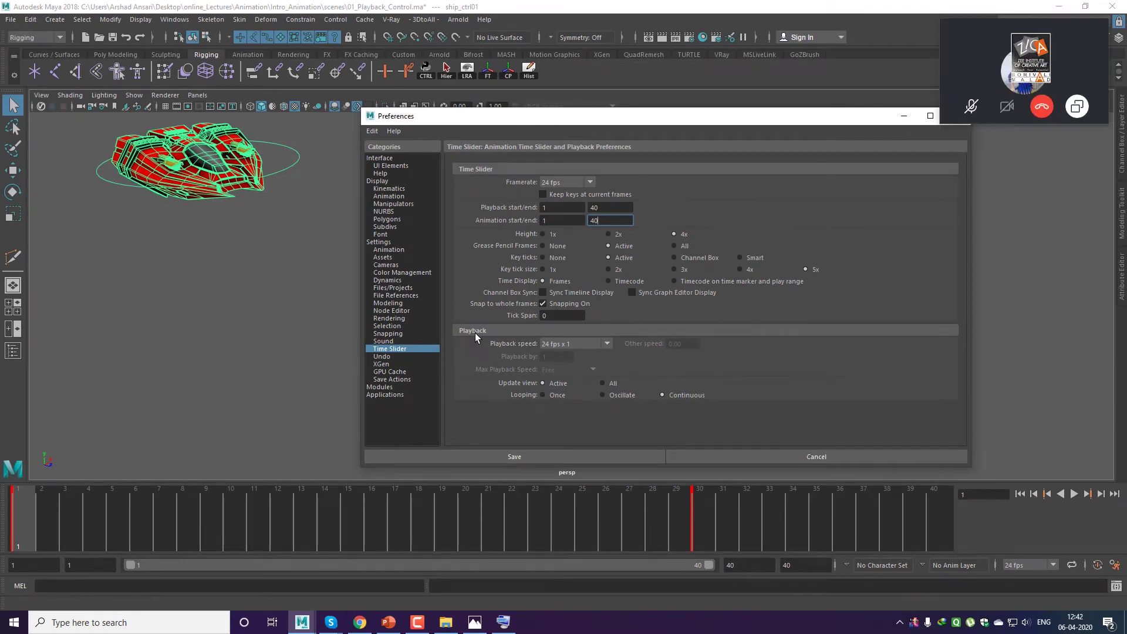
key(super+plus)
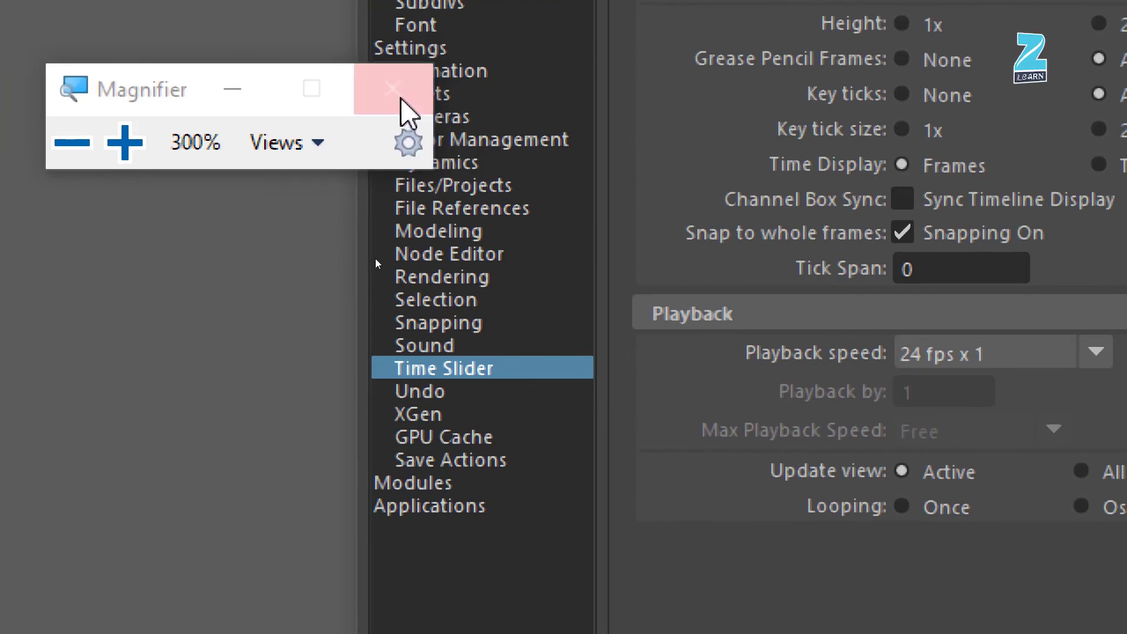
click(401, 100)
Deselect the ship and examine the available playback speed options under magnification.
drag(251, 301, 280, 329)
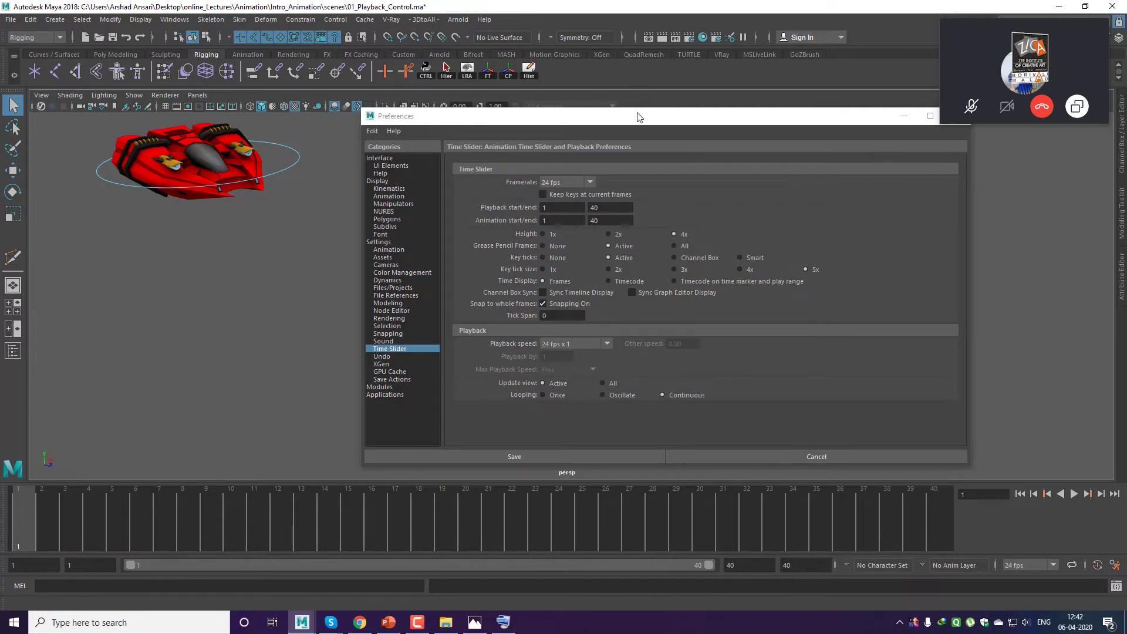
drag(639, 115, 704, 126)
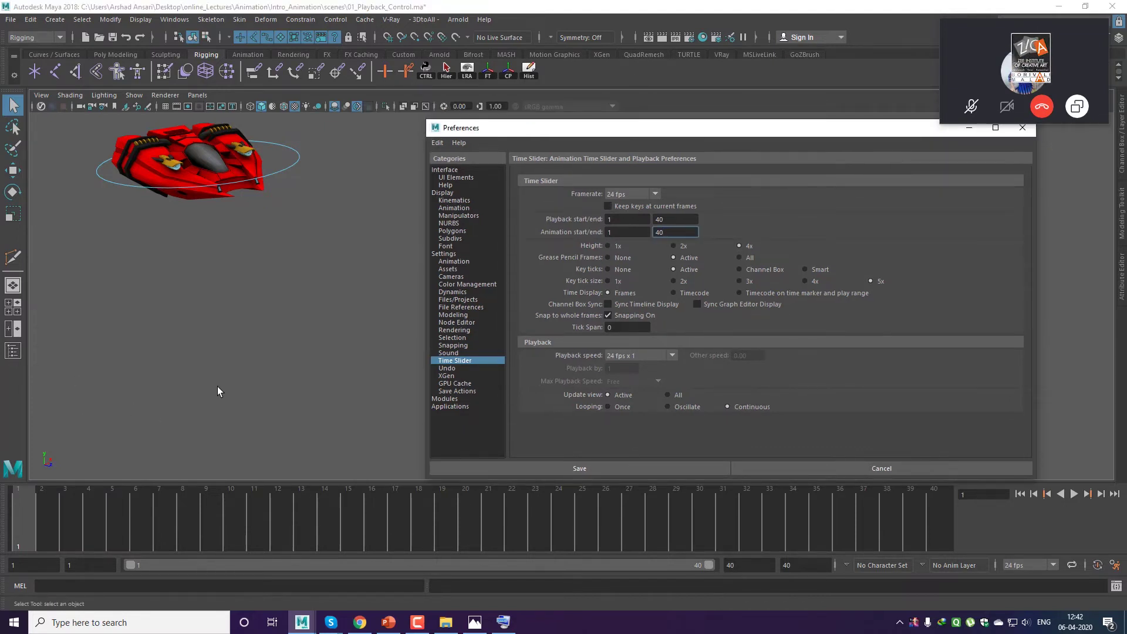
click(659, 354)
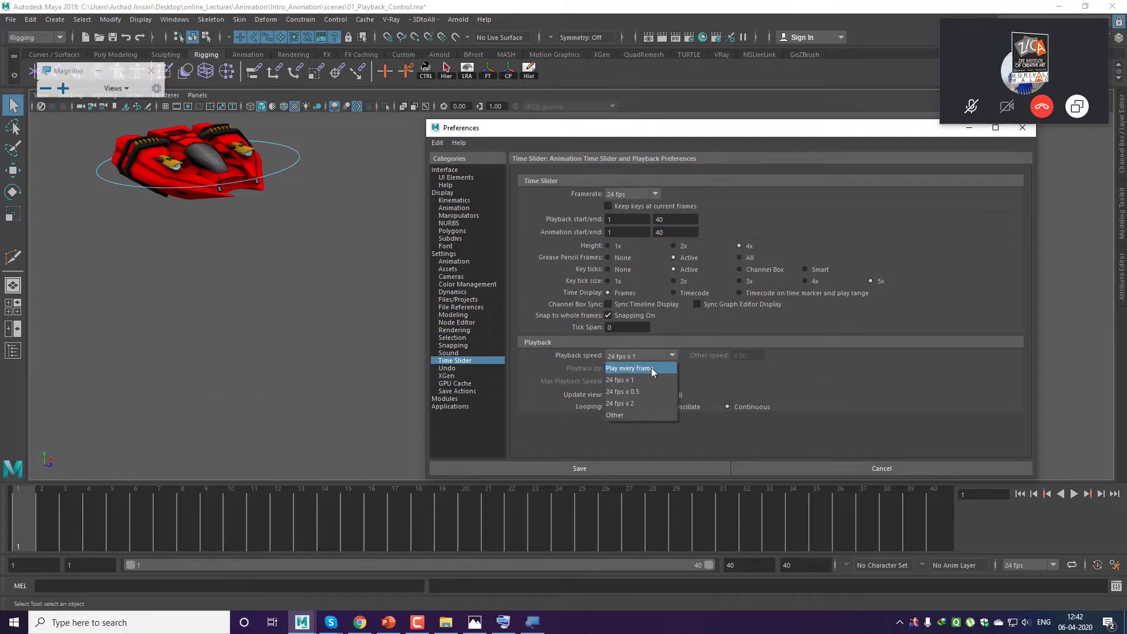
key(super+plus)
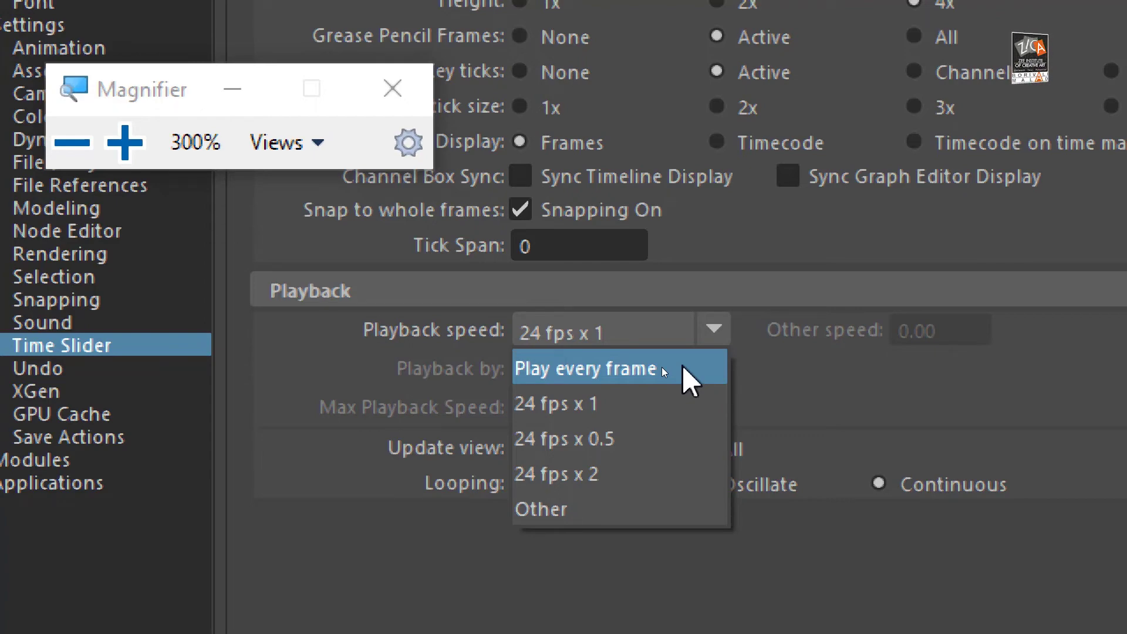
click(393, 88)
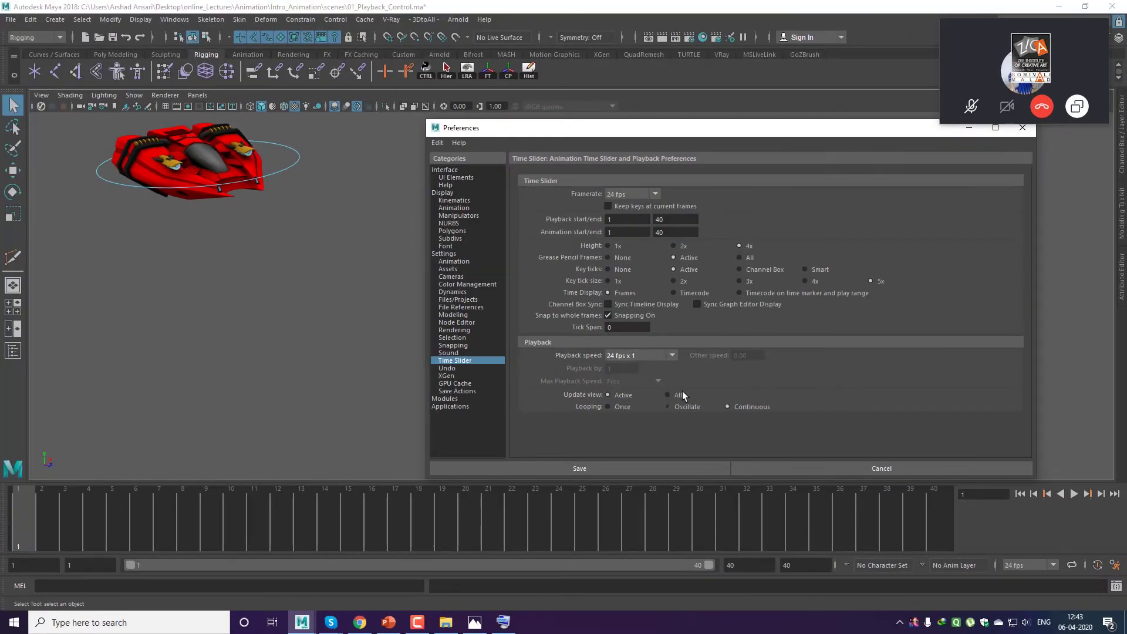
Switch the playback speed to Play every frame and return it to 24 fps x 1.
click(658, 358)
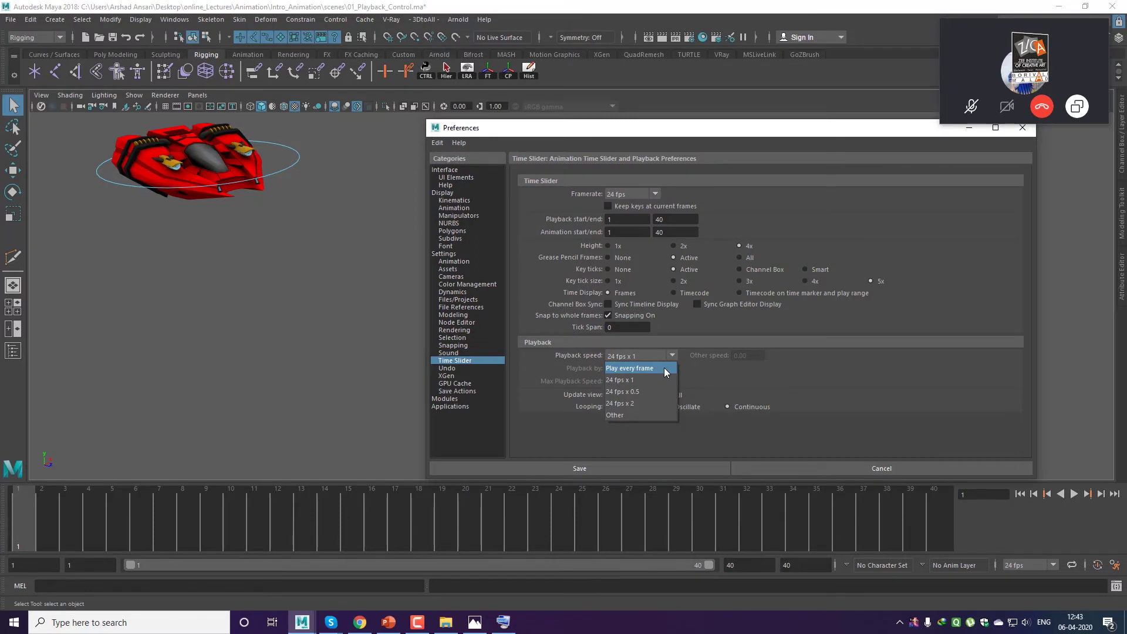
click(664, 368)
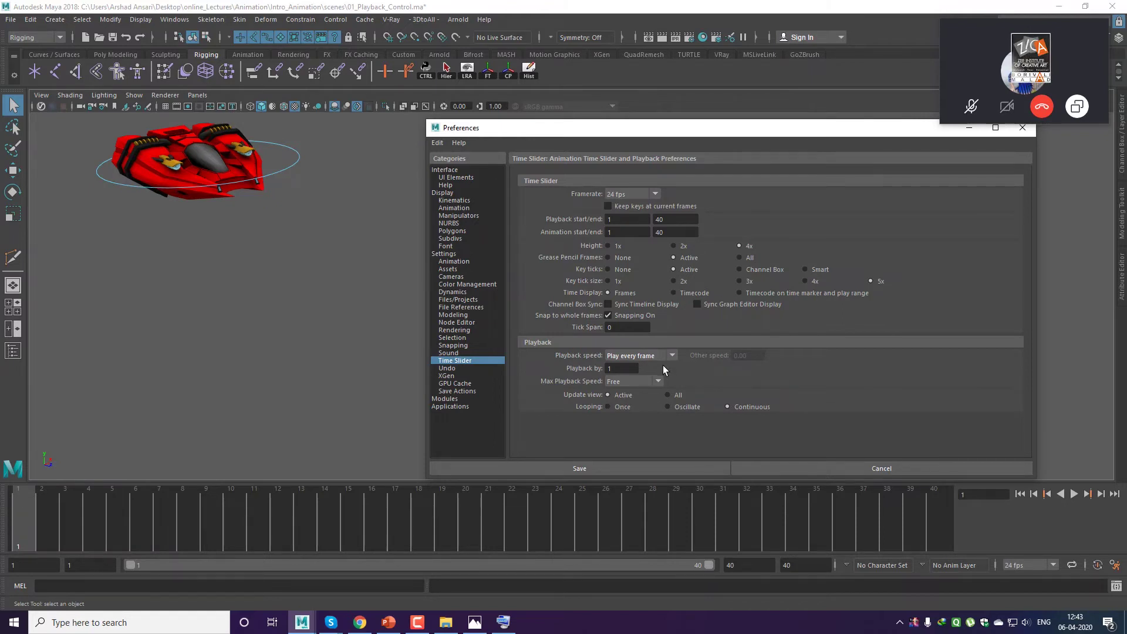
click(656, 357)
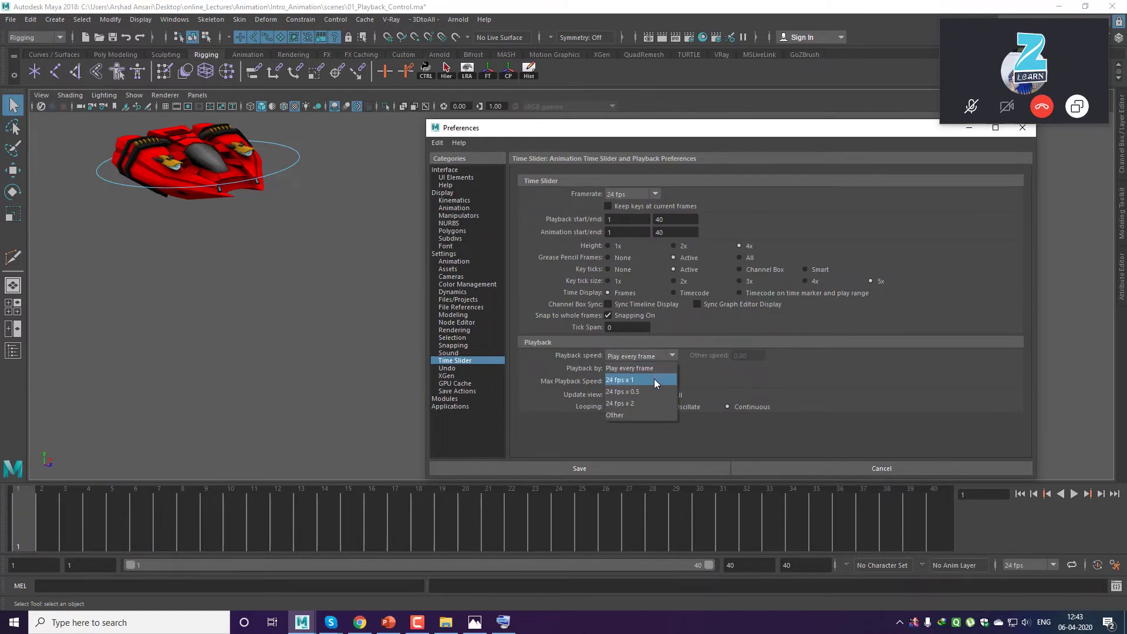
click(655, 380)
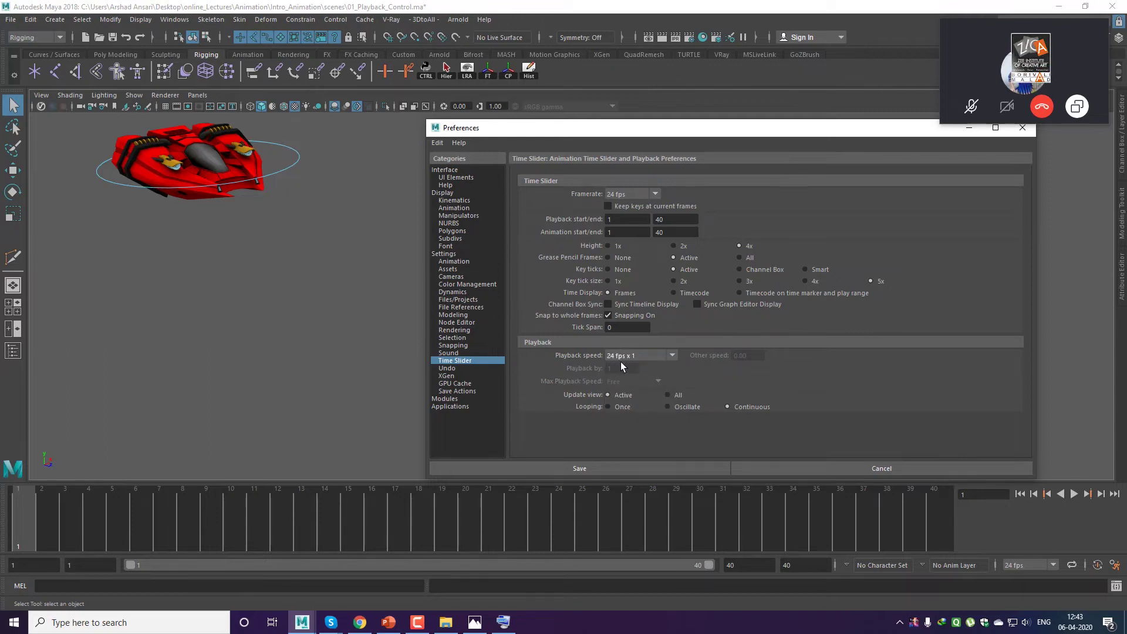
Play the ship's animation with the Preferences window moved aside and set the playback speed to 24 fps x 2.
click(1073, 493)
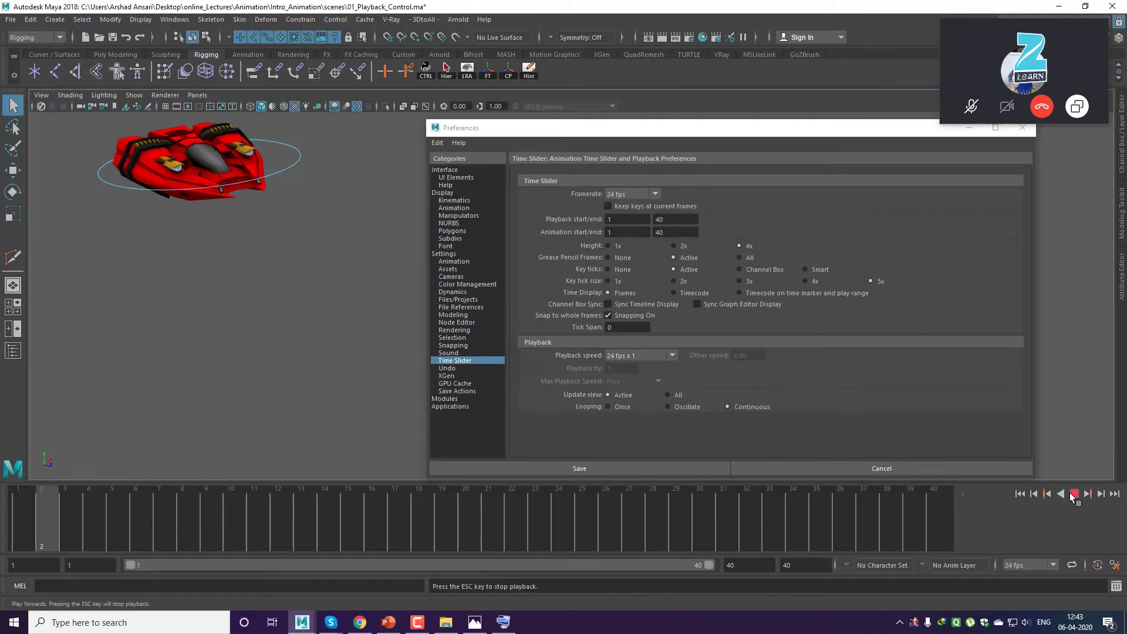
drag(630, 135, 984, 147)
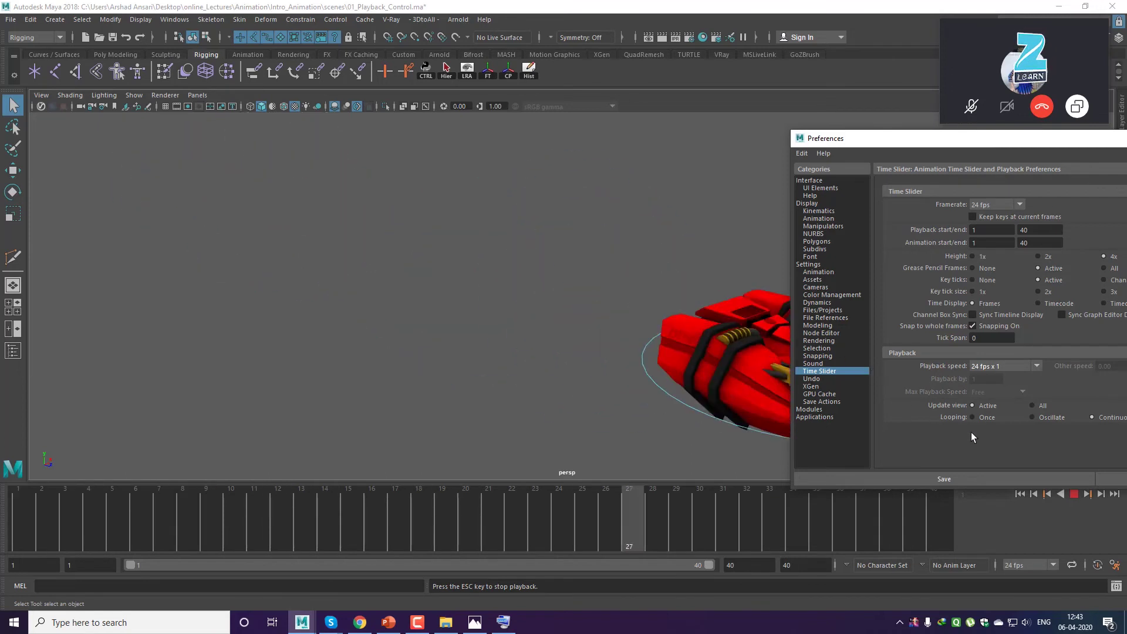
click(1002, 366)
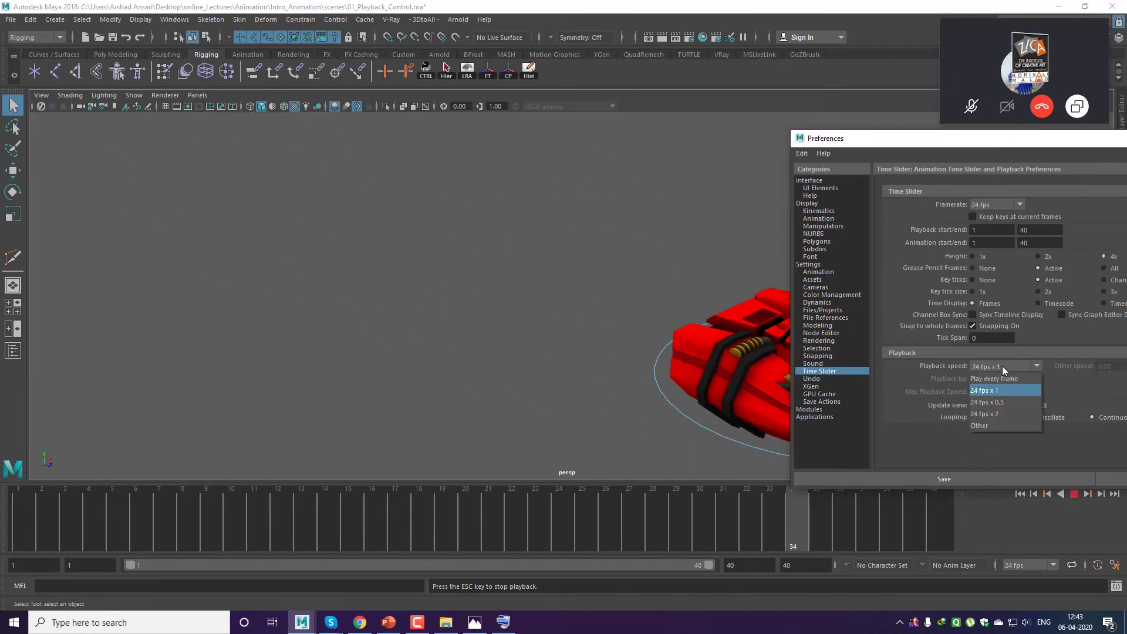
click(1005, 410)
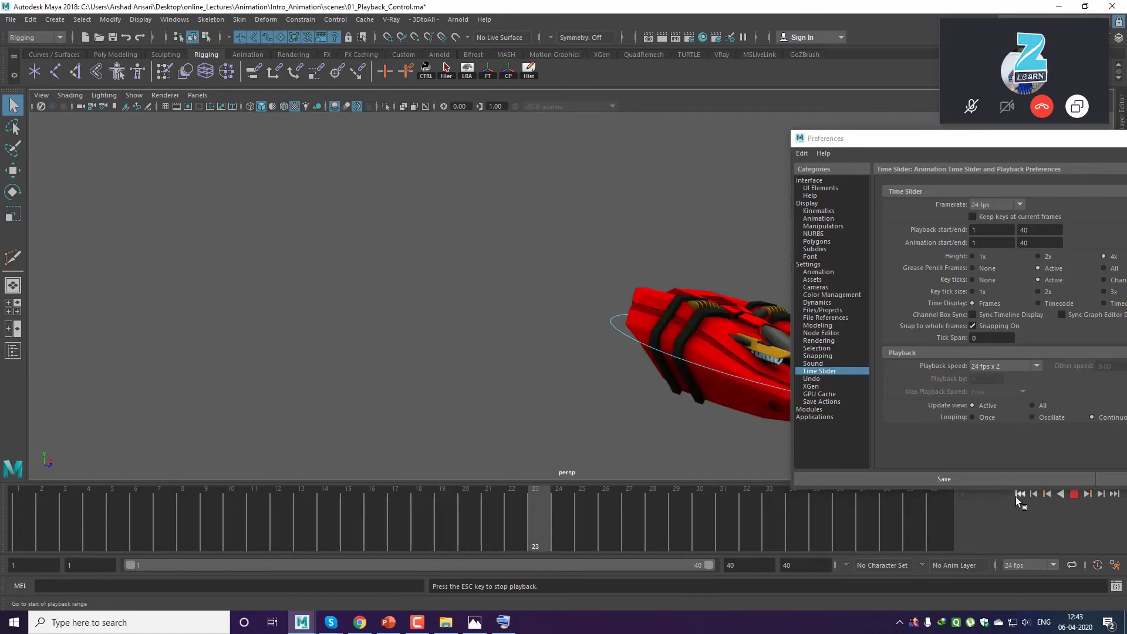
Stop and replay the animation at 24 fps x 2, and return to the start of the playback range.
click(1074, 494)
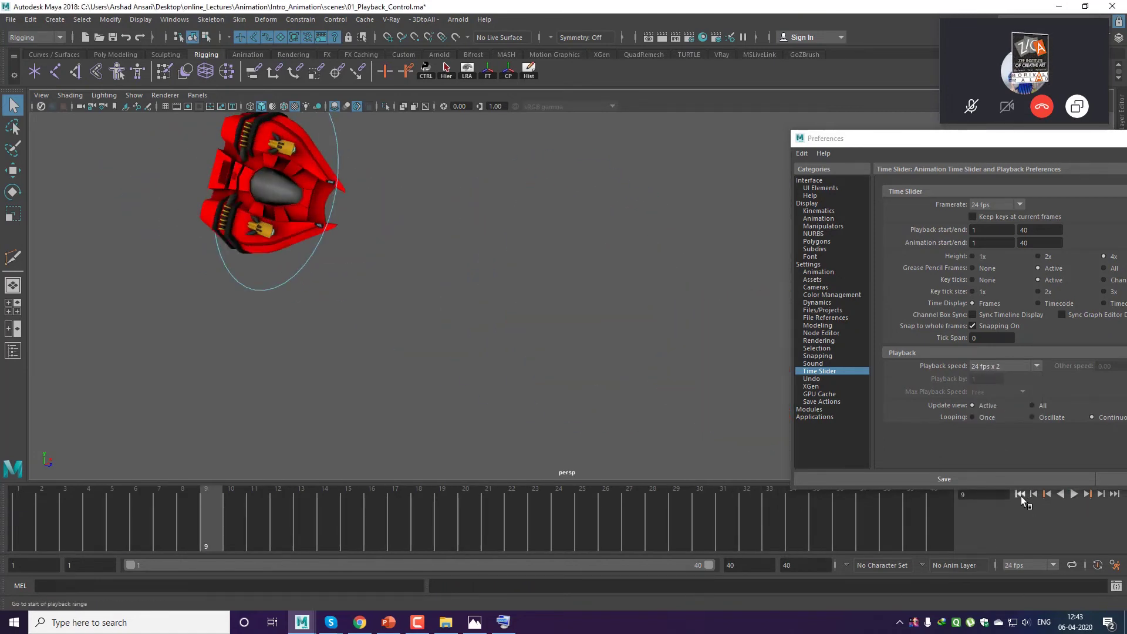
click(1074, 494)
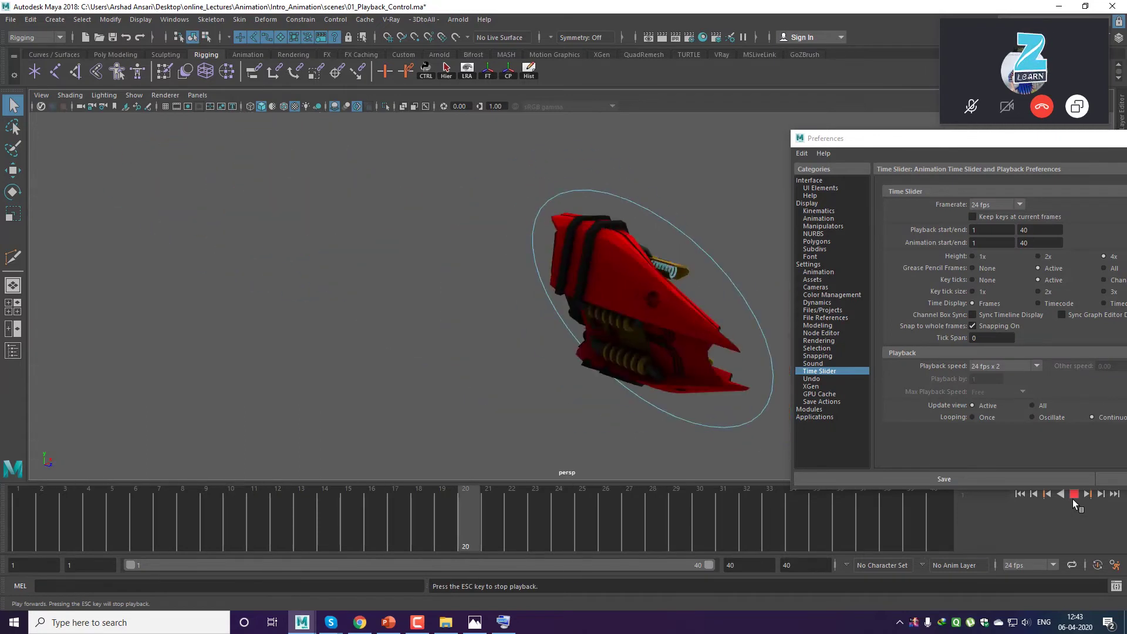
click(1073, 494)
click(1020, 494)
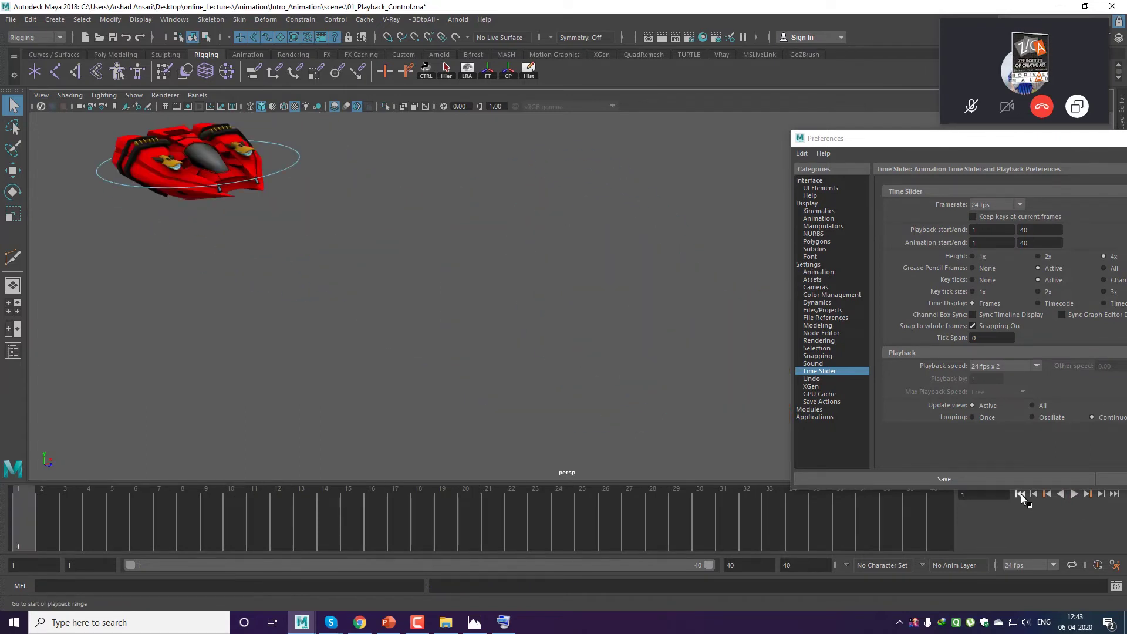
Set the playback speed to 24 fps x 0.5, play the ship's animation, then stop and return to the start of the range.
click(995, 368)
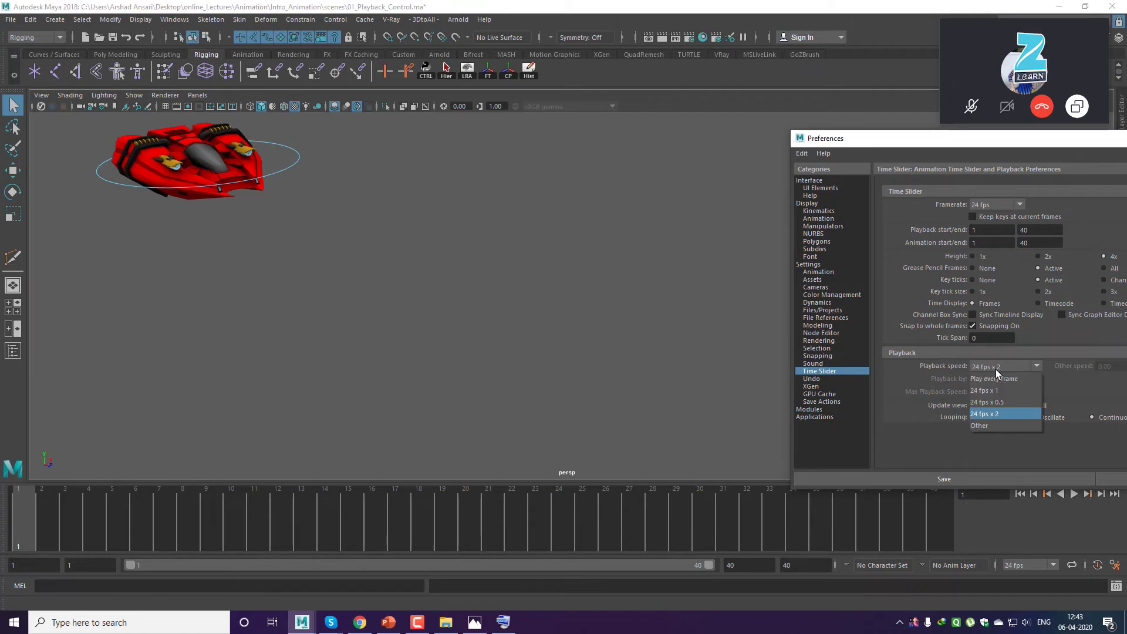
click(1016, 402)
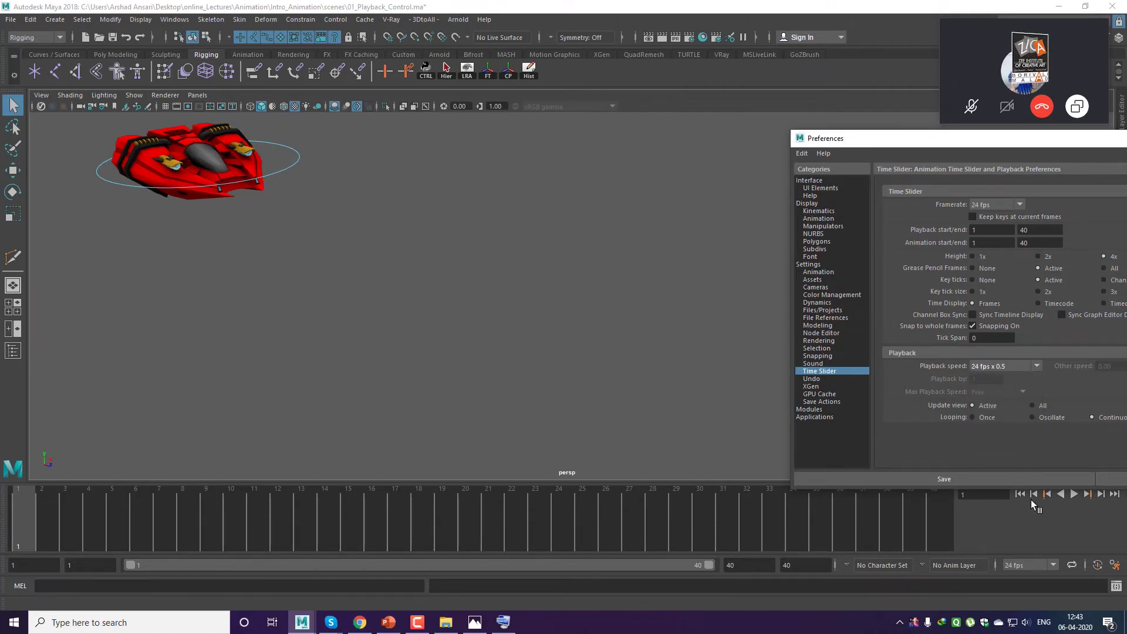
click(1073, 494)
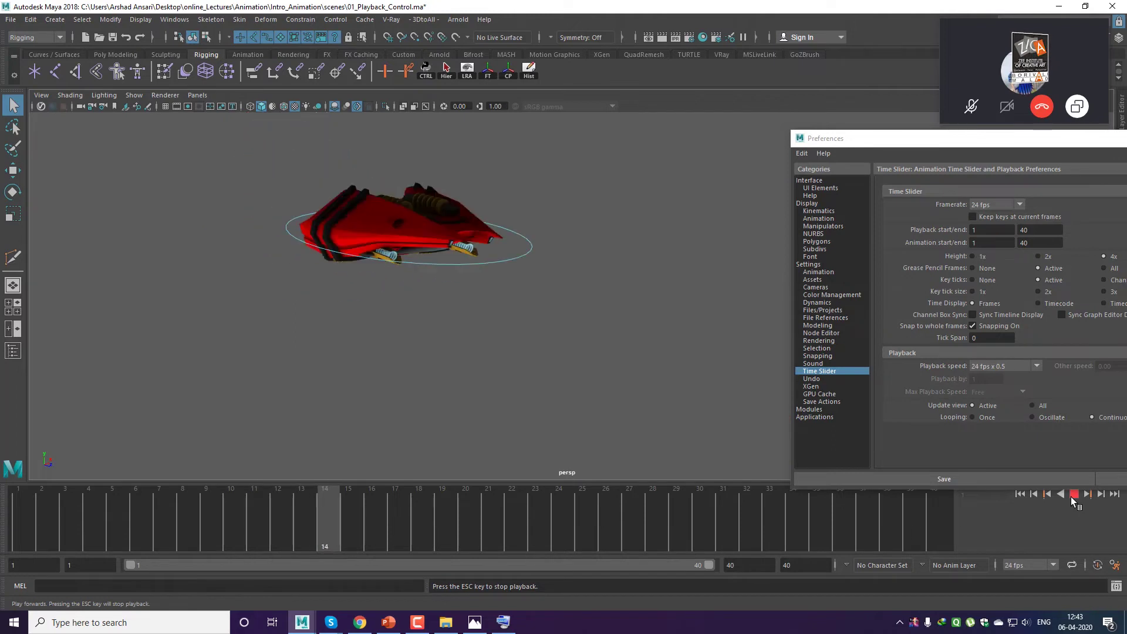
click(1071, 497)
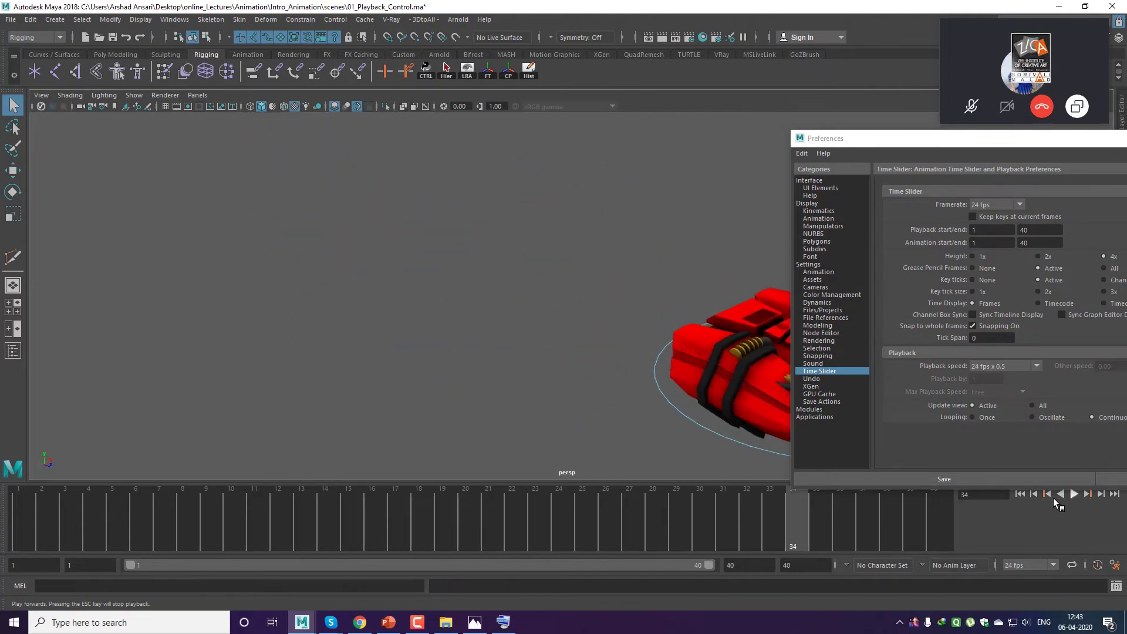
click(1022, 495)
Set the playback speed to 24 fps x 1 and examine the Update view and Looping options under magnification.
click(999, 367)
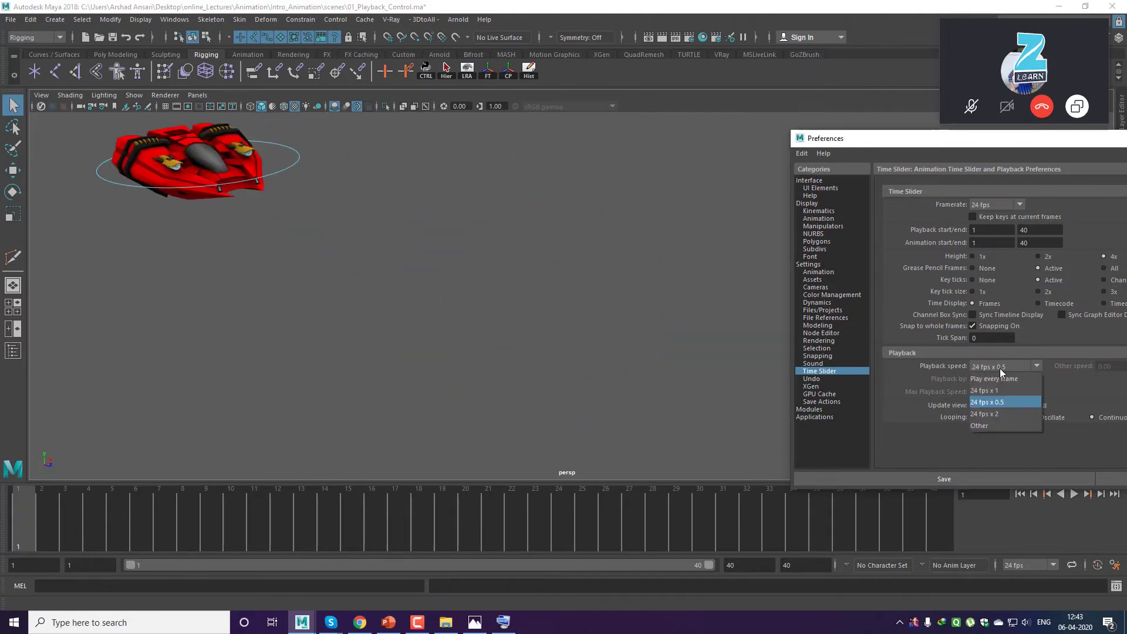
click(992, 391)
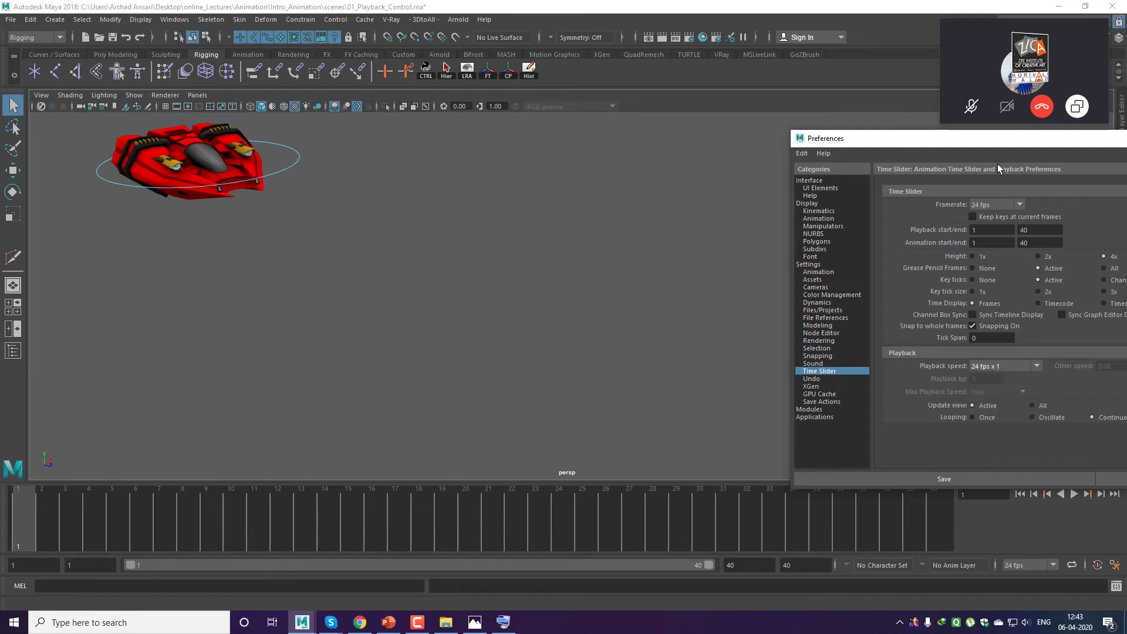
drag(975, 138, 663, 115)
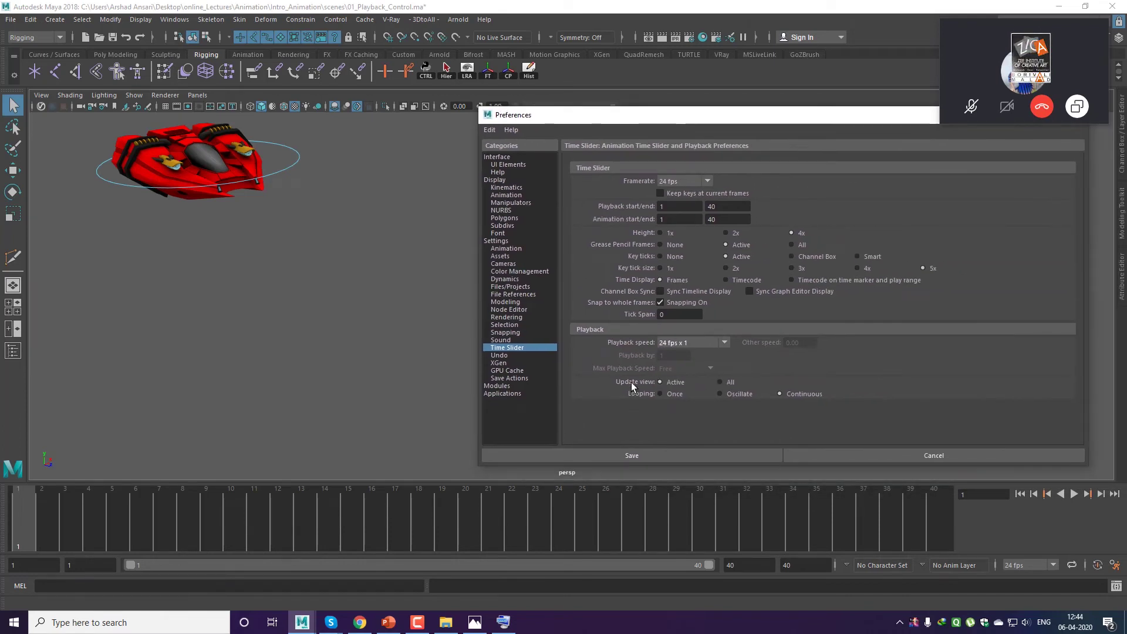
key(super+plus)
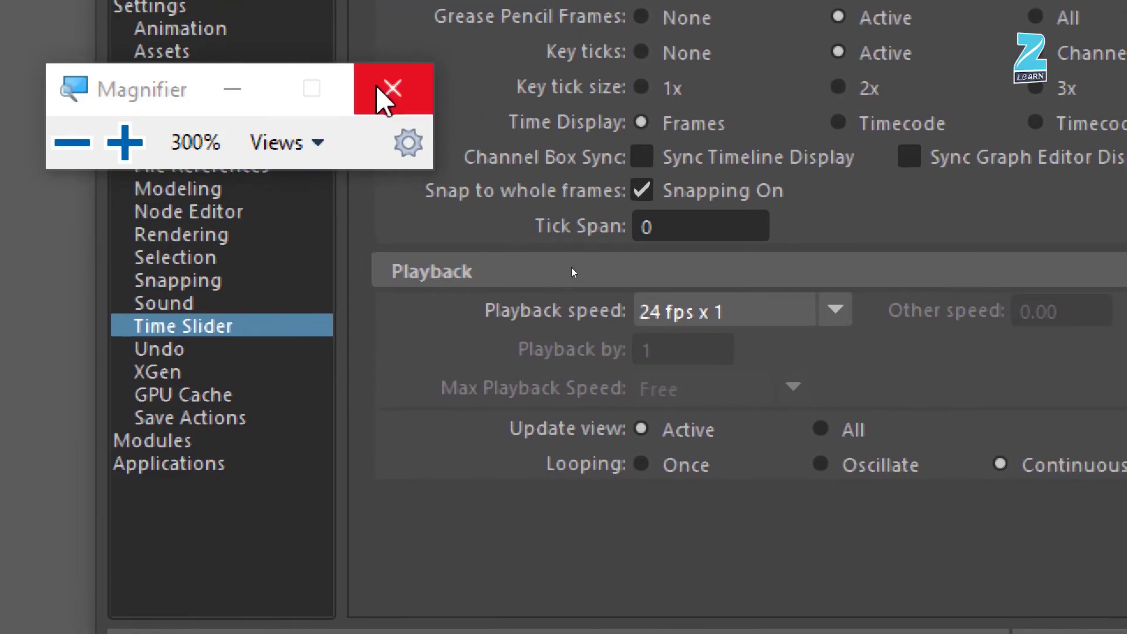
click(392, 88)
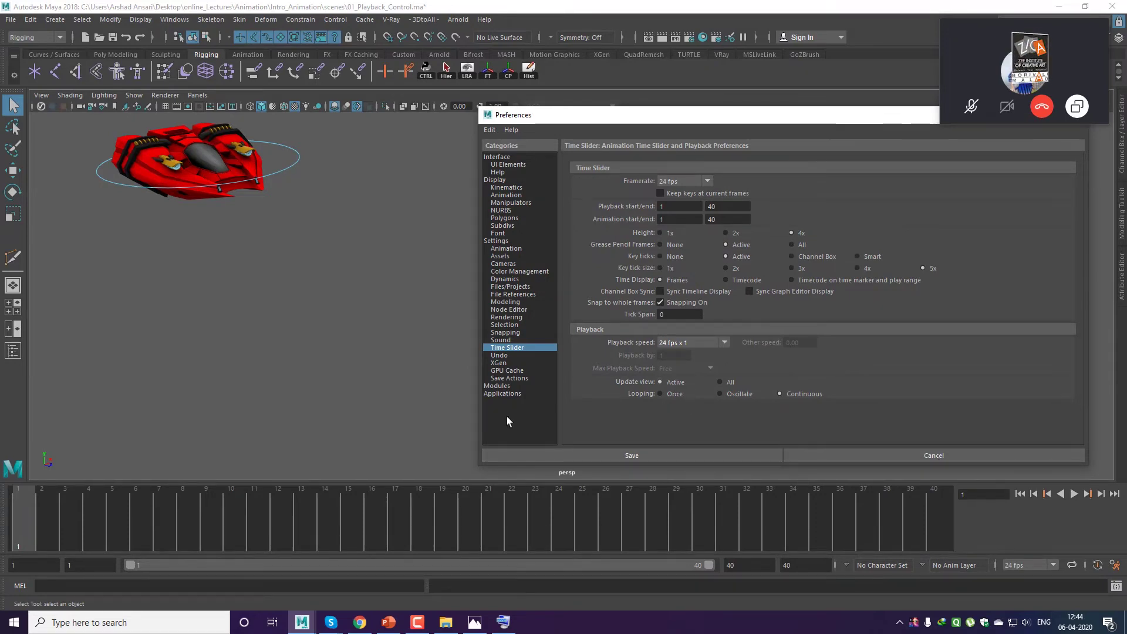
Switch to the four-view layout and display the ship with textured shading in the top and front views.
click(368, 402)
key(space)
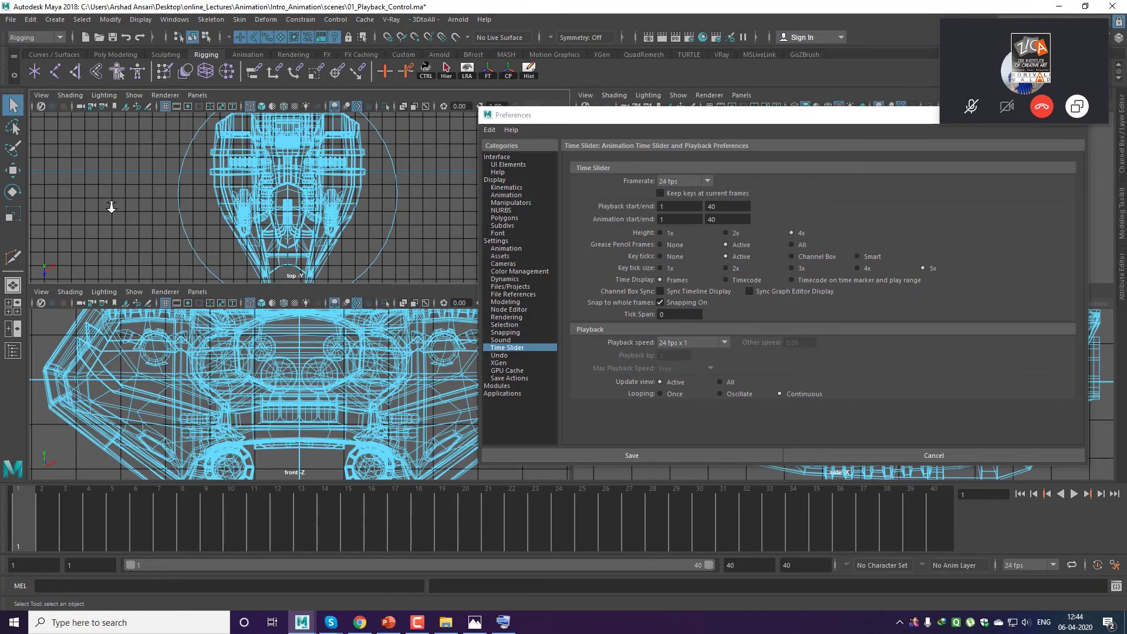
scroll(231, 204, down, 5)
key(6)
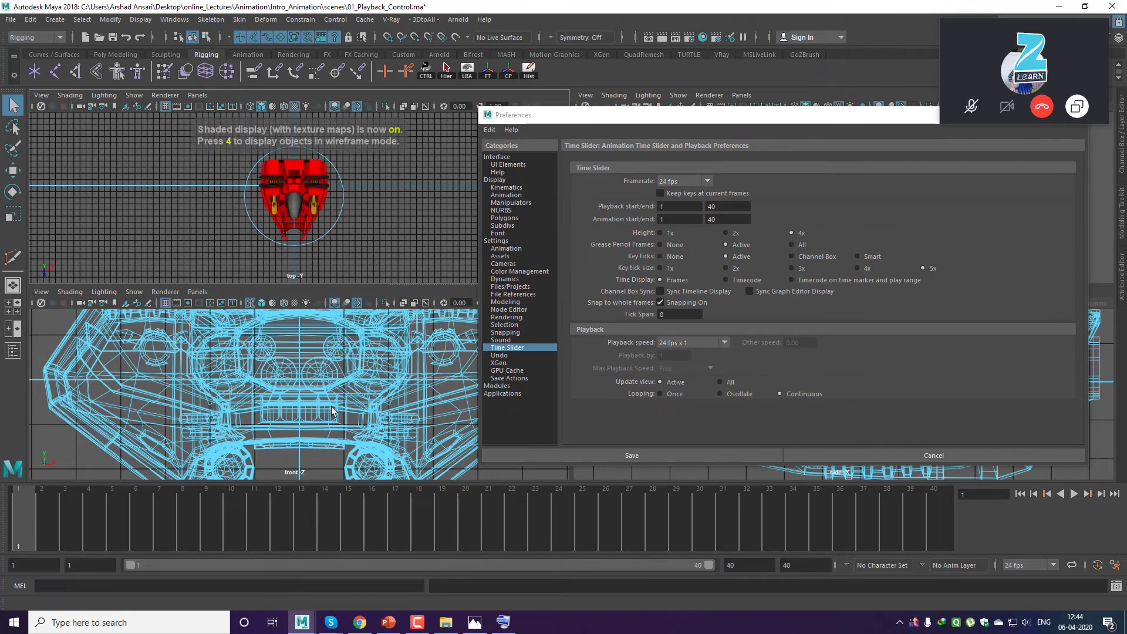
key(6)
scroll(352, 437, down, 5)
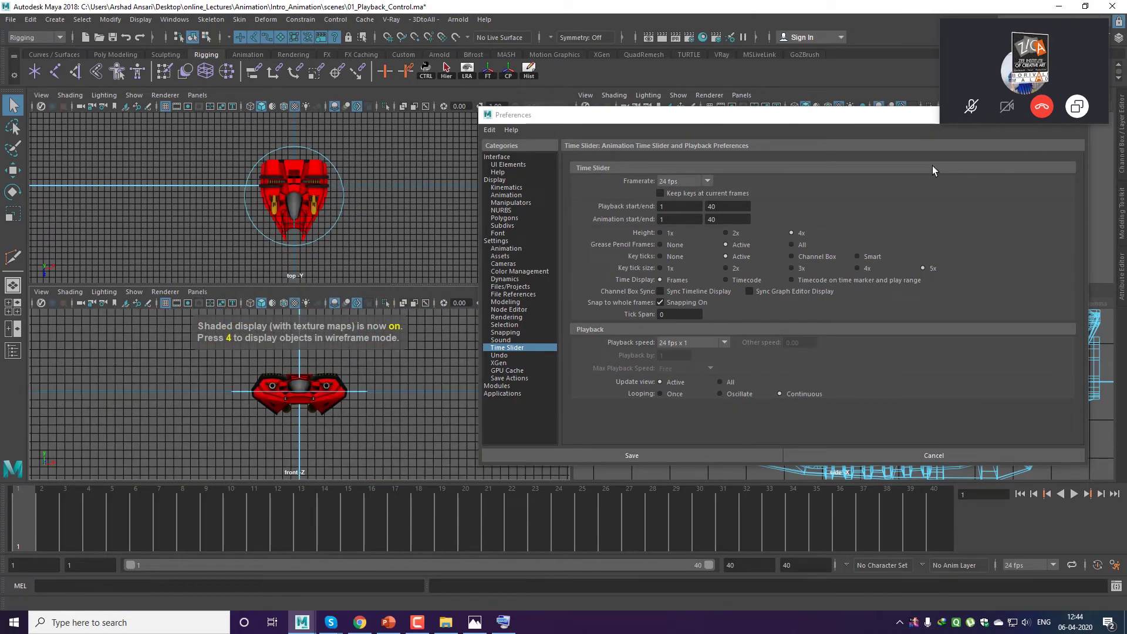
Display the ship with textured shading in the side view and move the Preferences window clear of the four views.
drag(904, 120, 694, 293)
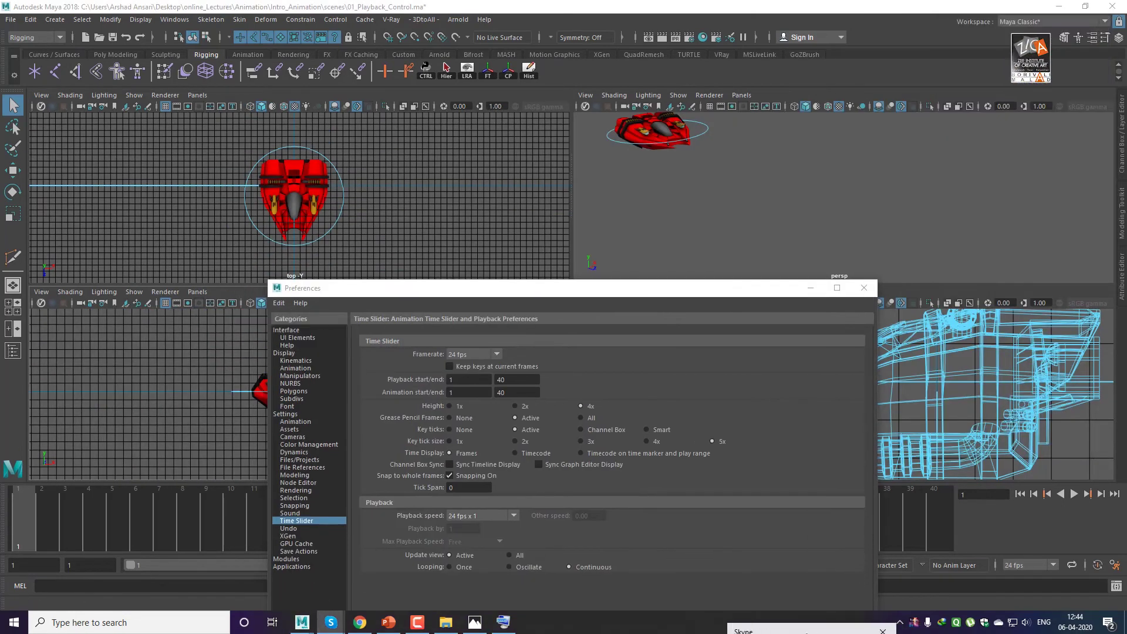
click(970, 408)
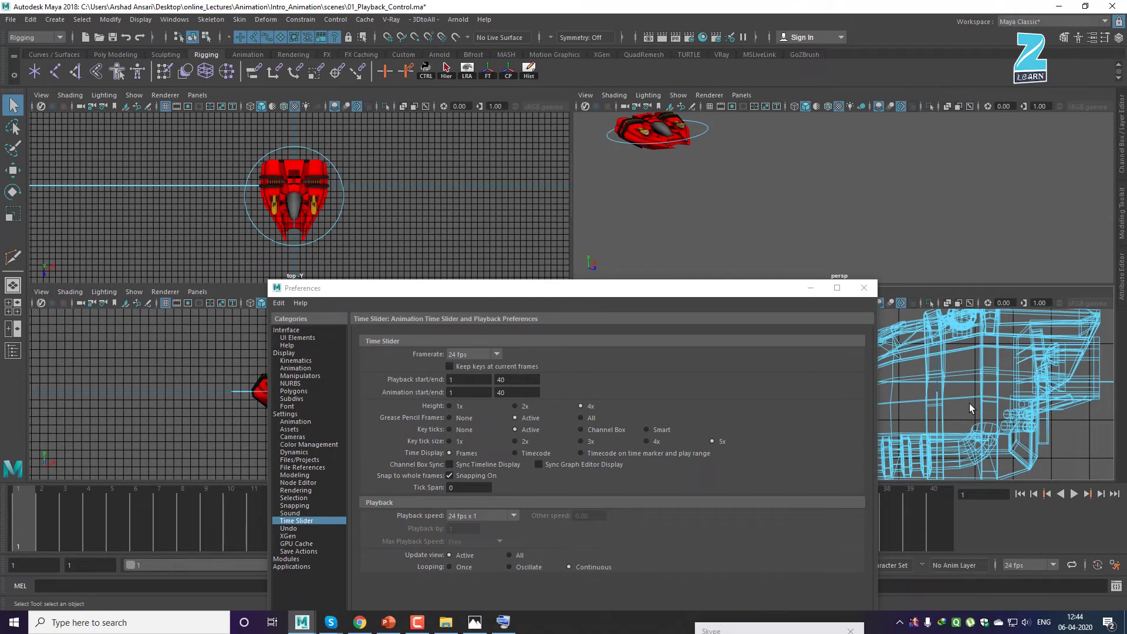
key(6)
scroll(951, 411, down, 5)
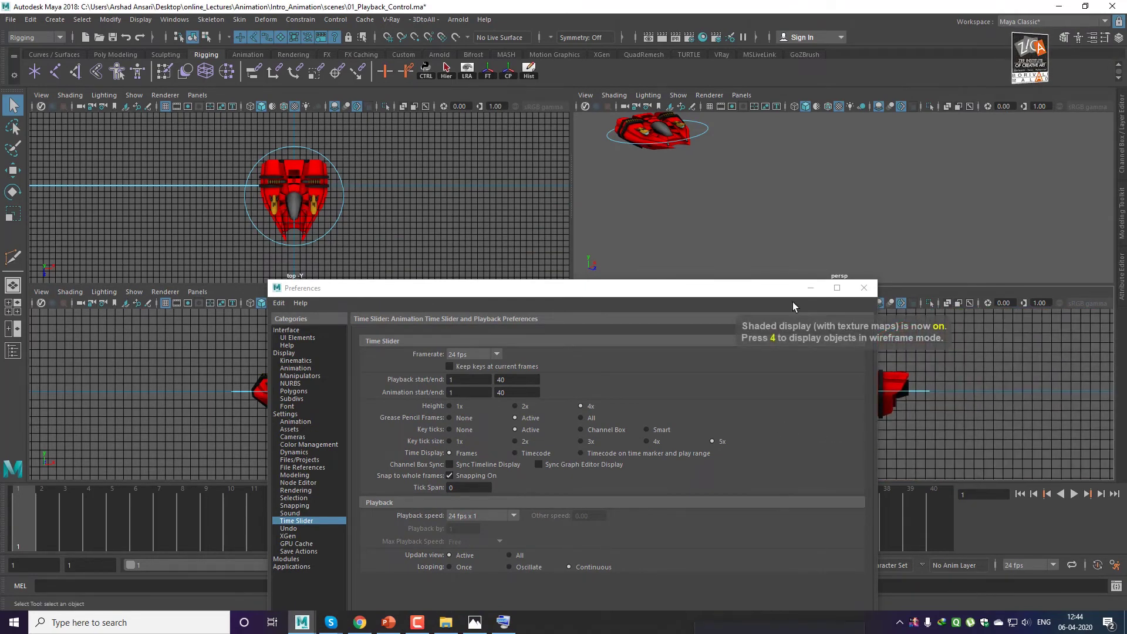
drag(750, 296, 765, 510)
alt+drag(862, 157, 795, 194)
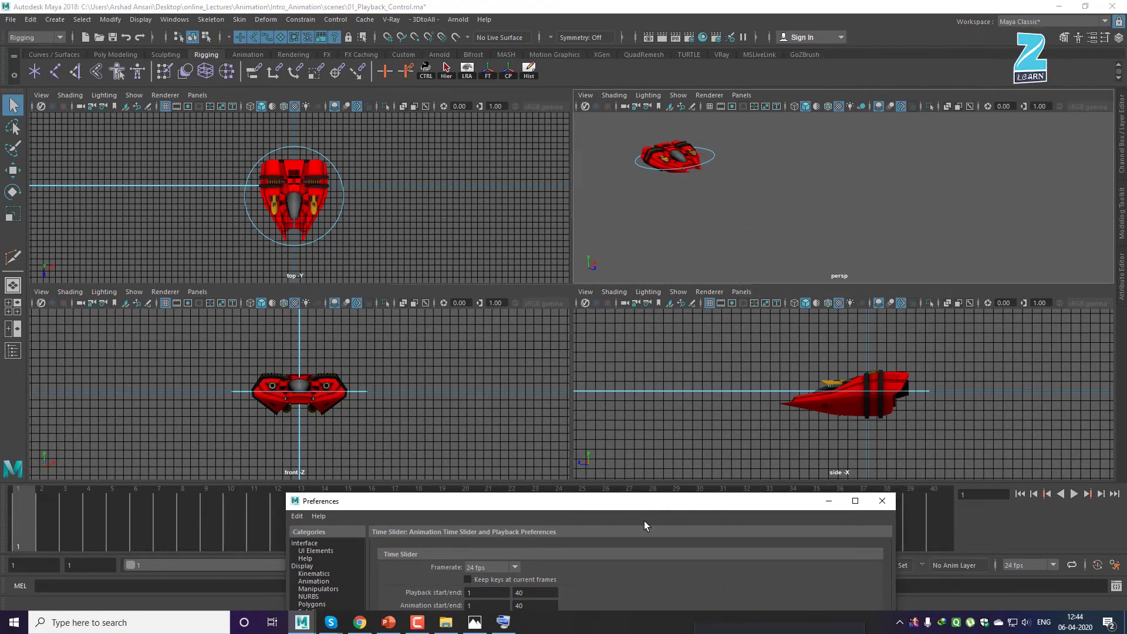
Play and stop the animation in the four-view layout with Update view set to Active.
click(1074, 495)
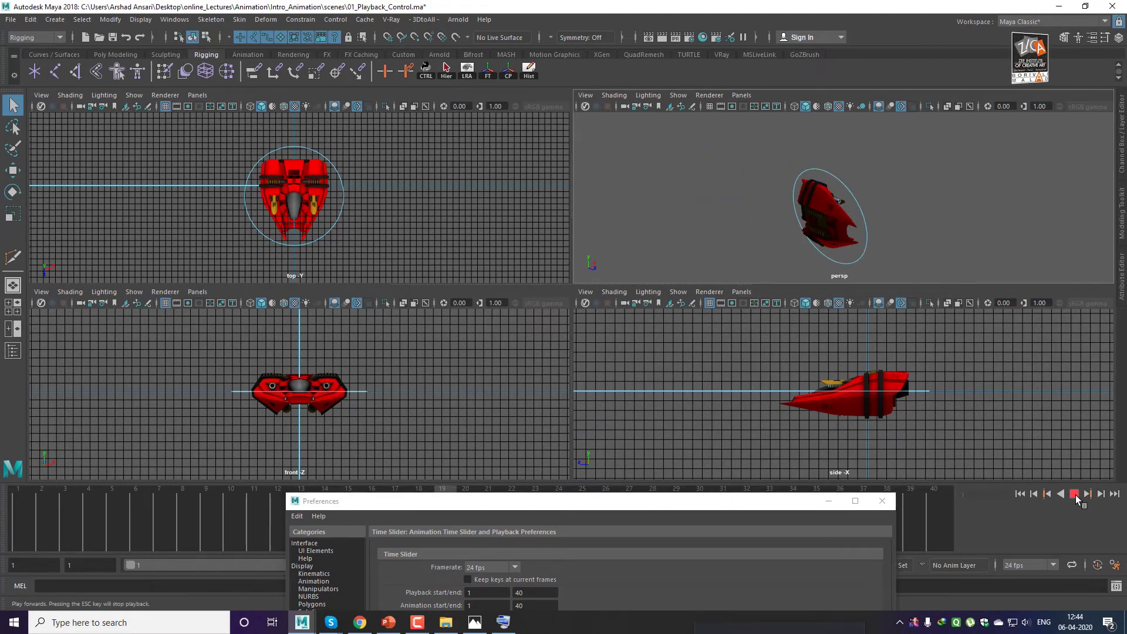
drag(746, 503, 734, 582)
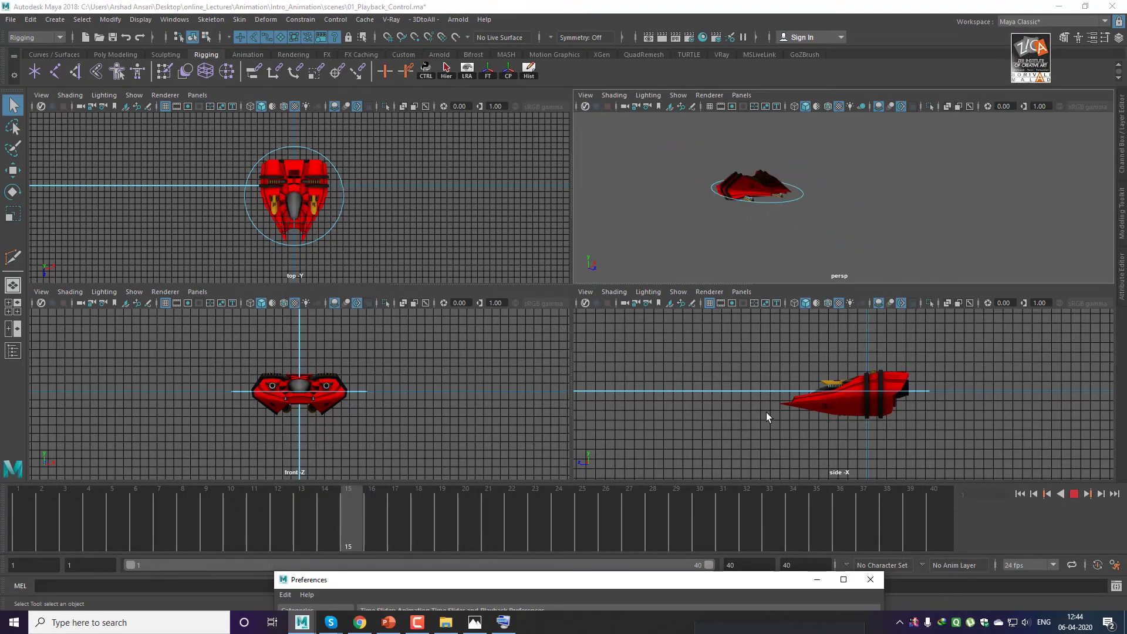
click(1074, 495)
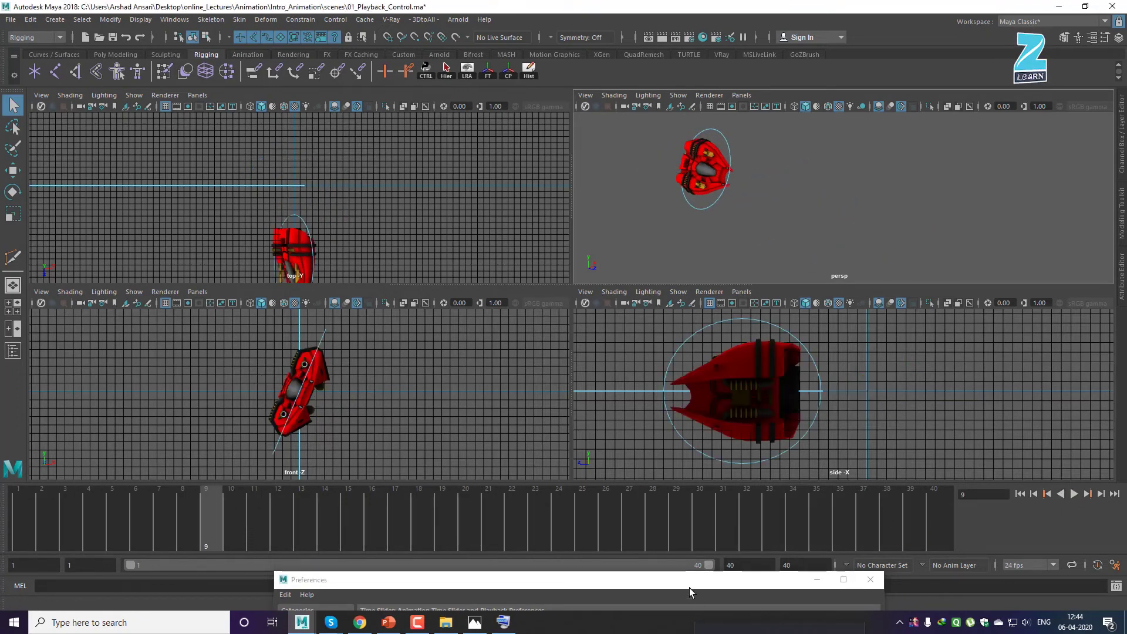
Set Update view to All, minimize the Preferences window and play the animation from the start of the range.
drag(692, 582, 717, 168)
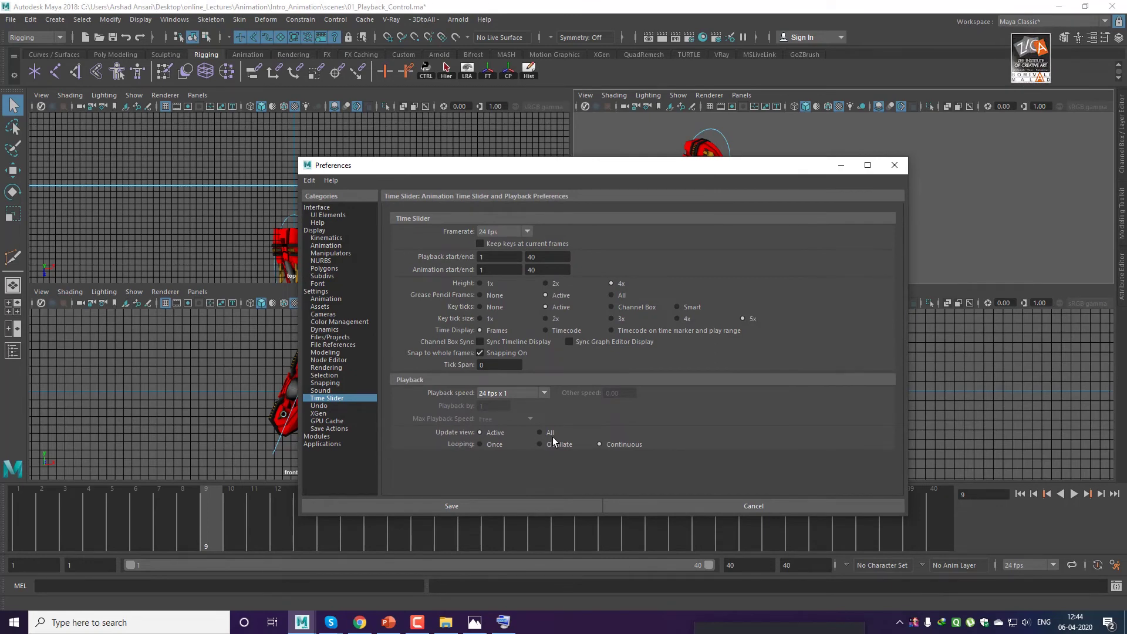
click(842, 166)
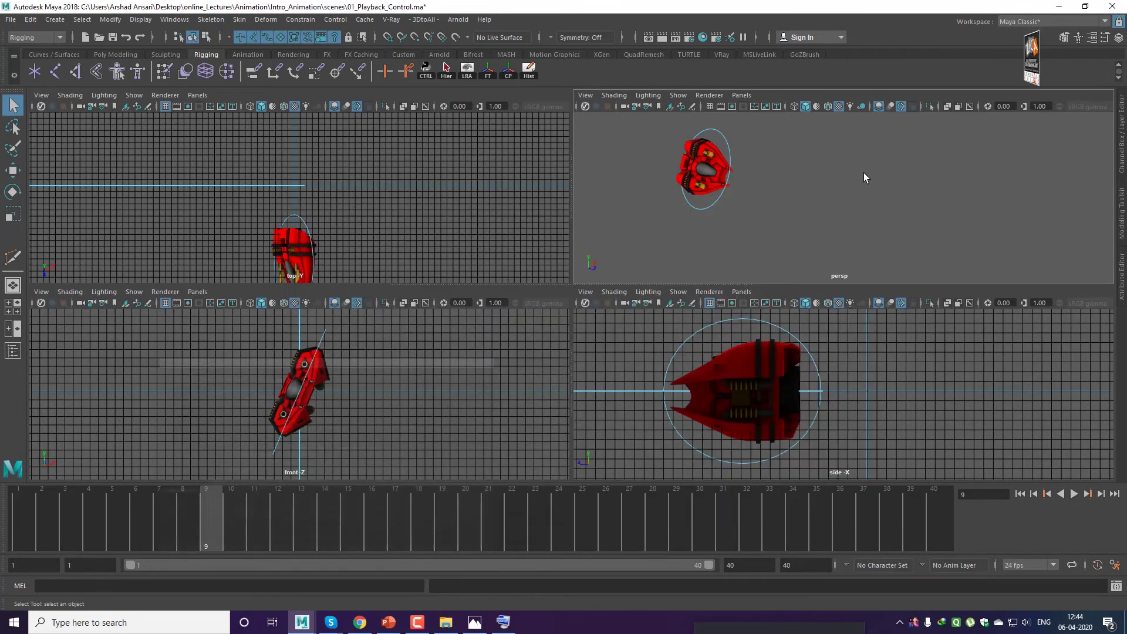
click(1019, 495)
click(1073, 494)
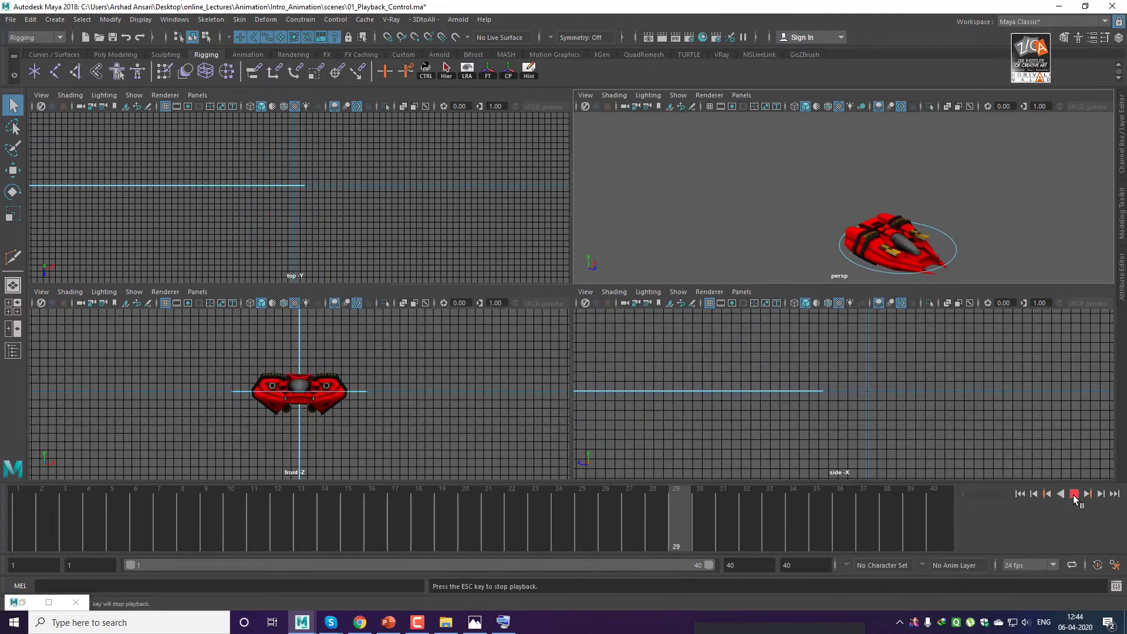
Reframe the top view to follow the ship during playback, then stop and return to the start of the range.
alt+right_drag(410, 219, 276, 213)
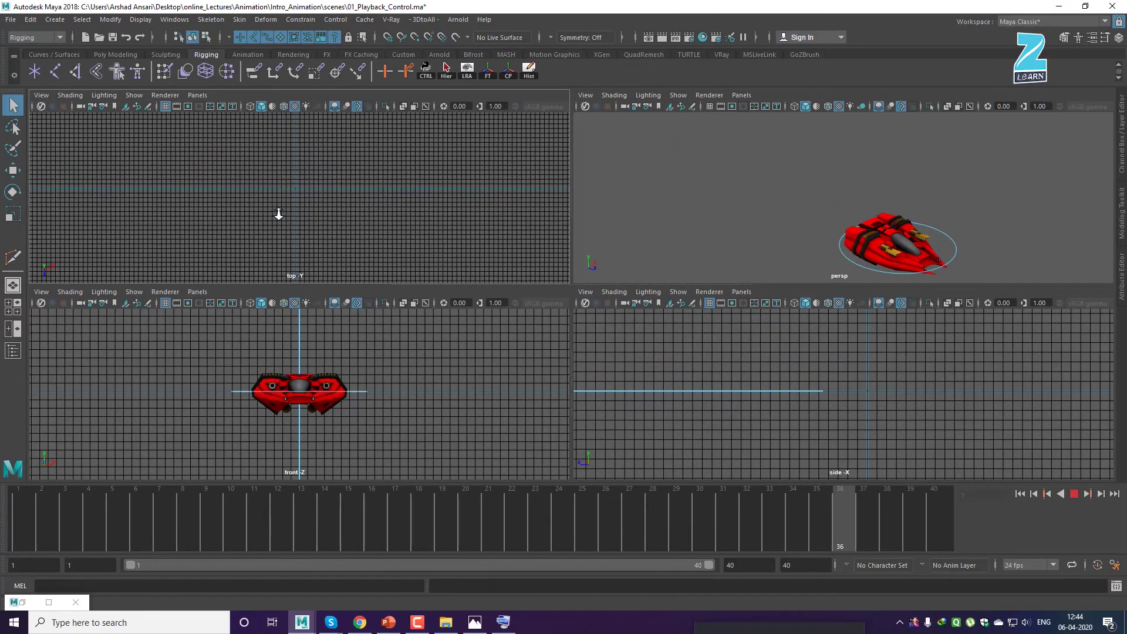
alt+middle_drag(277, 214, 366, 160)
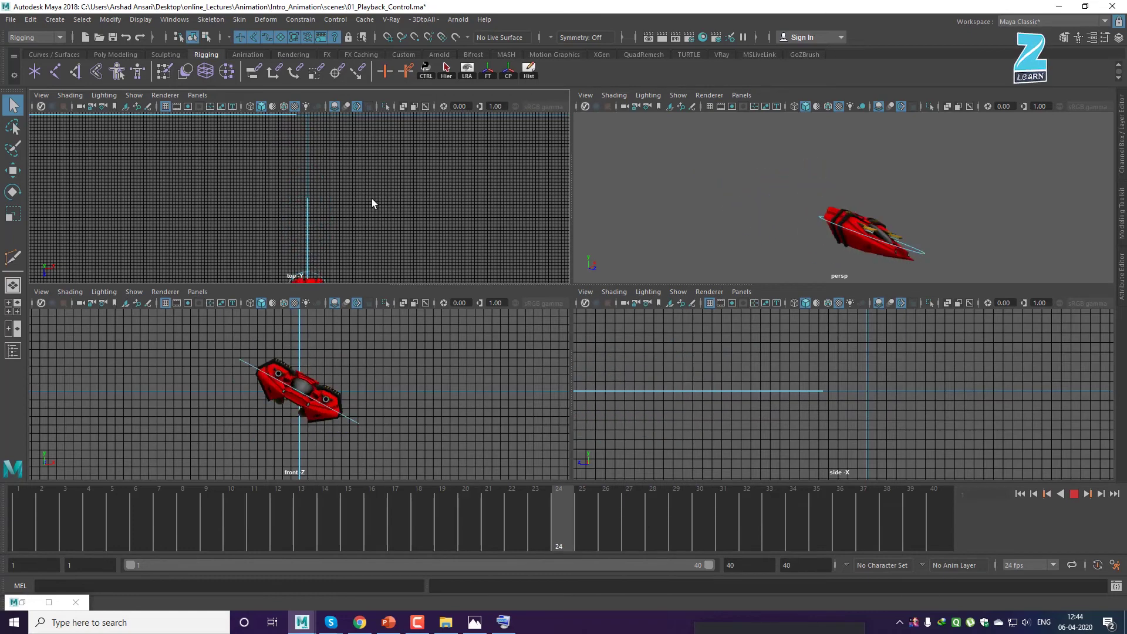
click(1078, 498)
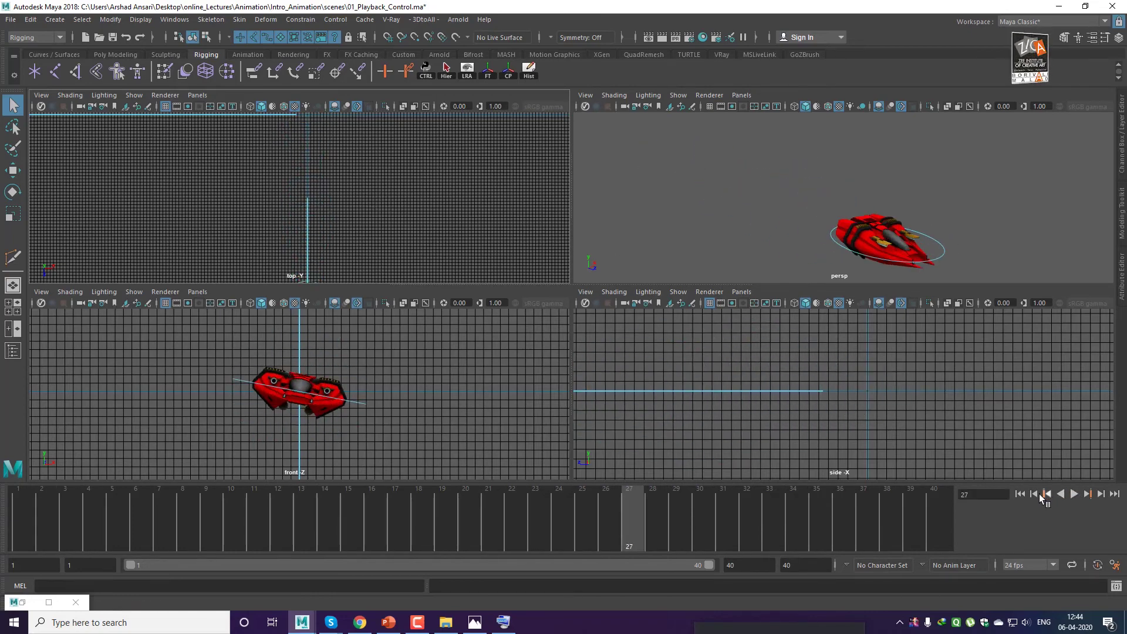
click(1019, 494)
Restore the Preferences window and examine the looping control beside the framerate setting under magnification.
click(24, 603)
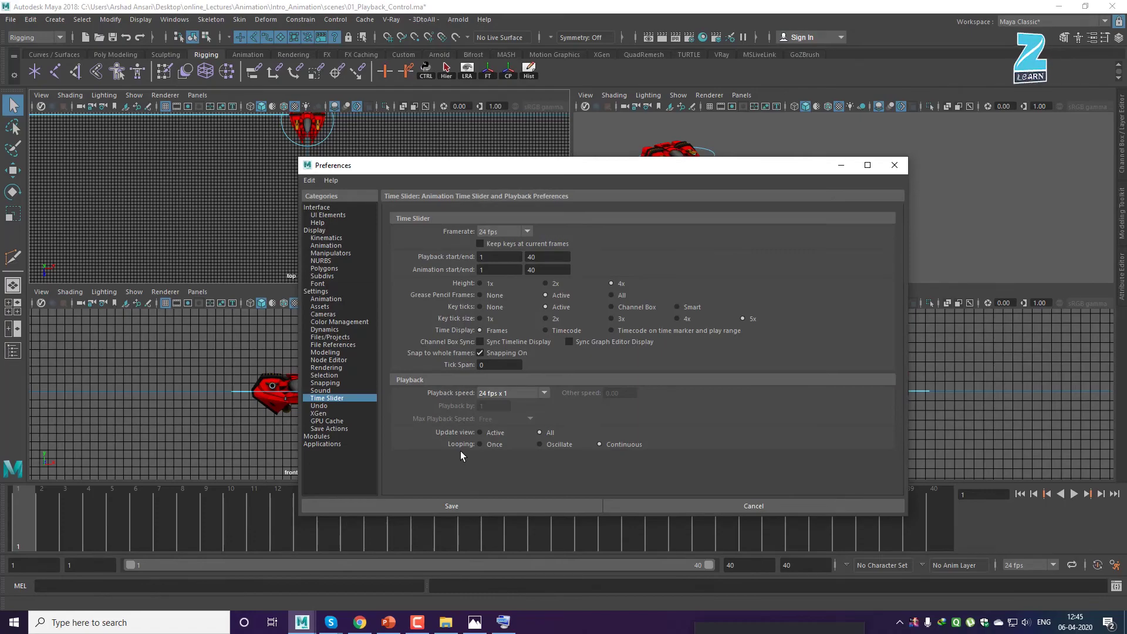
key(super+plus)
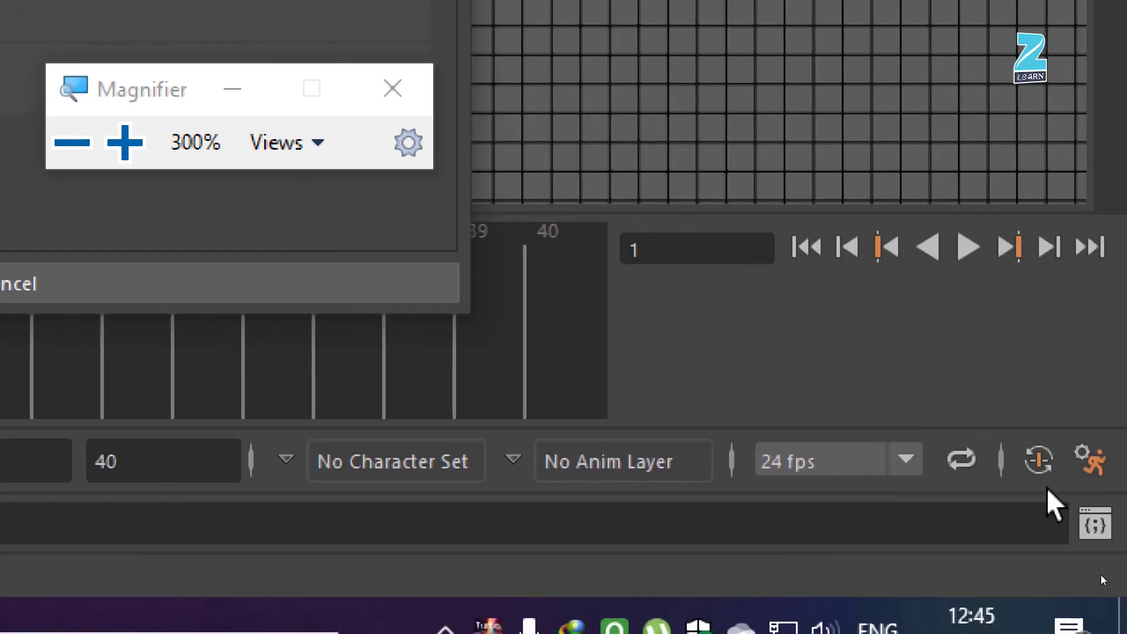
click(356, 88)
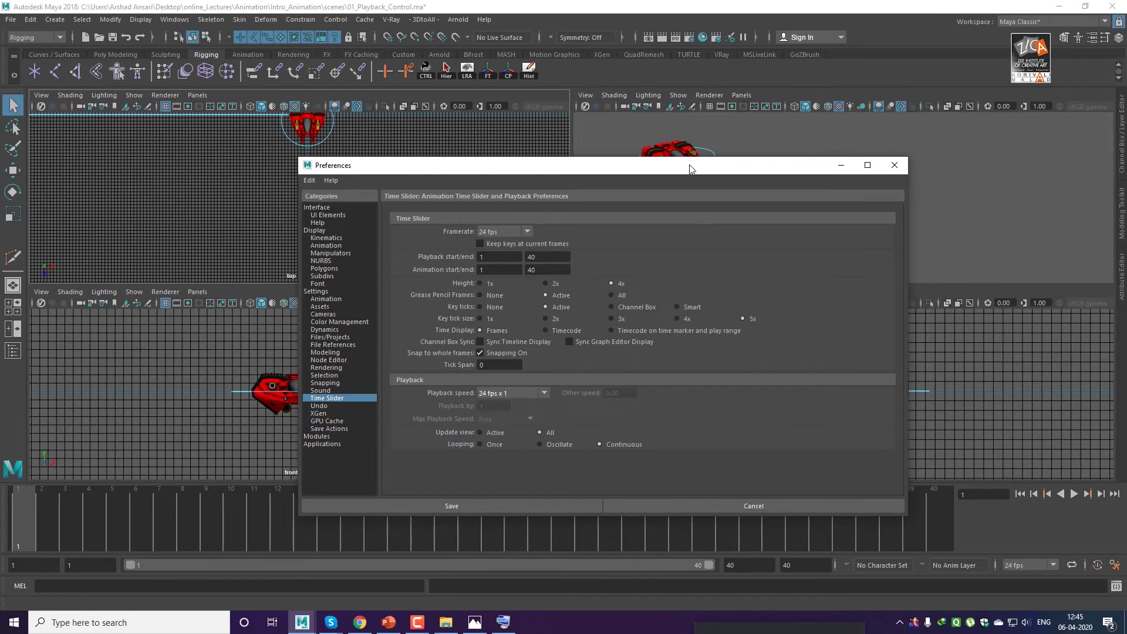
Maximize the perspective view, set Looping to Once and play the ship's animation.
drag(690, 169, 380, 135)
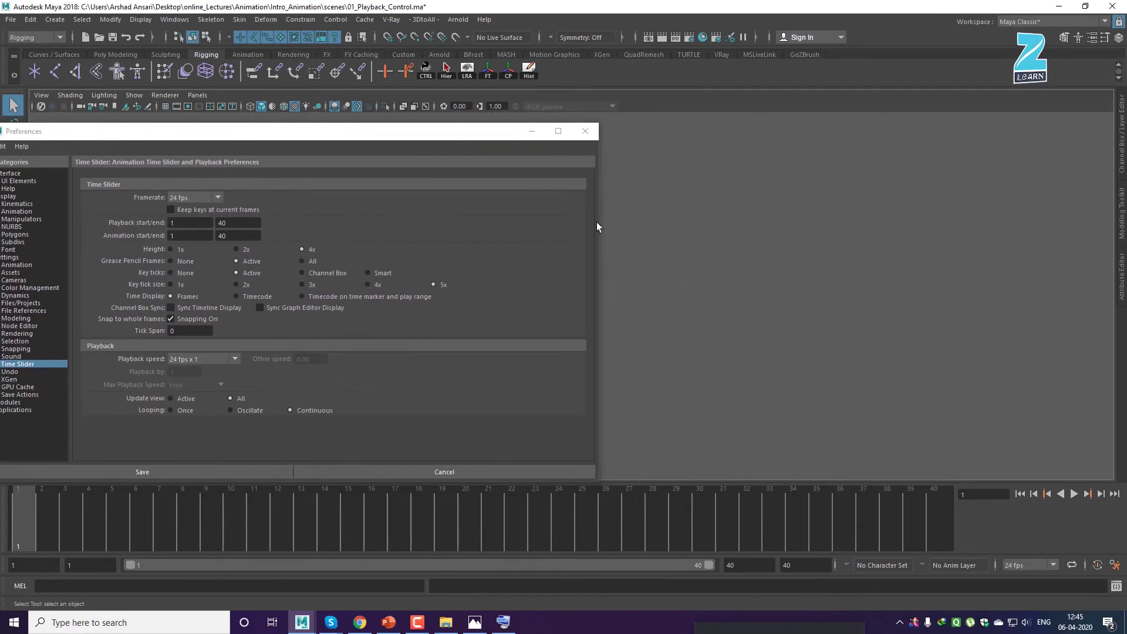
drag(245, 137, 812, 110)
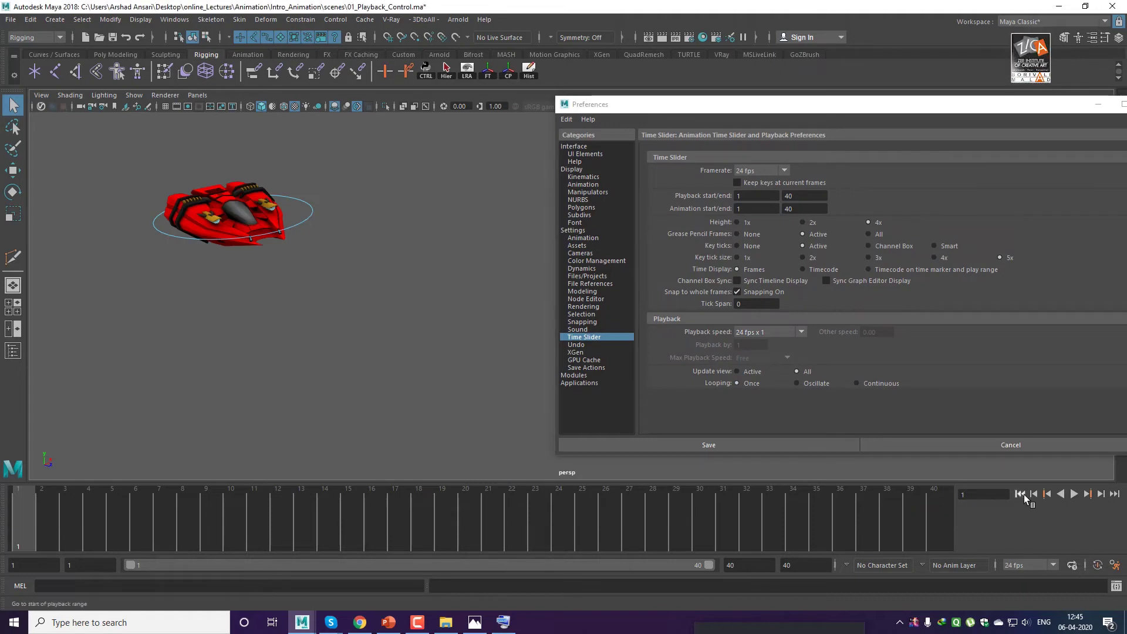
click(1075, 495)
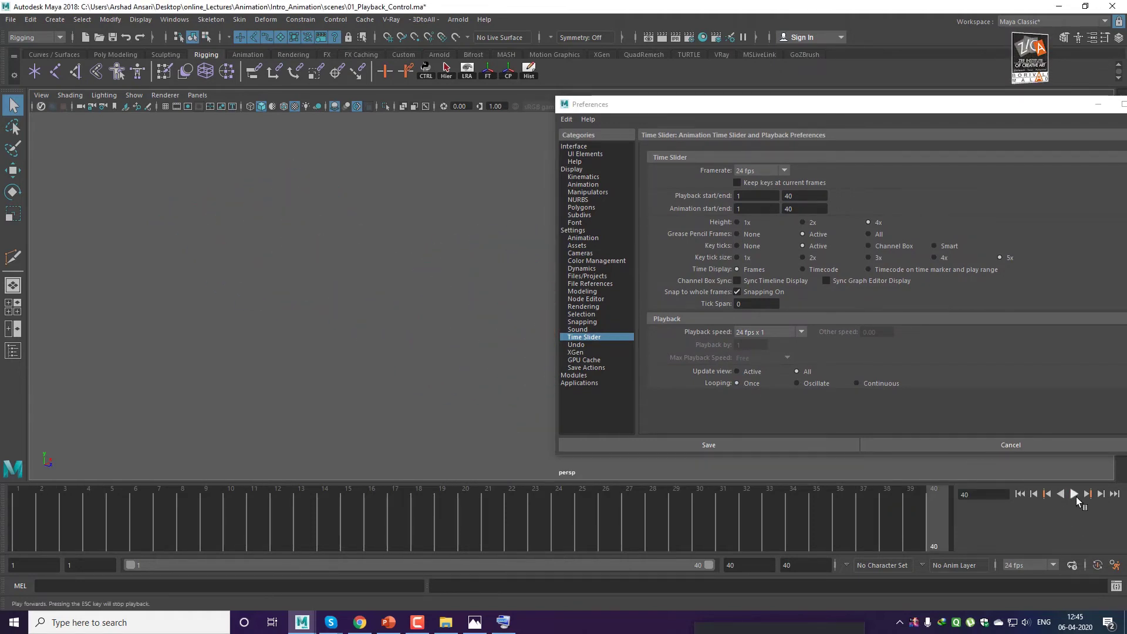
click(1075, 495)
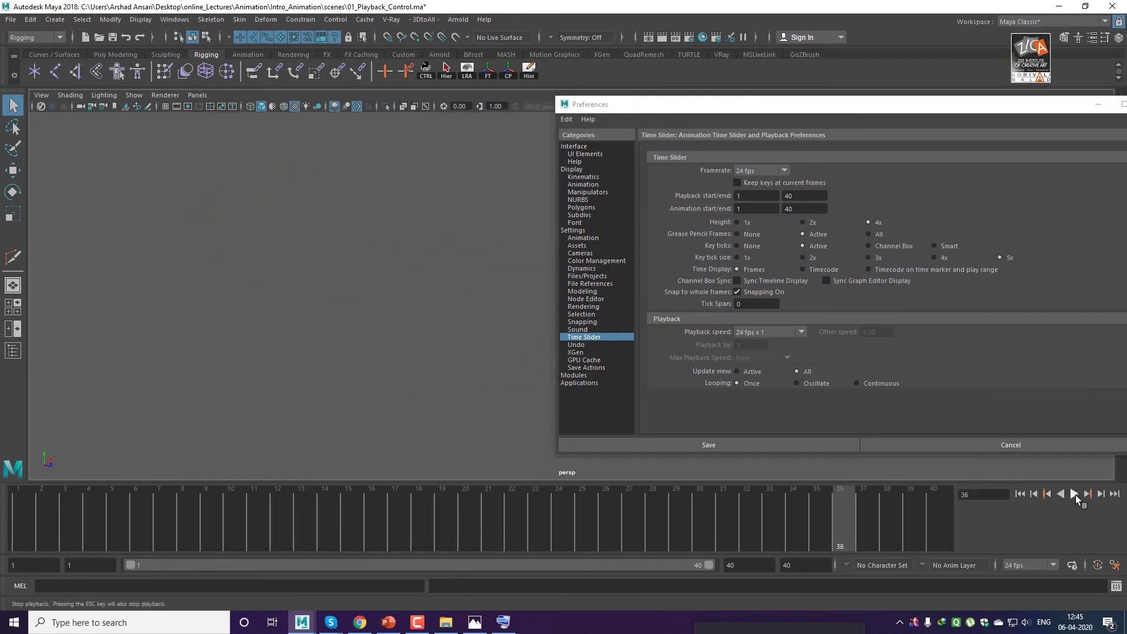
click(1033, 495)
Set Looping to Continuous, move the Preferences window aside and play the animation from the start of the range.
click(856, 383)
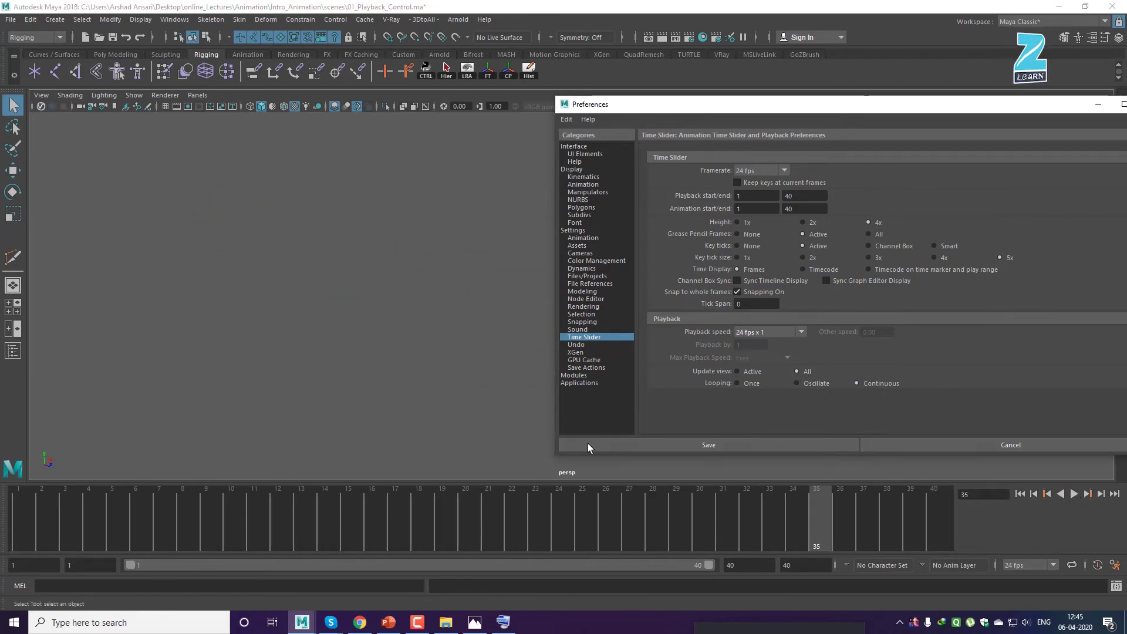
drag(645, 104, 870, 104)
click(1018, 495)
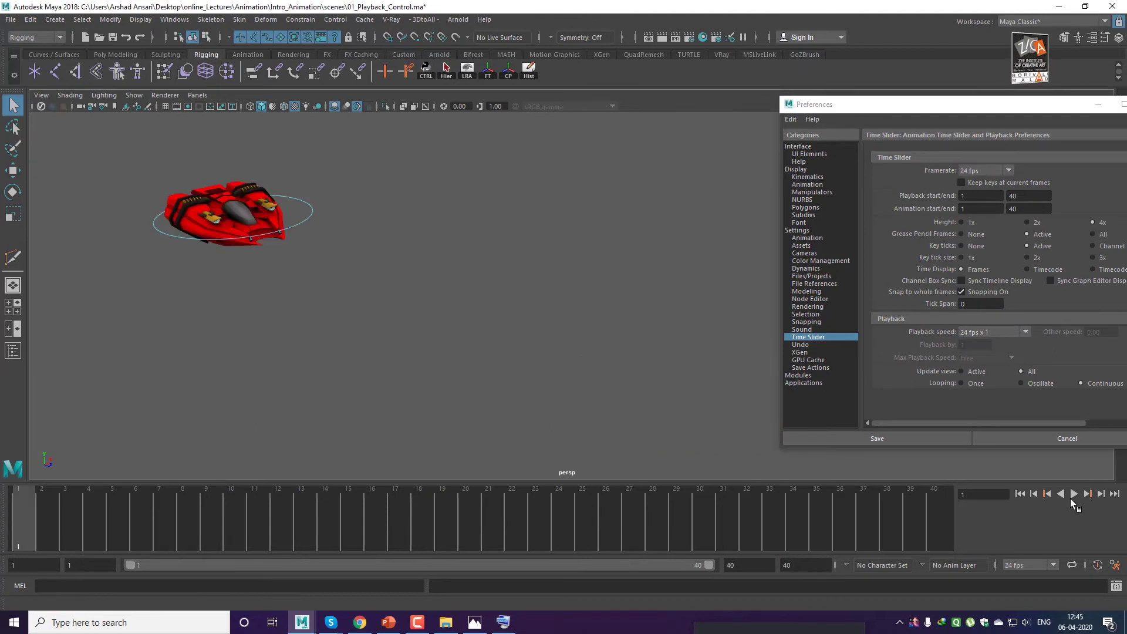
click(1072, 498)
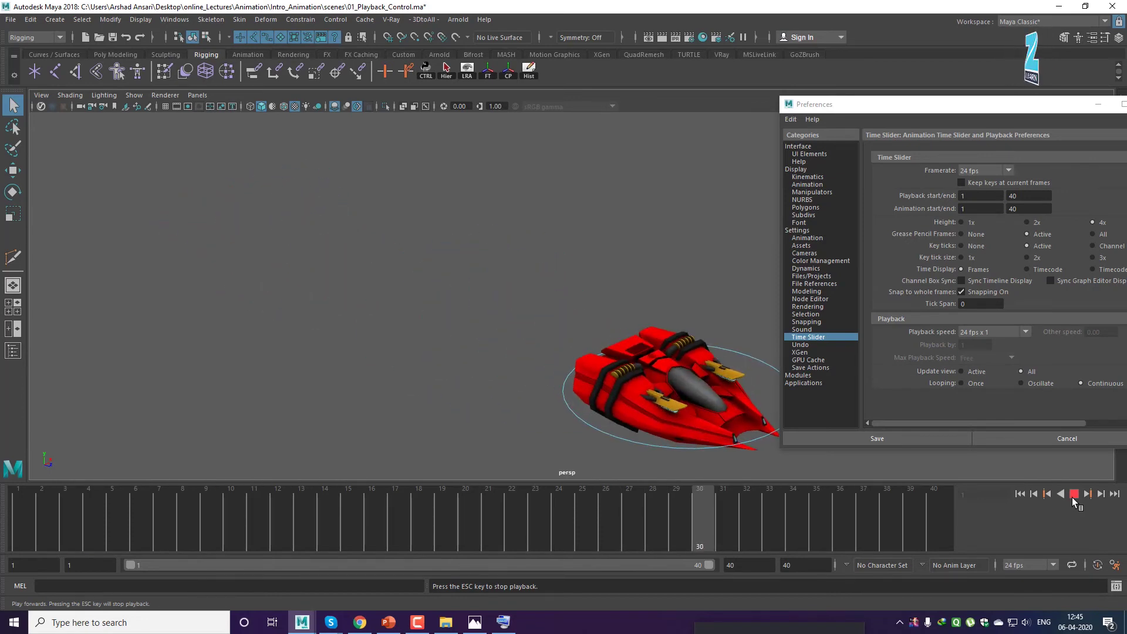
Stop playback, set Looping to Oscillate and play the ship's animation from the start of the range.
click(1071, 498)
click(1021, 494)
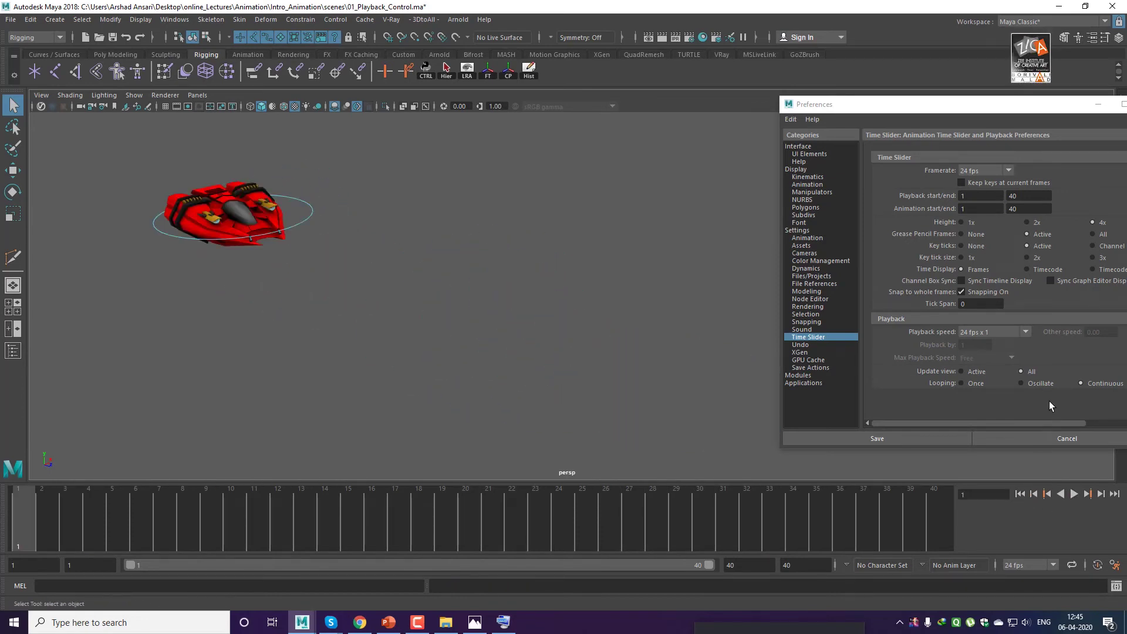
click(1036, 386)
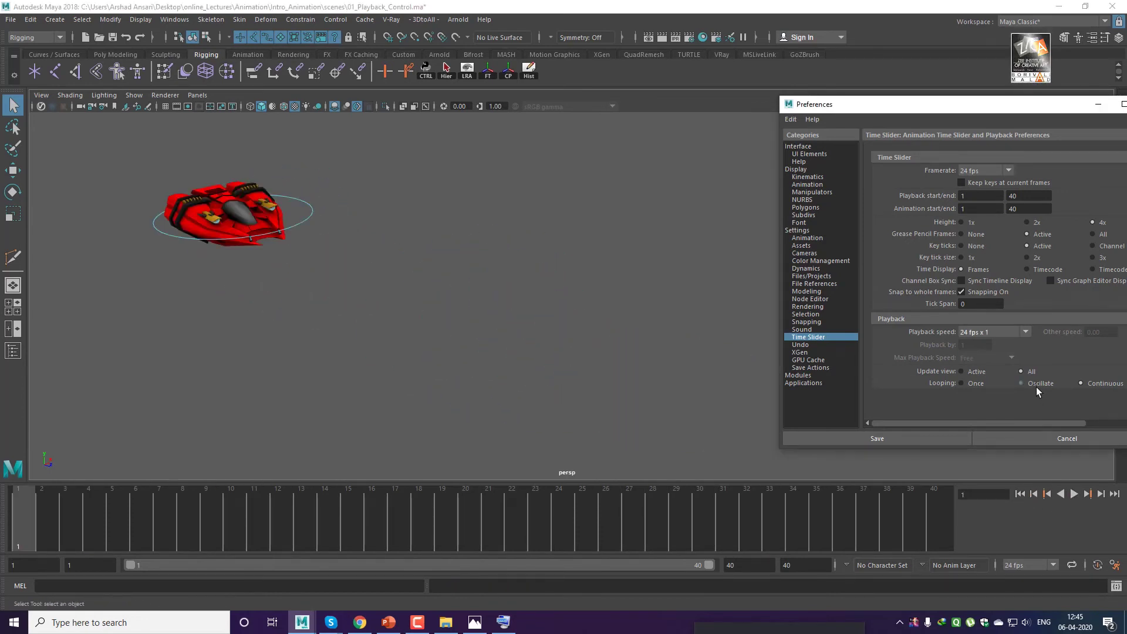
click(1014, 495)
click(1076, 494)
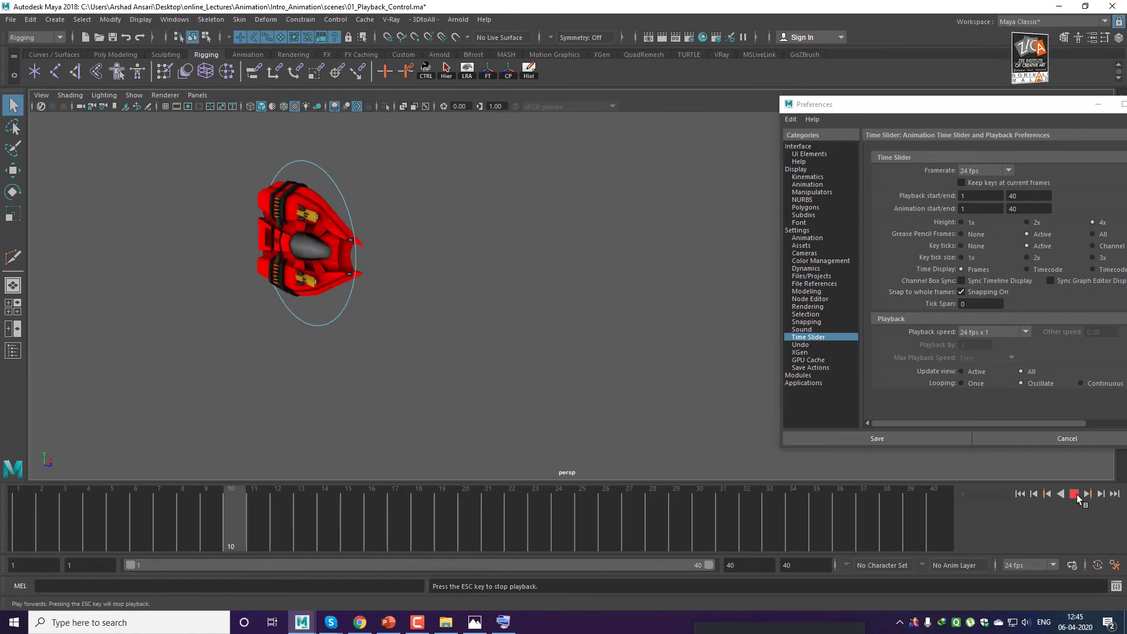
Stop the playback, return to the start of the range and save the preferences.
click(1076, 494)
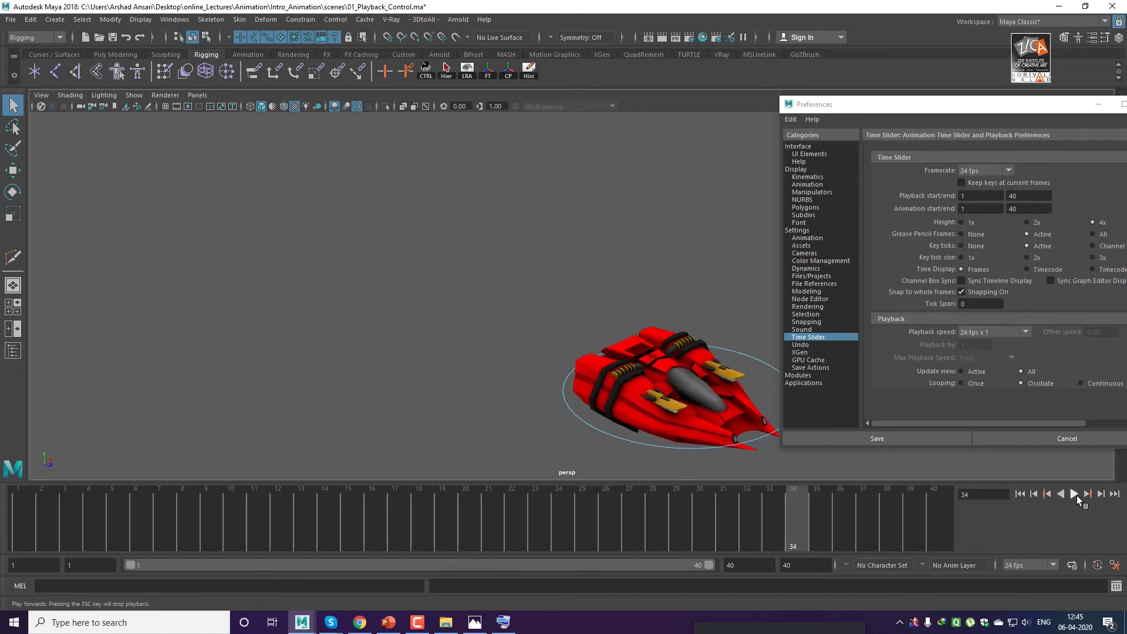
click(1023, 493)
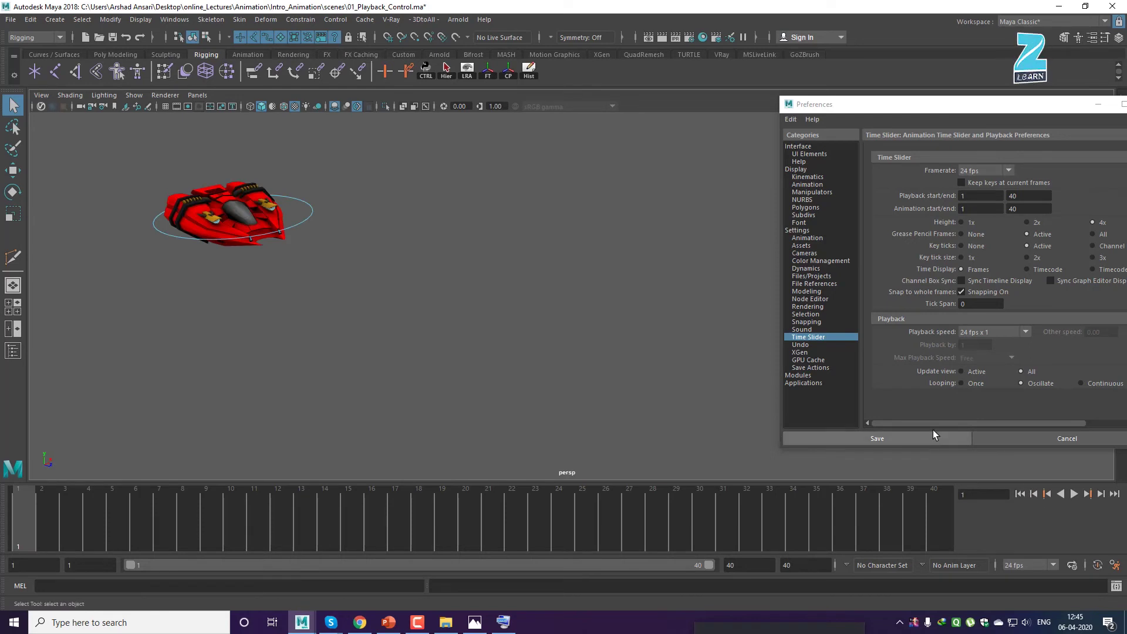
click(913, 440)
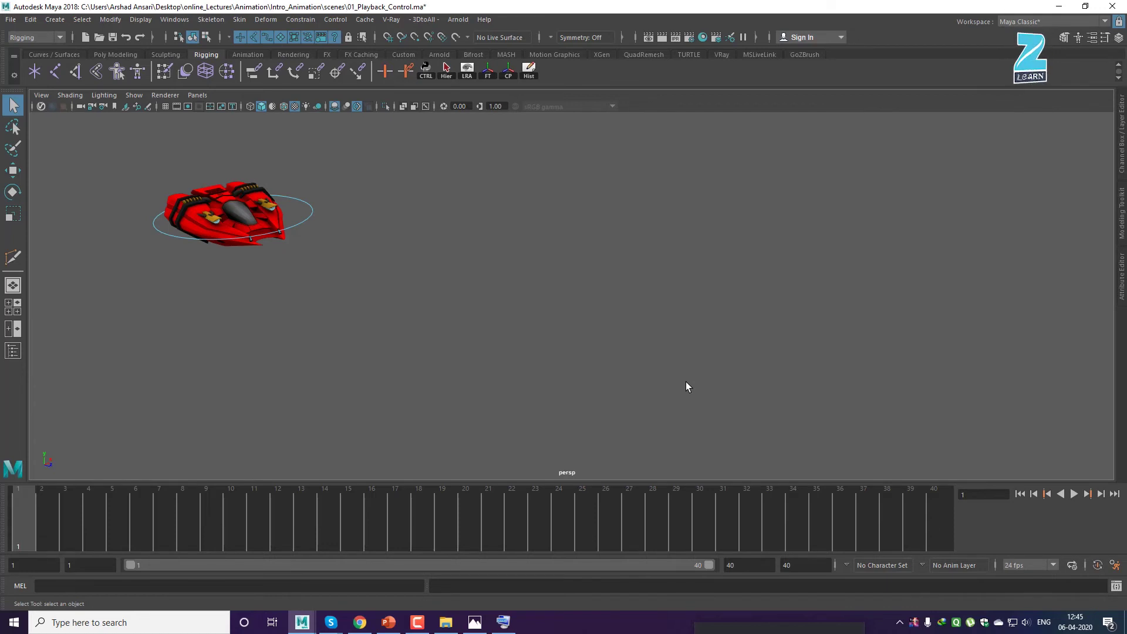
Start a new scene without saving changes and show the grid in the maximized perspective view.
key(ctrl+n)
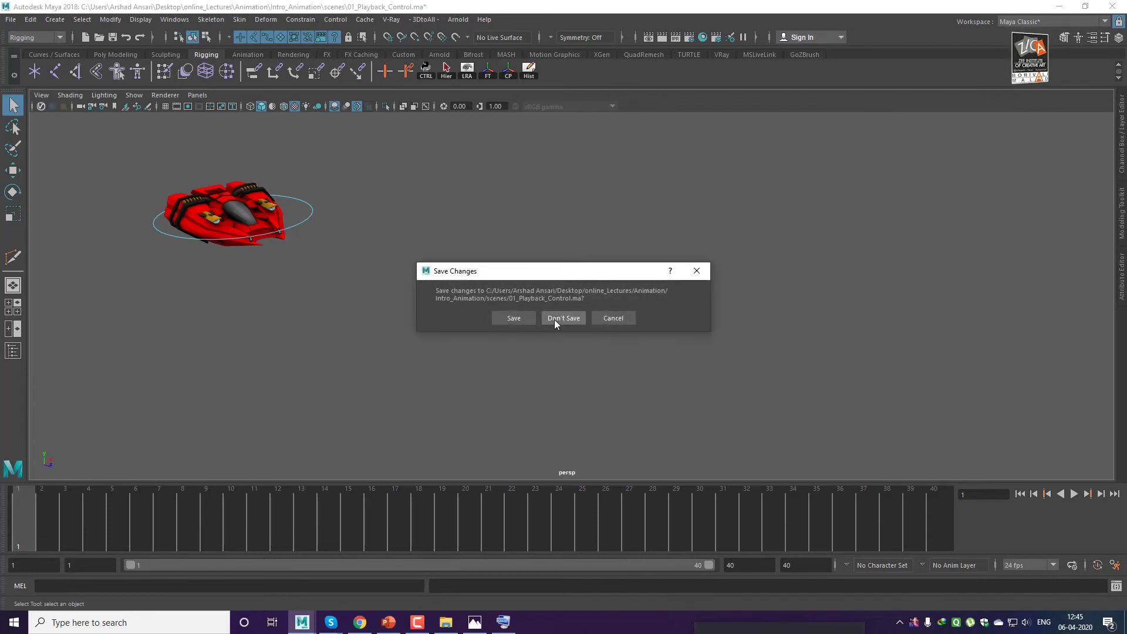
click(554, 320)
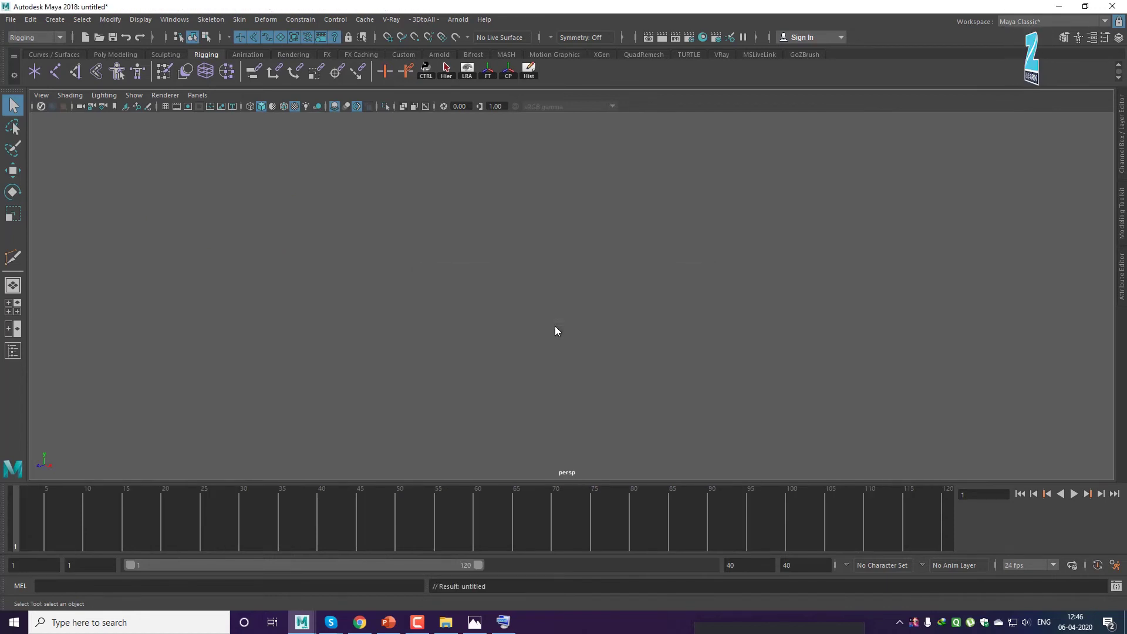
click(166, 106)
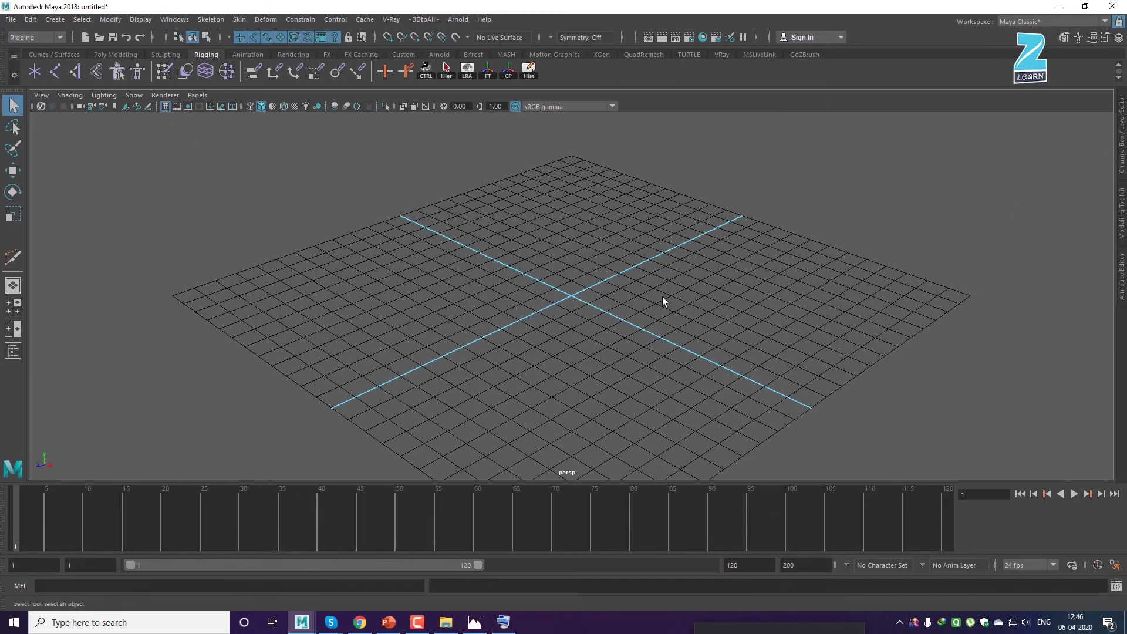
key(space)
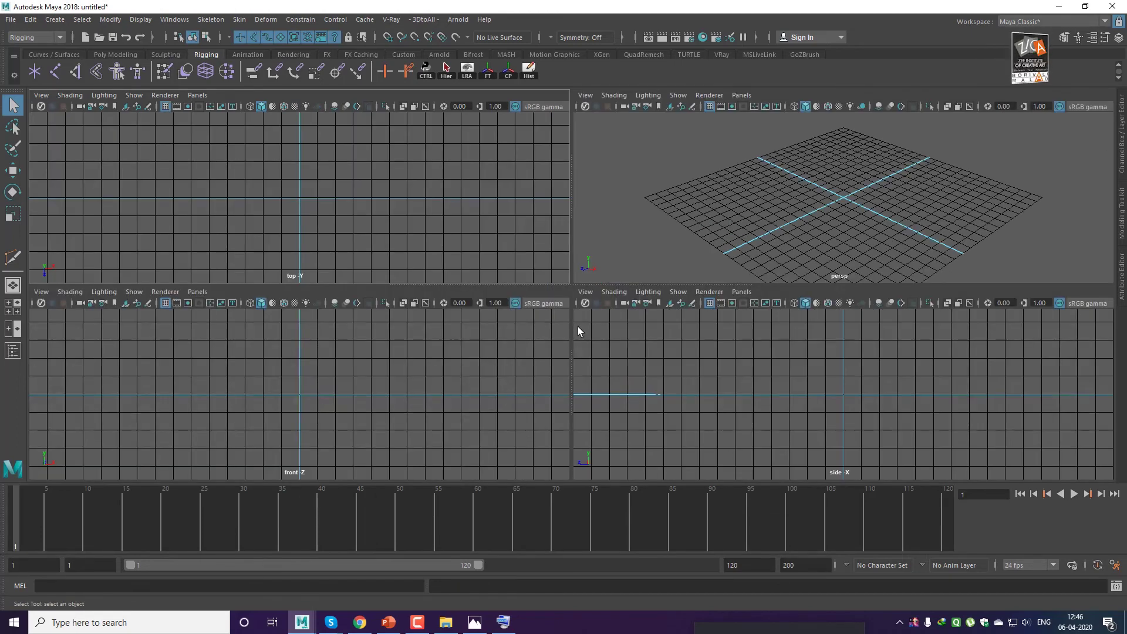
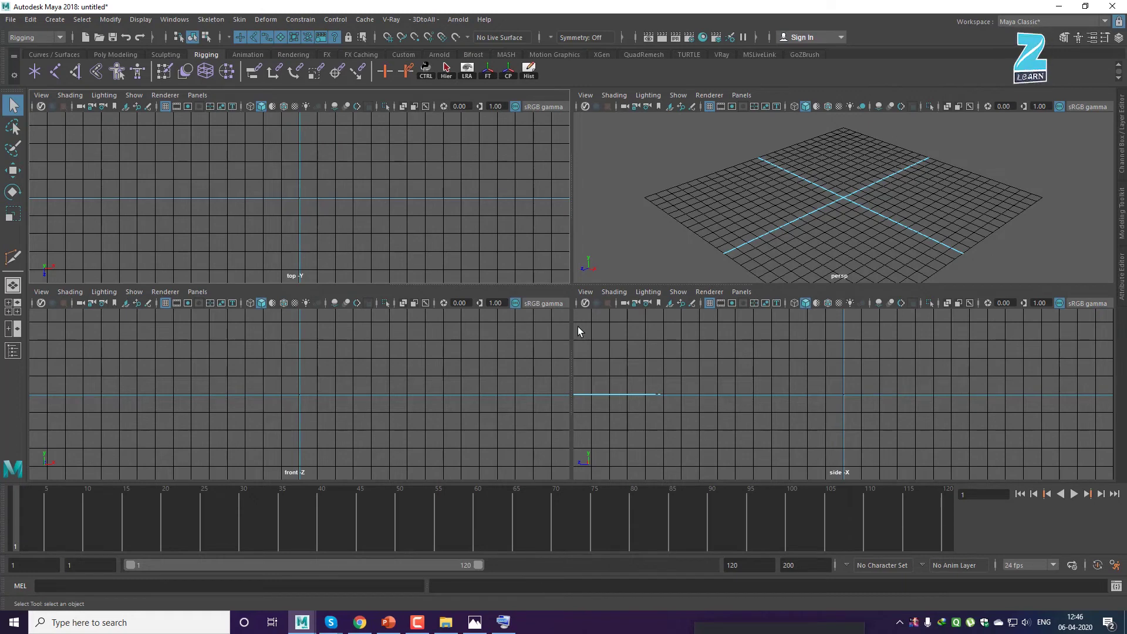
key(space)
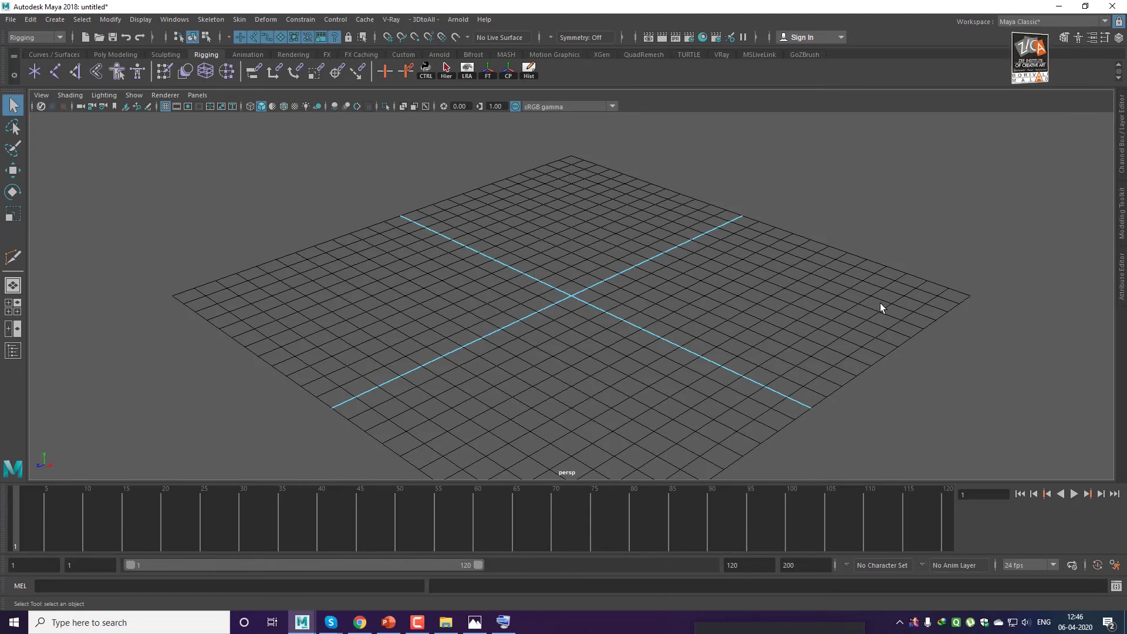
Set the Time Slider height to 1x in the preferences and save them.
click(1115, 565)
drag(938, 113, 522, 112)
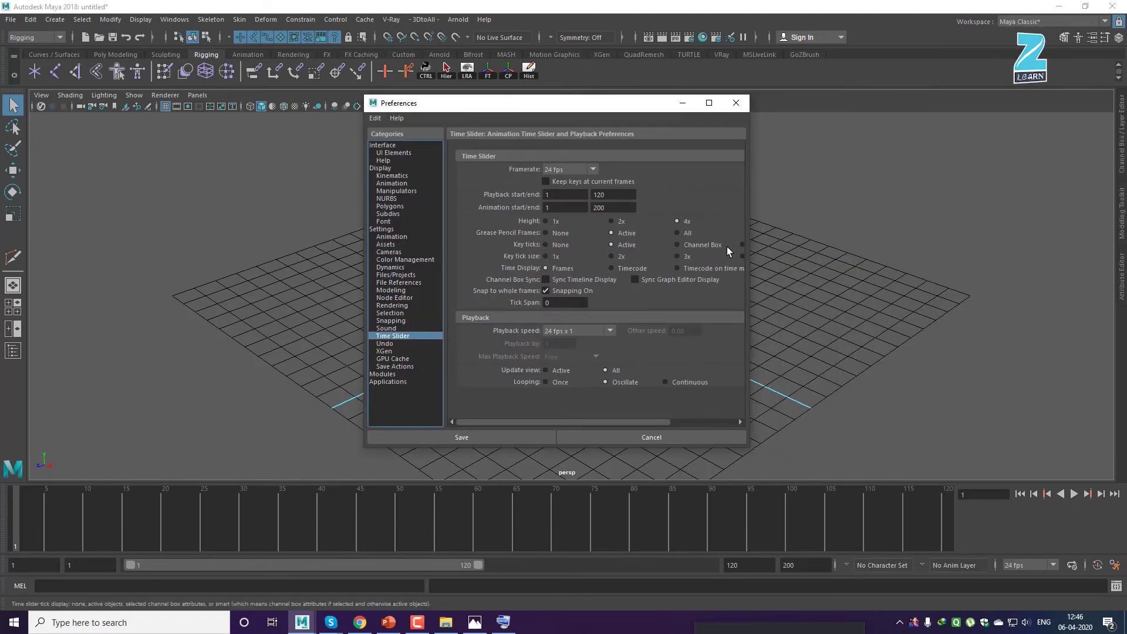
click(545, 220)
click(462, 438)
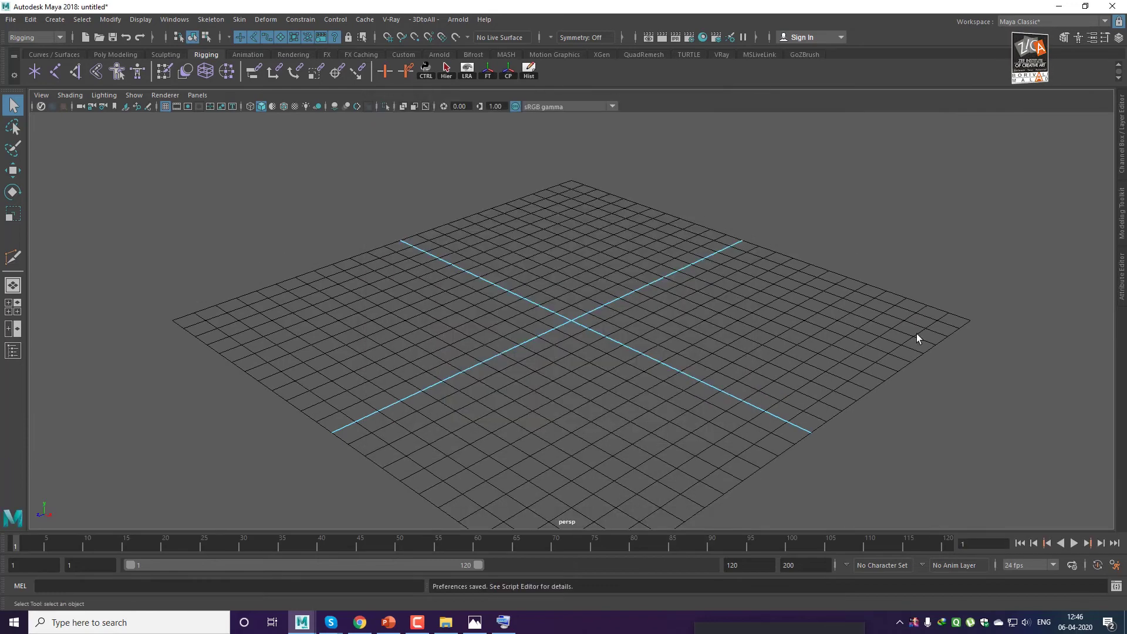
Create a polygon sphere and set its Scale X, Y and Z to 3.5.
click(115, 54)
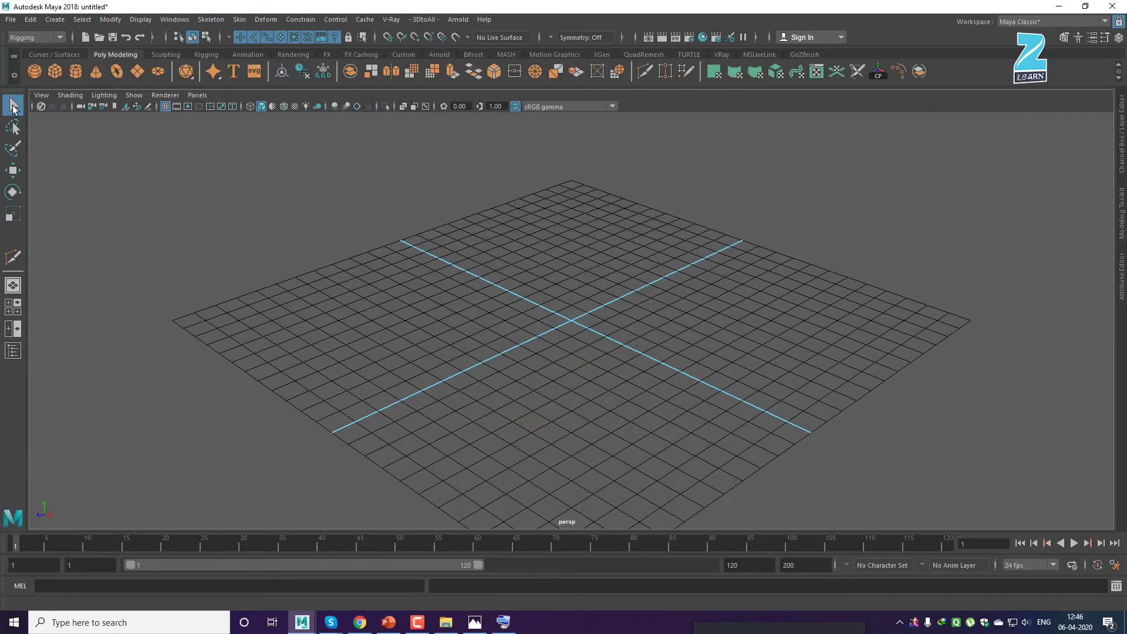
click(34, 72)
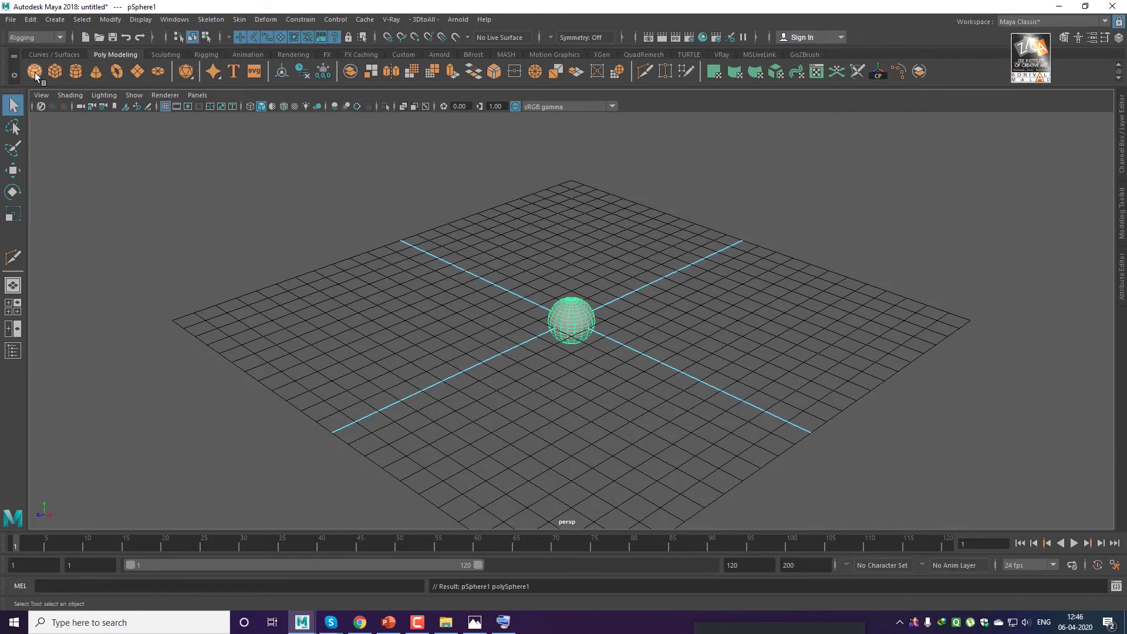
click(1122, 114)
drag(1085, 184, 1086, 201)
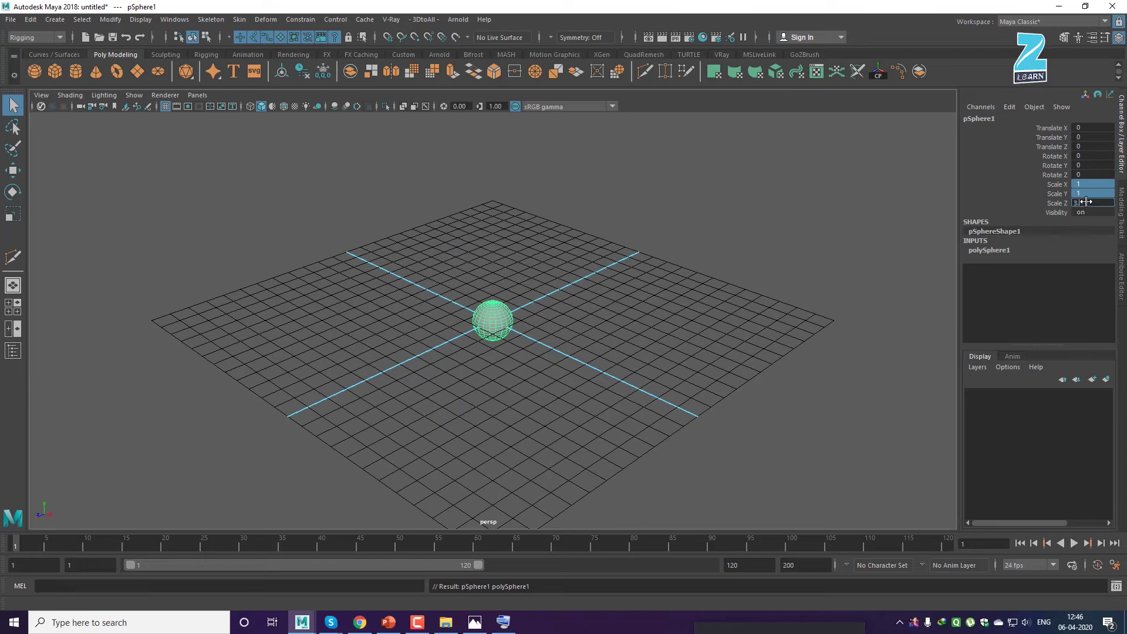
text(3.5)
key(Return)
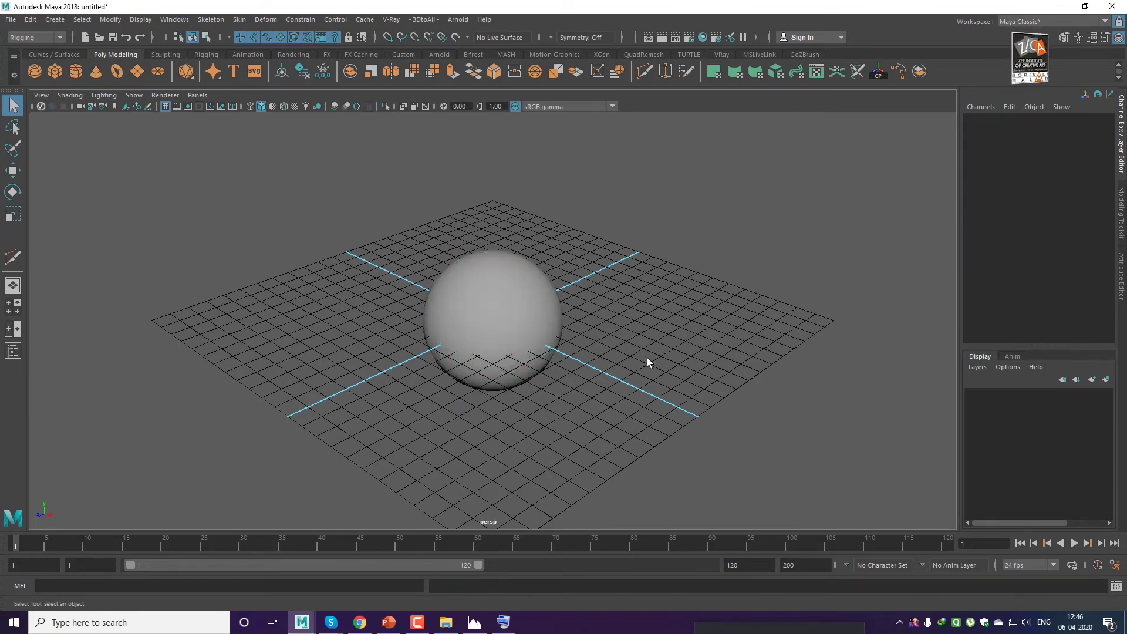
Hide the grid in the perspective view around the sphere.
alt+drag(593, 387, 621, 398)
scroll(624, 404, up, 3)
alt+middle_drag(628, 409, 630, 388)
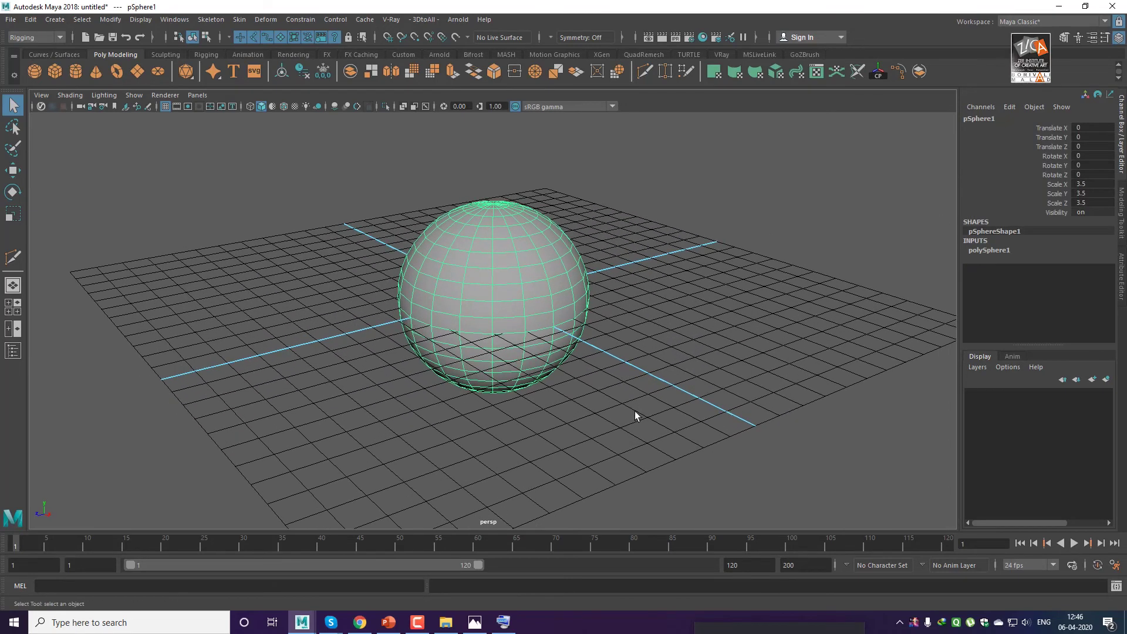
alt+drag(636, 415, 630, 420)
click(166, 106)
mouse_move(578, 348)
alt+mouse_down()
mouse_move(583, 326)
mouse_move(576, 340)
mouse_move(593, 342)
alt+mouse_up()
scroll(671, 348, up, 3)
alt+drag(672, 351, 659, 329)
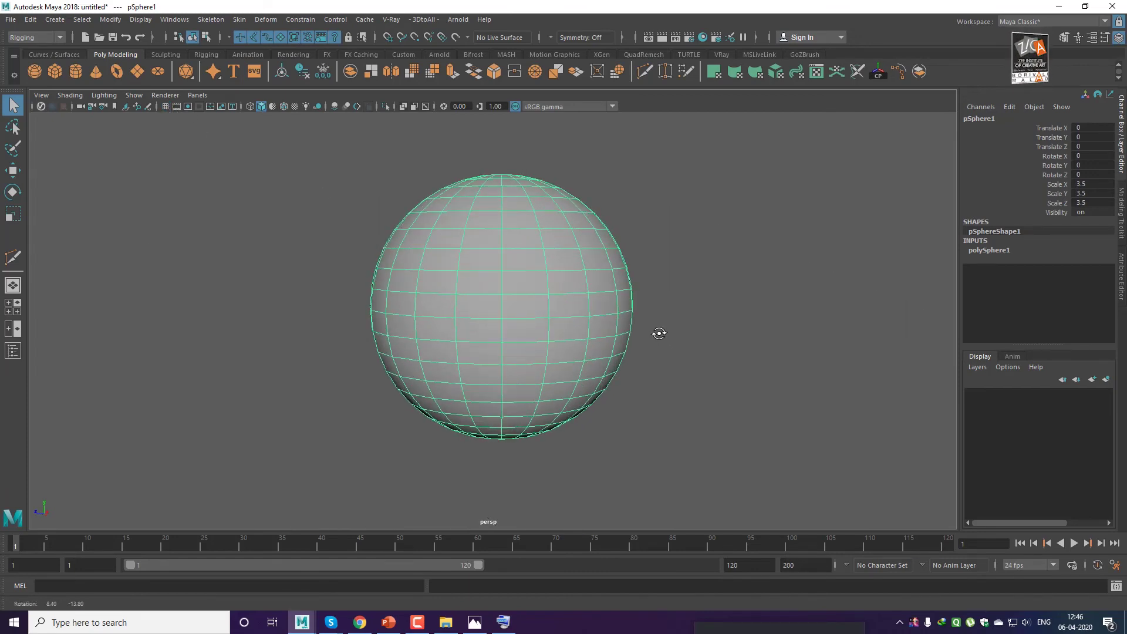
alt+right_drag(639, 350, 679, 356)
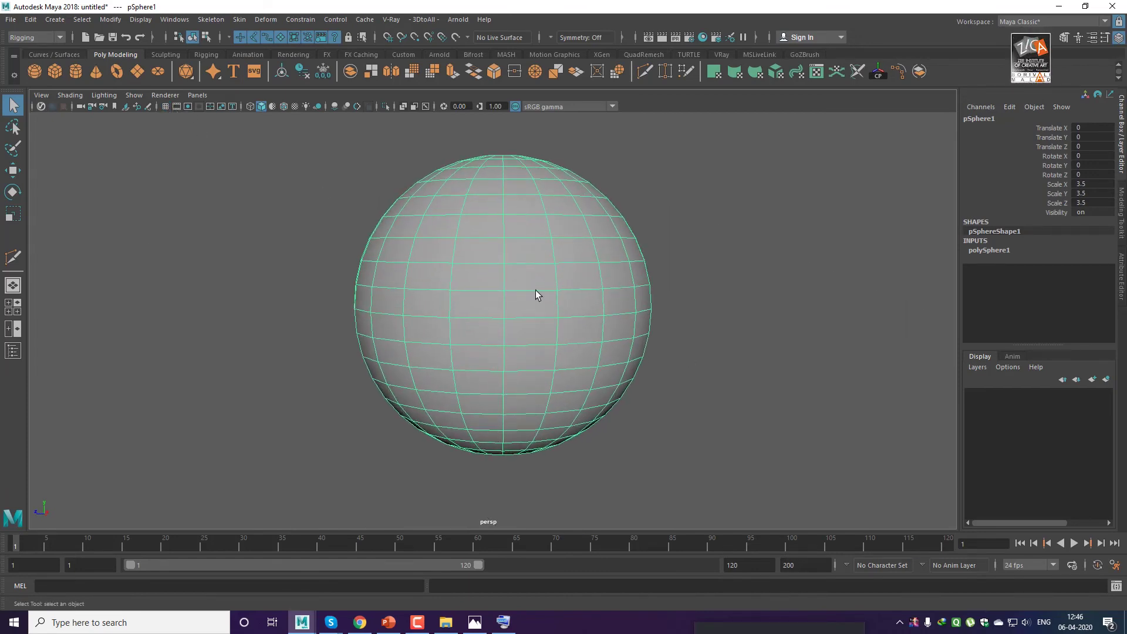
Select the two face rings around the sphere's equator and assign them a new Lambert material.
right_drag(535, 295, 534, 323)
click(526, 305)
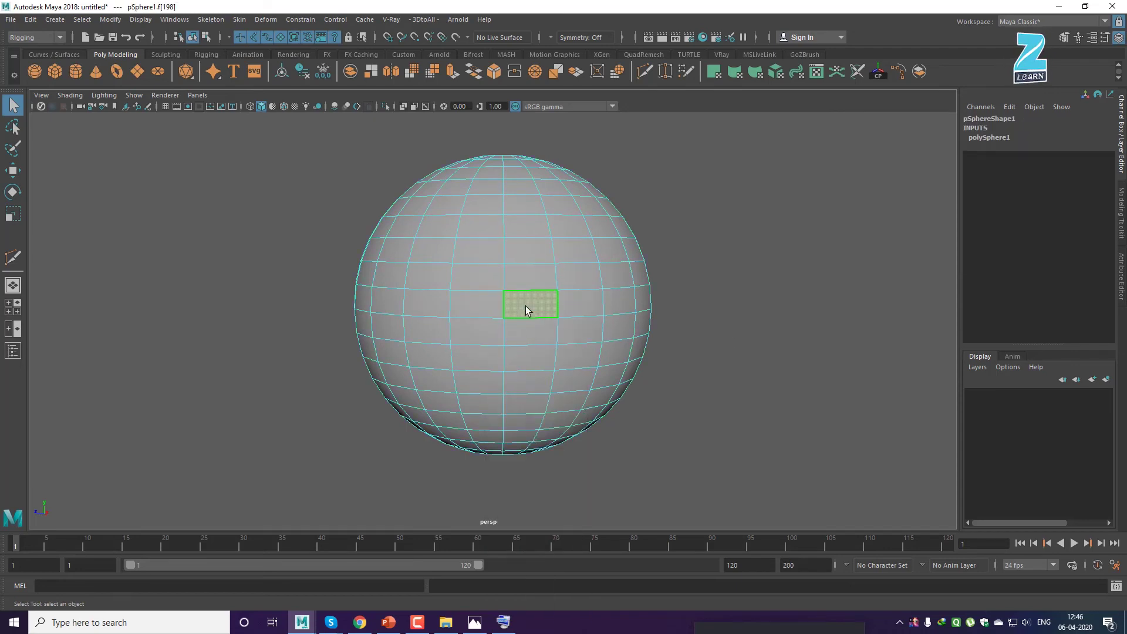
shift+double_click(576, 303)
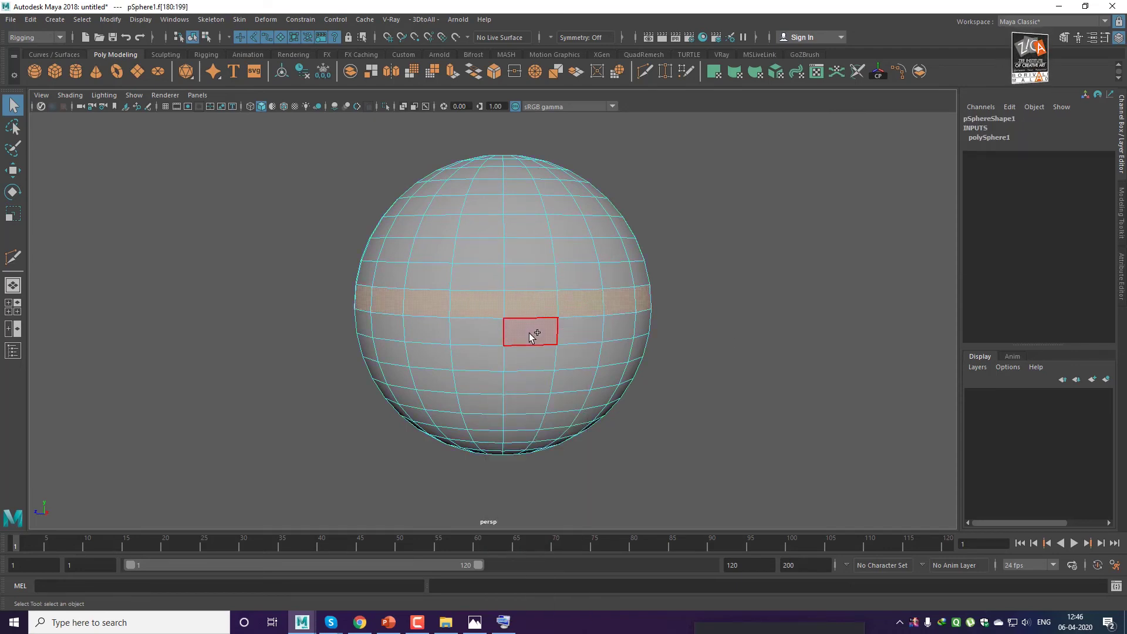
shift+double_click(585, 329)
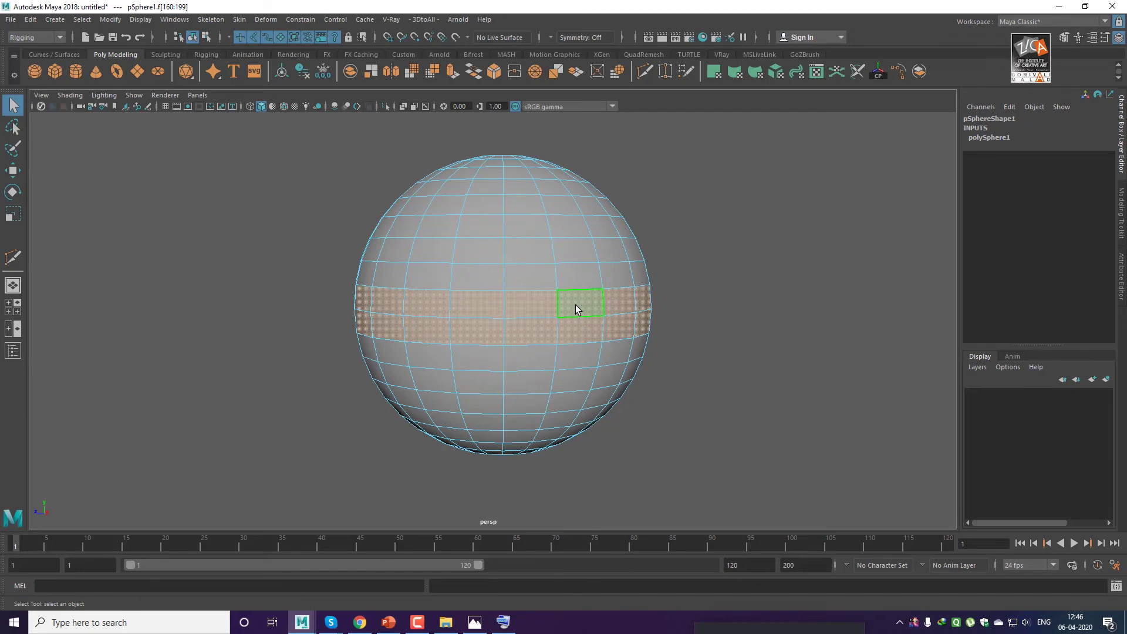
right_click(576, 300)
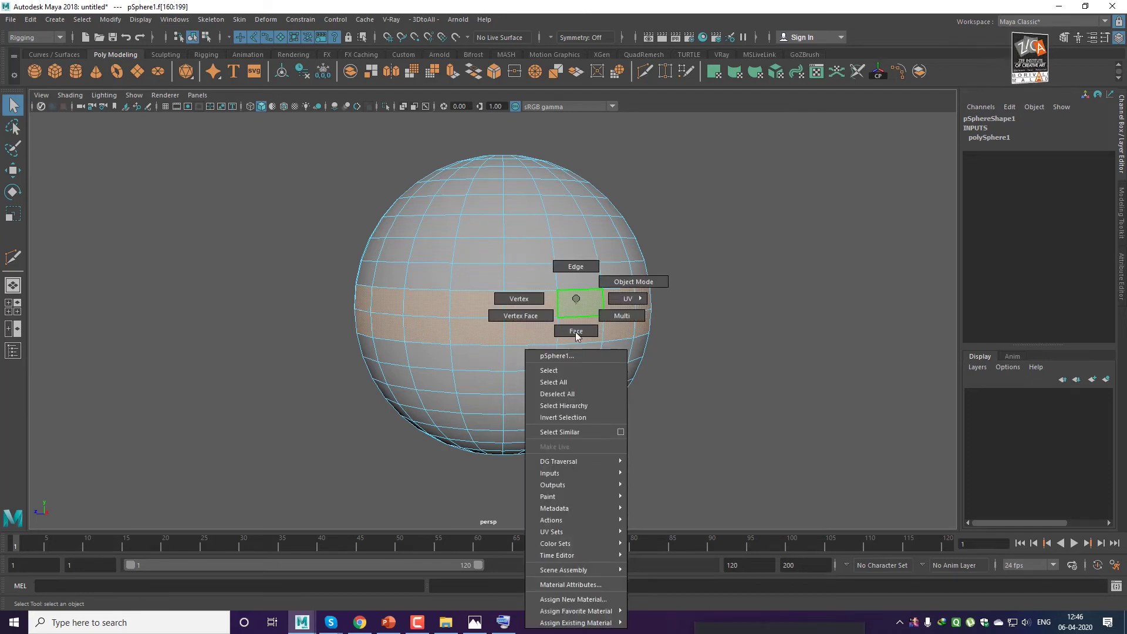
click(573, 599)
click(410, 246)
text(lam)
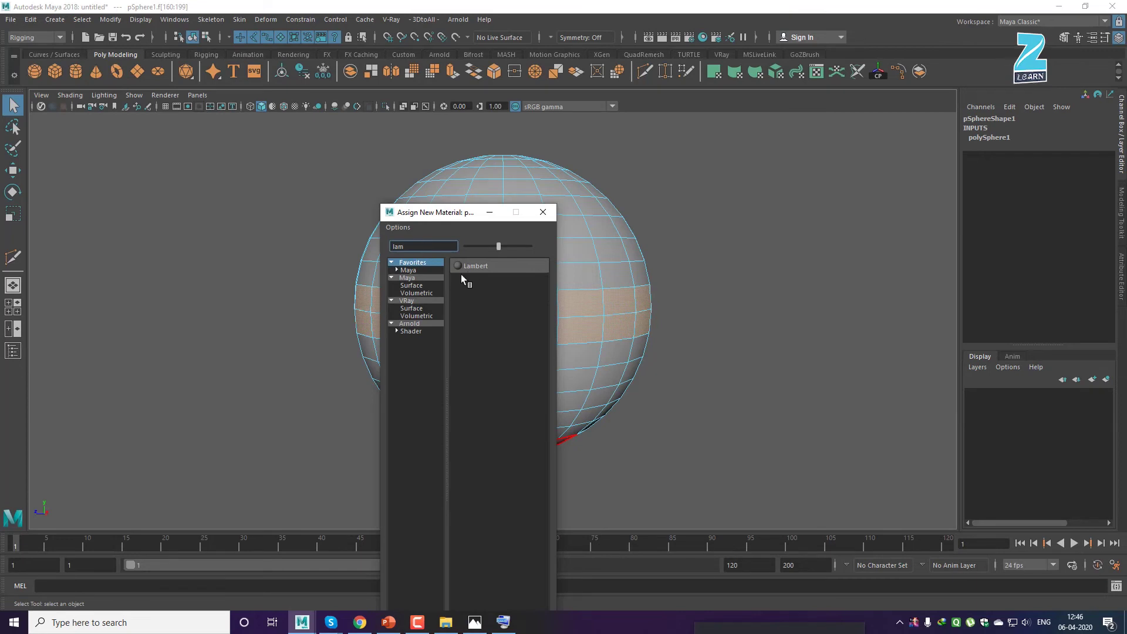
click(473, 267)
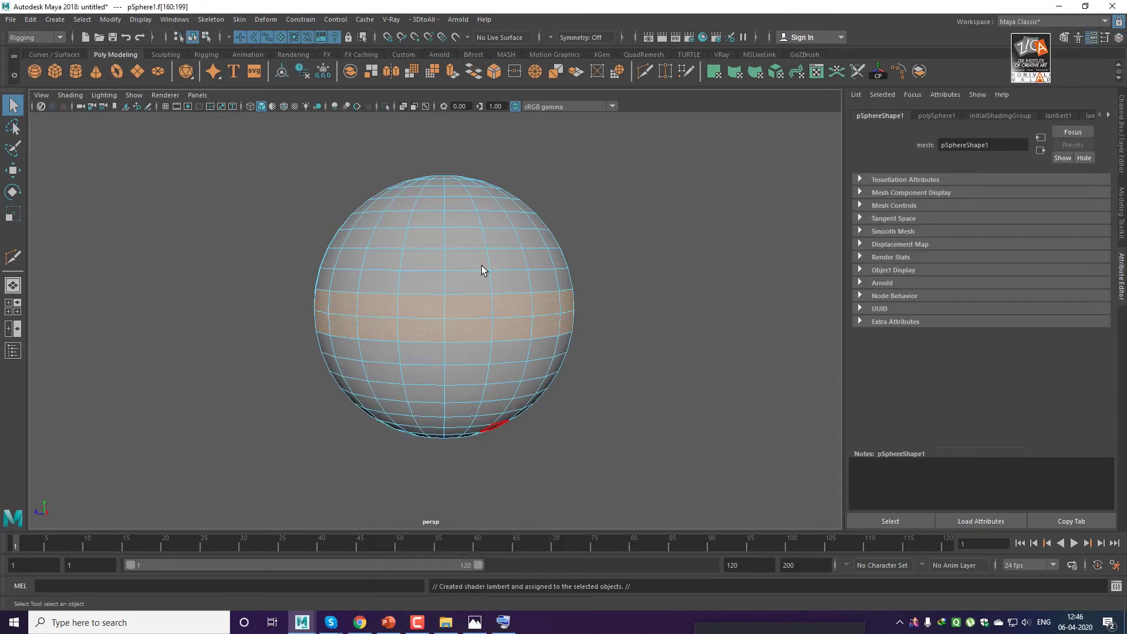
Raise the new Lambert material's Incandescence to light grey and return the sphere to object mode.
click(1071, 117)
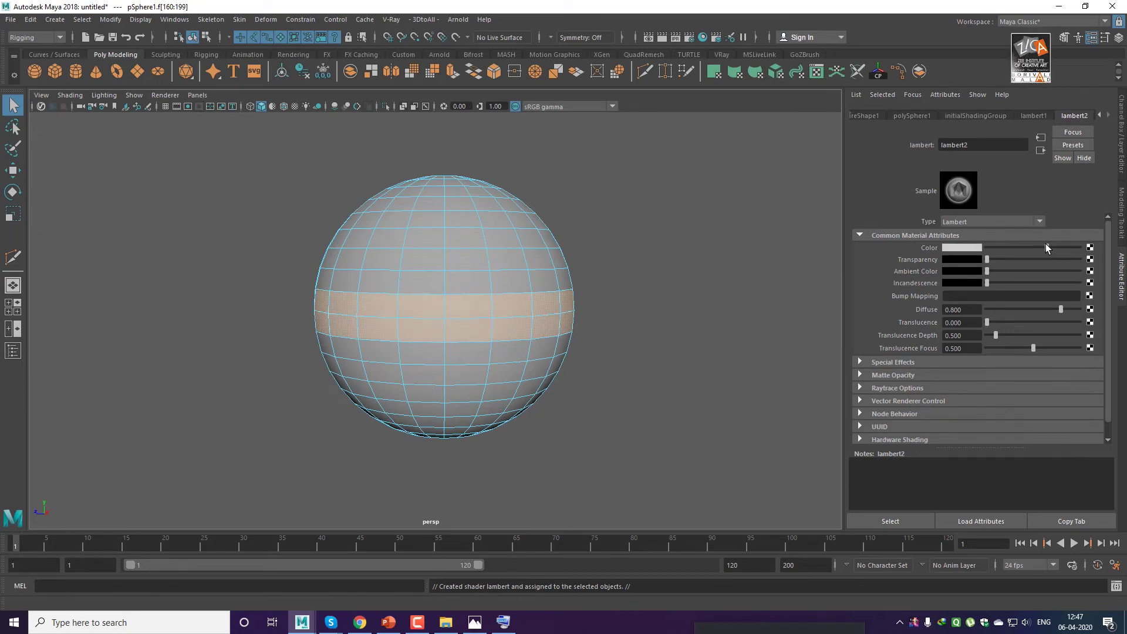
drag(991, 283, 1010, 284)
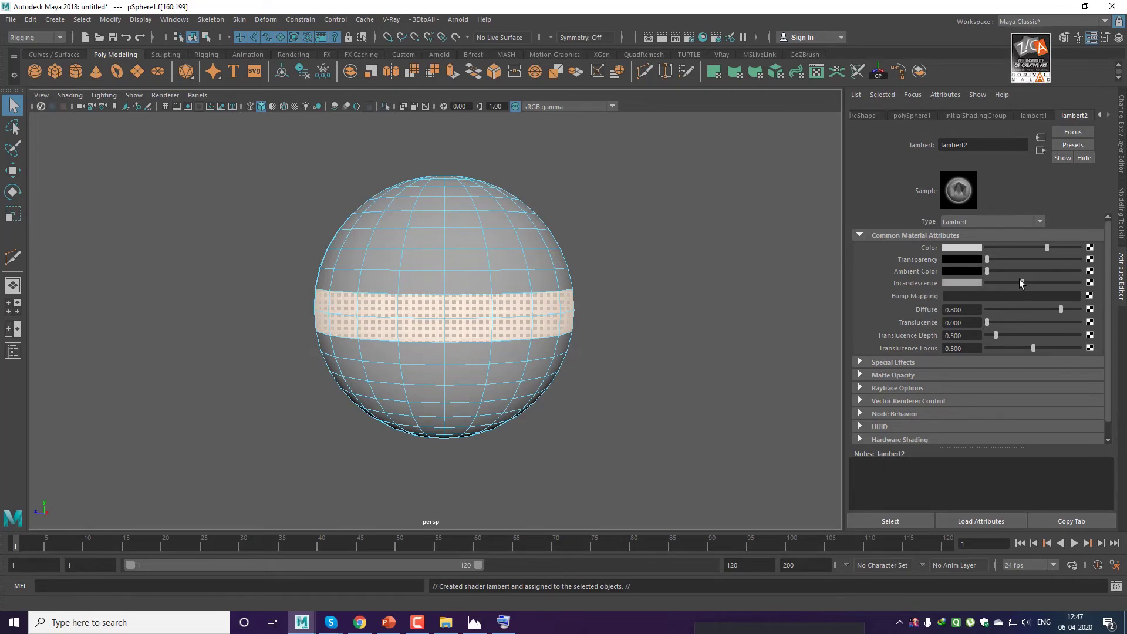
right_drag(516, 254, 655, 223)
click(463, 277)
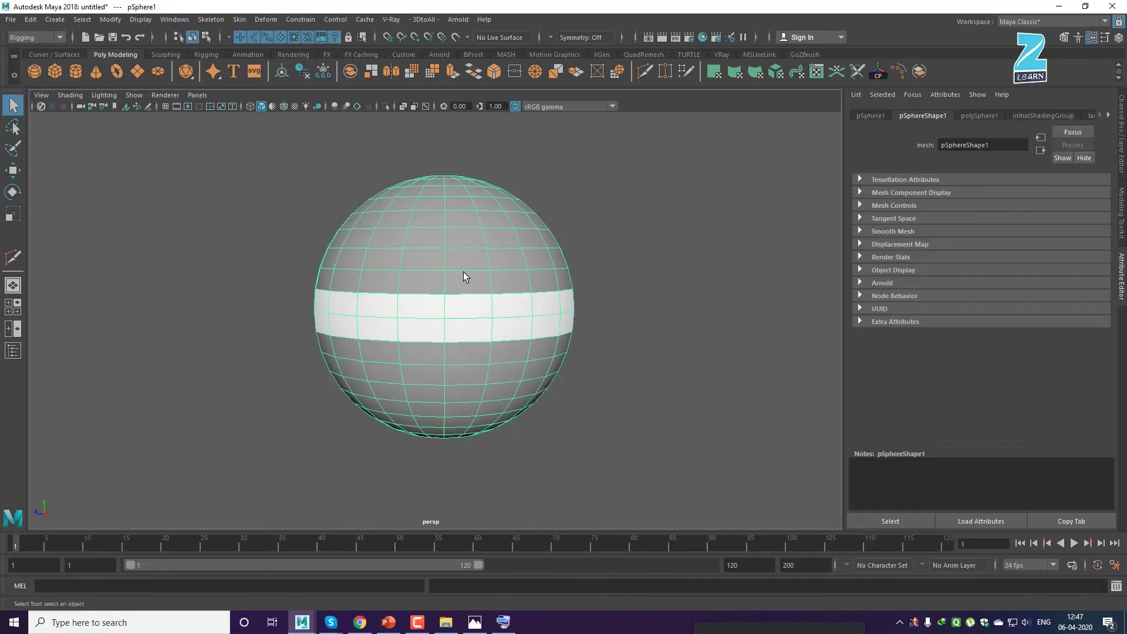
Select the two white face rings around the sphere's equator and invert the selection to all the other faces.
alt+drag(666, 270, 695, 274)
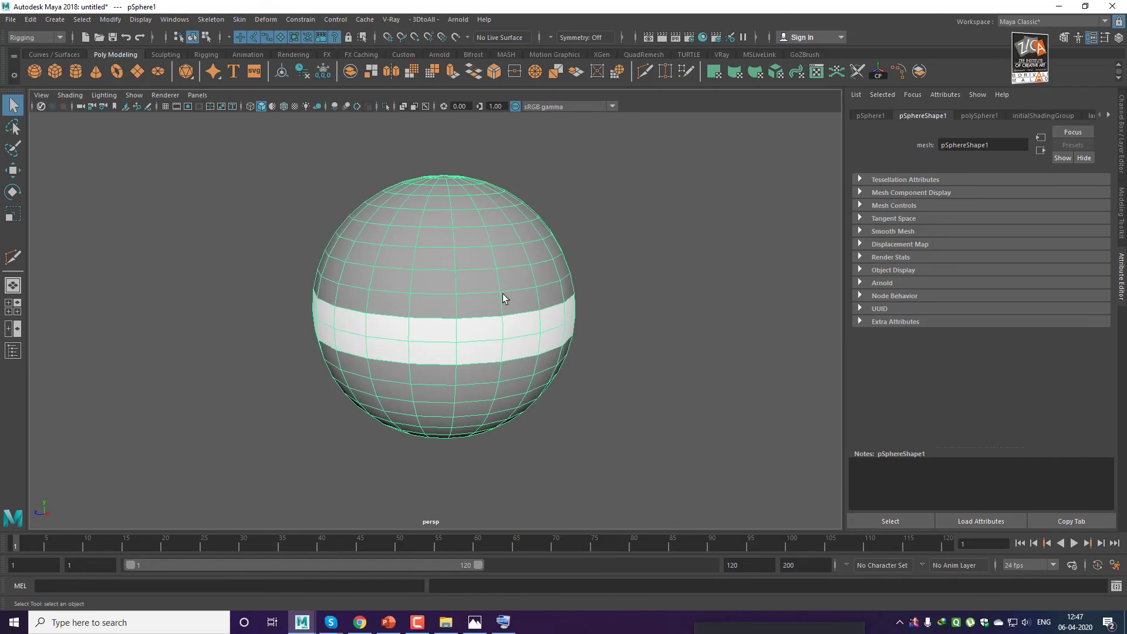
right_drag(503, 294, 505, 322)
click(484, 329)
shift+double_click(520, 327)
shift+click(488, 348)
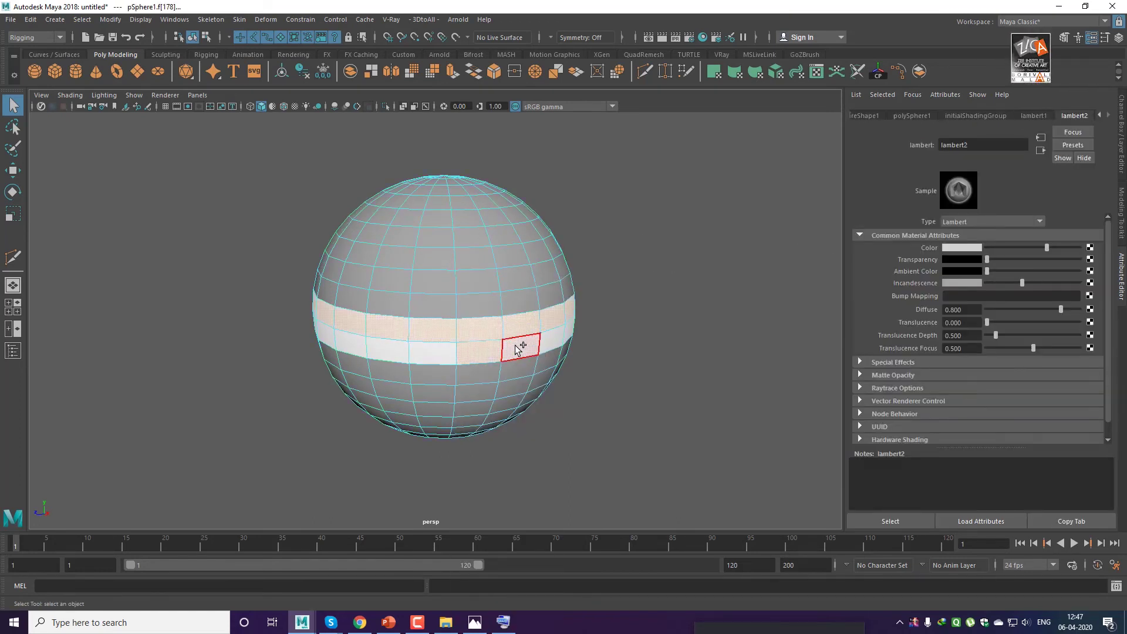
shift+double_click(519, 348)
click(82, 19)
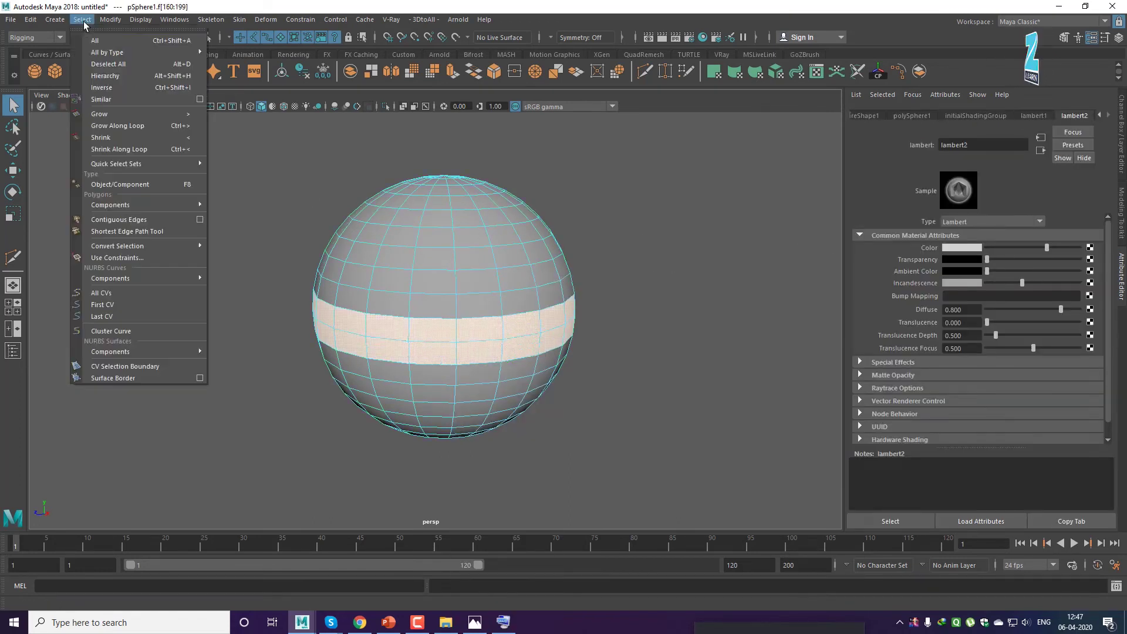
click(101, 87)
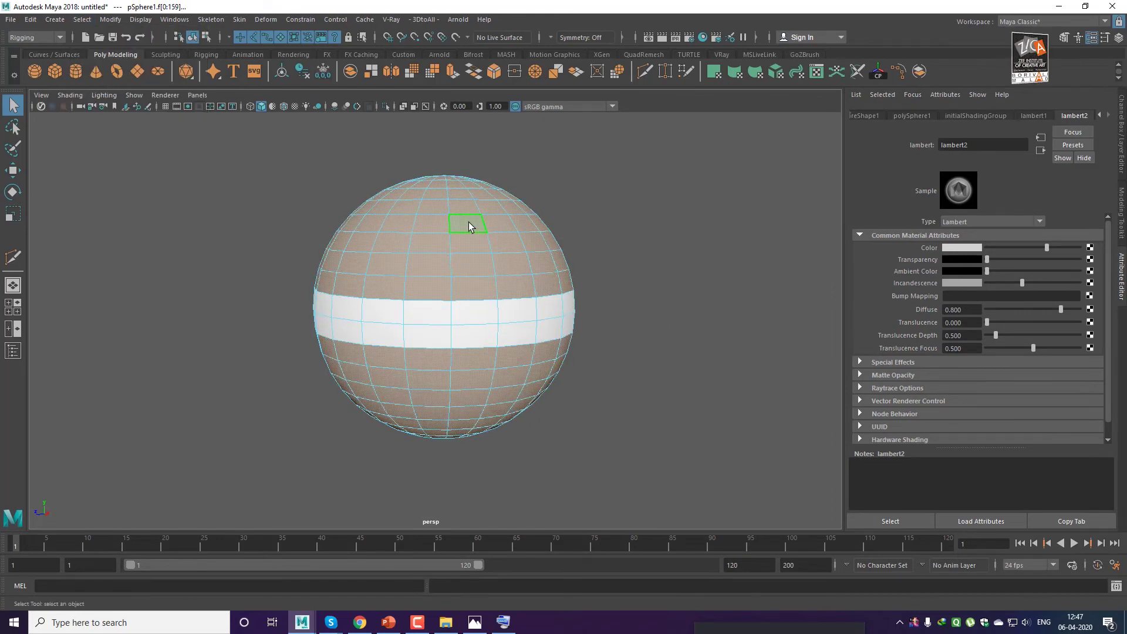
Assign a new Lambert material to the selected faces and map a Ramp texture to its Color.
right_drag(469, 226, 483, 526)
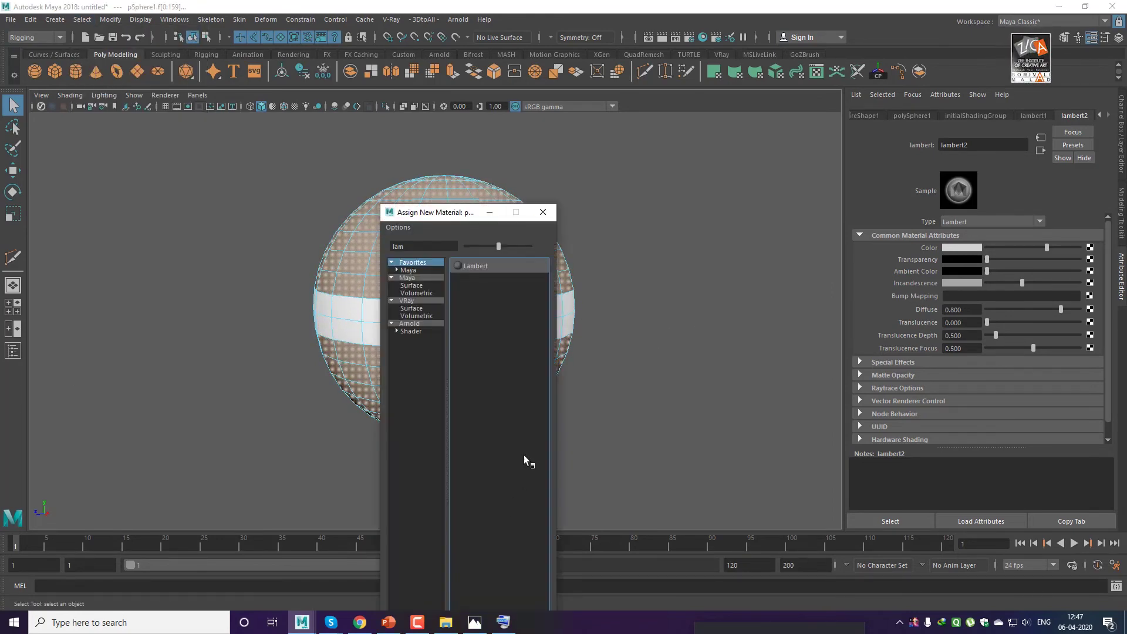
click(472, 267)
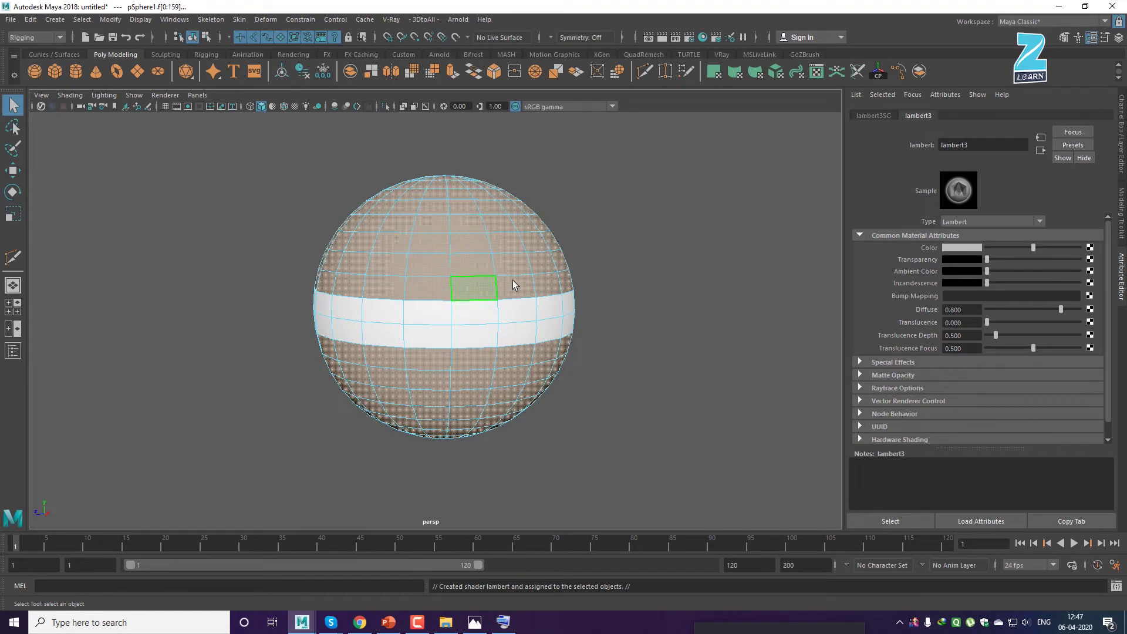
click(1089, 248)
click(415, 307)
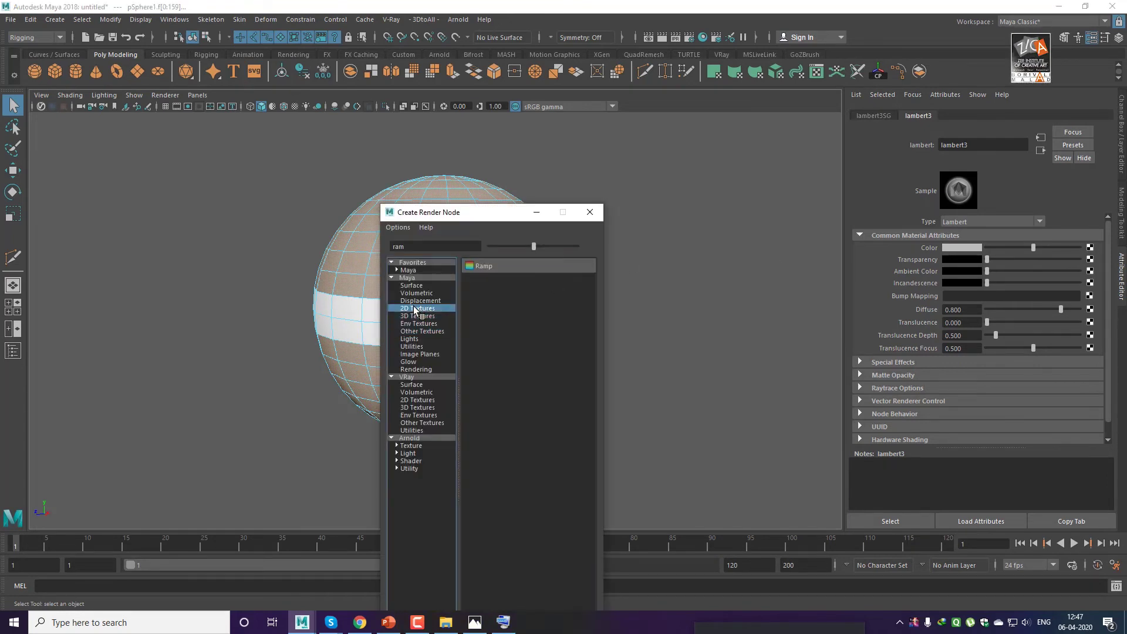
click(484, 269)
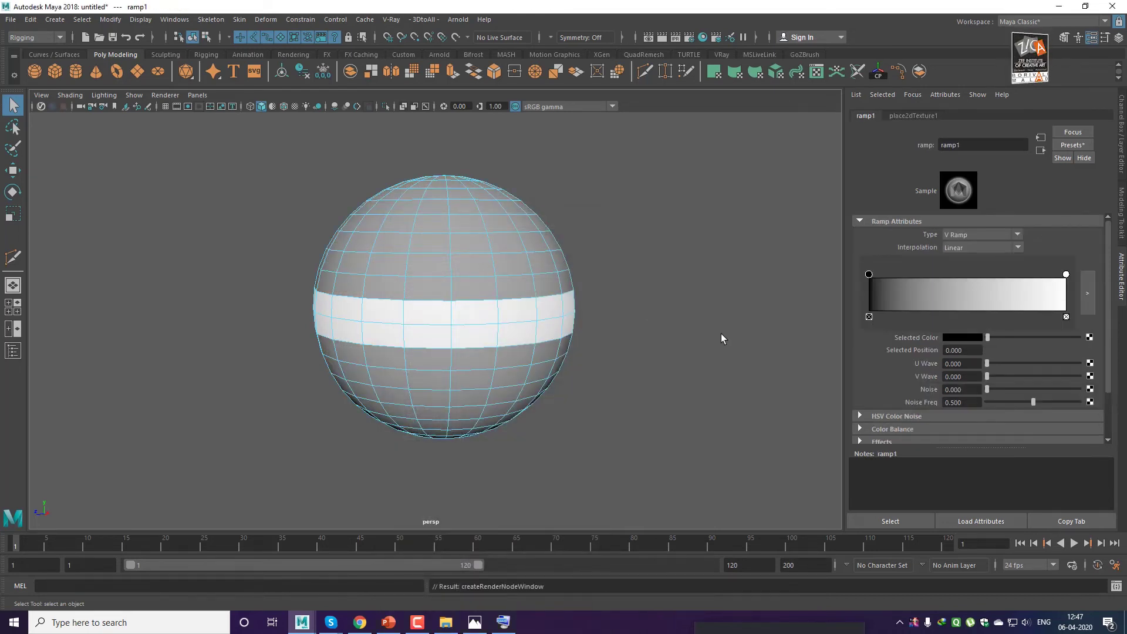
Display textures in the perspective view and set the ramp's start colour to bright yellow and end colour to a slightly darker yellow.
alt+drag(681, 333, 678, 347)
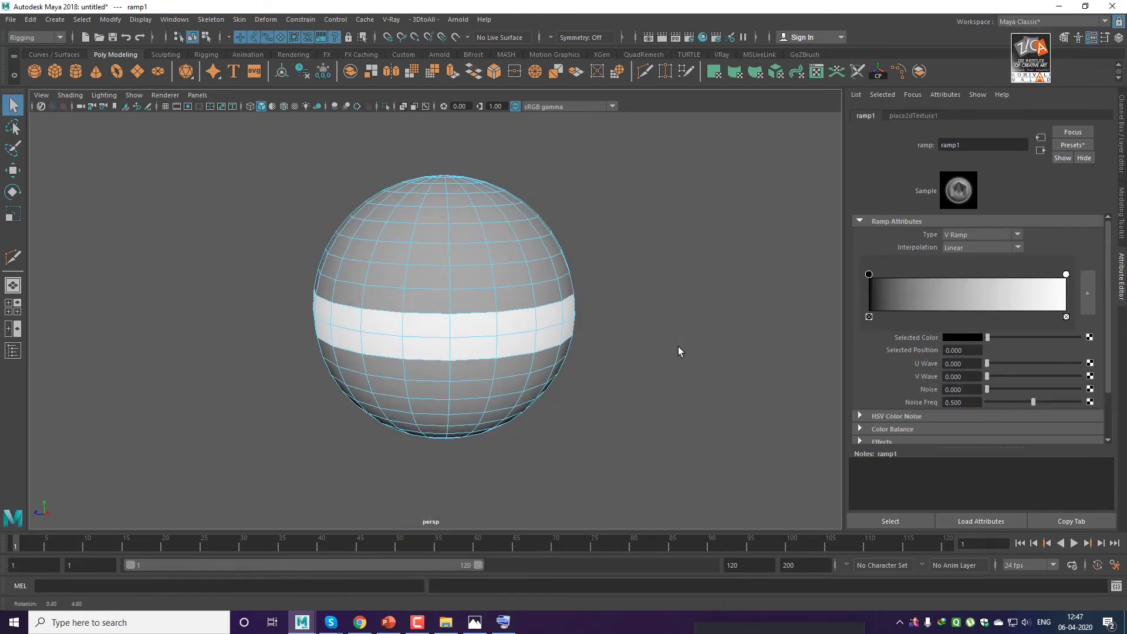
key(6)
scroll(666, 372, up, 1)
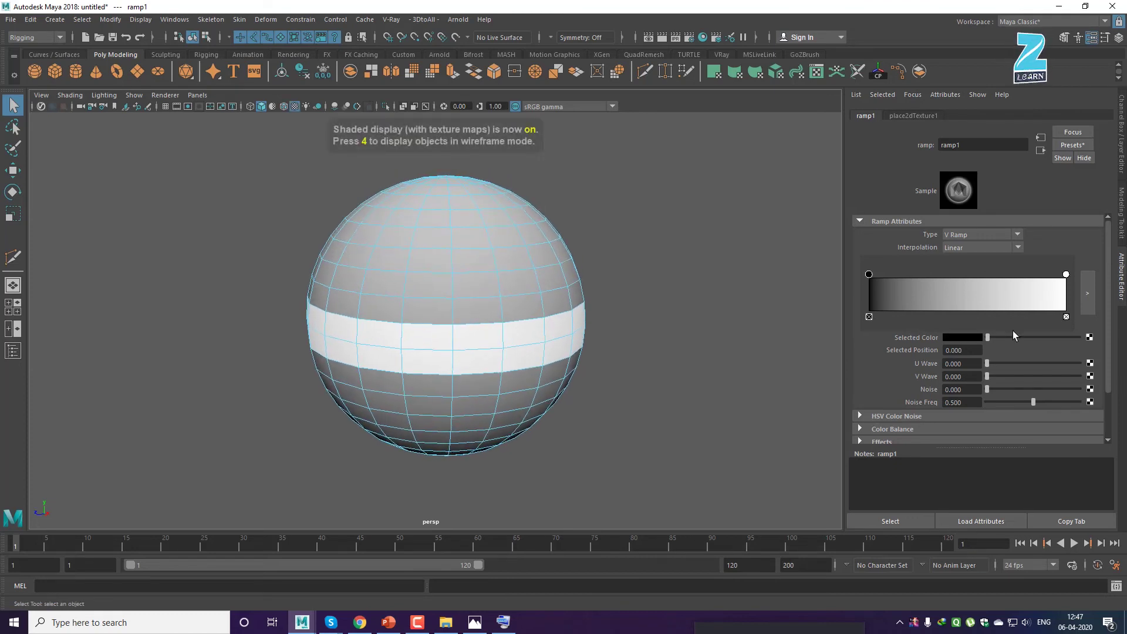
click(962, 337)
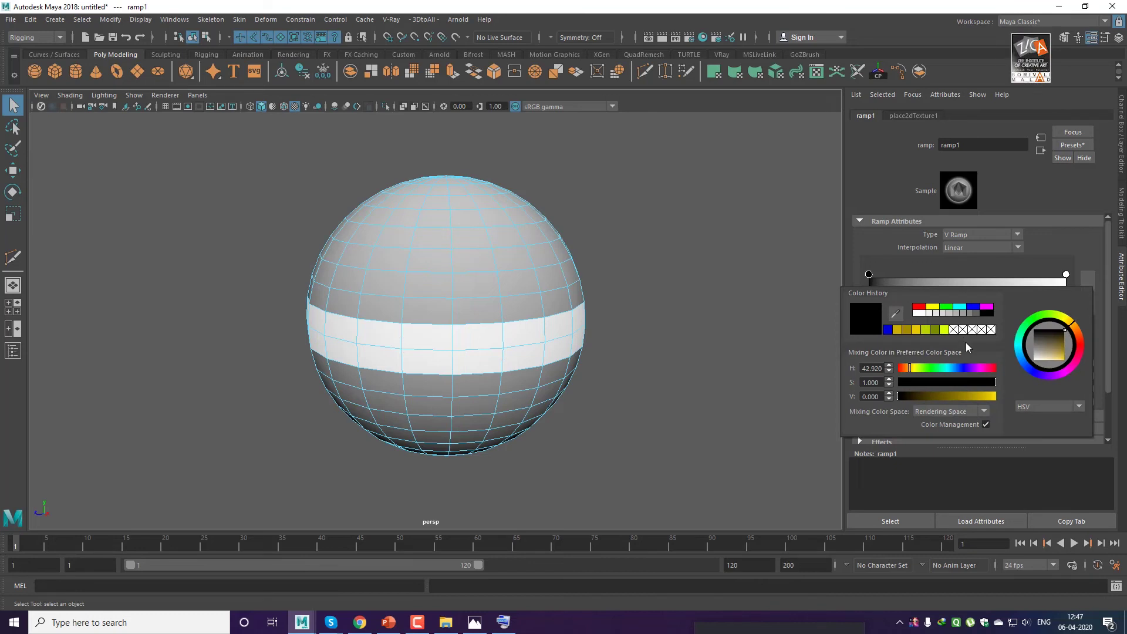
click(919, 331)
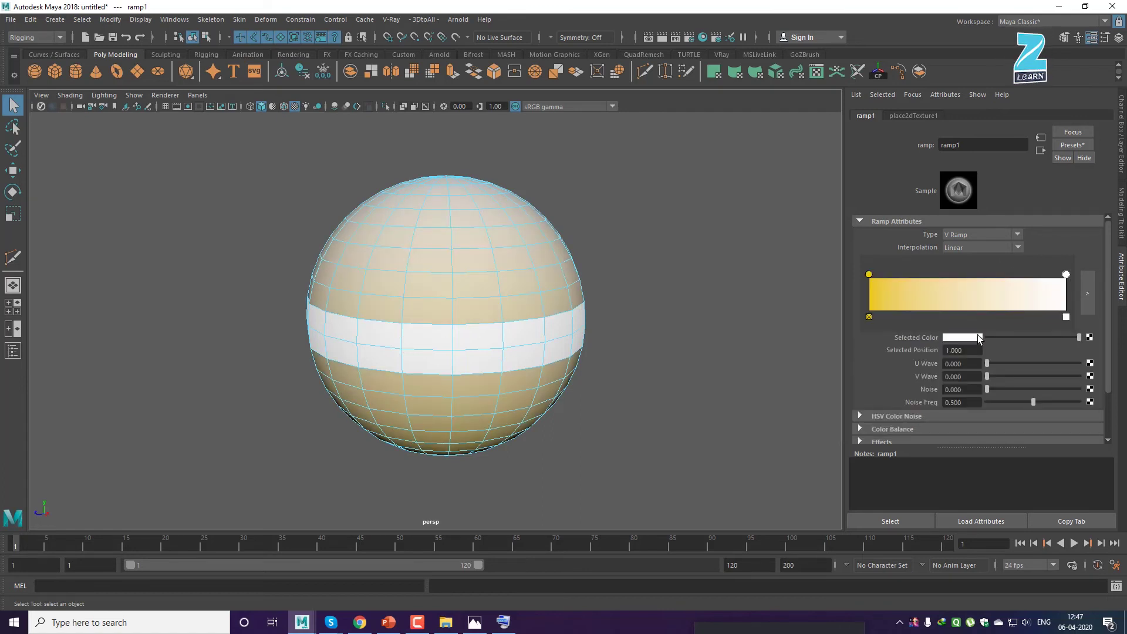
click(967, 339)
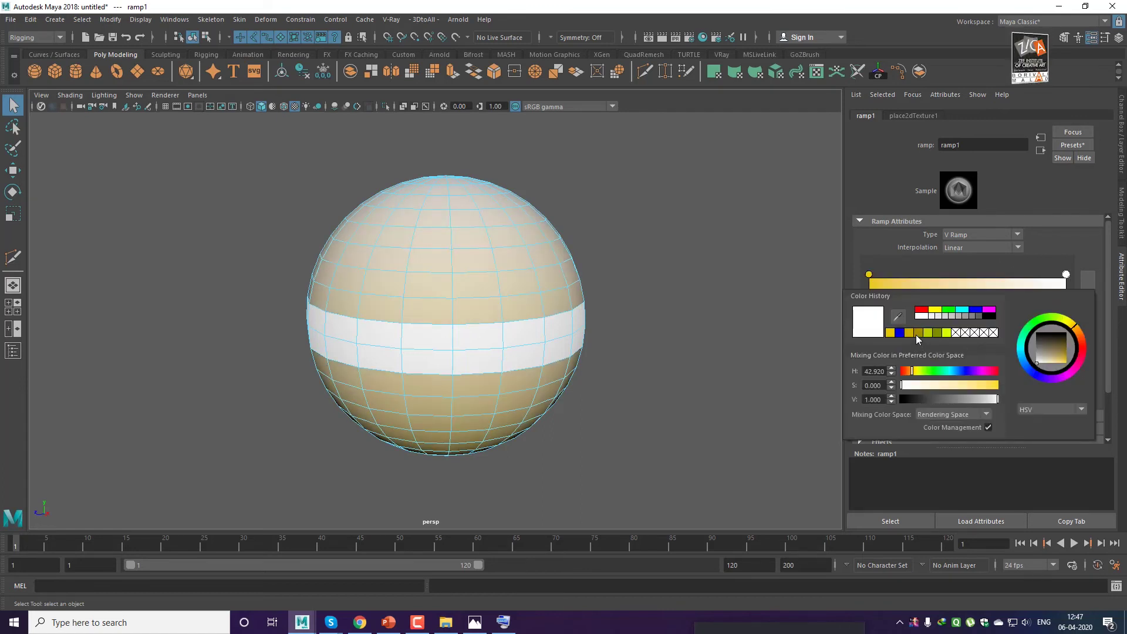
click(918, 333)
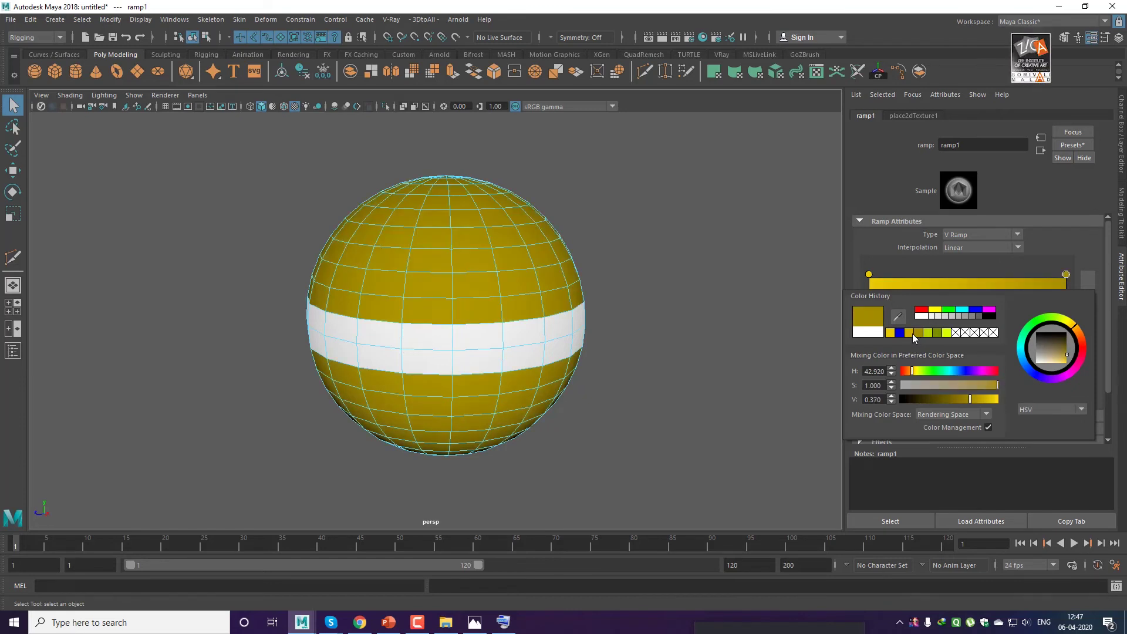
click(908, 333)
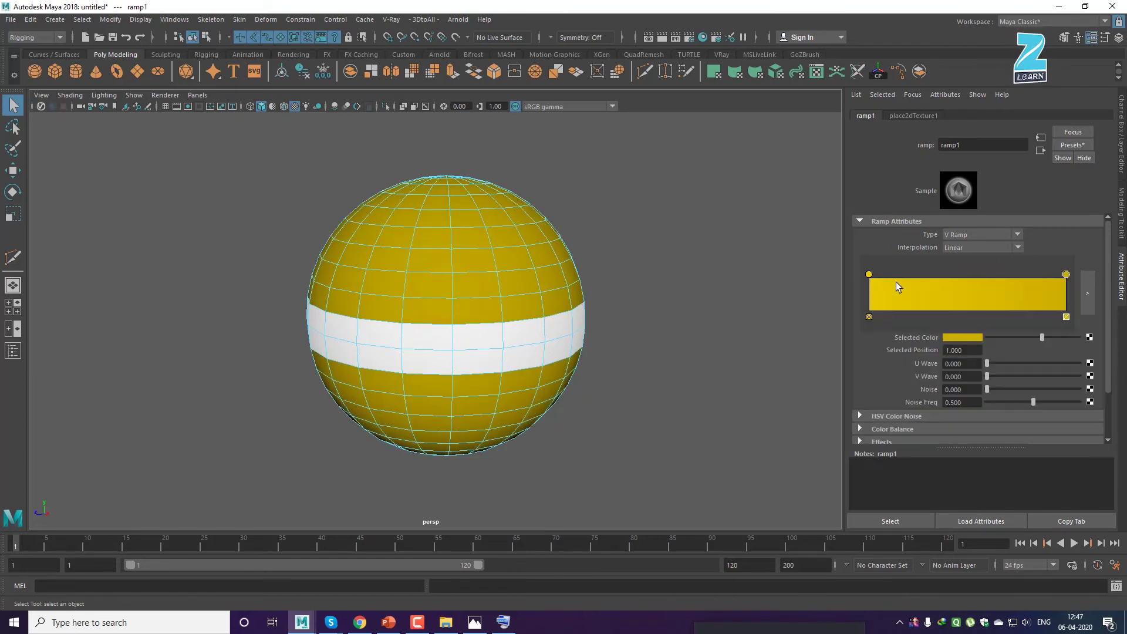
Move the ramp's bright yellow colour handle to a Selected Position of 0.165.
drag(868, 273, 885, 274)
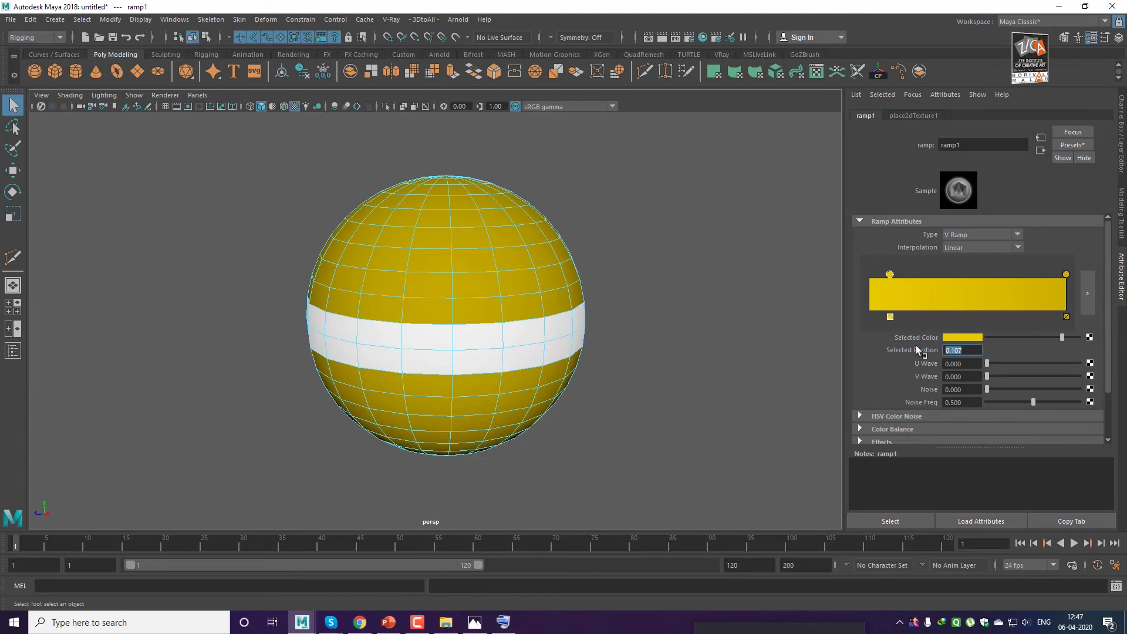
text(0.165)
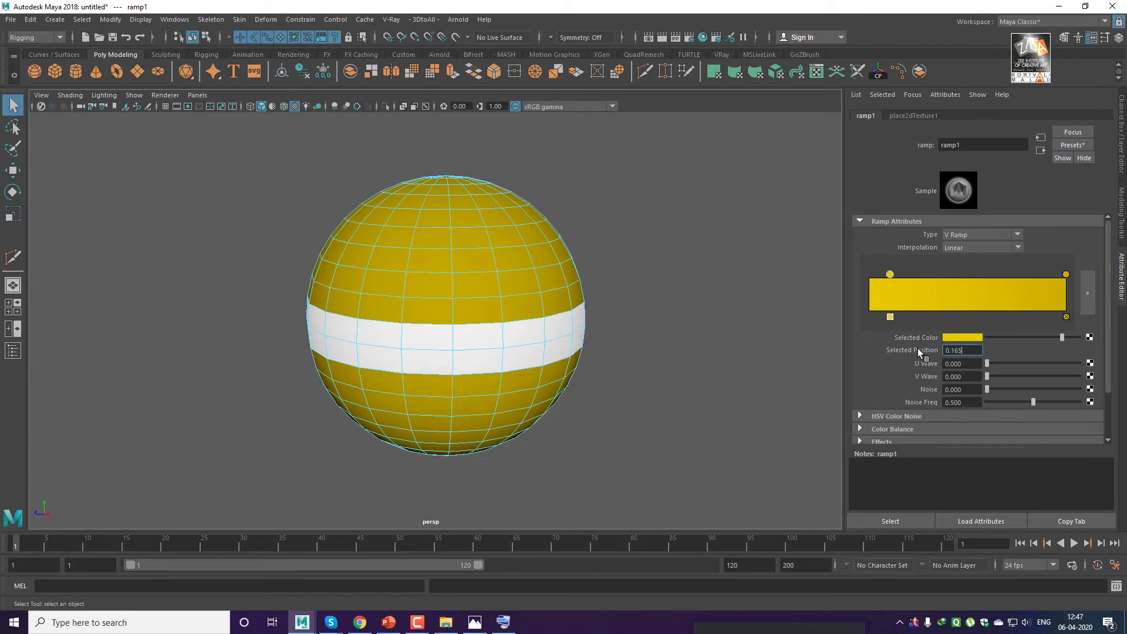
key(Return)
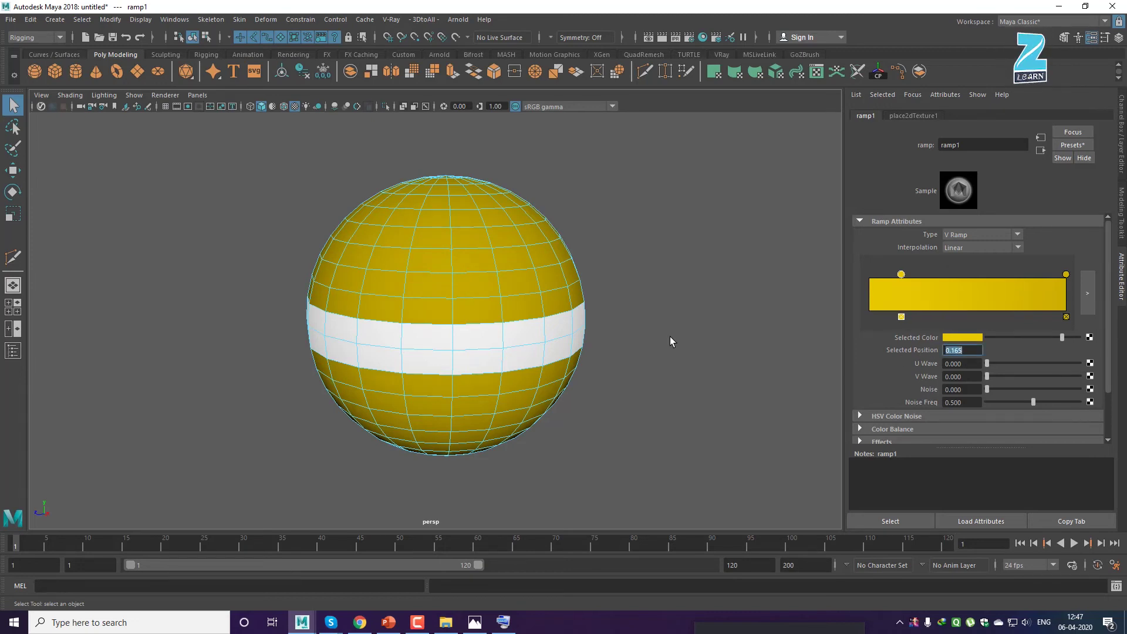
Return the sphere to object mode, select it and toggle its smooth mesh preview on and off.
click(684, 318)
alt+drag(593, 308, 568, 309)
alt+right_drag(568, 310, 640, 317)
mouse_move(640, 317)
alt+mouse_down()
mouse_move(660, 340)
mouse_move(654, 315)
alt+mouse_up()
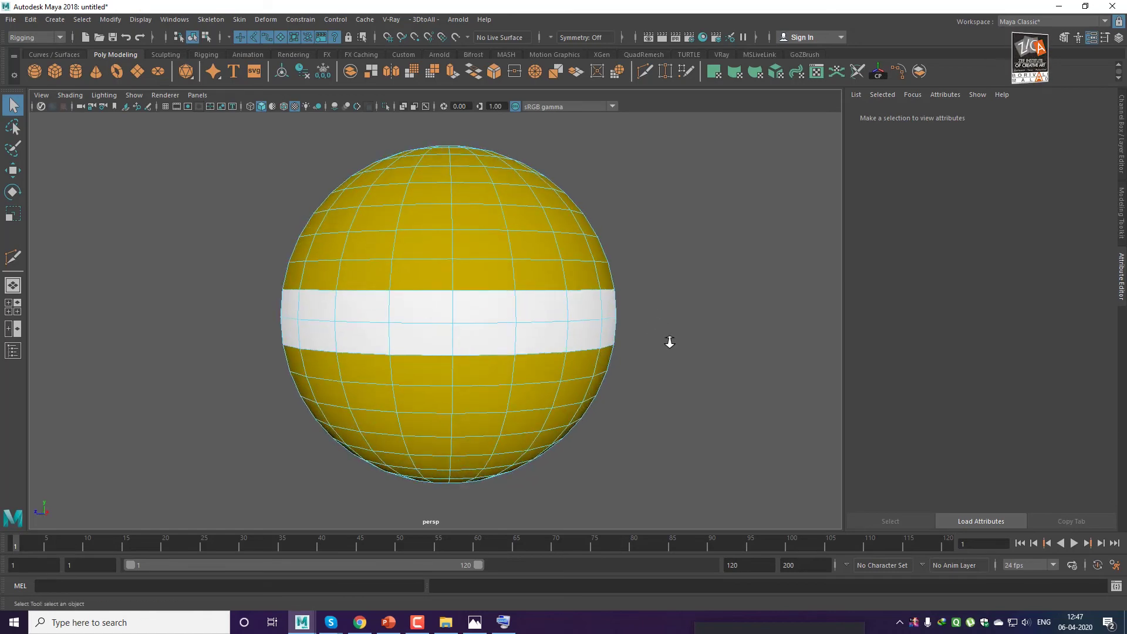
alt+right_drag(670, 341, 690, 356)
alt+middle_drag(690, 355, 699, 333)
alt+drag(700, 333, 696, 348)
right_drag(481, 237, 586, 168)
click(491, 306)
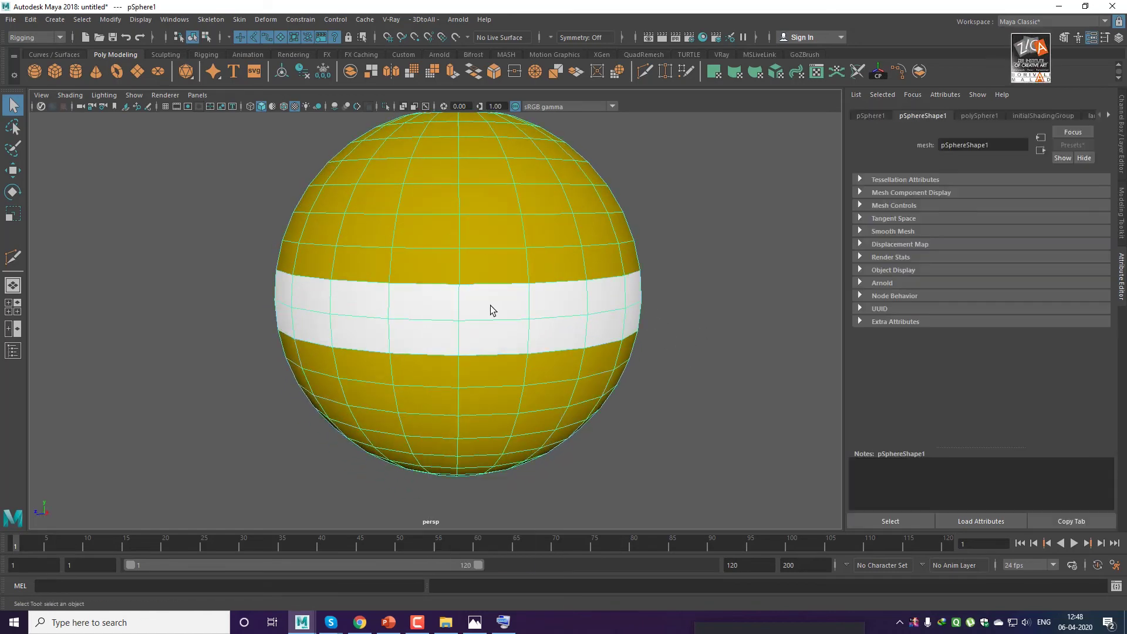
key(3)
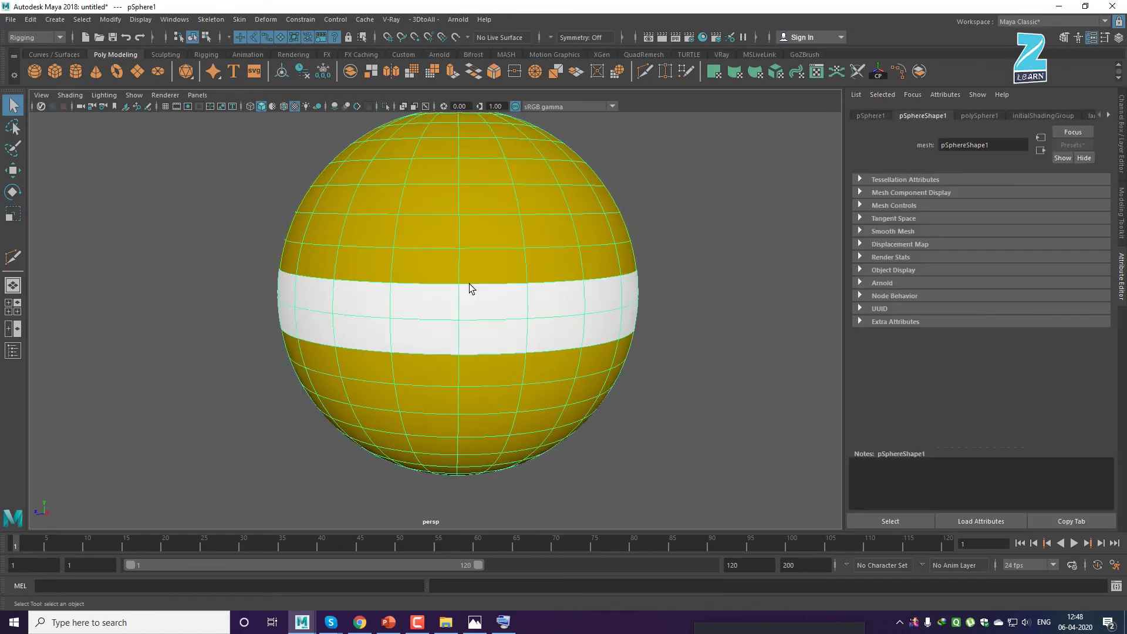
key(1)
Insert edge loops with the Multi-Cut tool just inside the upper and lower borders of the white band.
mouse_move(561, 323)
alt+right_down()
mouse_move(611, 337)
mouse_move(559, 345)
mouse_move(589, 334)
alt+right_up()
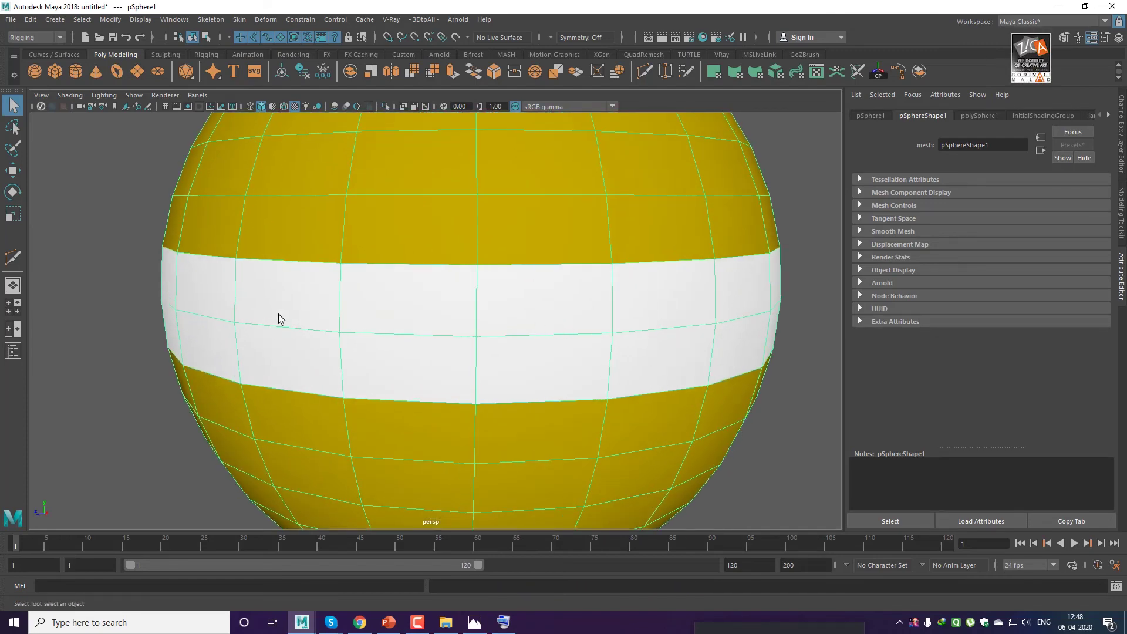
click(14, 258)
alt+right_drag(637, 297, 551, 335)
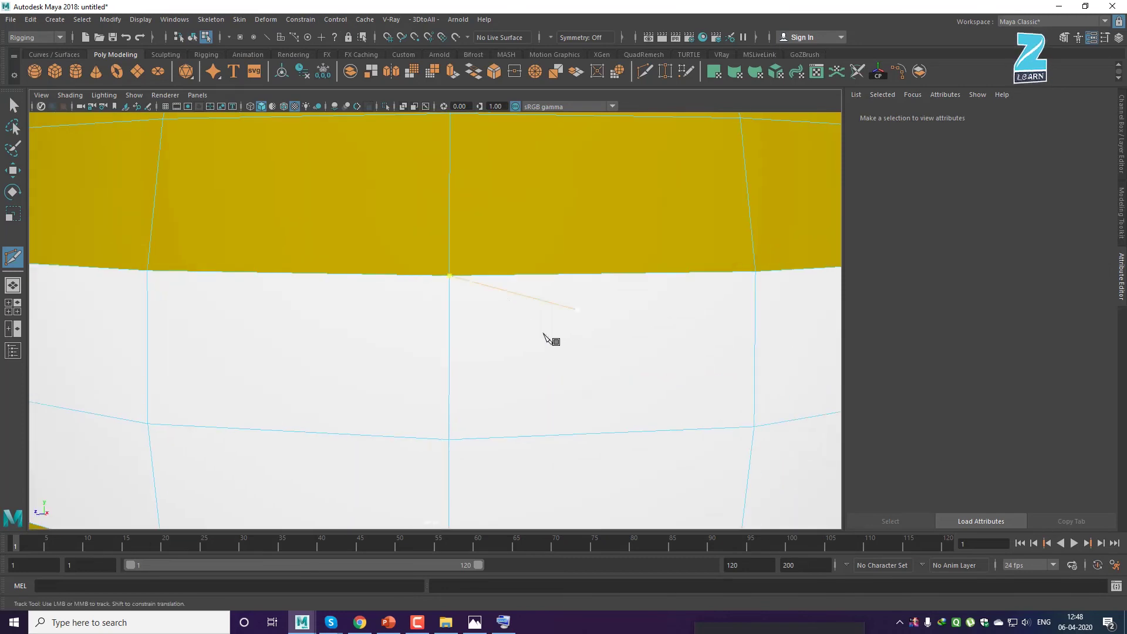
ctrl+click(455, 283)
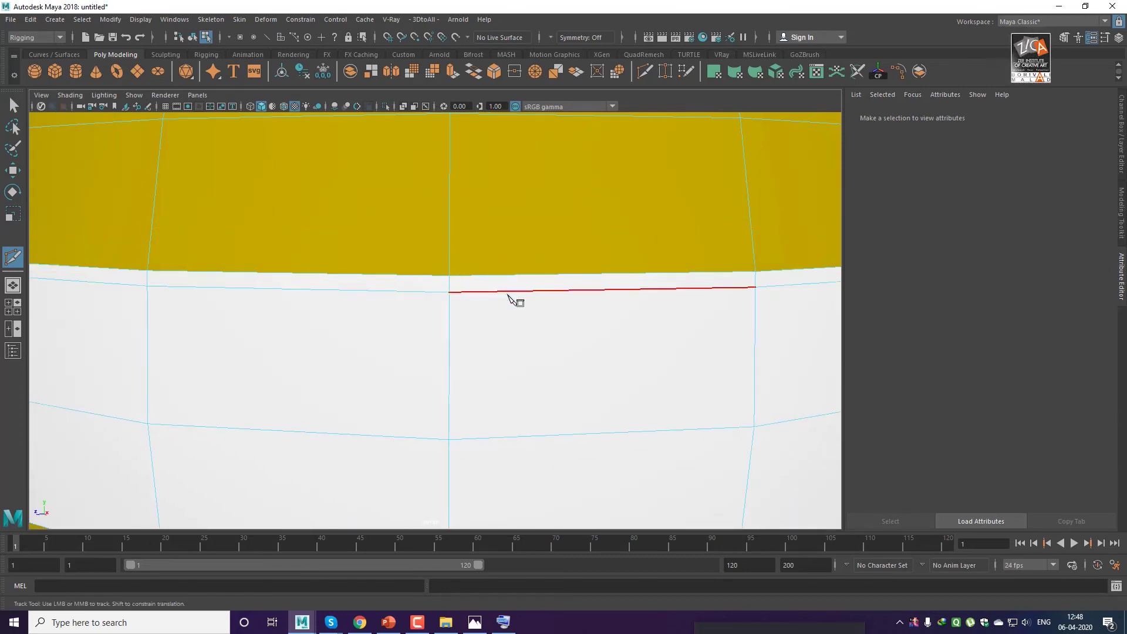
alt+right_drag(578, 344, 467, 385)
alt+middle_drag(468, 384, 496, 266)
alt+right_drag(480, 344, 510, 360)
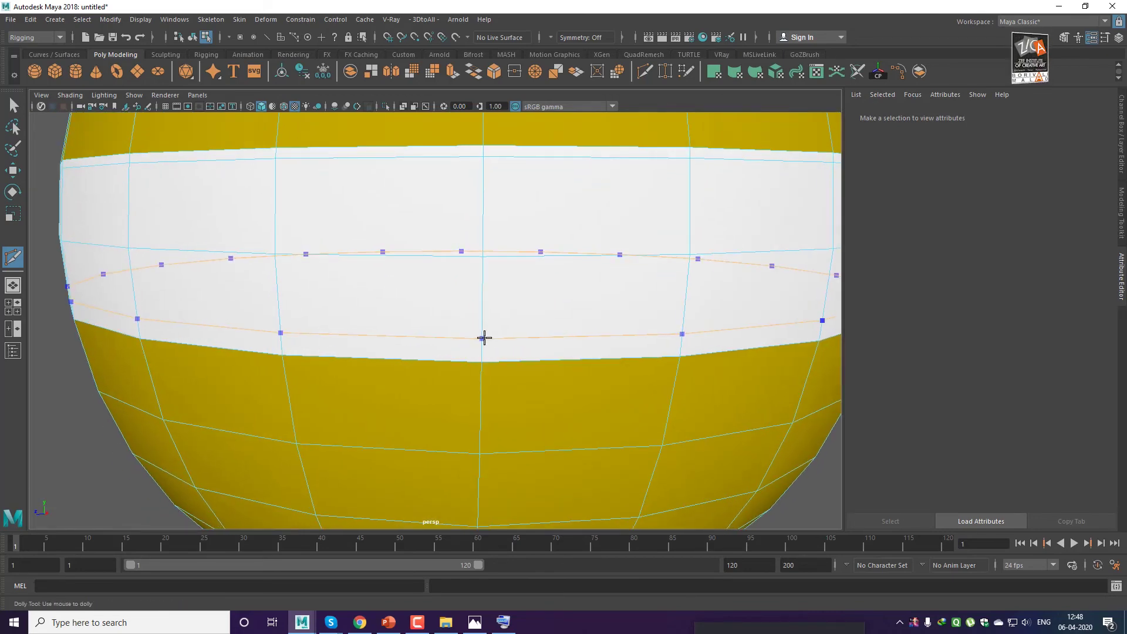
key(w)
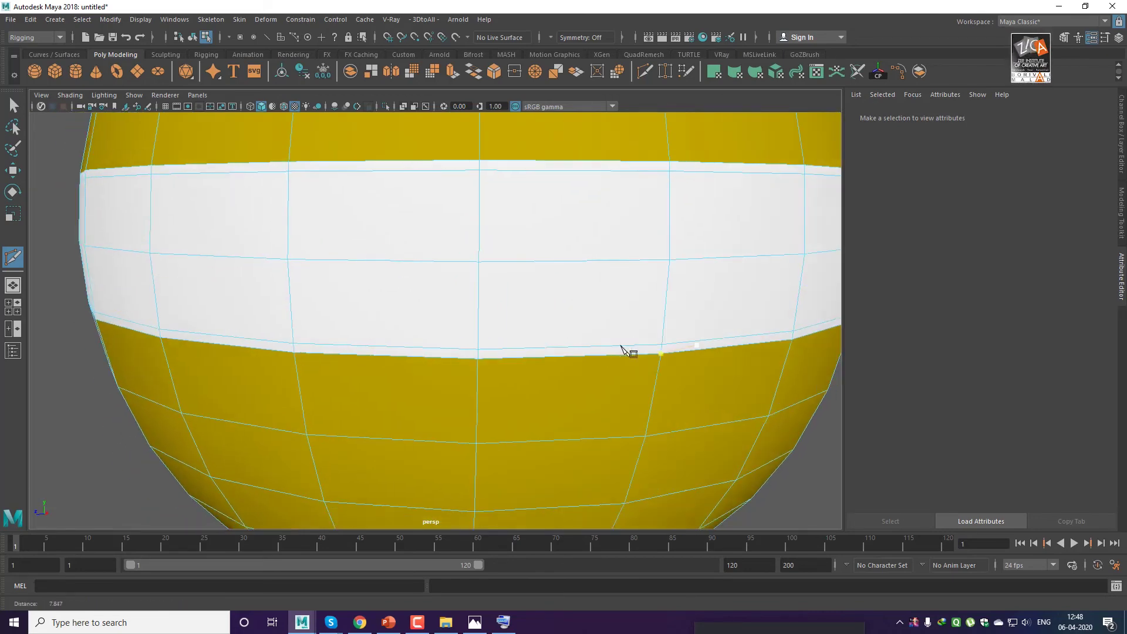
alt+right_drag(624, 350, 446, 348)
Select the two narrow face rings along the upper and lower borders of the white band.
right_click(465, 294)
click(466, 327)
scroll(468, 255, up, 2)
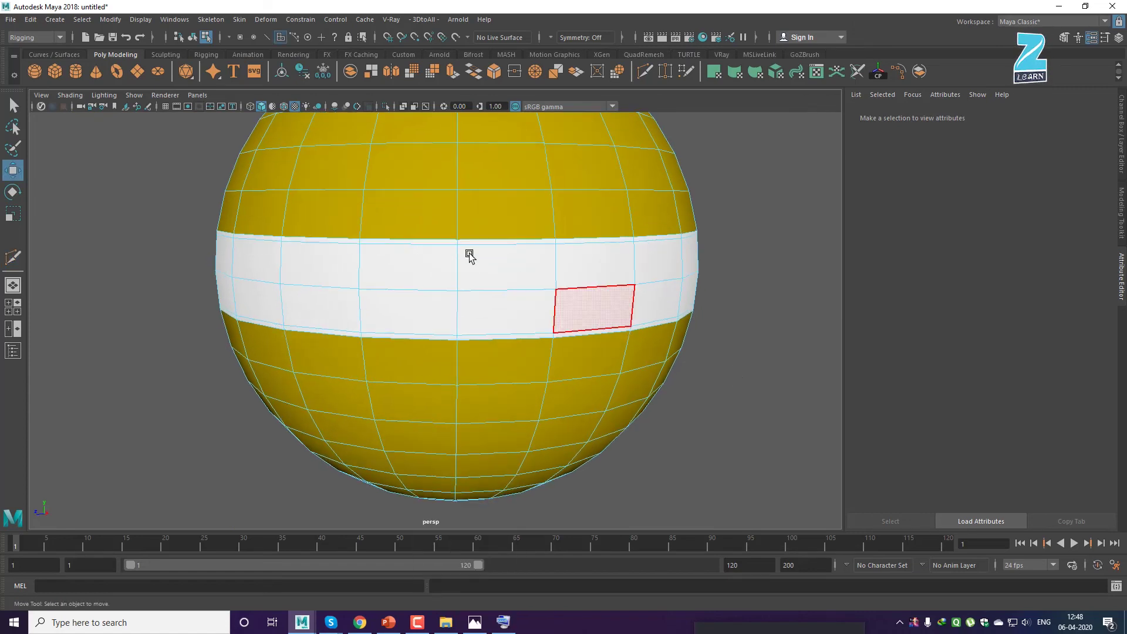
click(483, 241)
key(q)
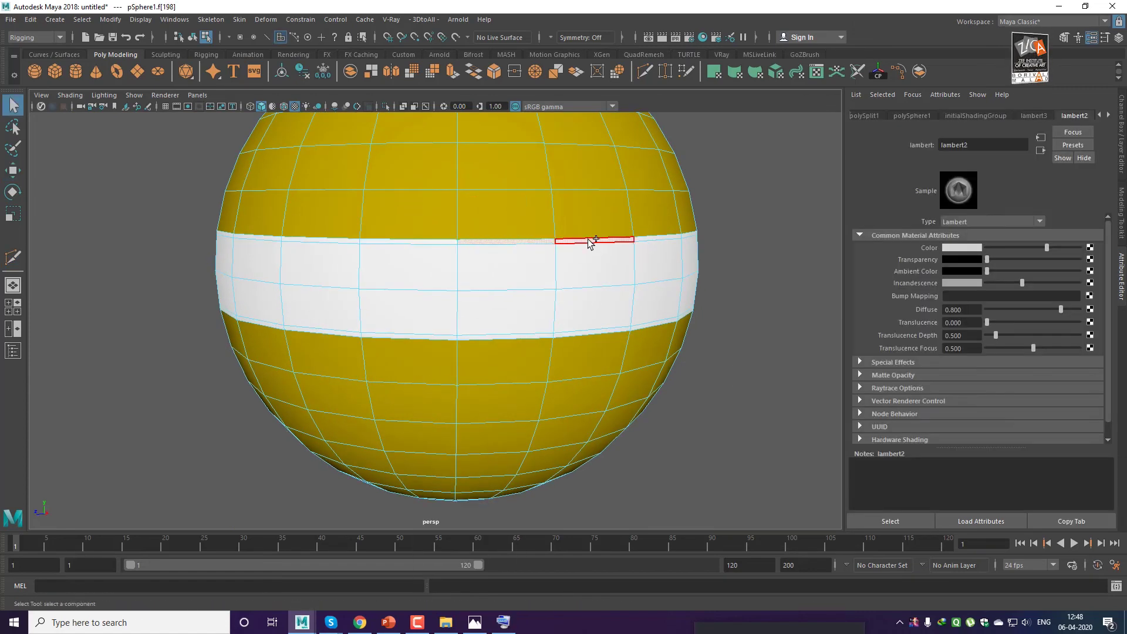
double_click(591, 243)
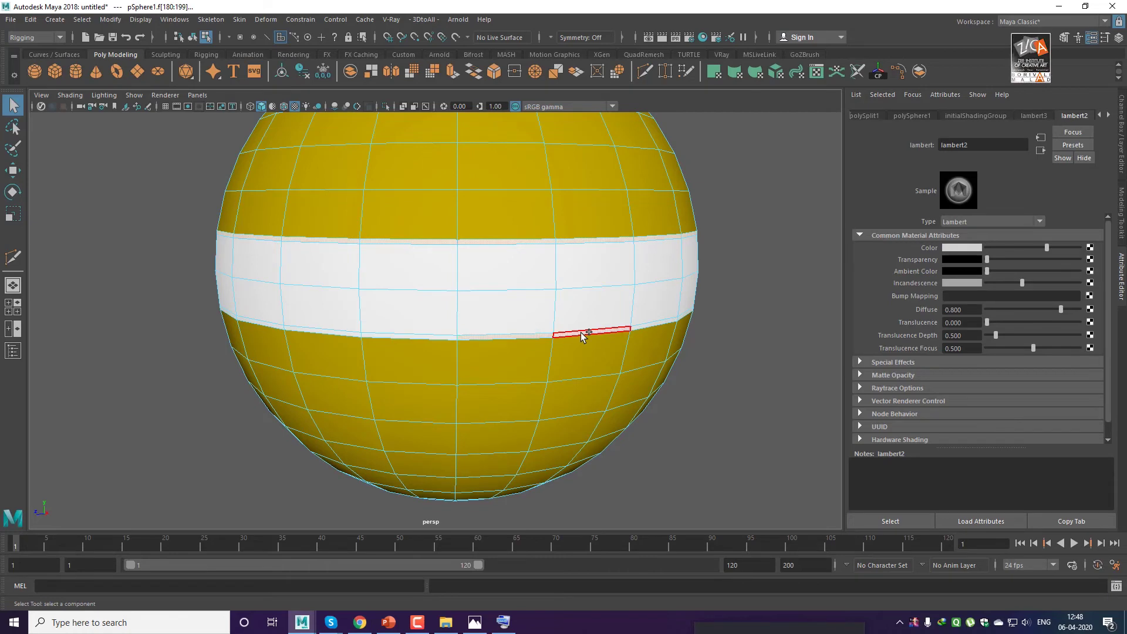
scroll(486, 329, down, 3)
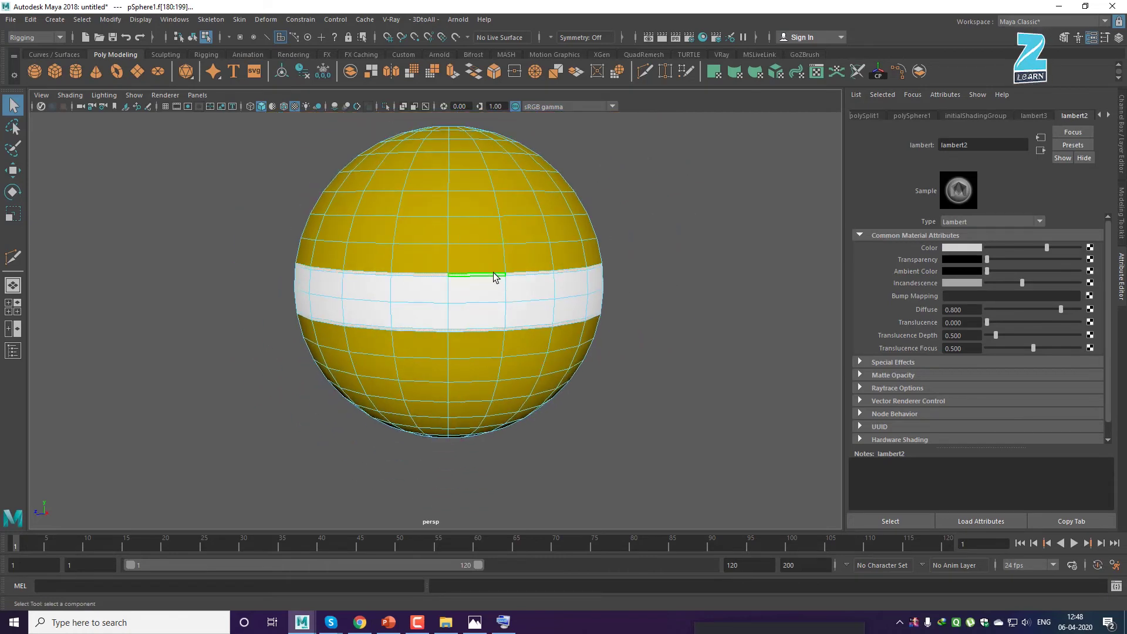
Assign a new Lambert material to the narrow border rings, darkening its Color to mid grey and raising its Incandescence to grey.
right_drag(494, 277, 506, 567)
click(475, 266)
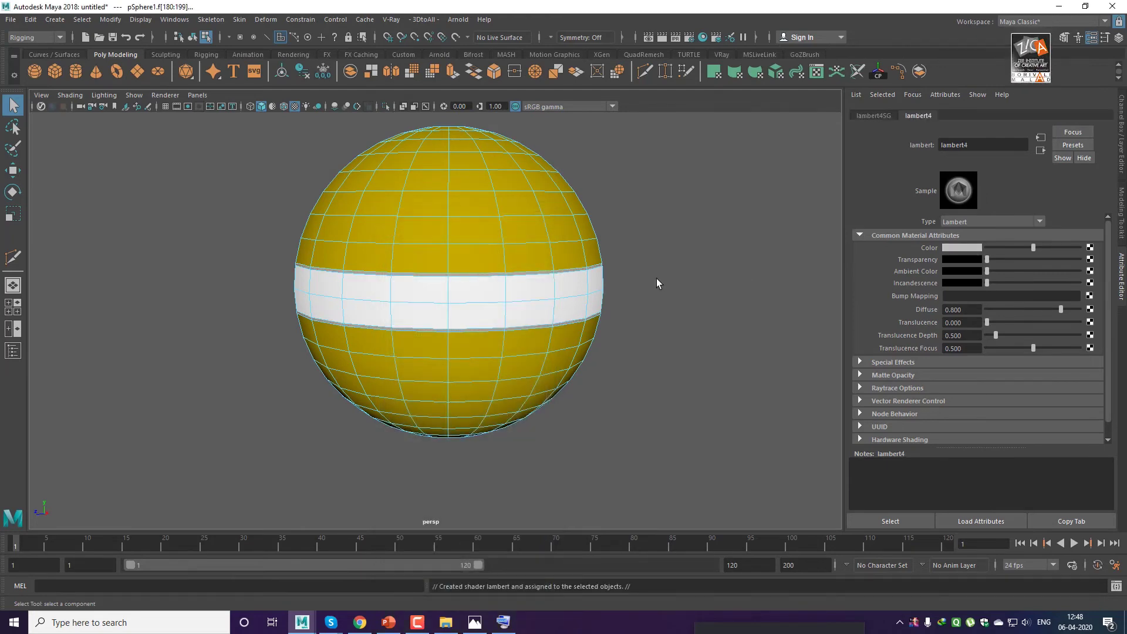
scroll(656, 278, up, 2)
alt+middle_drag(658, 305, 666, 370)
drag(1033, 248, 1001, 248)
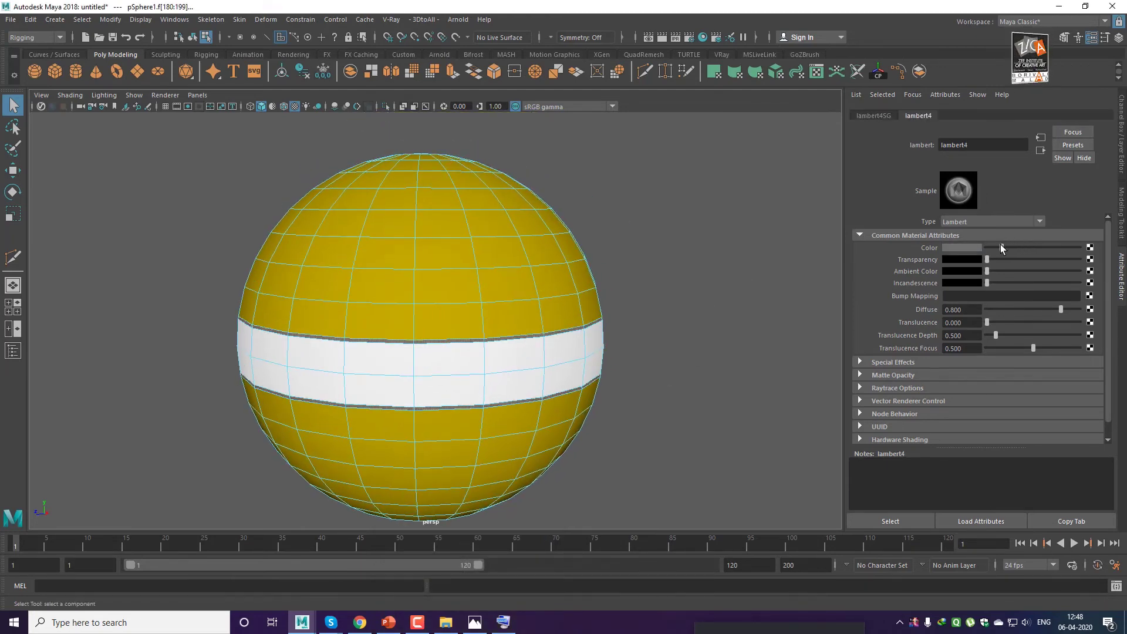
drag(991, 283, 998, 283)
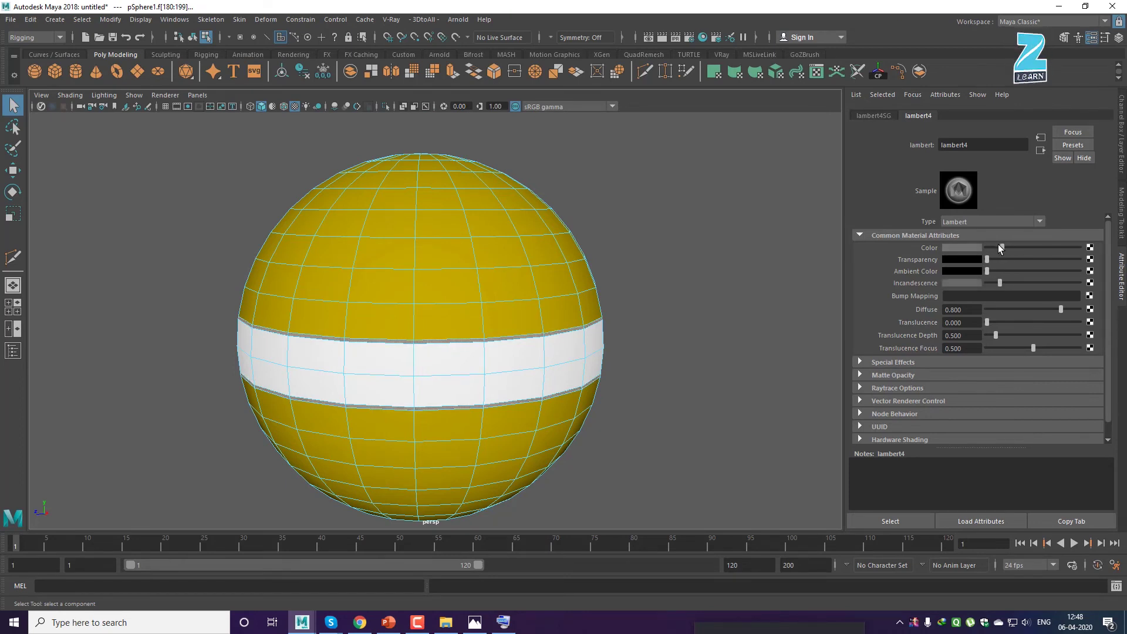
Return the sphere to object mode and show it deselected with the smooth mesh preview on.
right_drag(394, 243, 448, 227)
scroll(583, 208, down, 3)
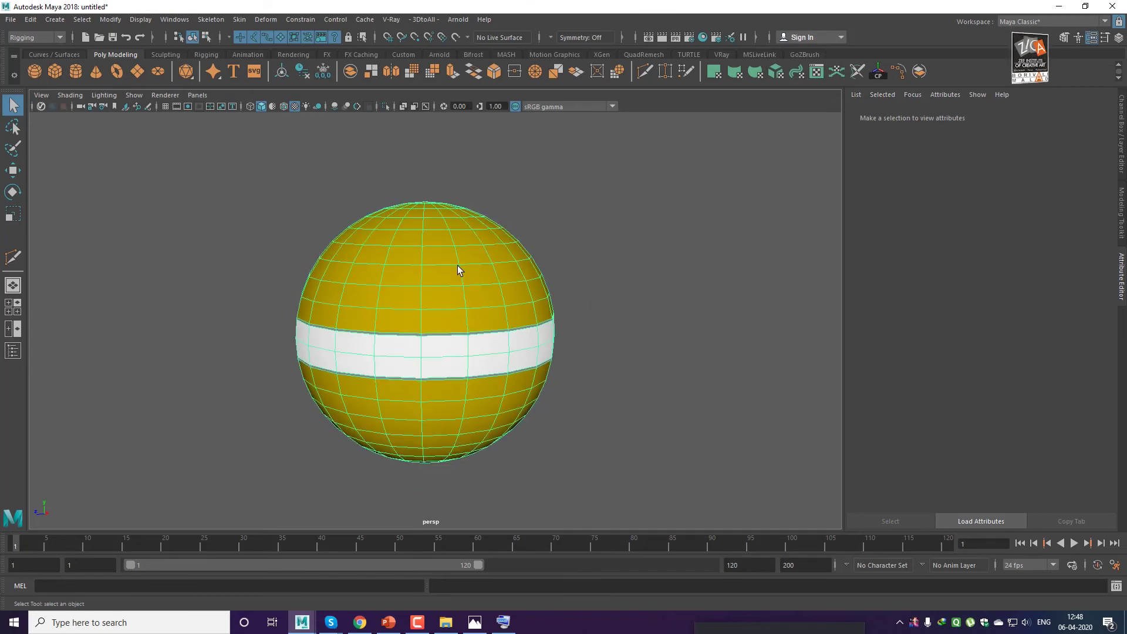
click(458, 269)
click(692, 276)
scroll(593, 272, down, 2)
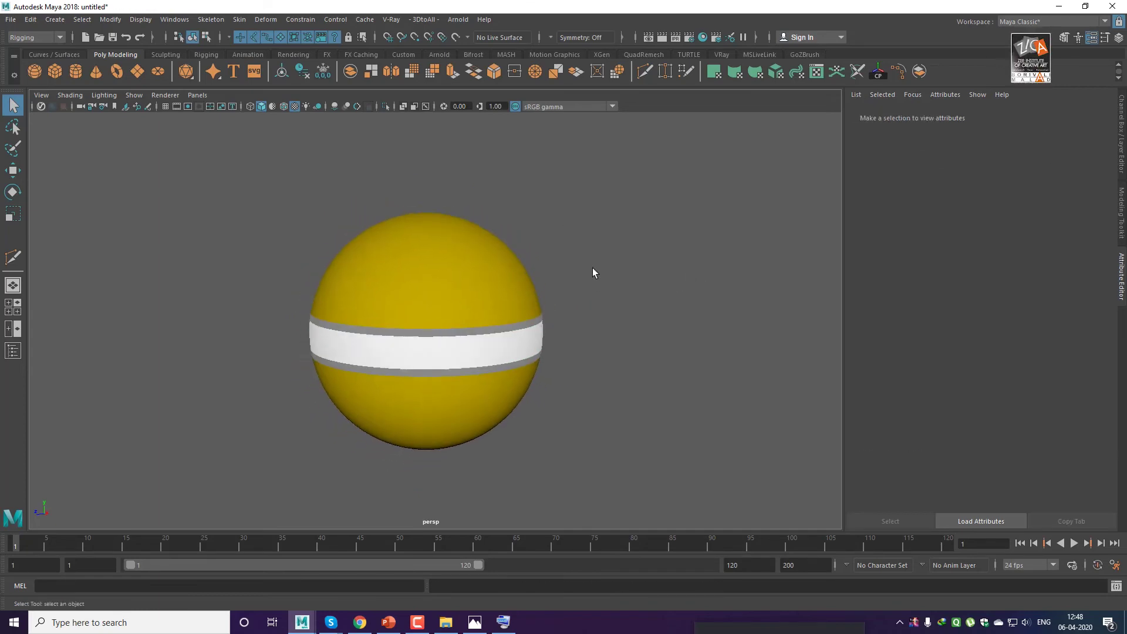
Select the sphere, show its channels and delete its construction history.
mouse_move(593, 270)
alt+mouse_down()
mouse_move(567, 257)
mouse_move(577, 274)
alt+mouse_up()
alt+right_drag(577, 274, 669, 286)
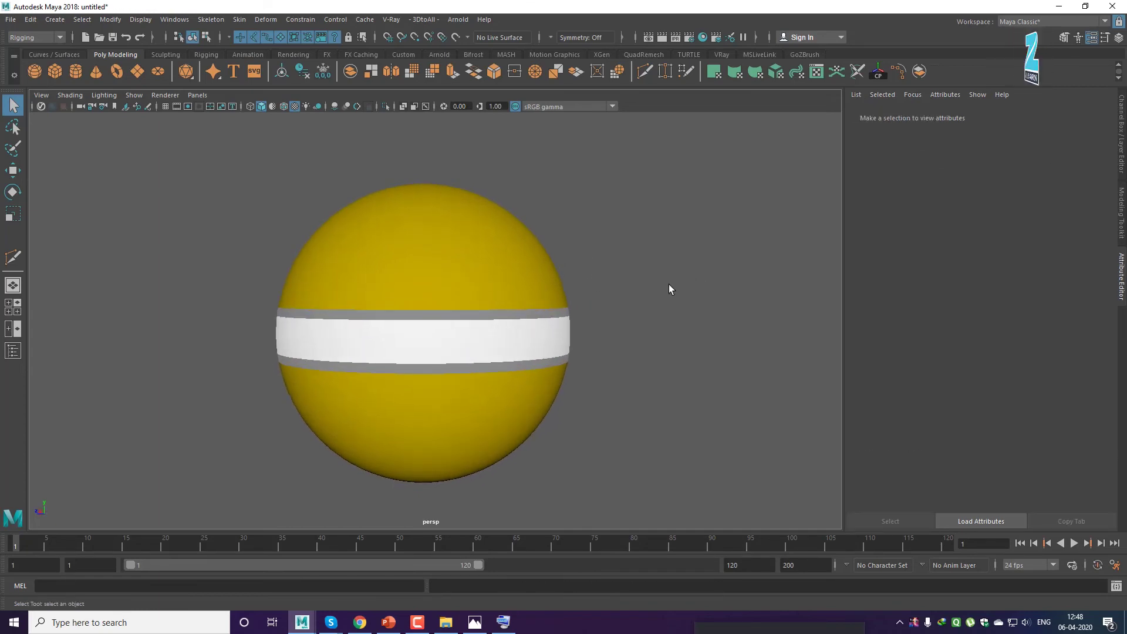
click(433, 438)
alt+drag(589, 385, 712, 408)
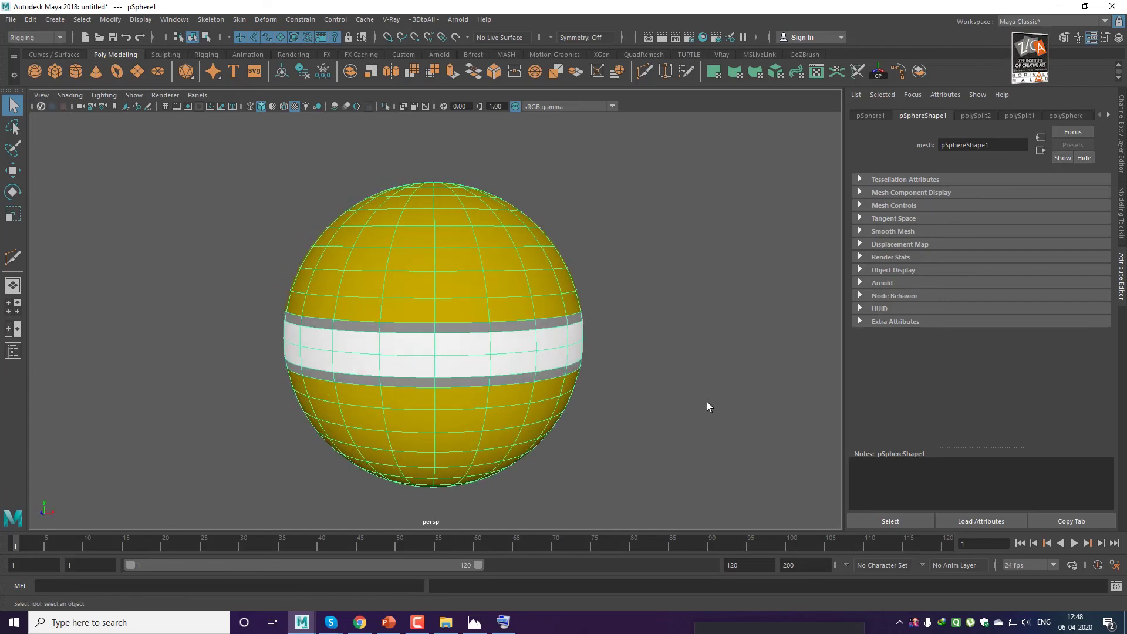
alt+right_drag(706, 401, 629, 417)
alt+drag(628, 417, 592, 444)
click(1122, 135)
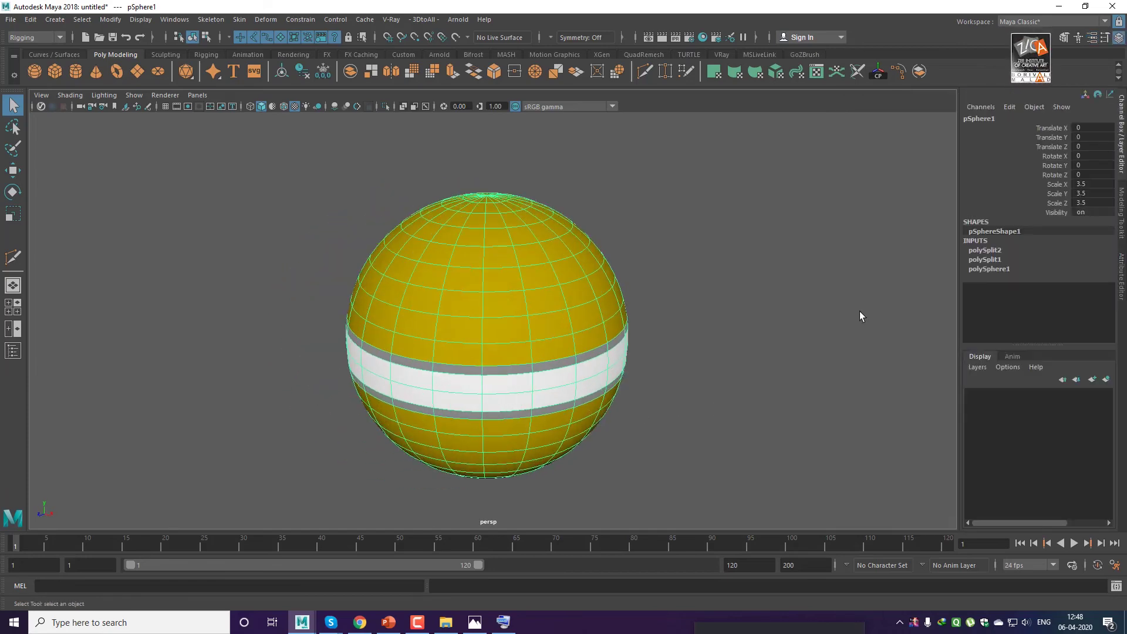
key(alt+shift+d)
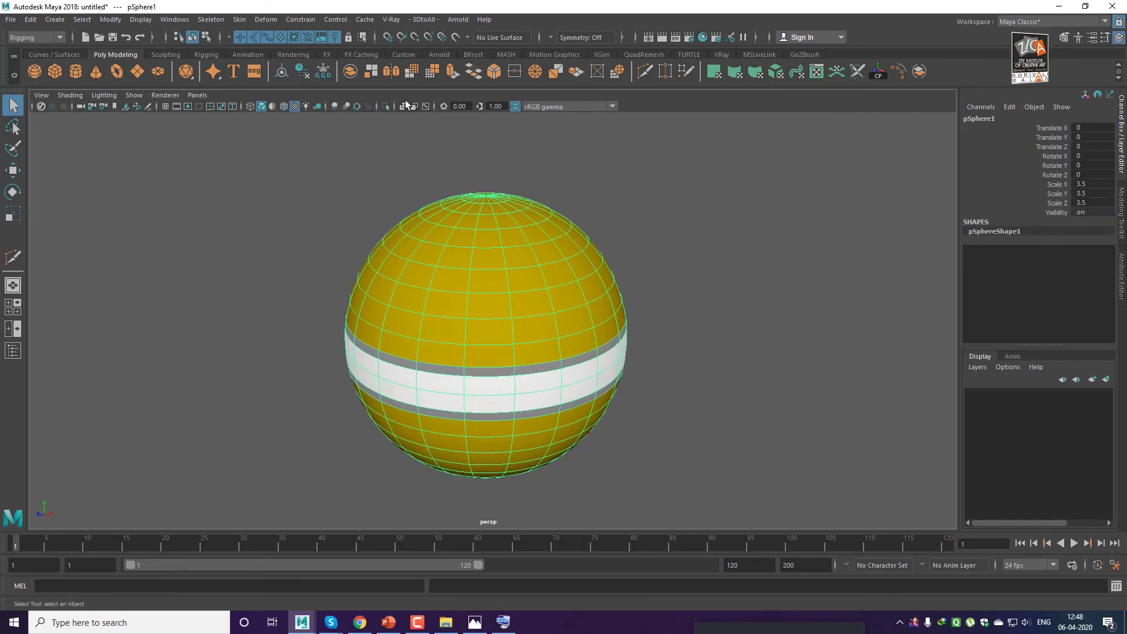
Freeze the sphere's transformations.
click(215, 56)
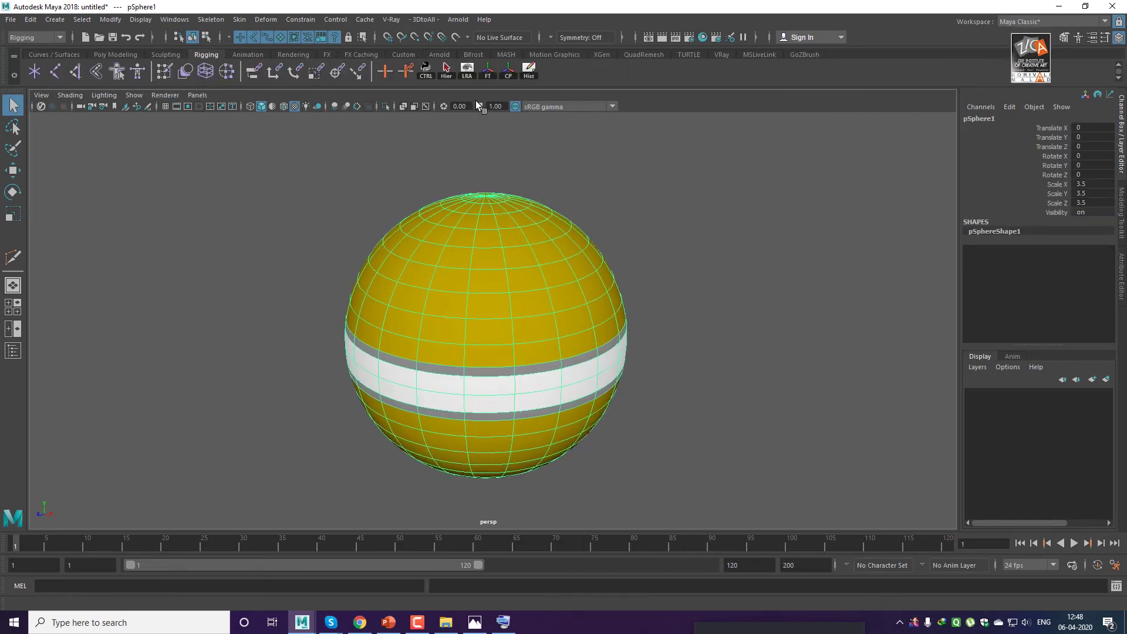
click(486, 69)
click(796, 396)
click(544, 379)
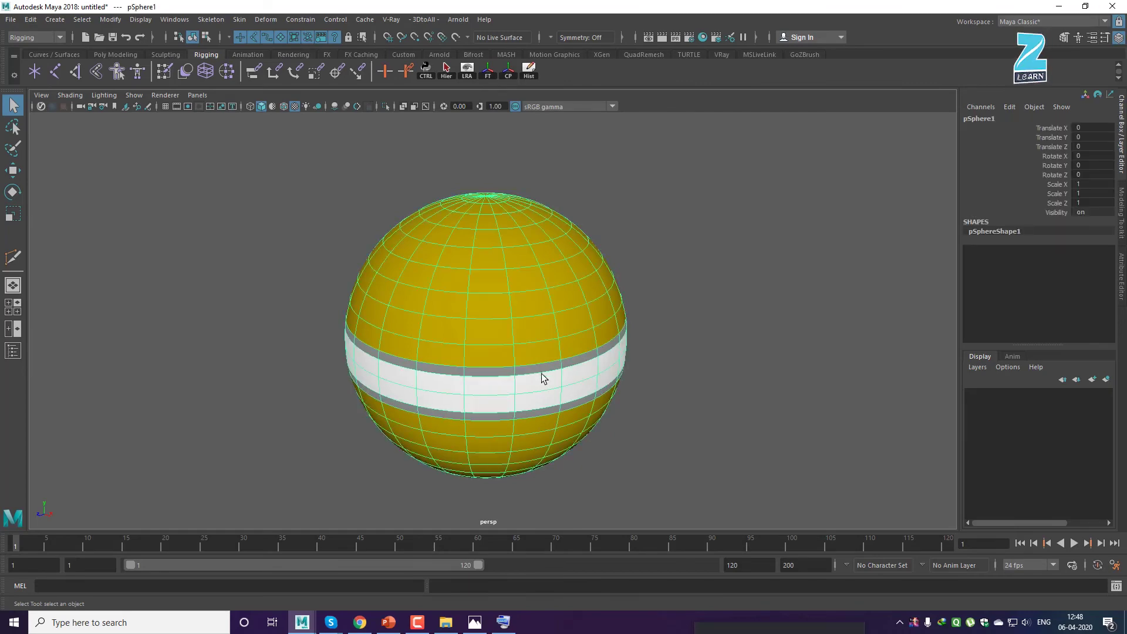
alt+drag(545, 378, 616, 347)
alt+right_drag(616, 348, 649, 407)
alt+drag(649, 408, 488, 307)
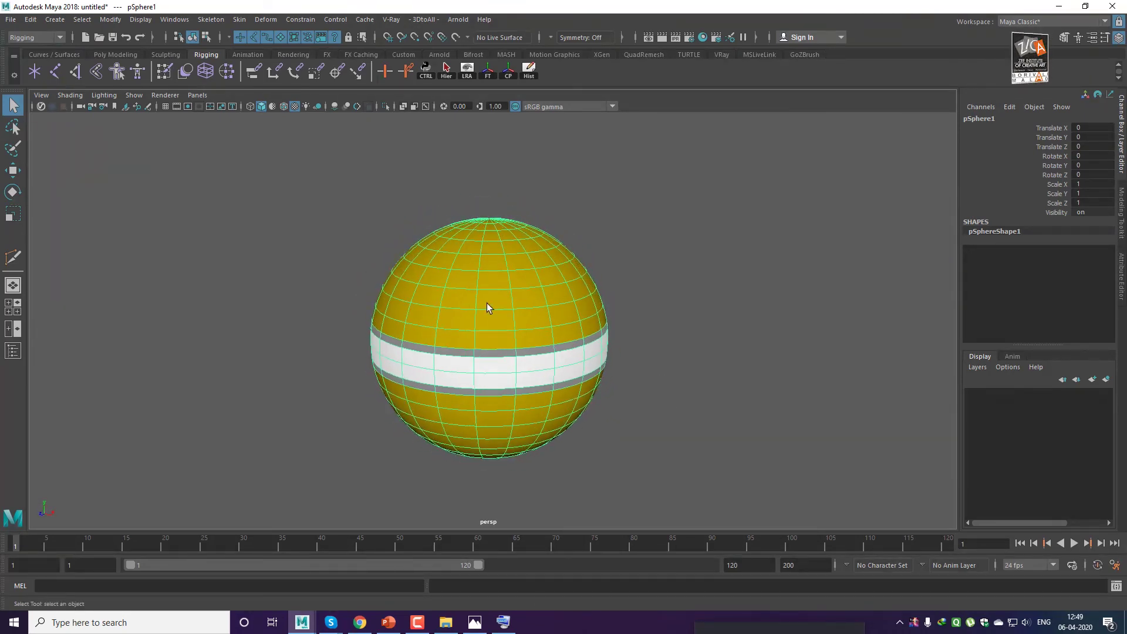
Activate the Move tool and reselect the sphere.
key(w)
mouse_move(704, 364)
alt+mouse_down()
mouse_move(678, 374)
mouse_move(702, 377)
alt+mouse_up()
click(700, 376)
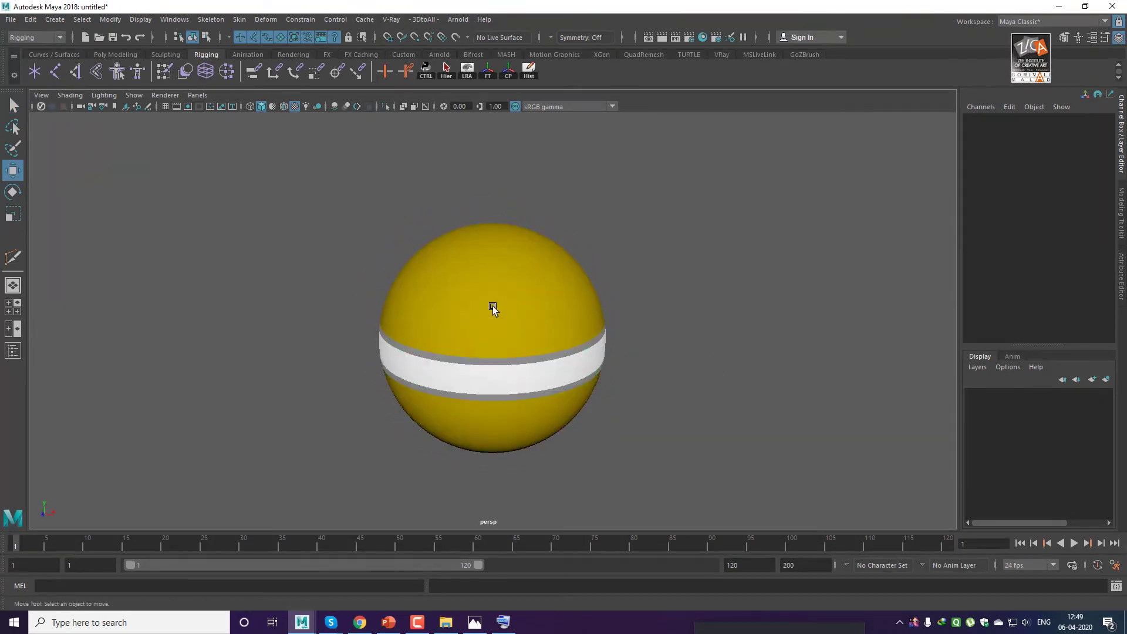
click(491, 307)
alt+drag(493, 314, 561, 342)
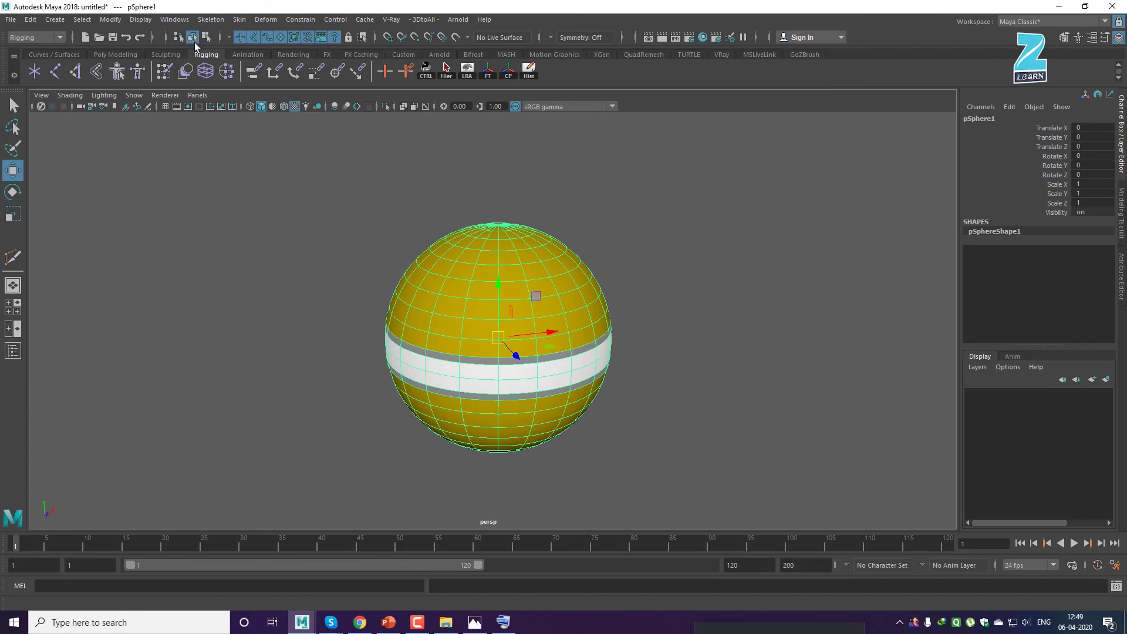
Reset the Lattice options and create a lattice around the sphere with divisions of 2, 2 and 2.
click(271, 21)
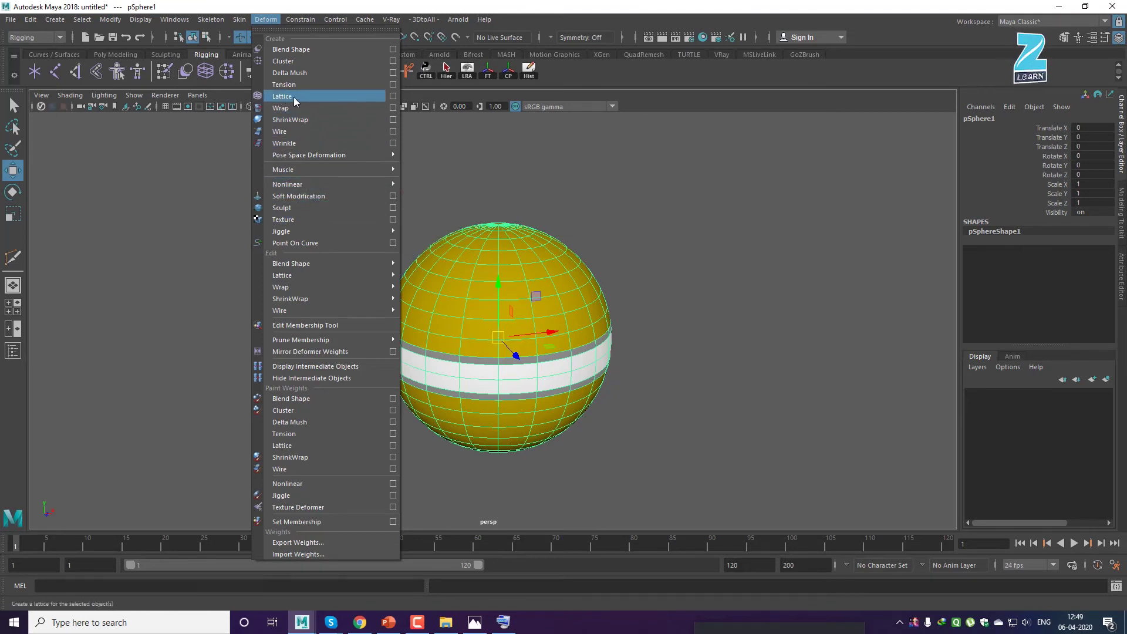
click(393, 97)
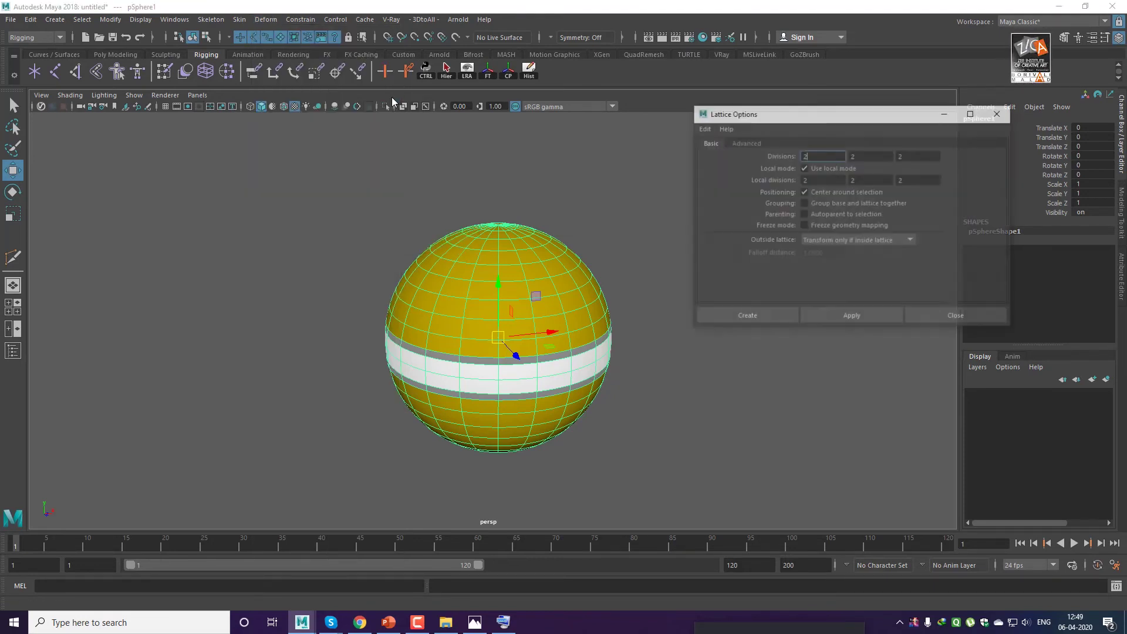
click(703, 129)
click(709, 150)
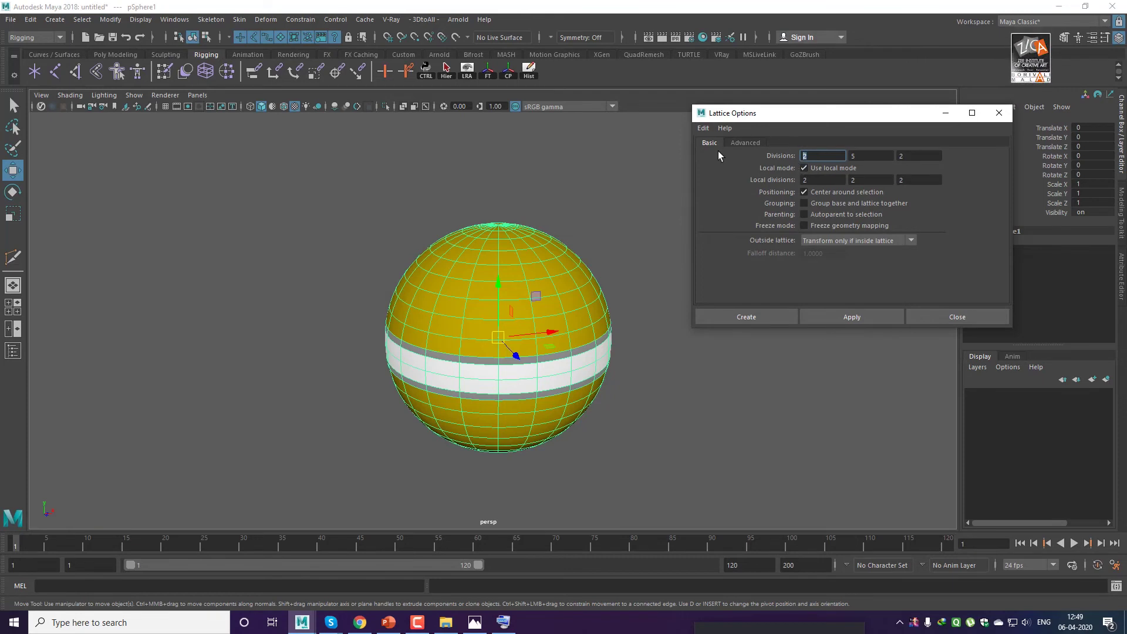
key(Tab)
text(2)
key(Tab)
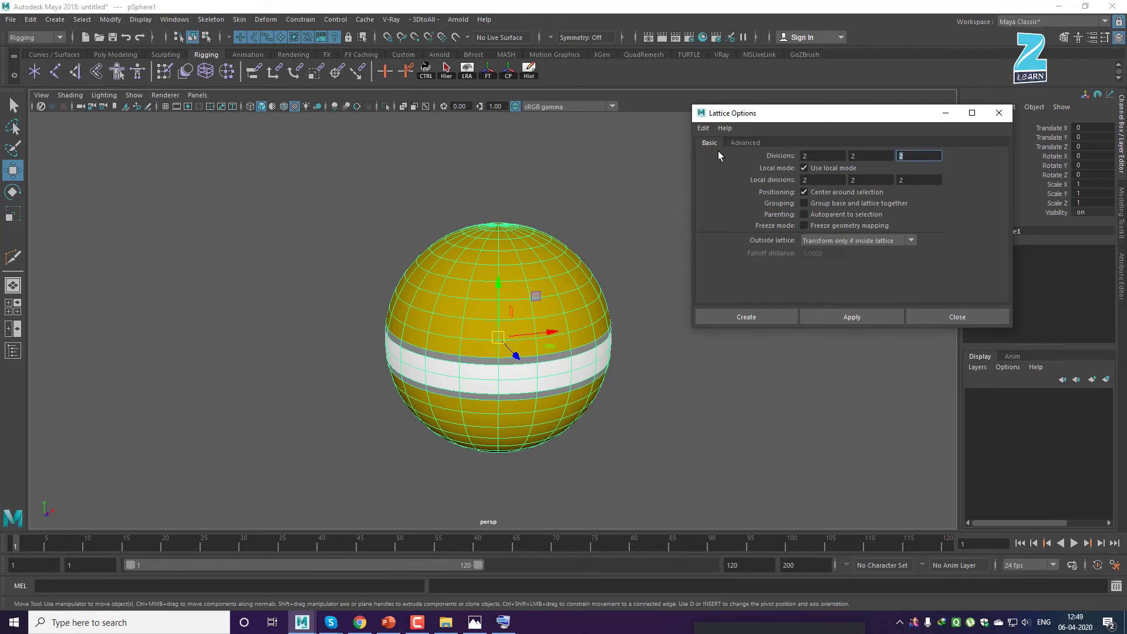
click(747, 318)
click(713, 359)
alt+drag(713, 359, 685, 354)
Select the lattice and switch it to Lattice Point mode.
right_click(822, 212)
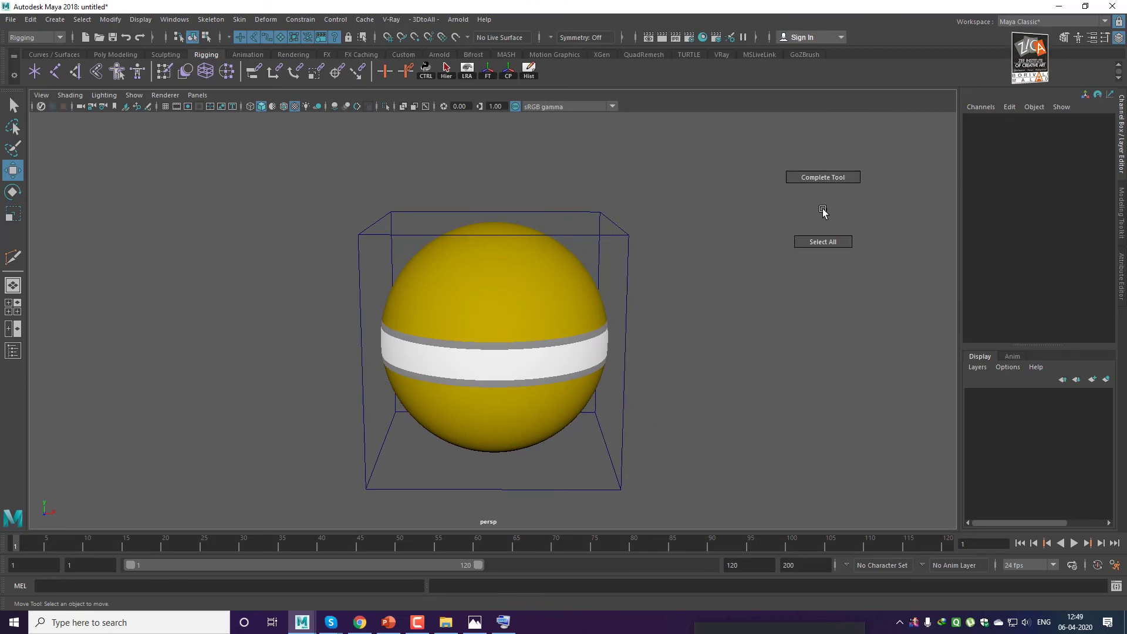
click(627, 239)
right_click(748, 228)
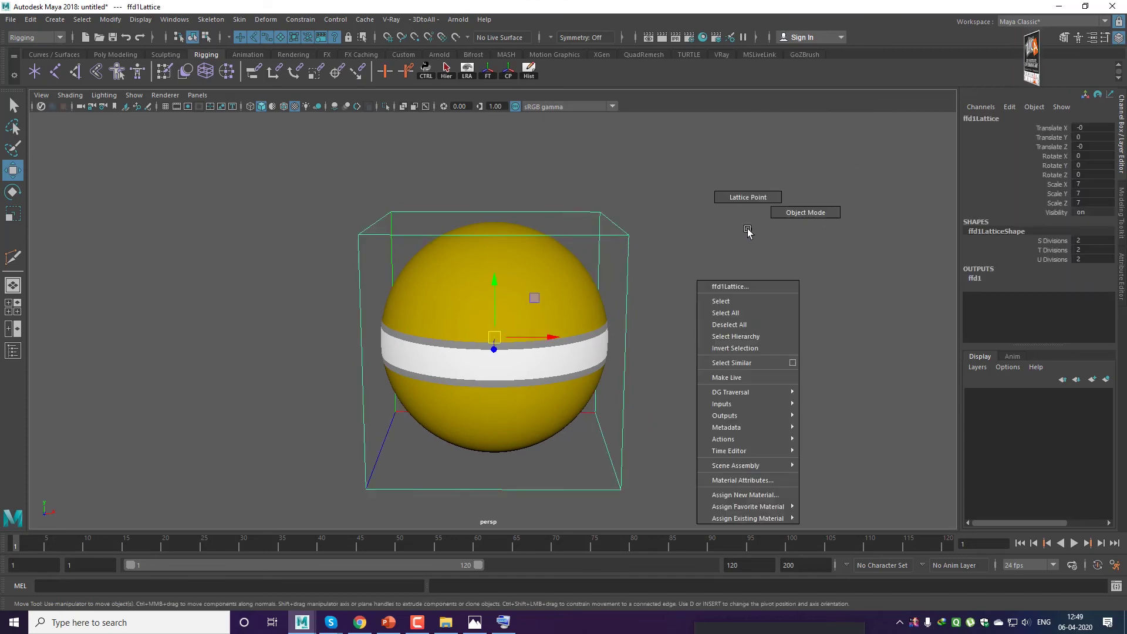
click(740, 197)
Test the lattice by moving its four upper points up and its four lower points down, undoing each move.
drag(319, 183, 673, 239)
drag(496, 169, 495, 98)
key(ctrl+z)
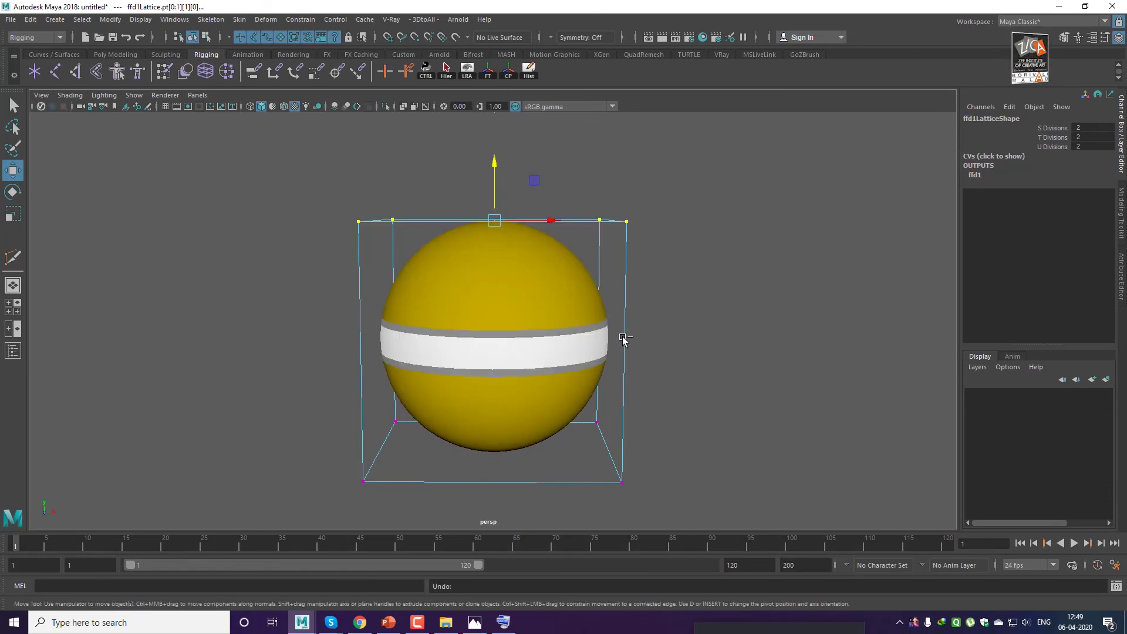
alt+drag(722, 447, 178, 544)
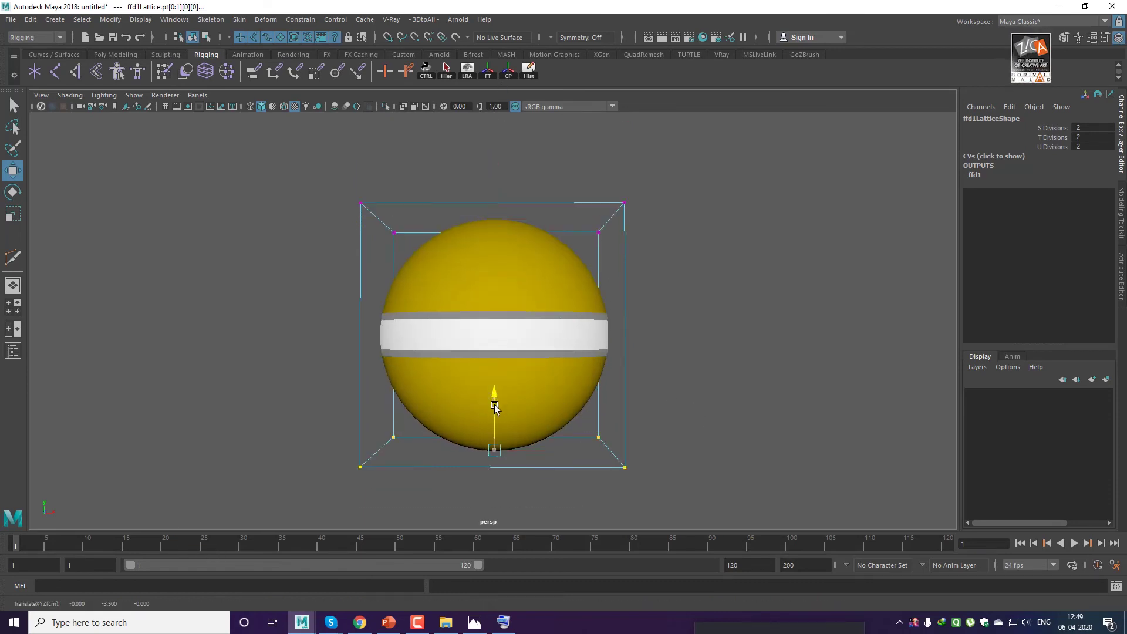
drag(495, 393, 494, 456)
key(ctrl+z)
alt+right_drag(774, 342, 694, 338)
alt+drag(663, 350, 691, 362)
click(699, 340)
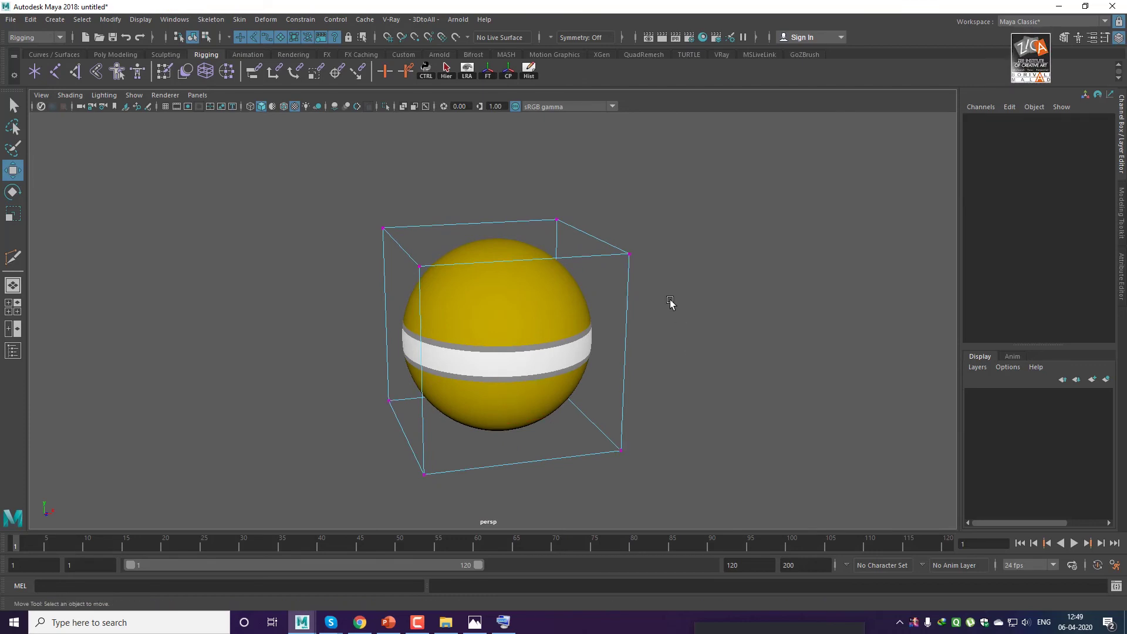
Create a cluster from the four upper lattice points.
alt+drag(671, 307, 614, 293)
drag(302, 189, 659, 292)
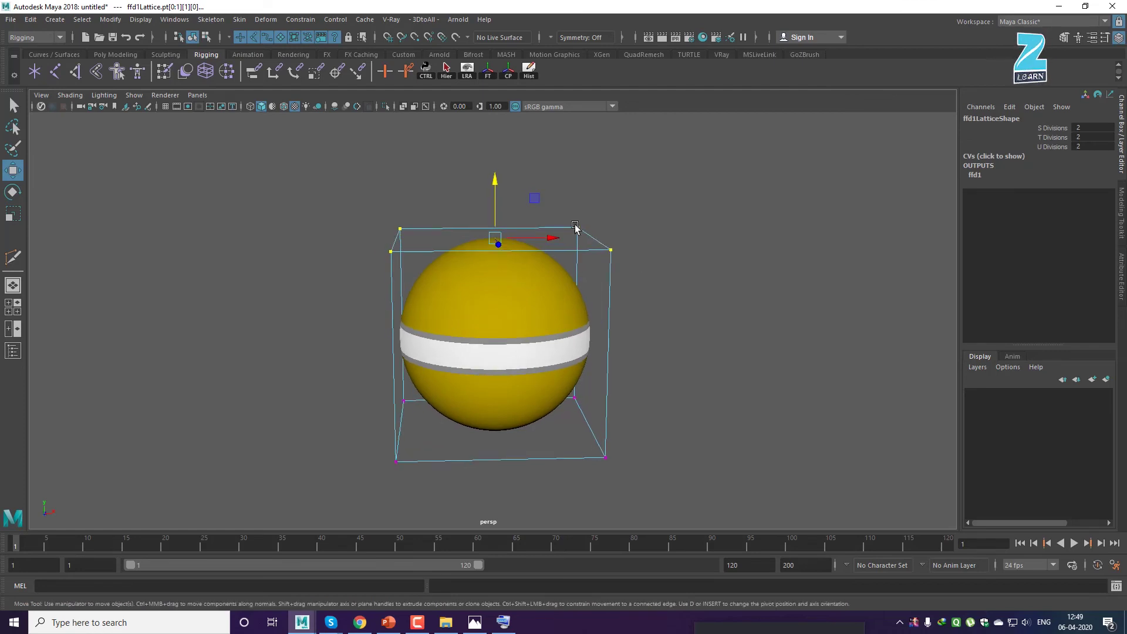
click(265, 20)
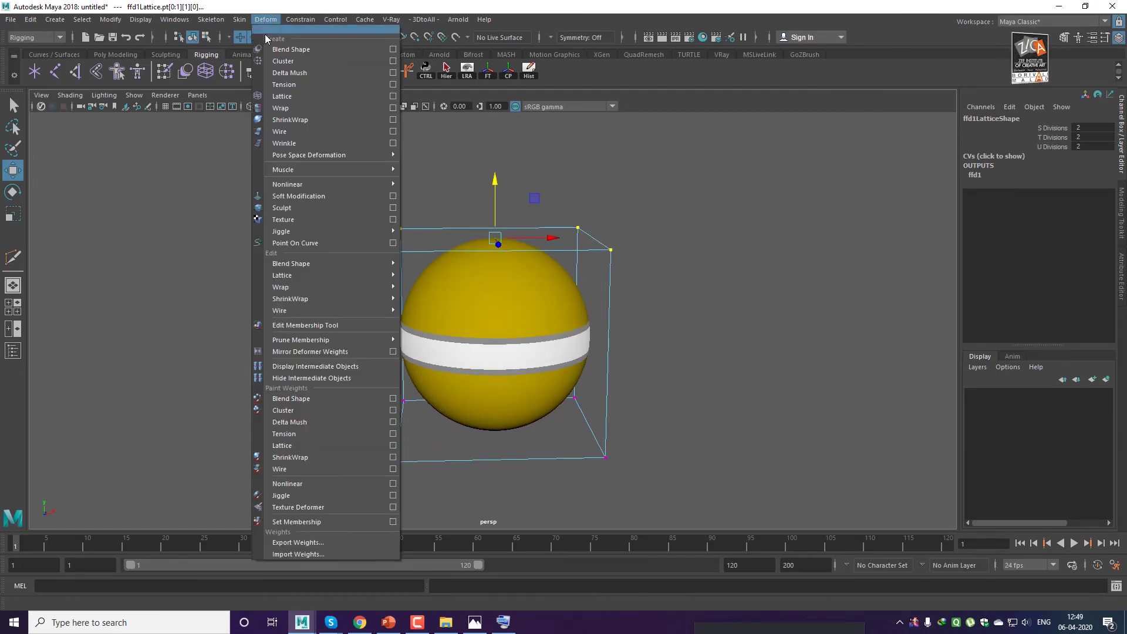
click(309, 61)
click(780, 264)
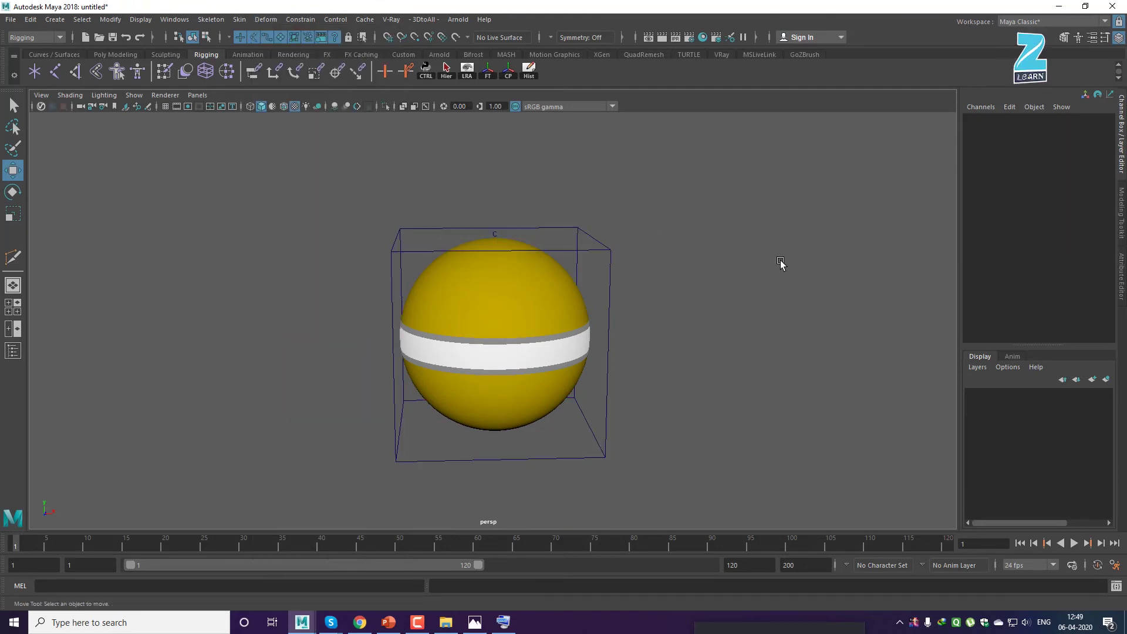
Test the upper cluster handle by moving it upward, and undo the move.
click(602, 251)
click(720, 198)
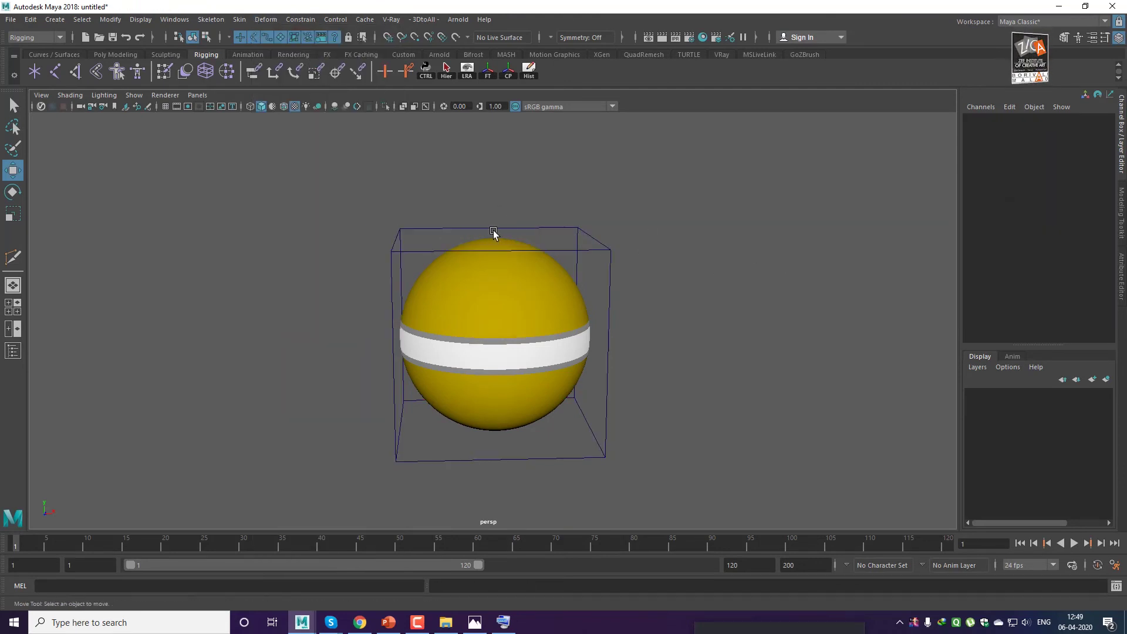
click(493, 233)
drag(496, 182, 496, 146)
key(ctrl+z)
click(610, 390)
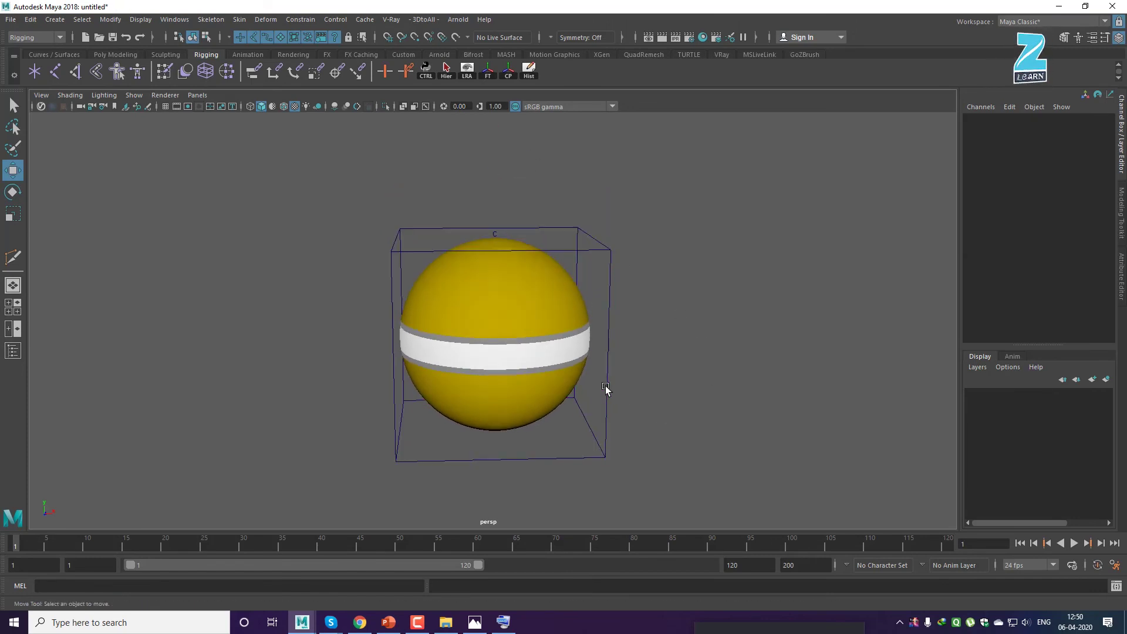
Create a second cluster from the four lower lattice points.
key(ctrl+a)
click(533, 299)
right_click(538, 291)
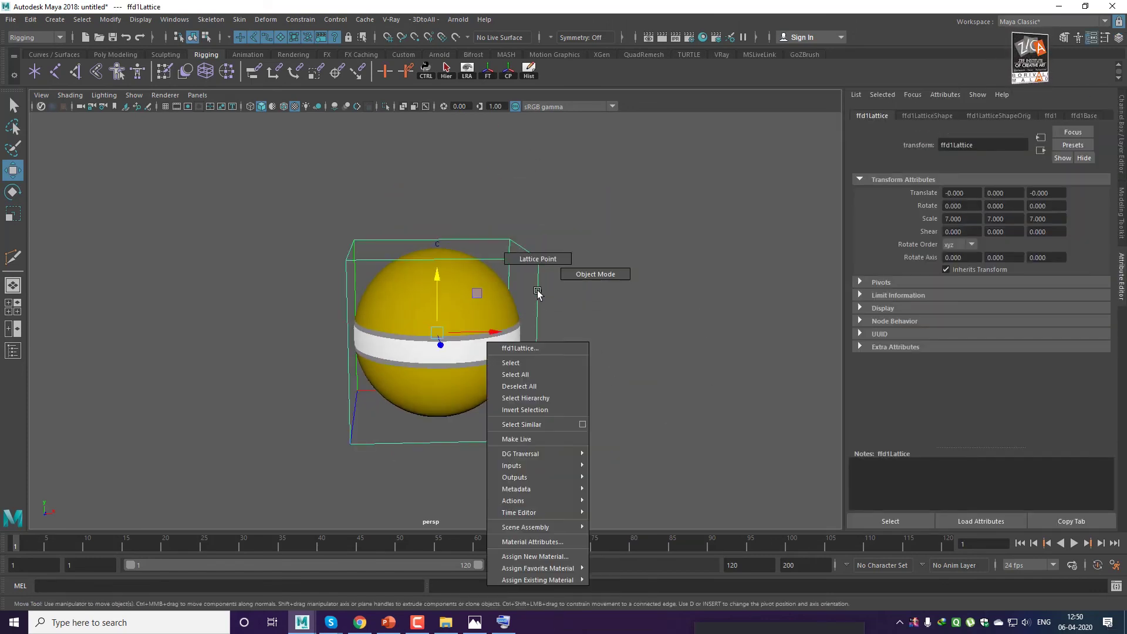
click(517, 257)
alt+drag(644, 455, 642, 442)
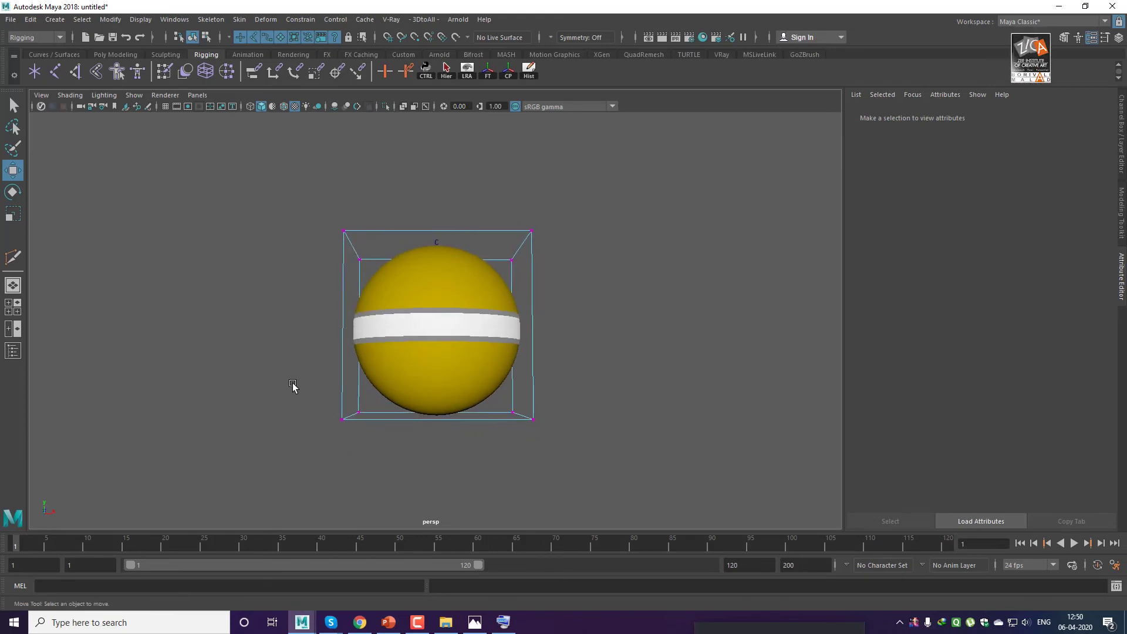
drag(260, 382, 558, 447)
alt+drag(627, 458, 533, 469)
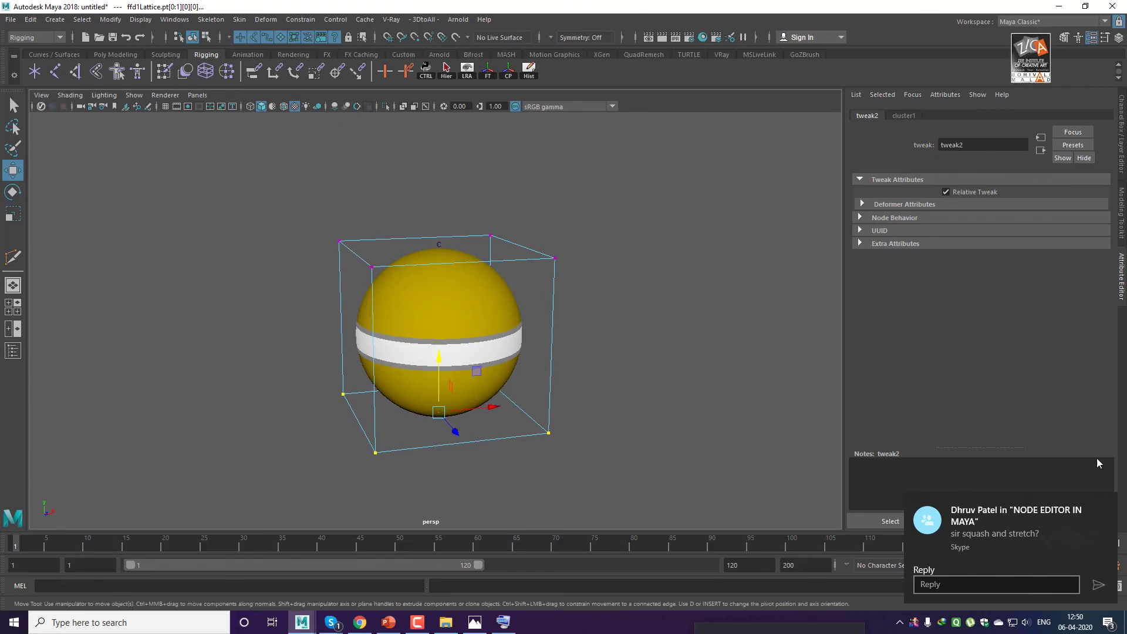
click(264, 20)
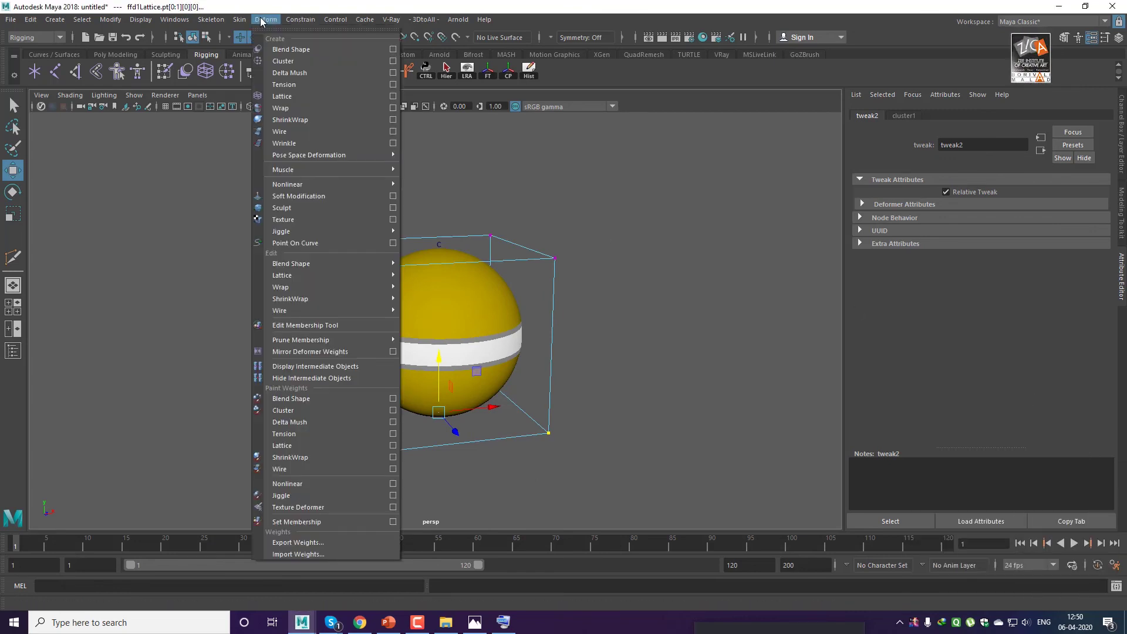
click(279, 61)
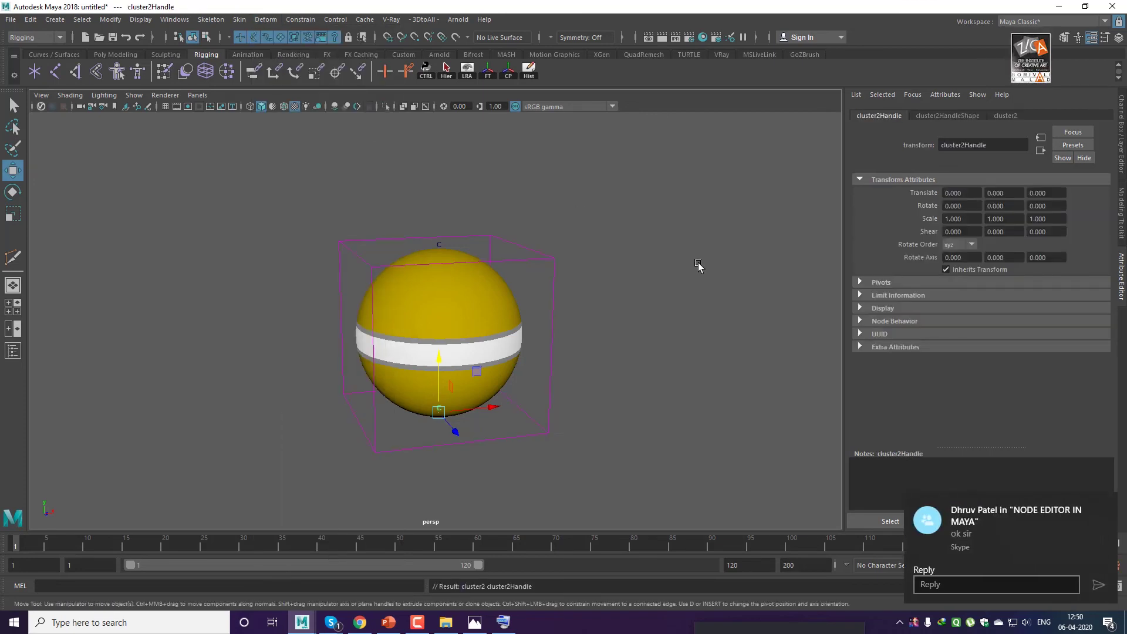
click(702, 267)
click(1107, 505)
alt+drag(576, 344, 487, 405)
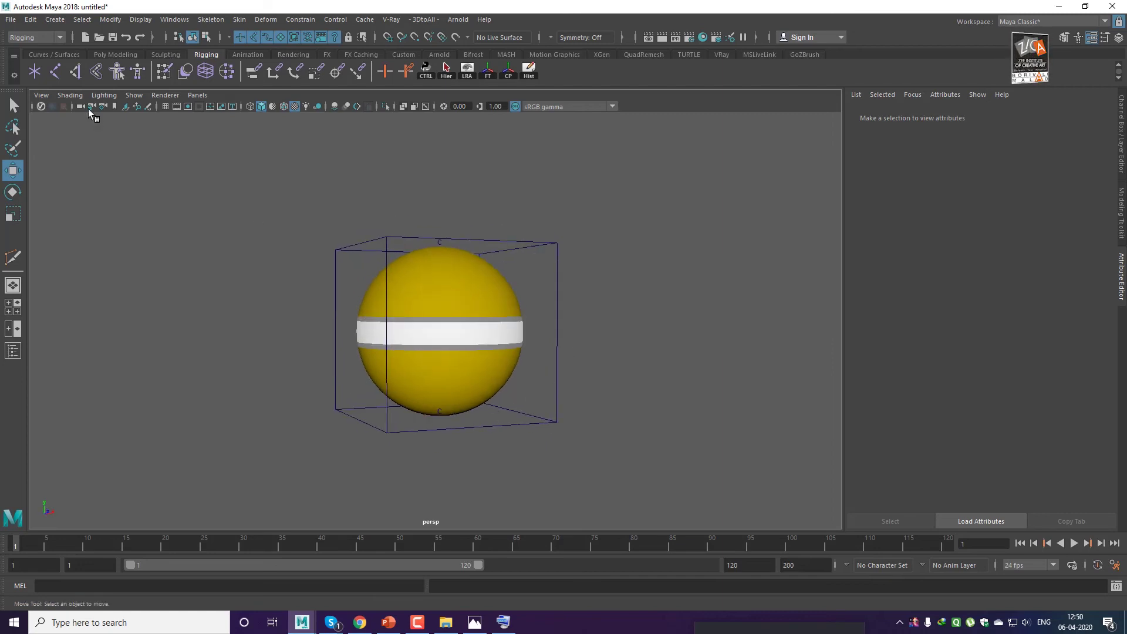
Open the Outliner and test cluster1Handle upward and cluster2Handle downward, undoing each move.
click(174, 19)
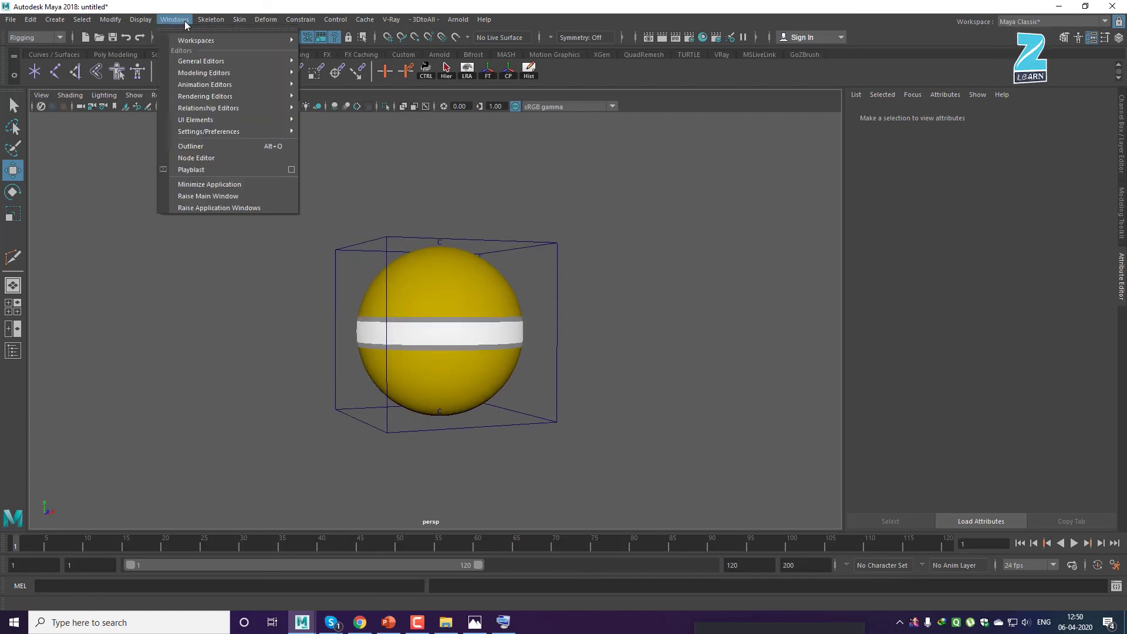
click(186, 146)
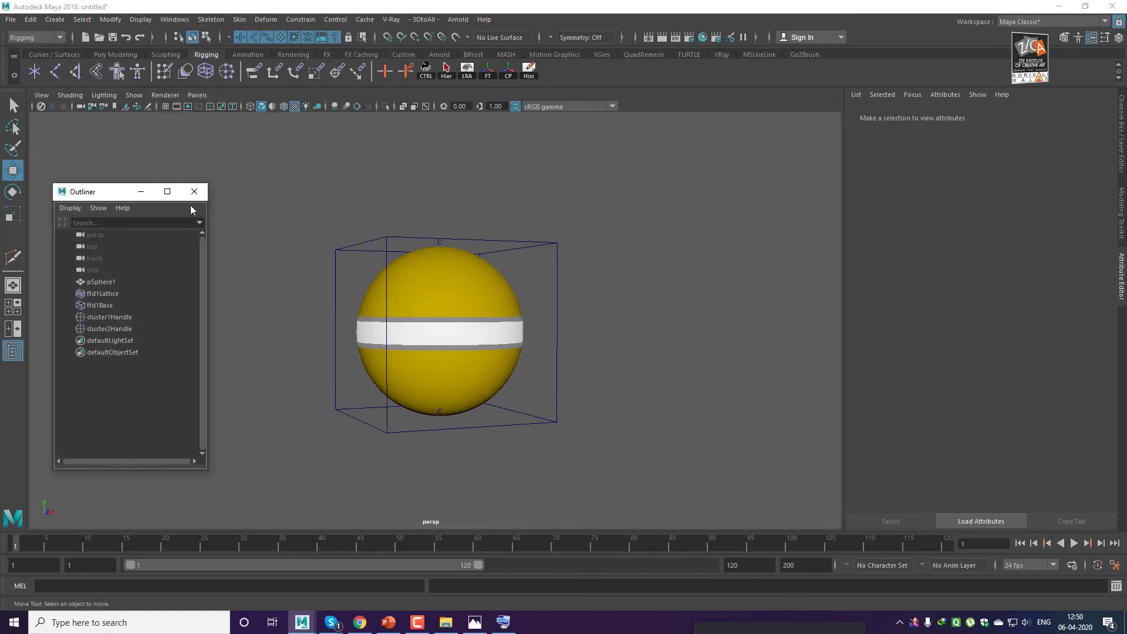
click(130, 317)
drag(438, 188, 438, 132)
key(ctrl+z)
click(112, 330)
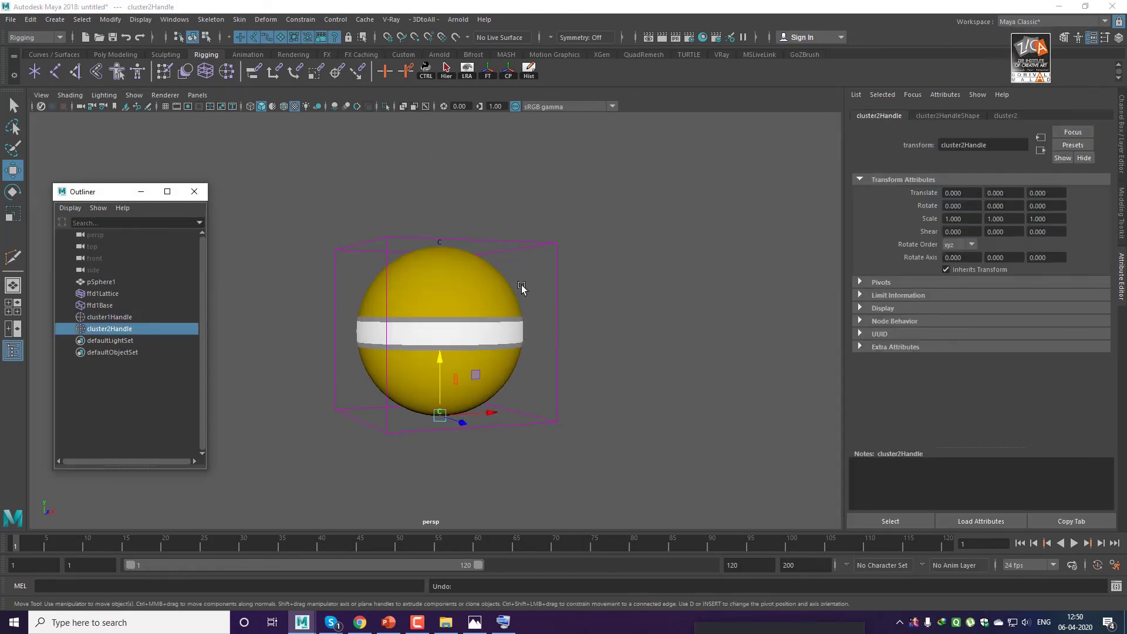
drag(441, 367, 445, 439)
key(ctrl+z)
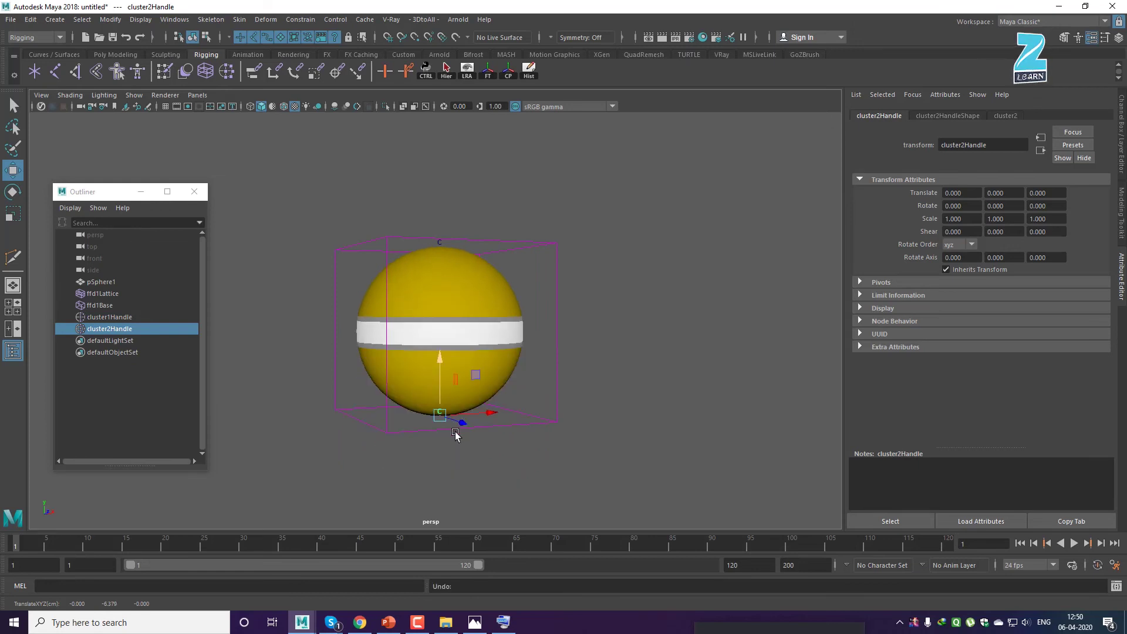
Clear the selection and bring back the Channel Box.
click(722, 314)
alt+drag(644, 316, 683, 358)
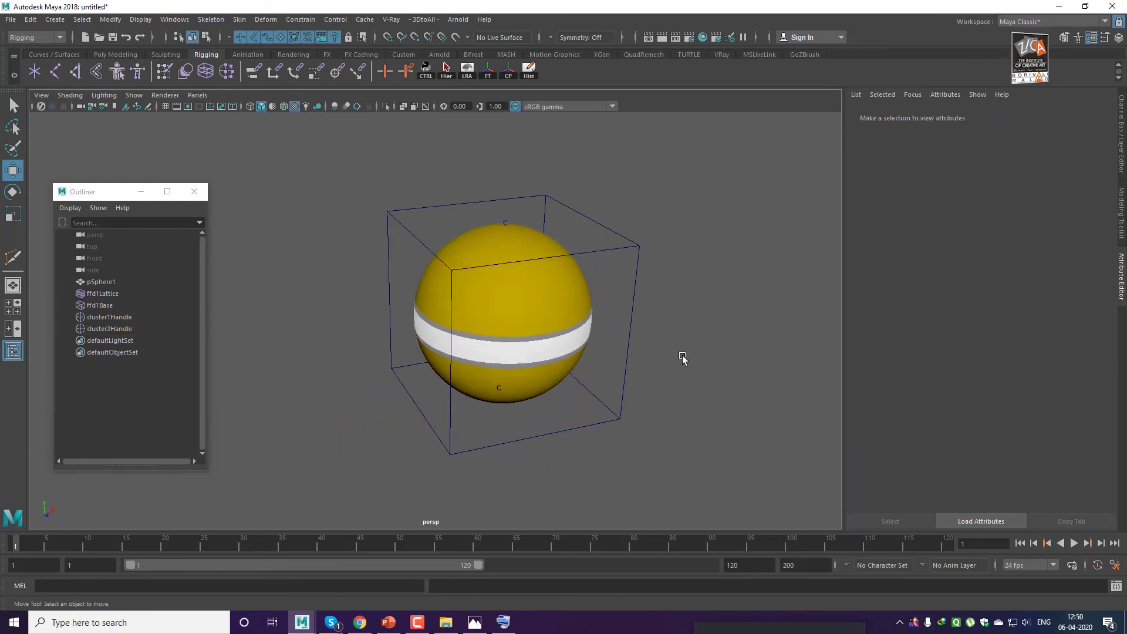
click(1119, 159)
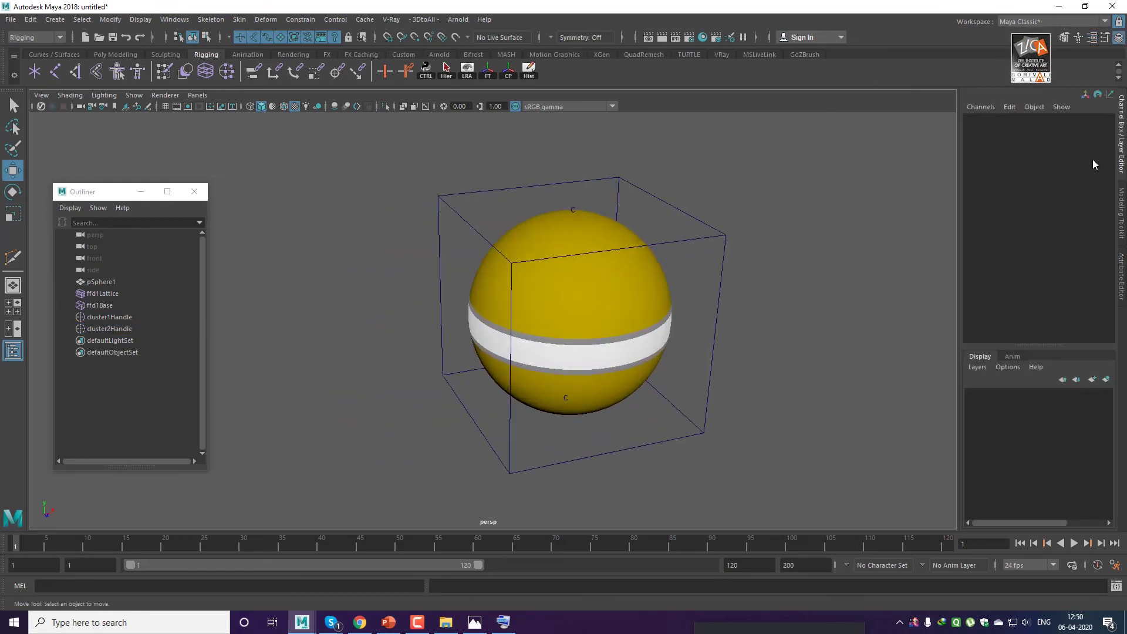
Import Ball_Ctrl.ma from the edits folder inside the project's scenes folder.
alt+drag(828, 259, 693, 346)
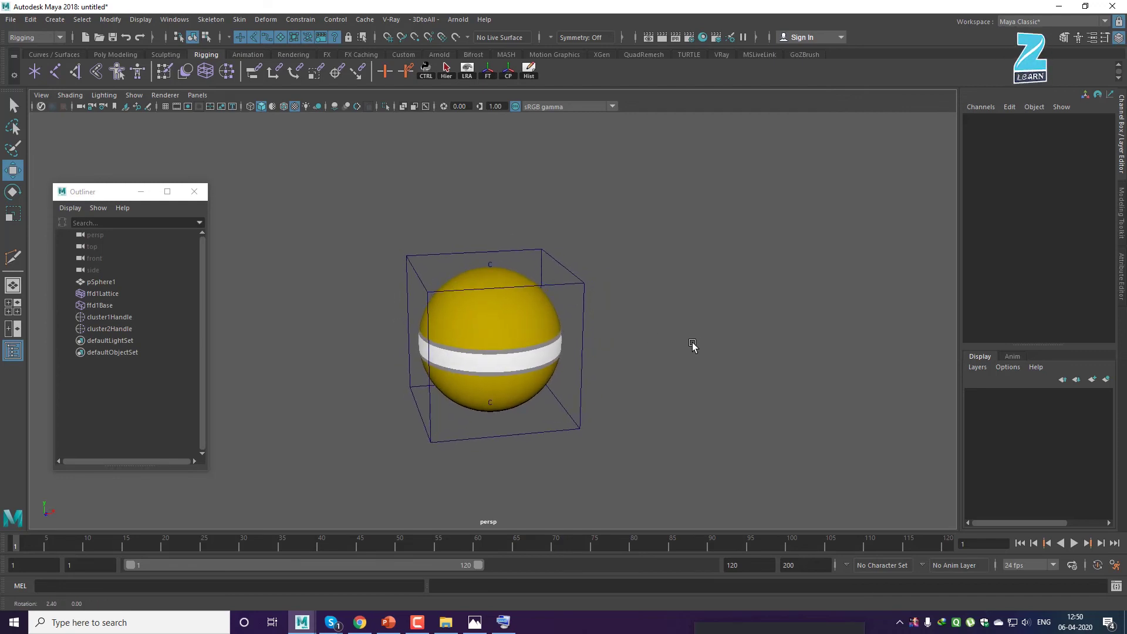
mouse_move(365, 220)
alt+mouse_down()
mouse_move(375, 225)
mouse_move(367, 223)
alt+mouse_up()
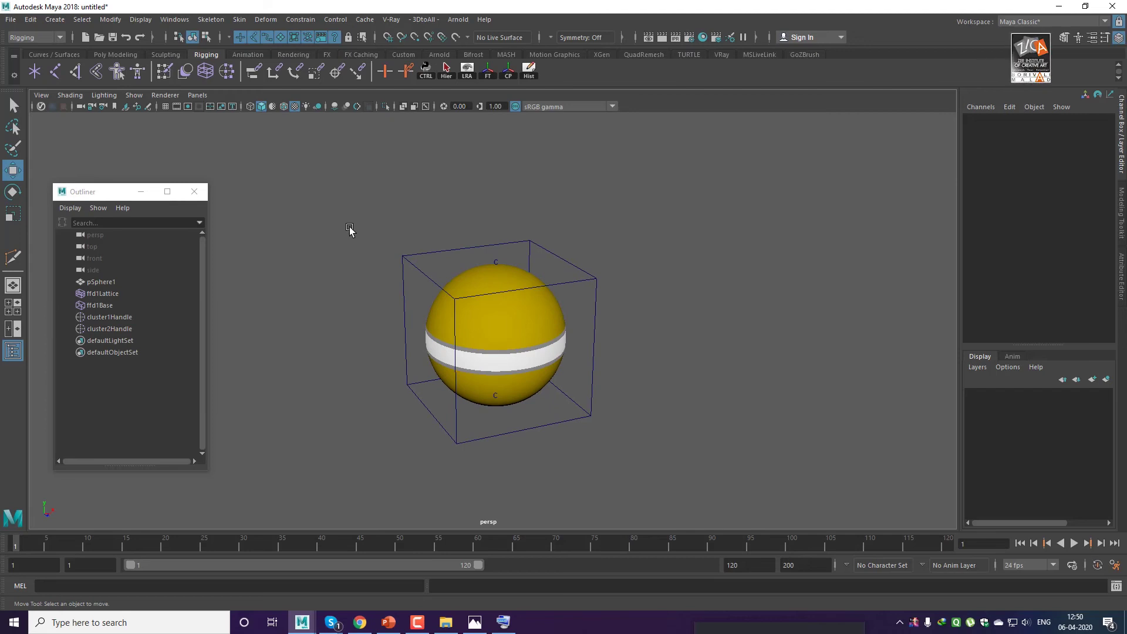
click(10, 19)
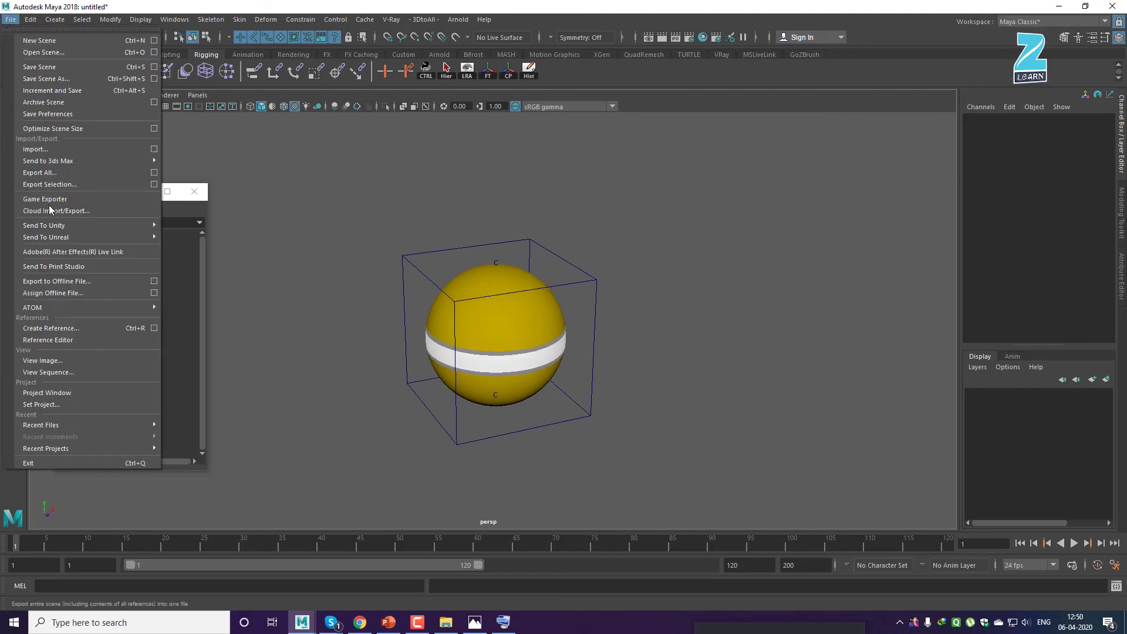
click(47, 149)
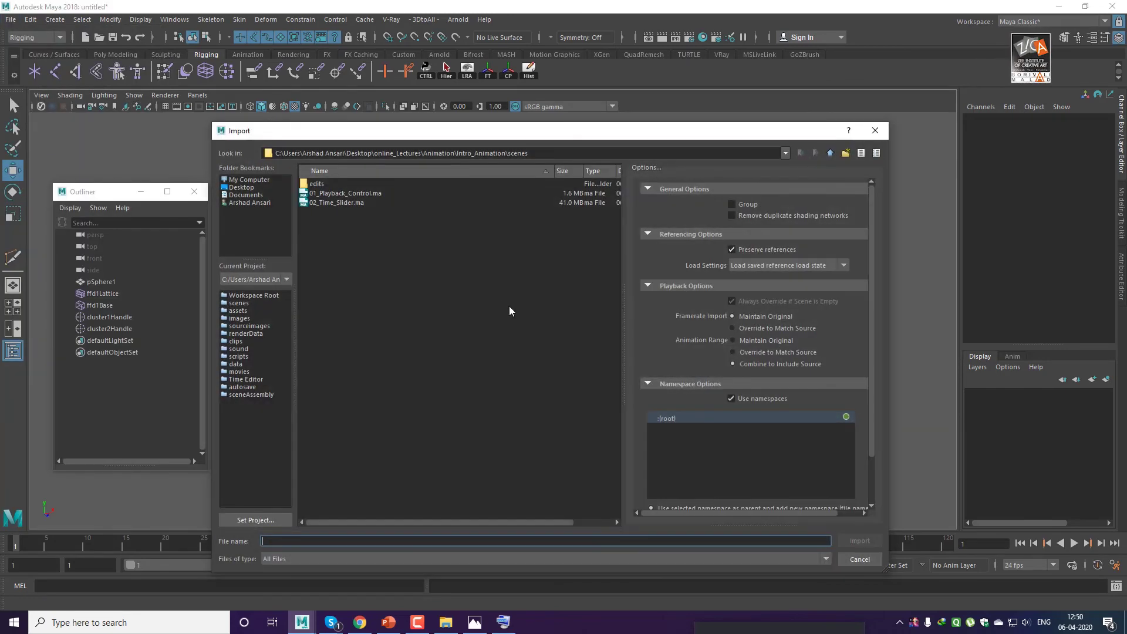
double_click(317, 184)
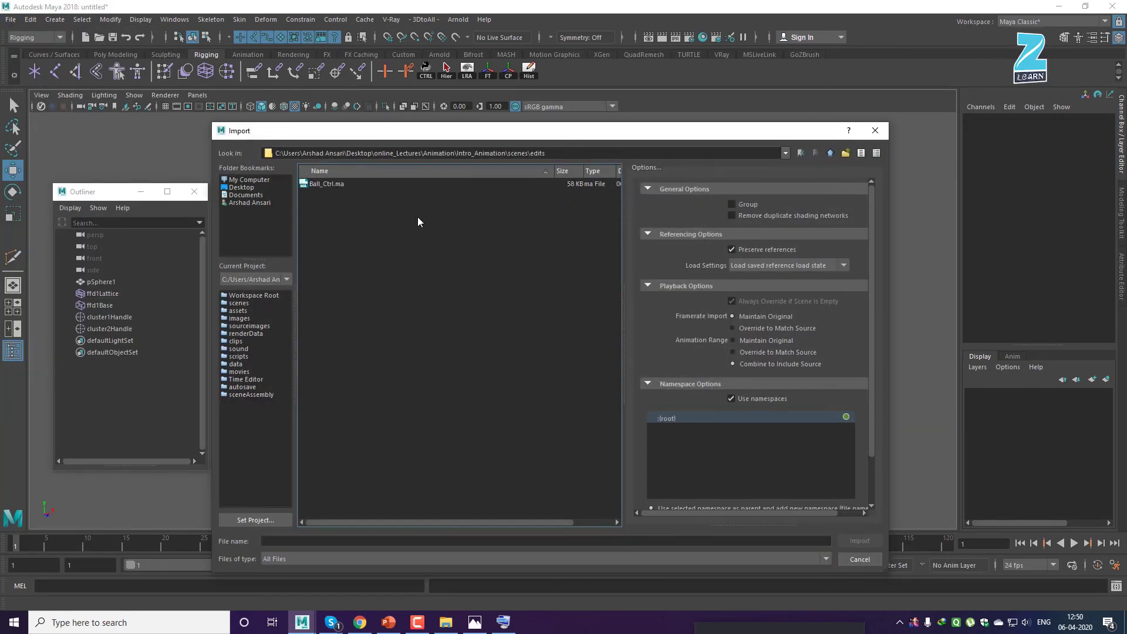
click(330, 184)
click(849, 540)
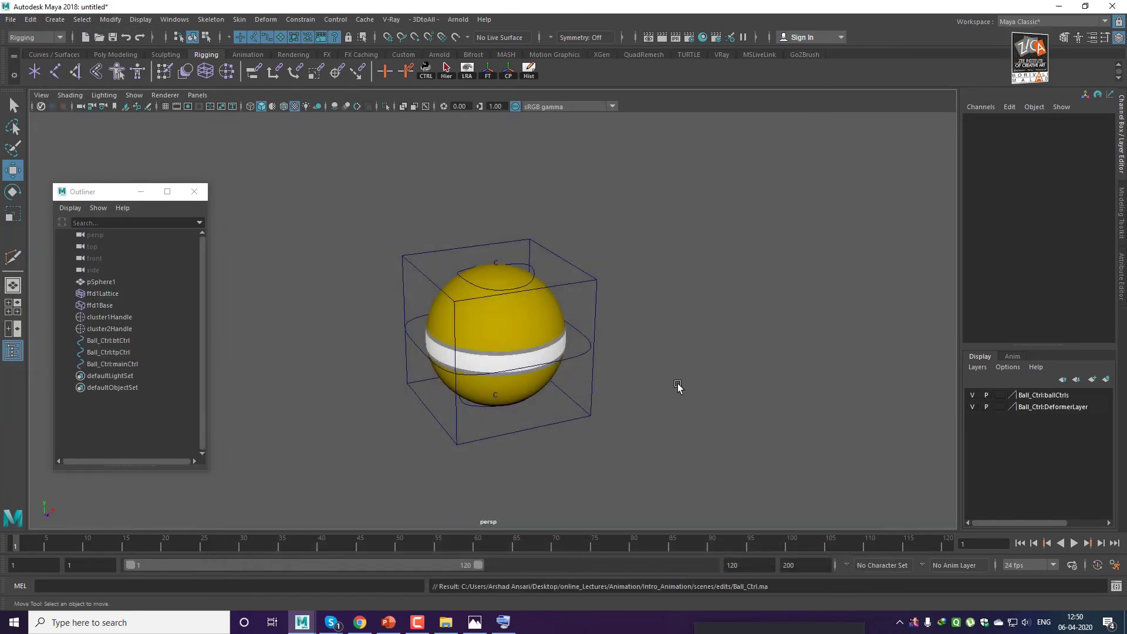
Delete the imported Ball_Ctrl namespace in the Namespace Editor by merging it with the root, and close the editor.
mouse_move(679, 388)
alt+mouse_down()
mouse_move(624, 393)
mouse_move(694, 375)
mouse_move(589, 388)
mouse_move(679, 400)
alt+mouse_up()
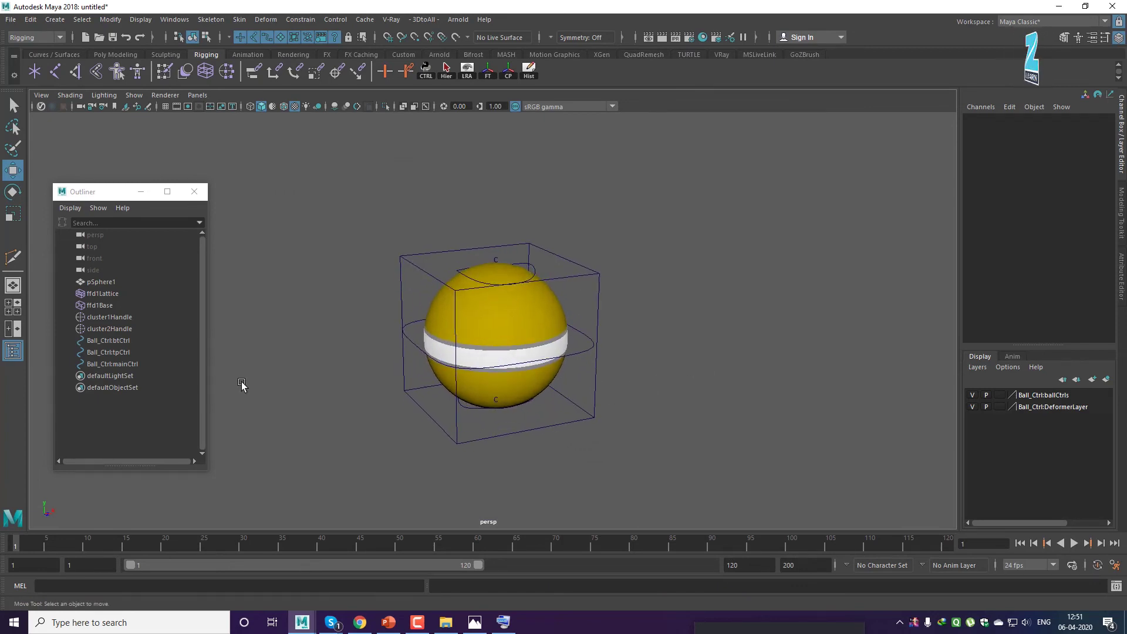
click(125, 340)
shift+click(125, 353)
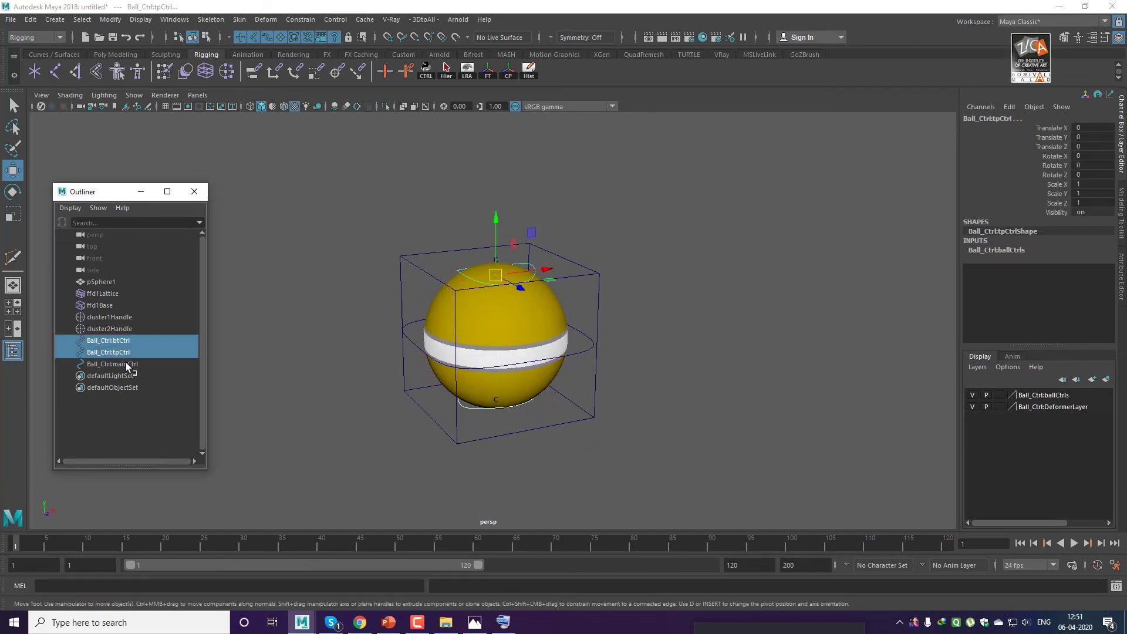
click(174, 19)
mouse_move(209, 62)
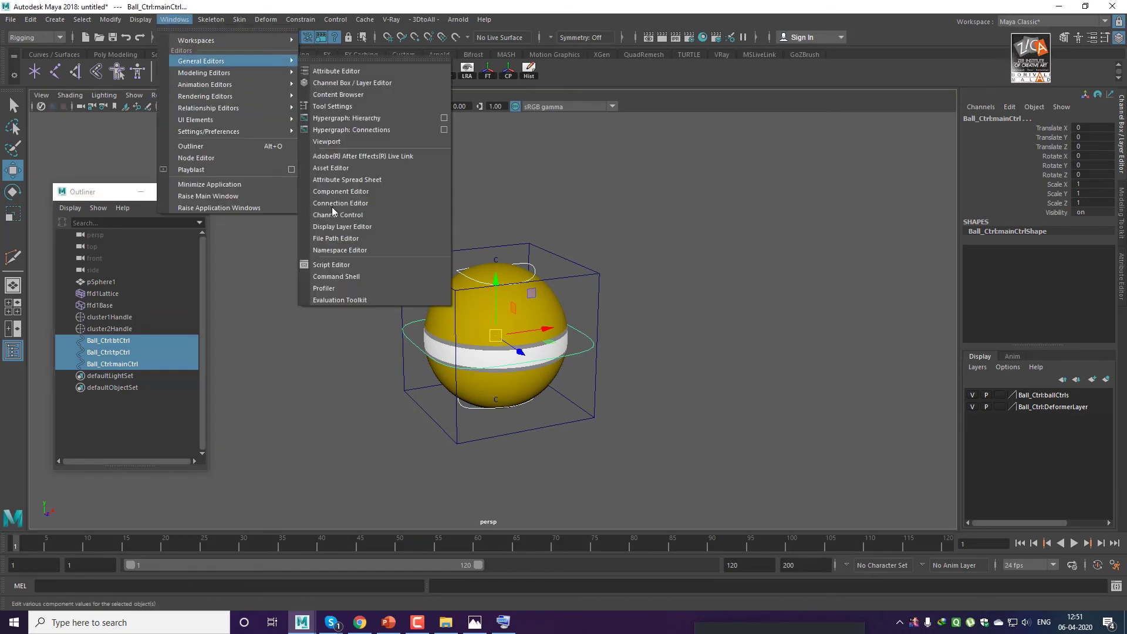
click(323, 248)
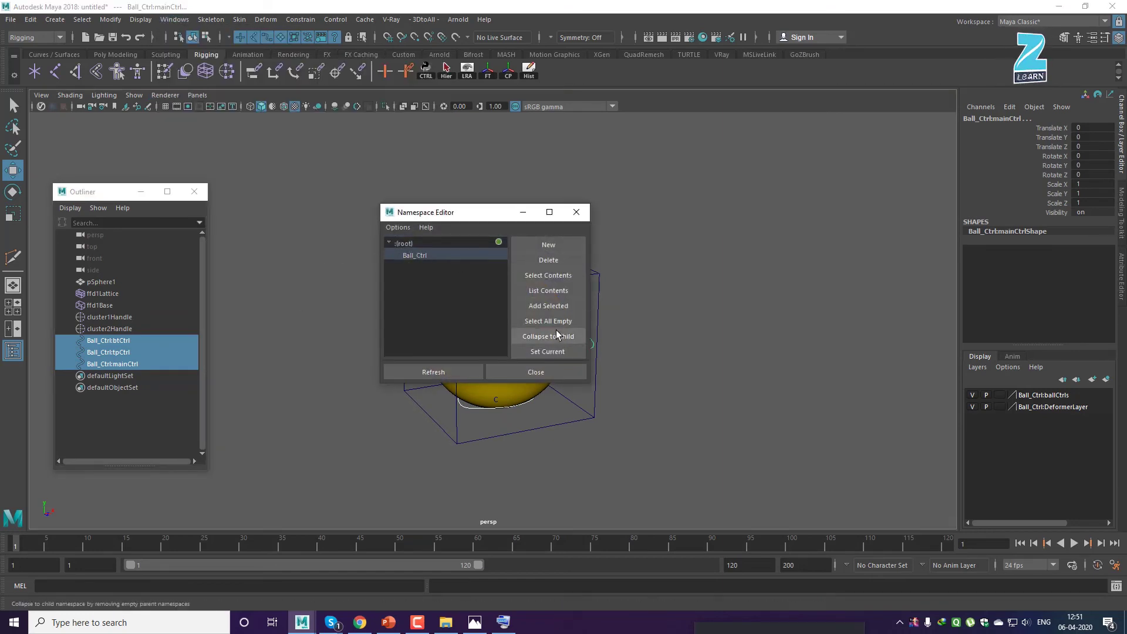
click(545, 262)
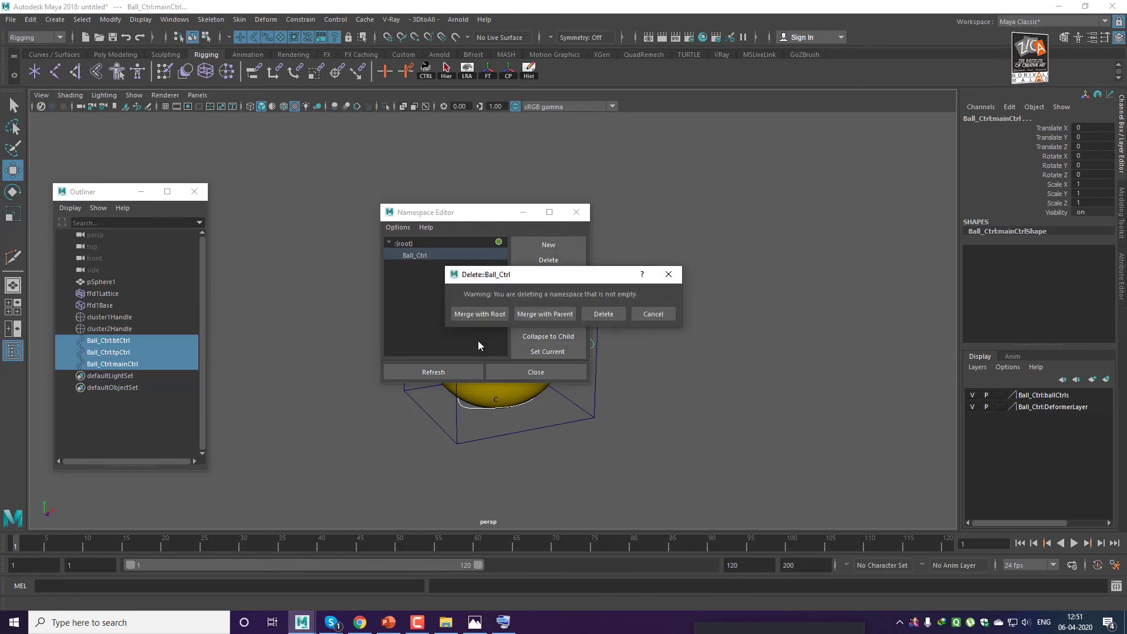
click(486, 313)
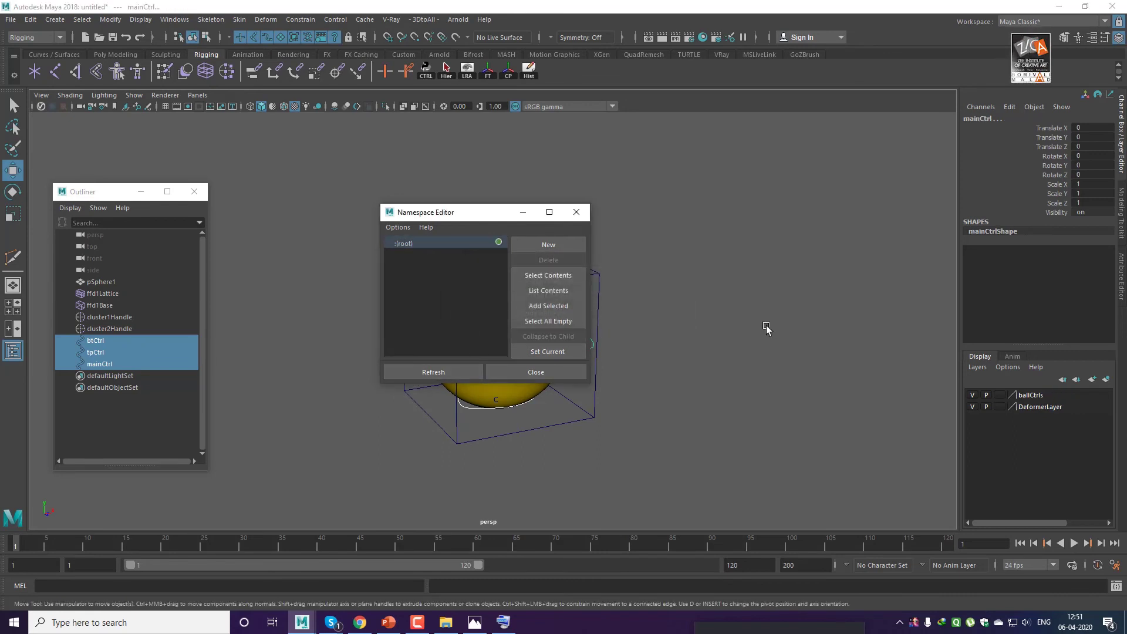
click(505, 372)
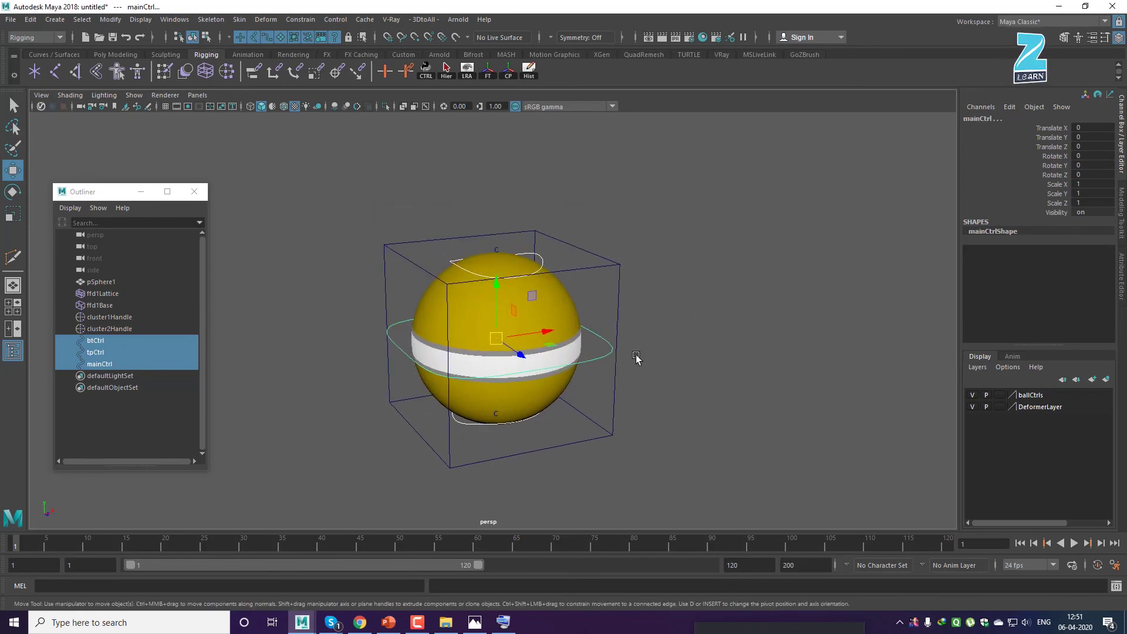
Scale btCtrl, tpCtrl and mainCtrl together uniformly to about 1.078, and clear the selection.
key(r)
drag(502, 336, 510, 340)
click(798, 315)
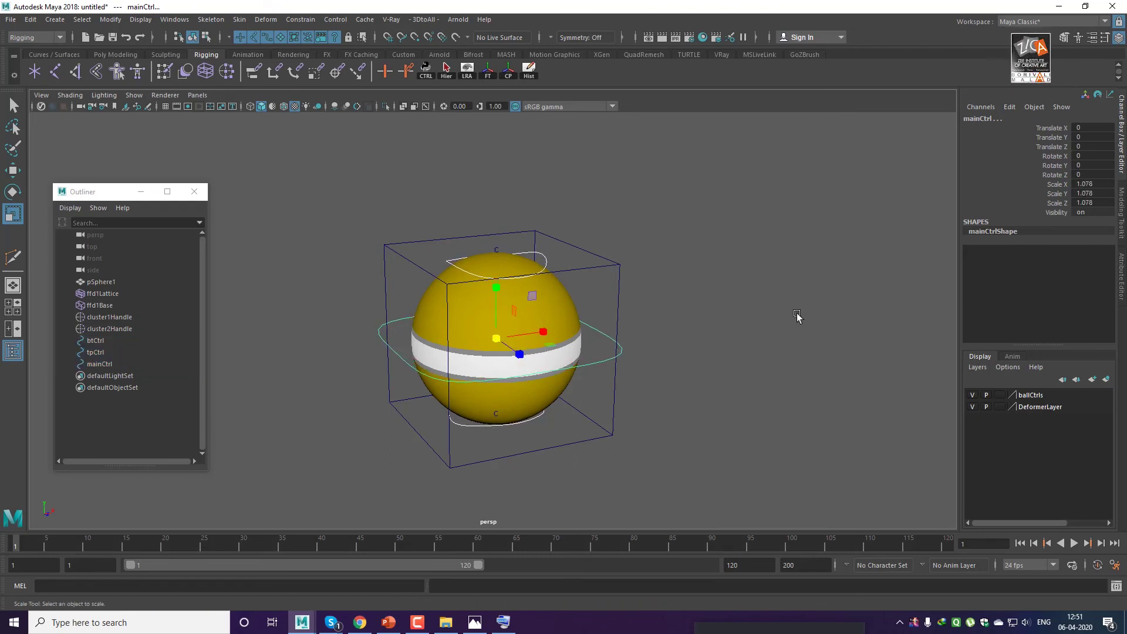
Add the ffd1Lattice cage around the ball to DeformerLayer and hide that layer.
scroll(663, 255, down, 4)
scroll(725, 316, up, 2)
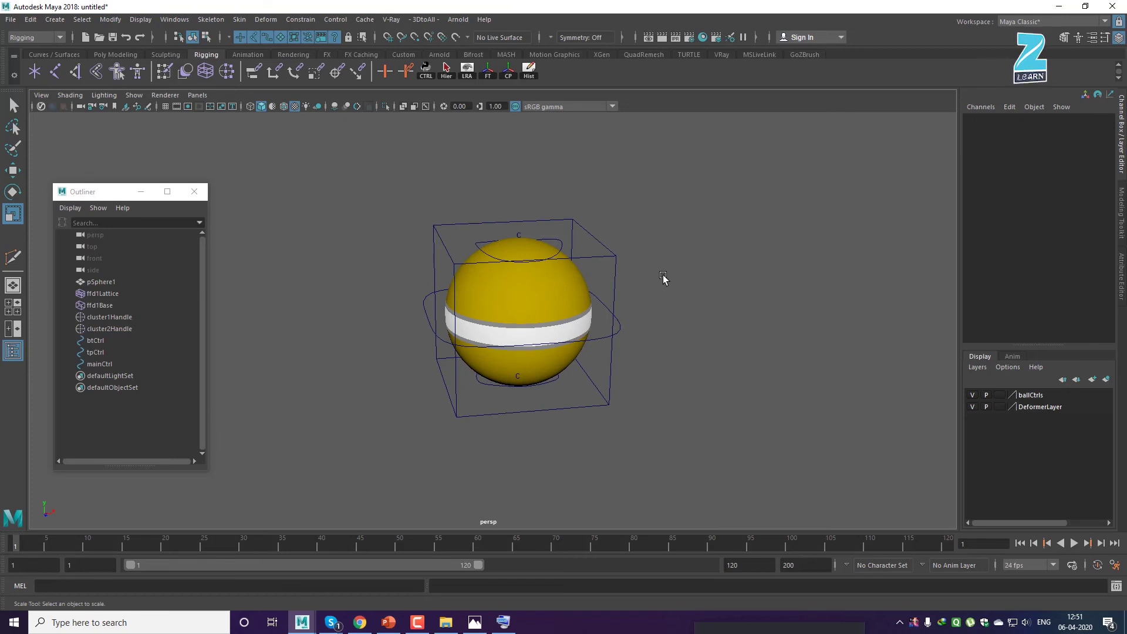
click(616, 259)
key(w)
alt+drag(621, 257, 697, 310)
alt+middle_drag(696, 310, 693, 311)
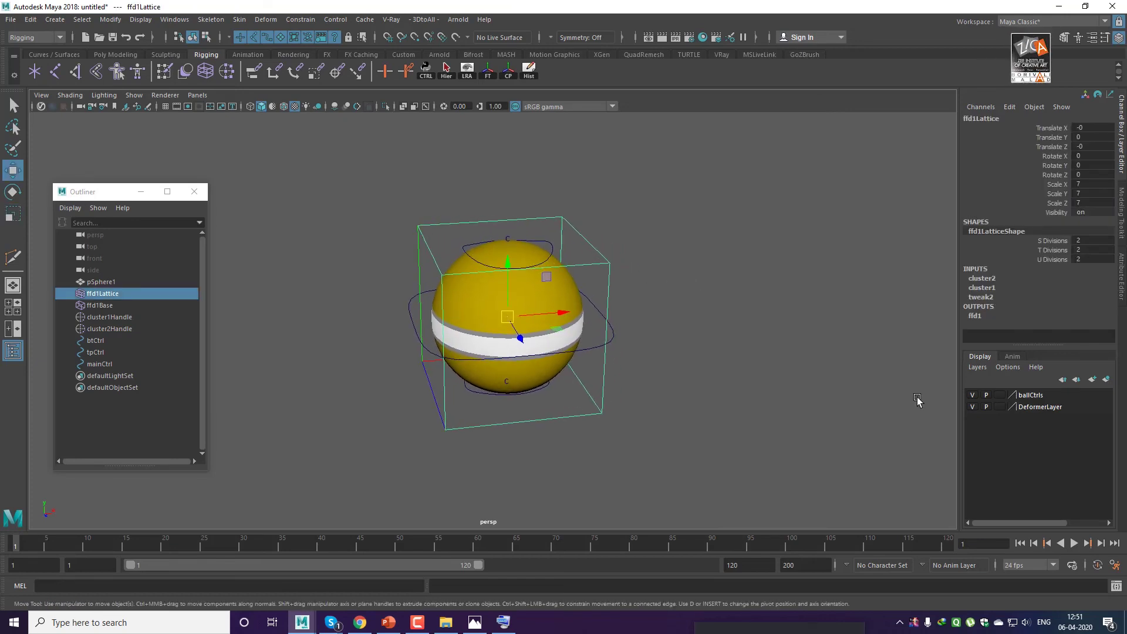
right_click(1047, 405)
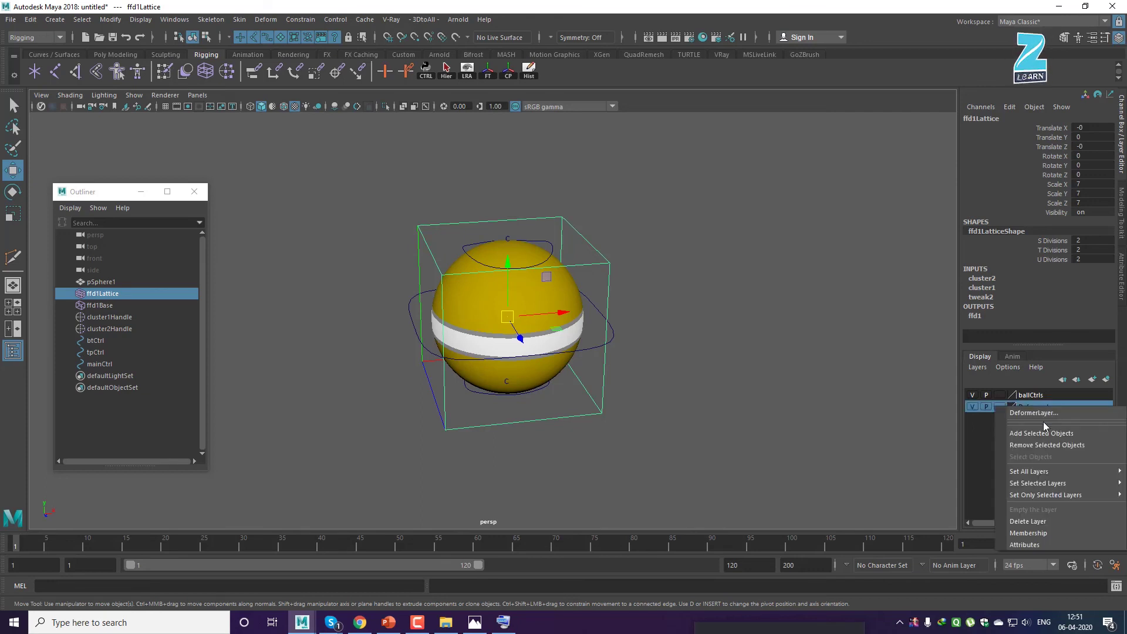
click(1043, 432)
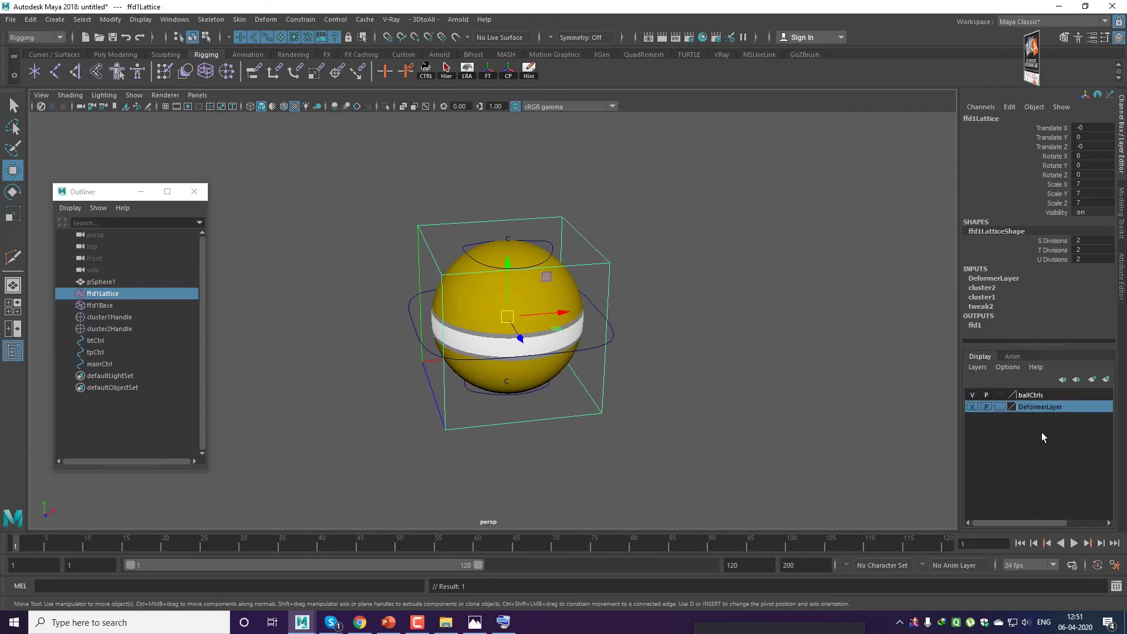
click(971, 406)
Point-constrain tpCtrl to cluster1Handle using reset options, with Maintain offset off and all axes constrained.
scroll(694, 376, up, 3)
alt+drag(694, 375, 745, 377)
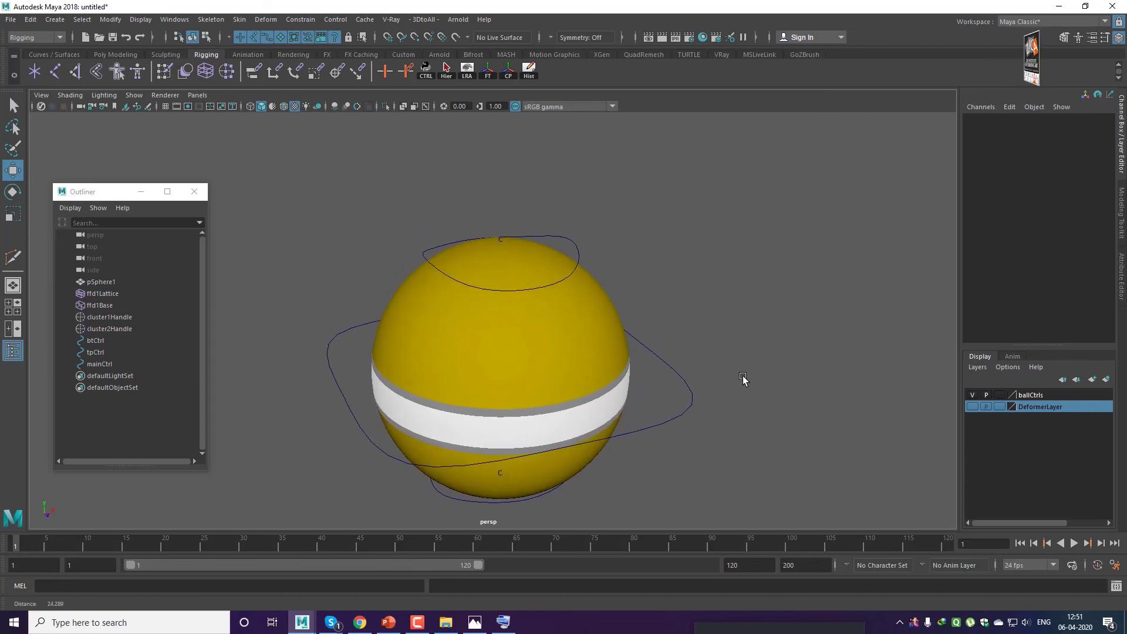
click(499, 240)
click(640, 241)
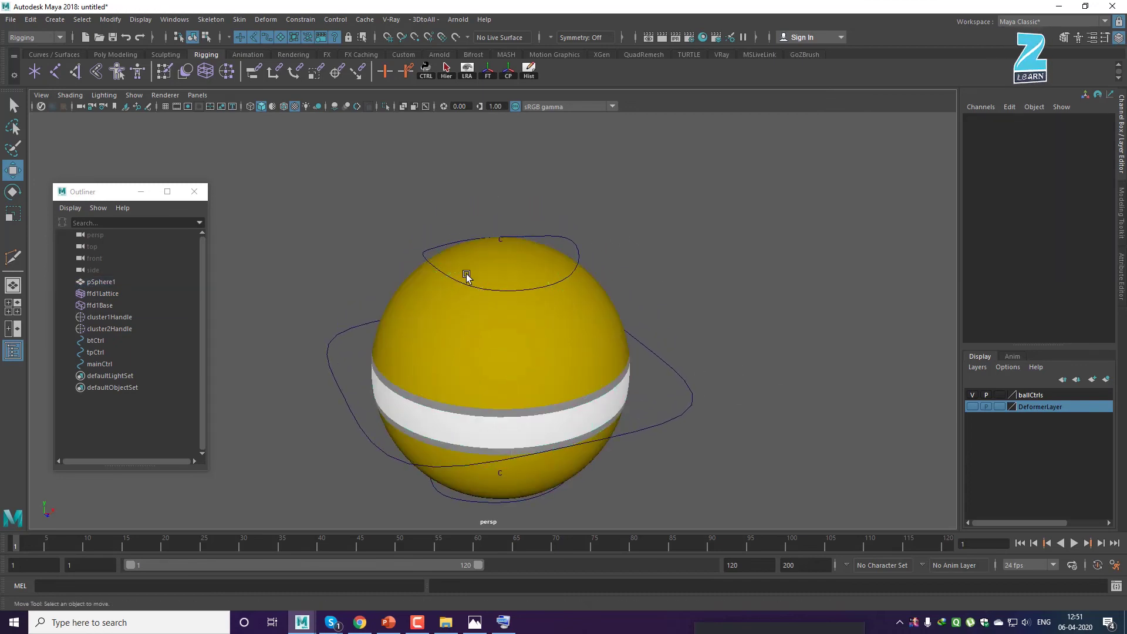
click(124, 318)
key(q)
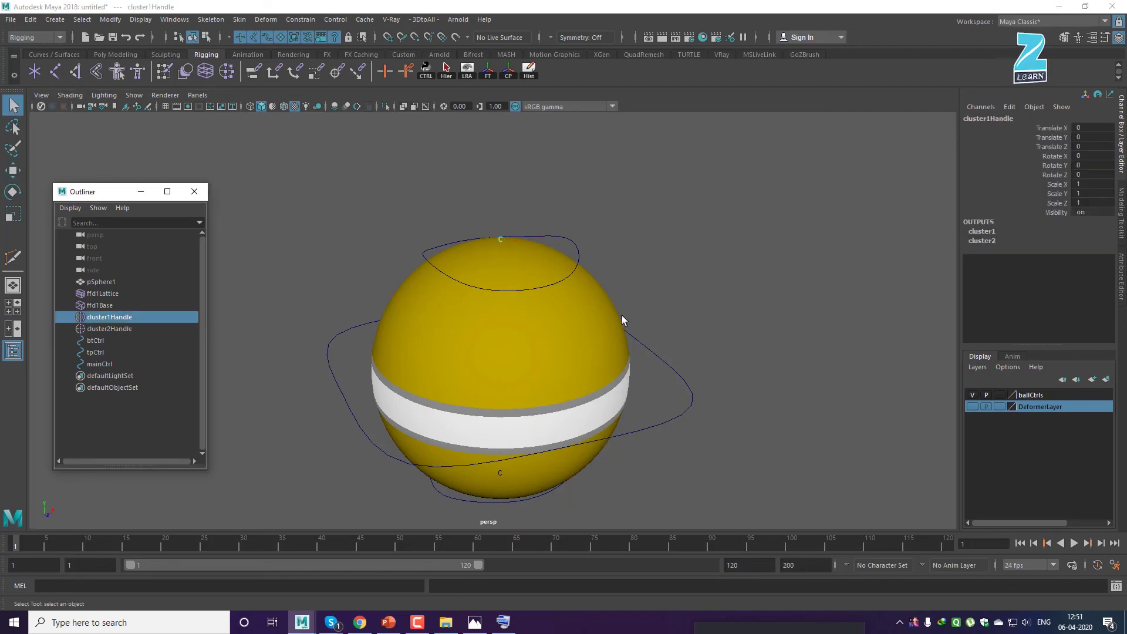
shift+click(577, 250)
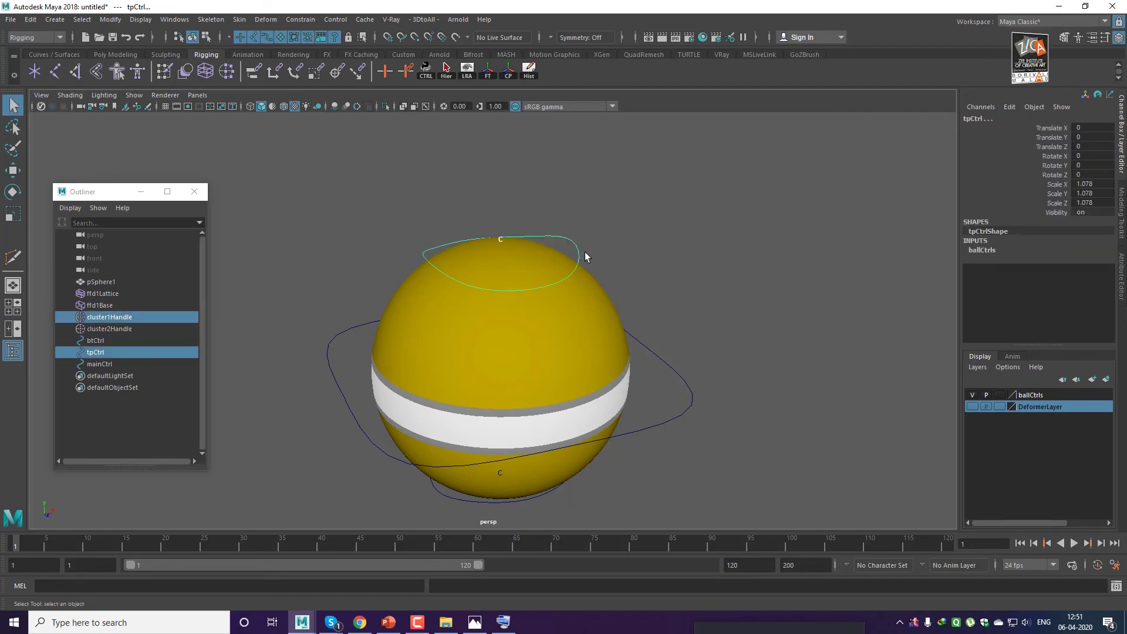
click(302, 19)
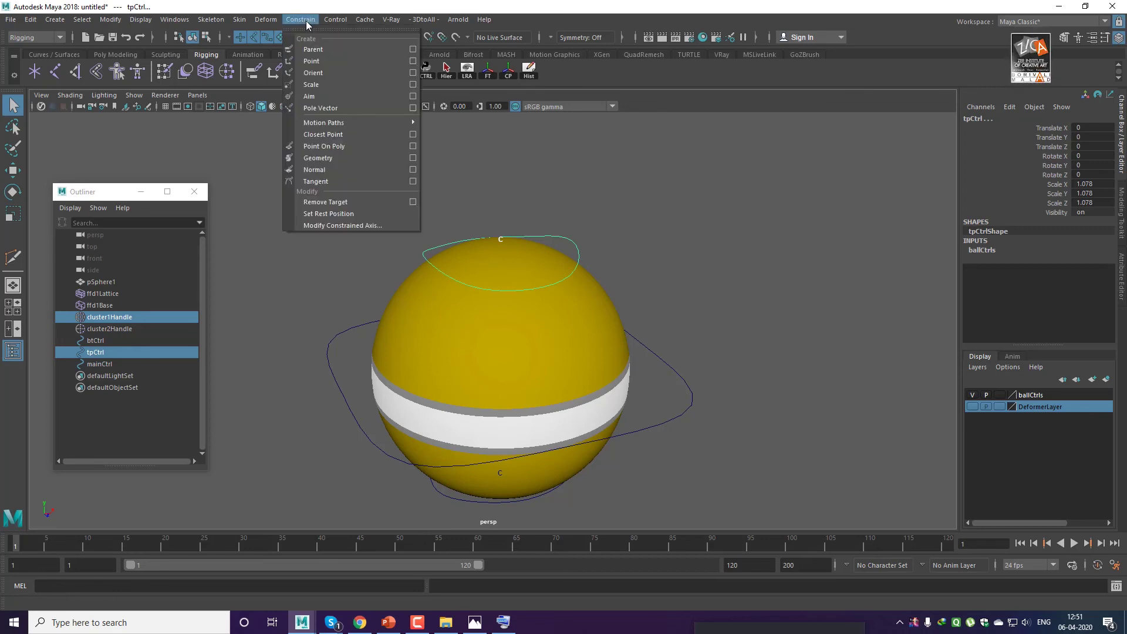
click(411, 61)
click(705, 128)
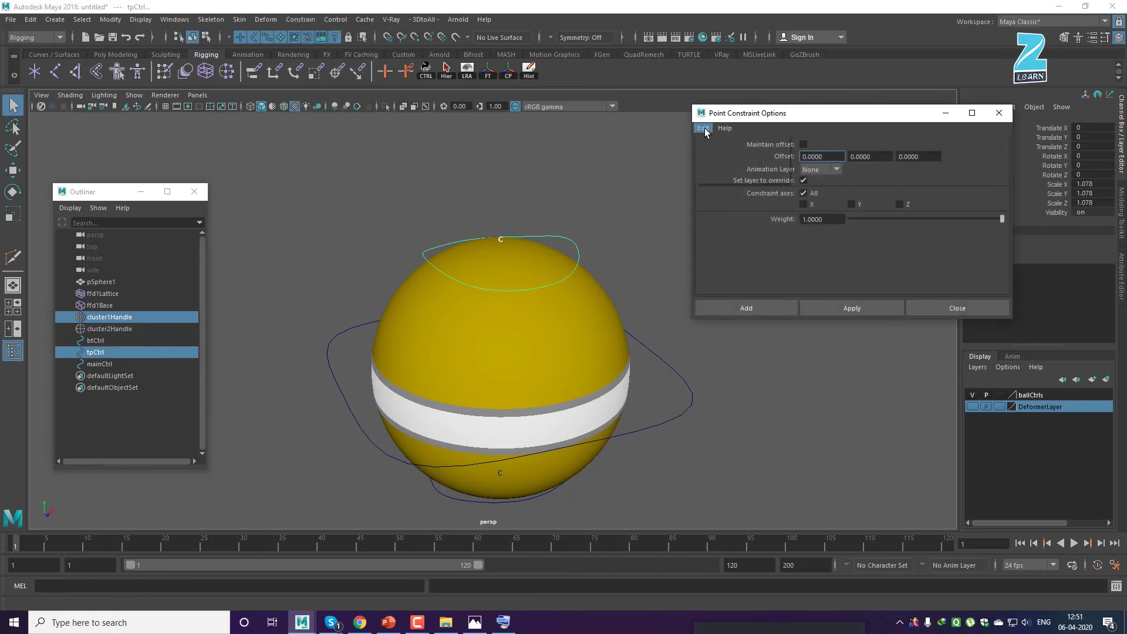
click(713, 152)
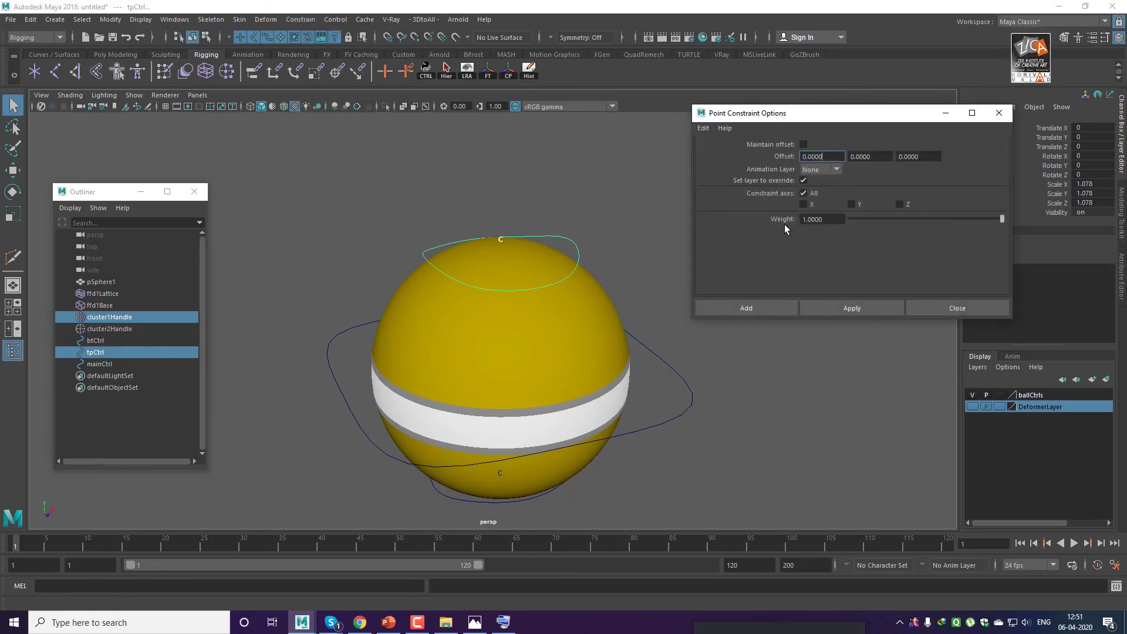
click(847, 311)
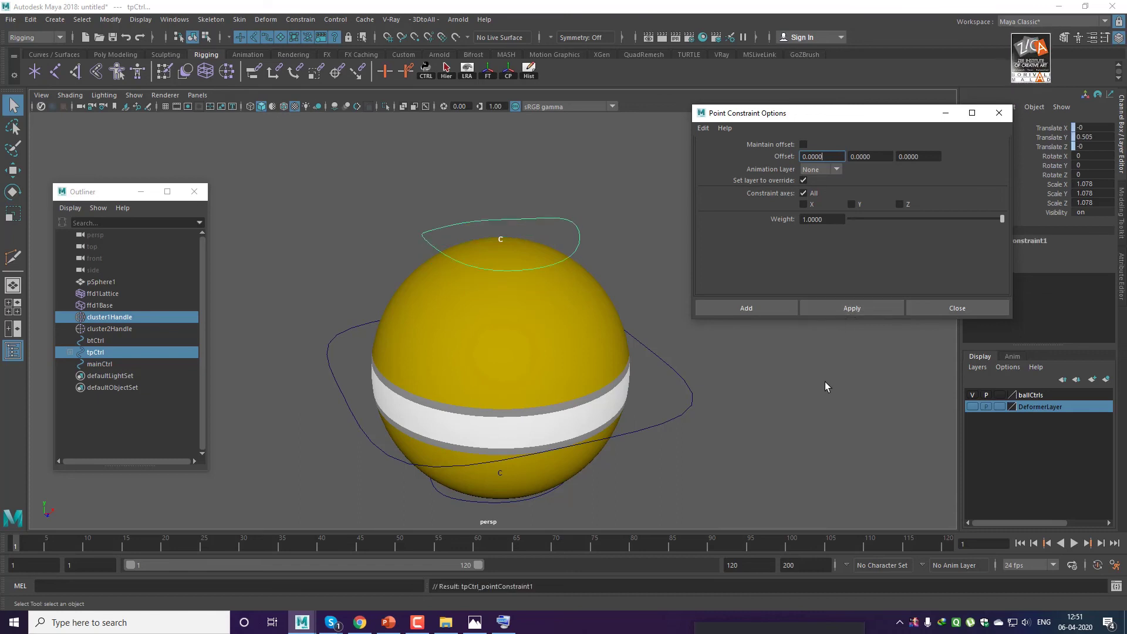
Delete the point constraint node under tpCtrl.
click(70, 353)
click(100, 435)
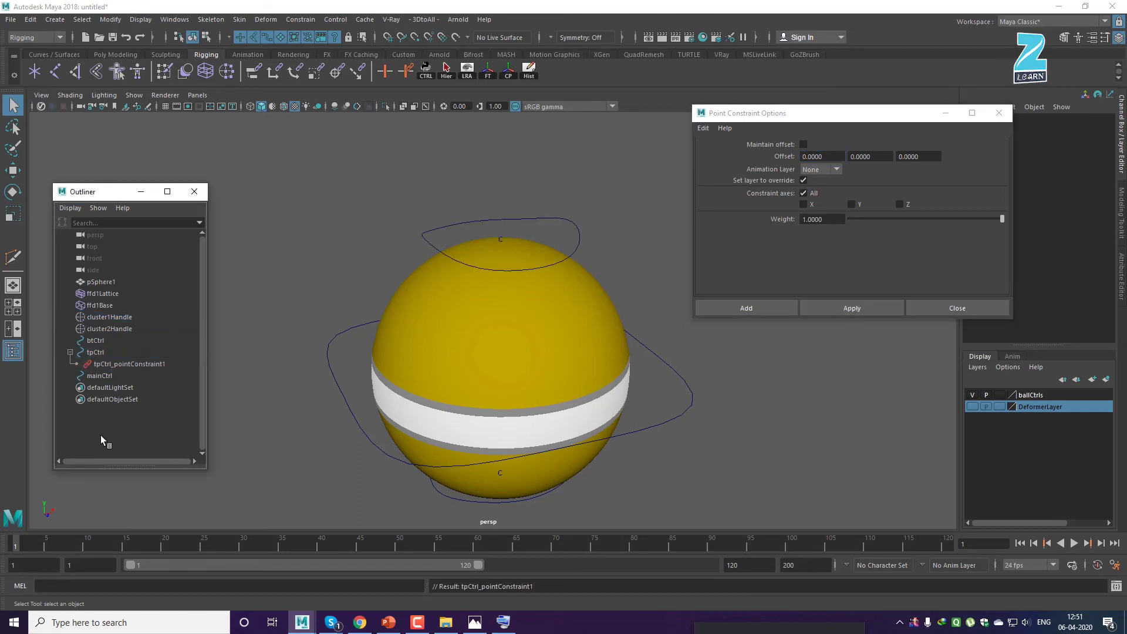
click(117, 365)
key(Delete)
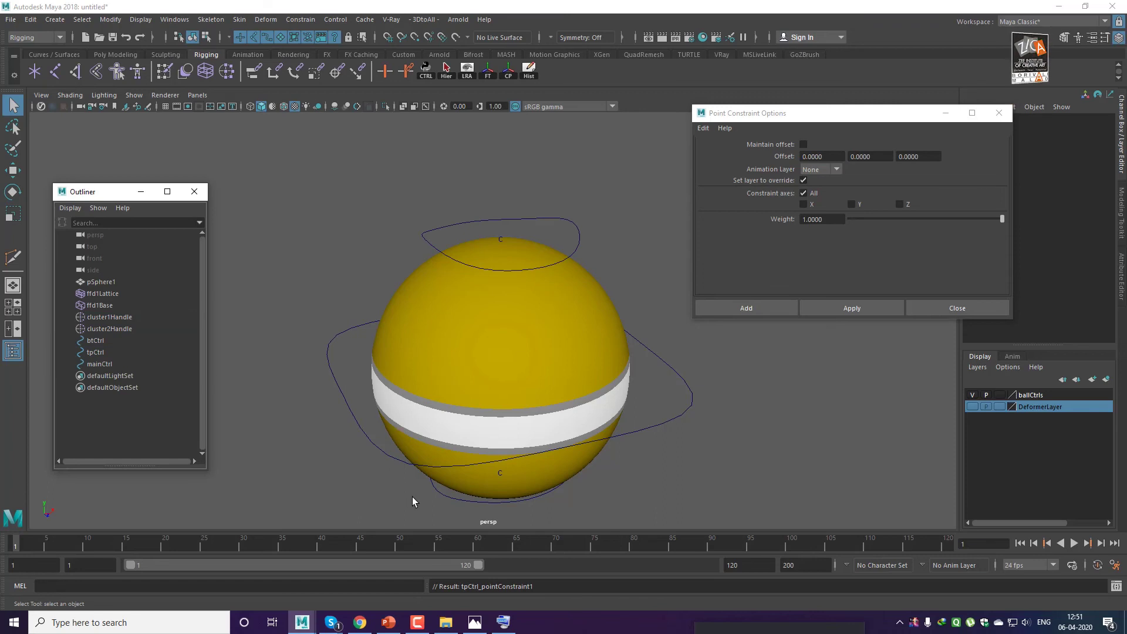
Point-constrain btCtrl to cluster2Handle with the same options, without maintaining offset.
scroll(492, 424, down, 1)
alt+middle_drag(491, 421, 489, 337)
click(120, 329)
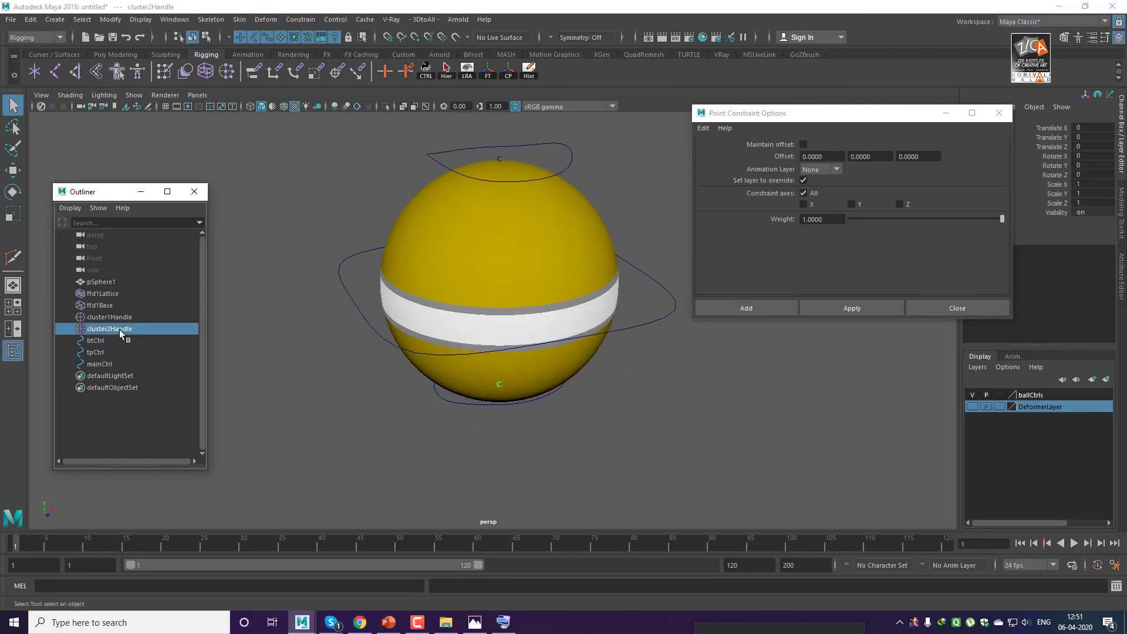
shift+click(447, 403)
click(853, 313)
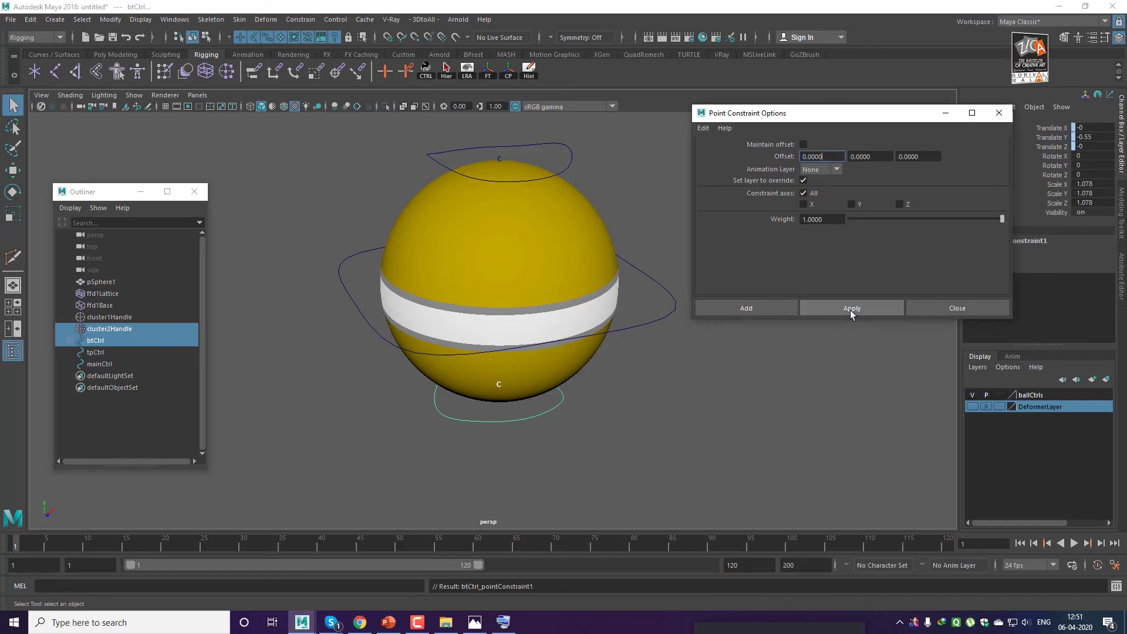
Delete the point constraint node under btCtrl and close the Point Constraint Options.
click(745, 431)
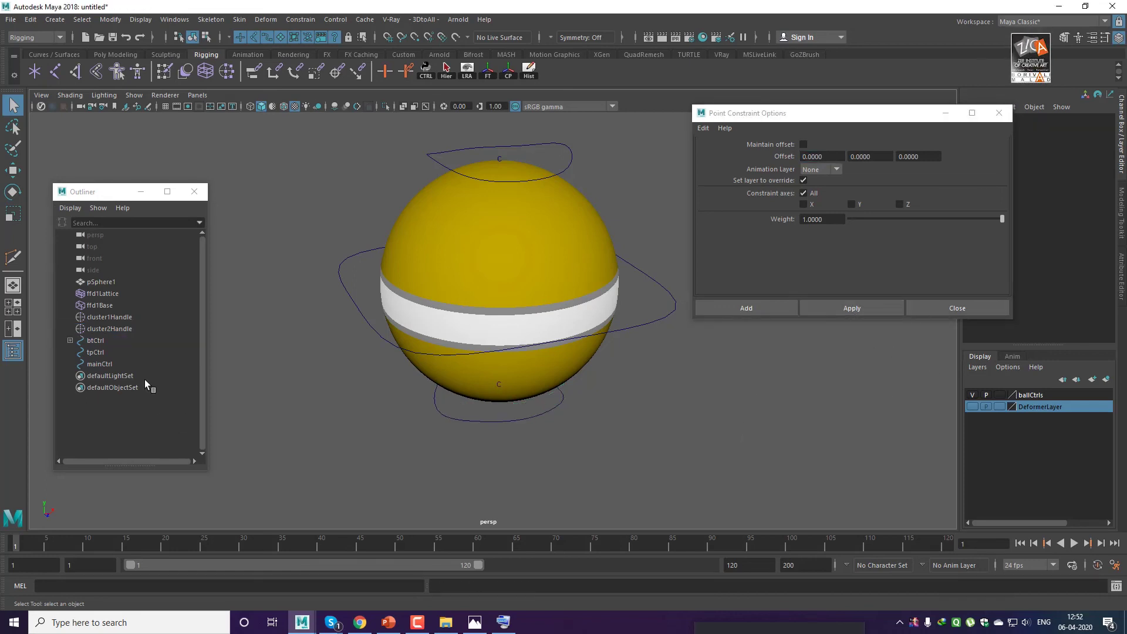
click(70, 341)
click(134, 352)
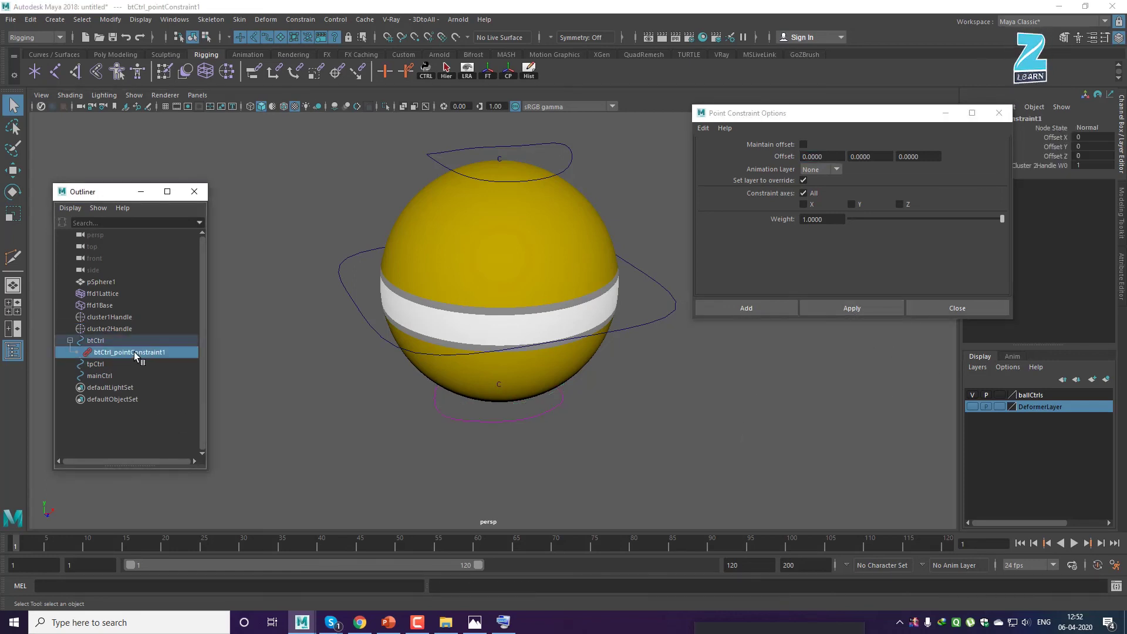
key(Delete)
click(346, 401)
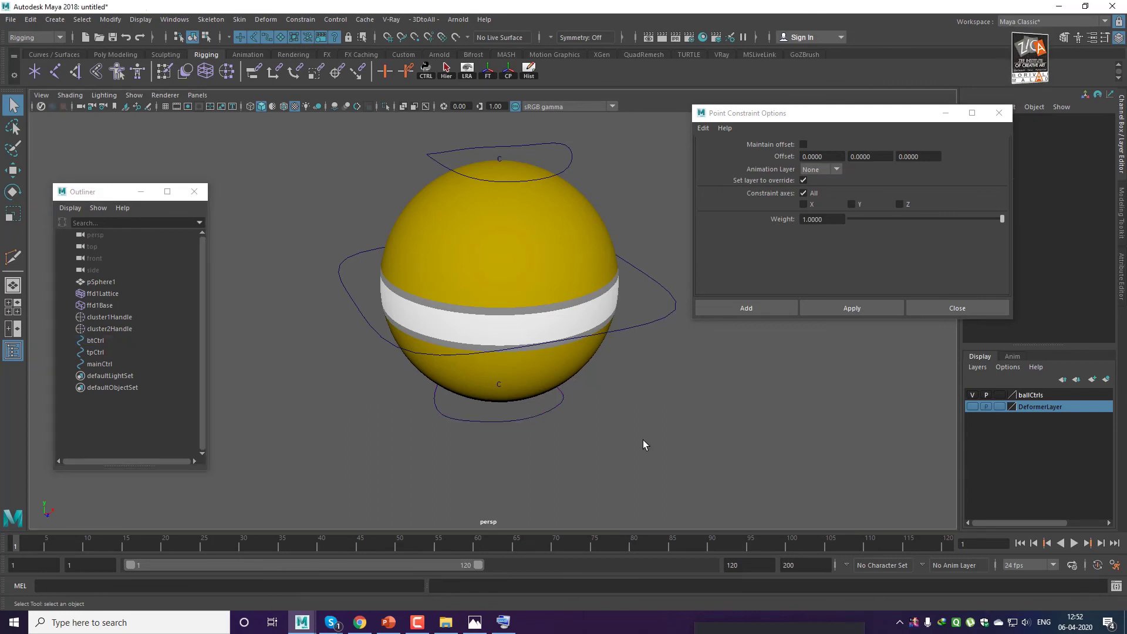
alt+right_drag(646, 445, 587, 447)
alt+middle_drag(587, 447, 586, 456)
mouse_move(586, 456)
alt+mouse_down()
mouse_move(569, 430)
mouse_move(584, 440)
alt+mouse_up()
alt+middle_drag(583, 441, 586, 447)
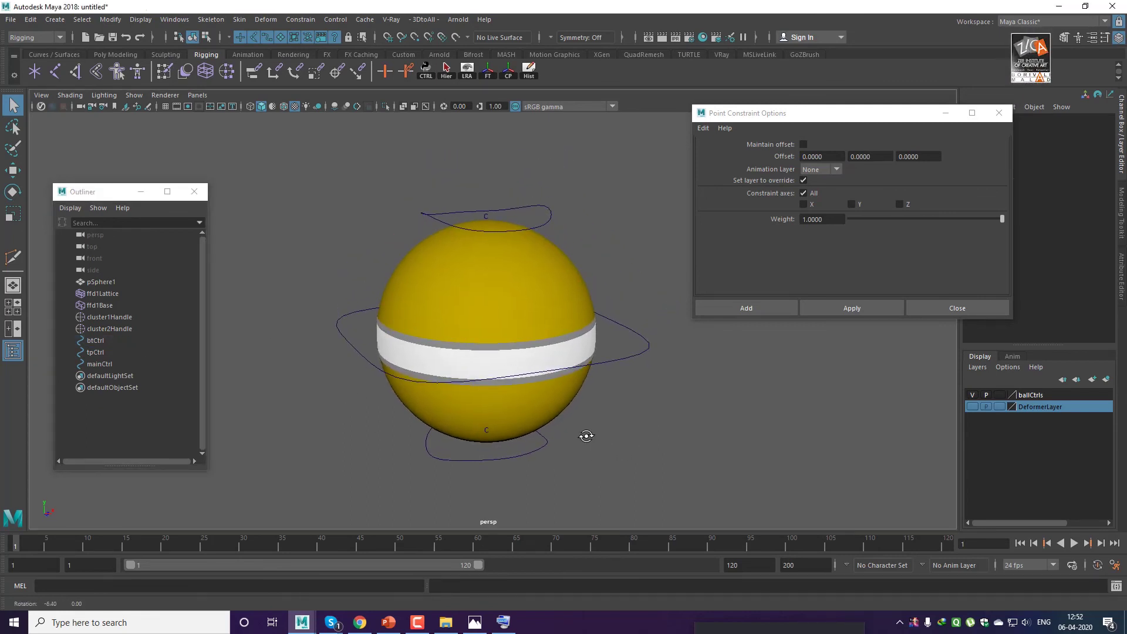
click(957, 308)
alt+right_drag(704, 335, 735, 358)
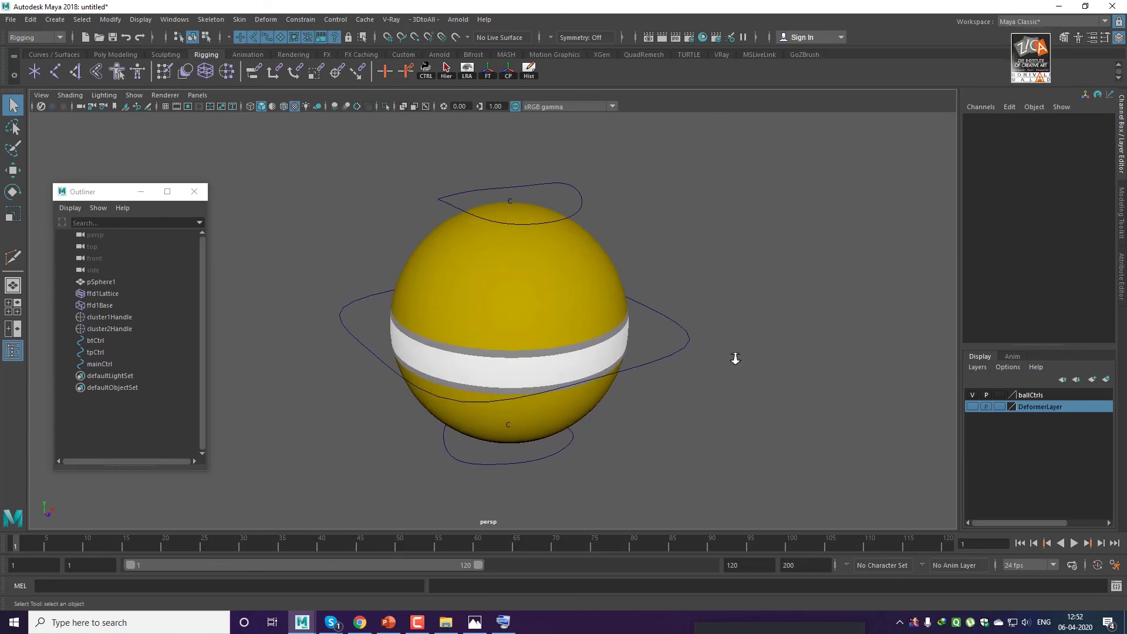
Try to parent cluster1Handle under tpCtrl.
click(509, 200)
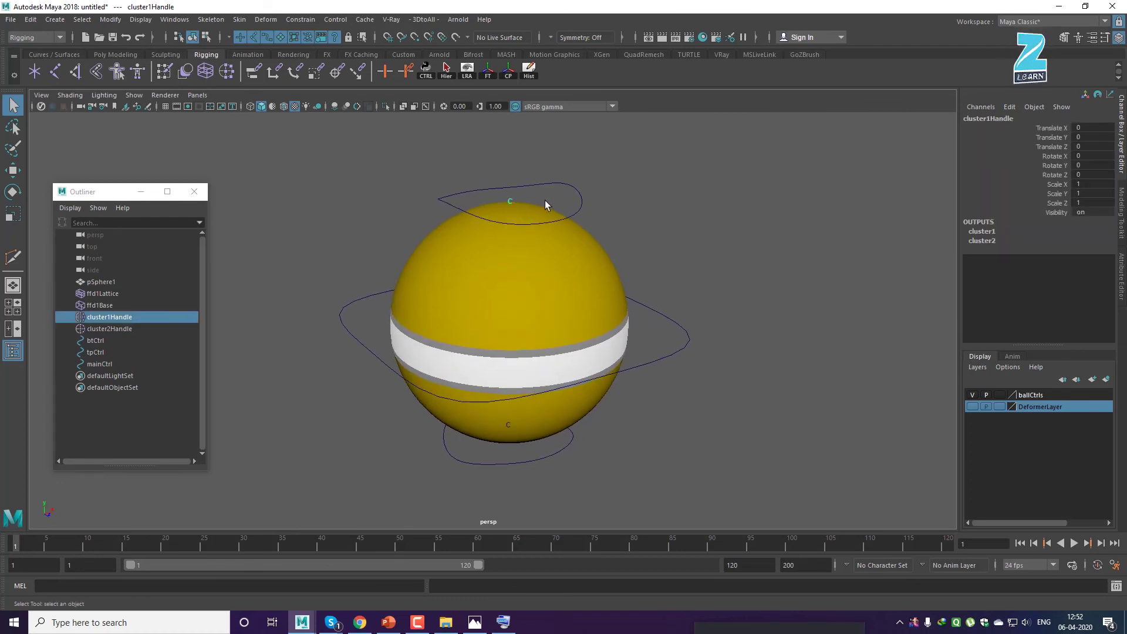
shift+click(580, 206)
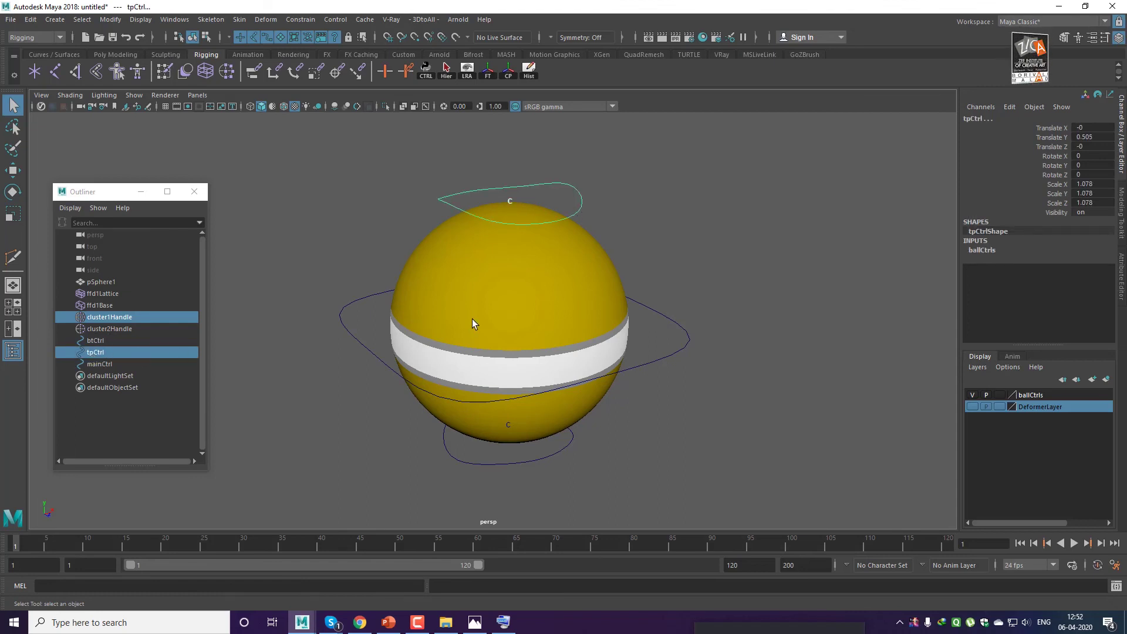
key(p)
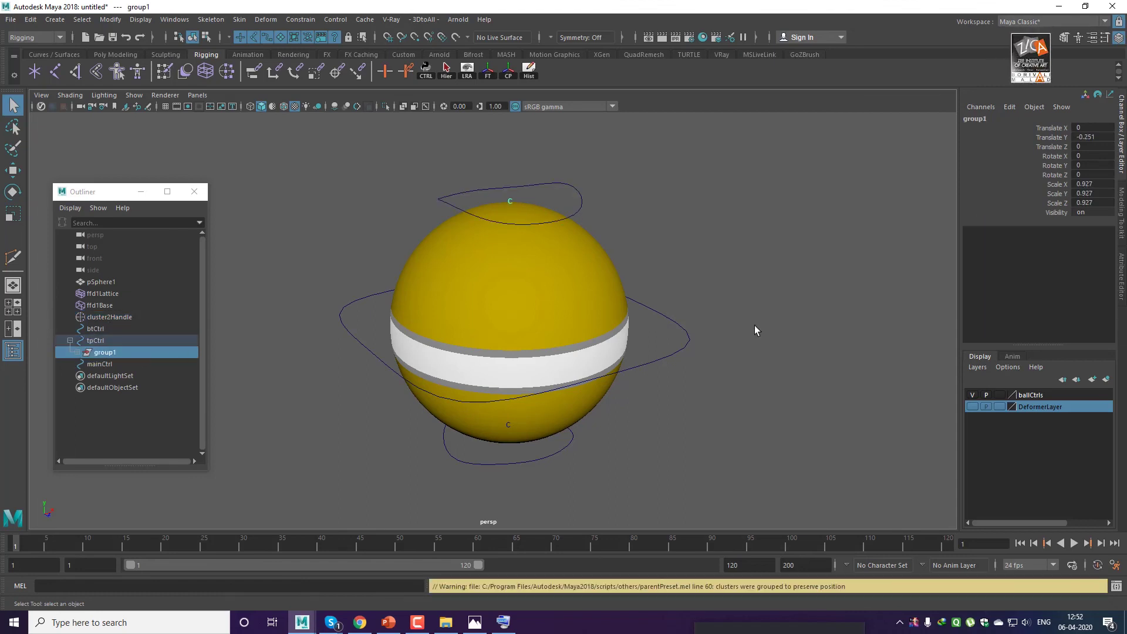
click(788, 266)
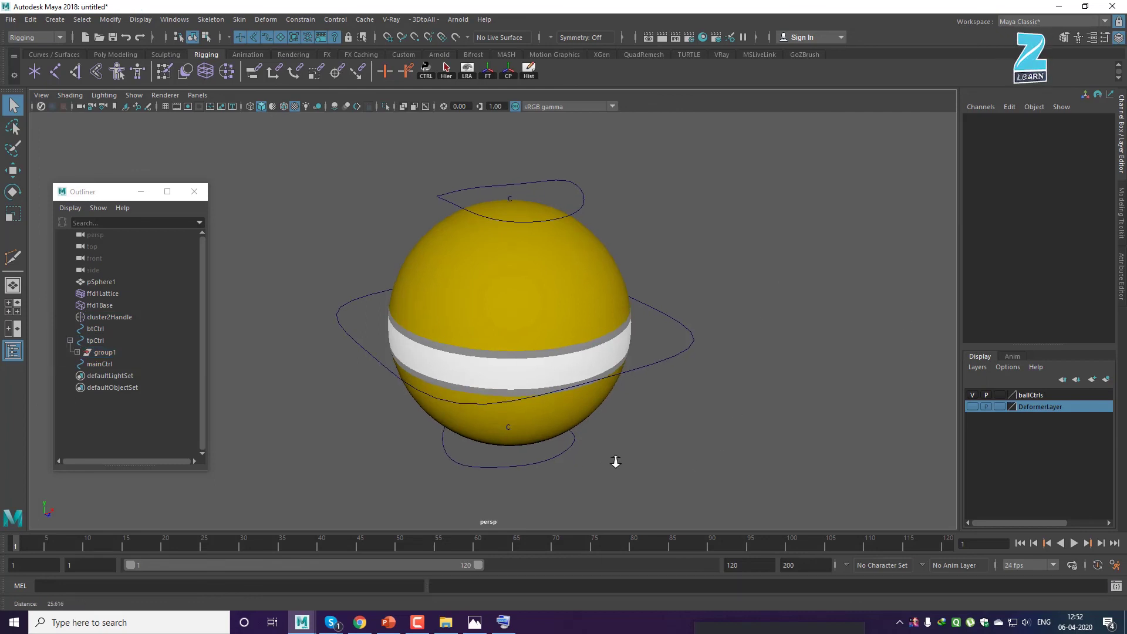
Undo the parenting of cluster1Handle under tpCtrl.
alt+drag(614, 461, 621, 353)
scroll(608, 364, up, 3)
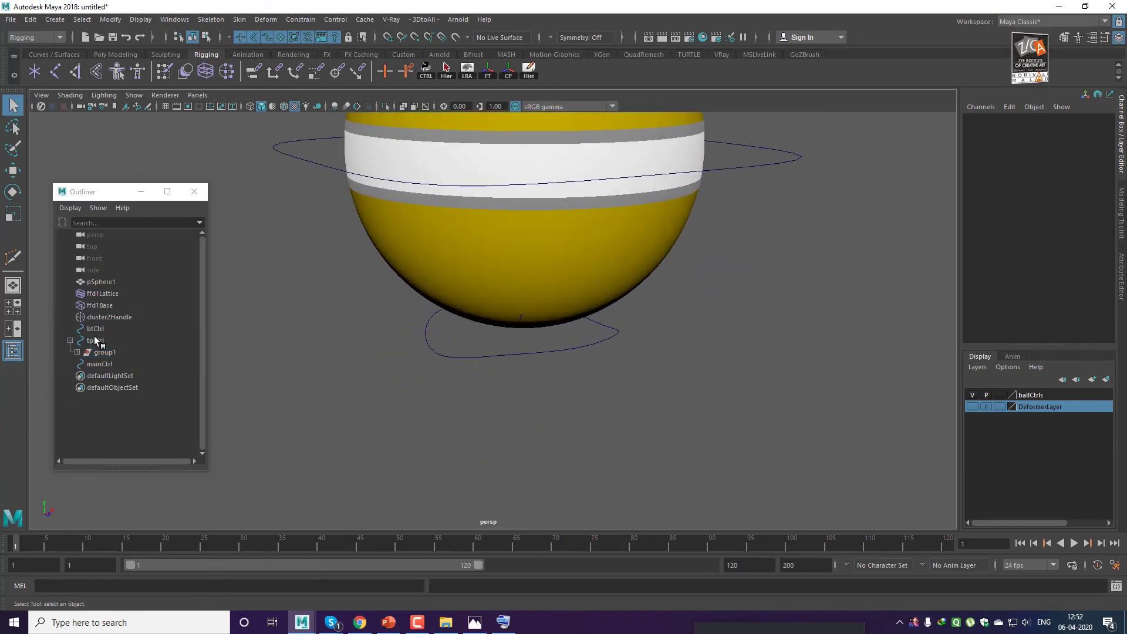
click(111, 317)
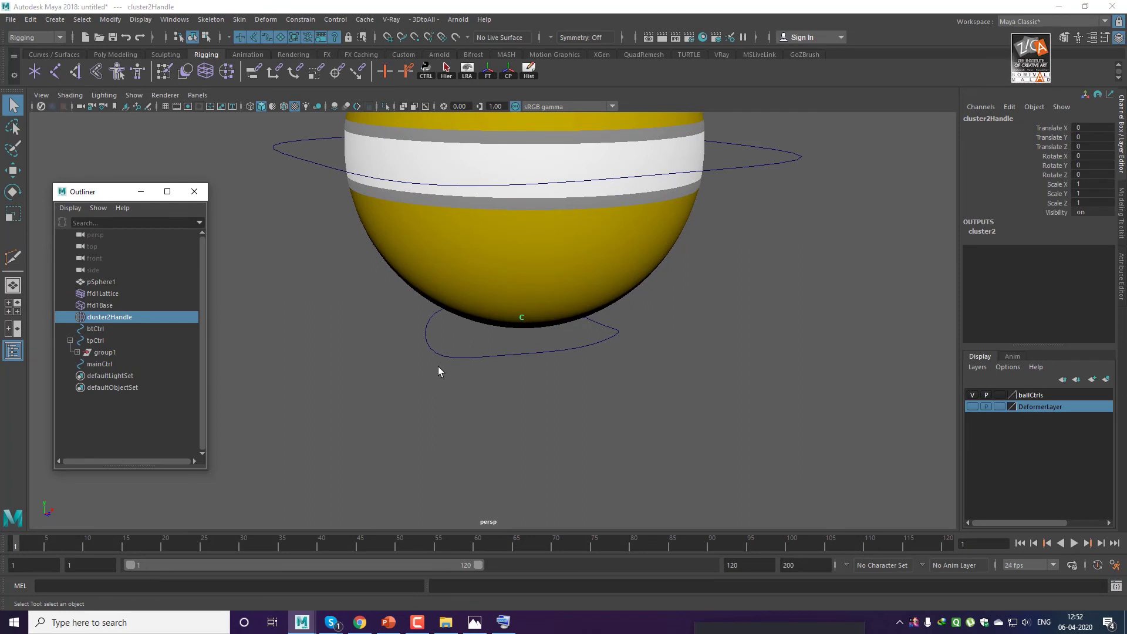
scroll(435, 393, down, 2)
alt+drag(434, 395, 429, 425)
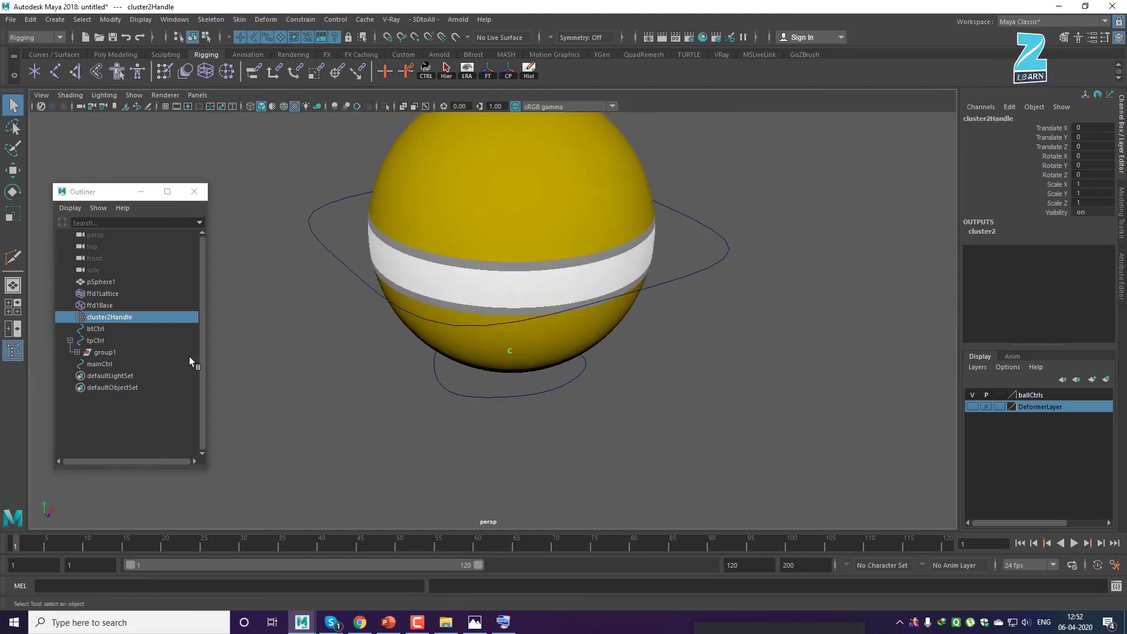
key(ctrl+z)
key(ctrl+z)
key(ctrl+z)
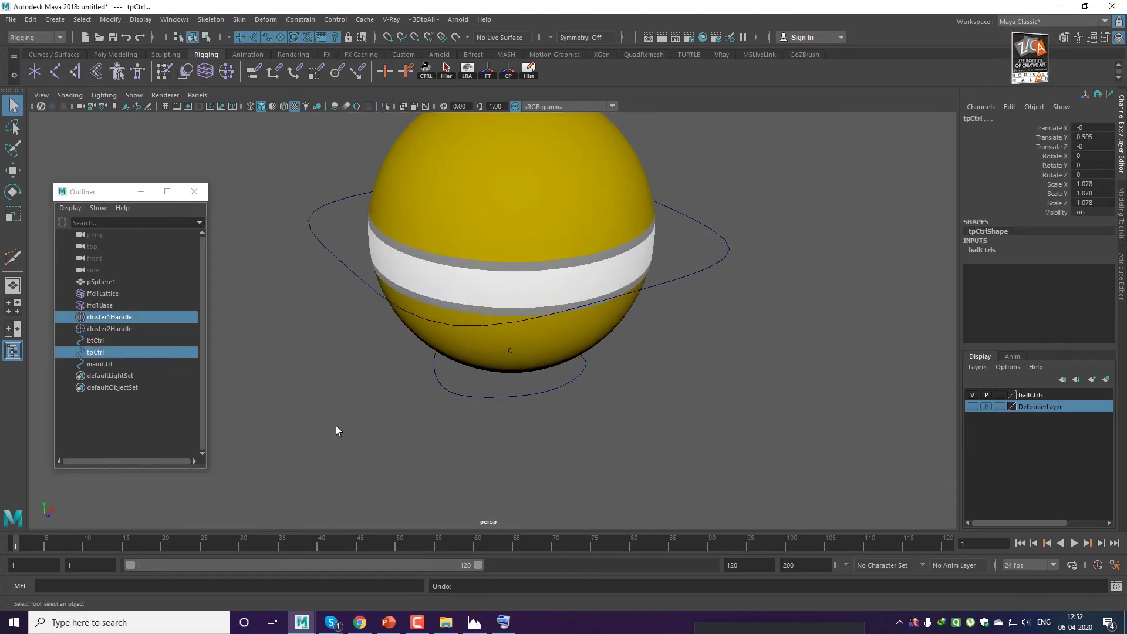
Freeze the transformations of the tpCtrl, btCtrl and mainCtrl curves one after another.
click(346, 421)
scroll(365, 415, down, 2)
alt+drag(366, 414, 655, 228)
click(566, 190)
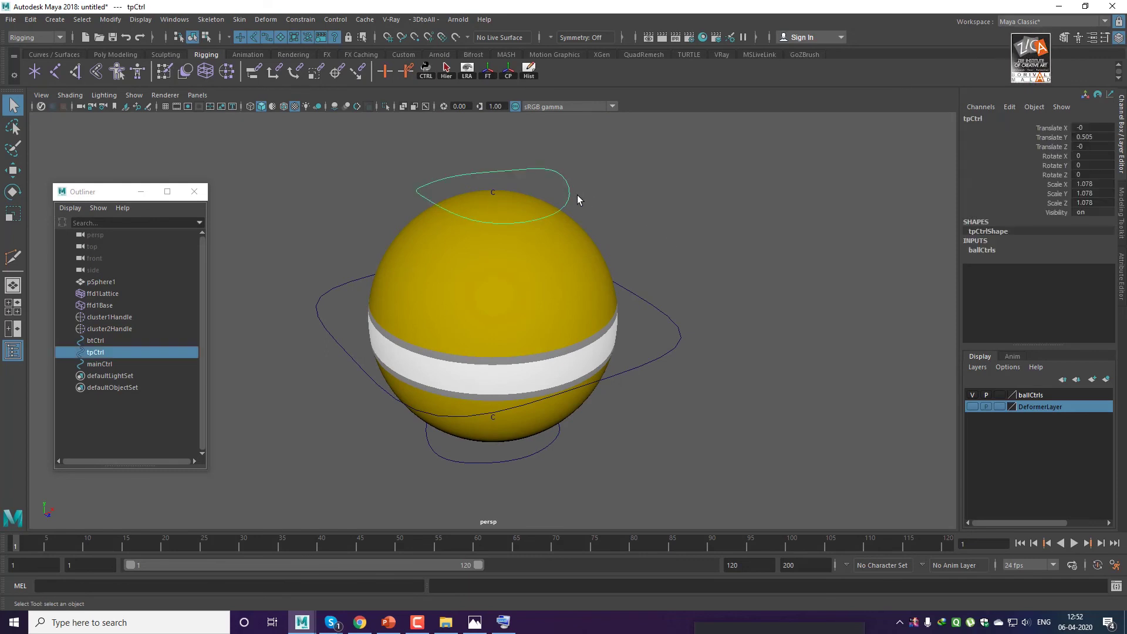
key(w)
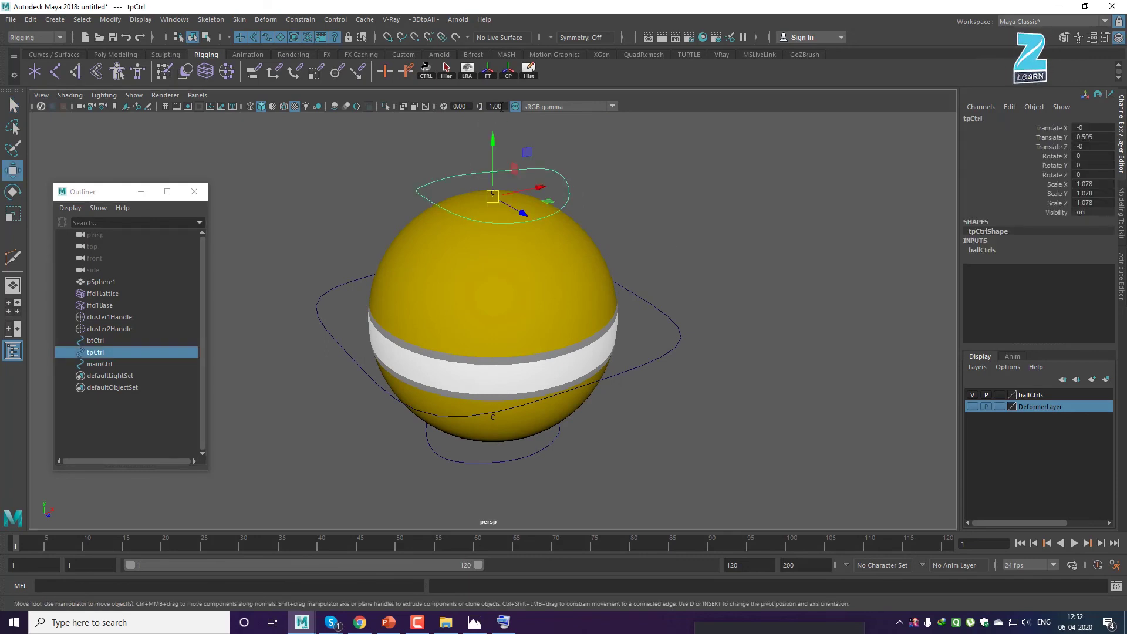
click(487, 69)
click(533, 451)
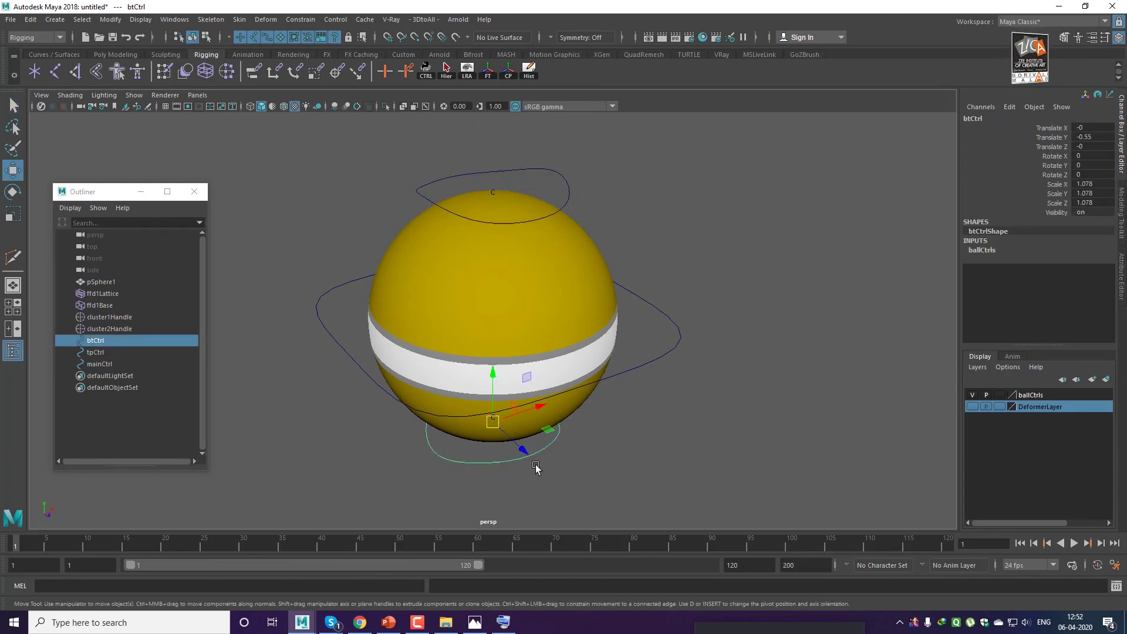
click(489, 74)
click(858, 318)
drag(671, 337, 701, 355)
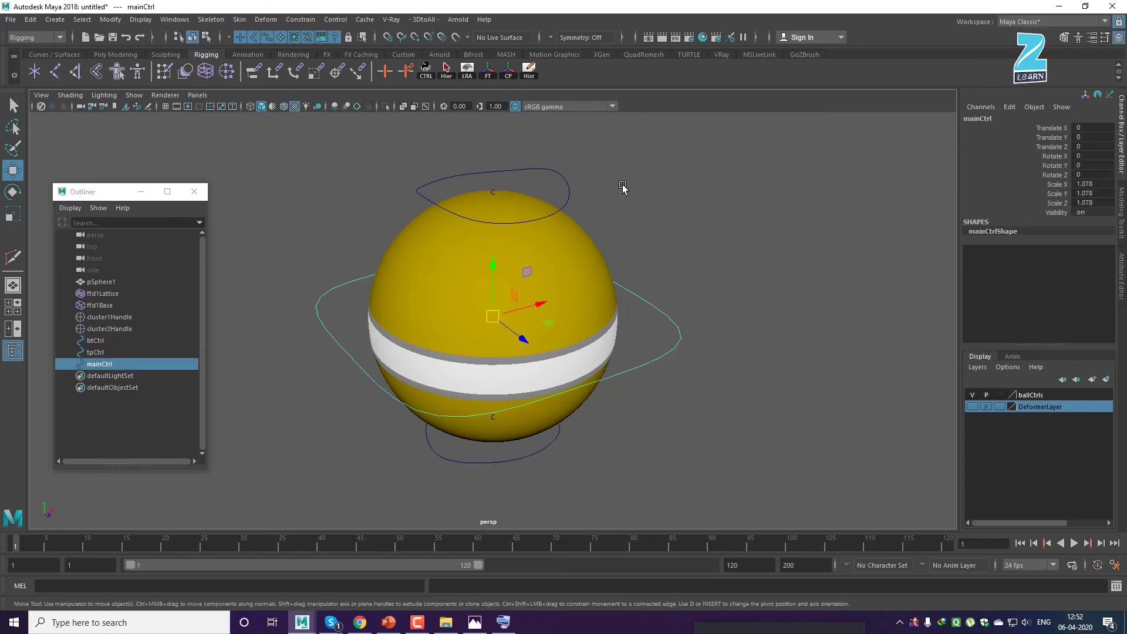
click(489, 74)
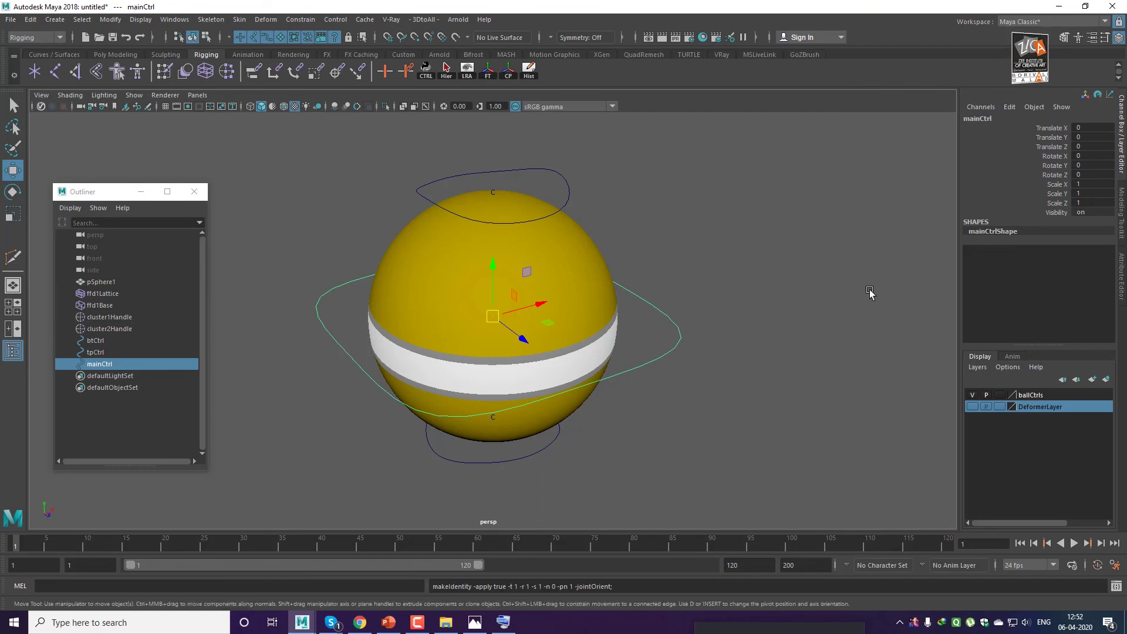
click(870, 294)
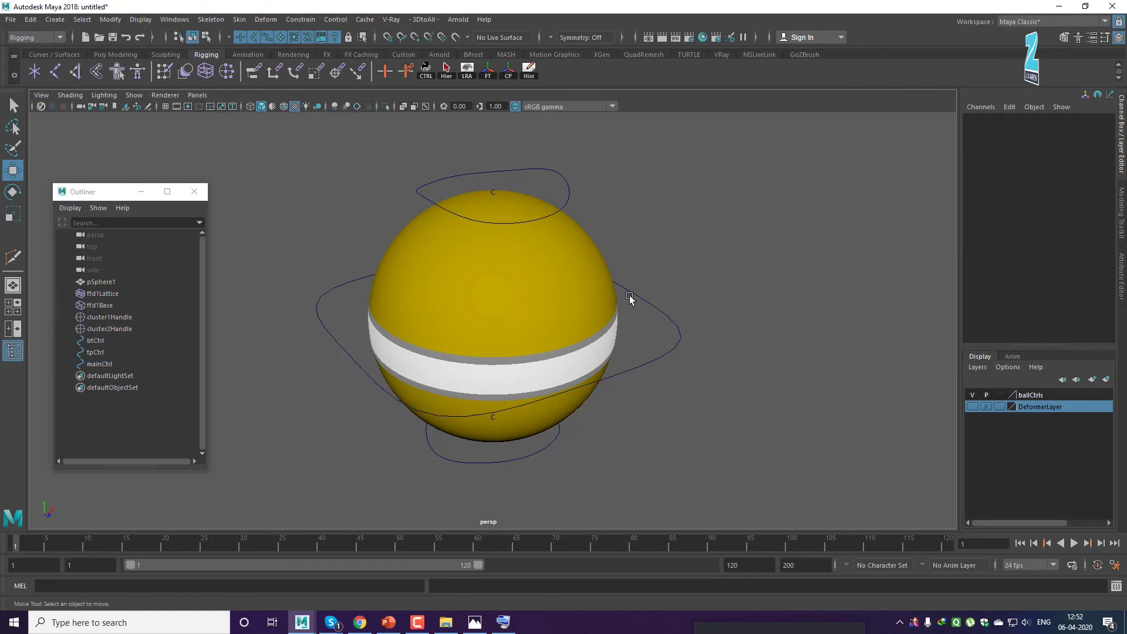
Parent cluster1Handle under the tpCtrl curve at the top of the ball.
click(128, 317)
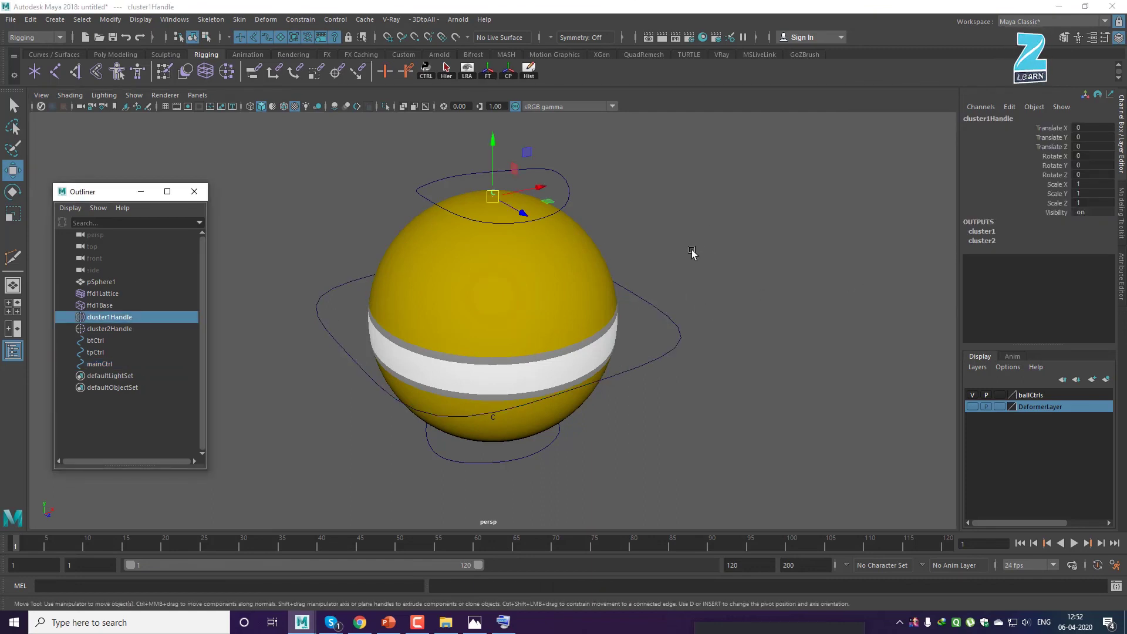
key(q)
shift+click(568, 189)
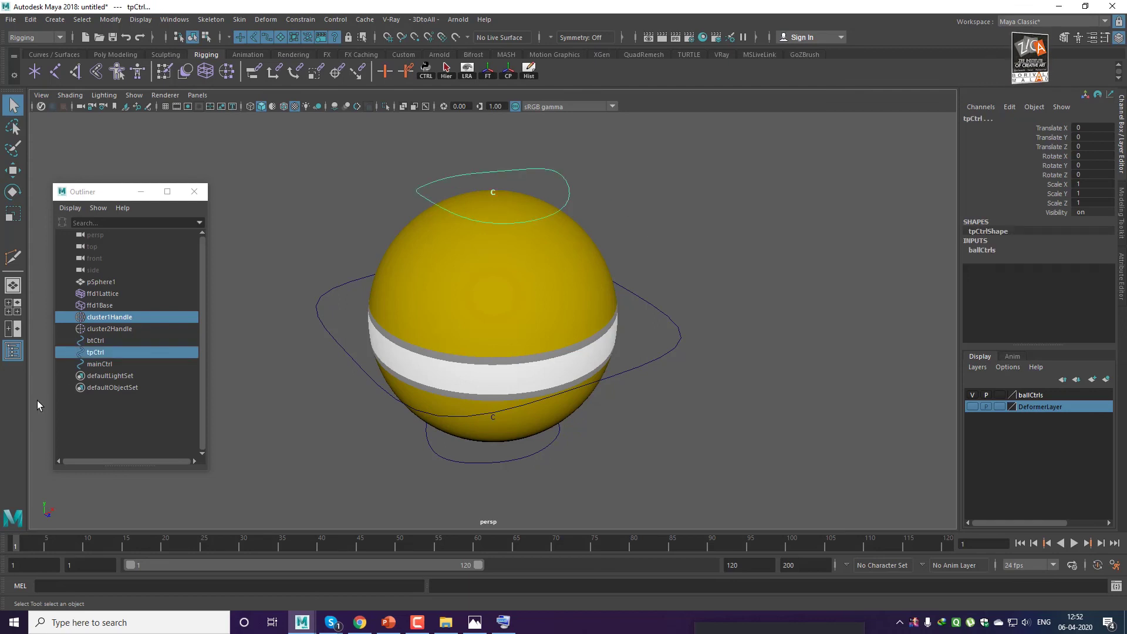
click(30, 20)
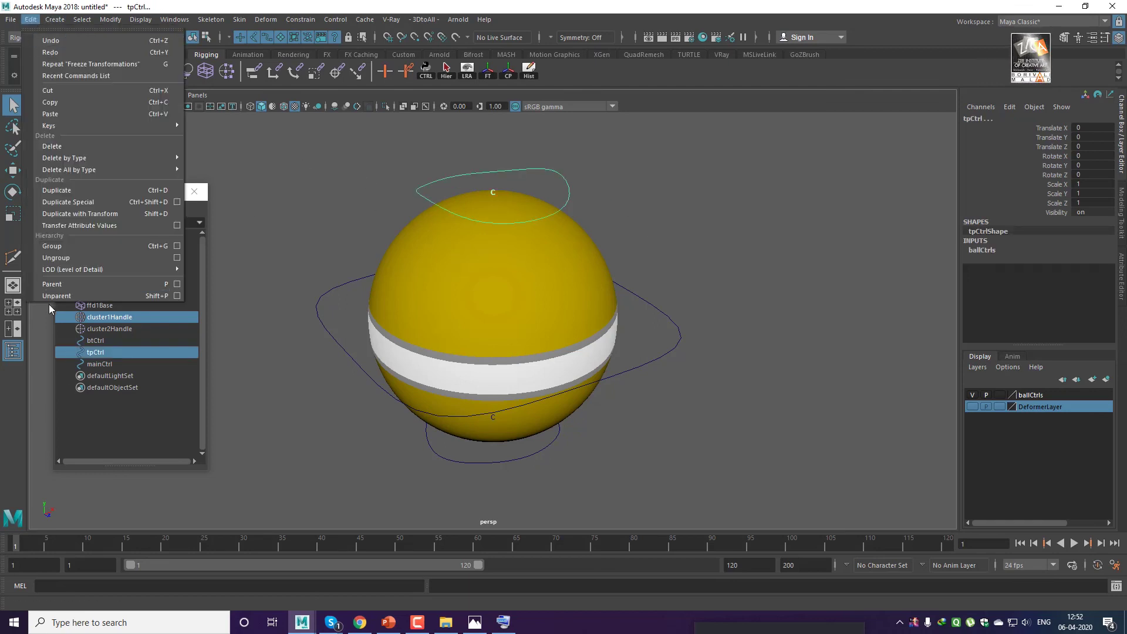
click(84, 285)
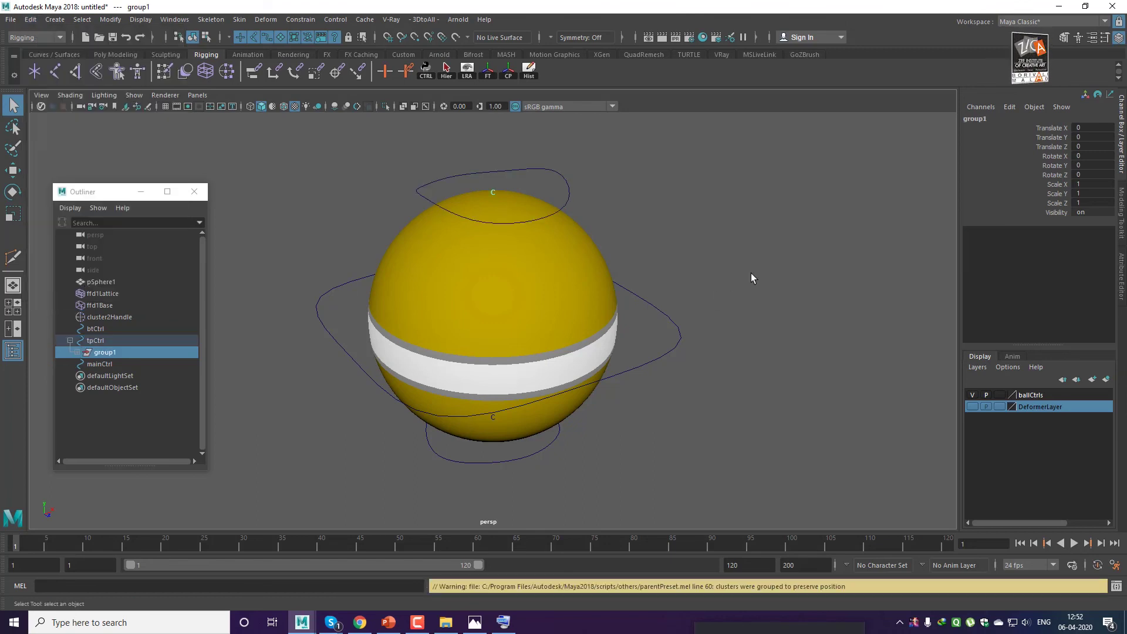
click(173, 448)
Parent cluster2Handle under the btCtrl curve at the bottom of the ball.
click(122, 316)
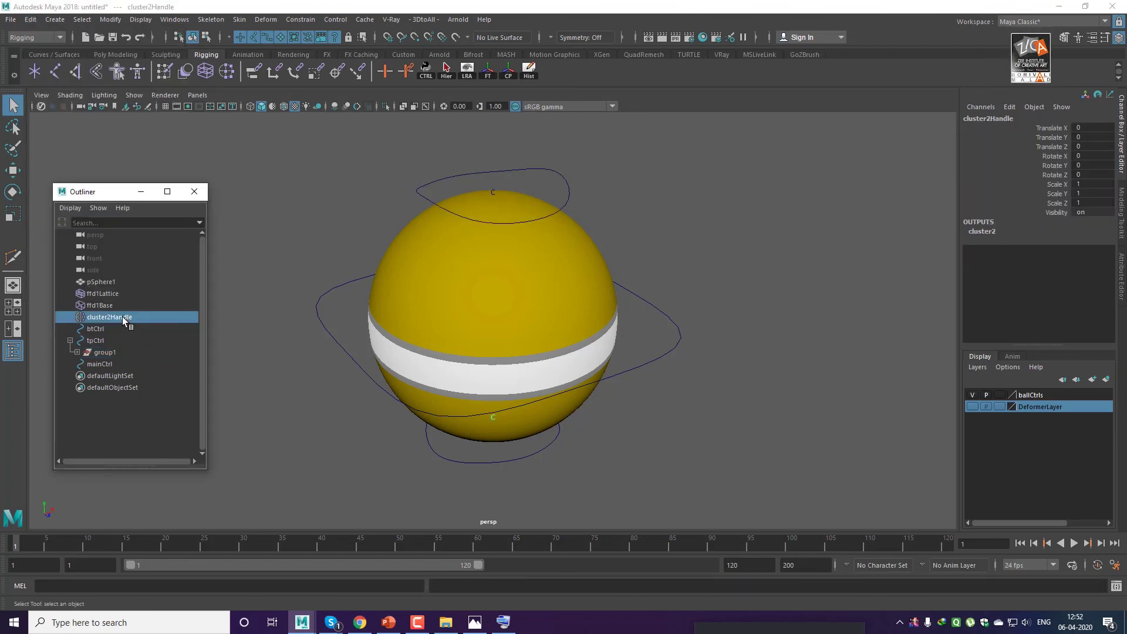
shift+click(443, 465)
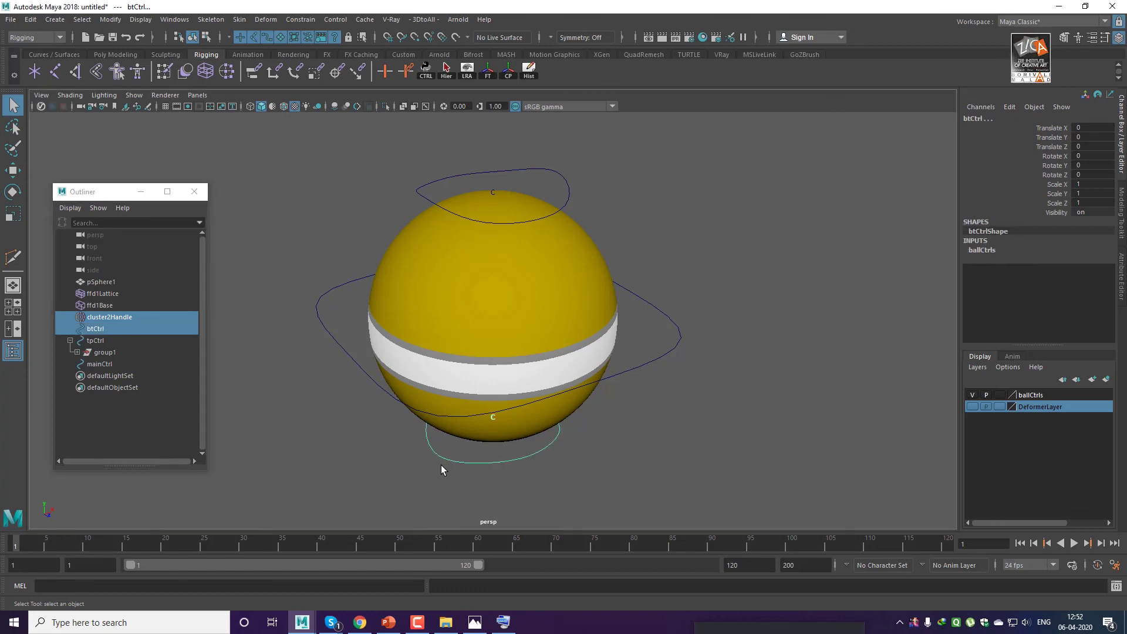
click(31, 21)
click(51, 279)
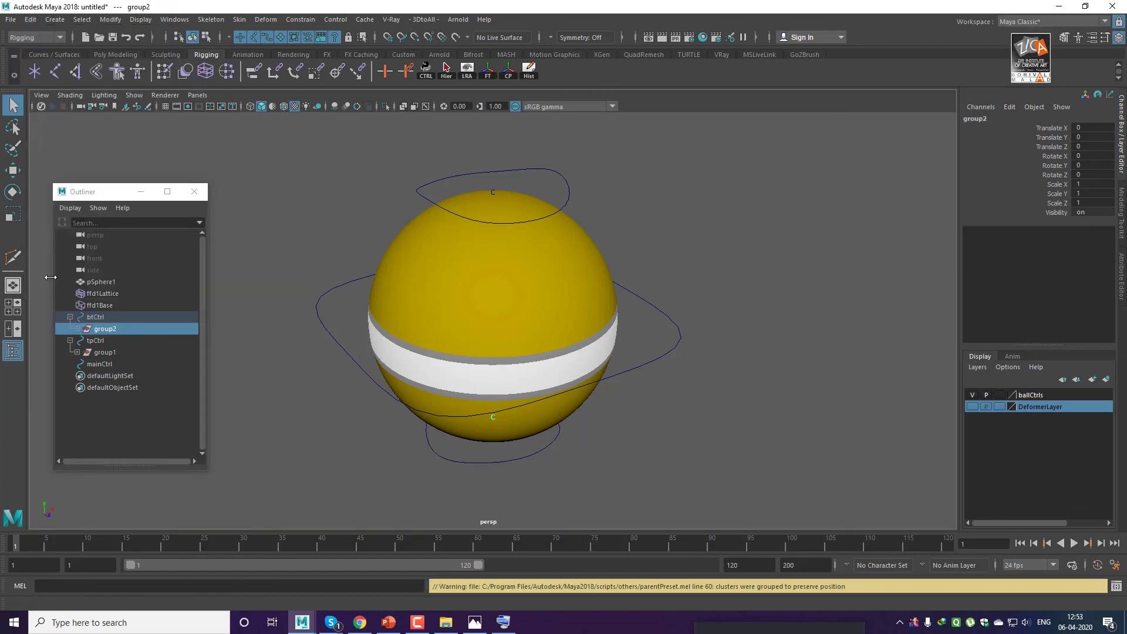
click(330, 173)
scroll(492, 384, up, 1)
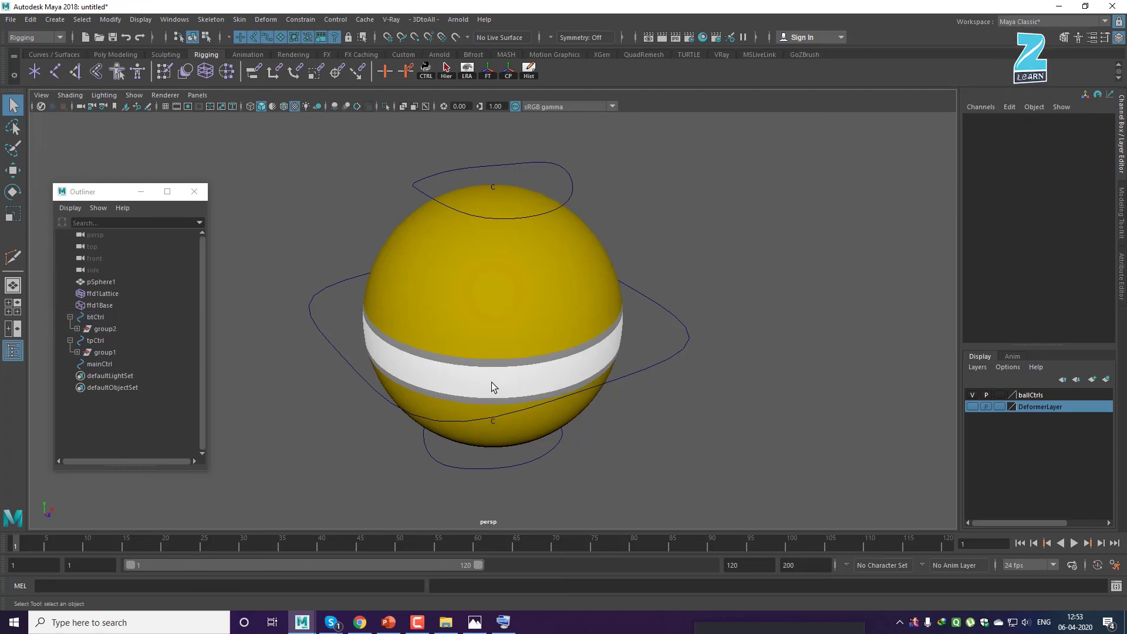
Parent both tpCtrl and btCtrl under mainCtrl.
click(425, 195)
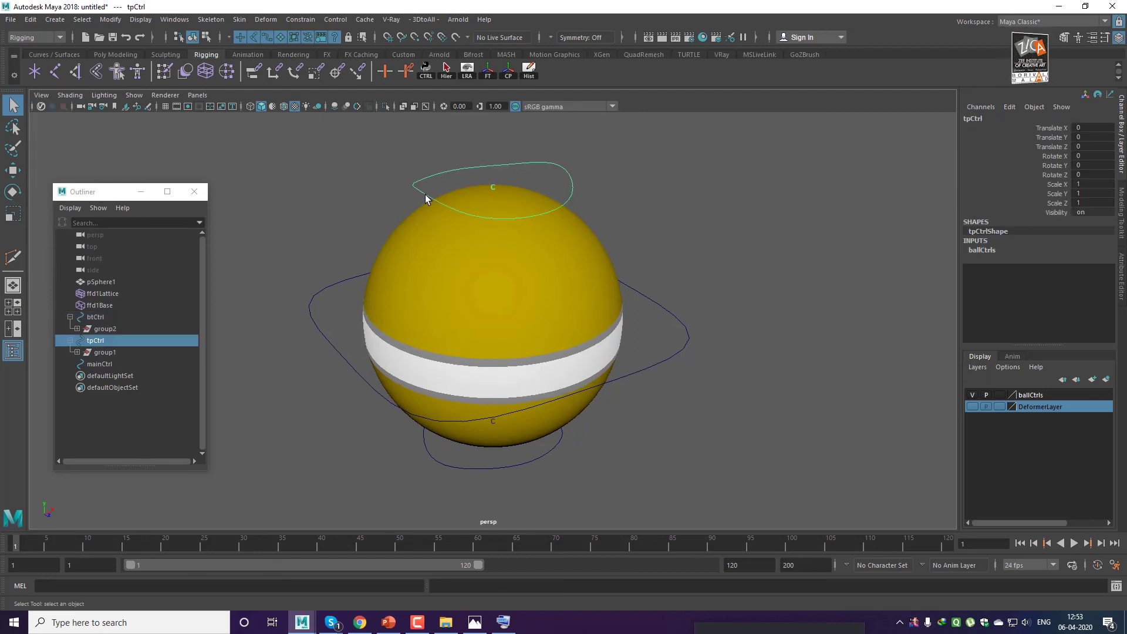
shift+click(438, 464)
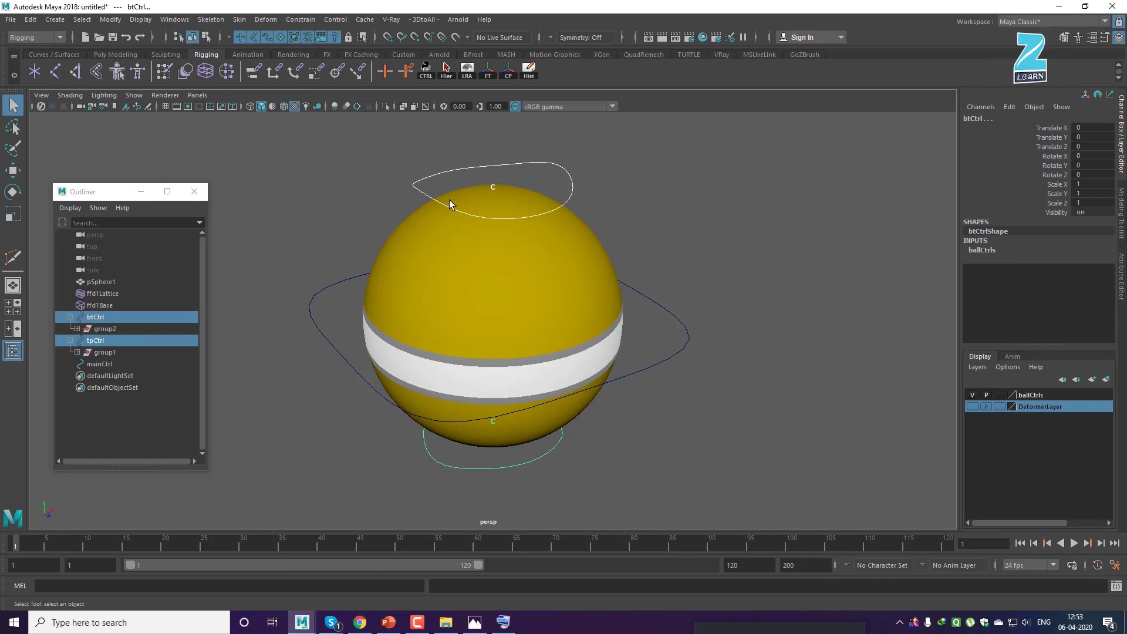
shift+click(337, 353)
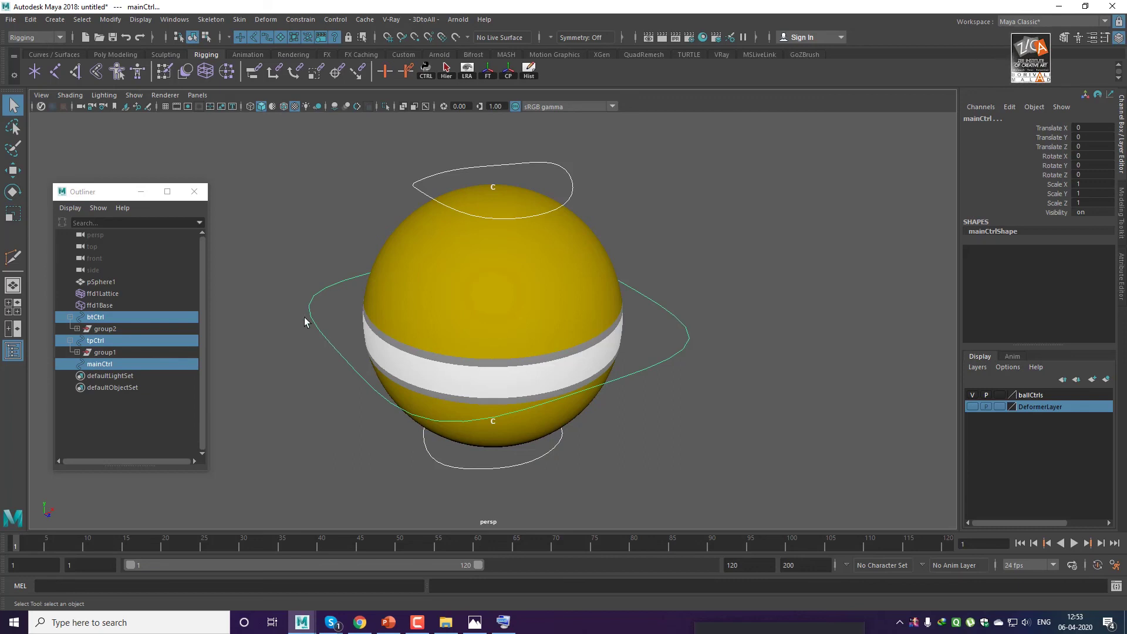
click(30, 20)
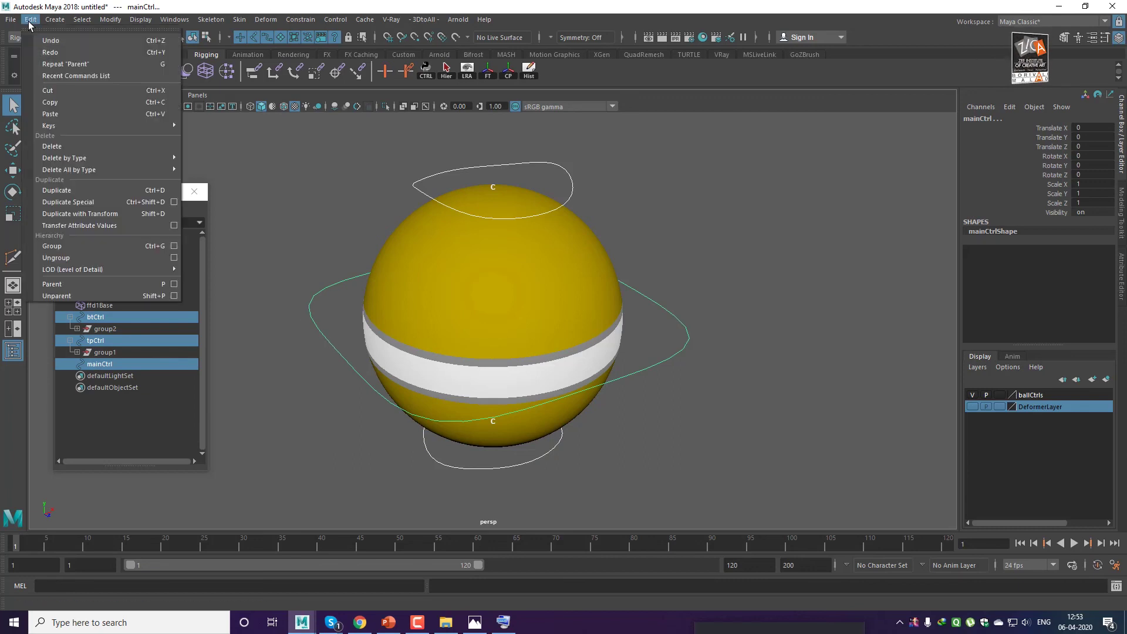
click(58, 284)
click(803, 204)
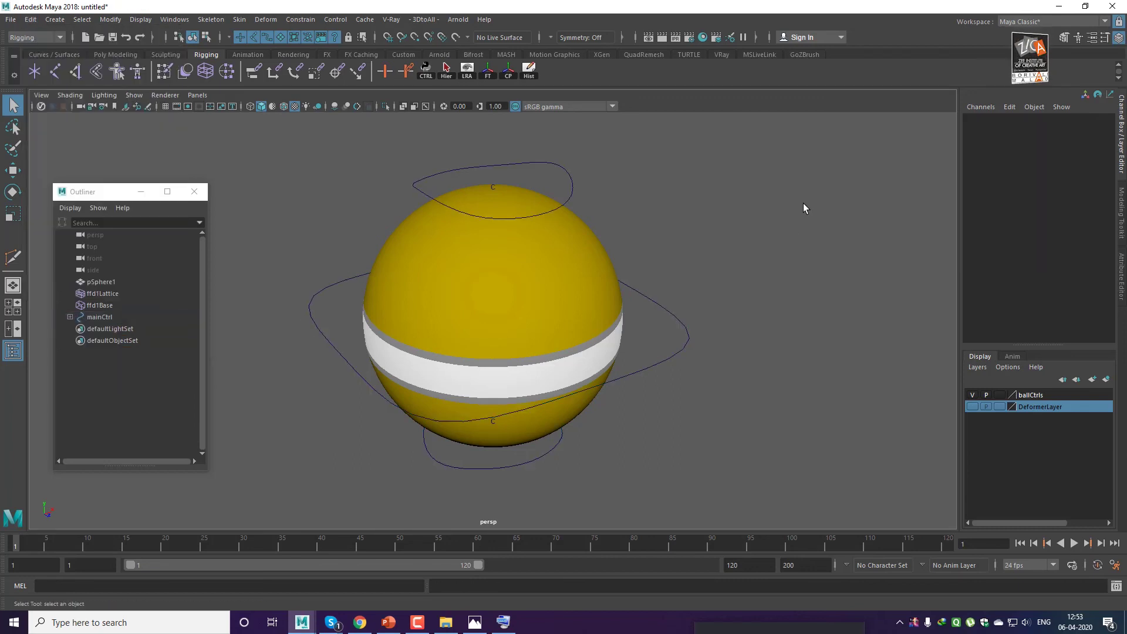
Test moving the ball rig with mainCtrl, and undo the move.
click(685, 350)
key(w)
alt+right_drag(691, 364, 516, 375)
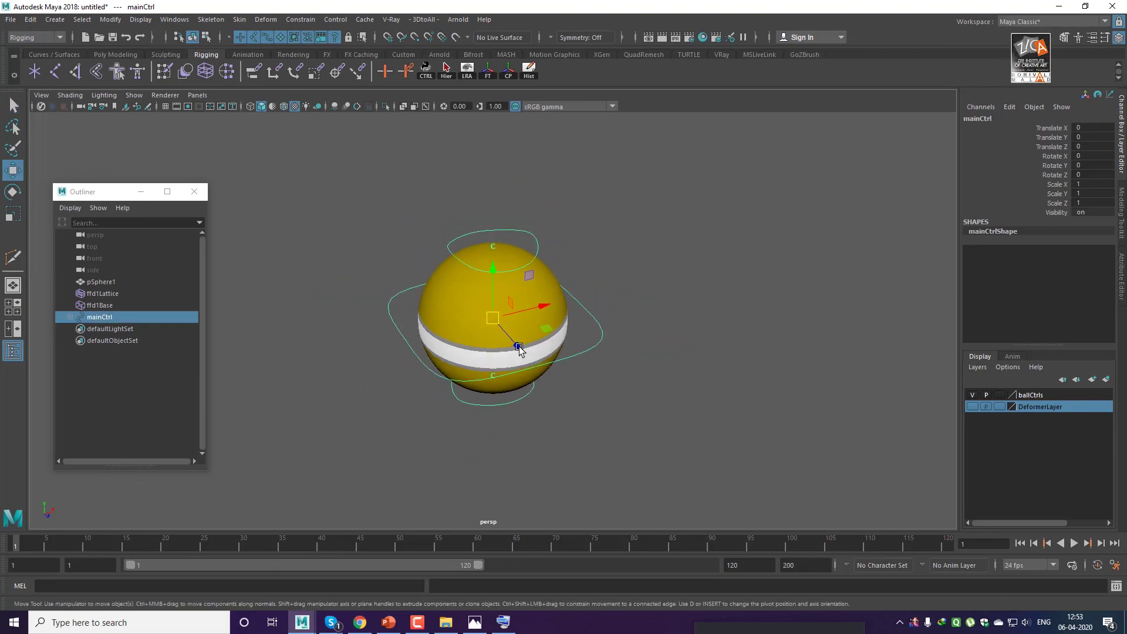
drag(493, 318, 516, 295)
key(ctrl+z)
alt+drag(654, 452, 622, 447)
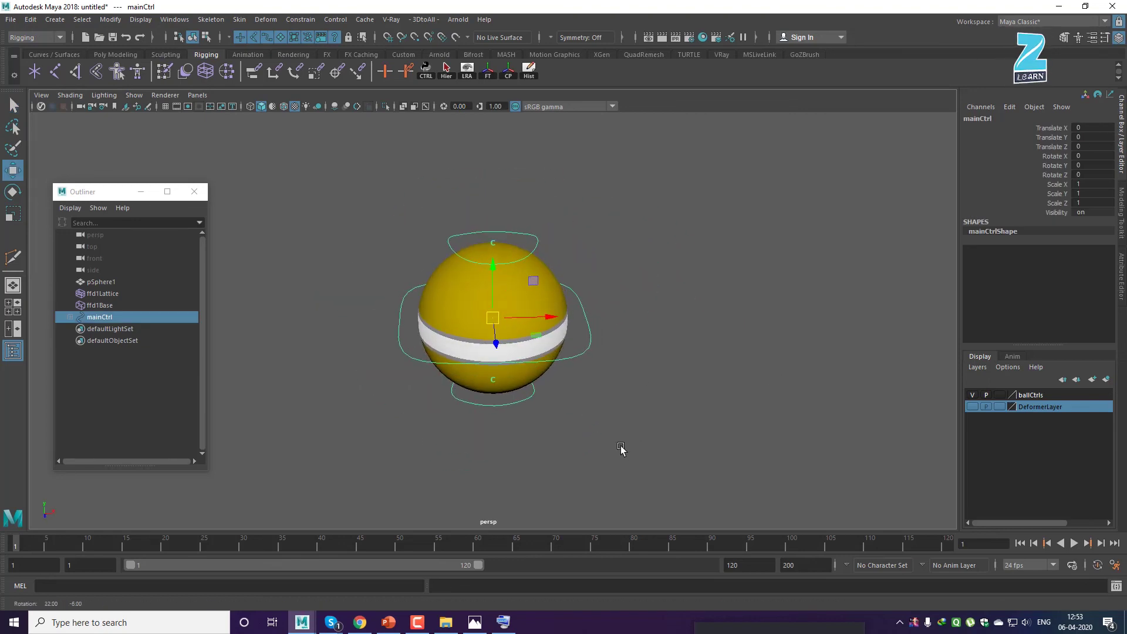
Test rotating the ball rig with mainCtrl, undo the rotation and deselect the control.
key(e)
drag(534, 307, 536, 214)
key(ctrl+z)
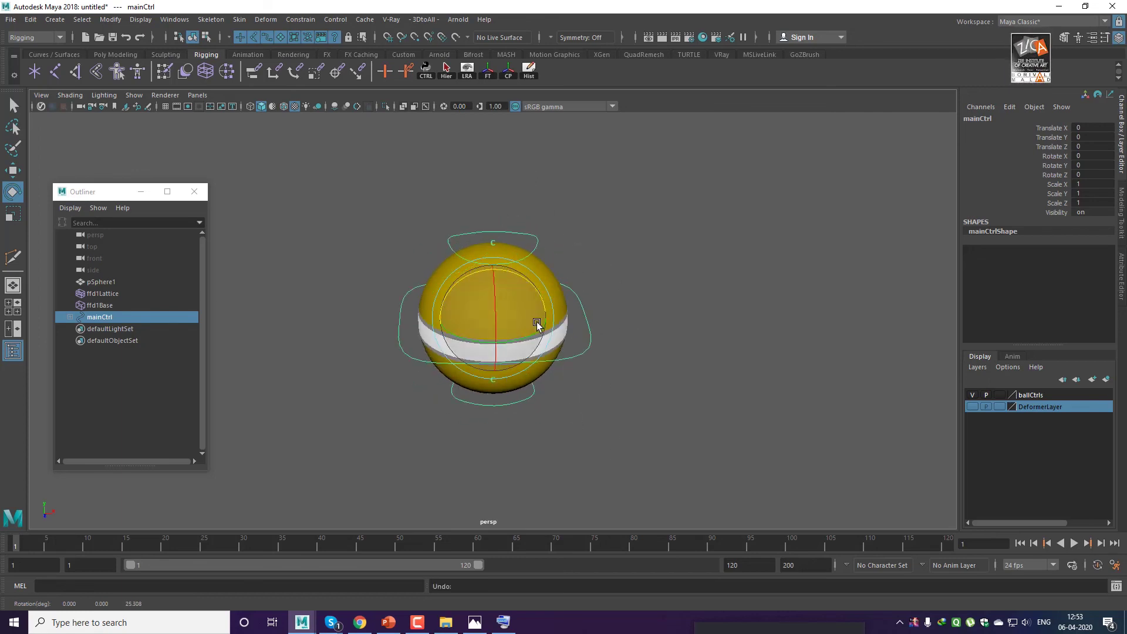
key(w)
alt+drag(510, 340, 670, 378)
click(669, 386)
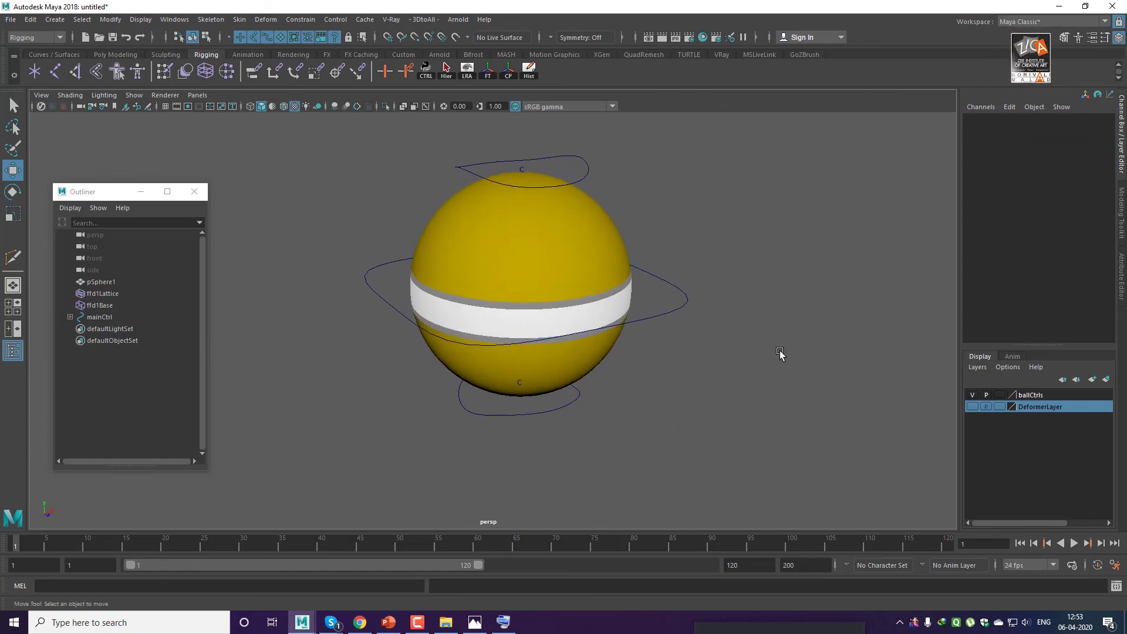
Expand the mainCtrl hierarchy and add cluster1Handle and cluster2Handle to DeformerLayer.
click(68, 317)
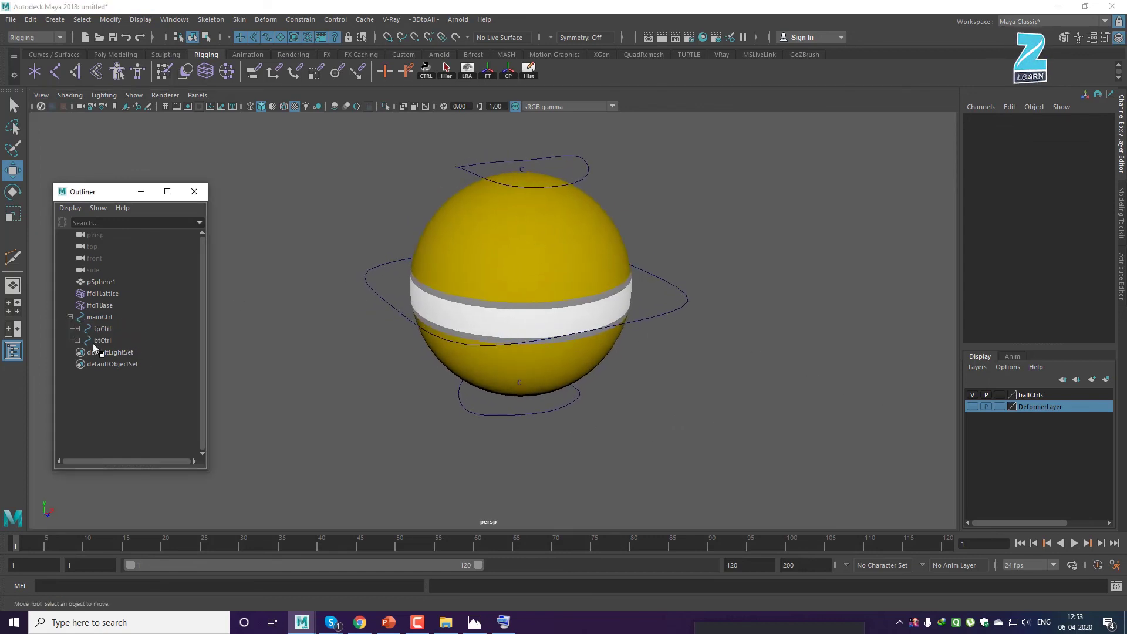
click(77, 330)
click(124, 342)
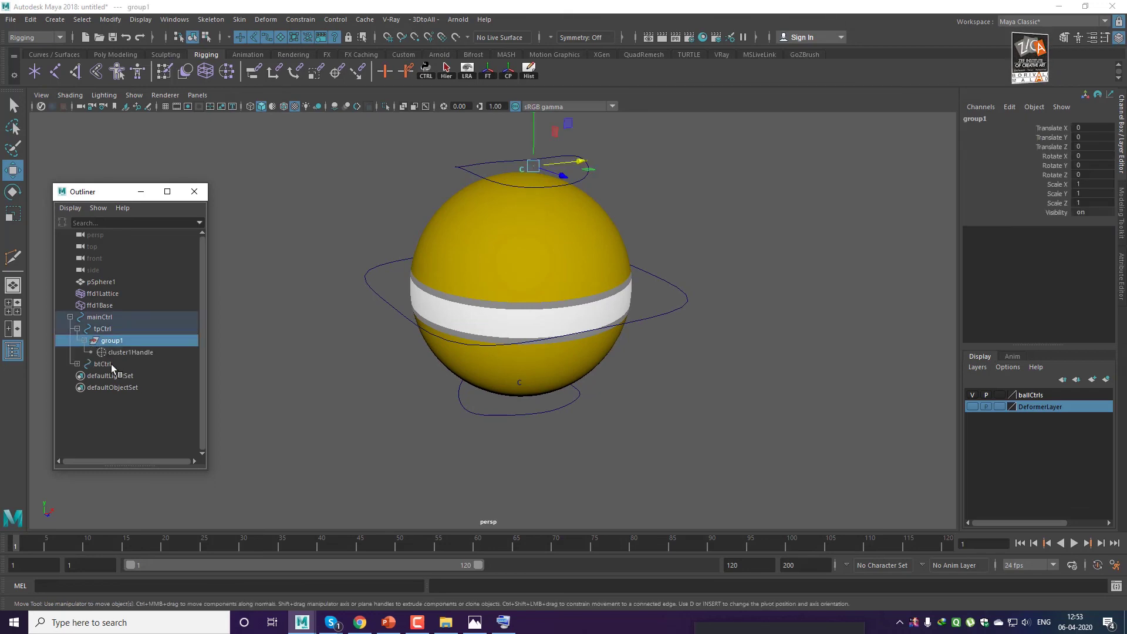
click(126, 353)
click(77, 364)
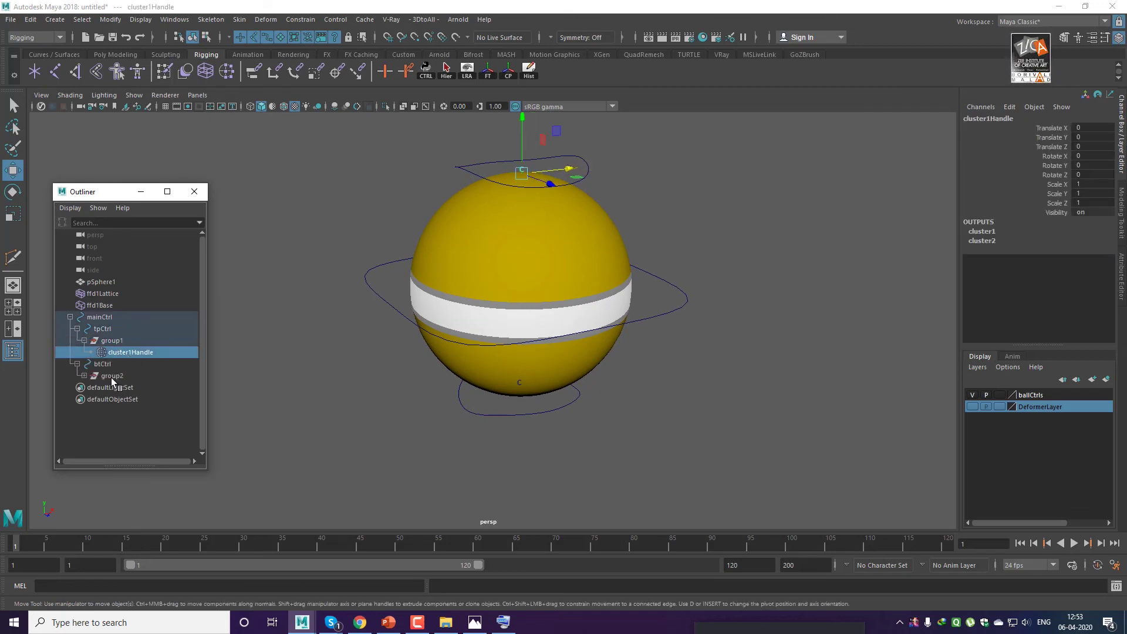
click(84, 376)
click(131, 387)
ctrl+click(131, 352)
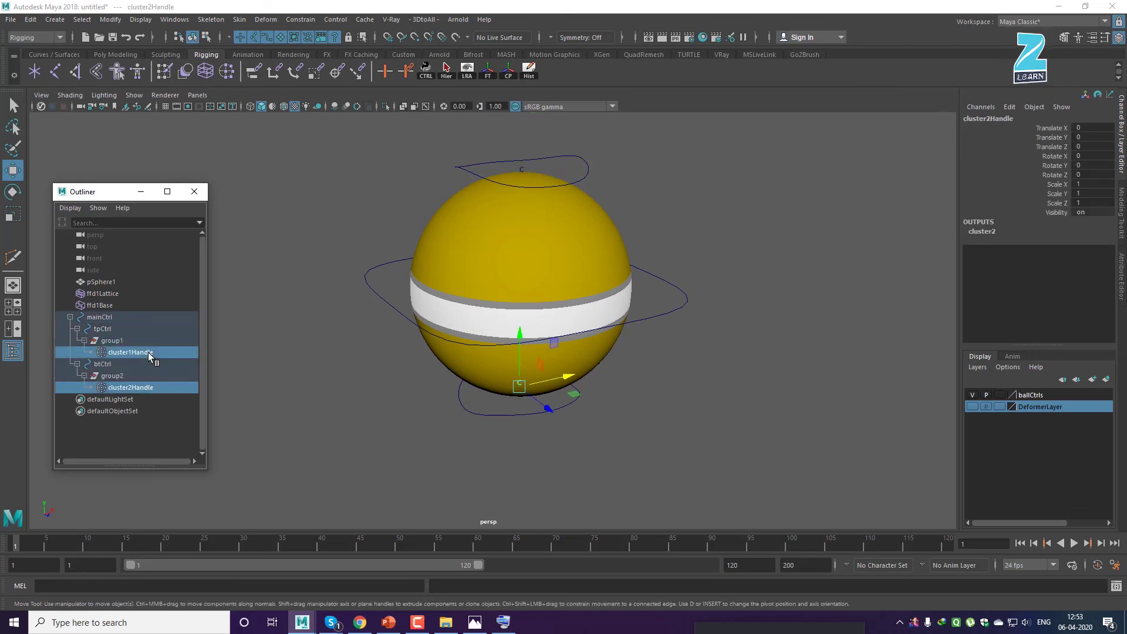
right_click(1048, 410)
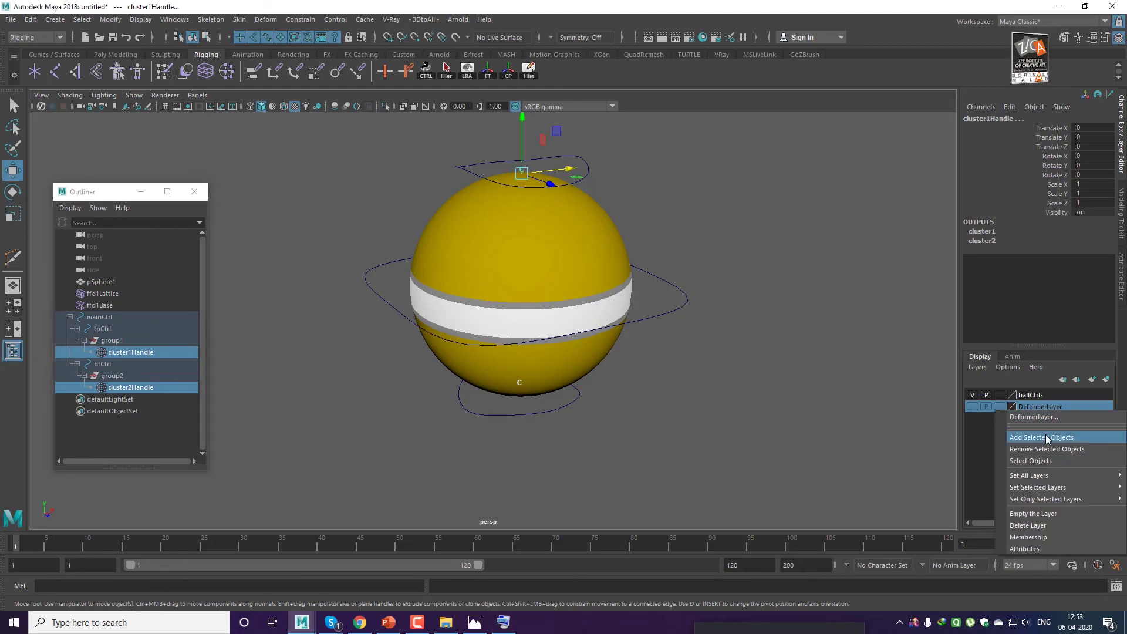
click(1047, 436)
Test stretching the ball upward with tpCtrl and moving its base with btCtrl, undoing each move.
click(539, 245)
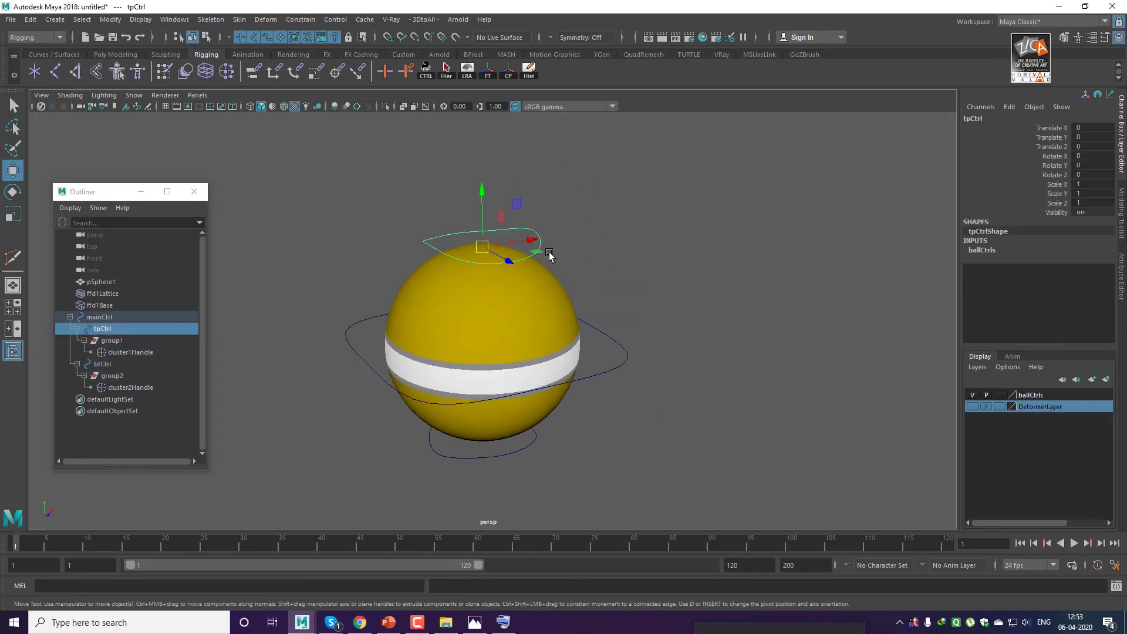
drag(486, 177, 484, 101)
key(ctrl+z)
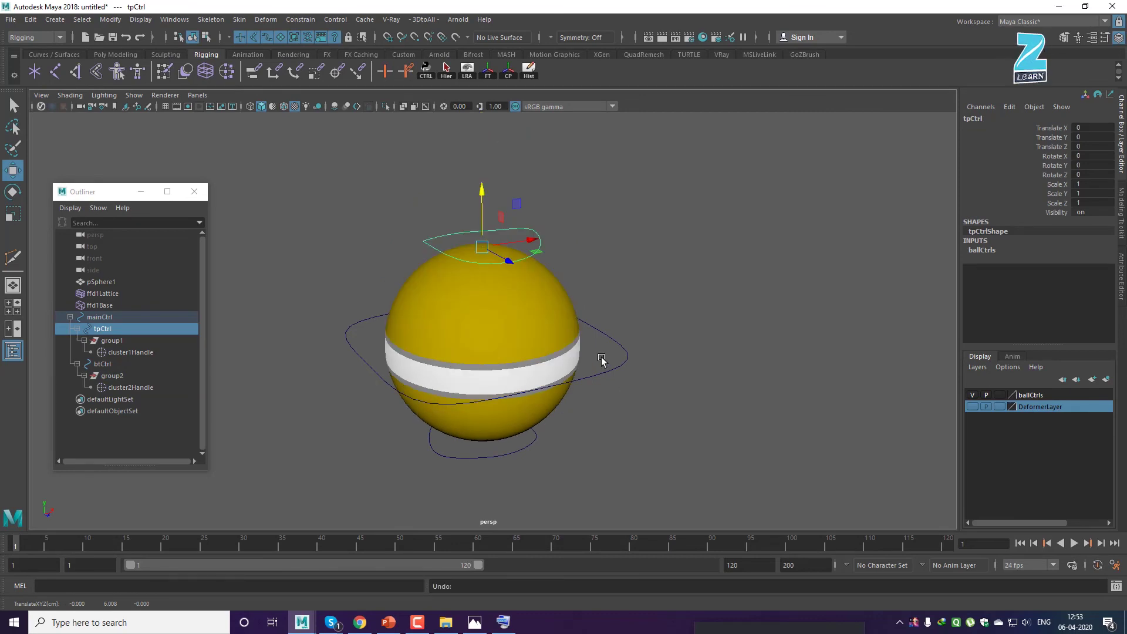
click(604, 369)
click(506, 454)
drag(484, 392, 478, 367)
key(ctrl+z)
Test moving the whole ball rig with mainCtrl, undo the move and deselect the control.
click(657, 370)
drag(618, 356, 712, 468)
click(627, 394)
drag(592, 369, 640, 427)
alt+right_drag(699, 431, 609, 430)
alt+middle_drag(529, 425, 417, 463)
alt+right_drag(417, 462, 469, 463)
alt+middle_drag(543, 467, 570, 479)
alt+right_drag(522, 451, 535, 433)
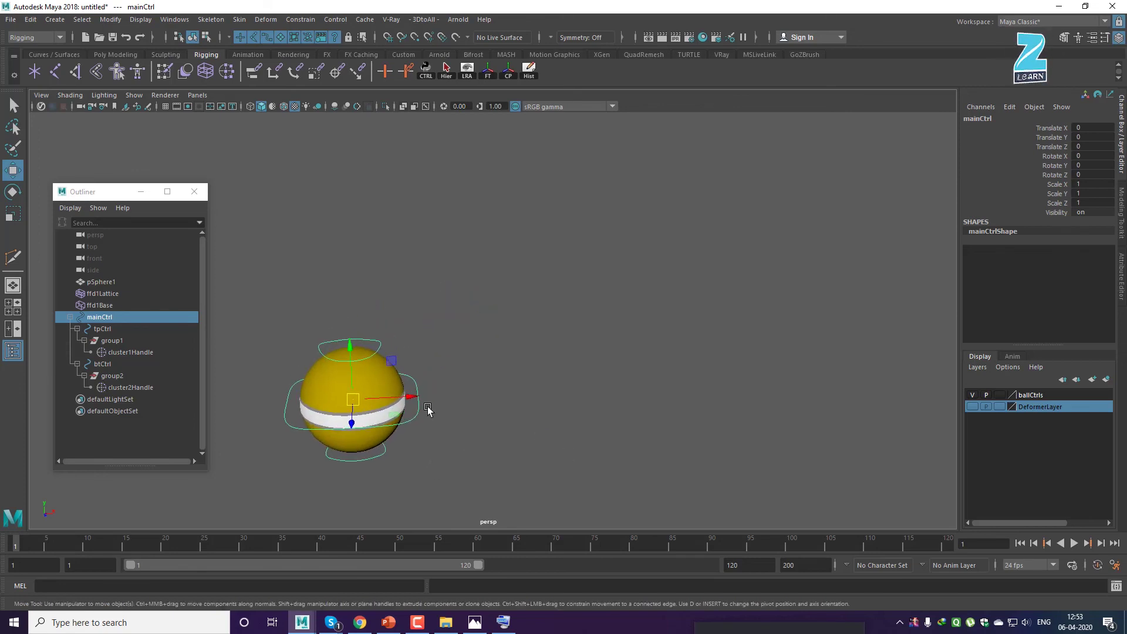
middle_drag(428, 409, 664, 329)
key(ctrl+z)
key(ctrl+z)
click(549, 404)
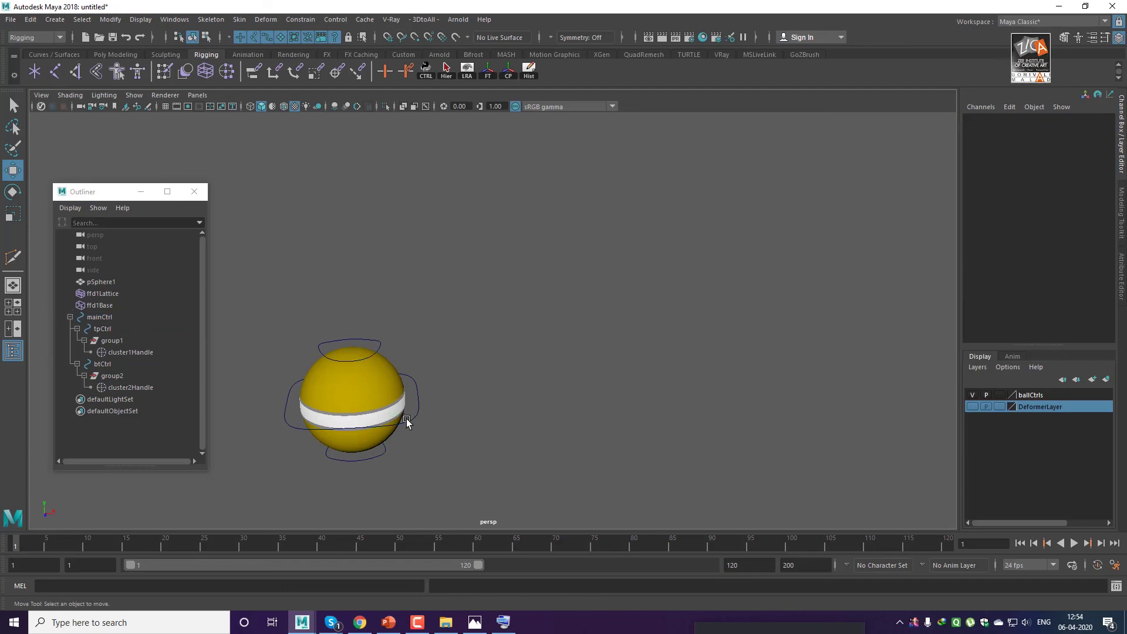
Test rotating the ball rig with mainCtrl, undo the rotation and return to the Move tool.
click(434, 425)
key(e)
drag(397, 368, 444, 285)
key(ctrl+z)
key(w)
Enable drawing overrides on tpCtrl's shape and set its RGB override color to blue.
alt+middle_drag(487, 393, 669, 253)
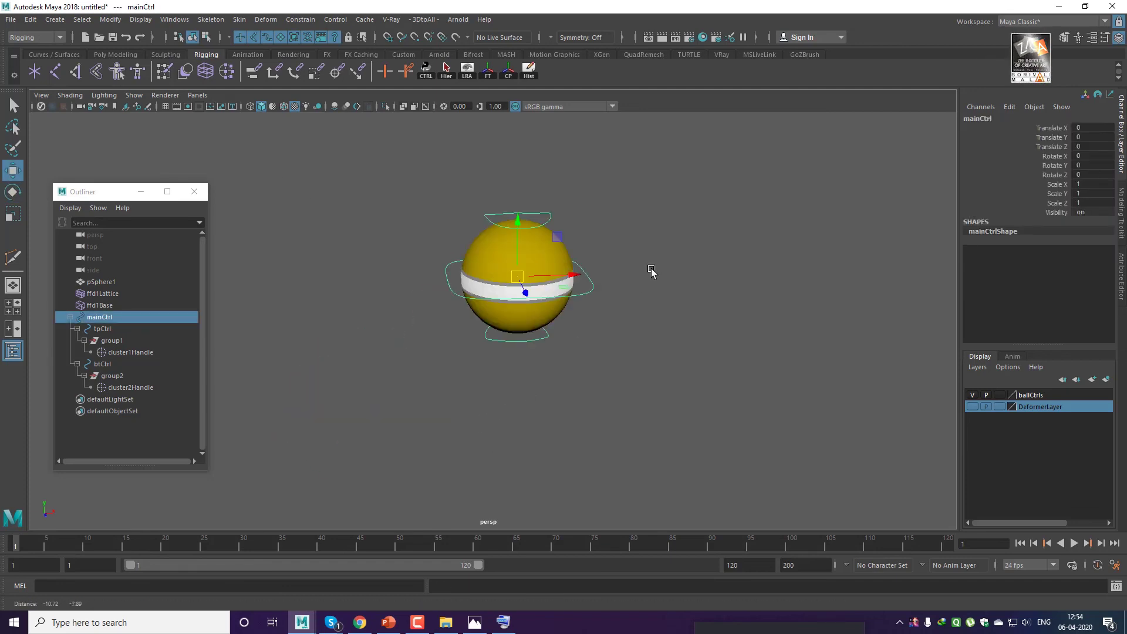
alt+right_drag(670, 252, 680, 330)
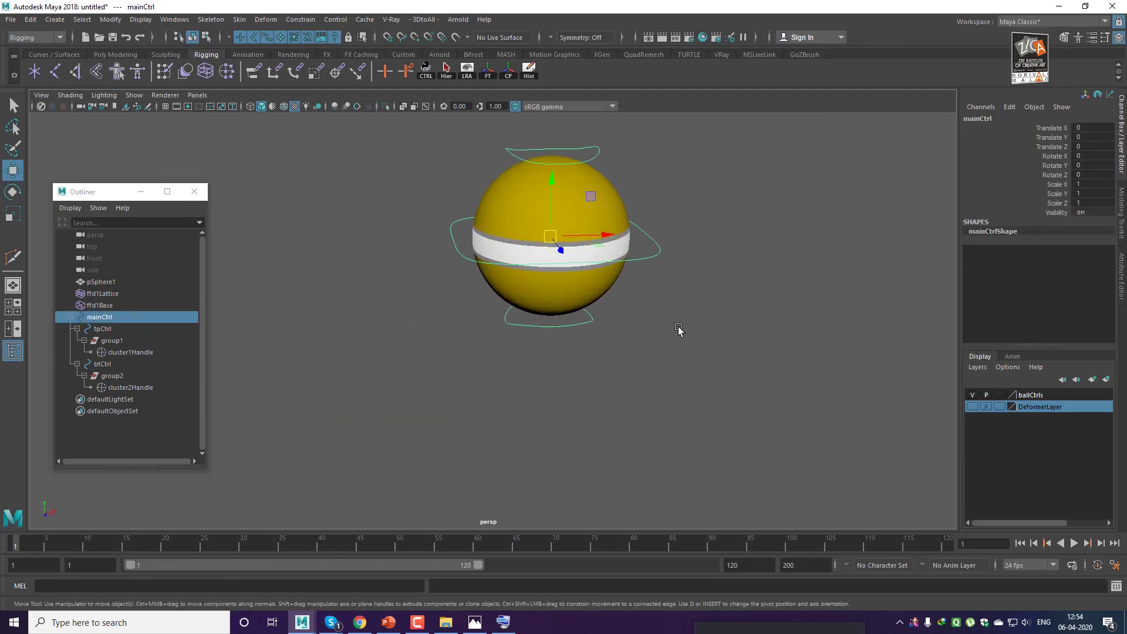
alt+middle_drag(676, 341, 634, 433)
alt+drag(634, 433, 642, 427)
alt+right_drag(643, 427, 684, 428)
alt+middle_drag(684, 427, 676, 442)
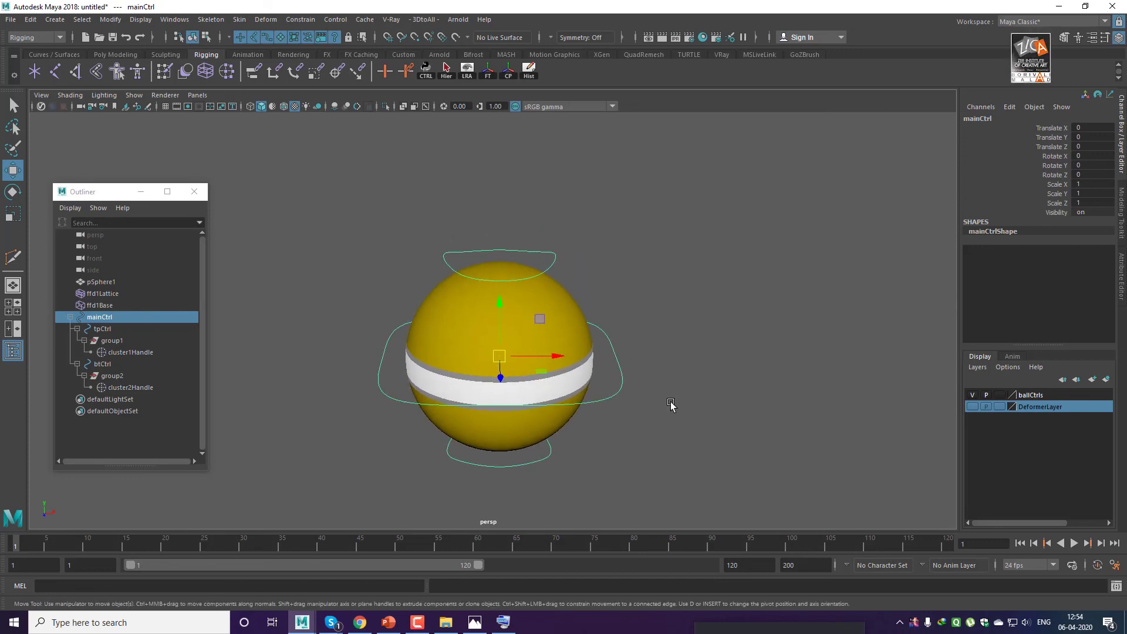
click(671, 404)
click(552, 253)
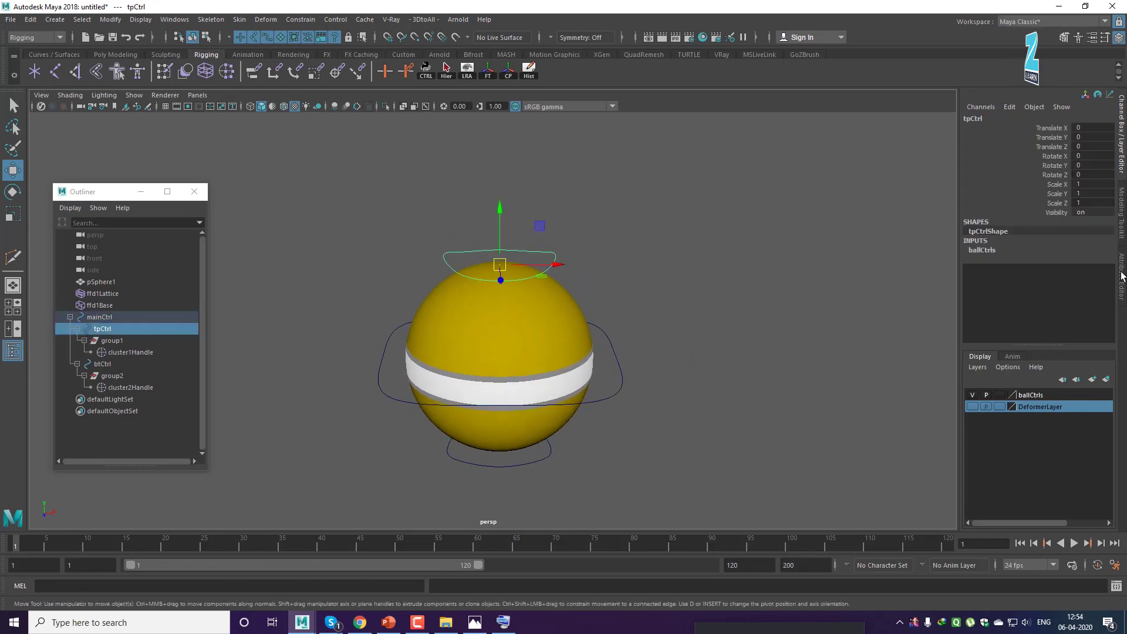
click(1122, 276)
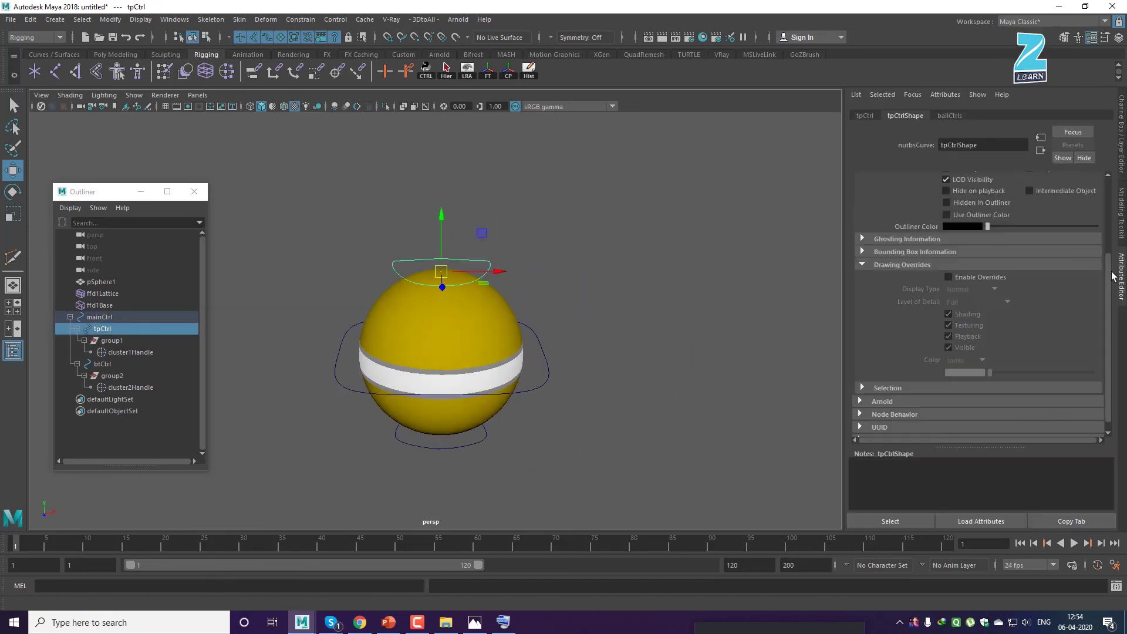
click(948, 277)
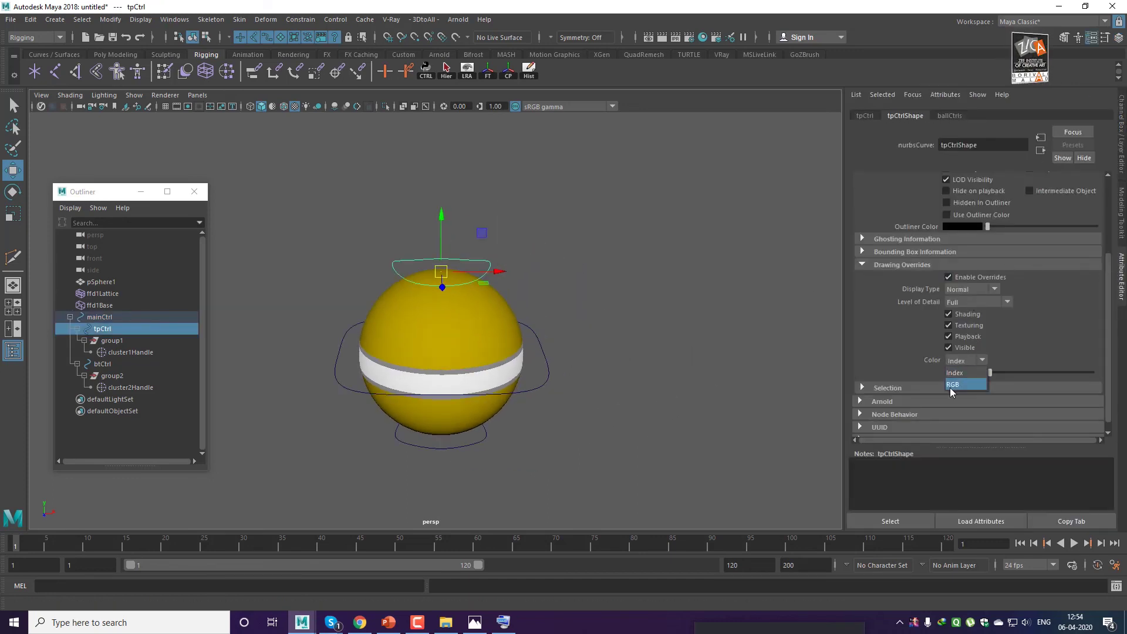
click(951, 385)
click(963, 372)
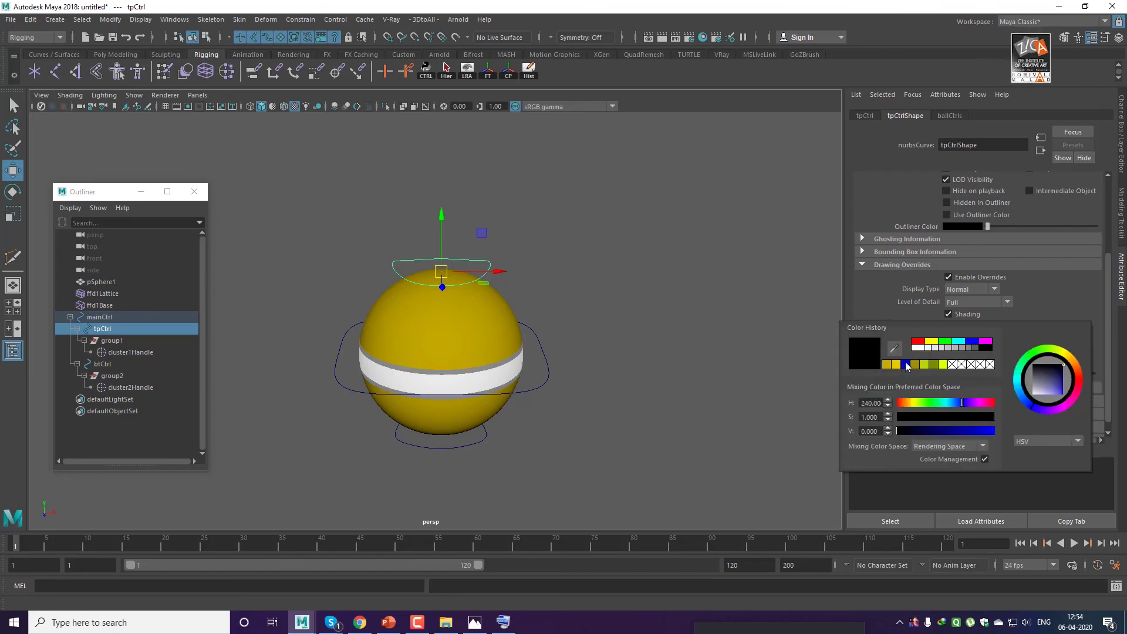
click(905, 364)
click(715, 420)
Enable drawing overrides on mainCtrl's shape and give it the same blue RGB override color.
click(549, 405)
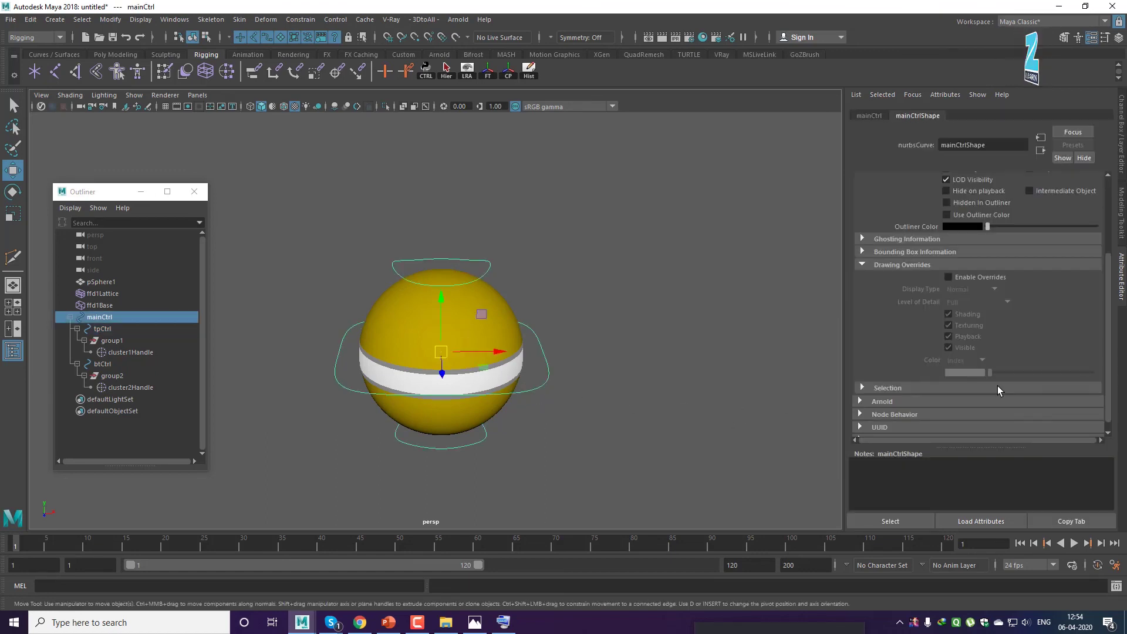
click(644, 405)
click(548, 379)
click(967, 279)
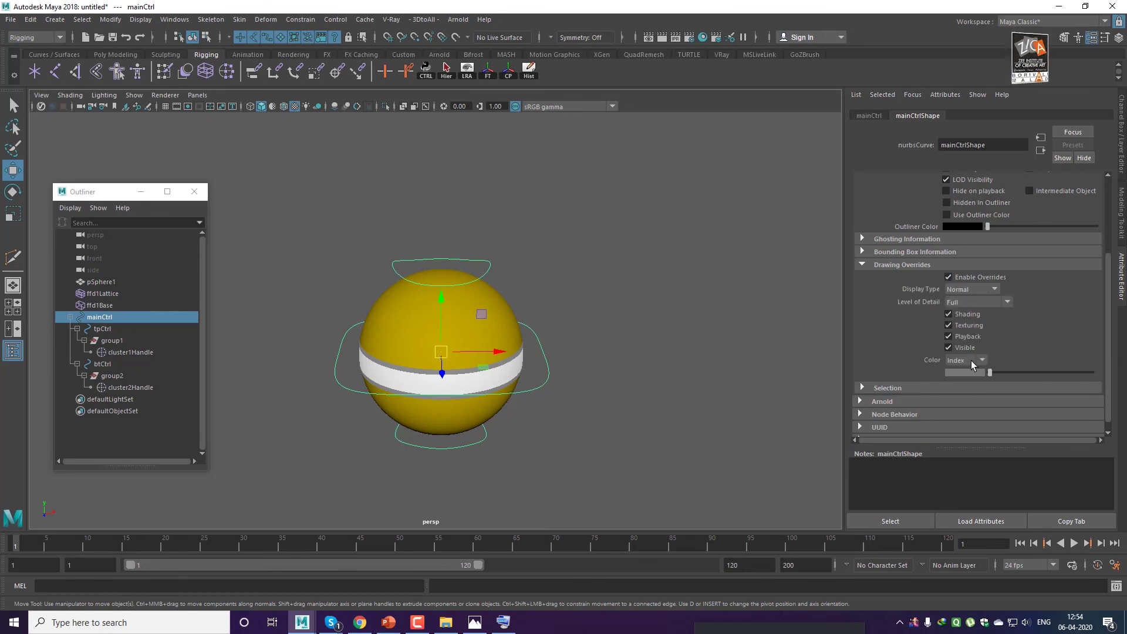
click(956, 384)
click(964, 372)
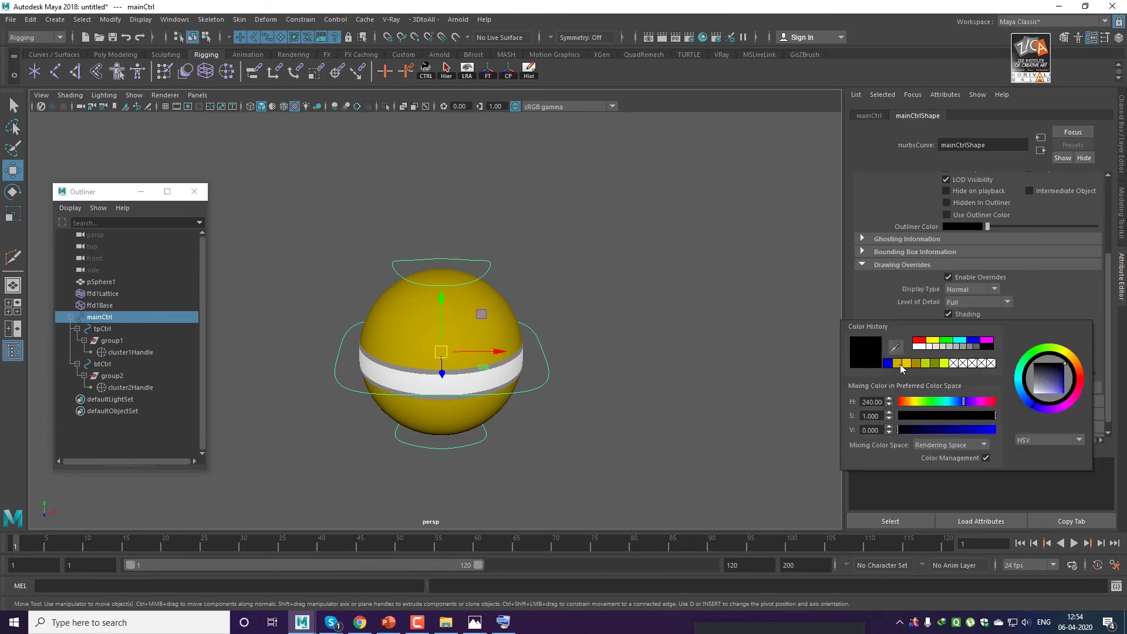
click(808, 389)
Enable drawing overrides on btCtrl's shape, set its RGB color to blue and deselect the curve.
drag(448, 440, 454, 457)
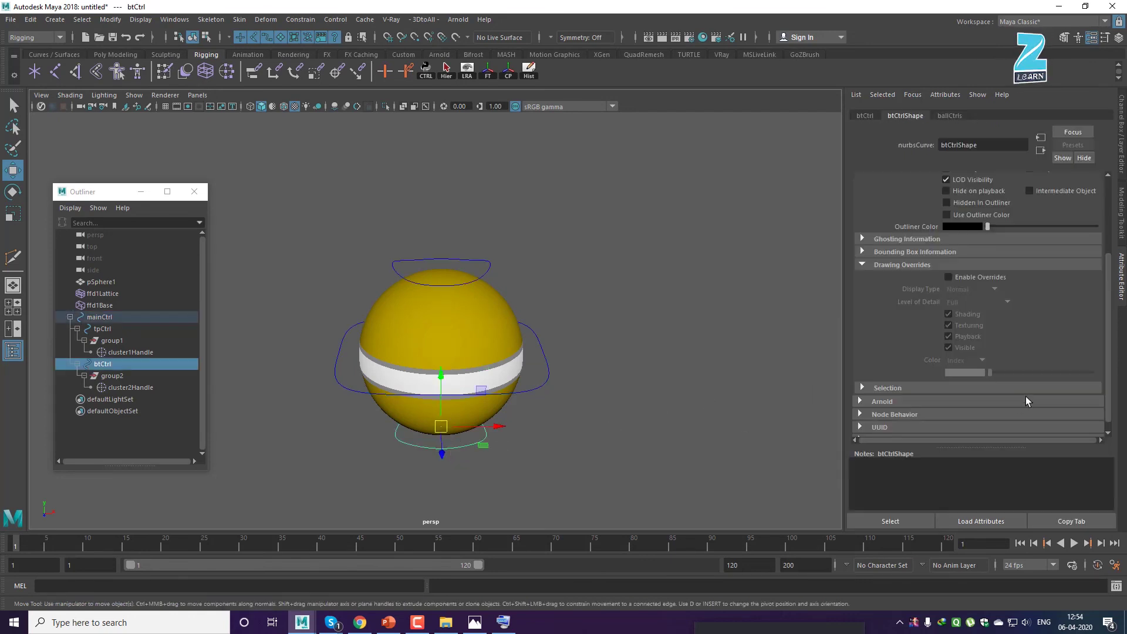
click(948, 278)
click(960, 374)
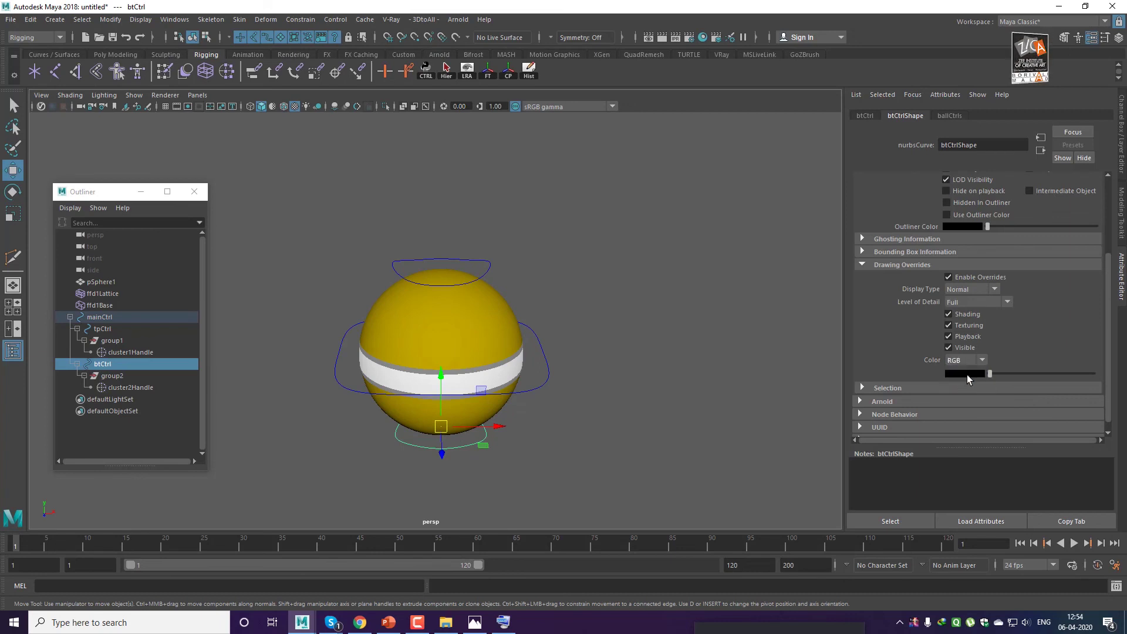
click(967, 374)
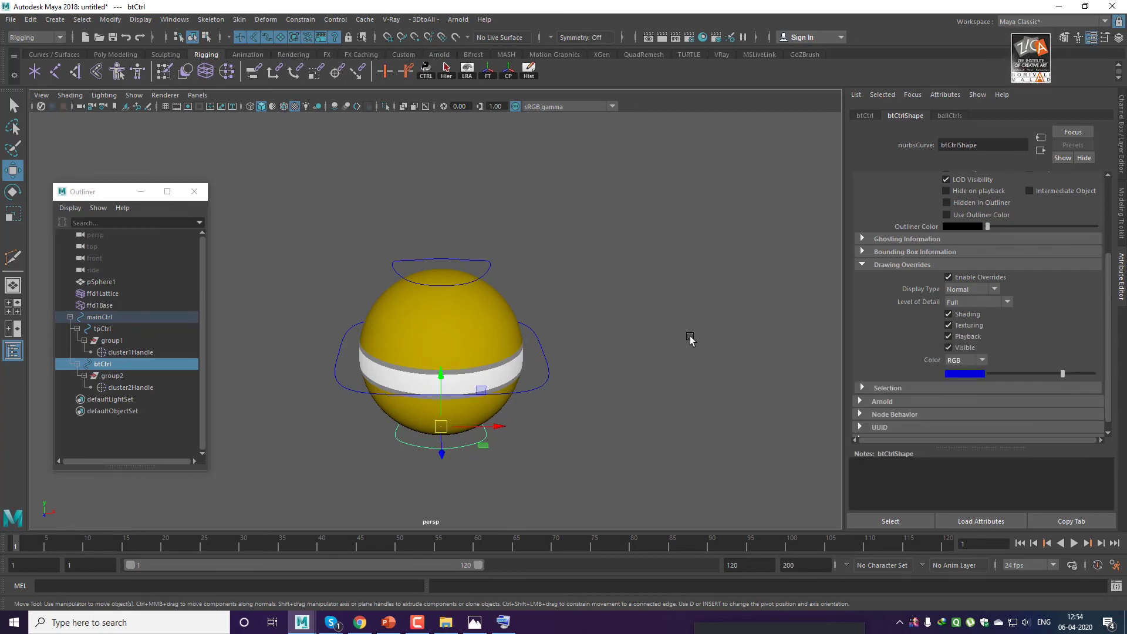
click(674, 354)
Examine the ball and its recolored control curves from several angles and distances.
alt+drag(674, 355, 629, 376)
alt+right_drag(629, 376, 696, 377)
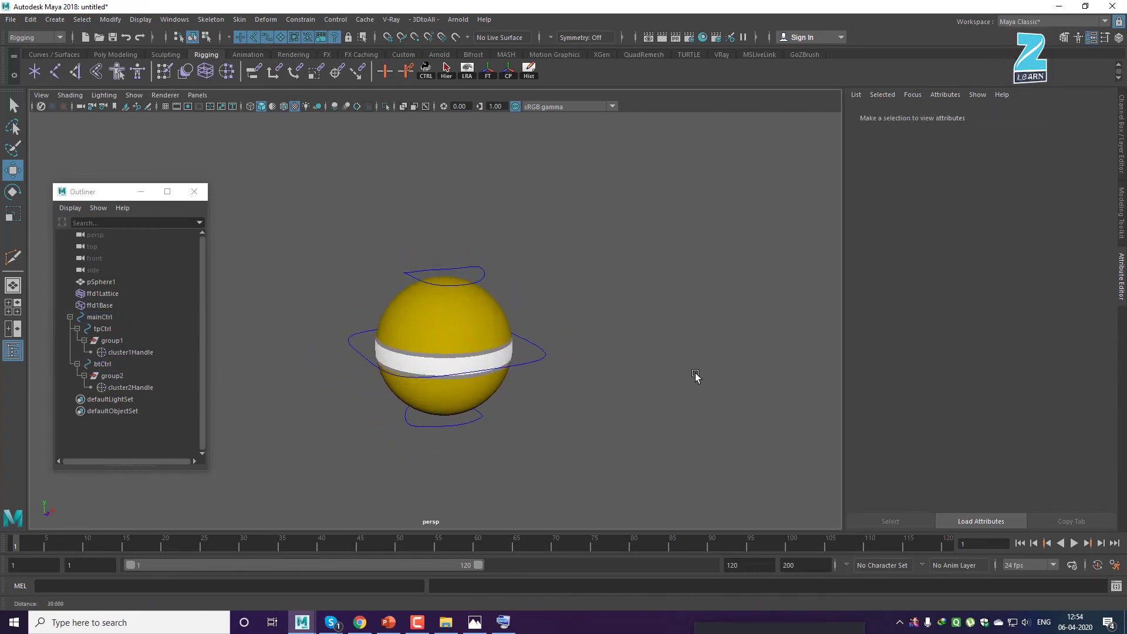
alt+drag(697, 377, 665, 379)
alt+right_drag(665, 378, 710, 380)
alt+middle_drag(711, 380, 636, 388)
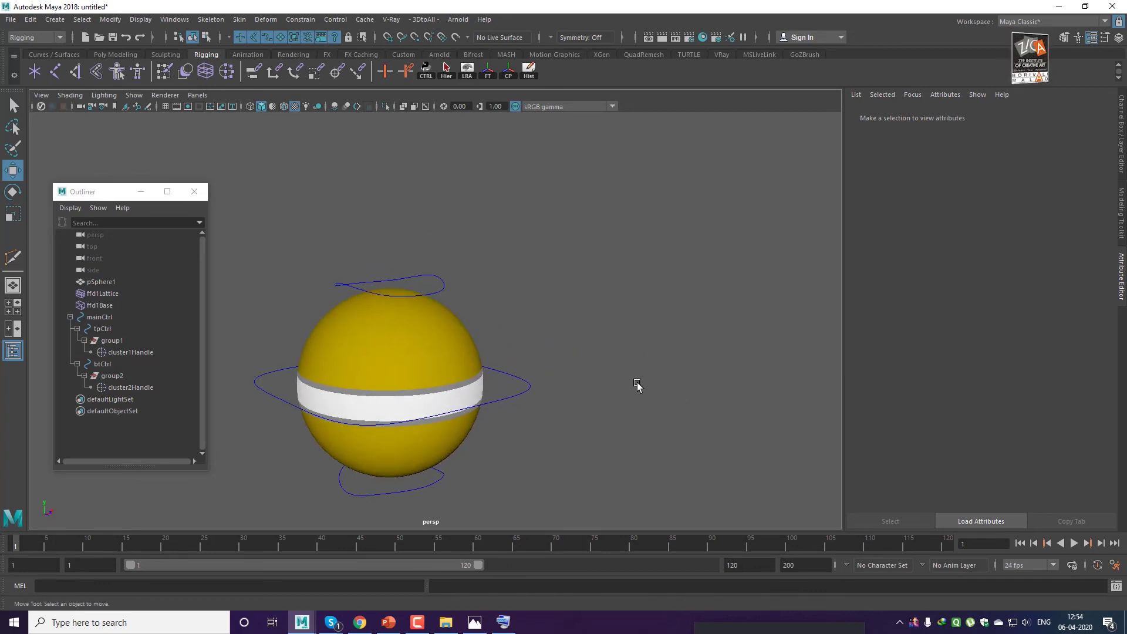
alt+right_drag(637, 387, 603, 387)
alt+drag(603, 386, 634, 392)
alt+middle_drag(634, 392, 698, 366)
alt+drag(699, 366, 643, 395)
alt+right_drag(675, 401, 739, 393)
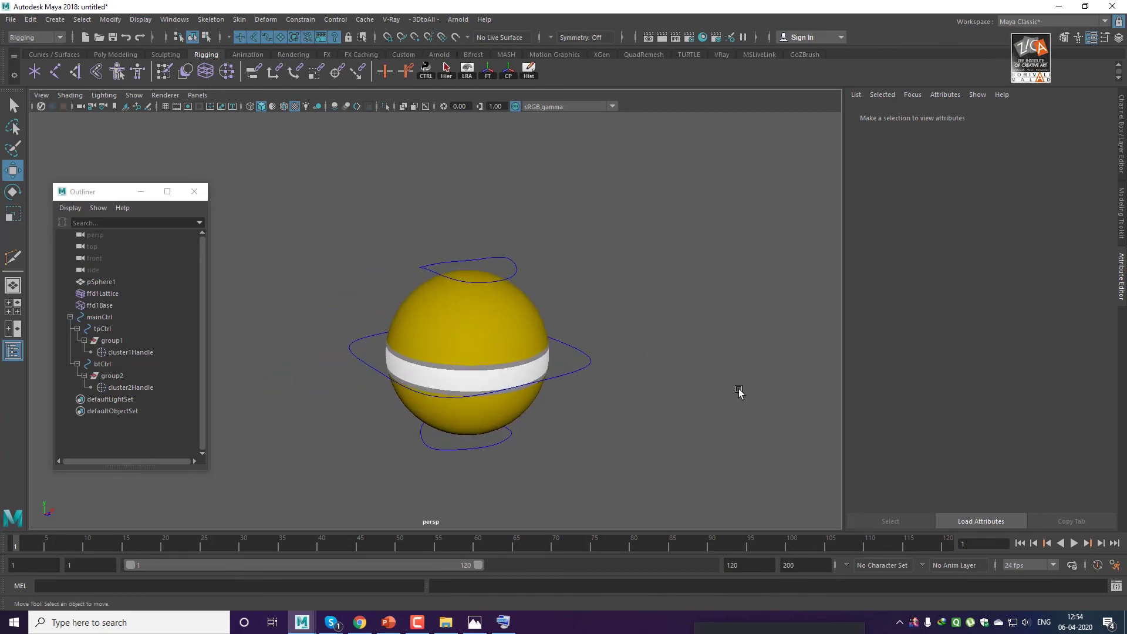
Bring back the Channel Box and save the scene as 03_Ball_Rig in the project's scenes folder.
click(1121, 128)
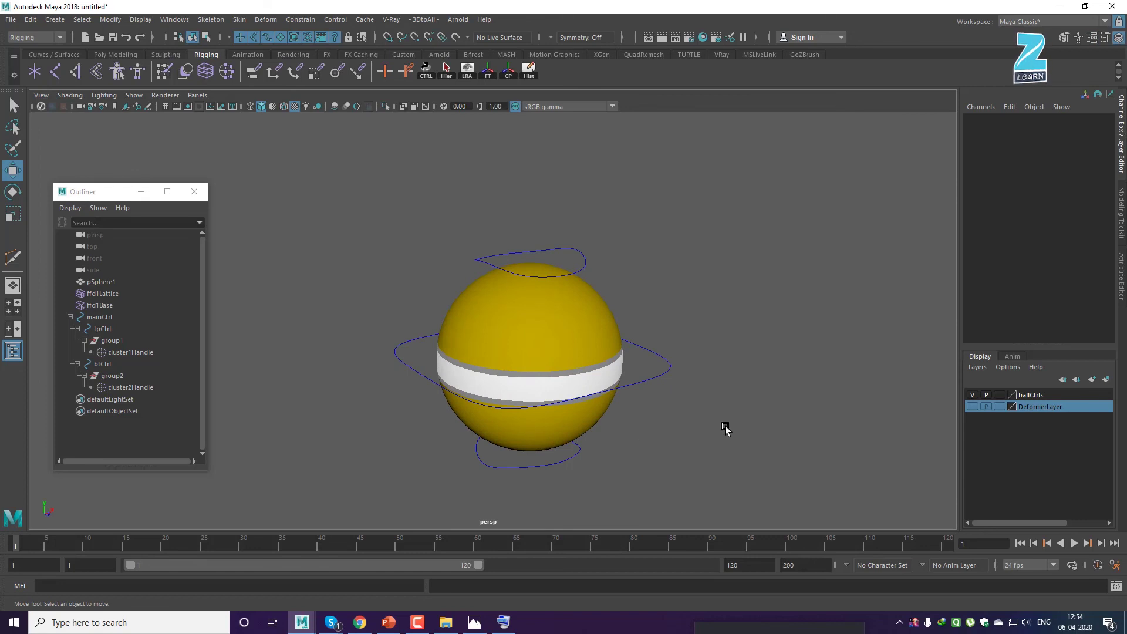
key(ctrl+shift+s)
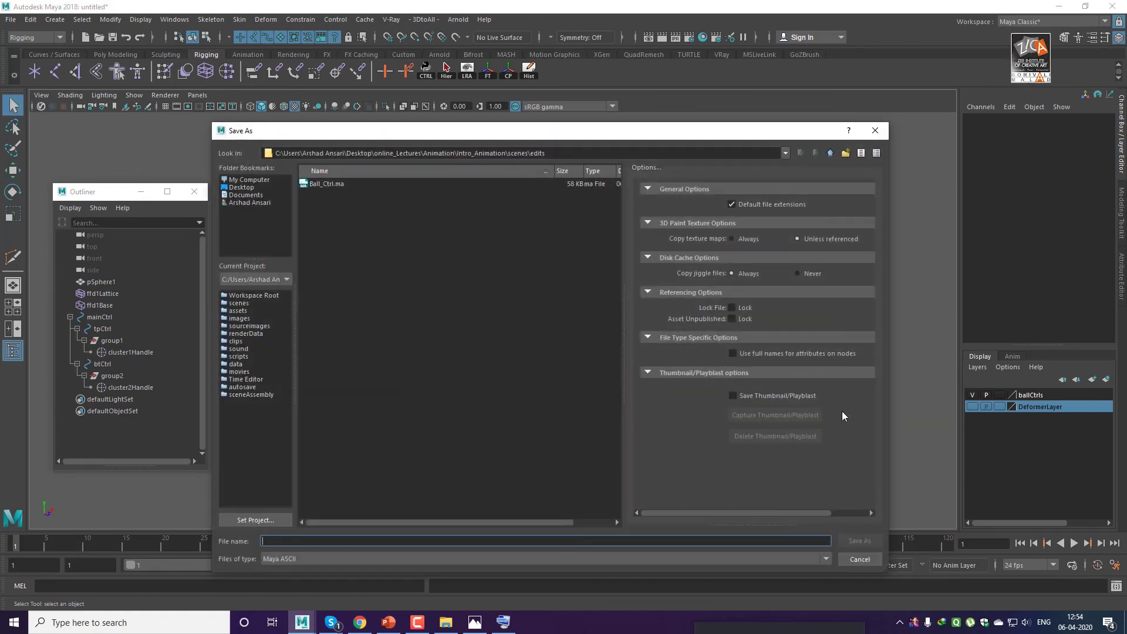
click(830, 153)
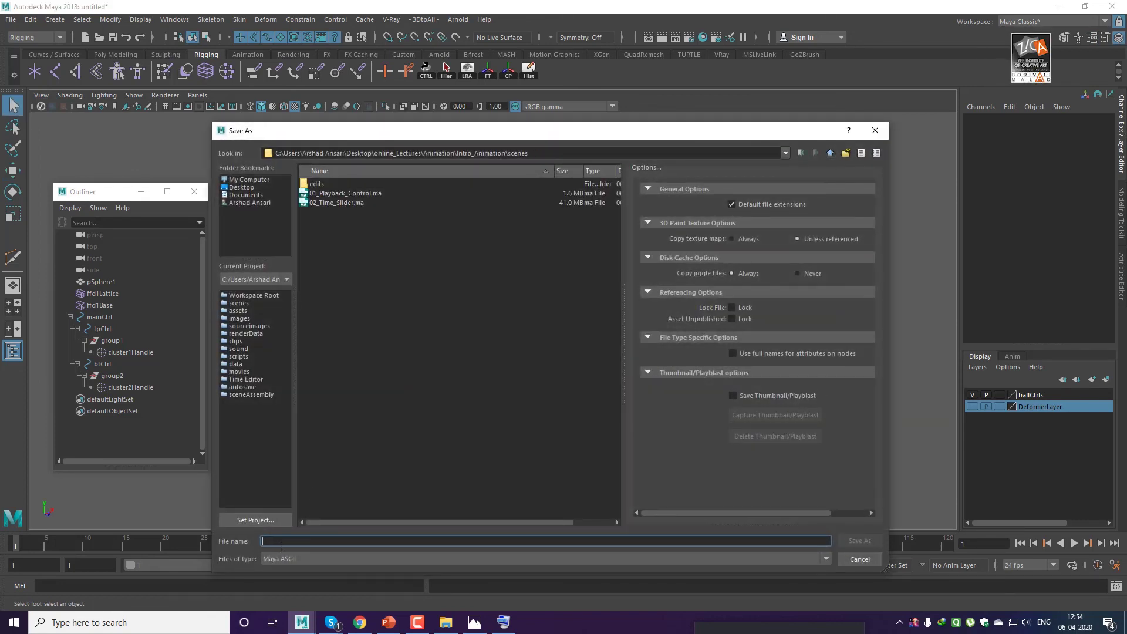
text(03)
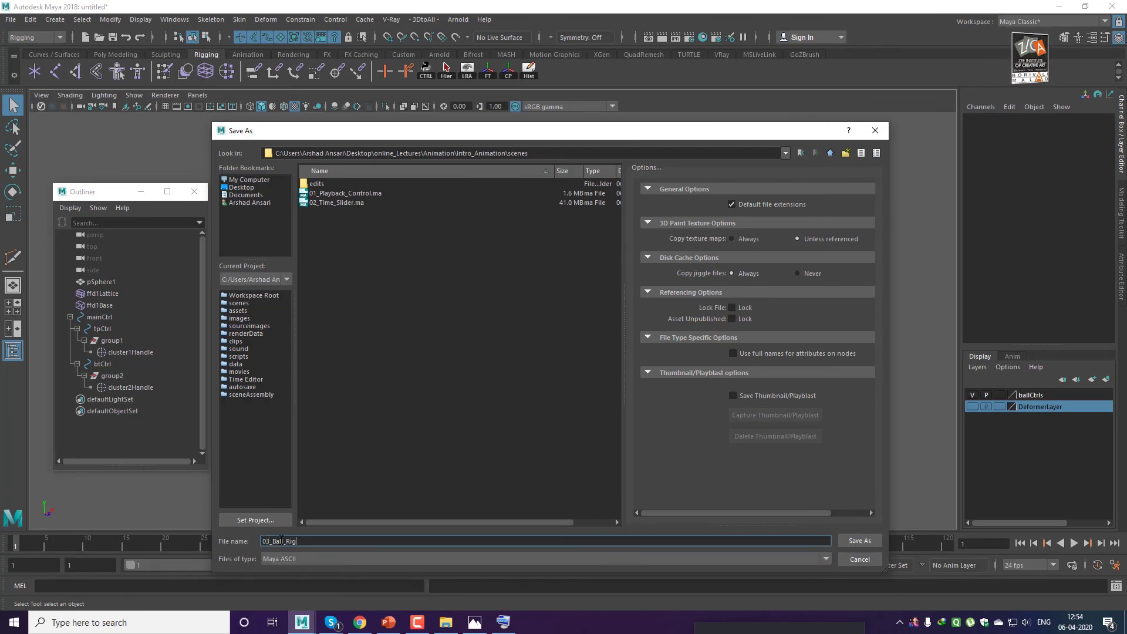
text(_Ball_Rig)
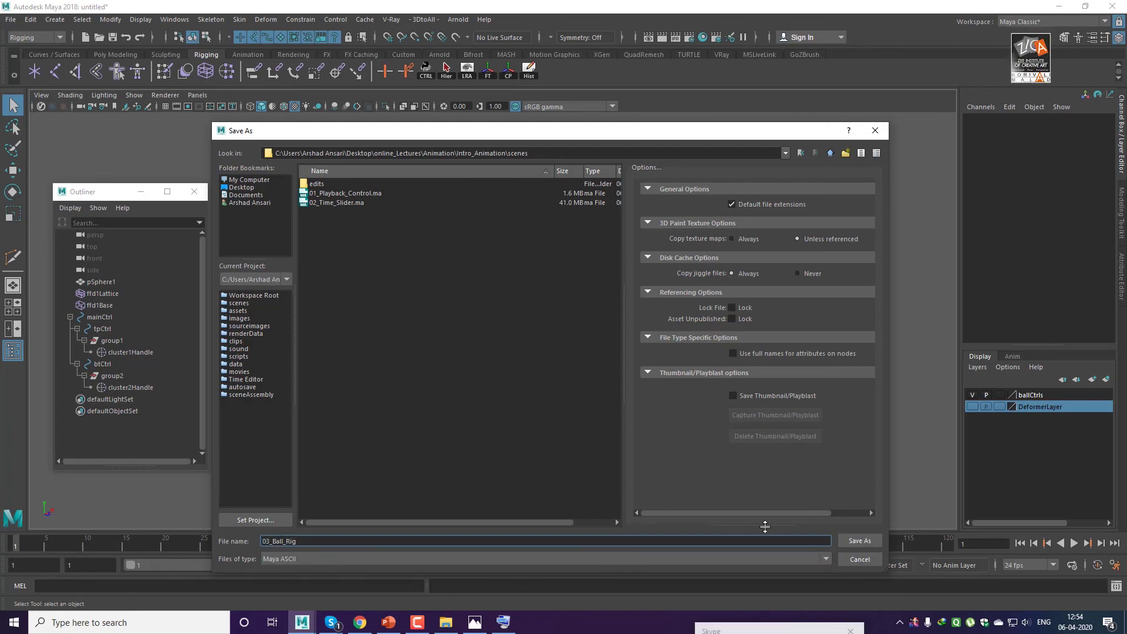
click(860, 541)
key(w)
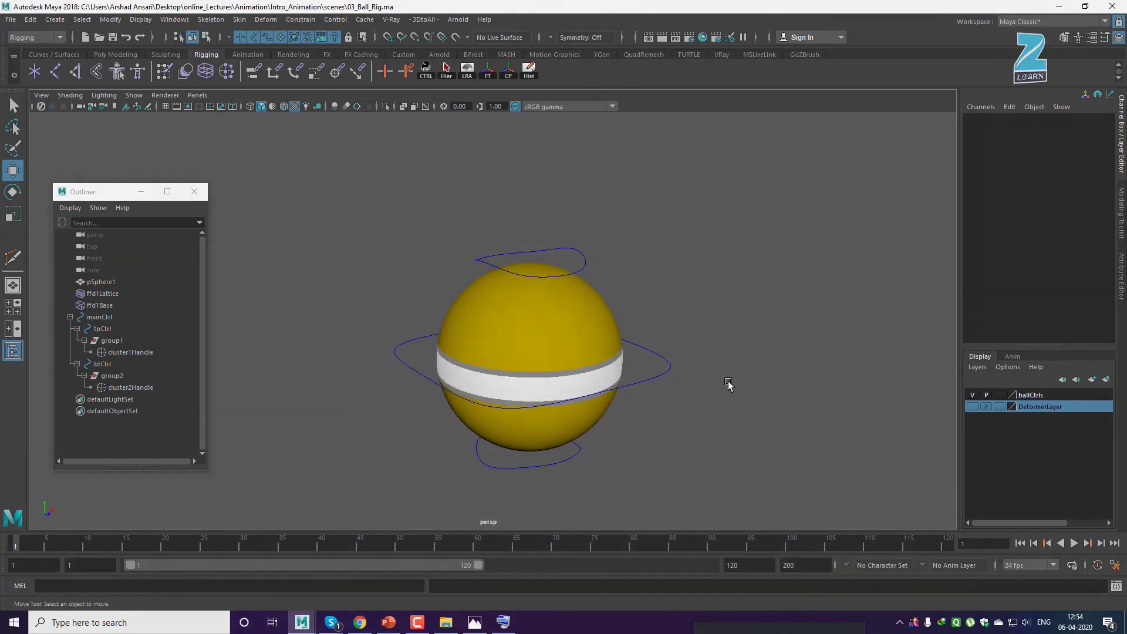
click(339, 625)
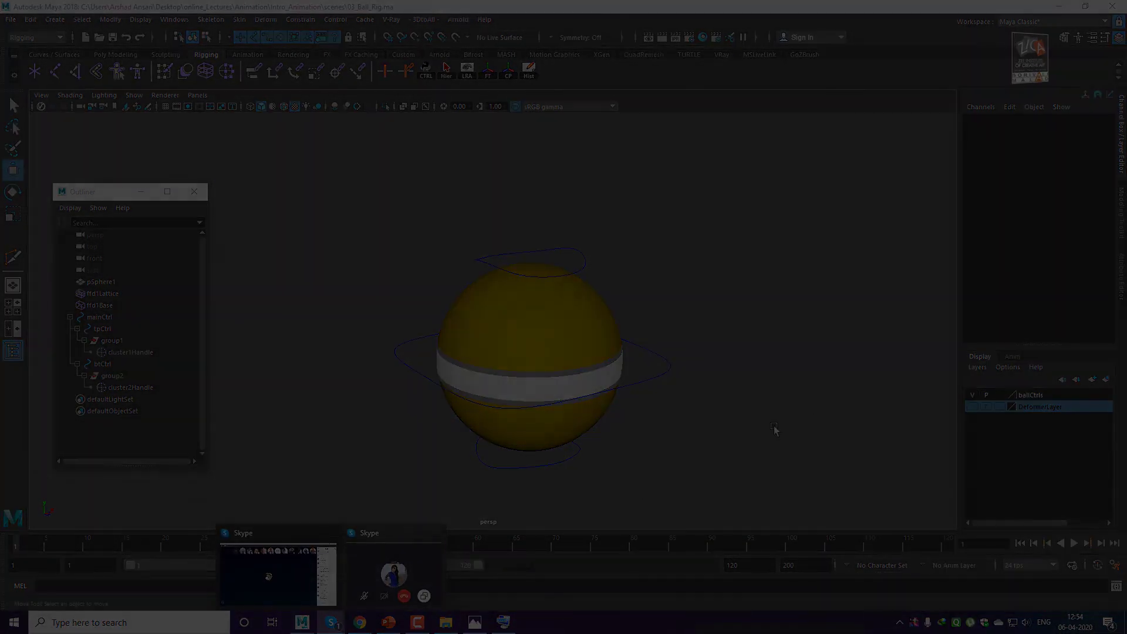